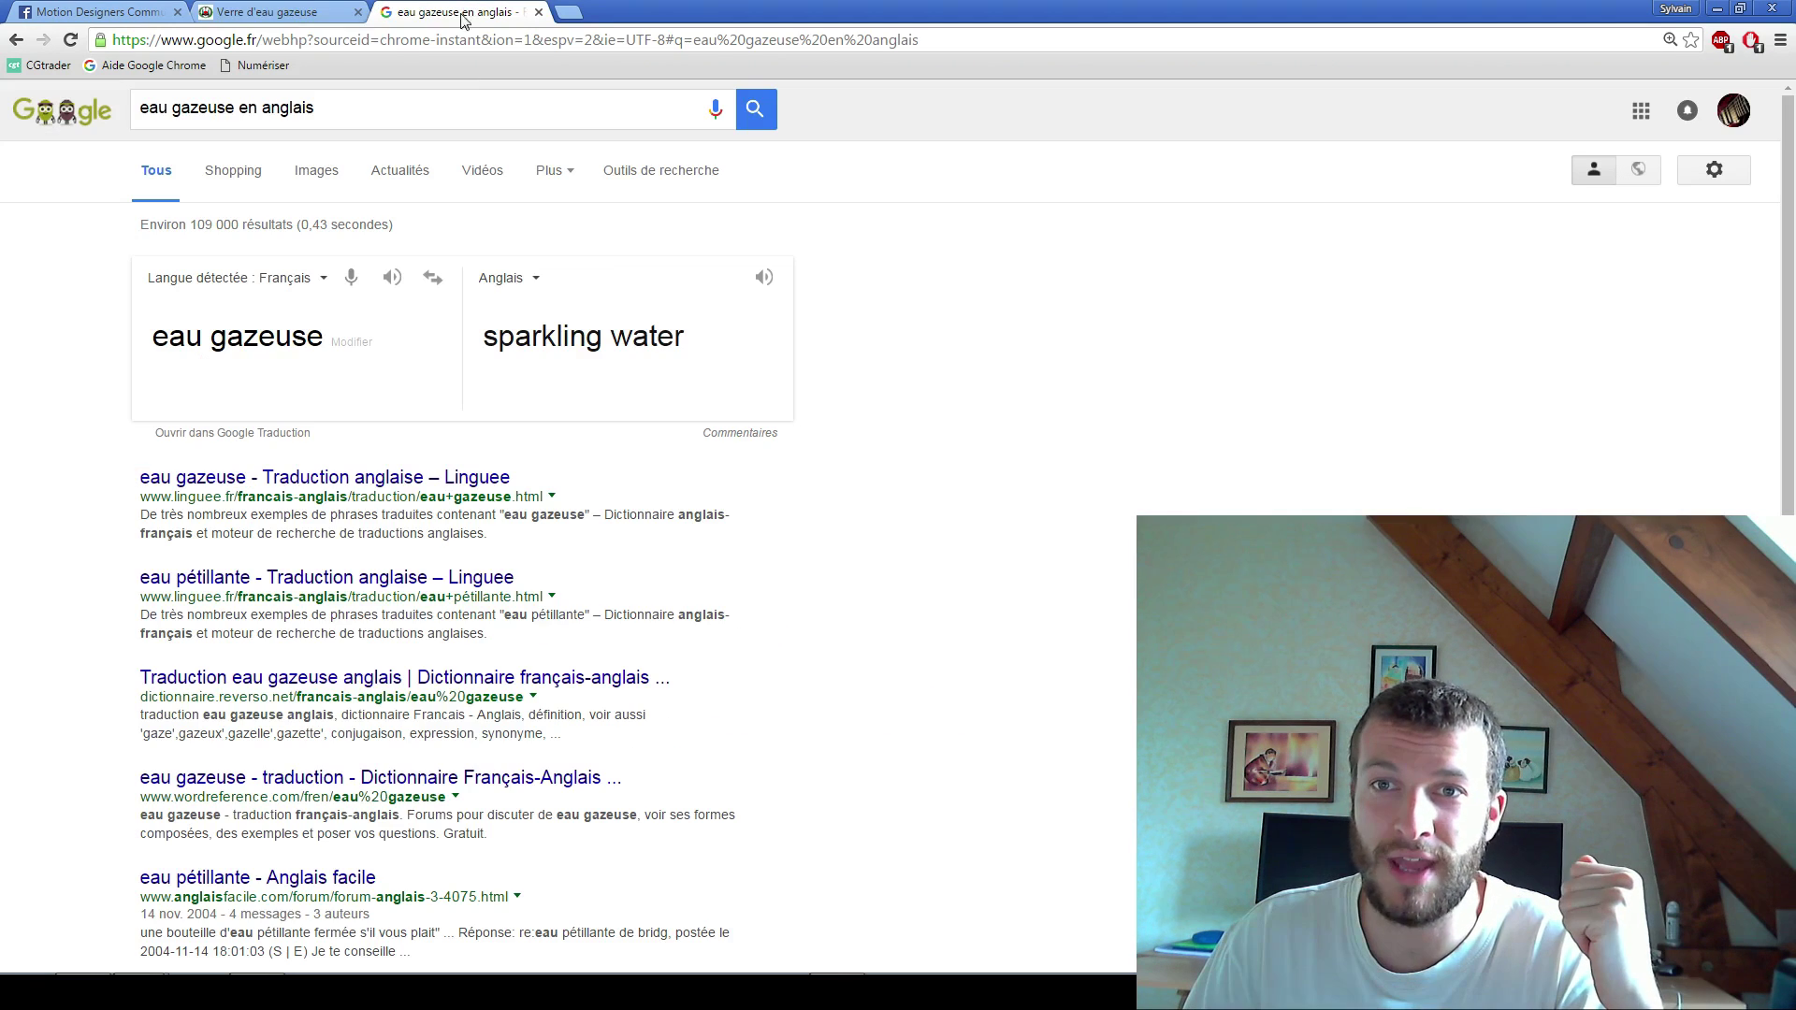
Step: Play the English pronunciation of the "eau gazeuse" translation and look at the "Verre d'eau gazeuse" reference photo
{"action": "left_click", "coordinate": [463, 11]}
{"action": "left_click", "coordinate": [765, 276]}
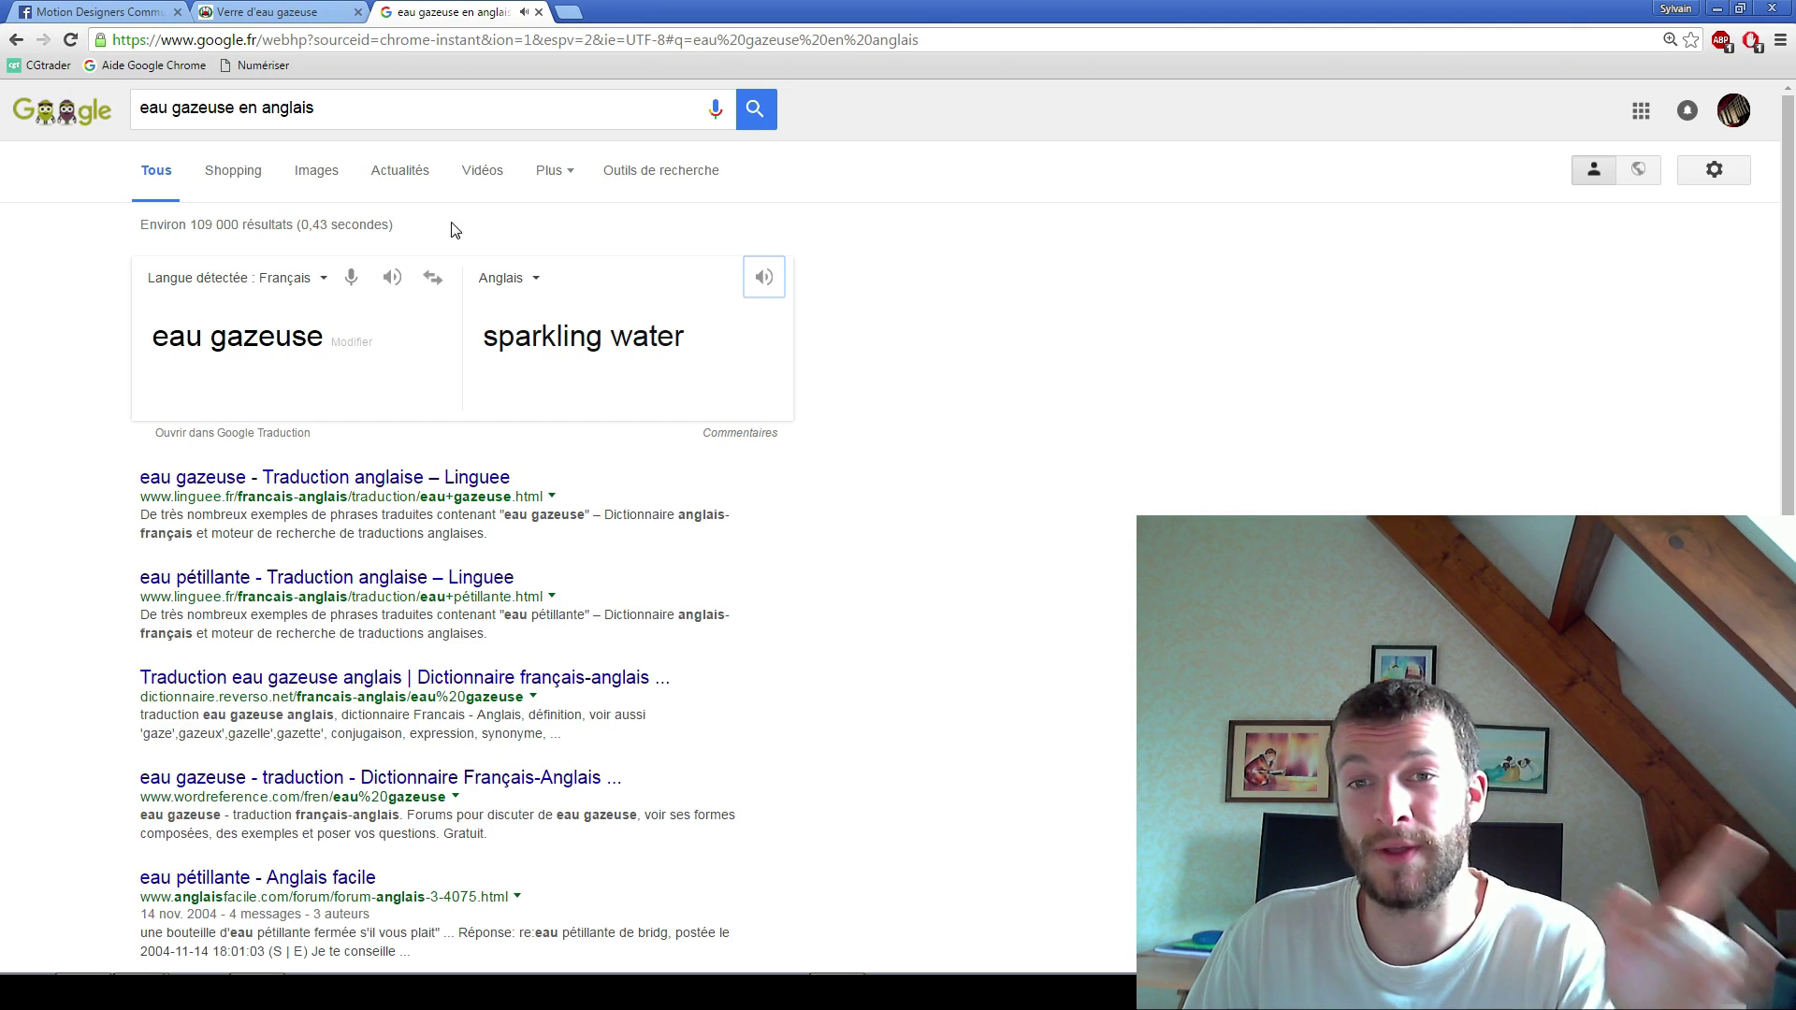
{"action": "left_click", "coordinate": [318, 11]}
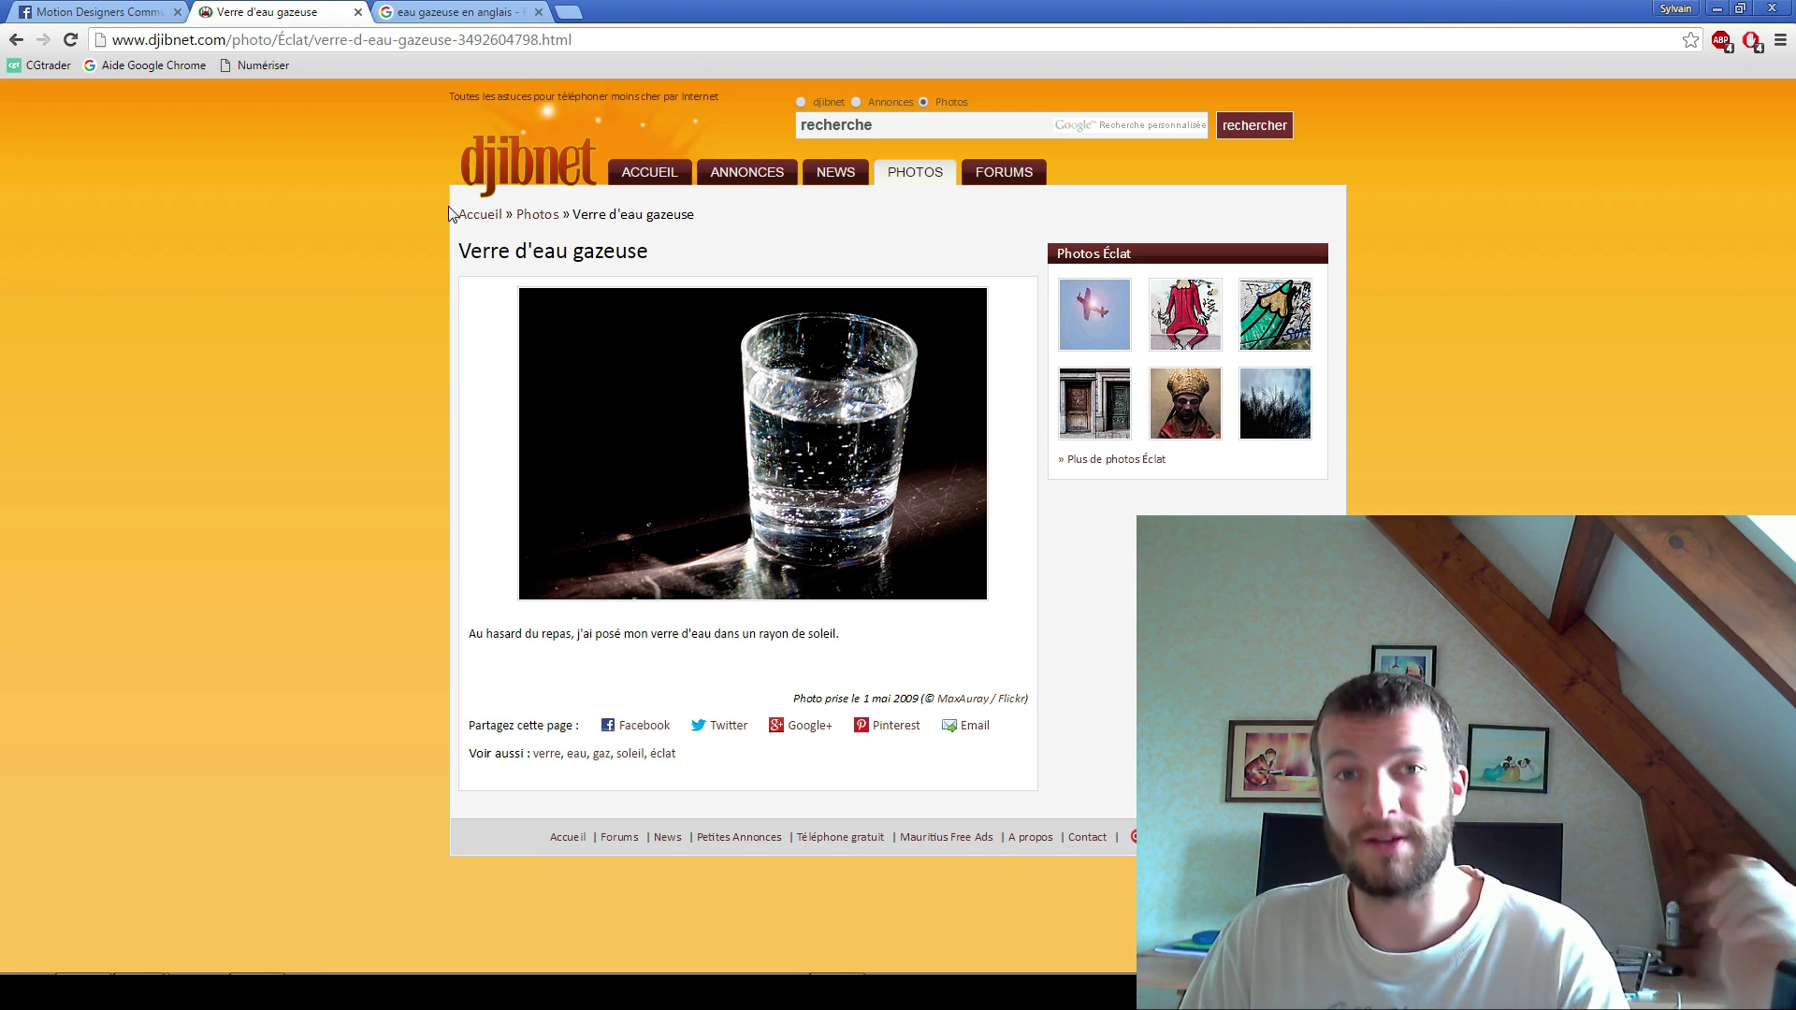
Step: Switch to Cinema 4D and check the empty scene in the Octane live render and the perspective view
{"action": "key", "text": "alt+Tab"}
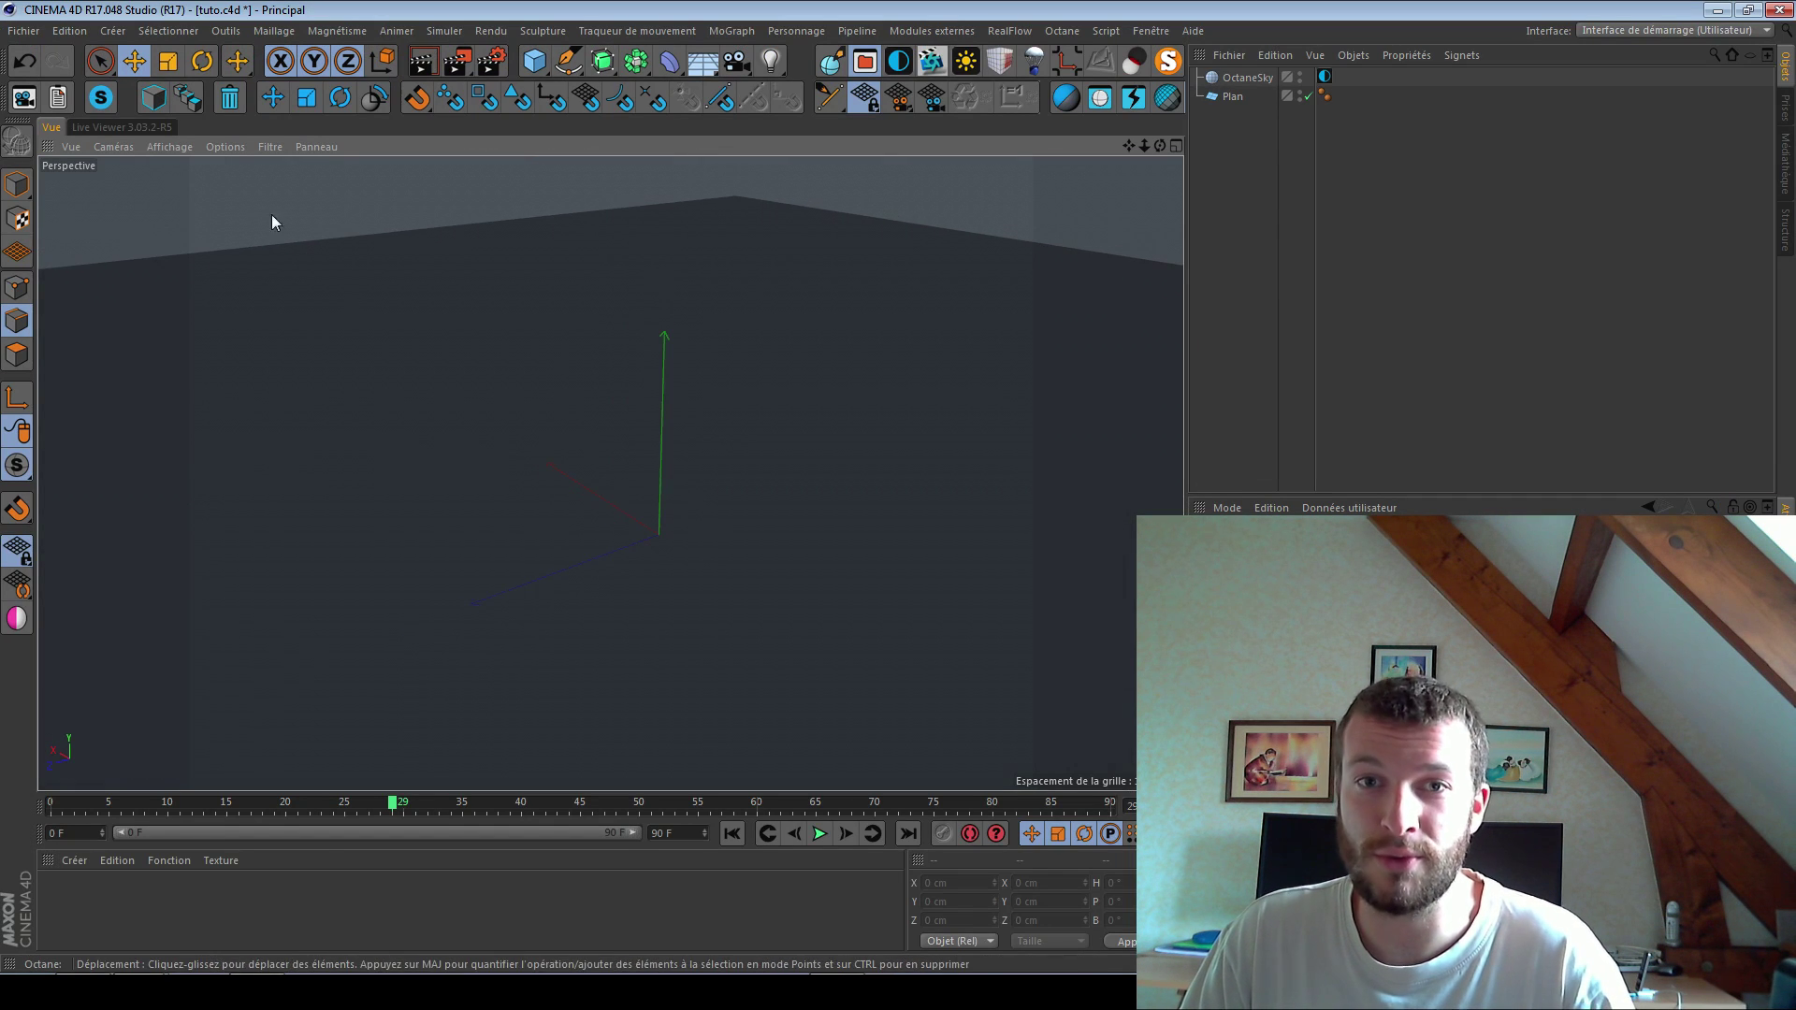
{"action": "left_click", "coordinate": [93, 128]}
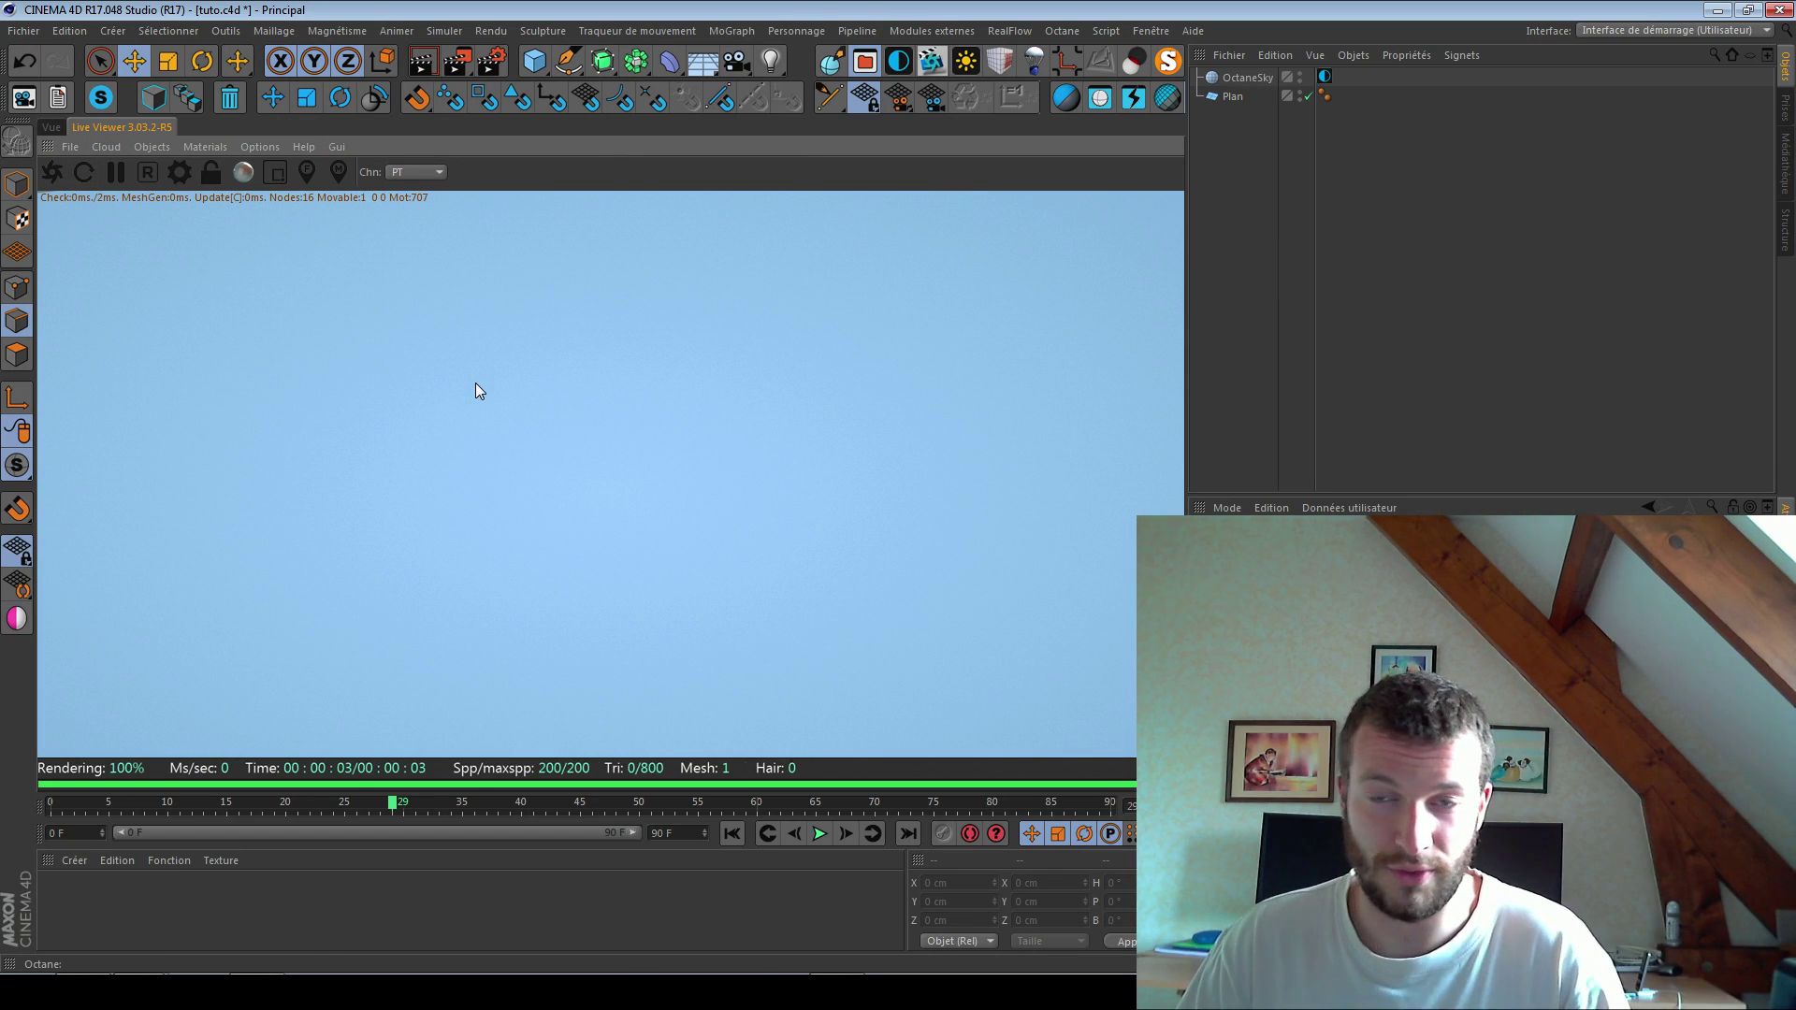
{"action": "left_click", "coordinate": [49, 127]}
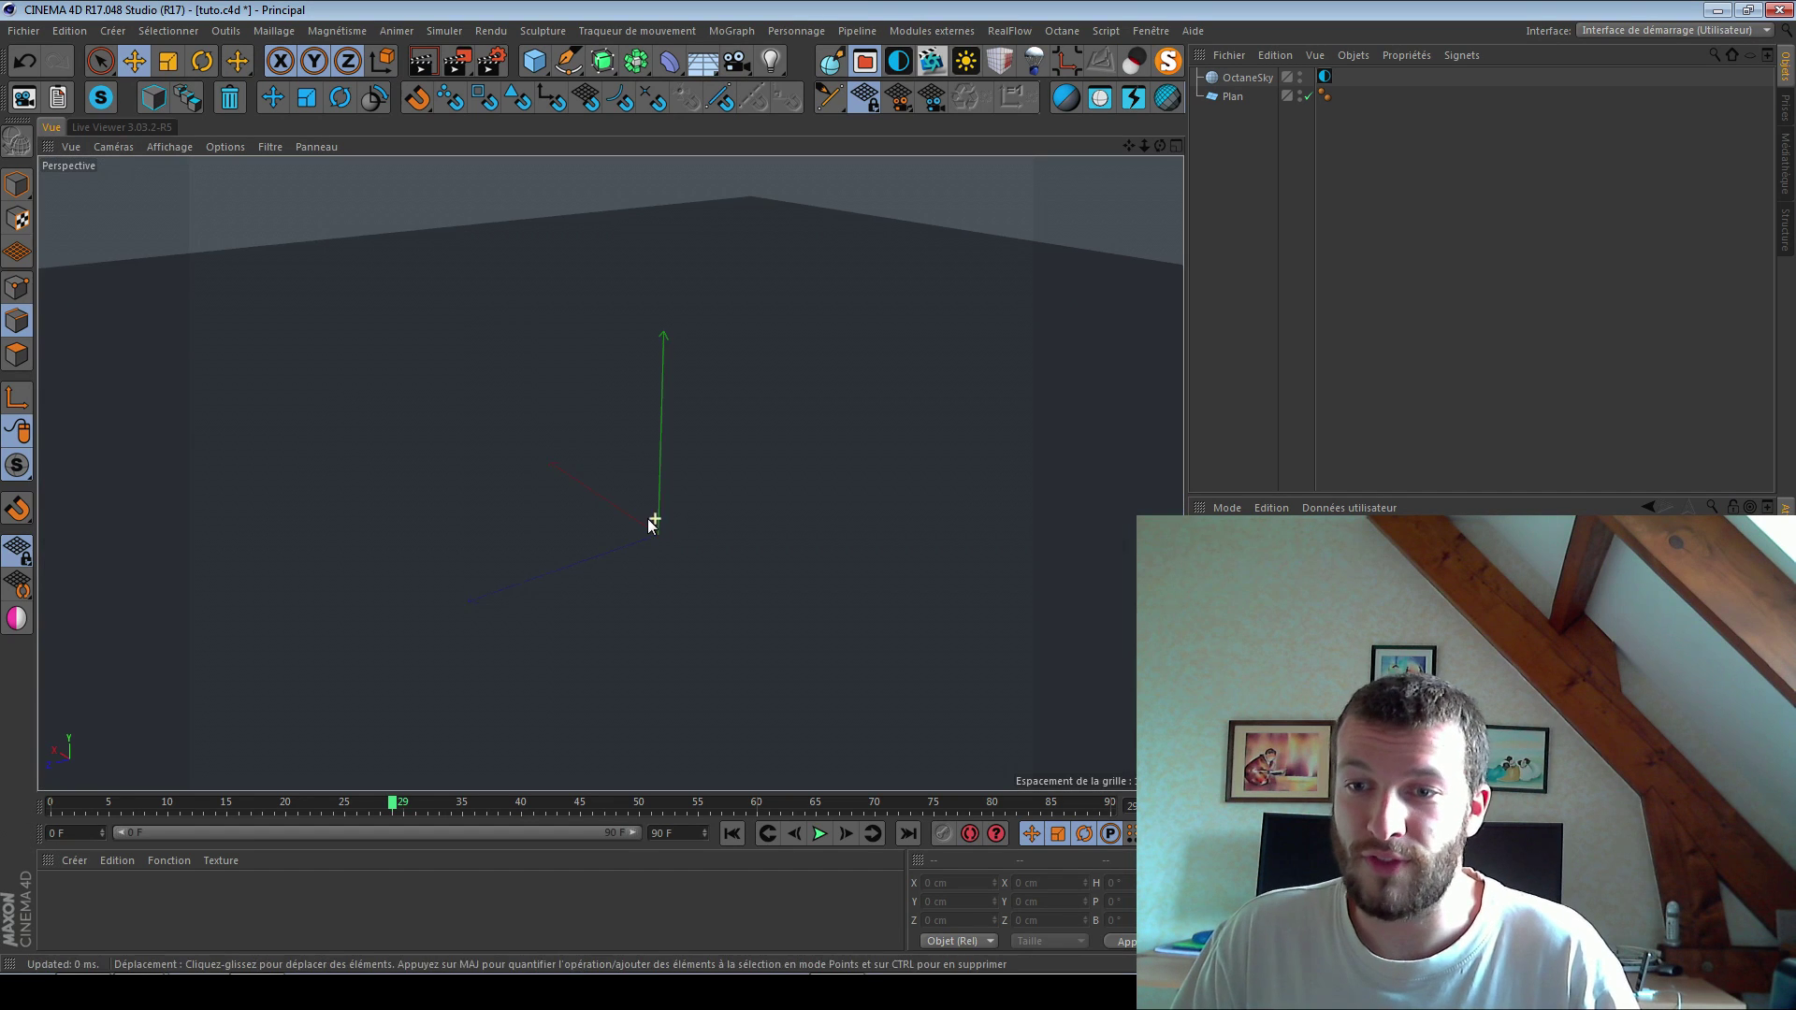
{"action": "middle_click_drag", "start_coordinate": [641, 486], "coordinate": [622, 410], "text": "alt"}
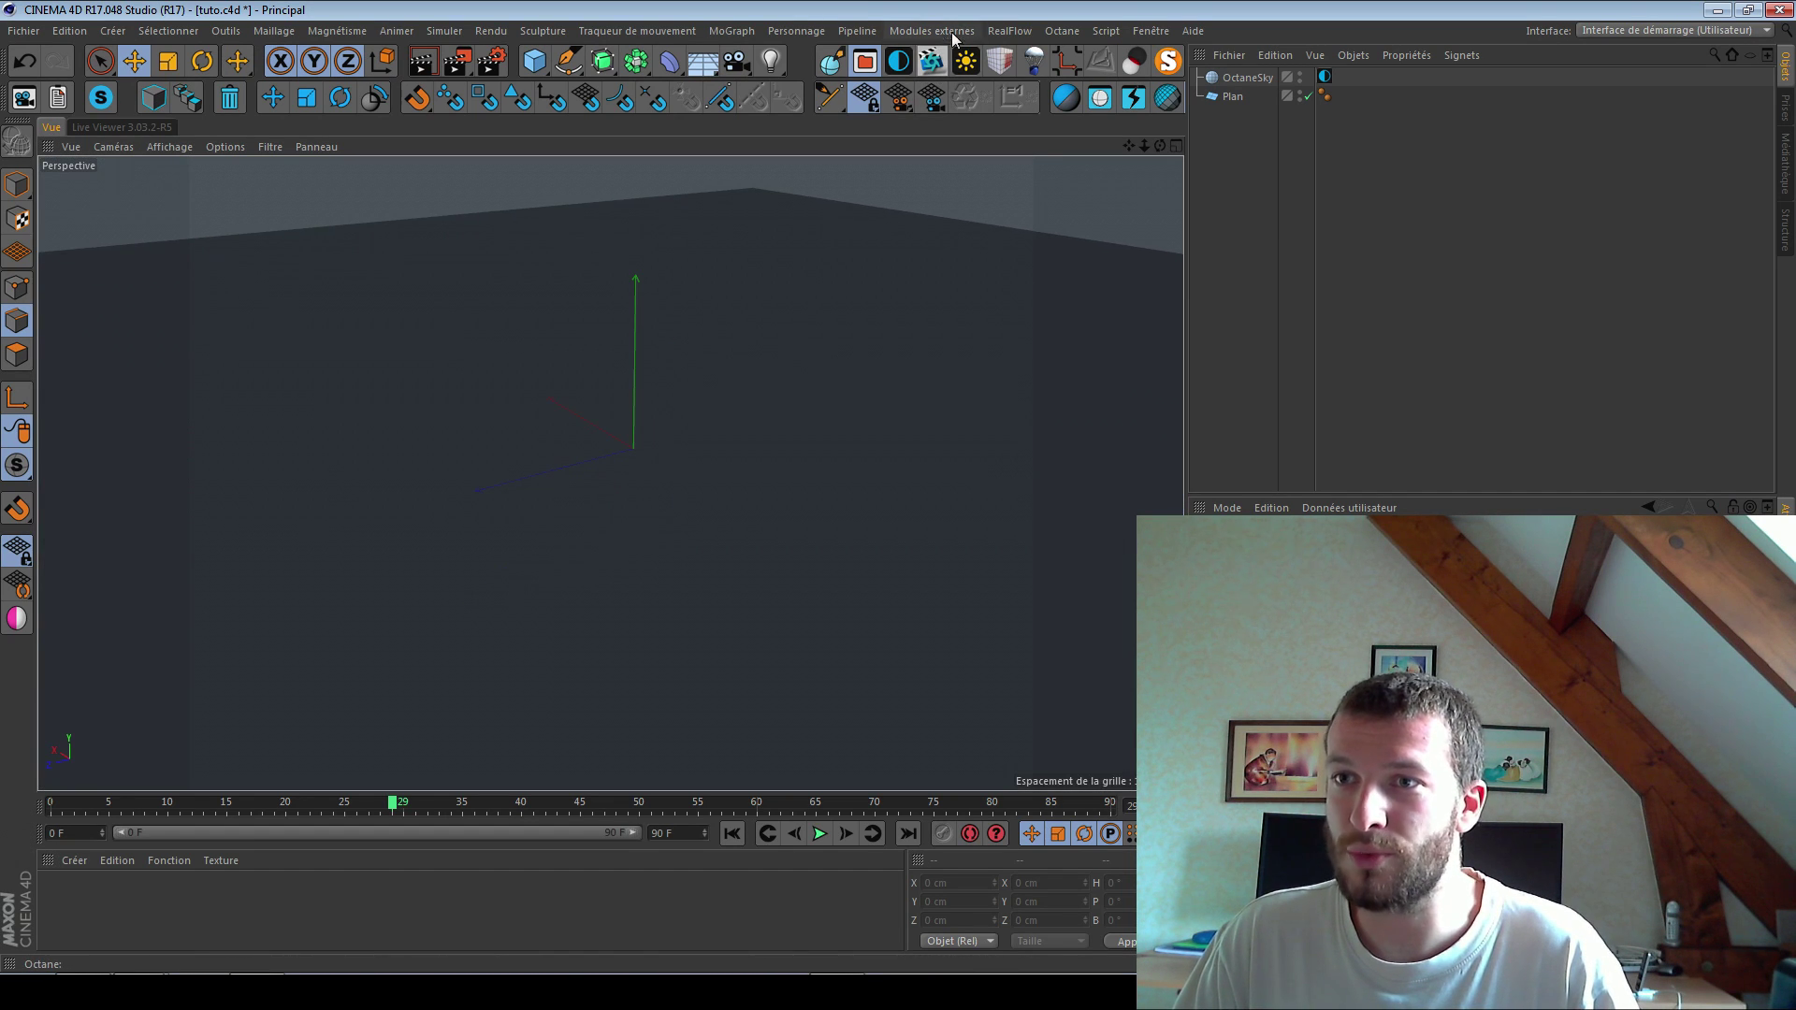
Step: Search the content library for "glass" and add the Glass 16 - Whiskey 01 preset to the scene
{"action": "left_click", "coordinate": [865, 63]}
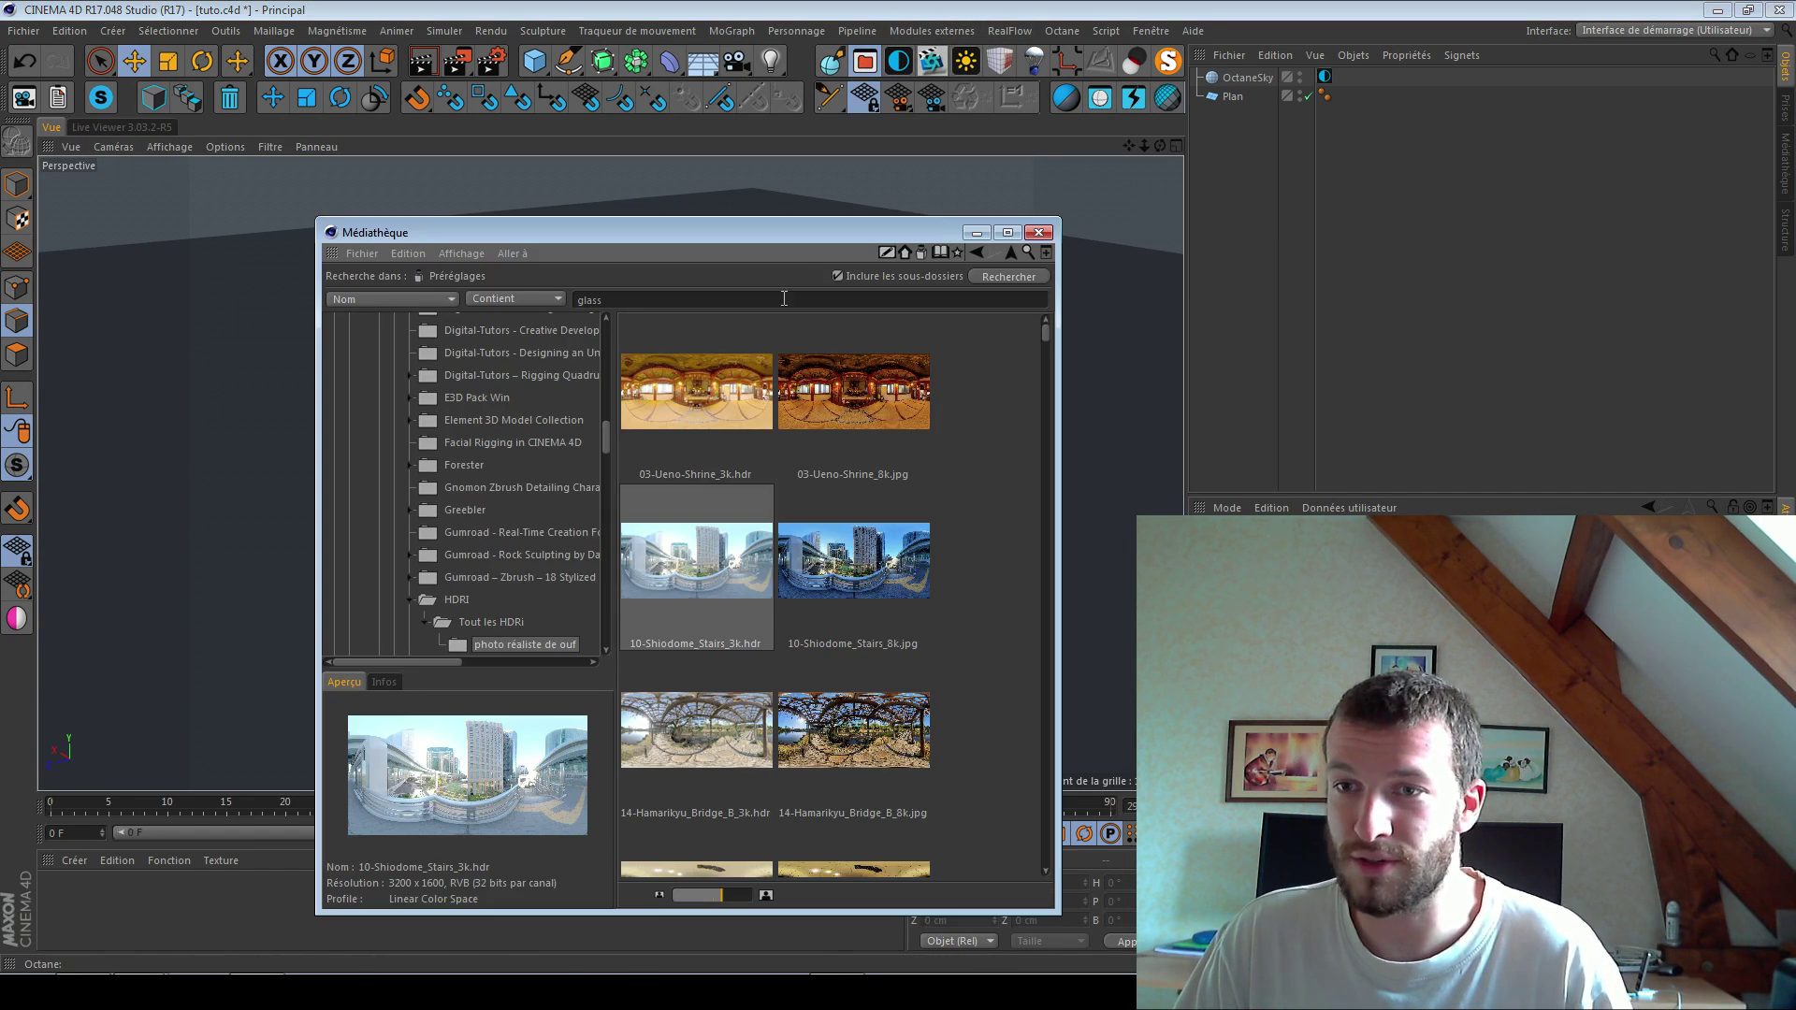
{"action": "key", "text": "Return"}
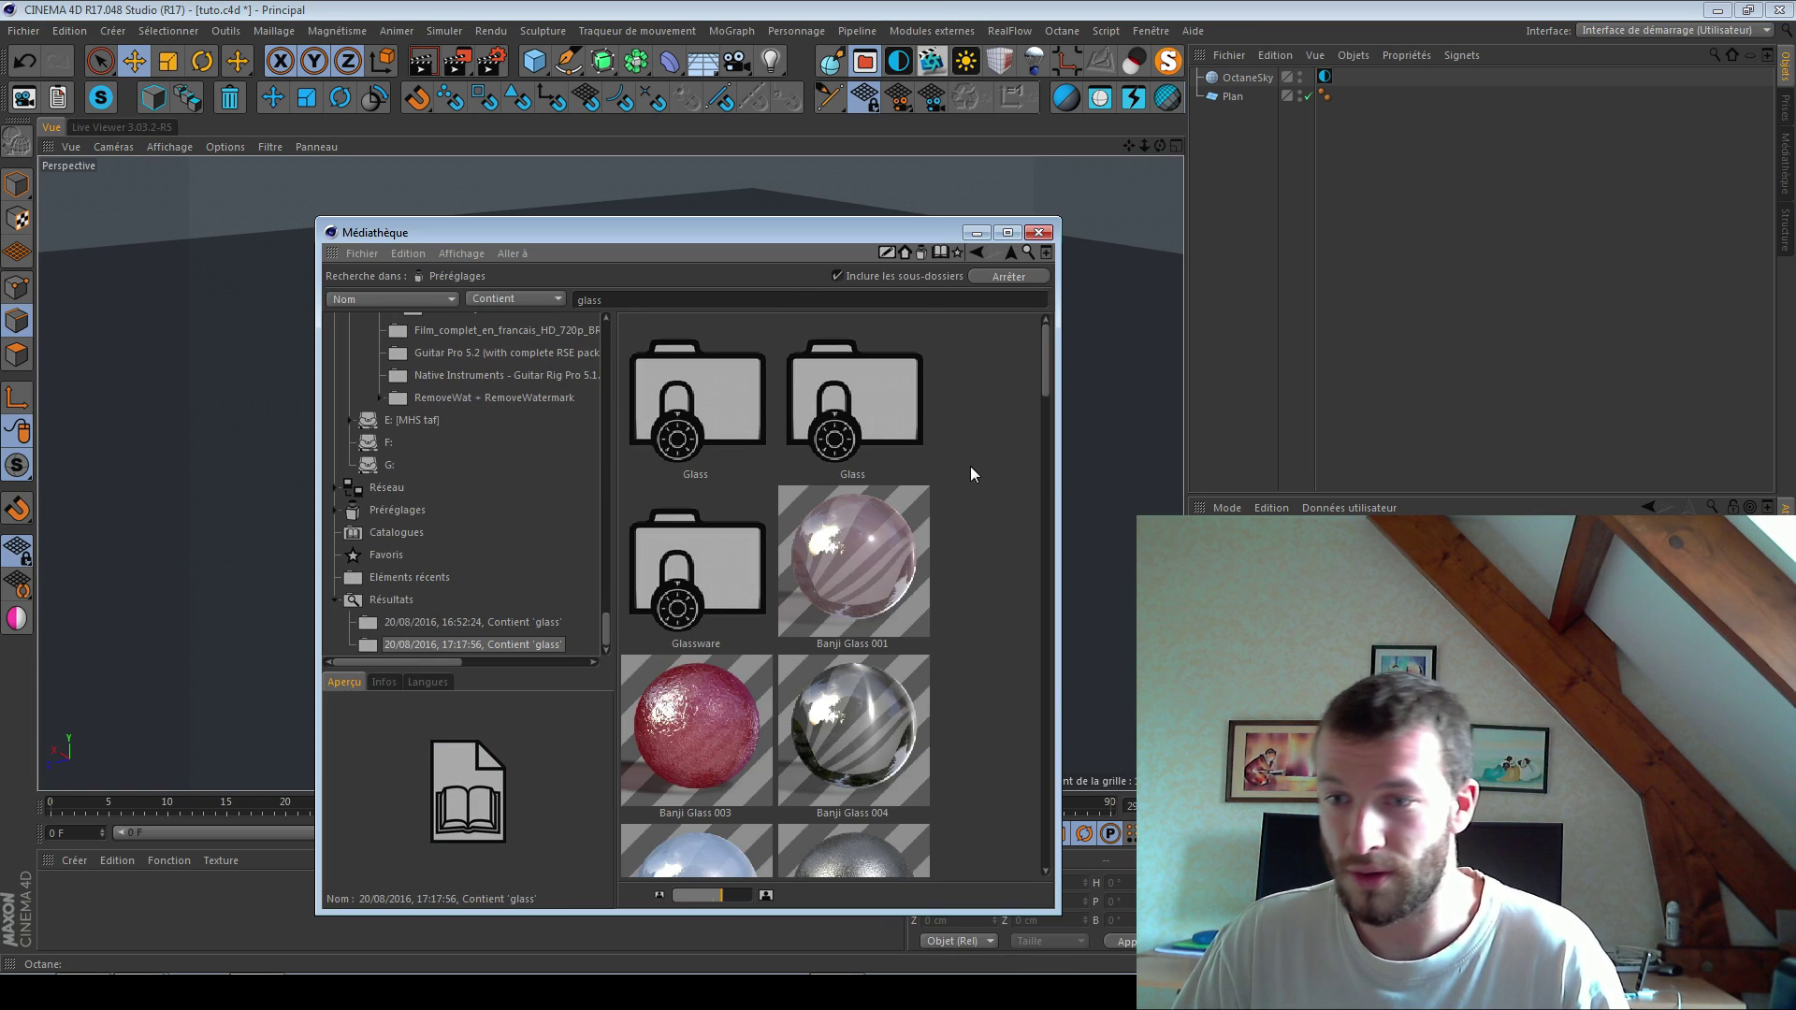
{"action": "scroll", "coordinate": [963, 505], "scroll_direction": "down", "scroll_amount": 10}
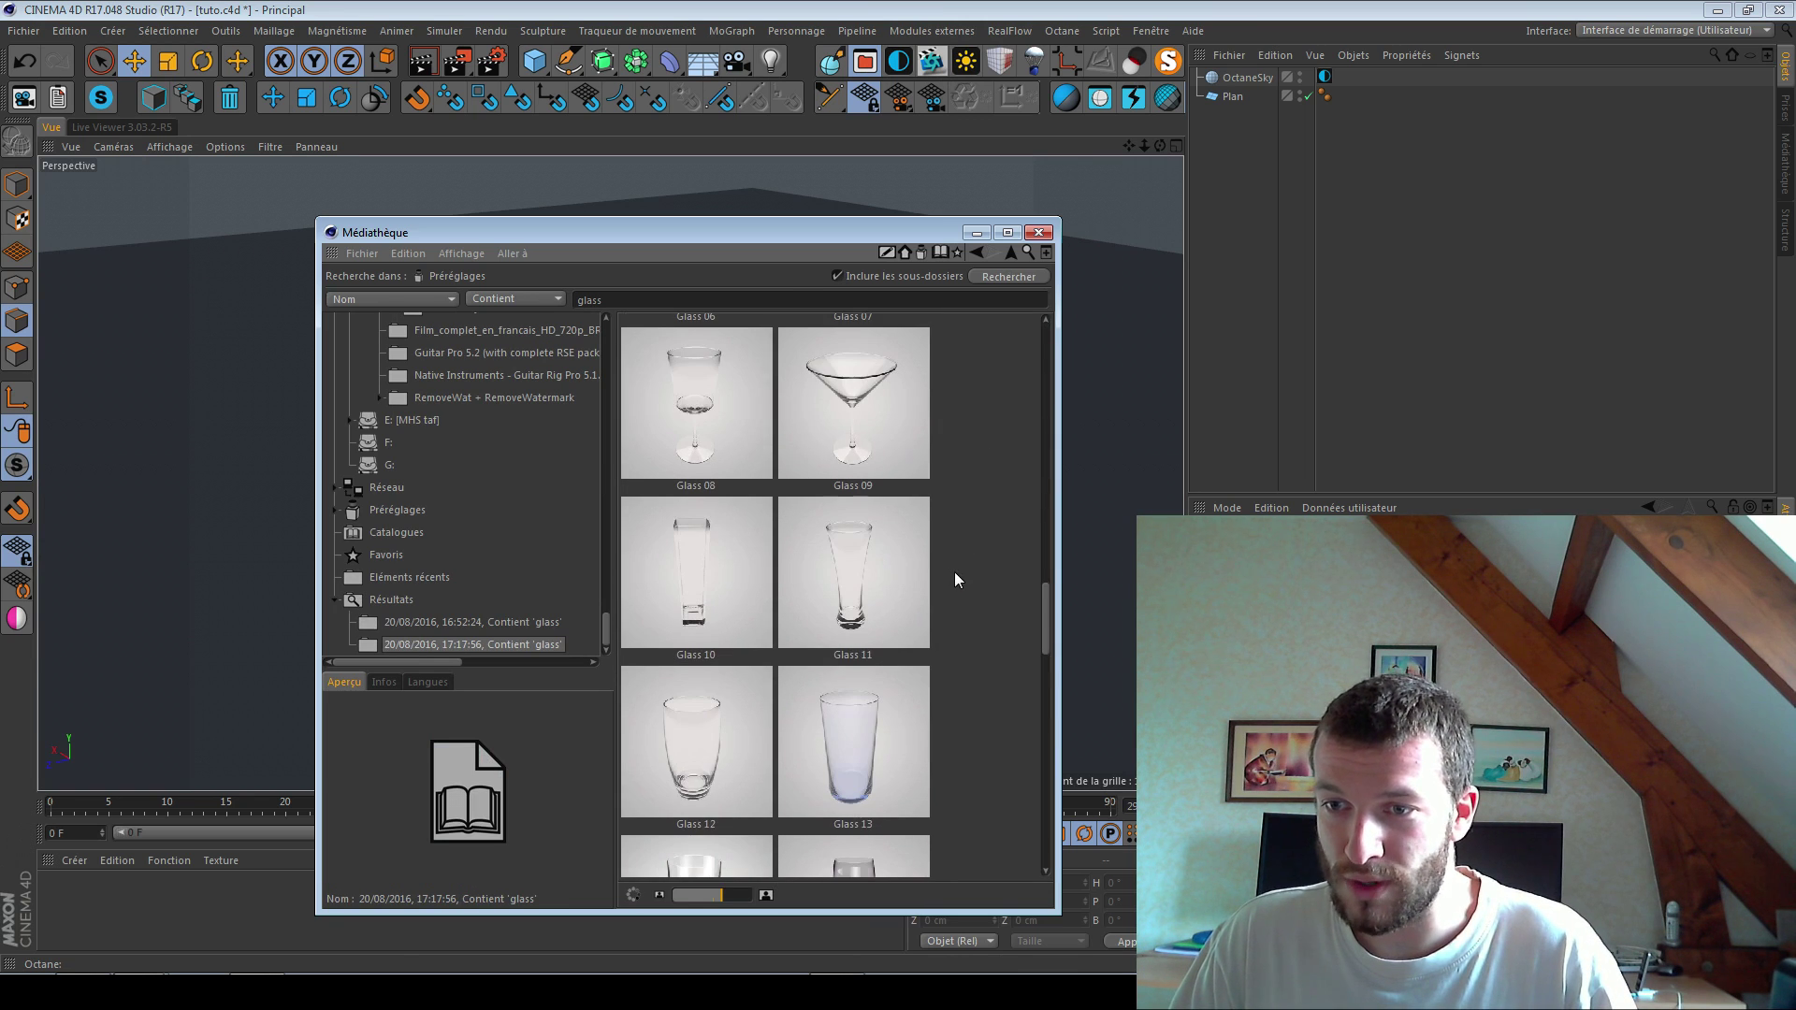
{"action": "left_click_drag", "start_coordinate": [1050, 907], "coordinate": [1248, 924]}
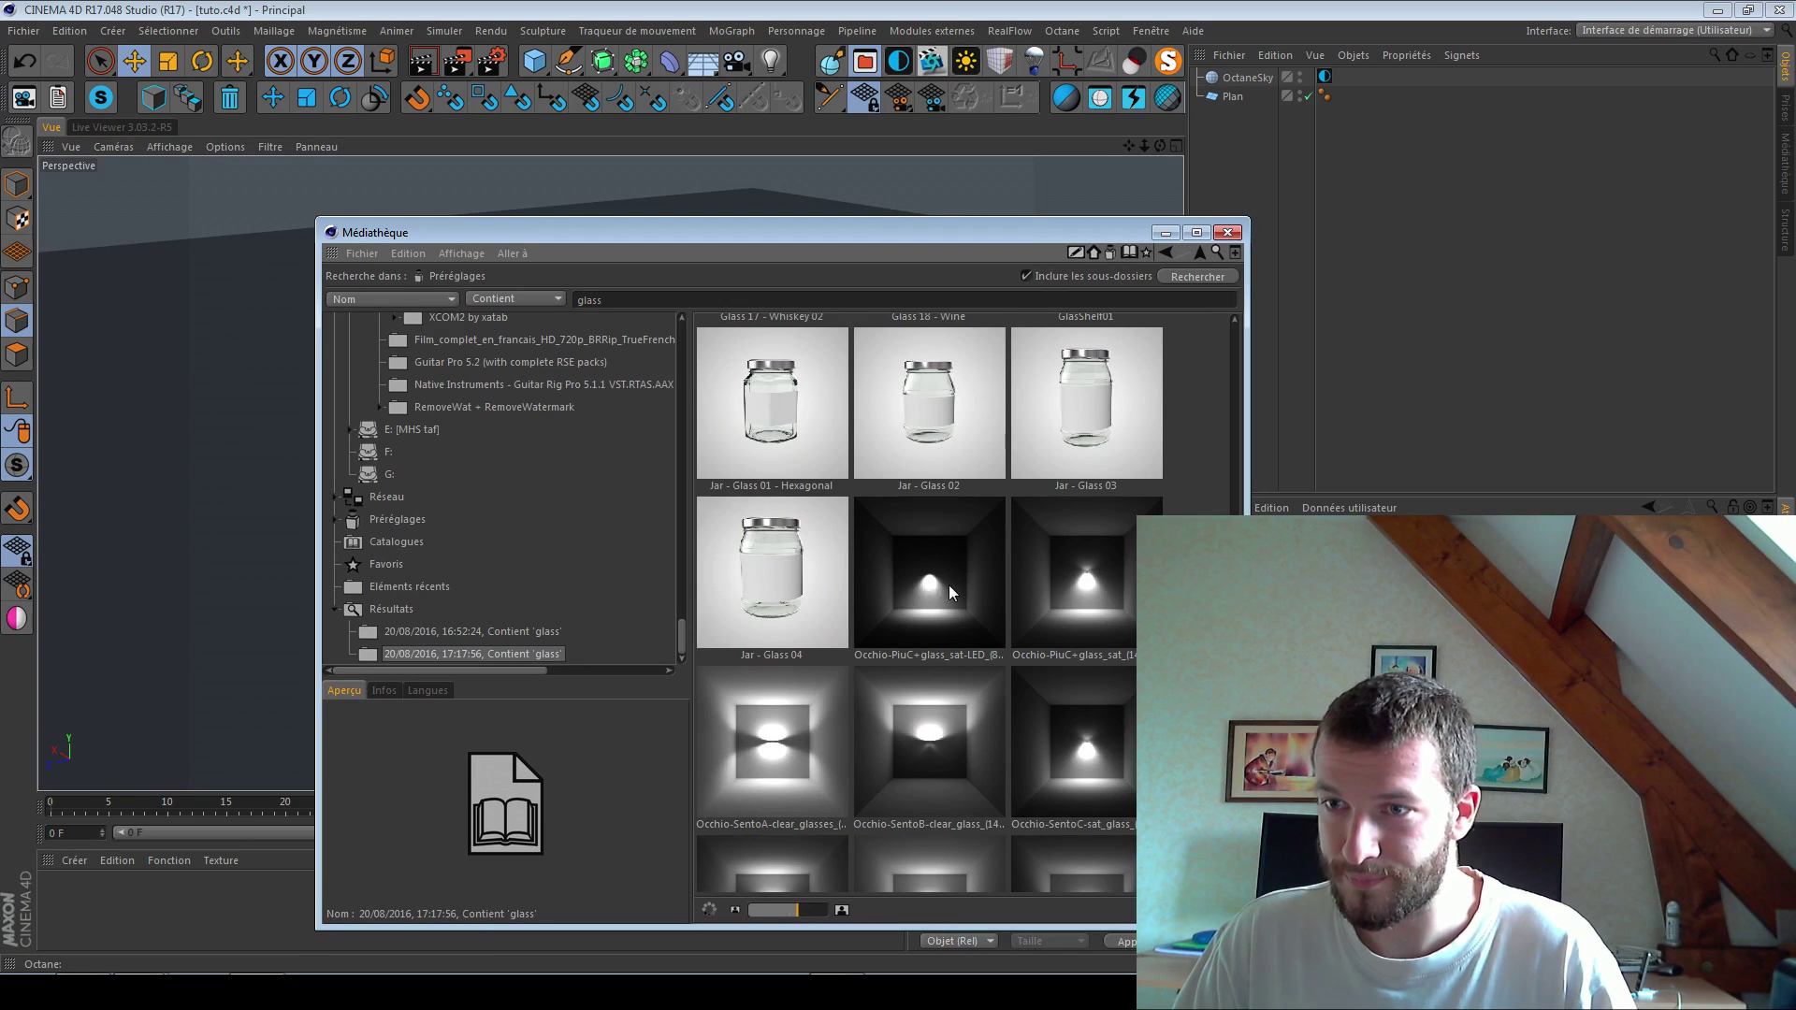
{"action": "scroll", "coordinate": [949, 586], "scroll_direction": "up", "scroll_amount": 3}
{"action": "left_click", "coordinate": [1086, 503]}
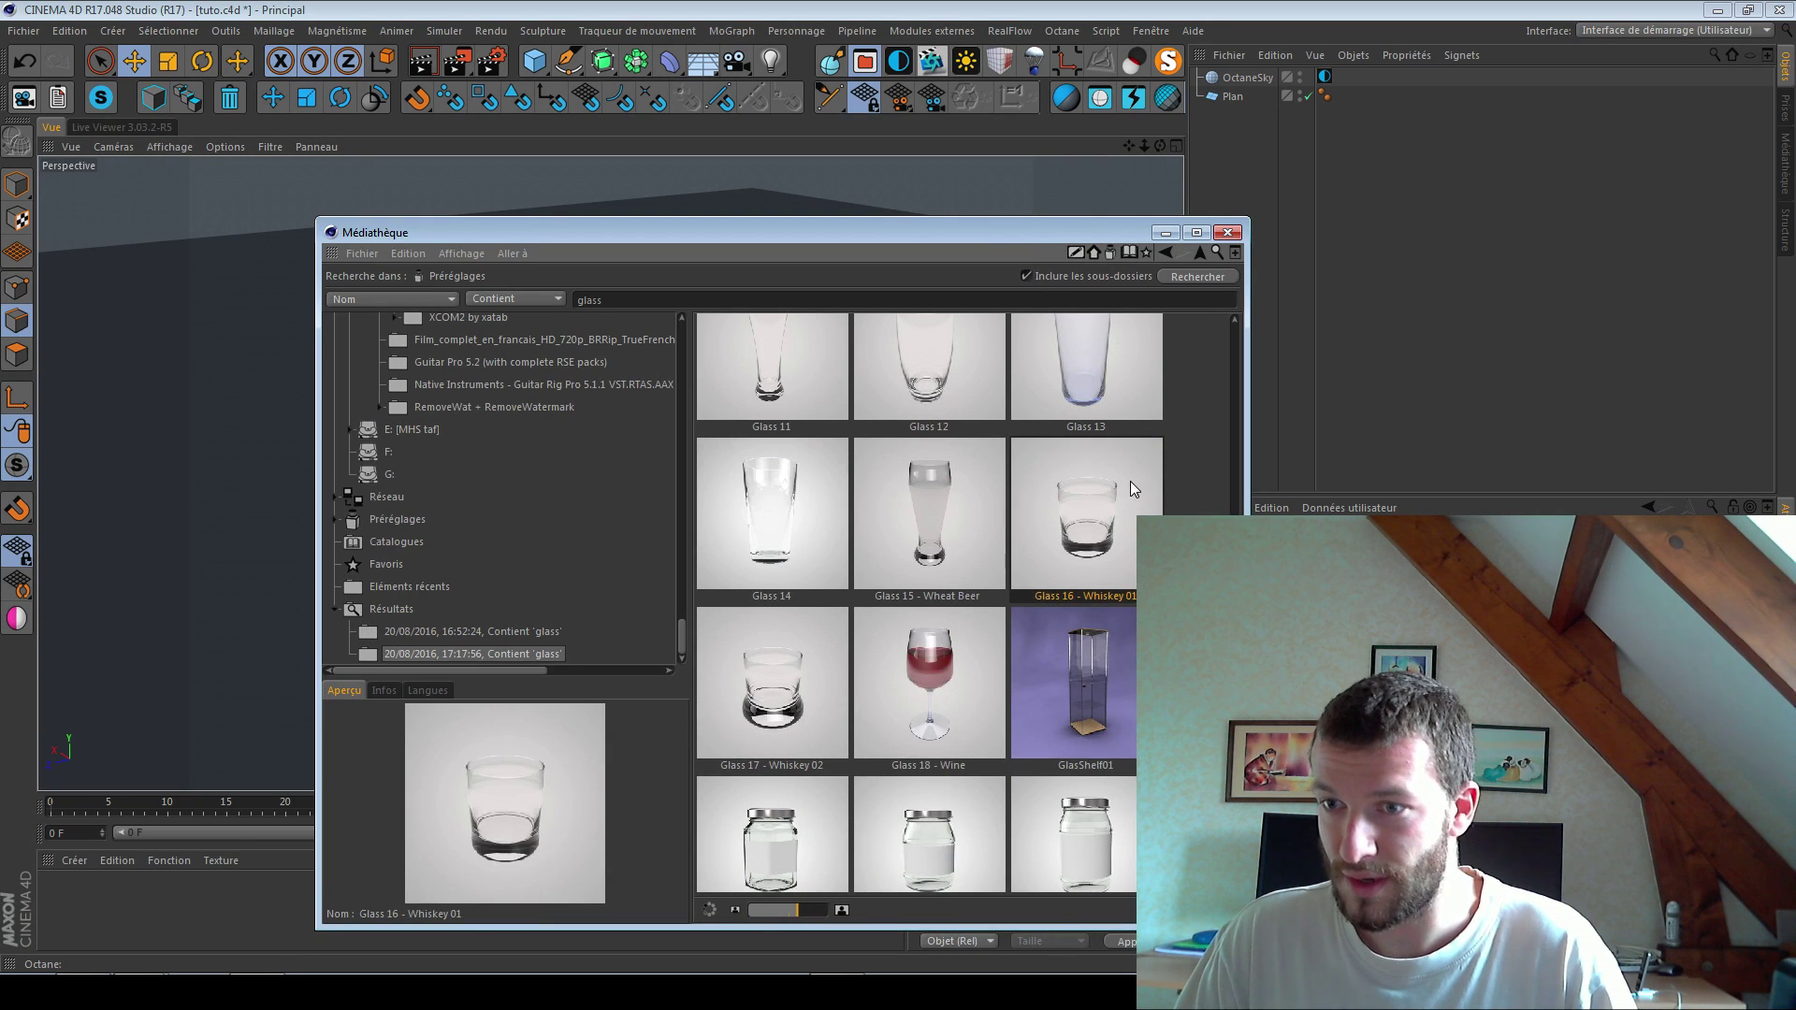
{"action": "left_click_drag", "start_coordinate": [1091, 539], "coordinate": [1228, 155]}
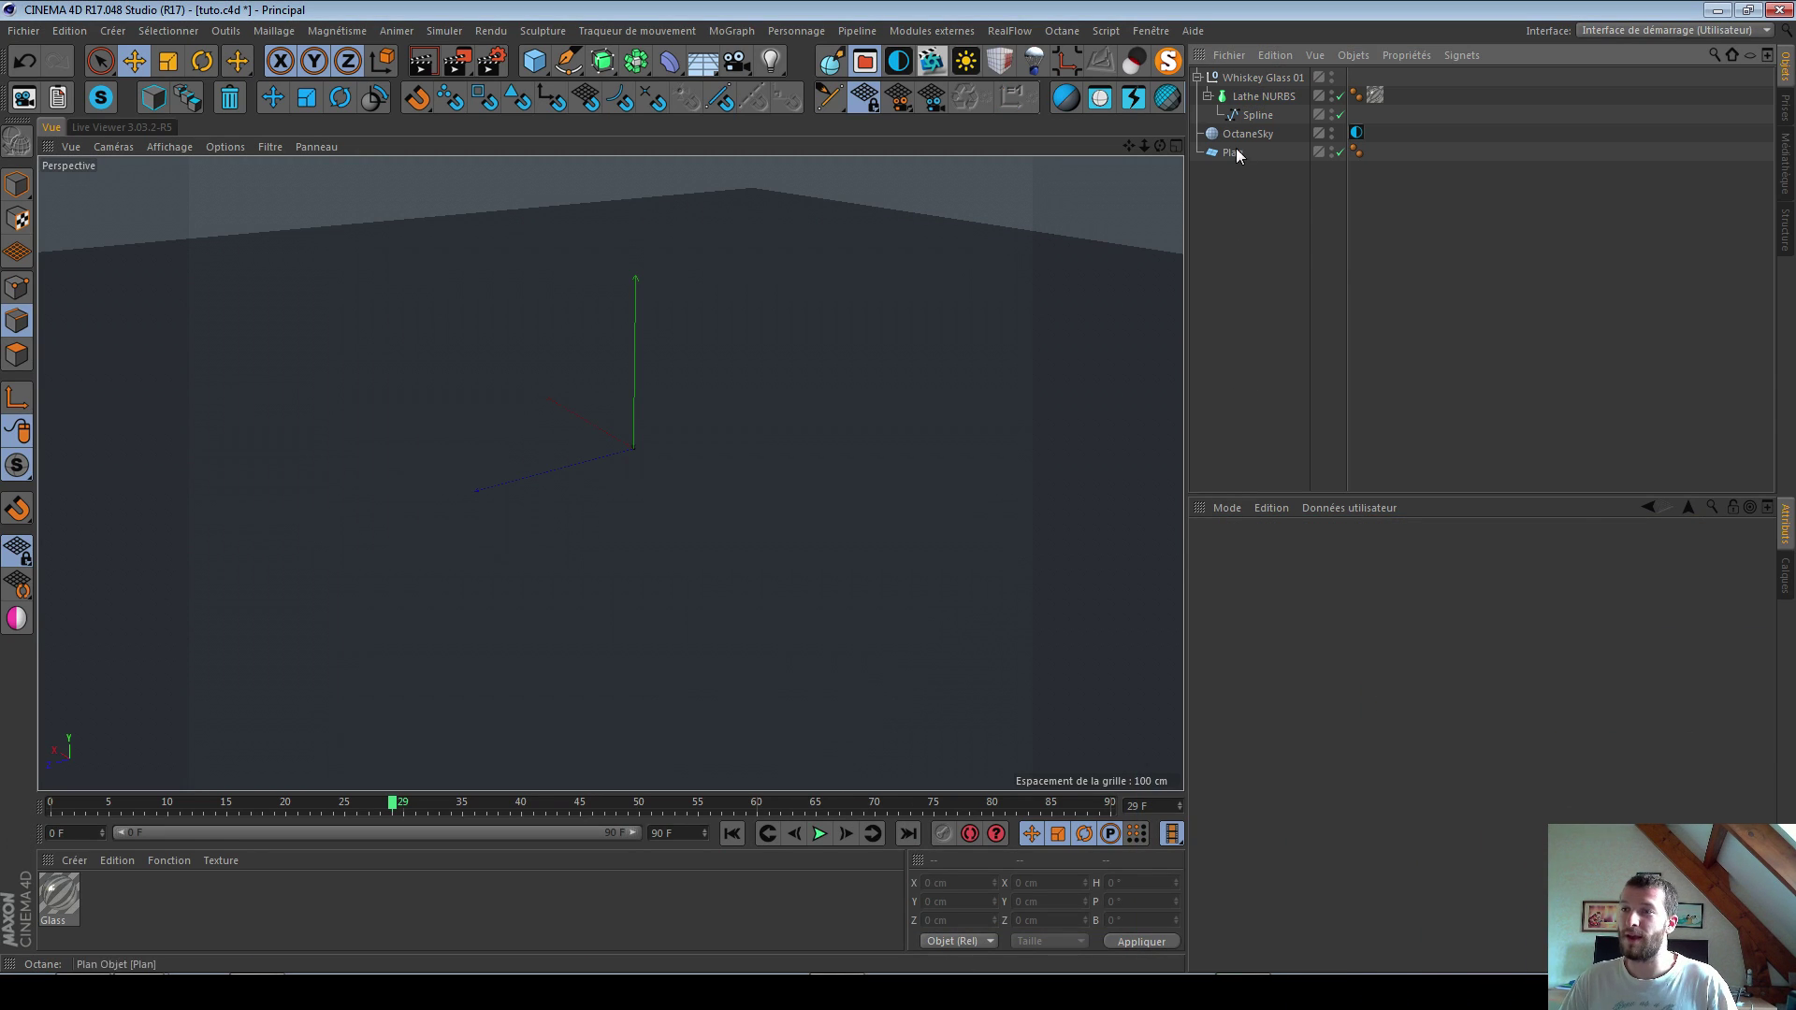
Step: Merge the Whiskey Glass 01 hierarchy, including its lathe and spline, into a single polygon object
{"action": "left_click", "coordinate": [1246, 78]}
{"action": "left_click", "coordinate": [1224, 115], "text": "shift"}
{"action": "key", "text": "c"}
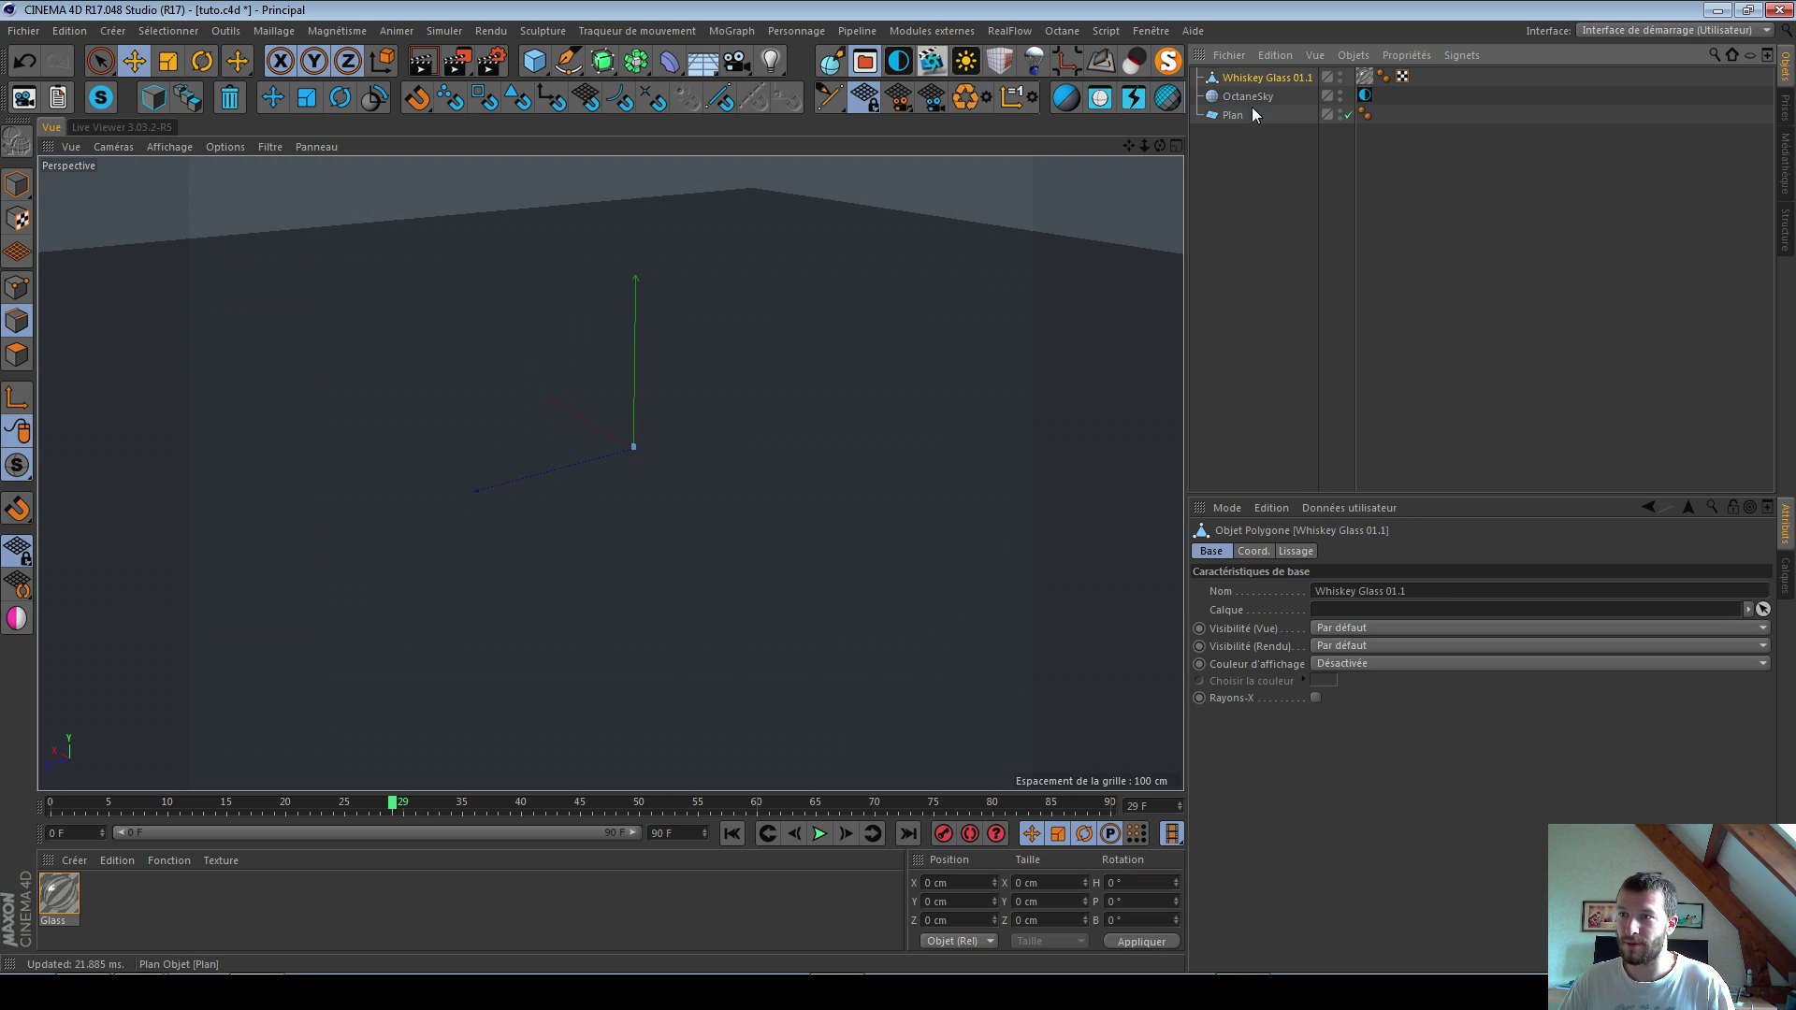
Step: Set the whiskey glass's X, Y and Z scale to 10 and frame it in the perspective view
{"action": "left_click", "coordinate": [1263, 551]}
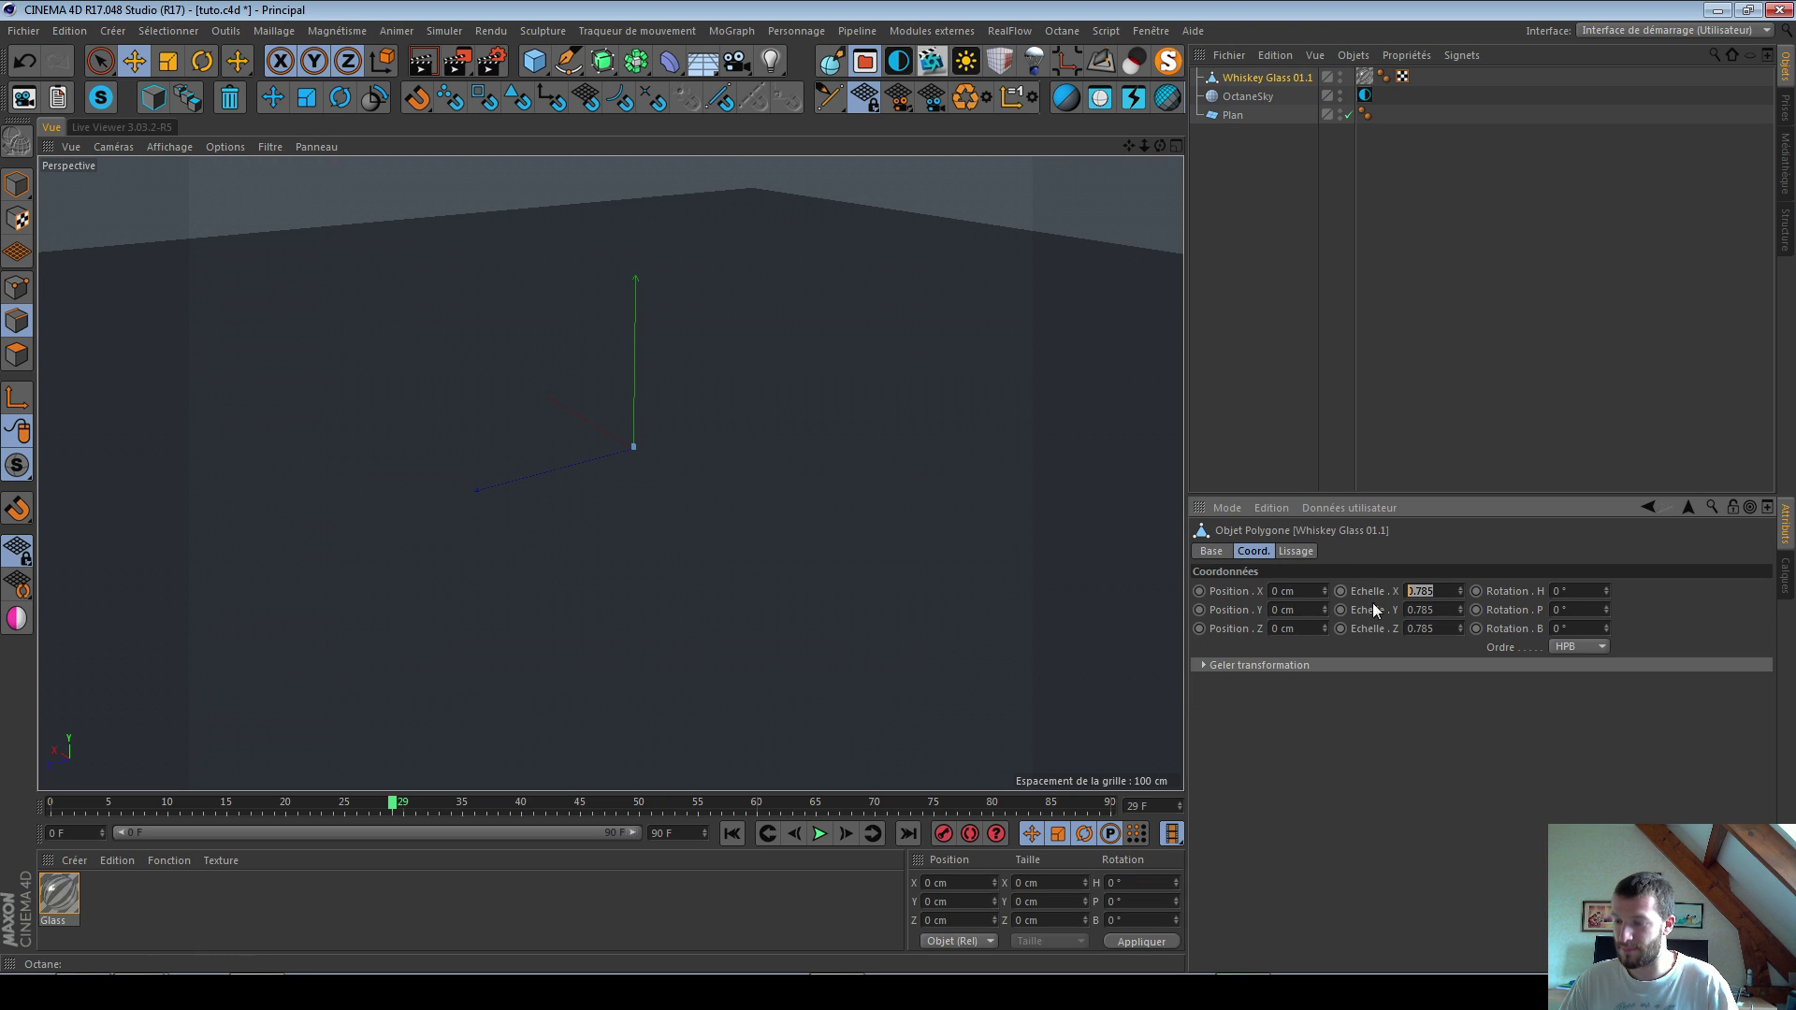
{"action": "type", "text": "10"}
{"action": "key", "text": "Tab"}
{"action": "type", "text": "10"}
{"action": "key", "text": "Tab"}
{"action": "type", "text": "10"}
{"action": "key", "text": "Return"}
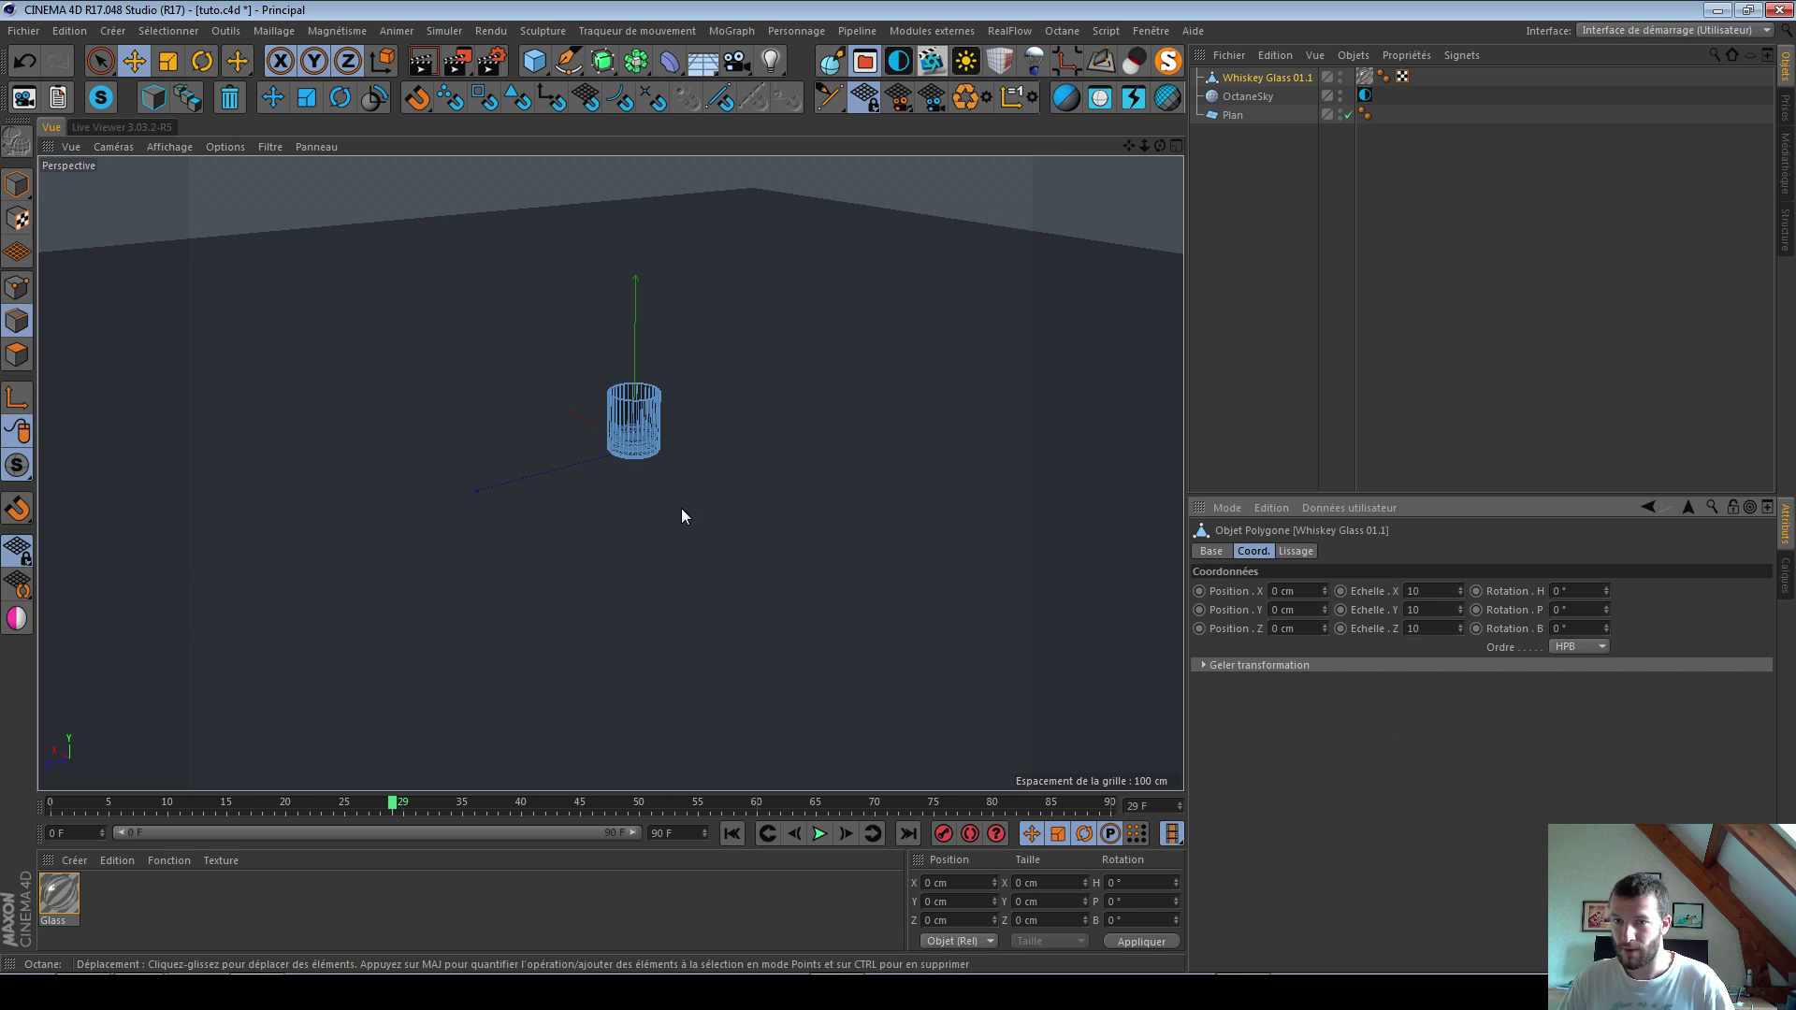
{"action": "key", "text": "o"}
Step: Delete the preset's Glass material and apply a new Octane specular material to the whiskey glass
{"action": "left_click", "coordinate": [65, 898]}
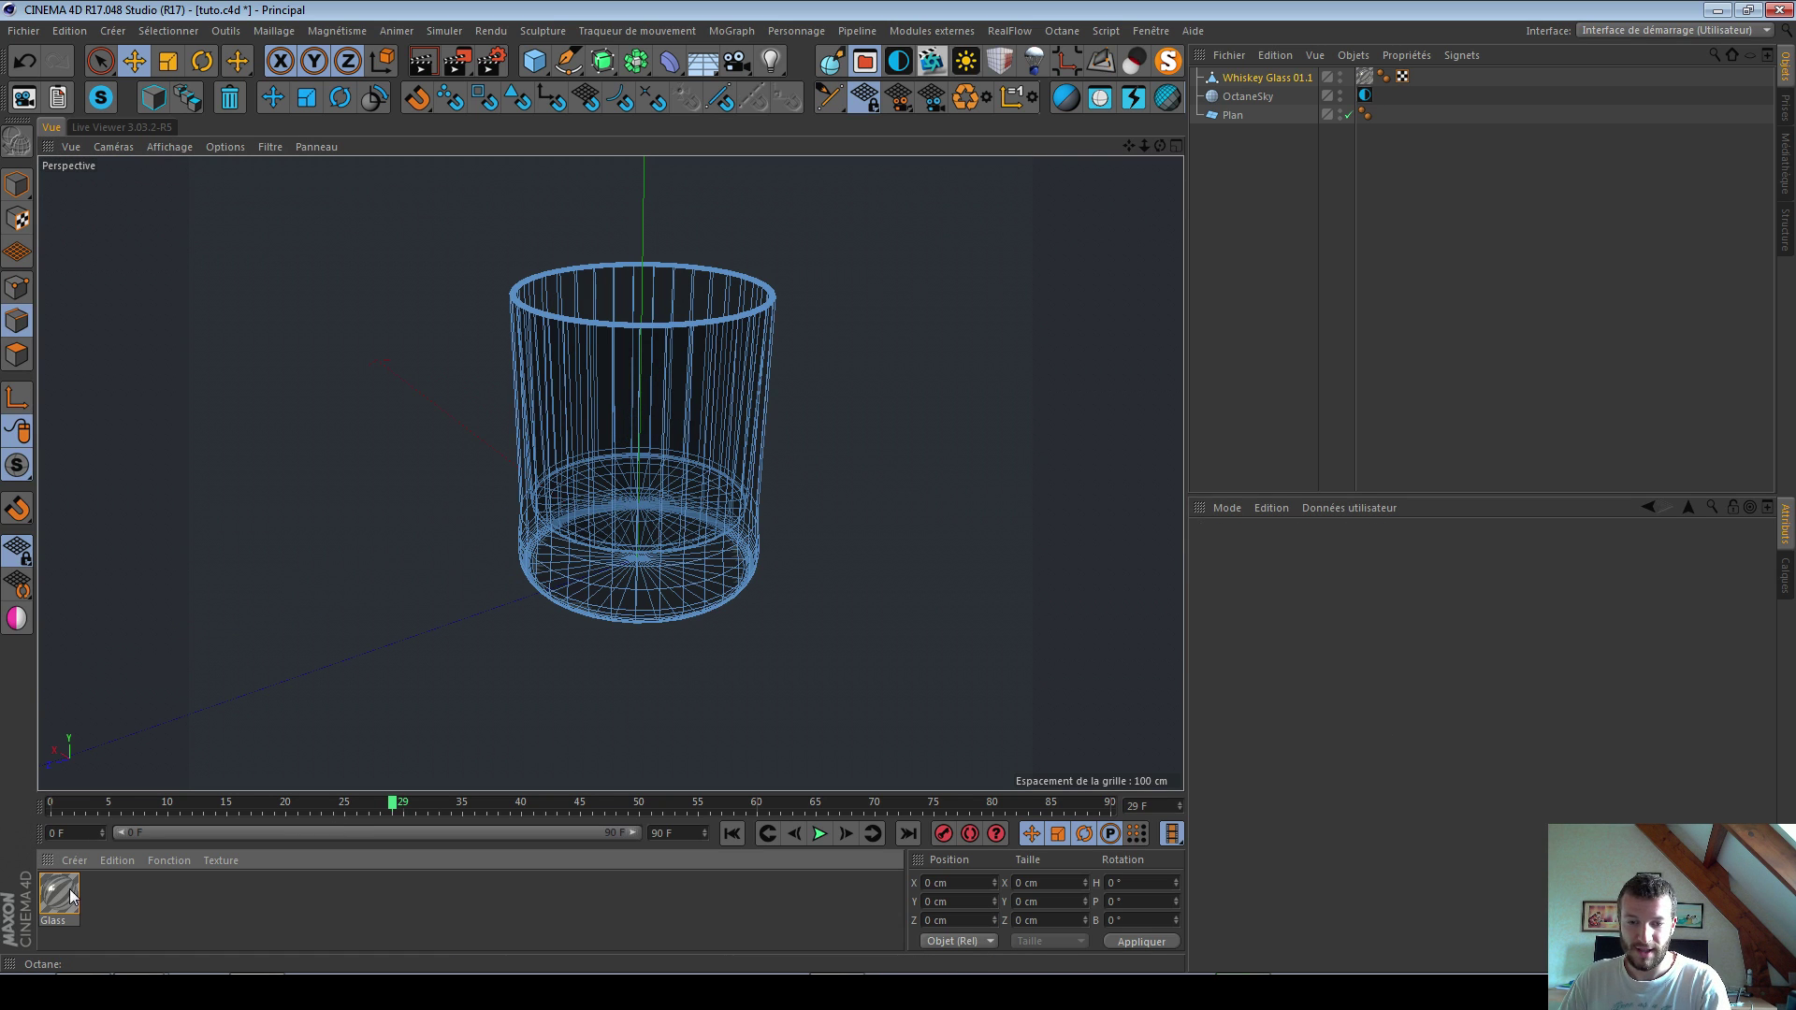
{"action": "key", "text": "Delete"}
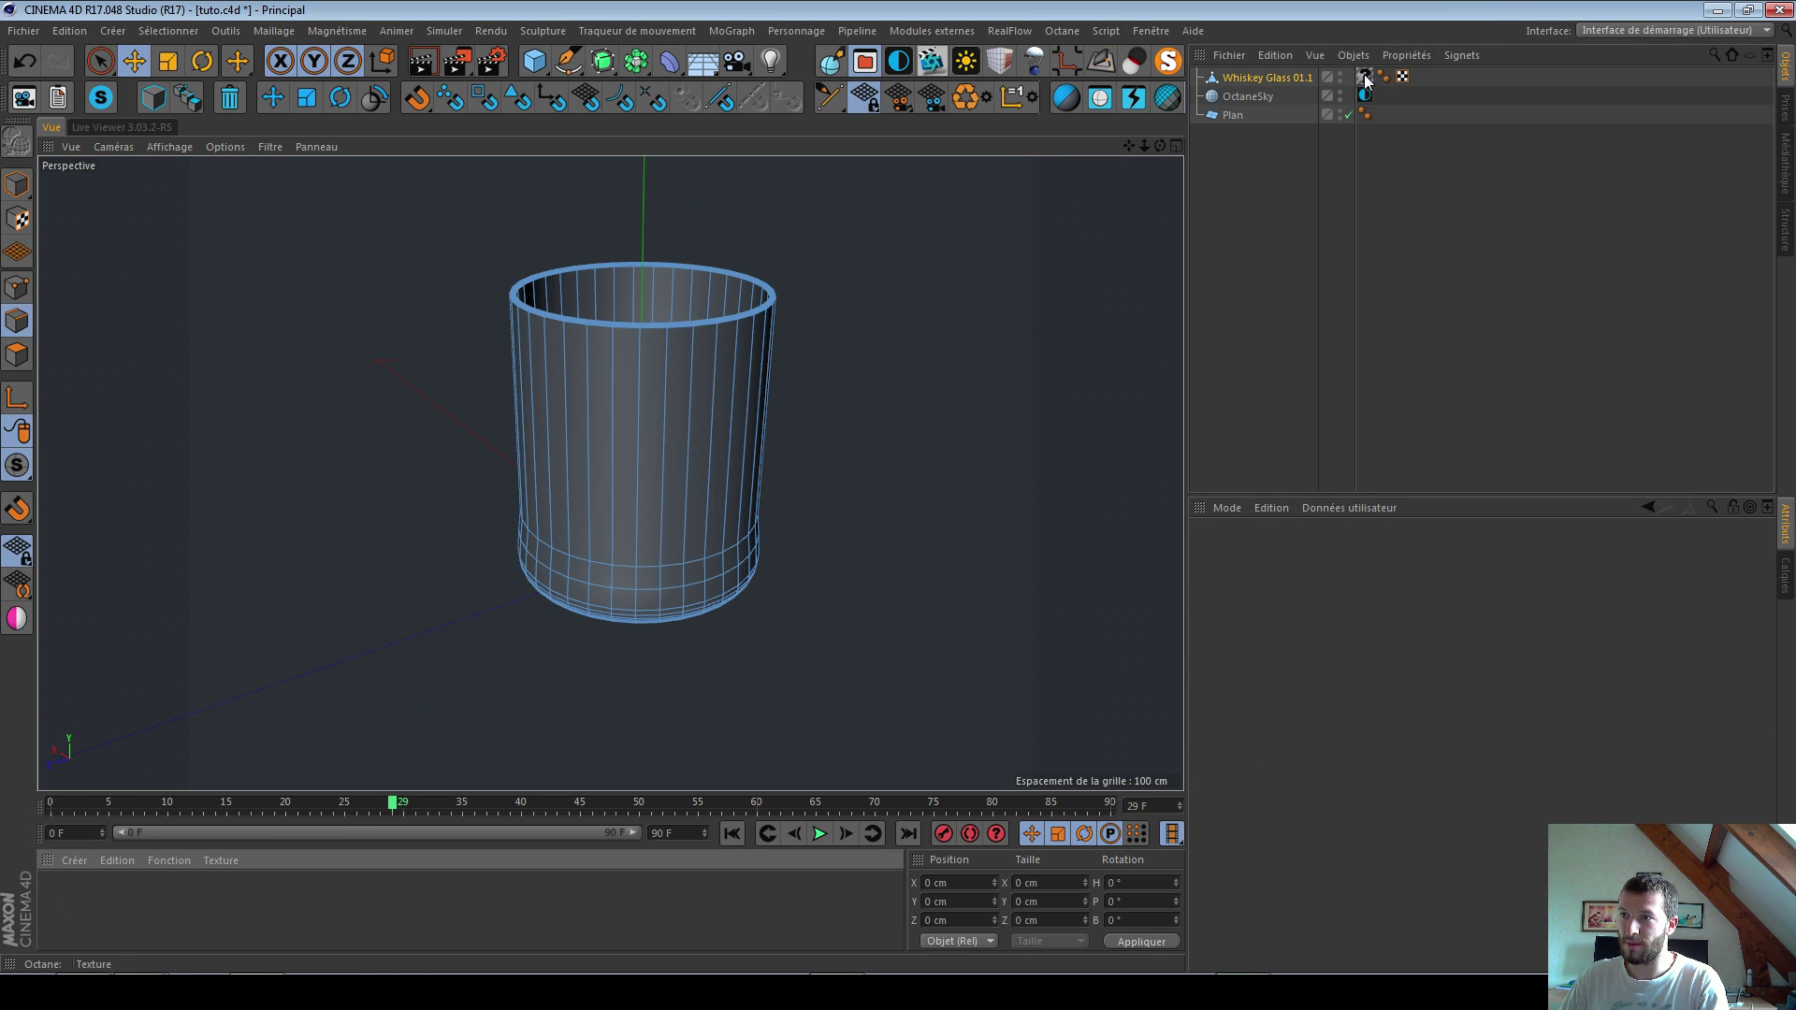
{"action": "left_click", "coordinate": [150, 127]}
{"action": "right_click", "coordinate": [660, 389]}
{"action": "mouse_move", "coordinate": [700, 411]}
{"action": "left_click", "coordinate": [839, 425]}
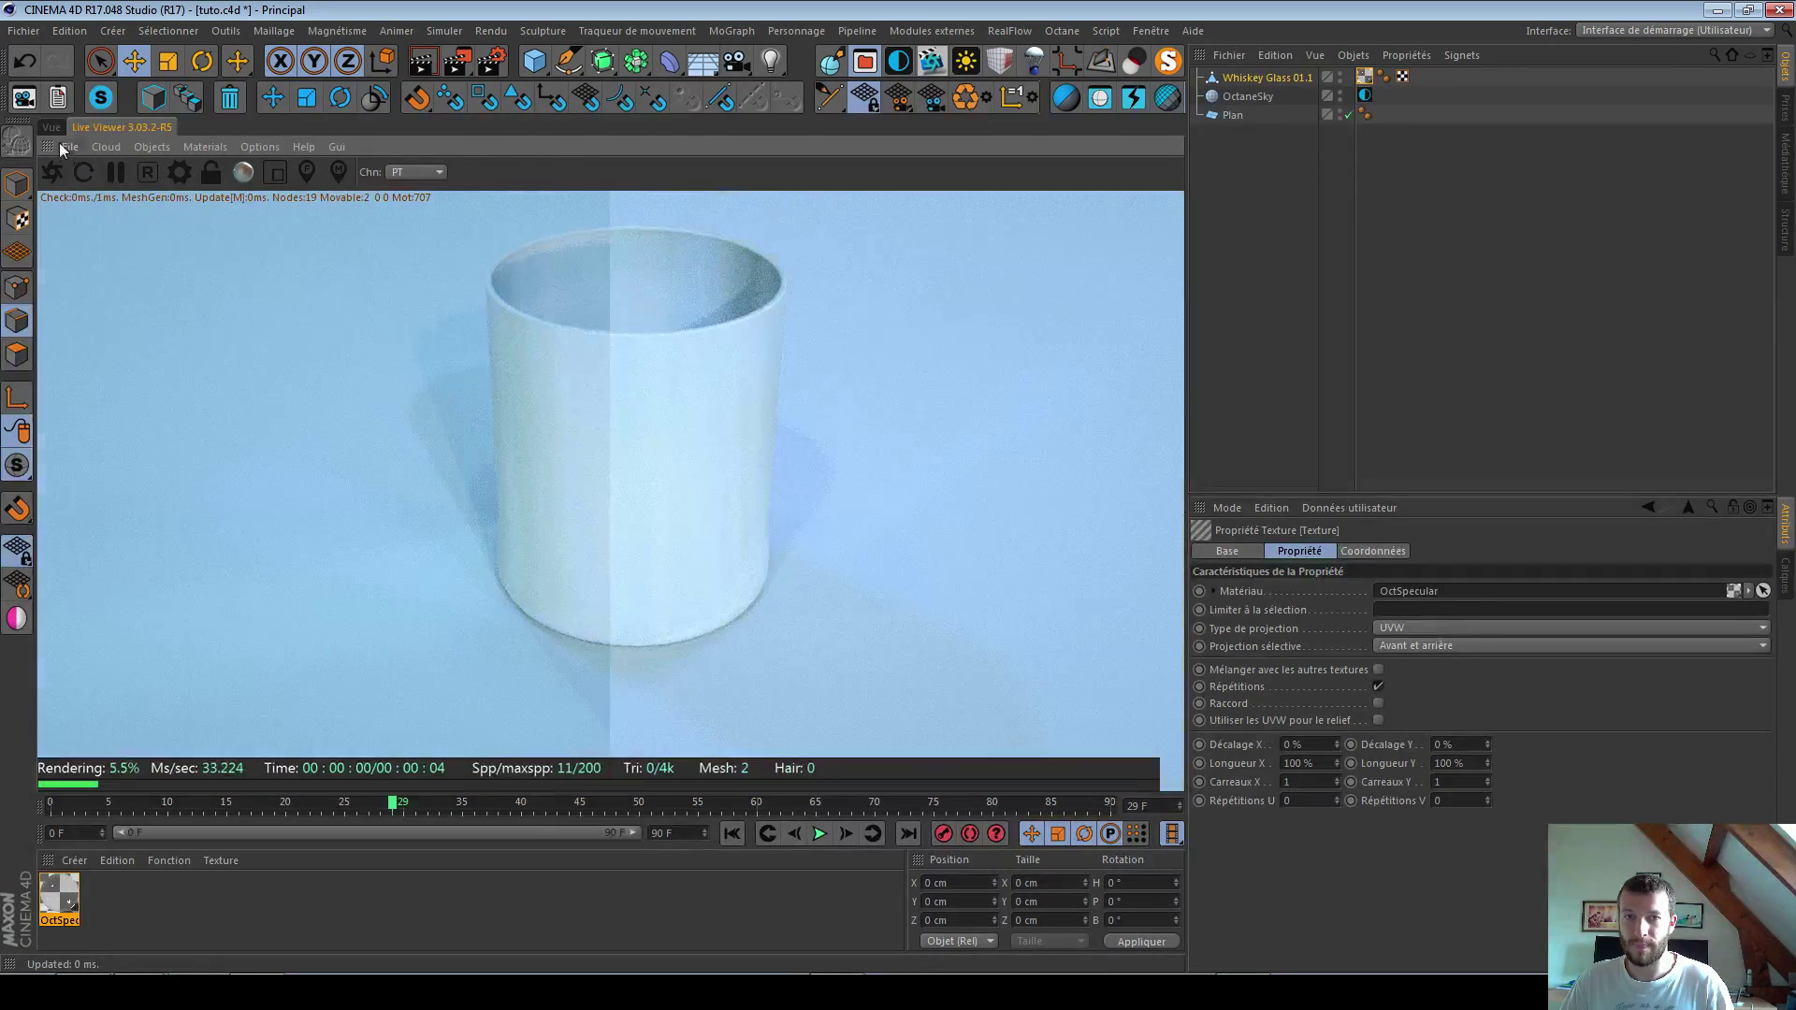
Step: Check the glass with its specular material in the live render from a wider view
{"action": "left_click", "coordinate": [53, 127]}
{"action": "left_click", "coordinate": [136, 131]}
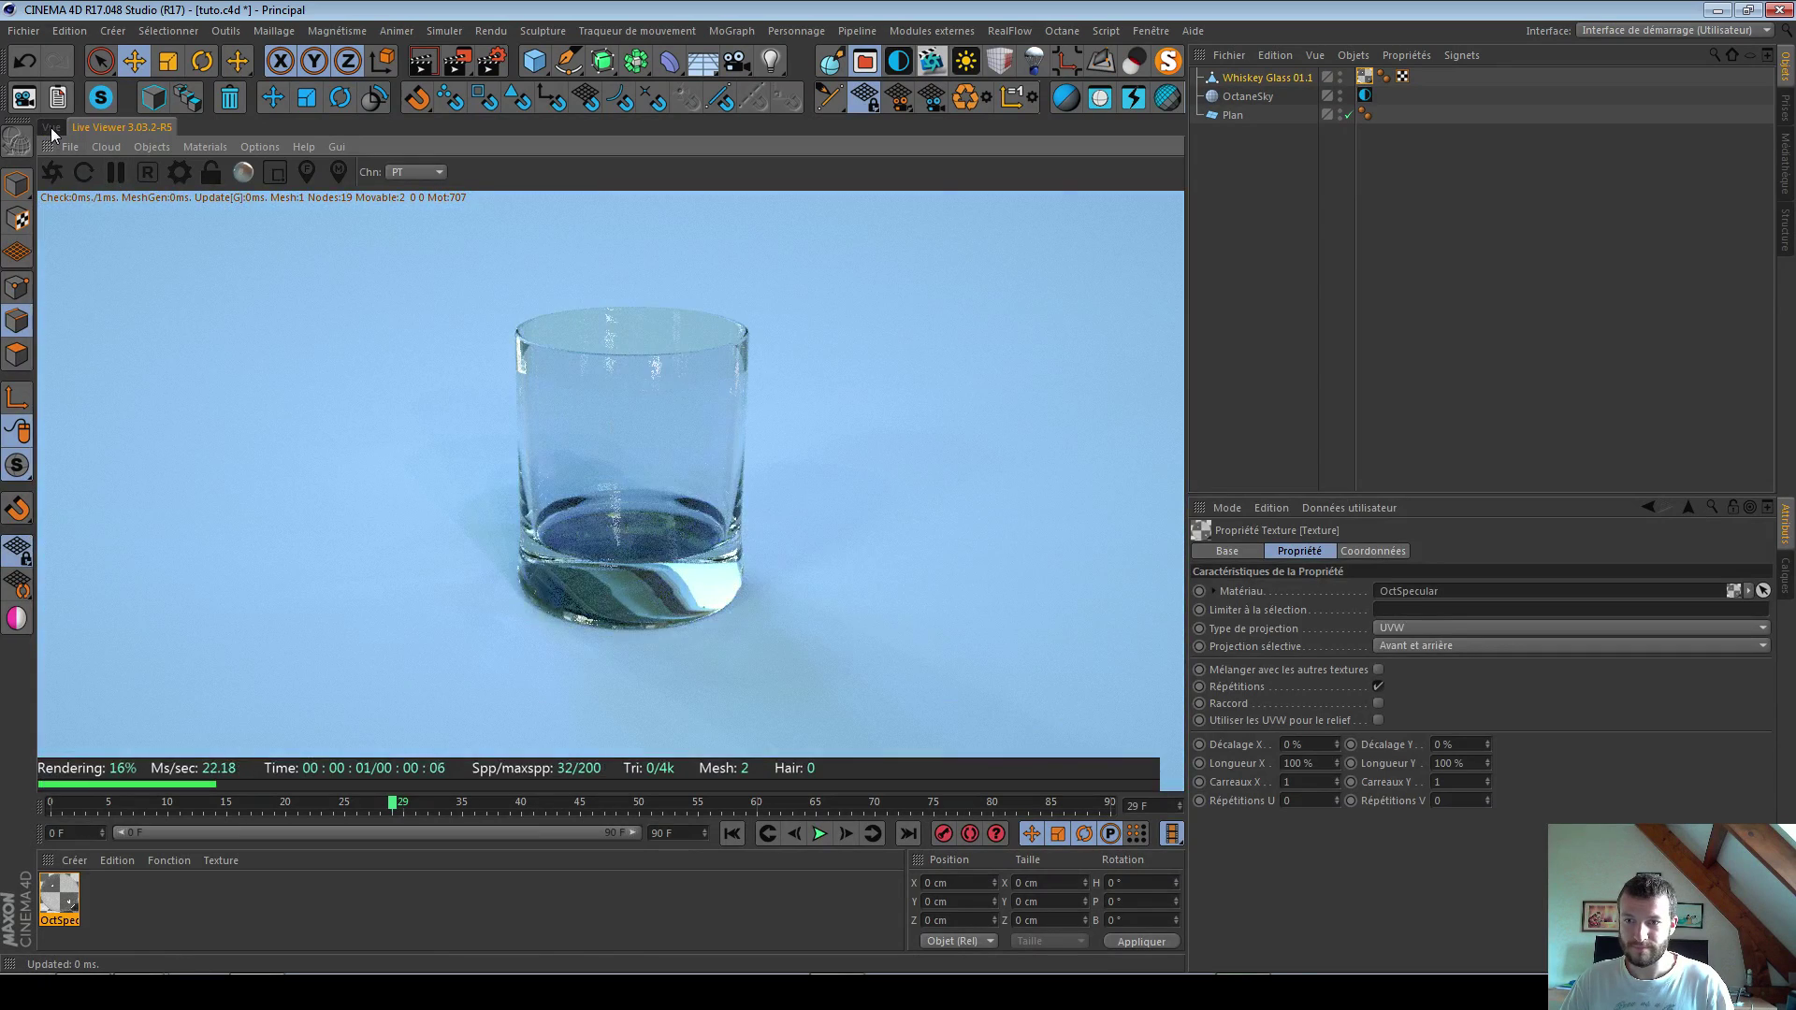
{"action": "left_click", "coordinate": [51, 127]}
{"action": "left_click", "coordinate": [209, 869]}
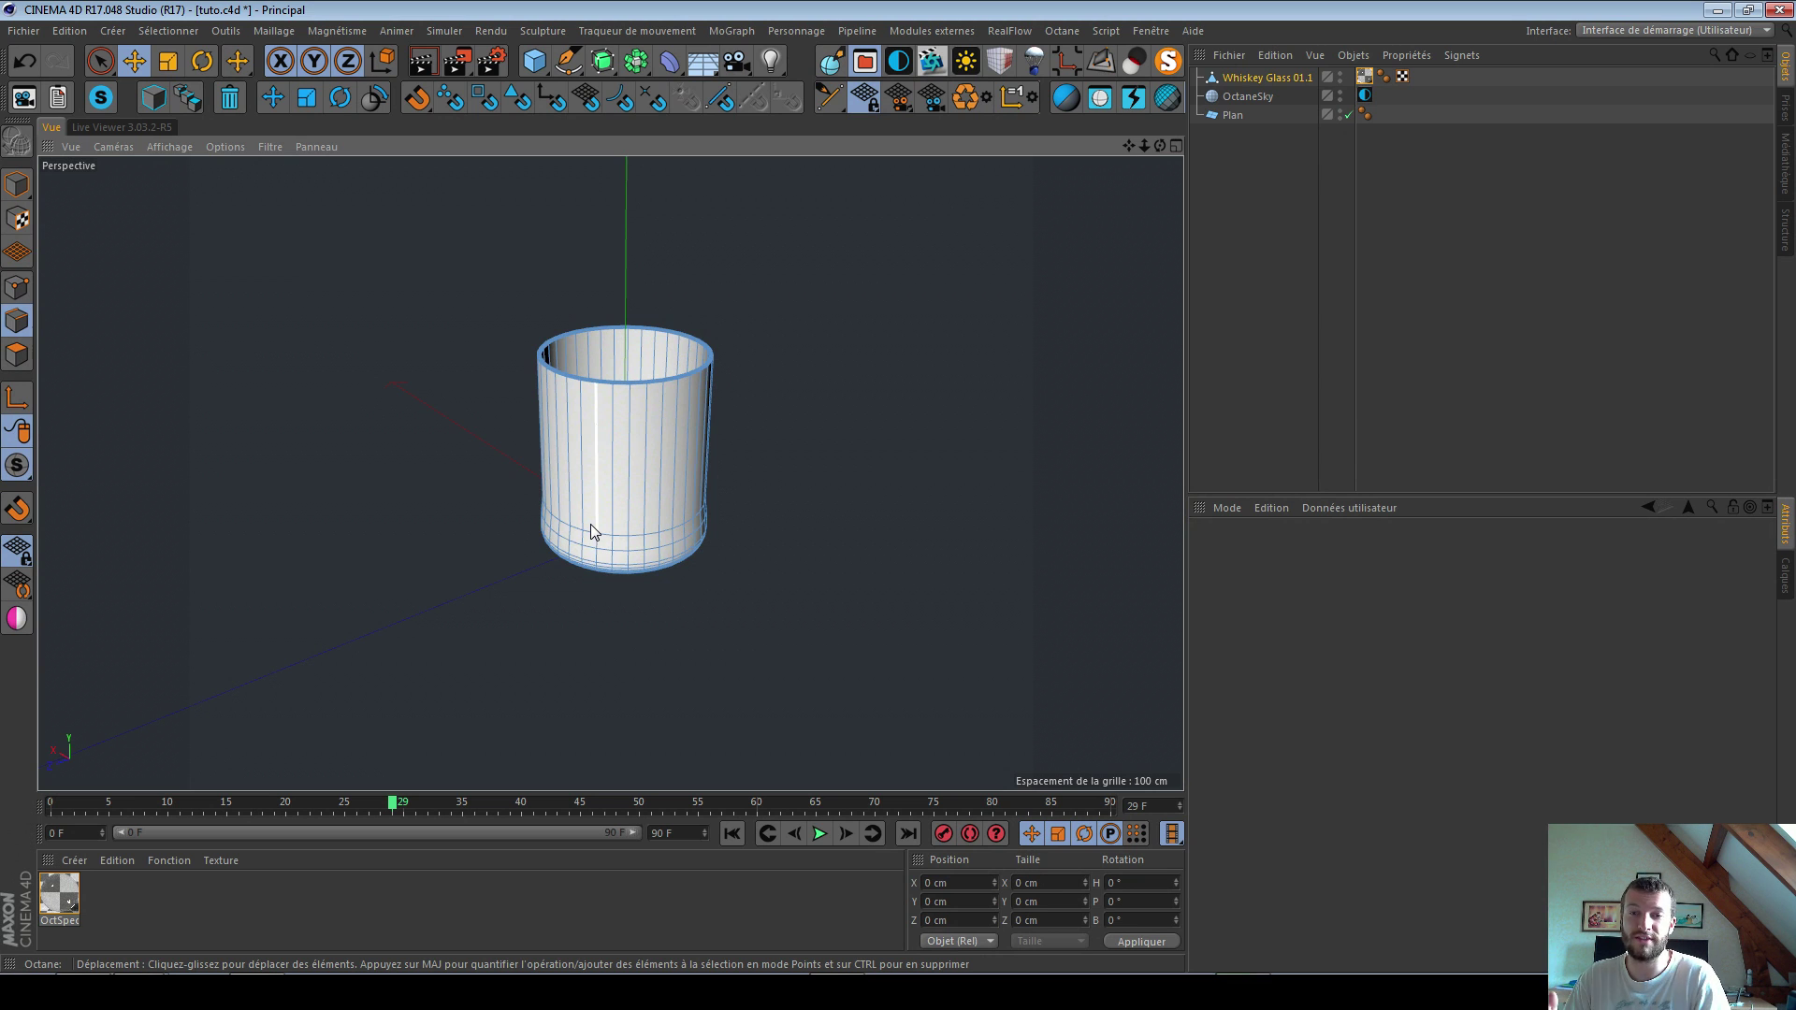
Step: Rename the whiskey glass object as glass
{"action": "double_click", "coordinate": [1255, 76]}
{"action": "type", "text": "glass"}
{"action": "key", "text": "Return"}
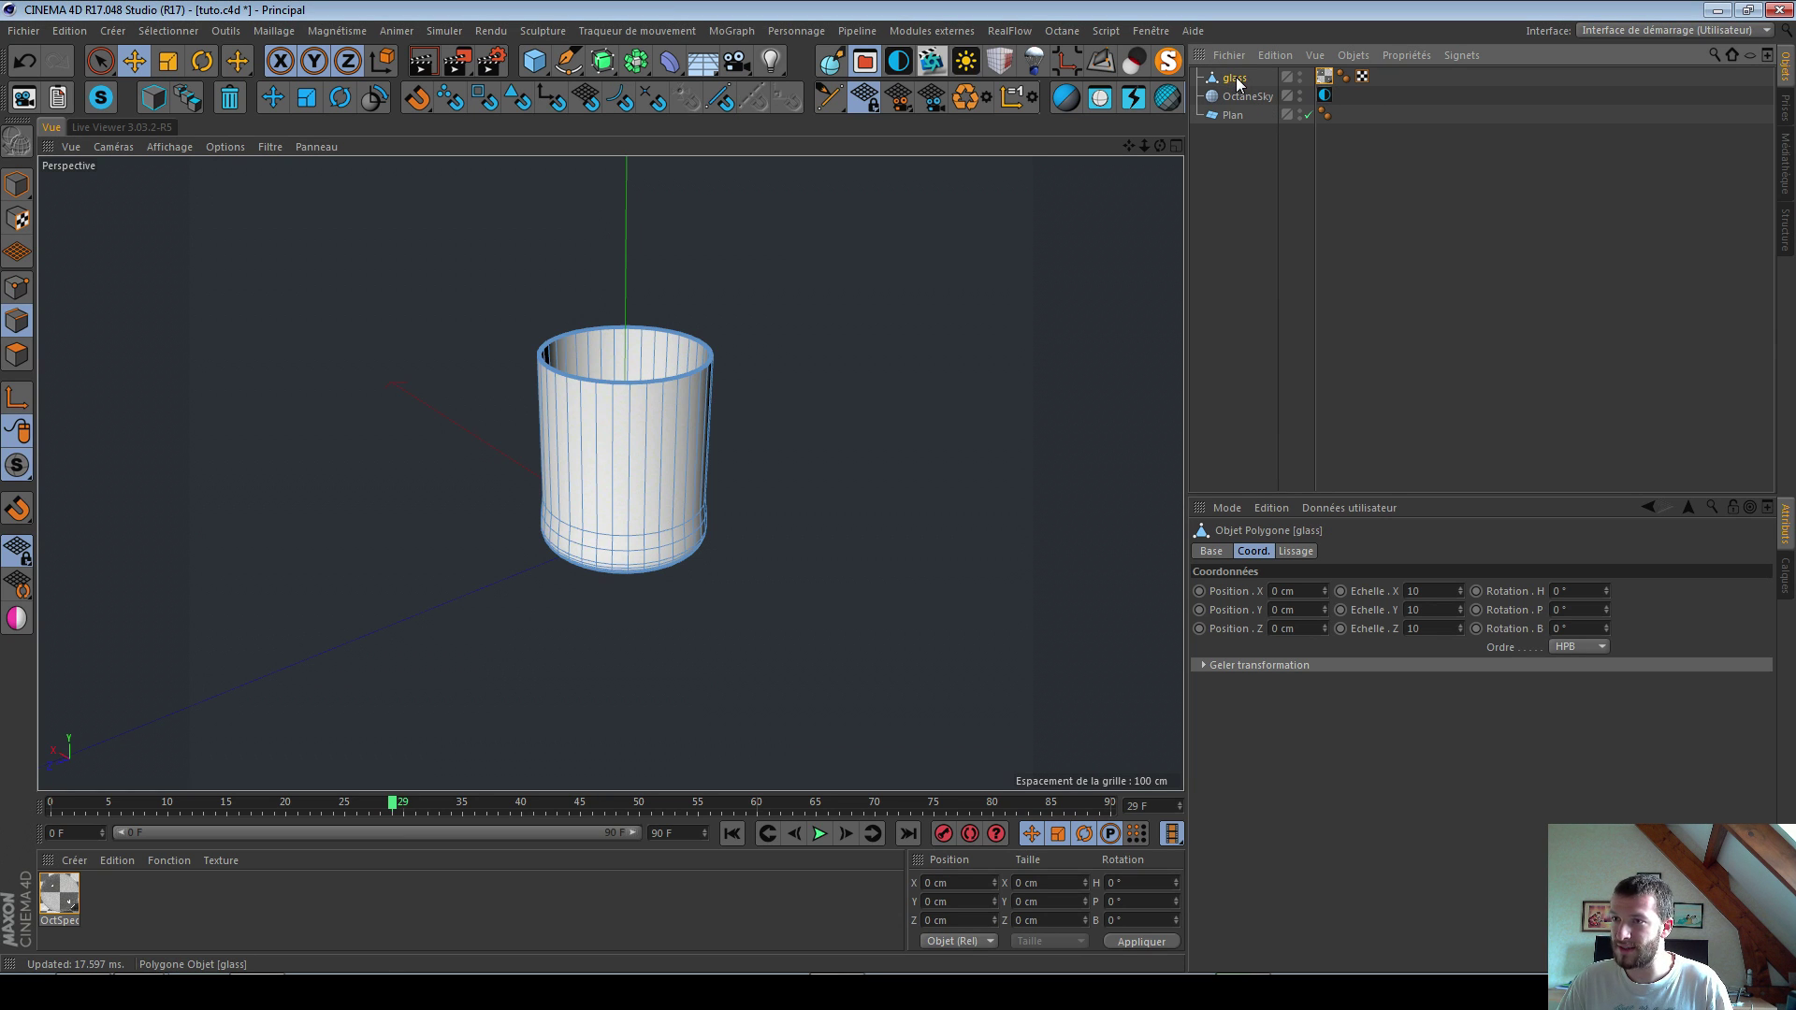
Step: Duplicate the glass object and name the copy water
{"action": "left_click_drag", "start_coordinate": [1242, 64], "coordinate": [1249, 78], "text": "ctrl"}
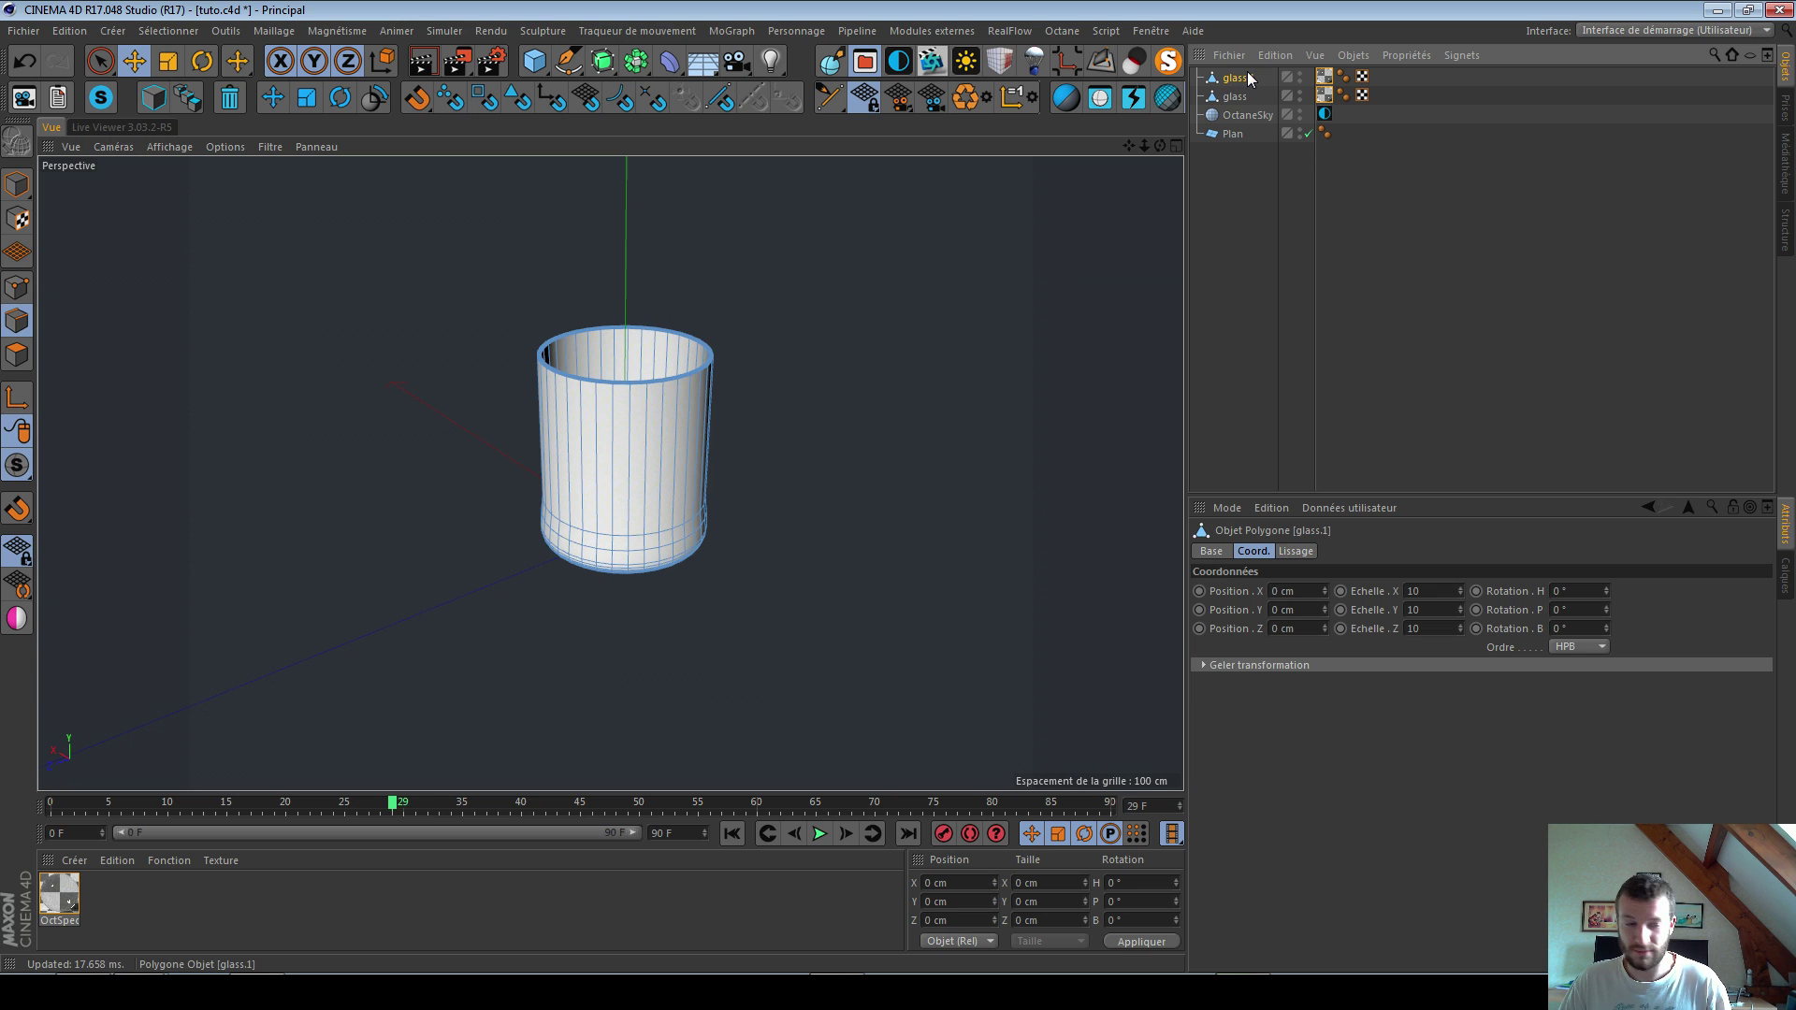
{"action": "double_click", "coordinate": [1237, 78]}
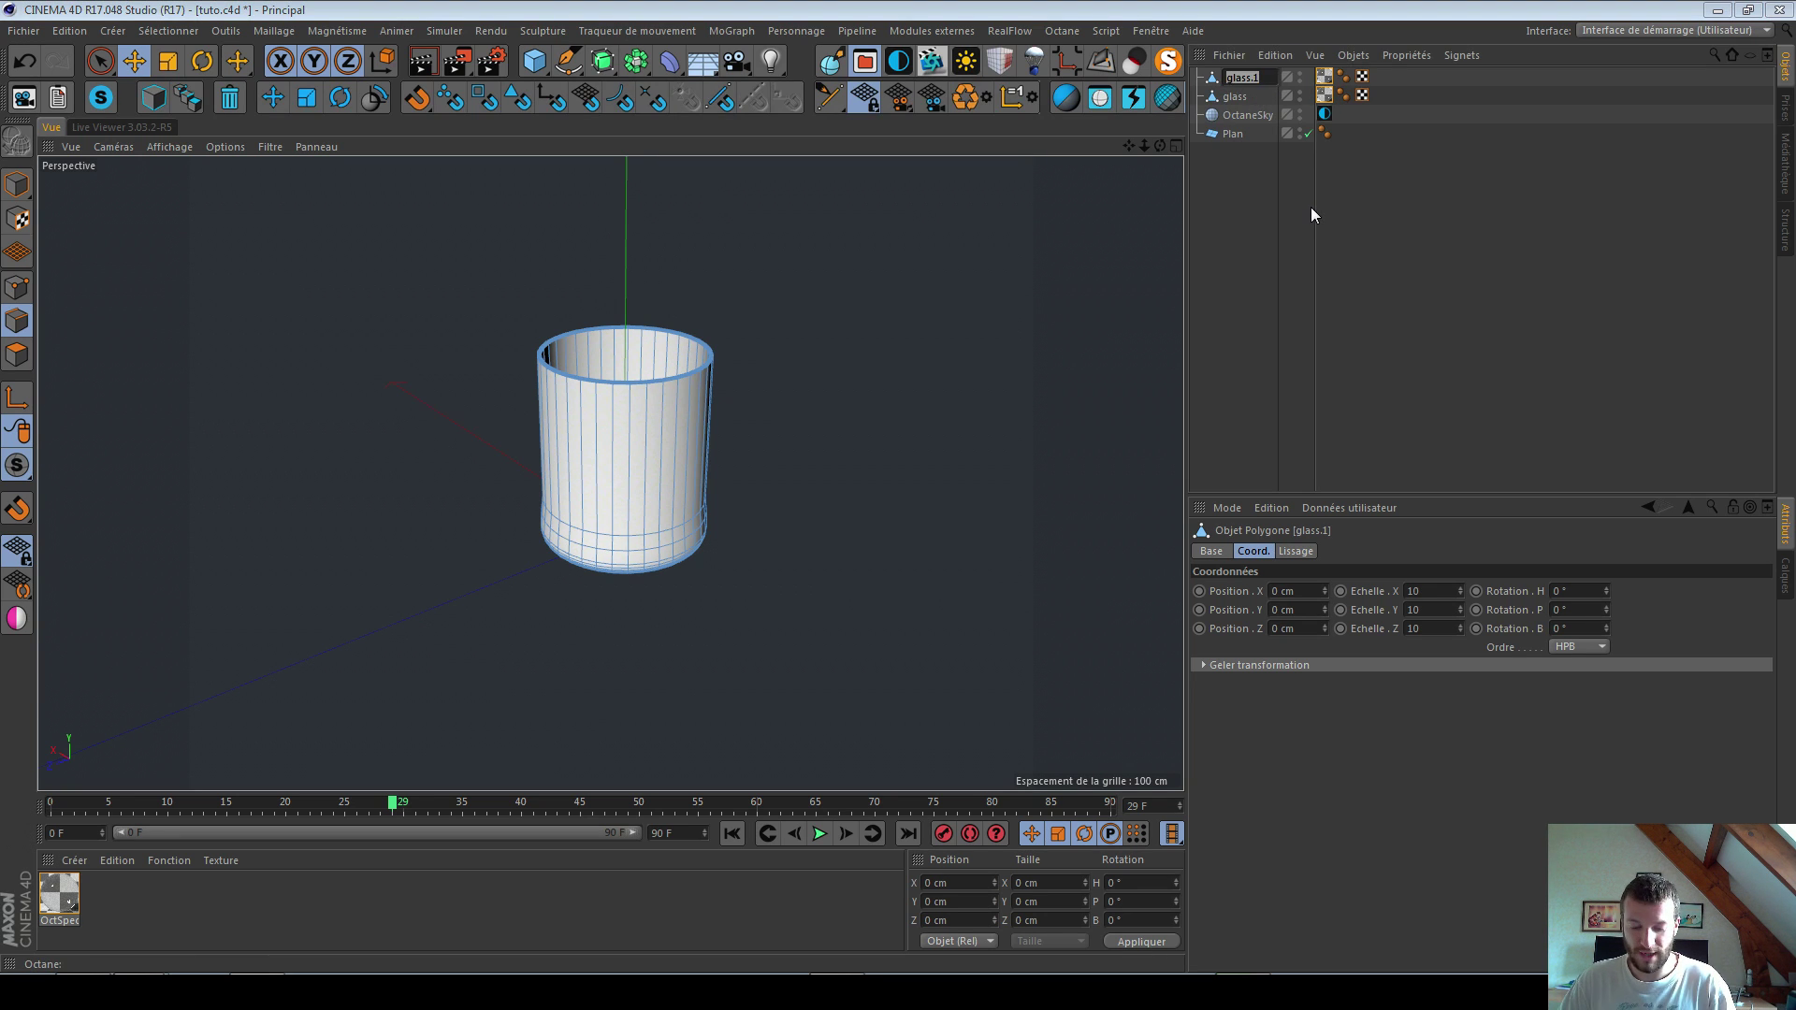
{"action": "type", "text": "water"}
{"action": "key", "text": "Return"}
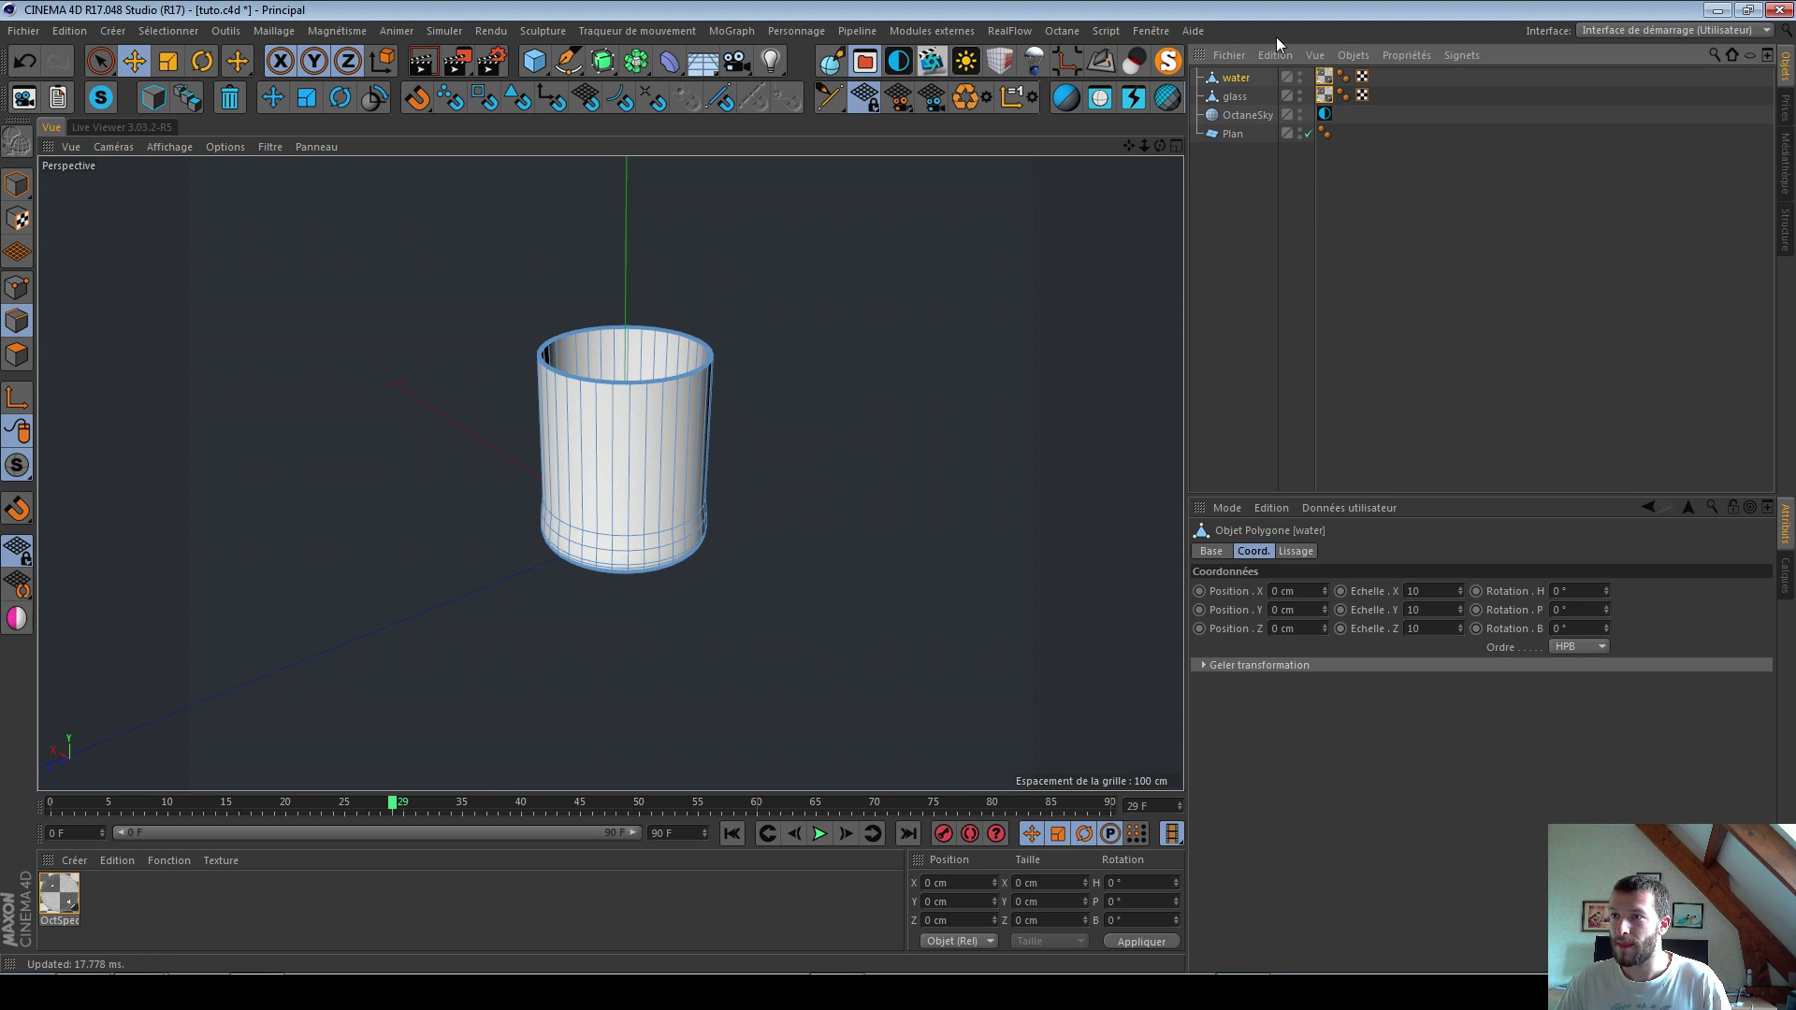
Step: Isolate the water object with Magic Solo so that only it is displayed
{"action": "left_click_drag", "start_coordinate": [702, 364], "coordinate": [697, 421], "text": "alt"}
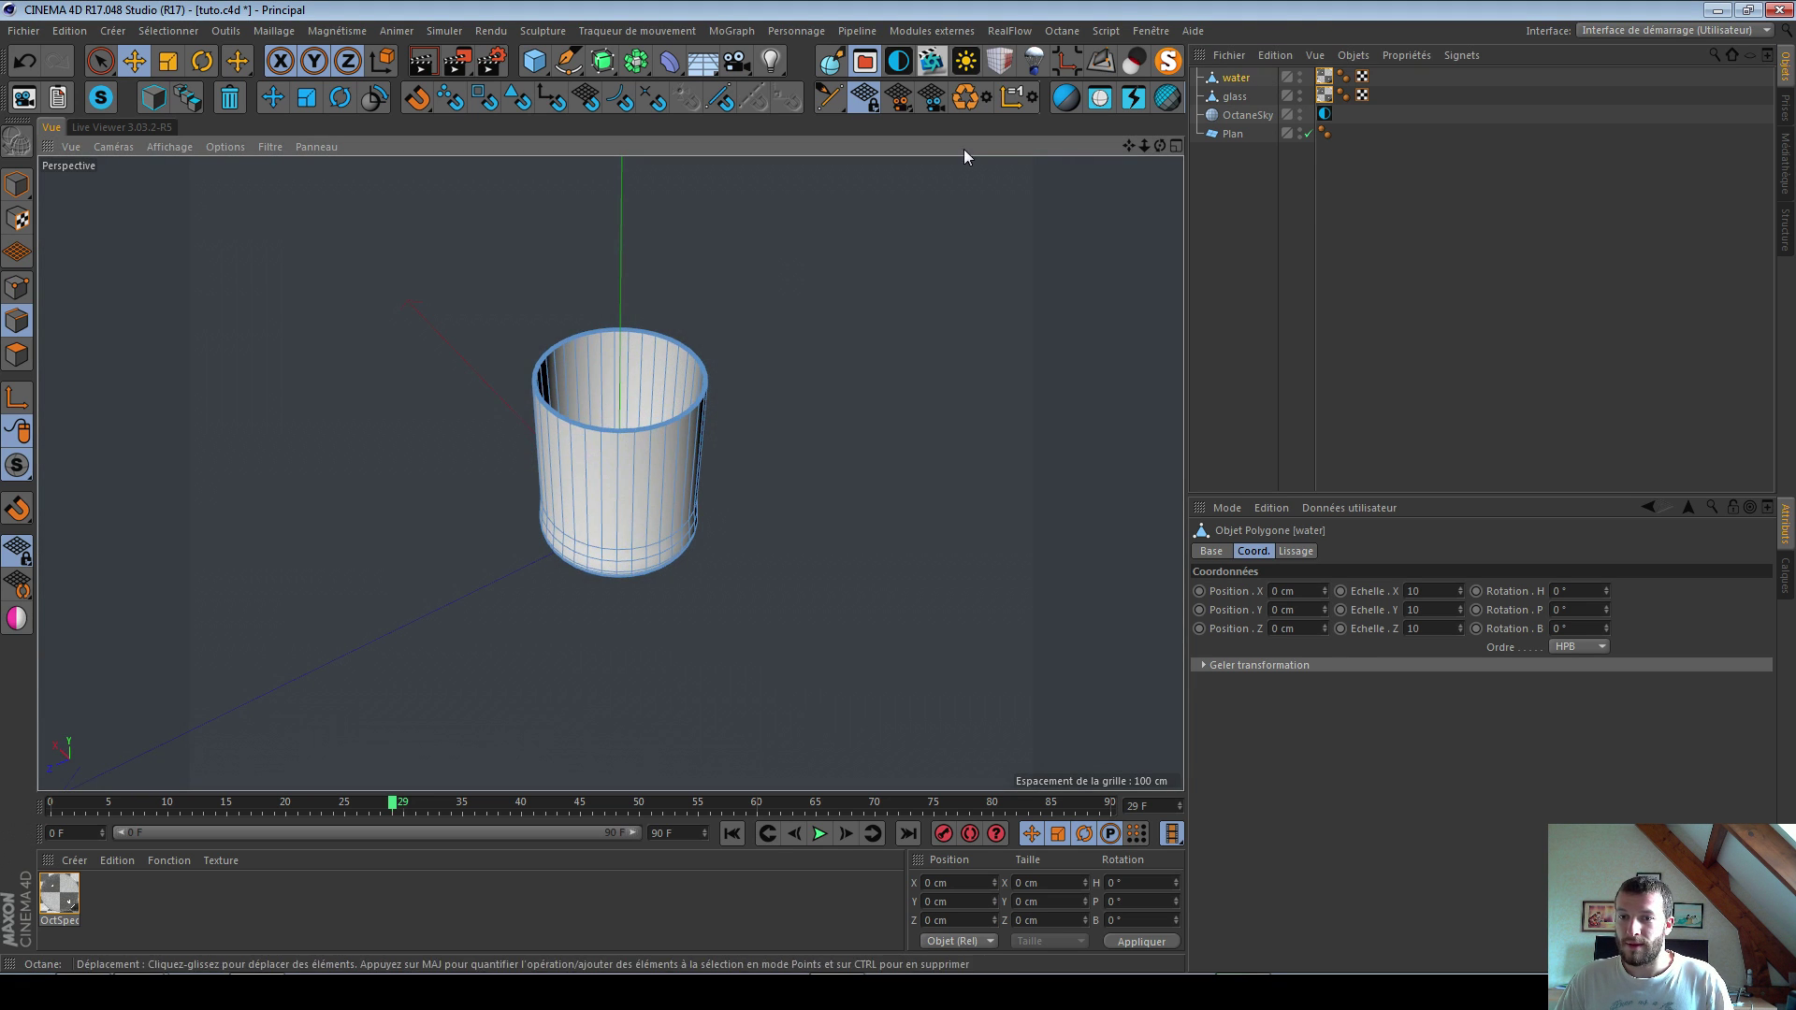
{"action": "left_click", "coordinate": [1167, 61]}
{"action": "scroll", "coordinate": [592, 384], "scroll_direction": "up", "scroll_amount": 3}
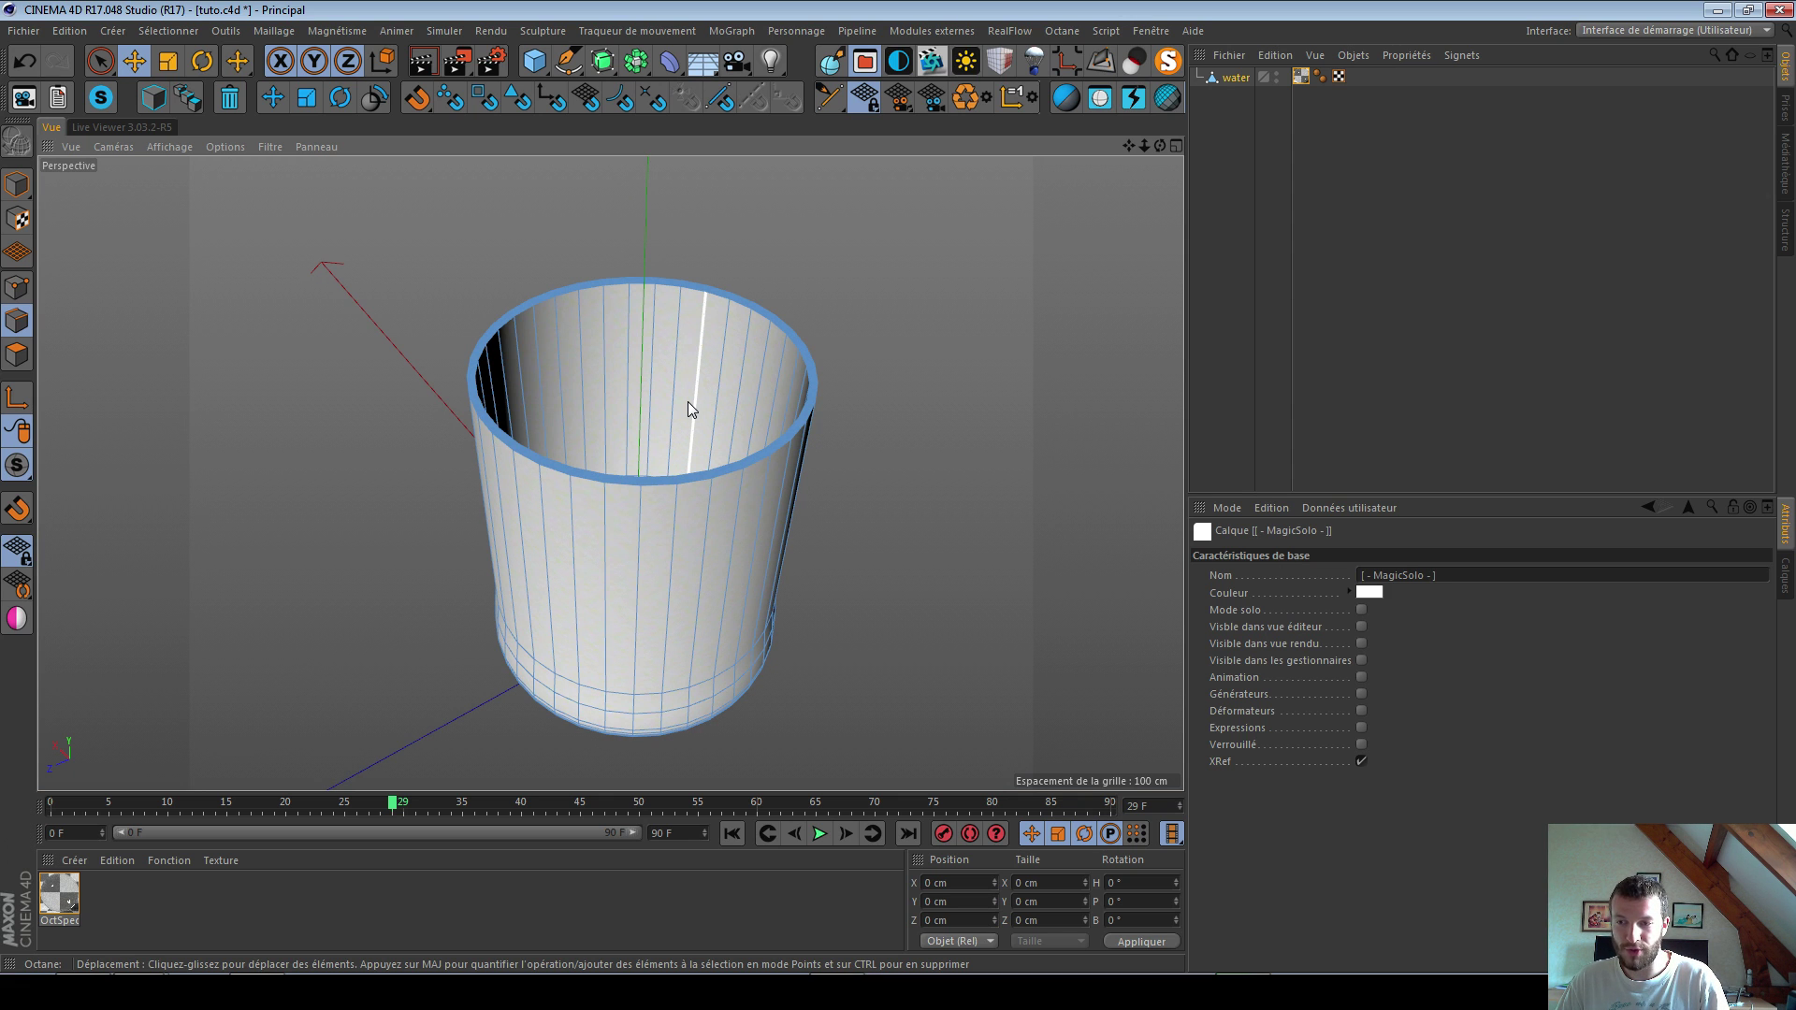
Step: Use Loop Selection in polygon mode to select the inner side wall of the water object
{"action": "key", "text": "u"}
{"action": "key", "text": "l"}
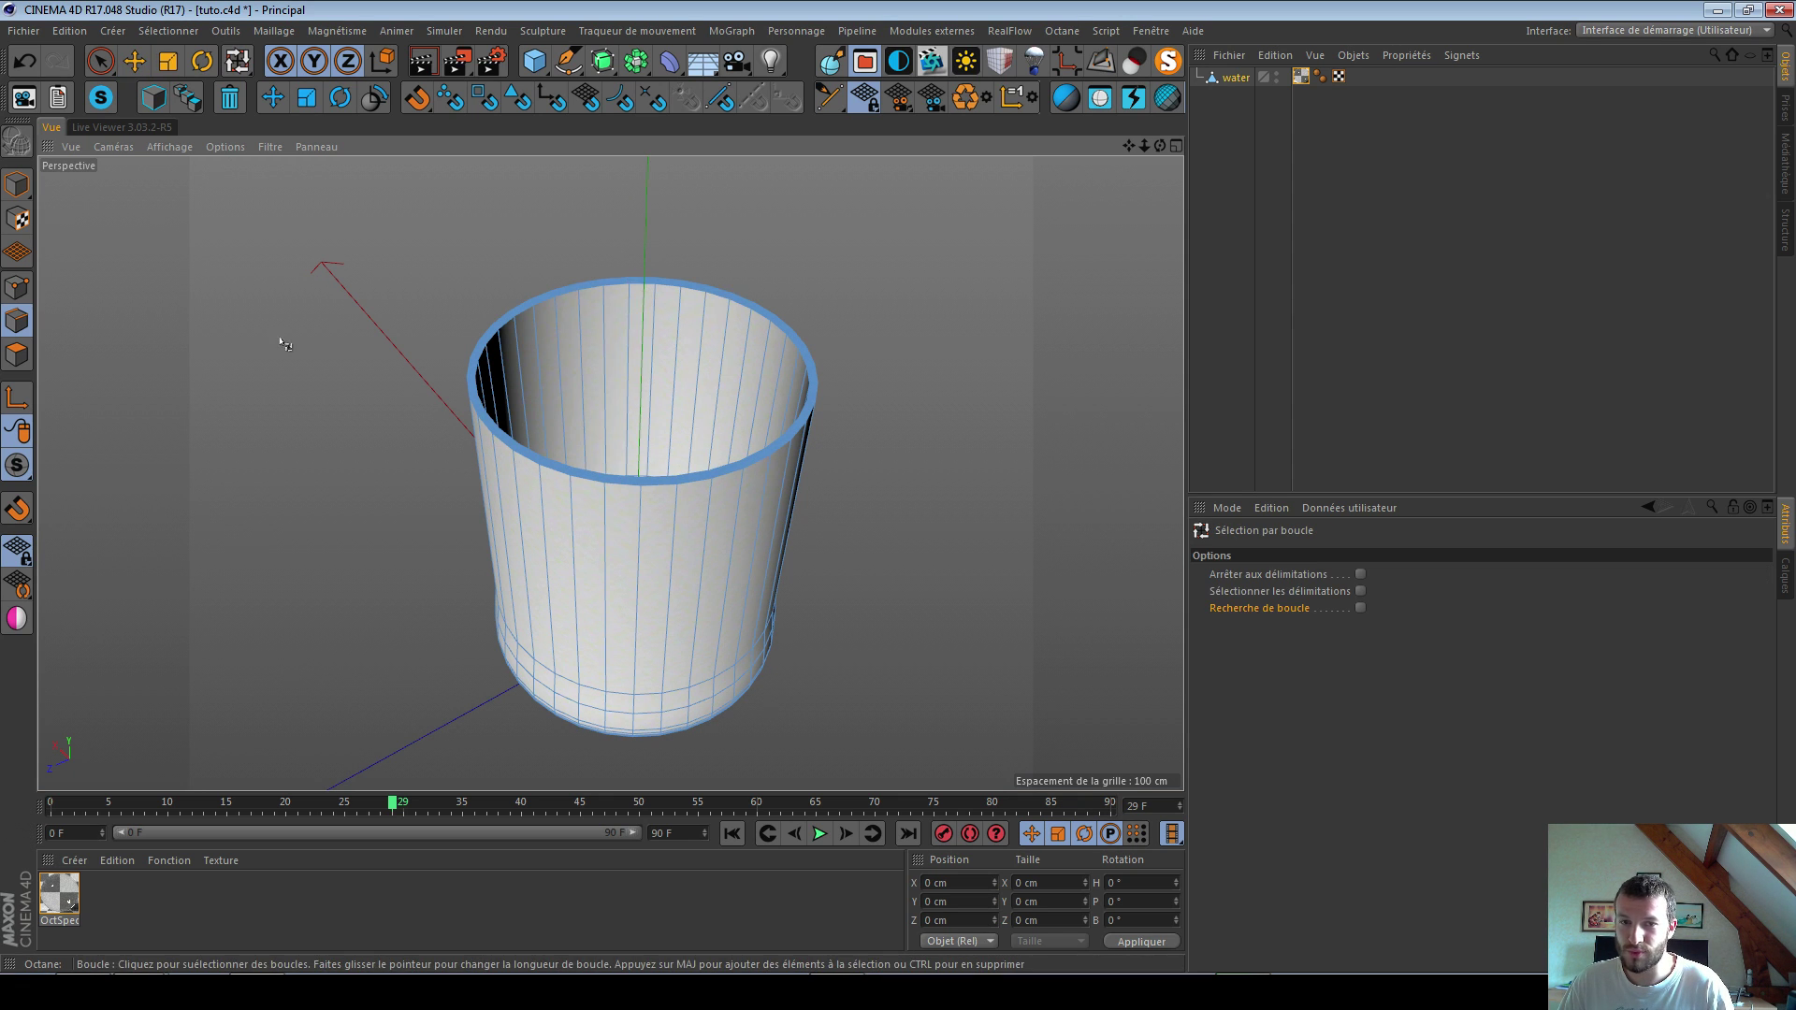
{"action": "left_click", "coordinate": [17, 354]}
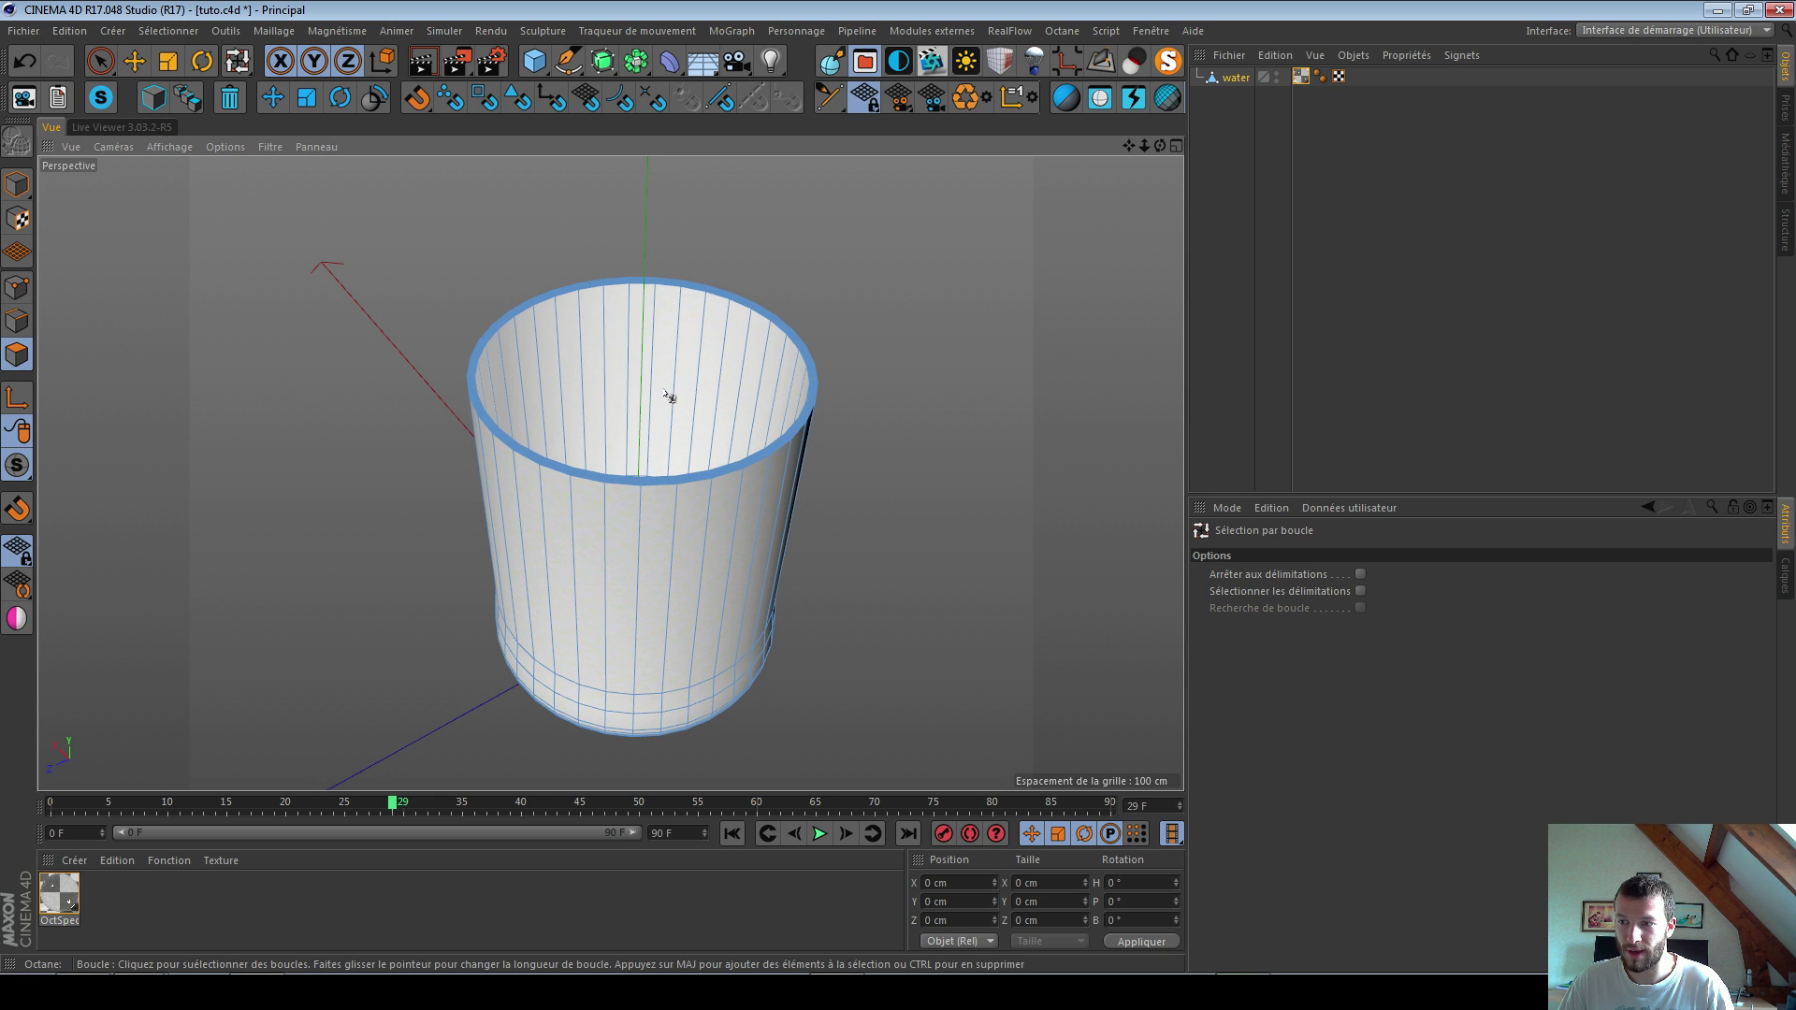
{"action": "left_click_drag", "start_coordinate": [690, 336], "coordinate": [544, 298], "text": "alt"}
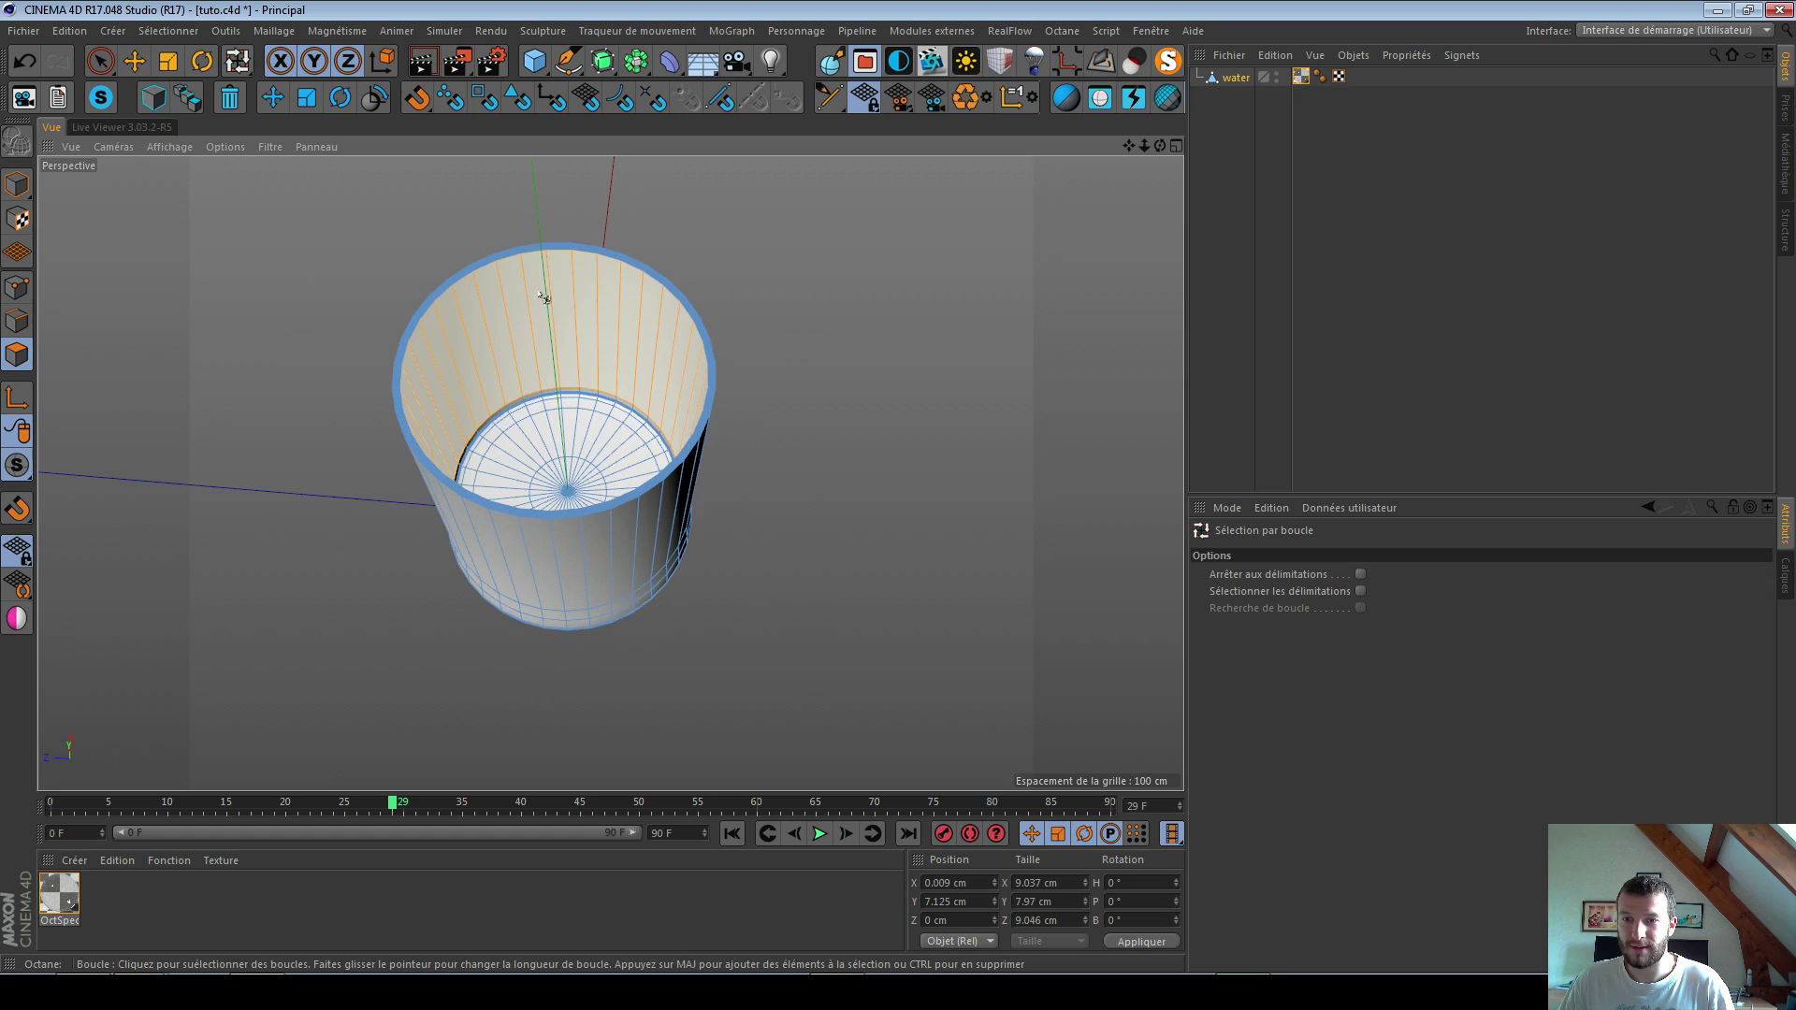
{"action": "left_click", "coordinate": [509, 382]}
Step: Add the narrow polygon loops at the foot of the inner wall to the selection
{"action": "scroll", "coordinate": [602, 416], "scroll_direction": "up", "scroll_amount": 6}
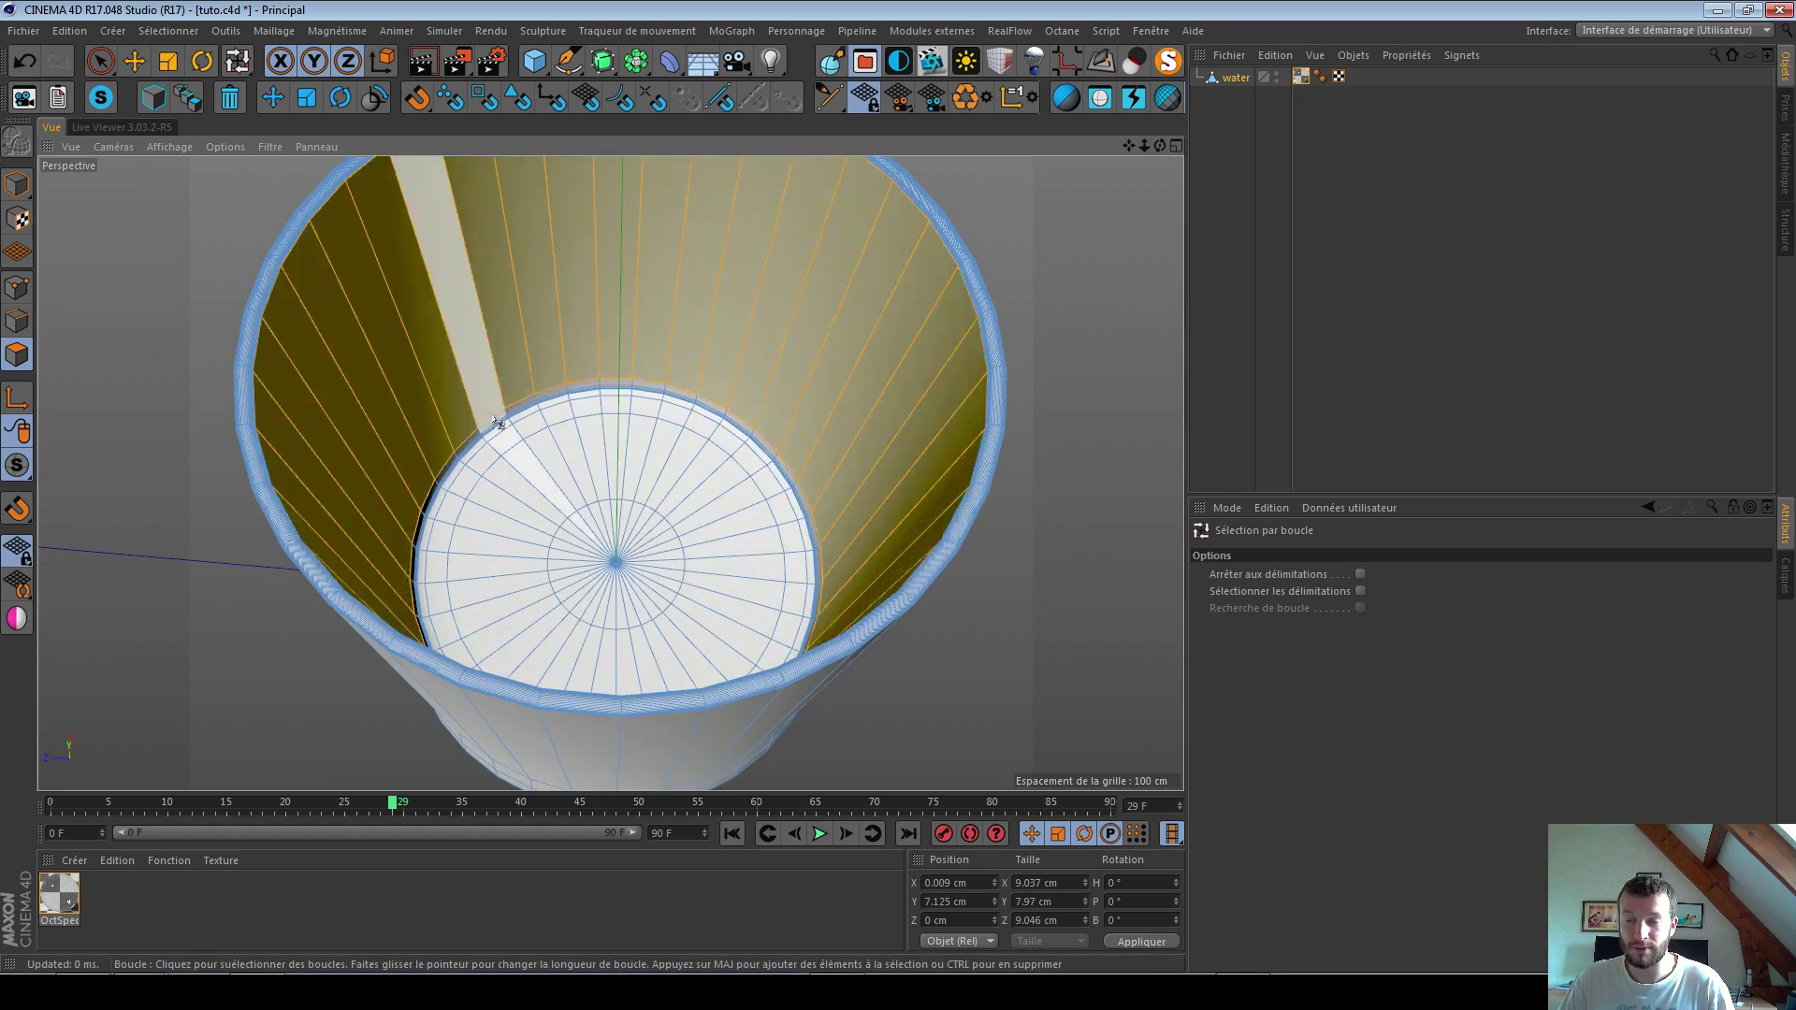
{"action": "scroll", "coordinate": [601, 422], "scroll_direction": "up", "scroll_amount": 8}
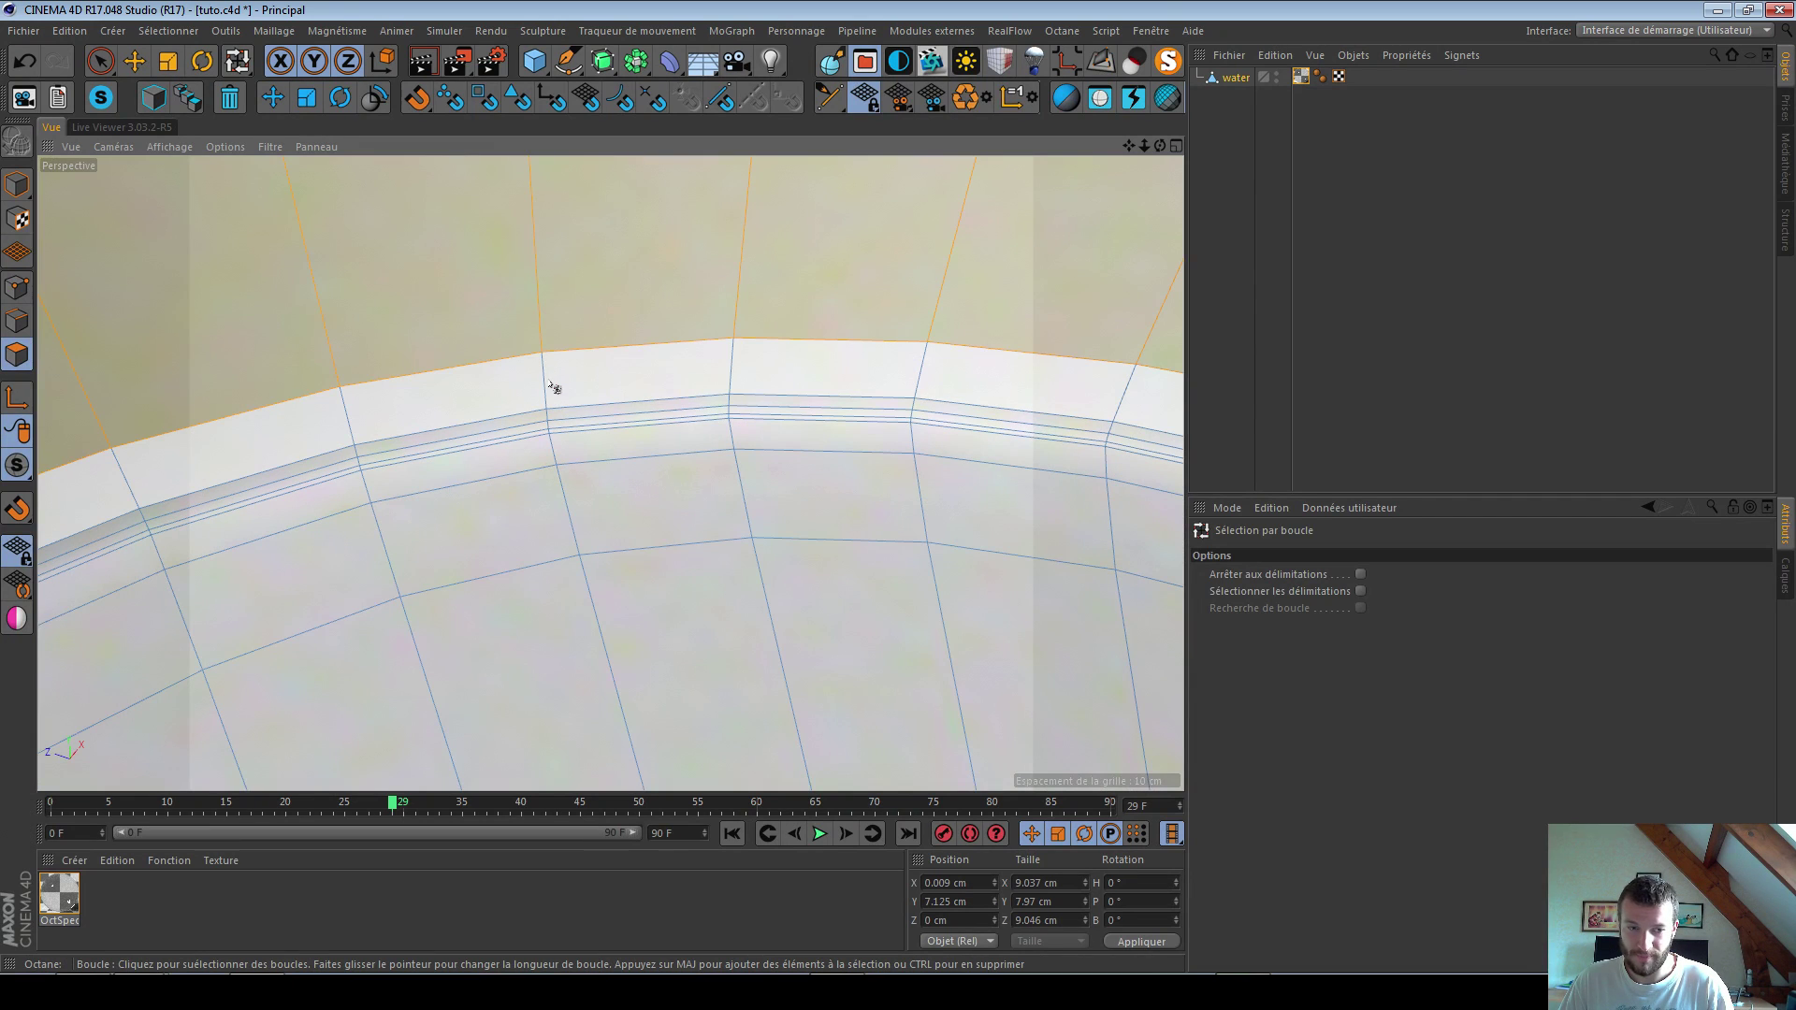
{"action": "left_click", "coordinate": [549, 389], "text": "shift"}
{"action": "left_click", "coordinate": [549, 417], "text": "shift"}
{"action": "left_click", "coordinate": [550, 428], "text": "shift"}
{"action": "left_click", "coordinate": [551, 433], "text": "shift"}
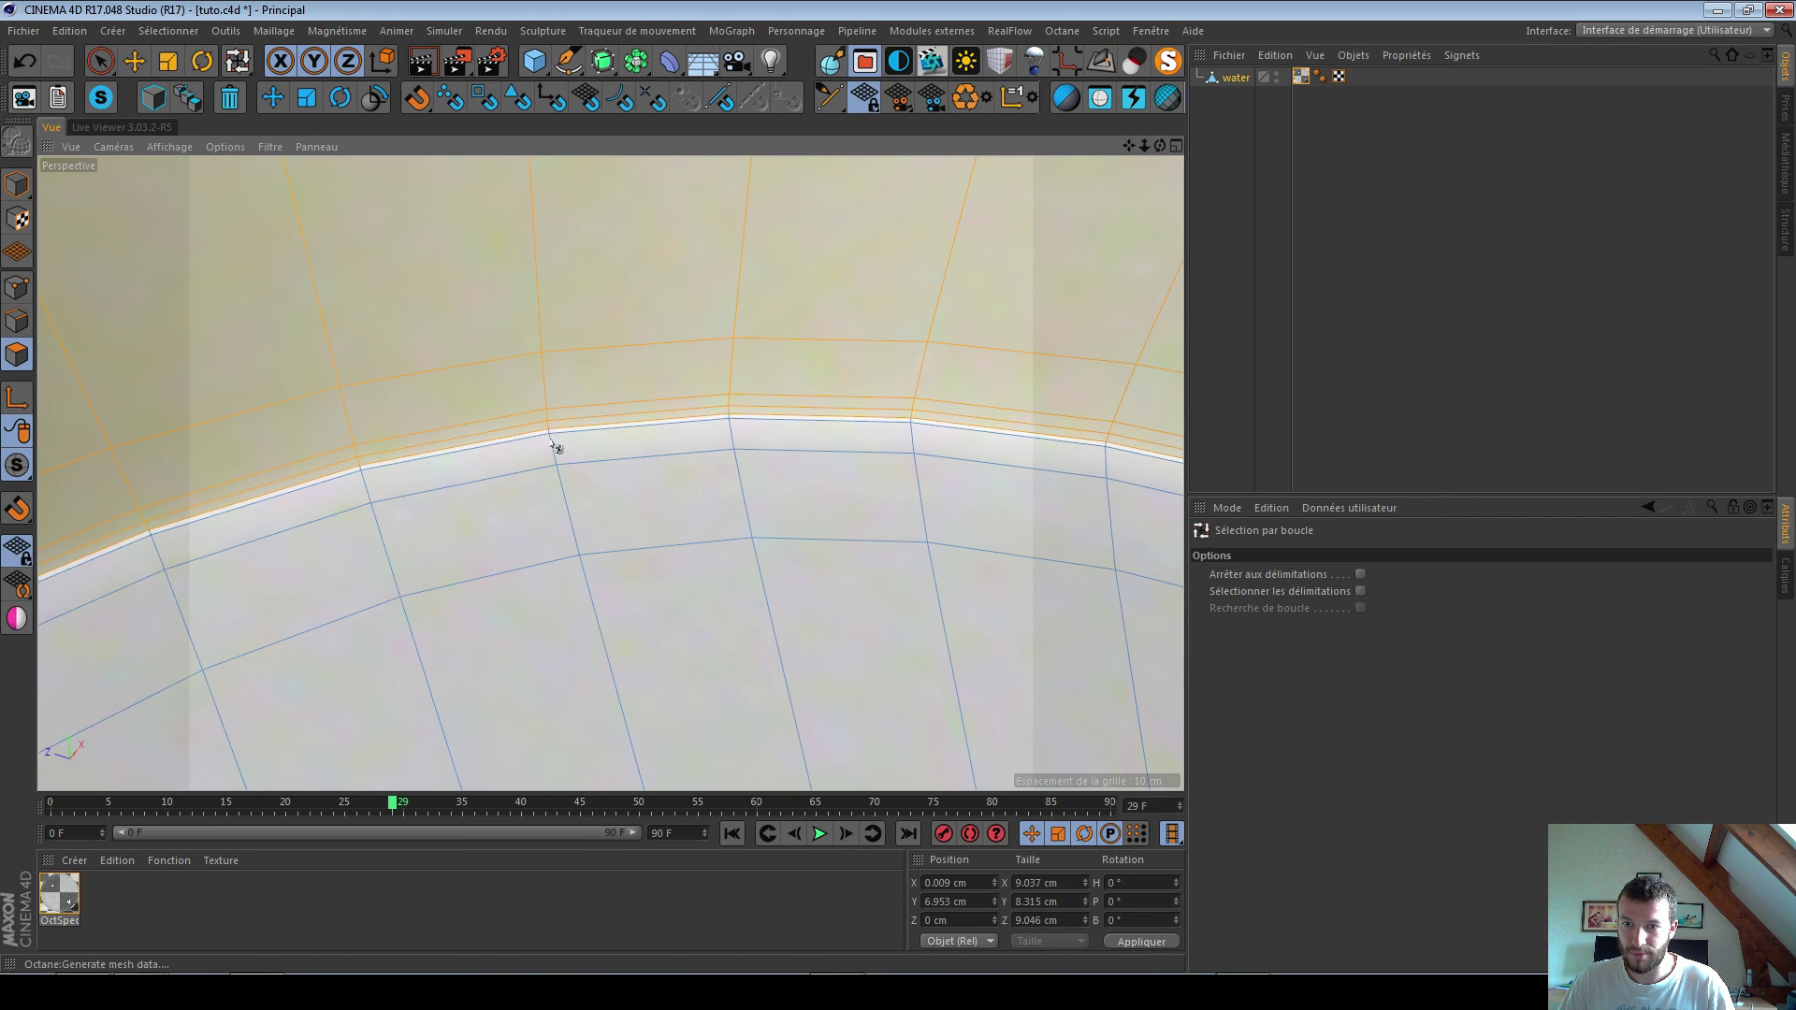
Step: Extend the polygon selection over the remaining rings of the inner bottom, including the central triangle fan
{"action": "left_click", "coordinate": [557, 449], "text": "shift"}
{"action": "left_click", "coordinate": [579, 522], "text": "shift"}
{"action": "left_click", "coordinate": [608, 618], "text": "shift"}
{"action": "left_click_drag", "start_coordinate": [609, 473], "coordinate": [707, 485], "text": "alt"}
{"action": "right_click_drag", "start_coordinate": [707, 485], "coordinate": [546, 417], "text": "alt"}
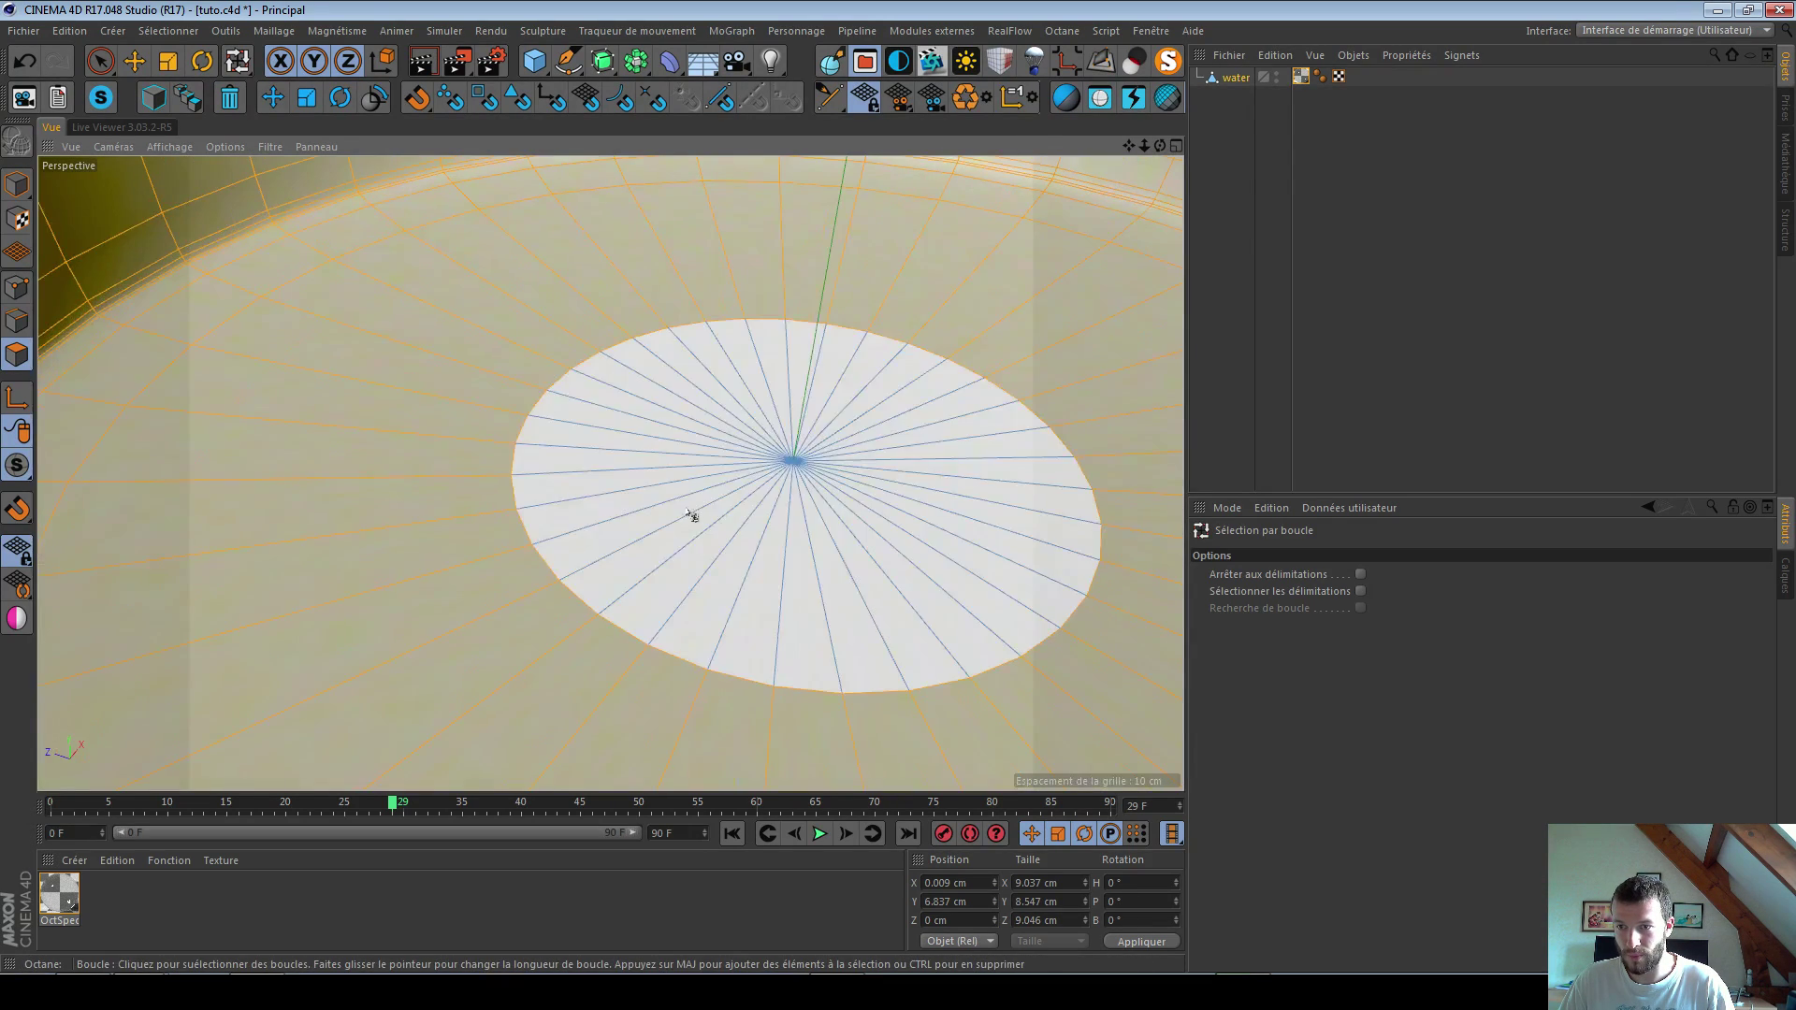
{"action": "left_click", "coordinate": [691, 515], "text": "shift"}
{"action": "left_click_drag", "start_coordinate": [552, 423], "coordinate": [609, 417], "text": "alt"}
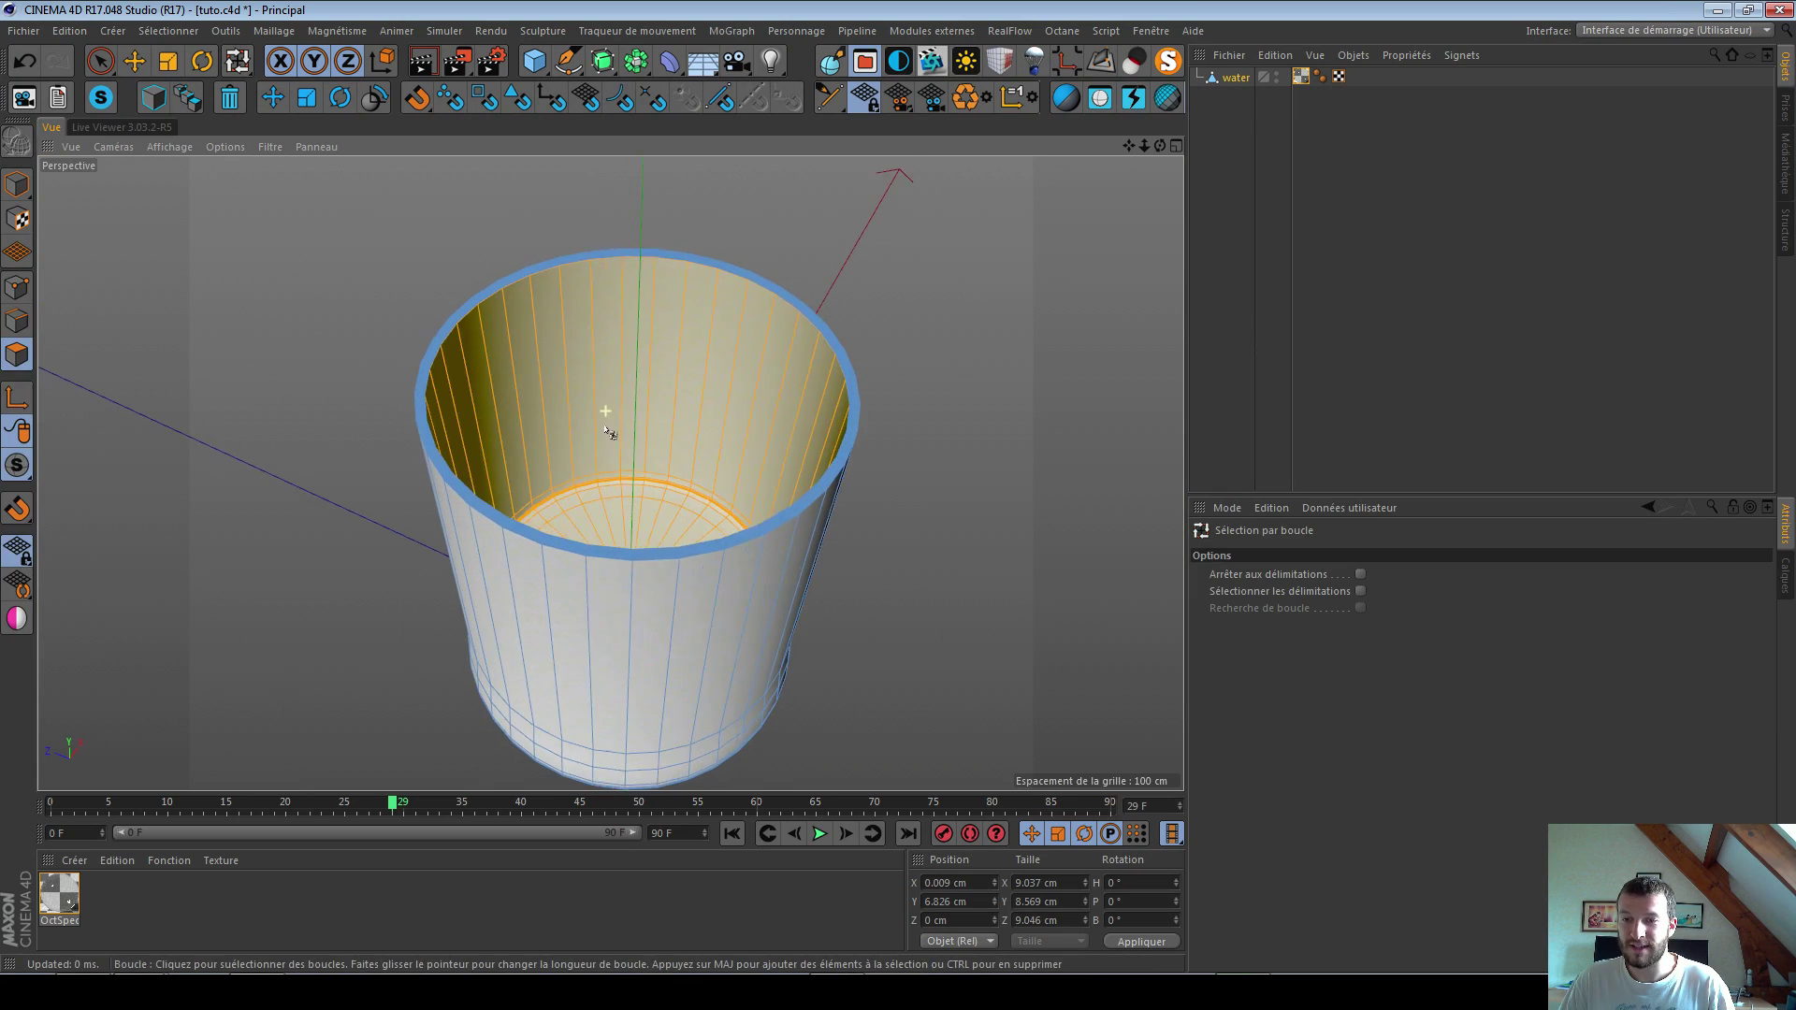
{"action": "scroll", "coordinate": [611, 447], "scroll_direction": "up", "scroll_amount": 5}
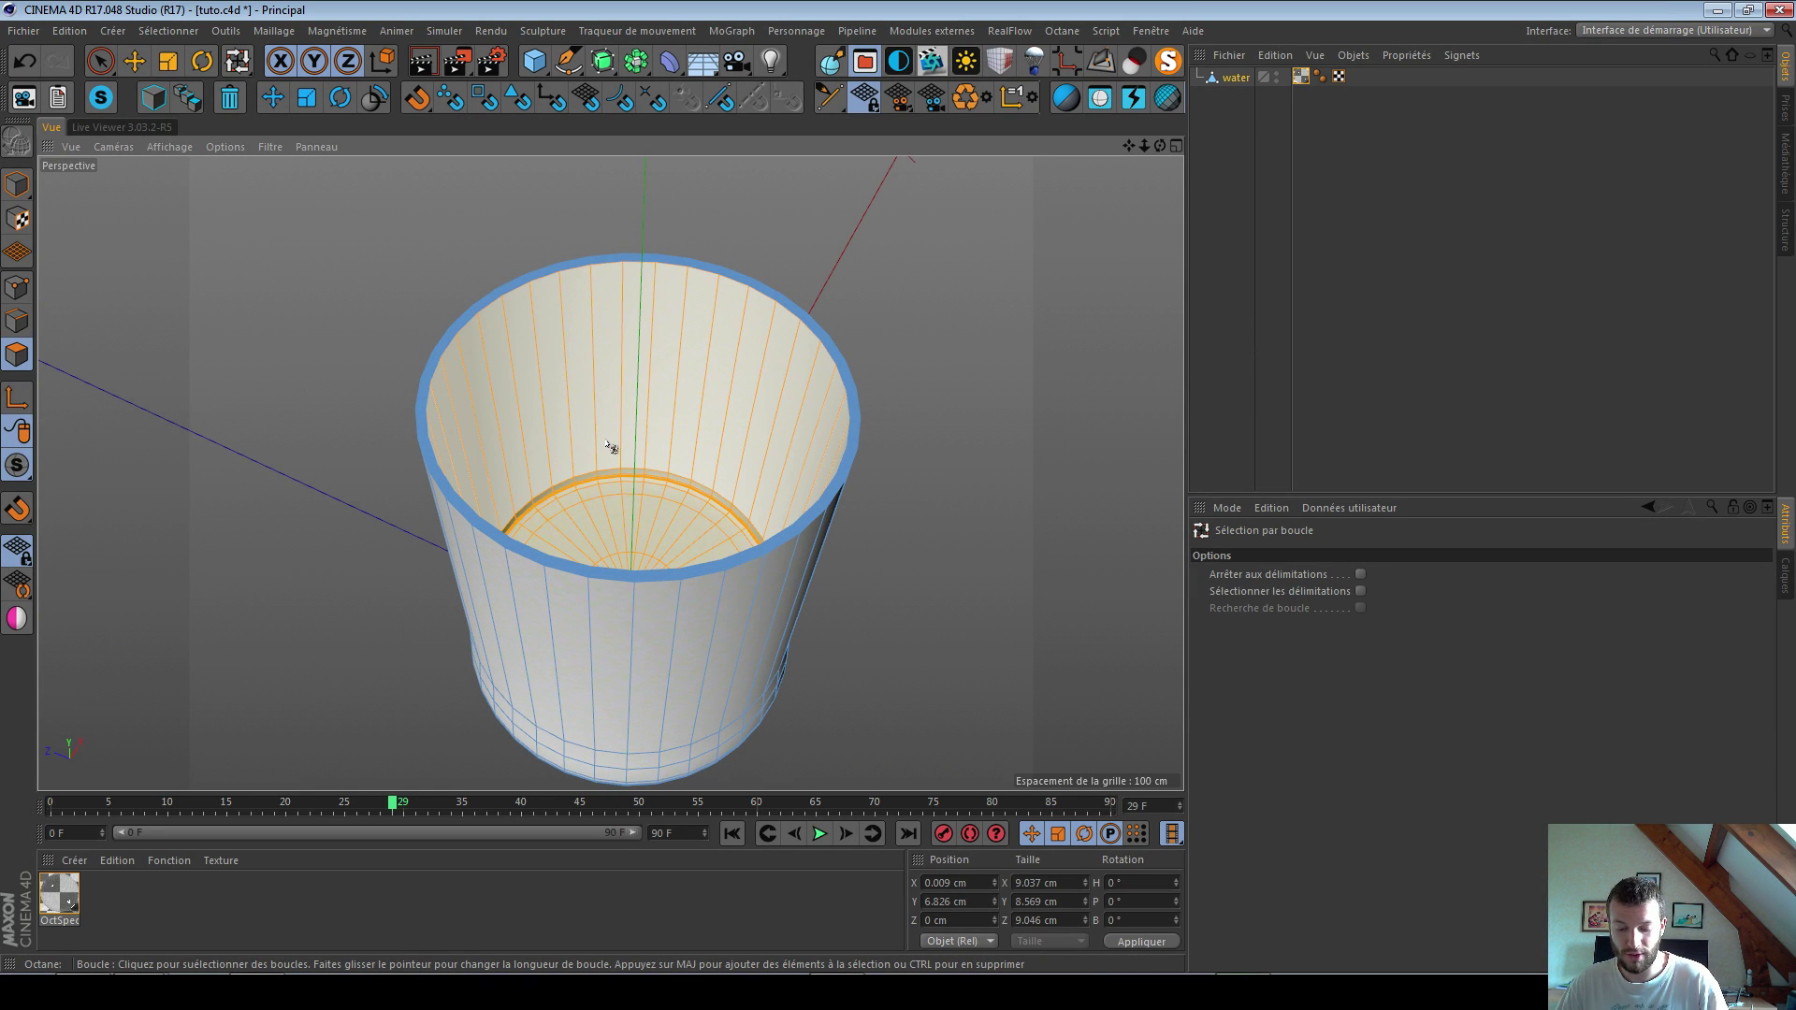
Step: Invert the polygon selection and delete the outer wall, rim and base polygons of the water object
{"action": "key", "text": "u"}
{"action": "key", "text": "i"}
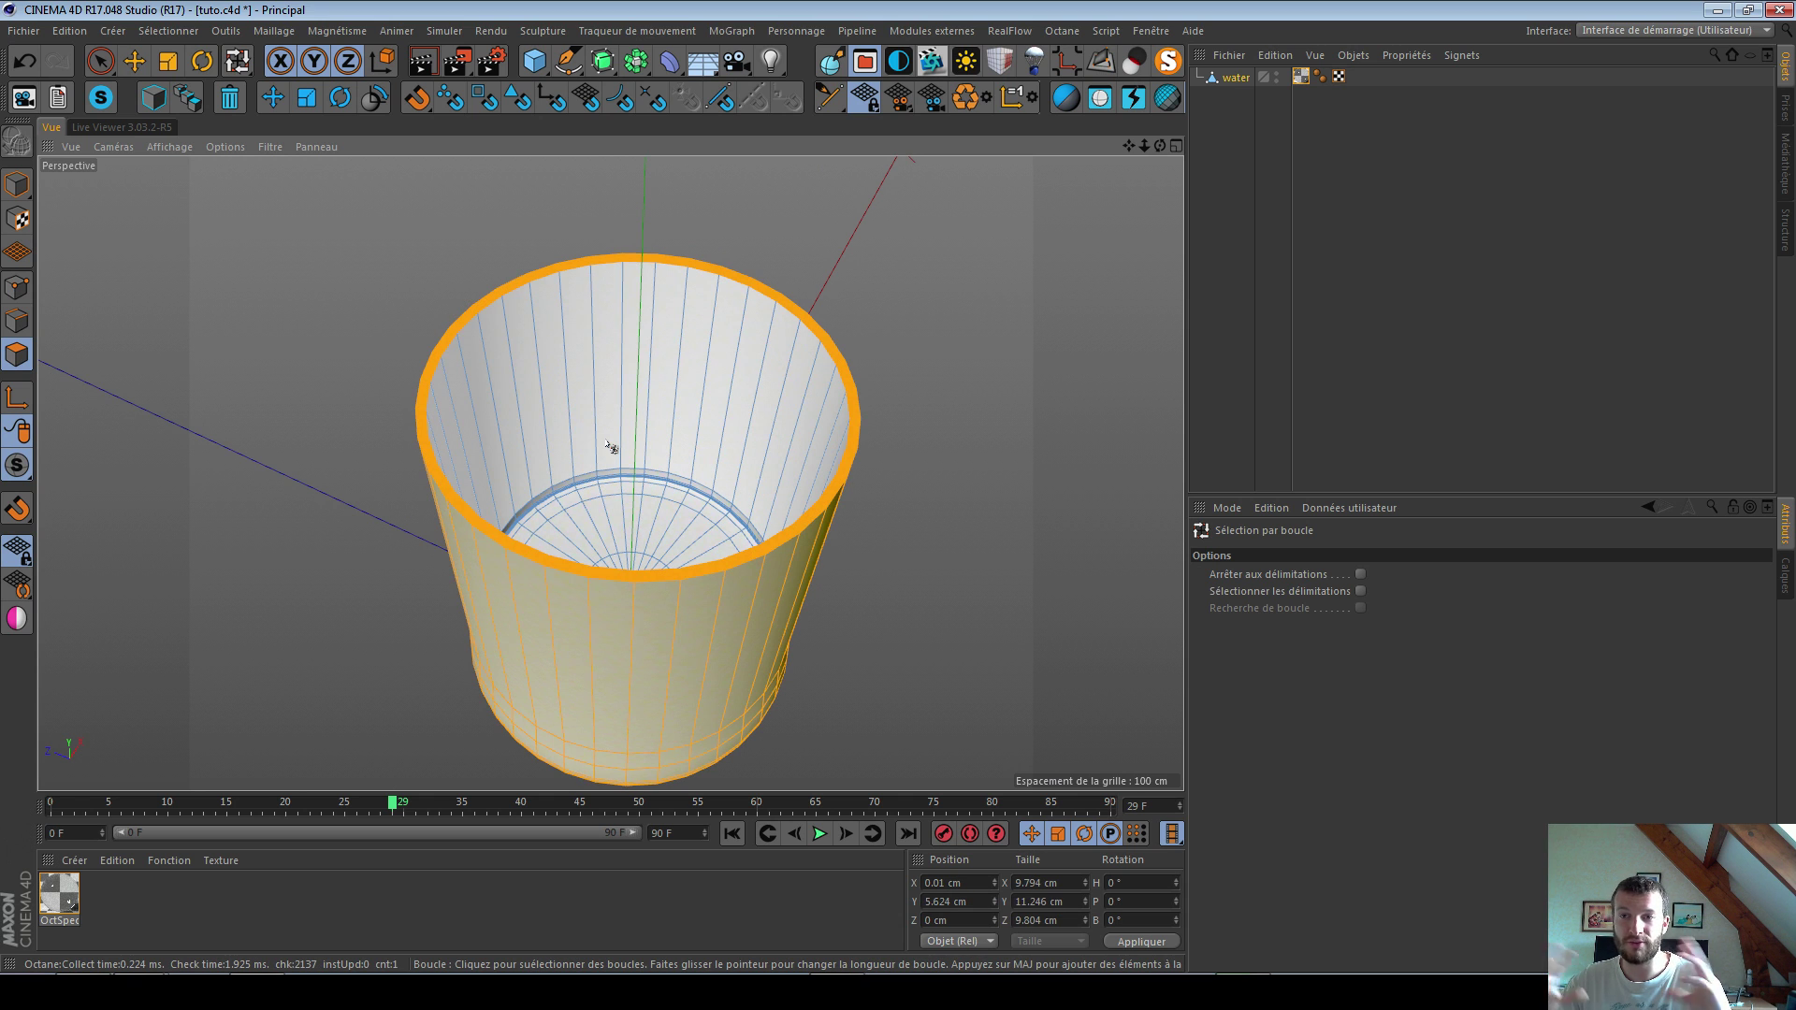
{"action": "left_click", "coordinate": [225, 108]}
{"action": "left_click_drag", "start_coordinate": [598, 468], "coordinate": [573, 373], "text": "alt"}
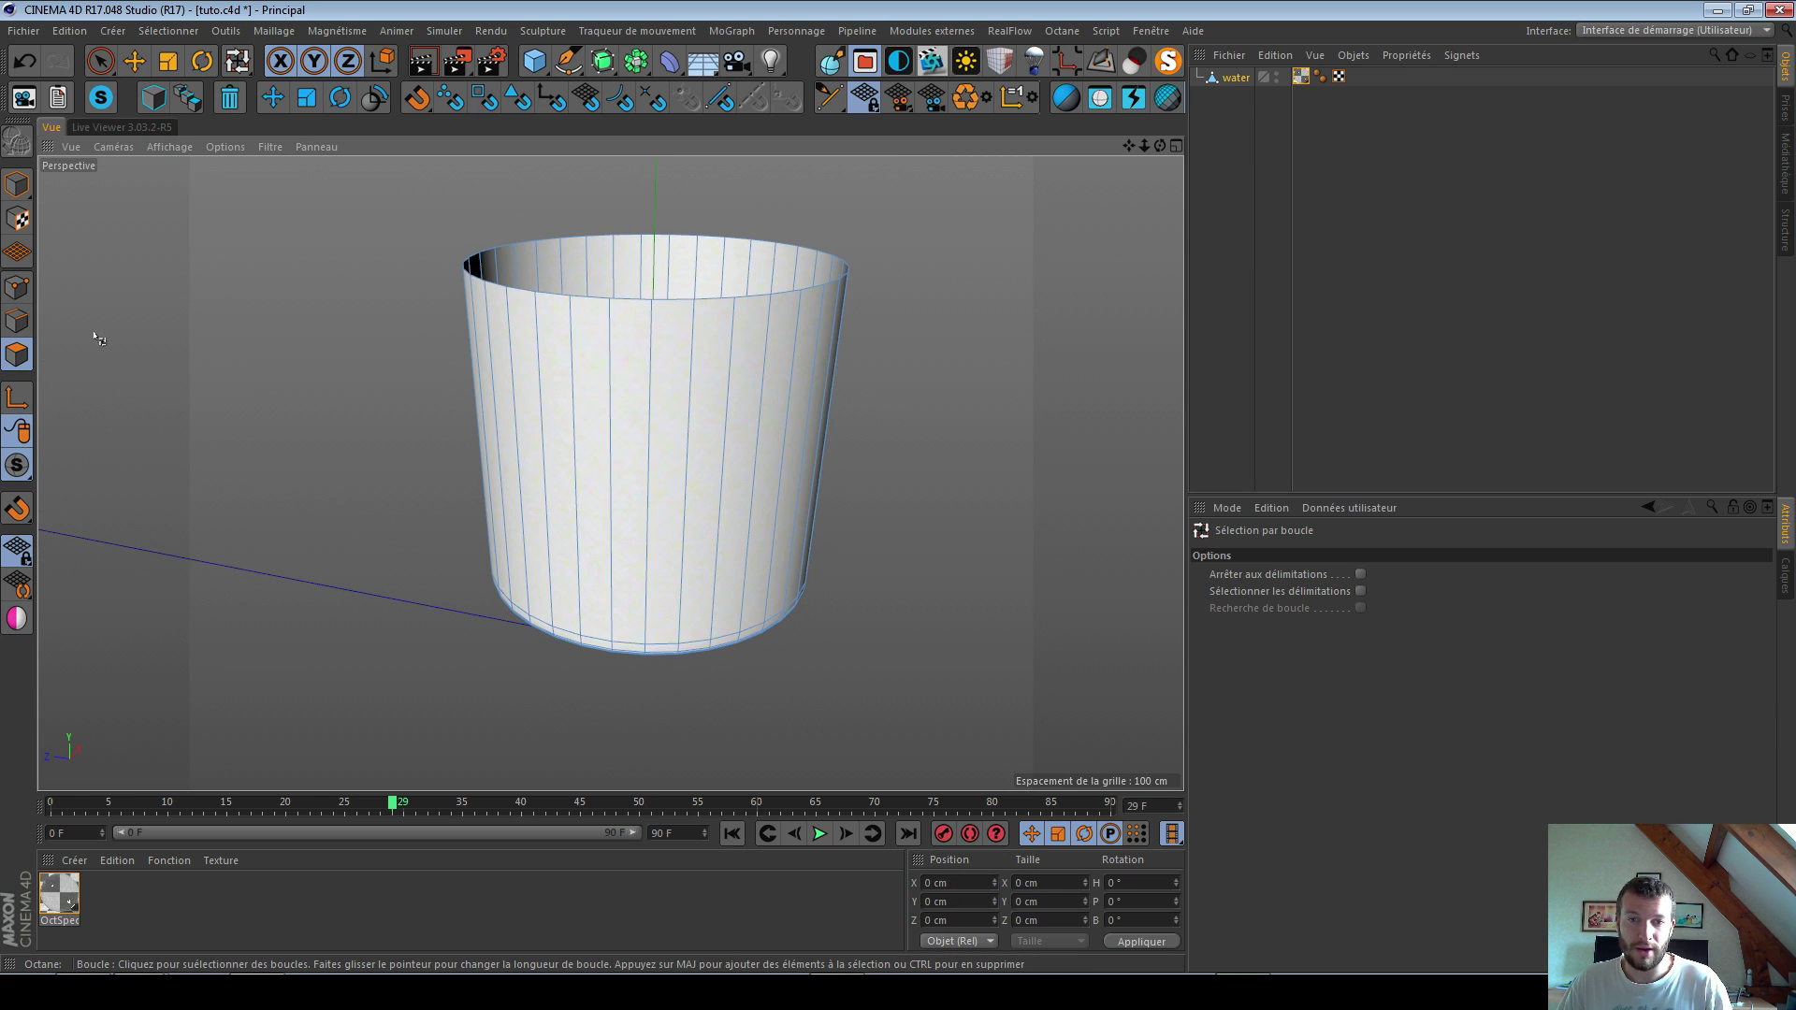
{"action": "left_click", "coordinate": [17, 287]}
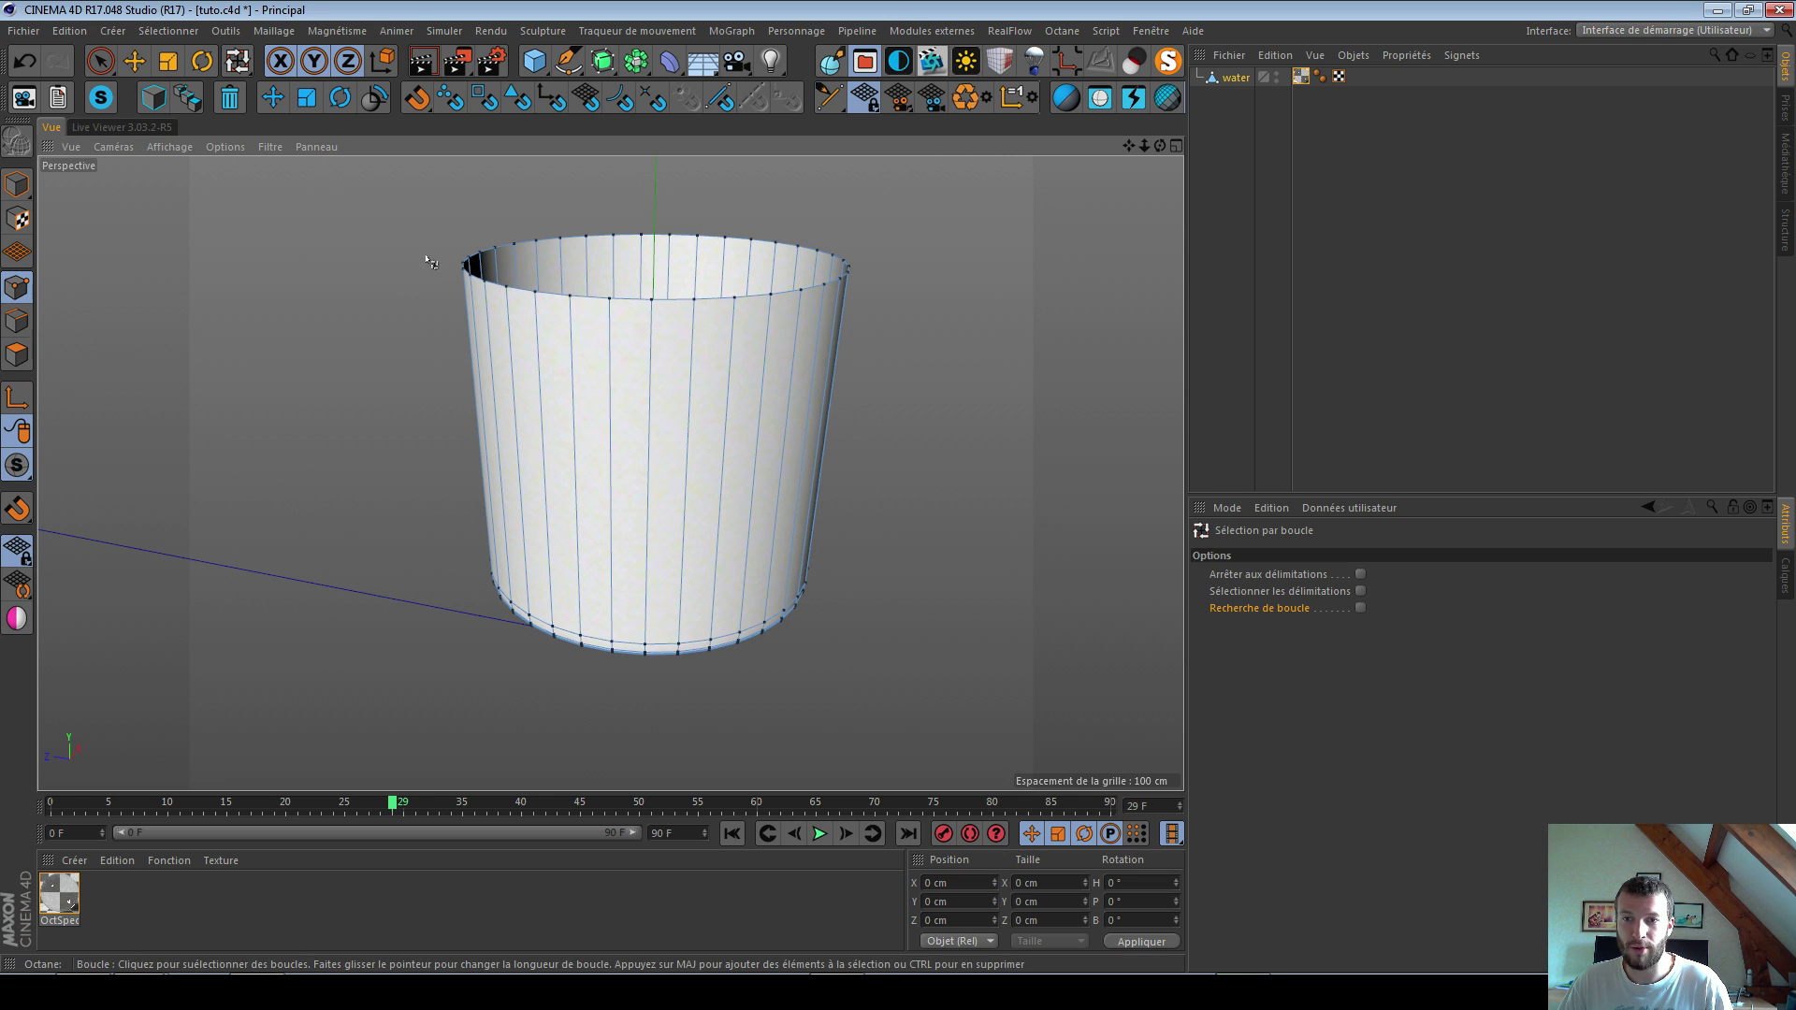
{"action": "right_click", "coordinate": [385, 396]}
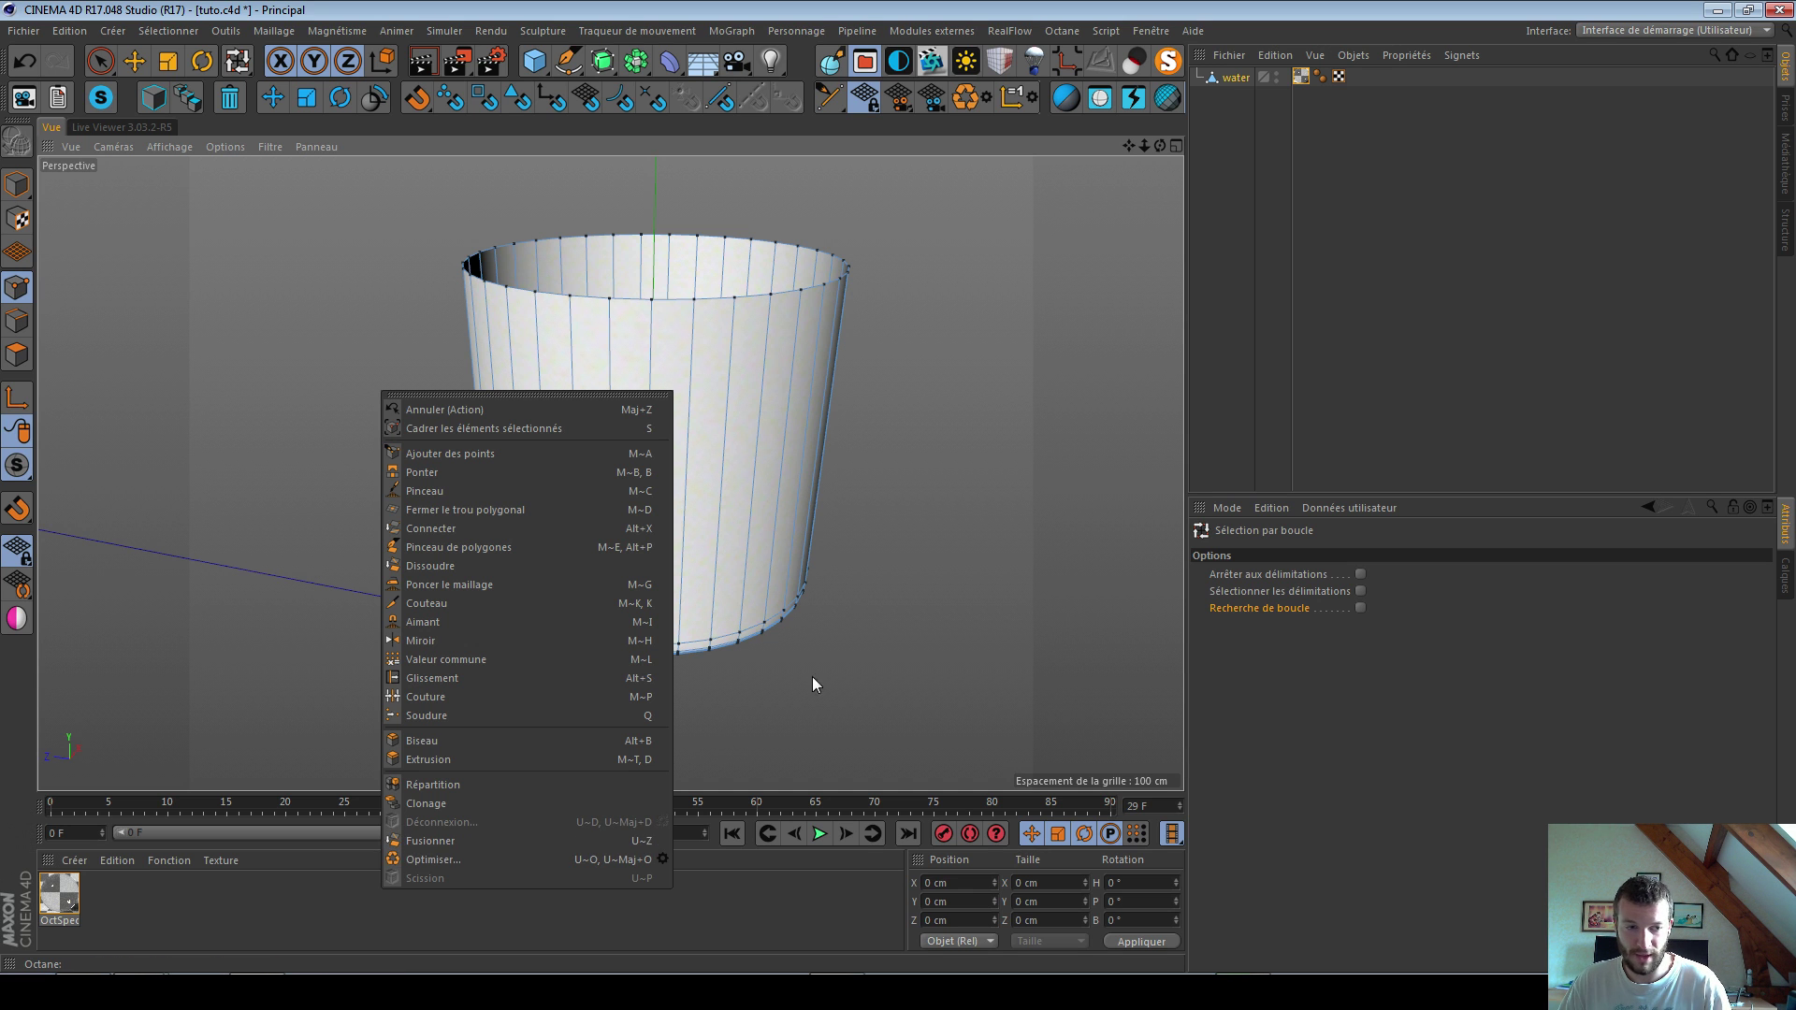
{"action": "left_click", "coordinate": [861, 612]}
{"action": "left_click_drag", "start_coordinate": [691, 456], "coordinate": [679, 506], "text": "alt"}
Step: Activate the Move tool in edge mode and select the open edge loop around the top of the water mesh
{"action": "key", "text": "e"}
{"action": "middle_click_drag", "start_coordinate": [524, 288], "coordinate": [480, 398], "text": "alt"}
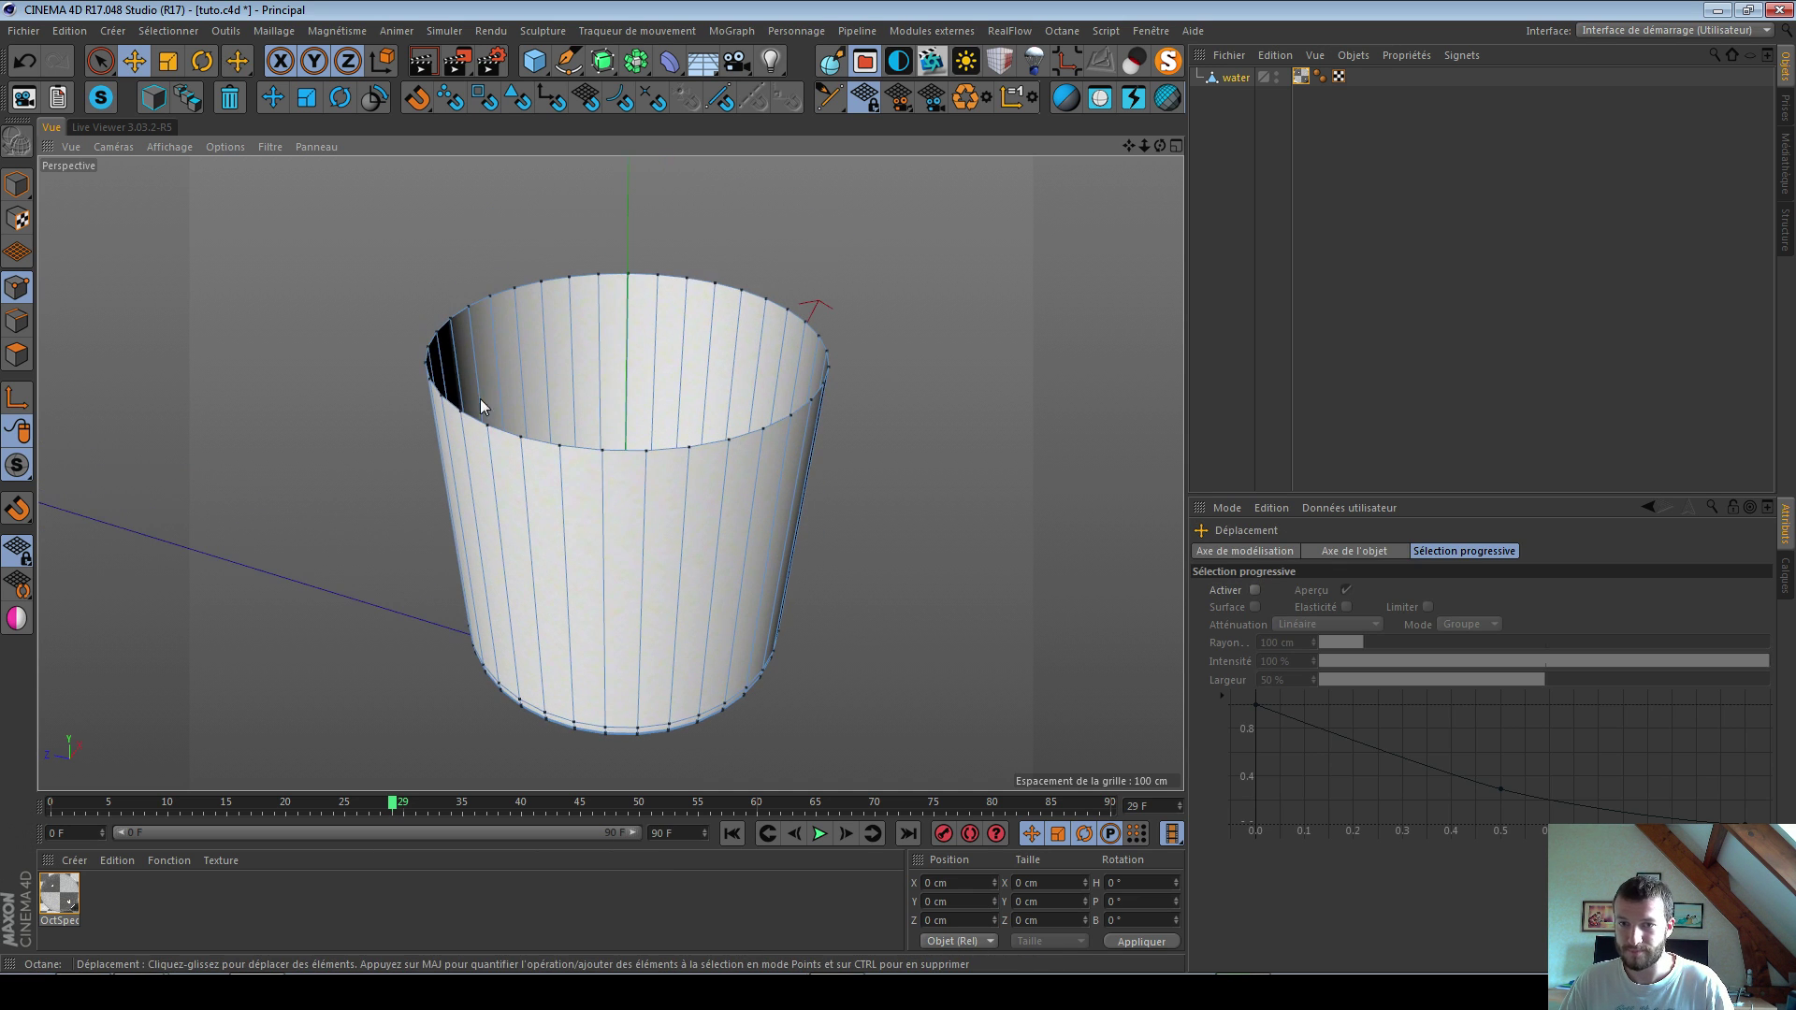
{"action": "left_click", "coordinate": [17, 321]}
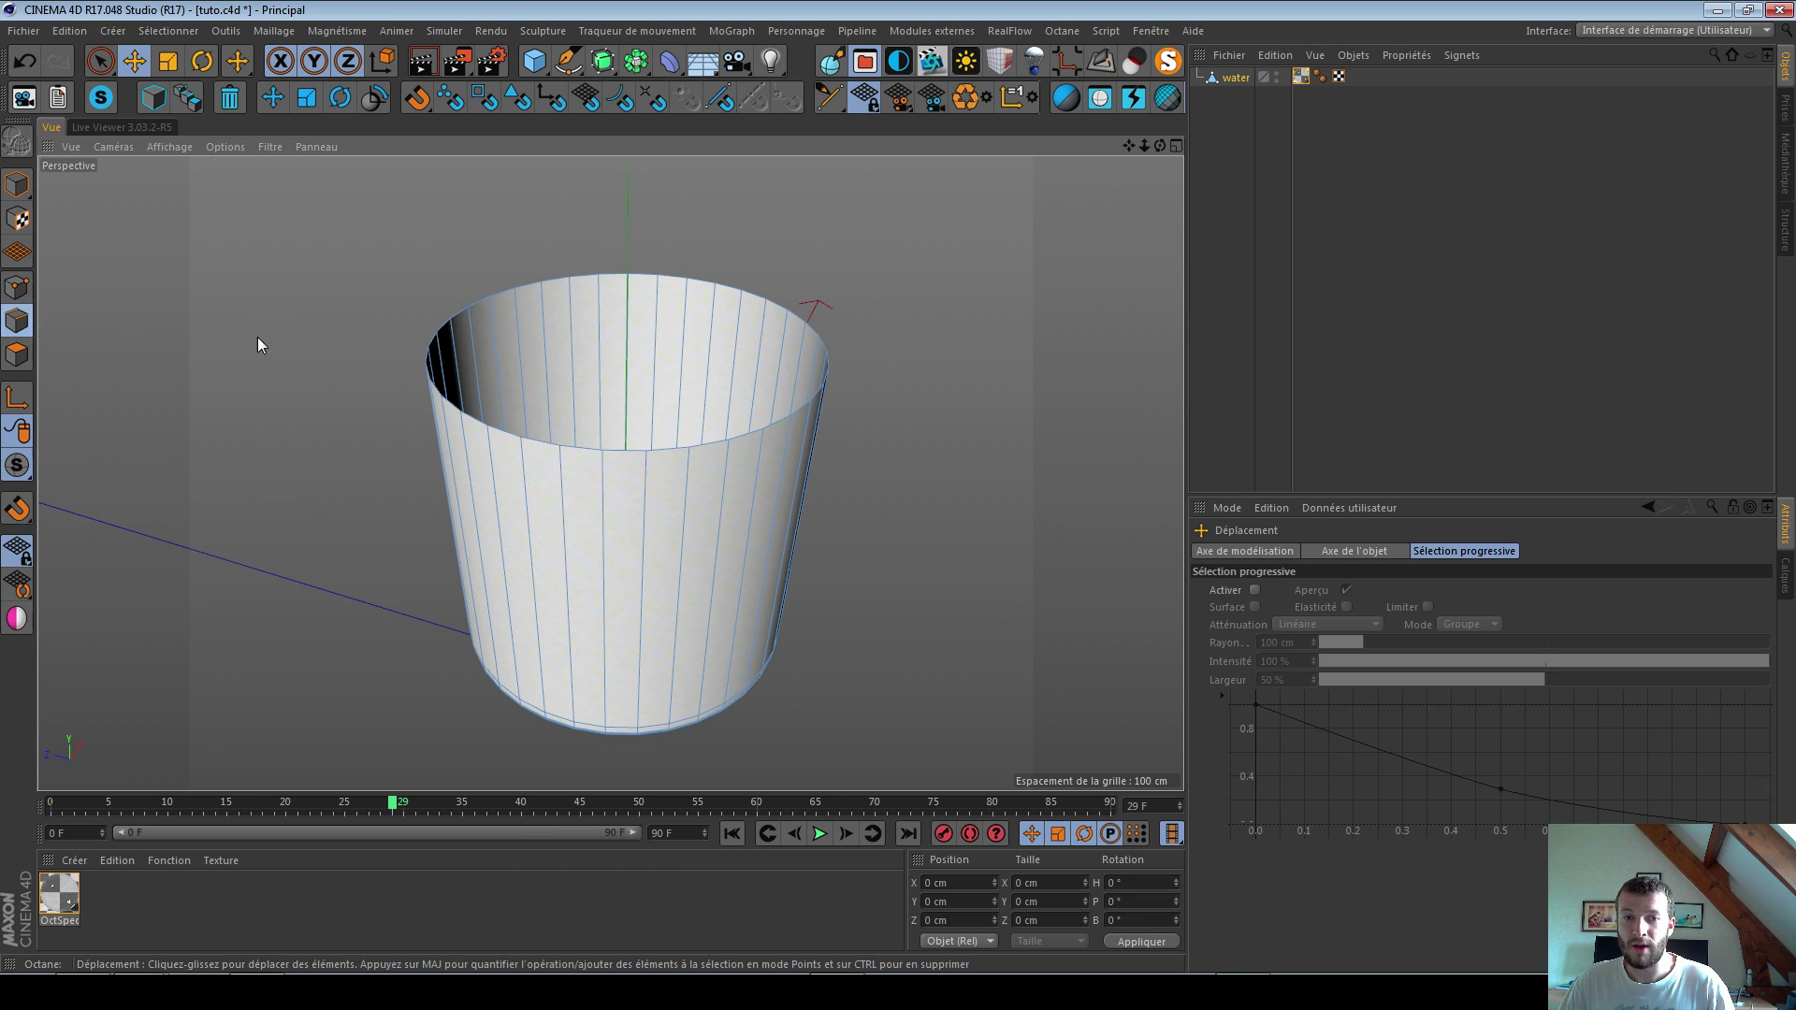
{"action": "double_click", "coordinate": [555, 287]}
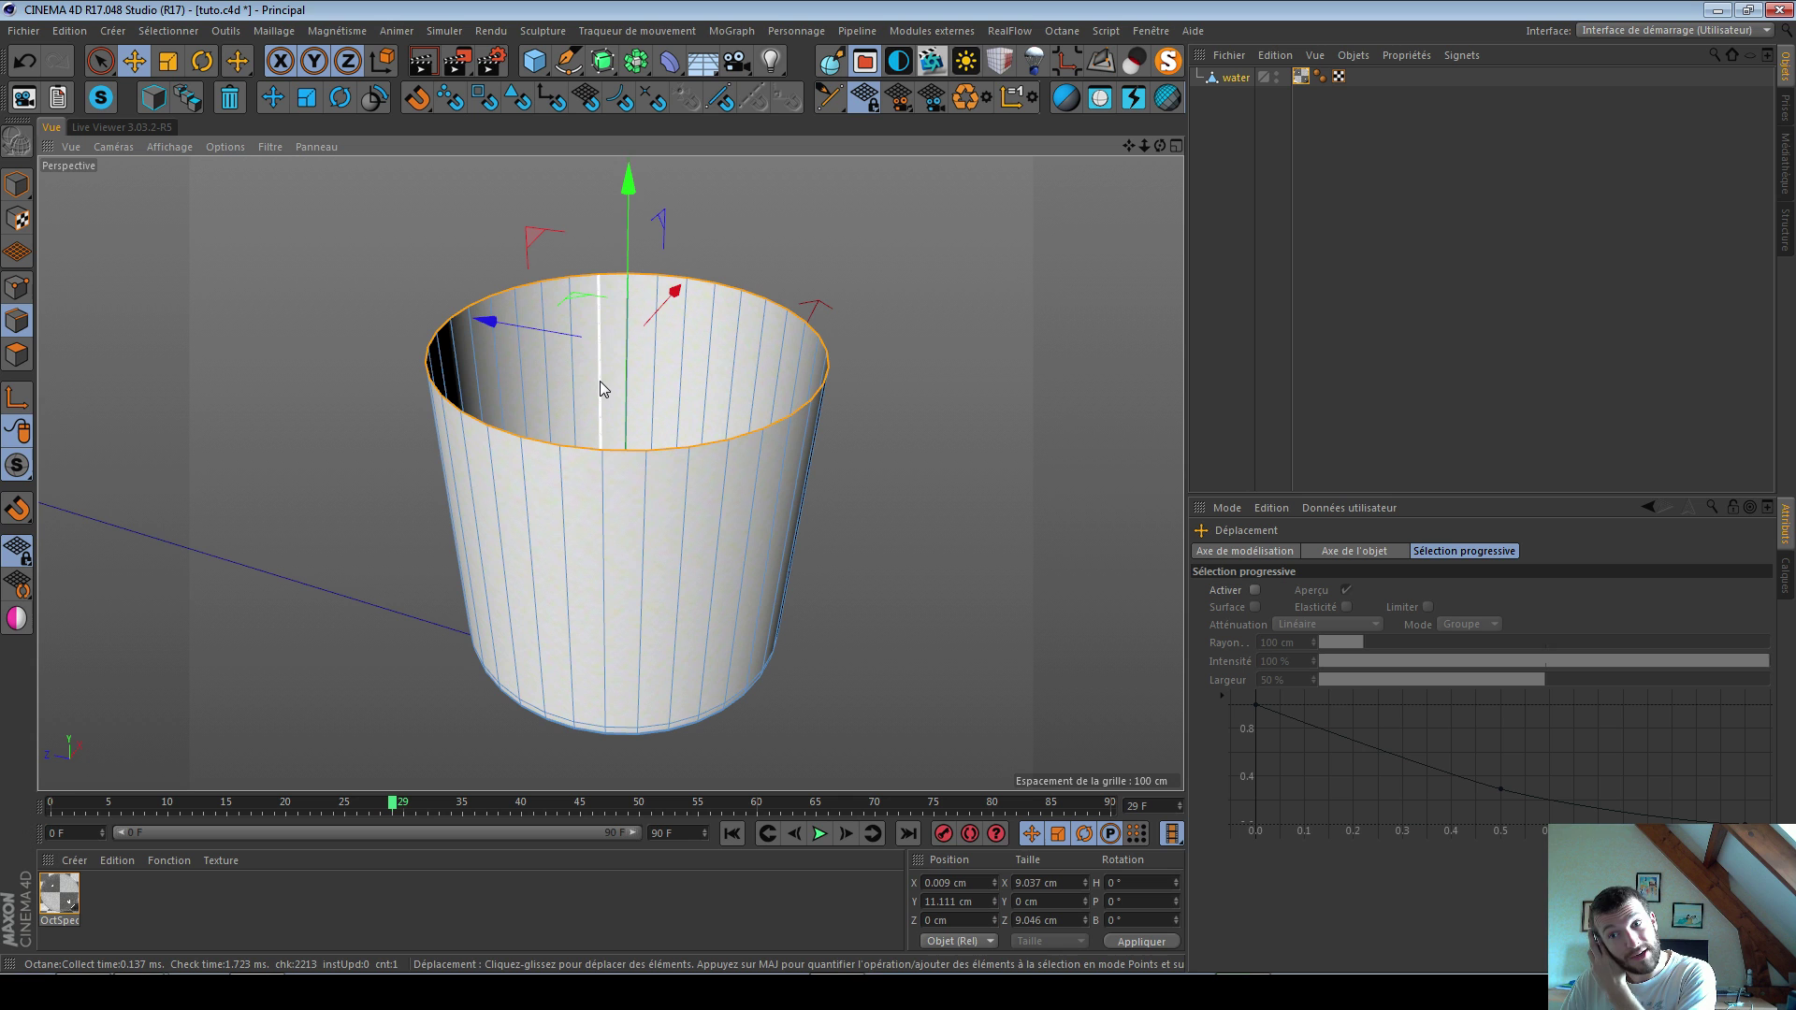
Step: Turn solo display off and lower the water's top edge loop inside the glass to a Y position of about 8.3 cm
{"action": "left_click", "coordinate": [1169, 61]}
{"action": "left_click_drag", "start_coordinate": [653, 352], "coordinate": [552, 379], "text": "alt"}
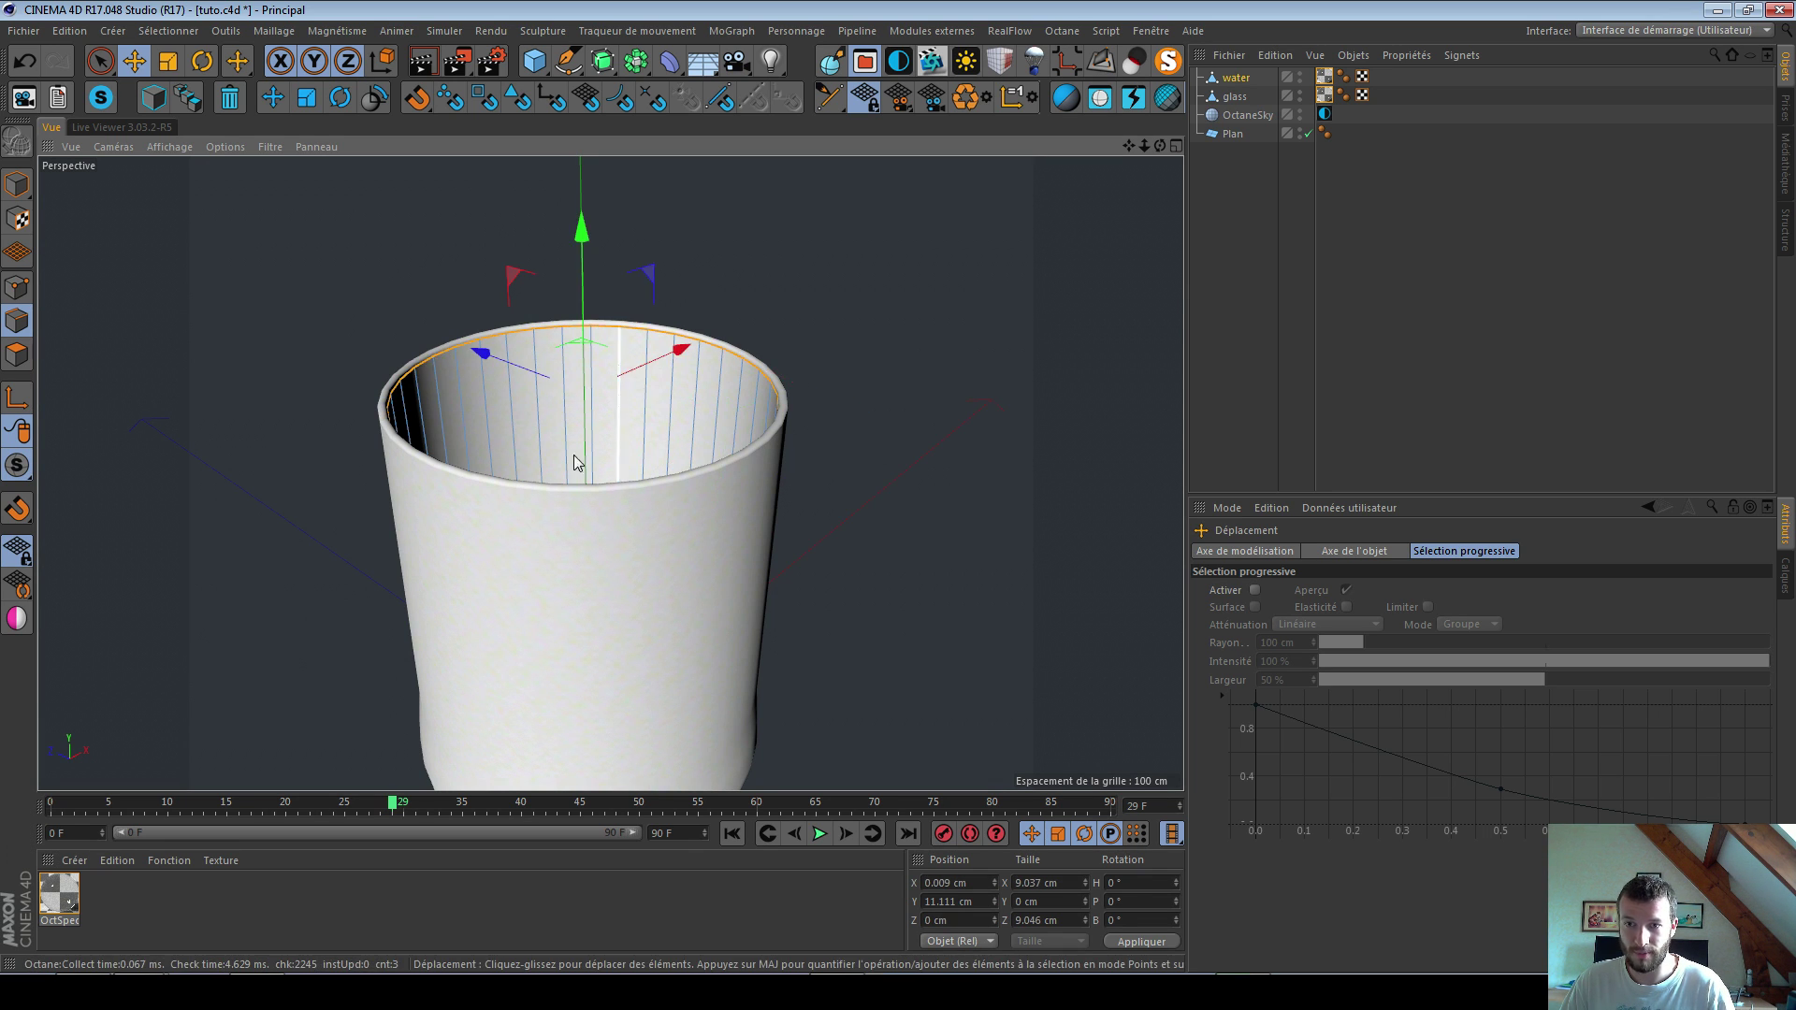
{"action": "mouse_move", "coordinate": [582, 395]}
{"action": "left_mouse_down", "text": "alt"}
{"action": "mouse_move", "coordinate": [543, 365]}
{"action": "mouse_move", "coordinate": [593, 389]}
{"action": "left_mouse_up", "text": "alt"}
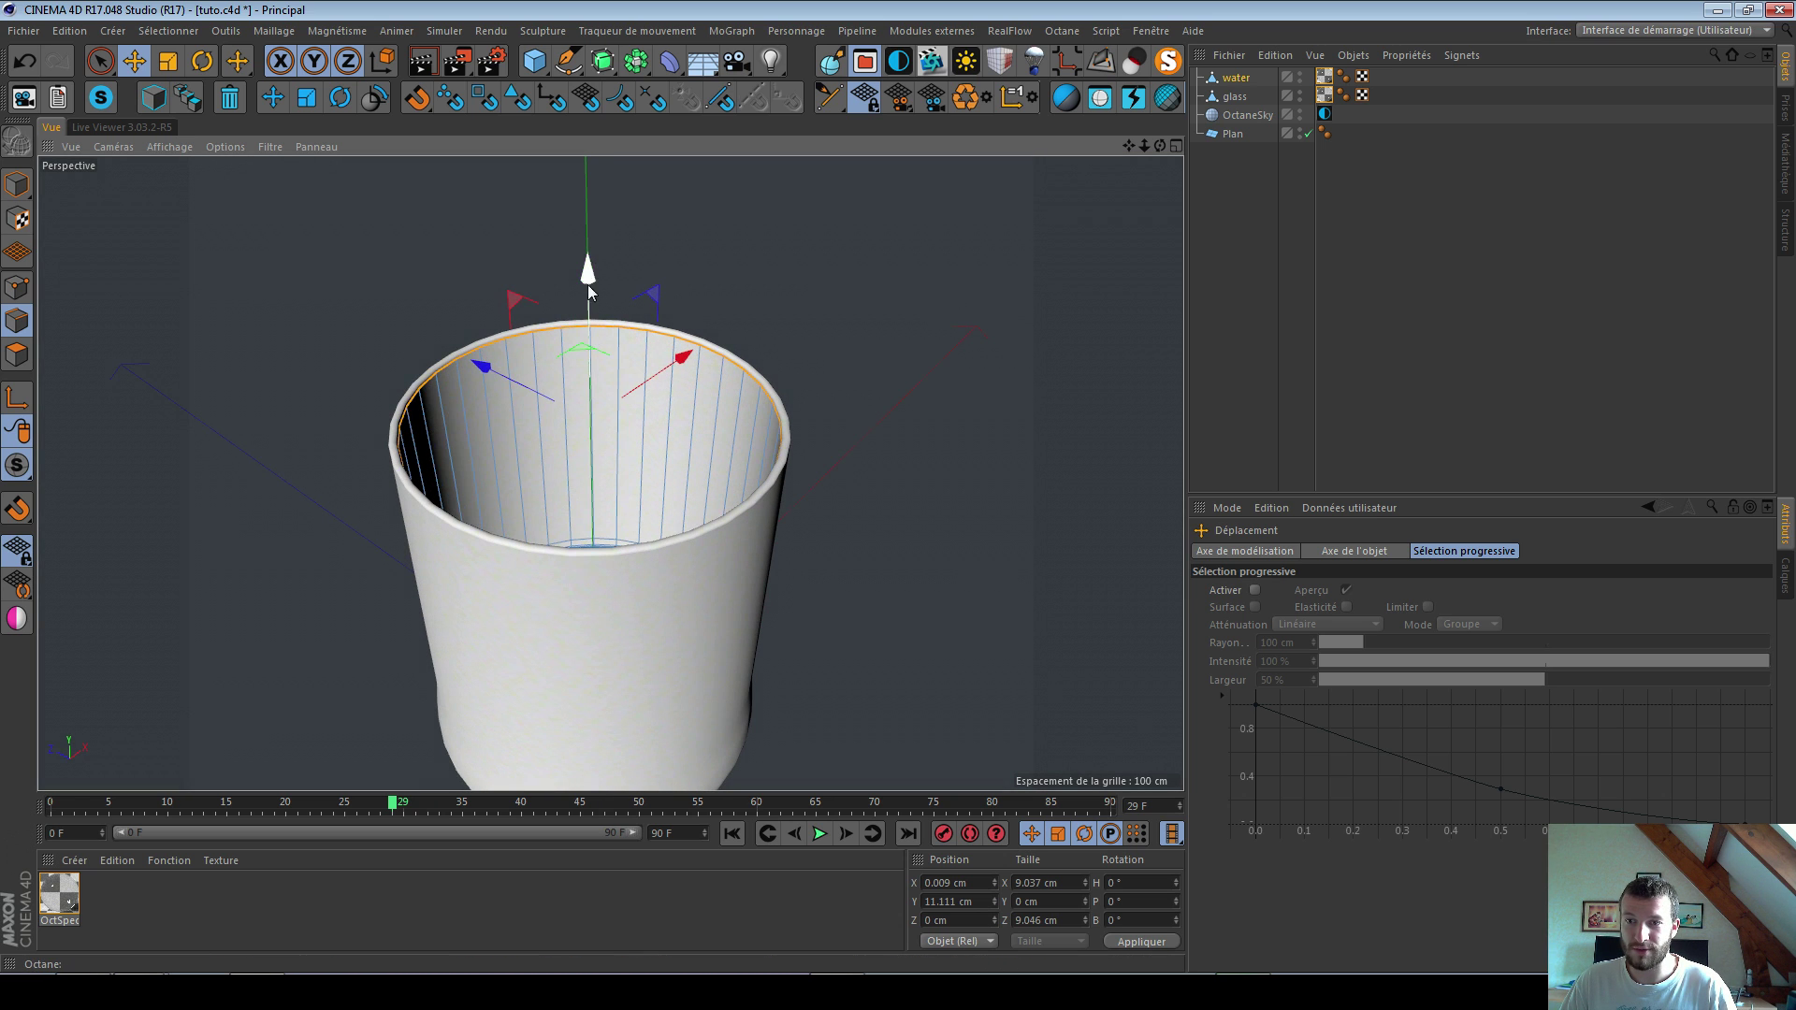
{"action": "left_click_drag", "start_coordinate": [588, 275], "coordinate": [629, 391]}
{"action": "scroll", "coordinate": [645, 453], "scroll_direction": "up", "scroll_amount": 5}
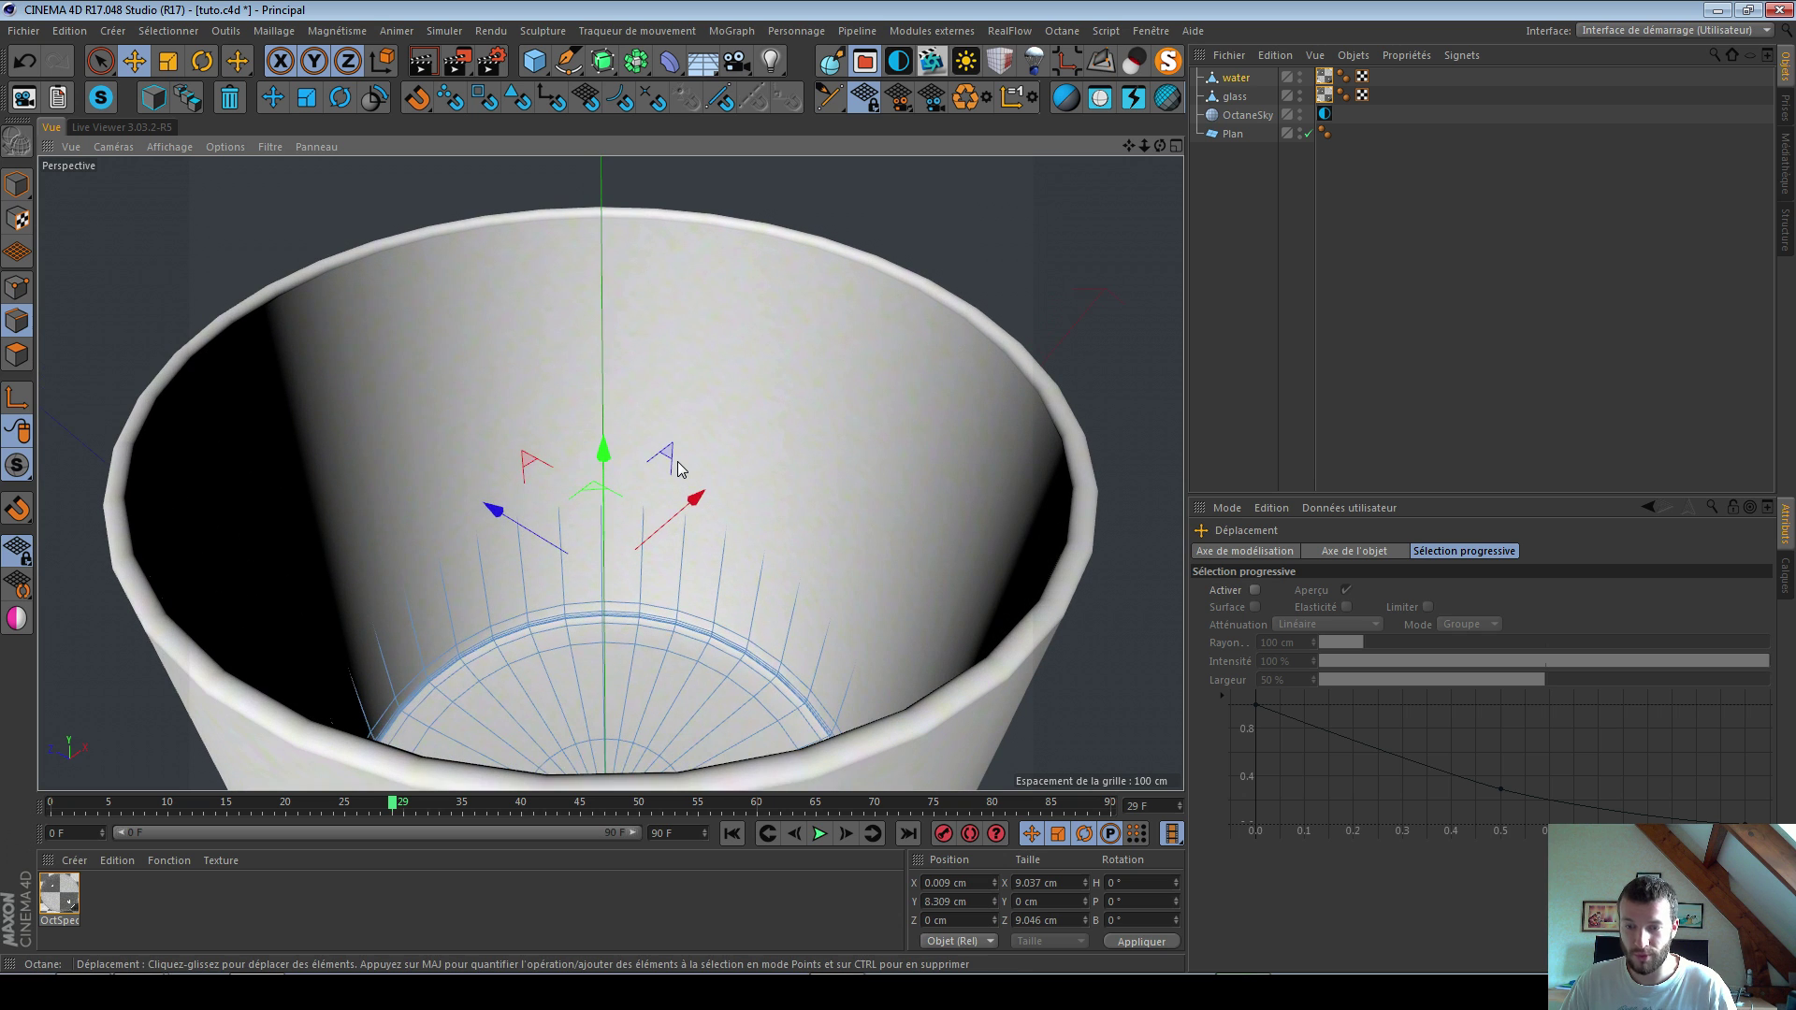
Step: Scale the water's top edge loop uniformly to about 8.81 cm wide so it fits just inside the glass wall
{"action": "left_click", "coordinate": [170, 62]}
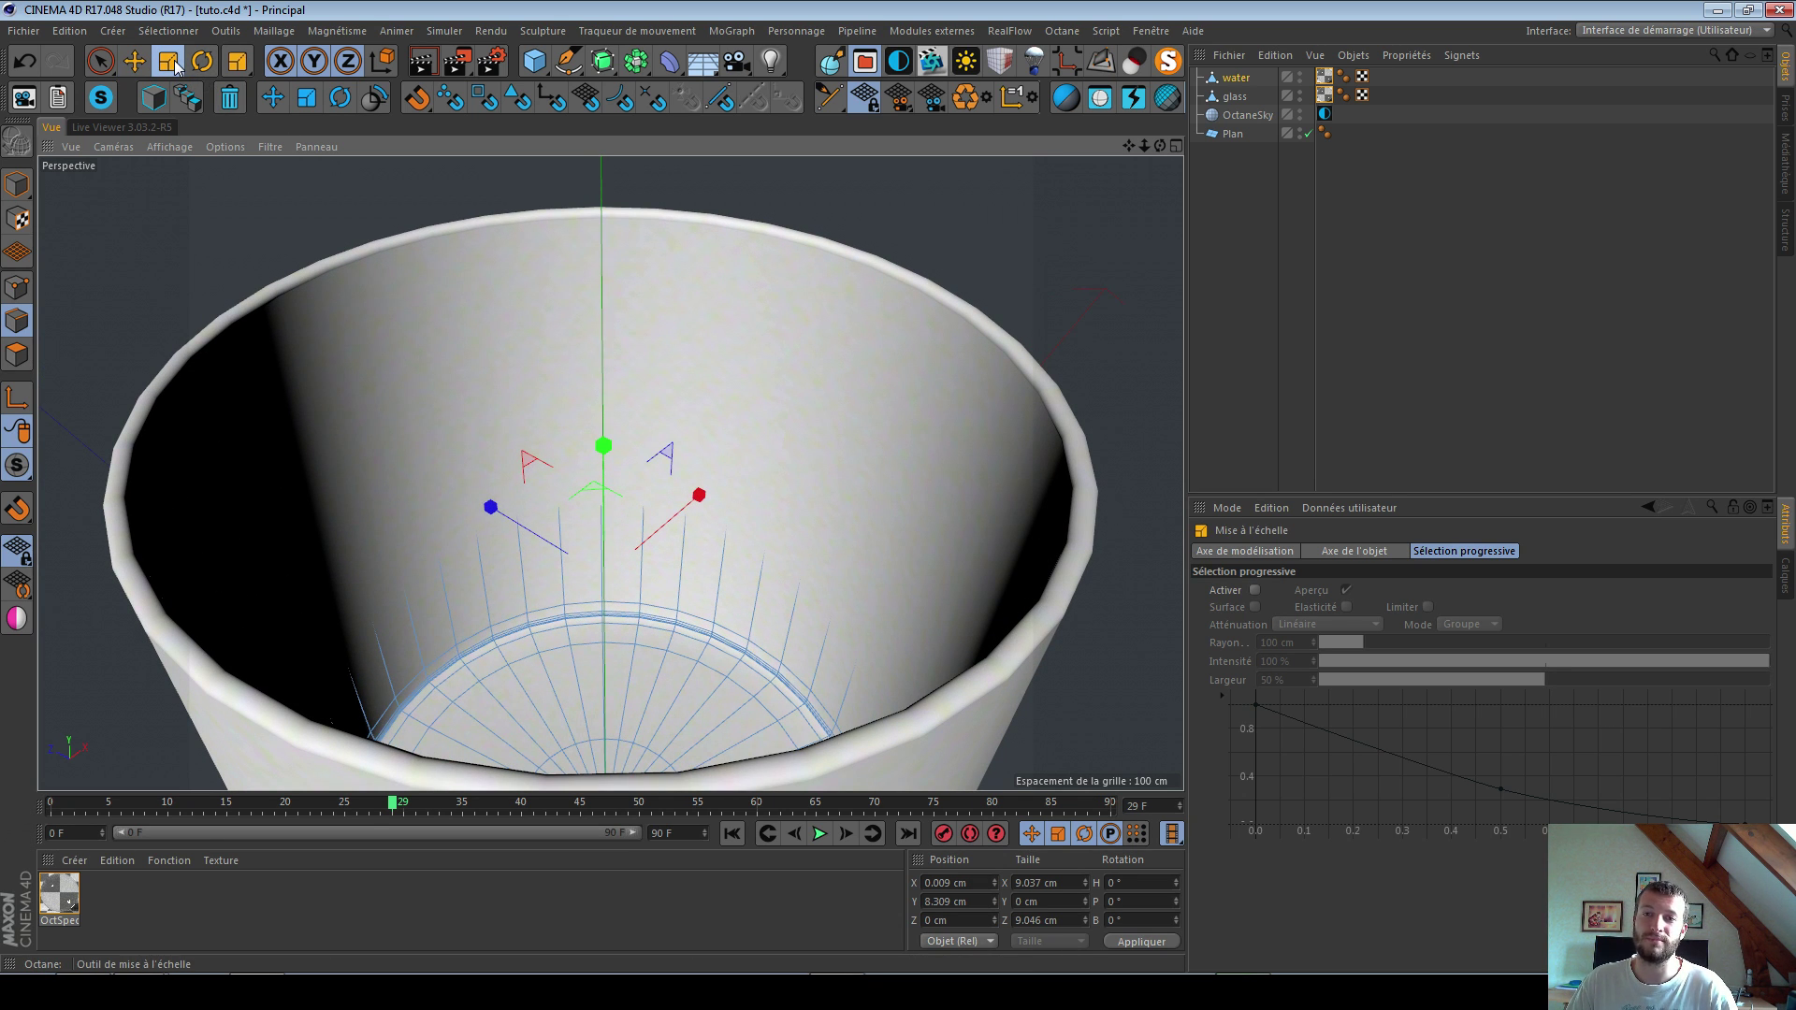
{"action": "left_click_drag", "start_coordinate": [676, 526], "coordinate": [659, 514], "text": "alt"}
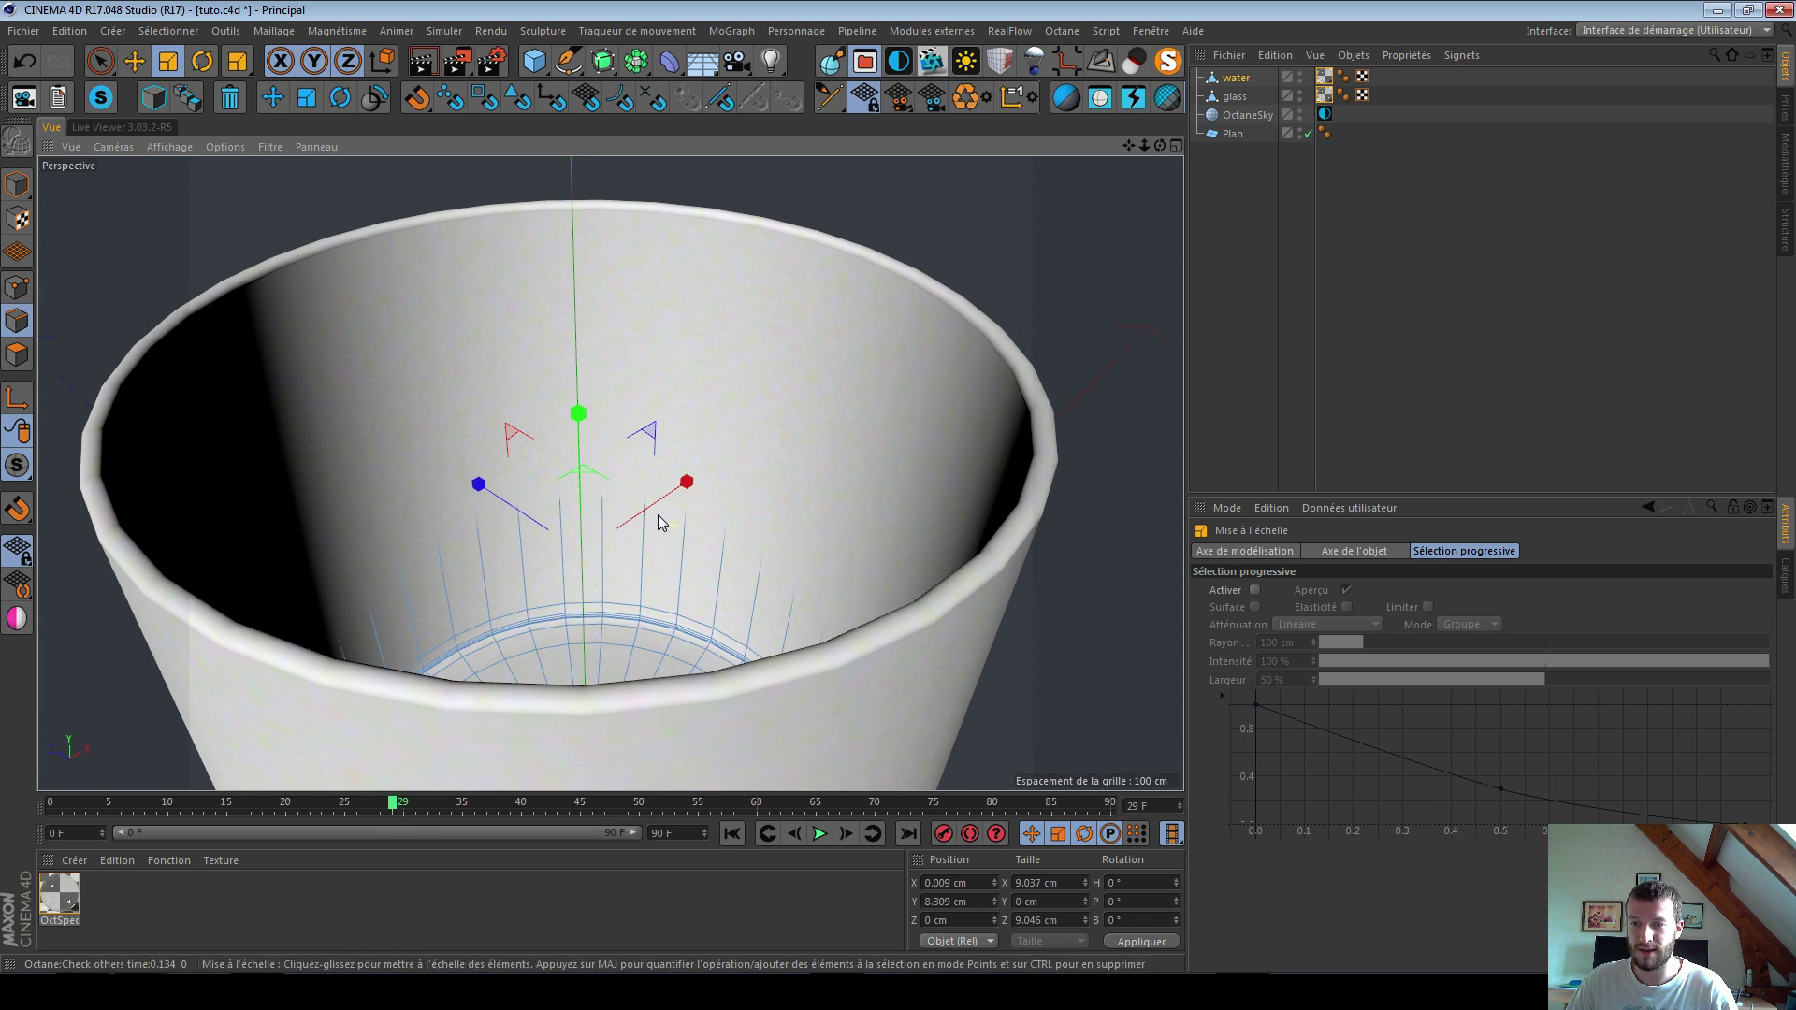
{"action": "left_click_drag", "start_coordinate": [737, 443], "coordinate": [738, 461]}
{"action": "scroll", "coordinate": [919, 477], "scroll_direction": "up", "scroll_amount": 10}
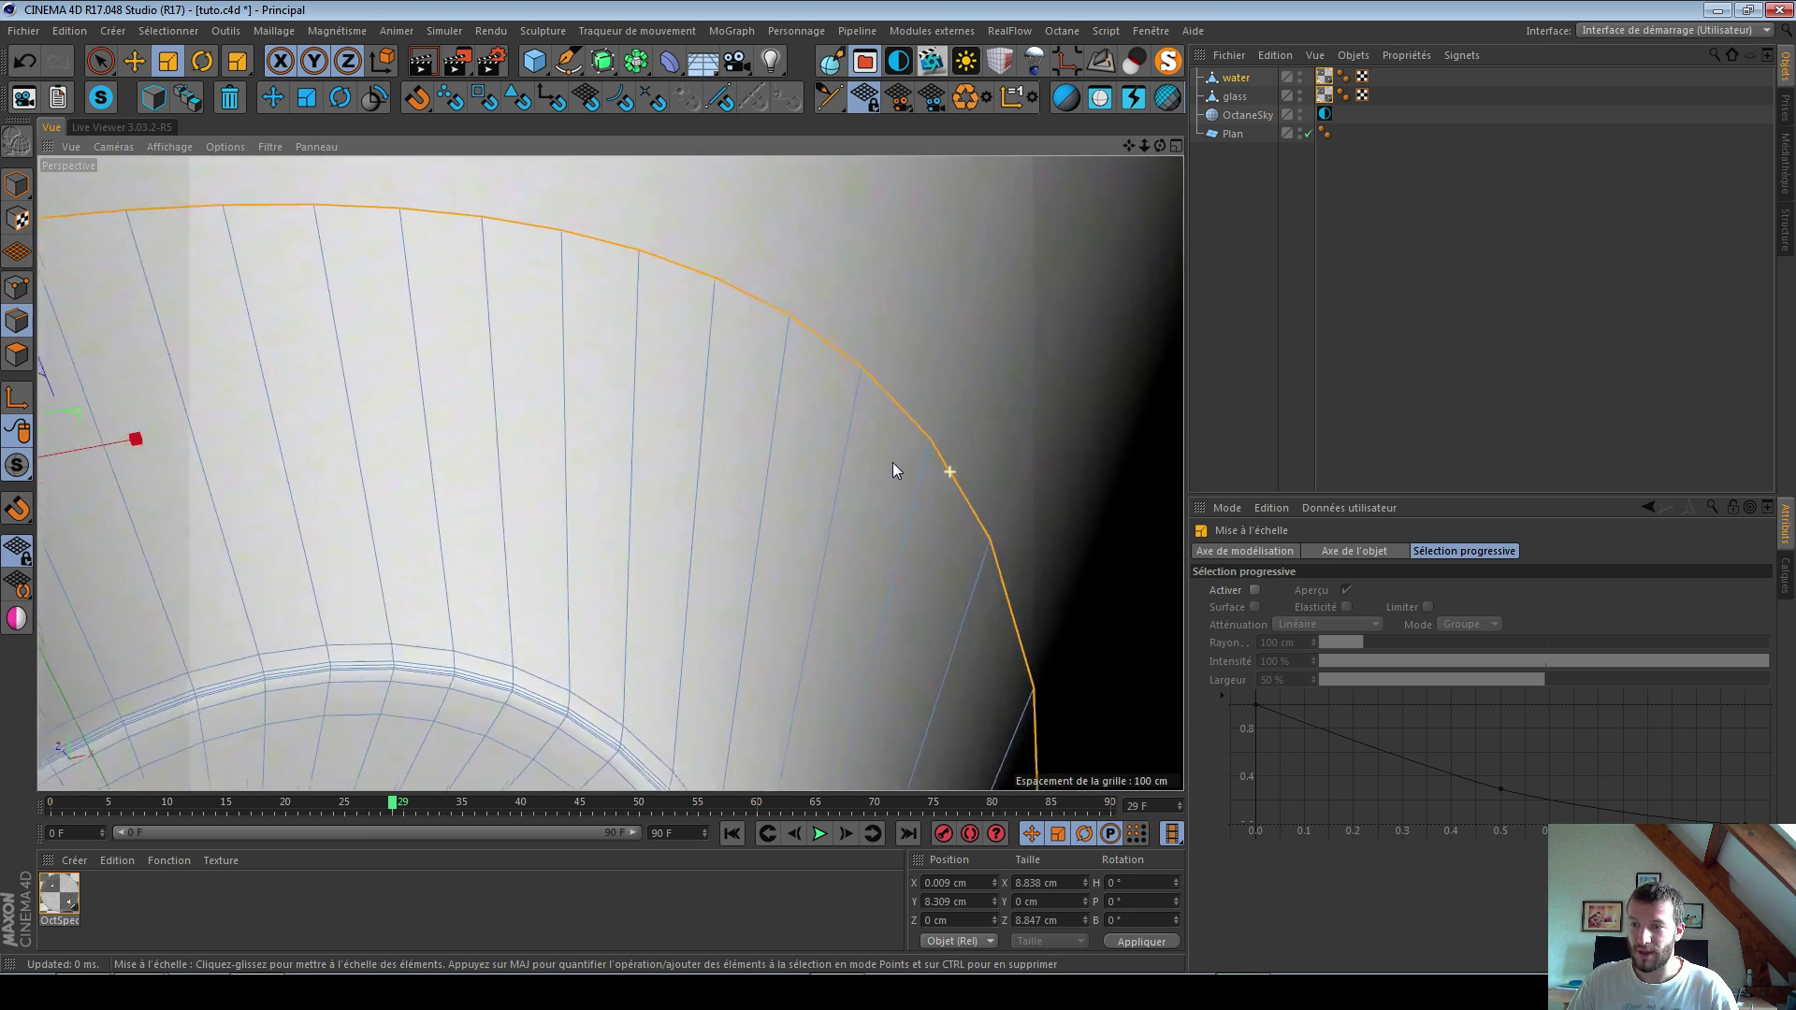
{"action": "left_click_drag", "start_coordinate": [911, 485], "coordinate": [608, 593], "text": "alt"}
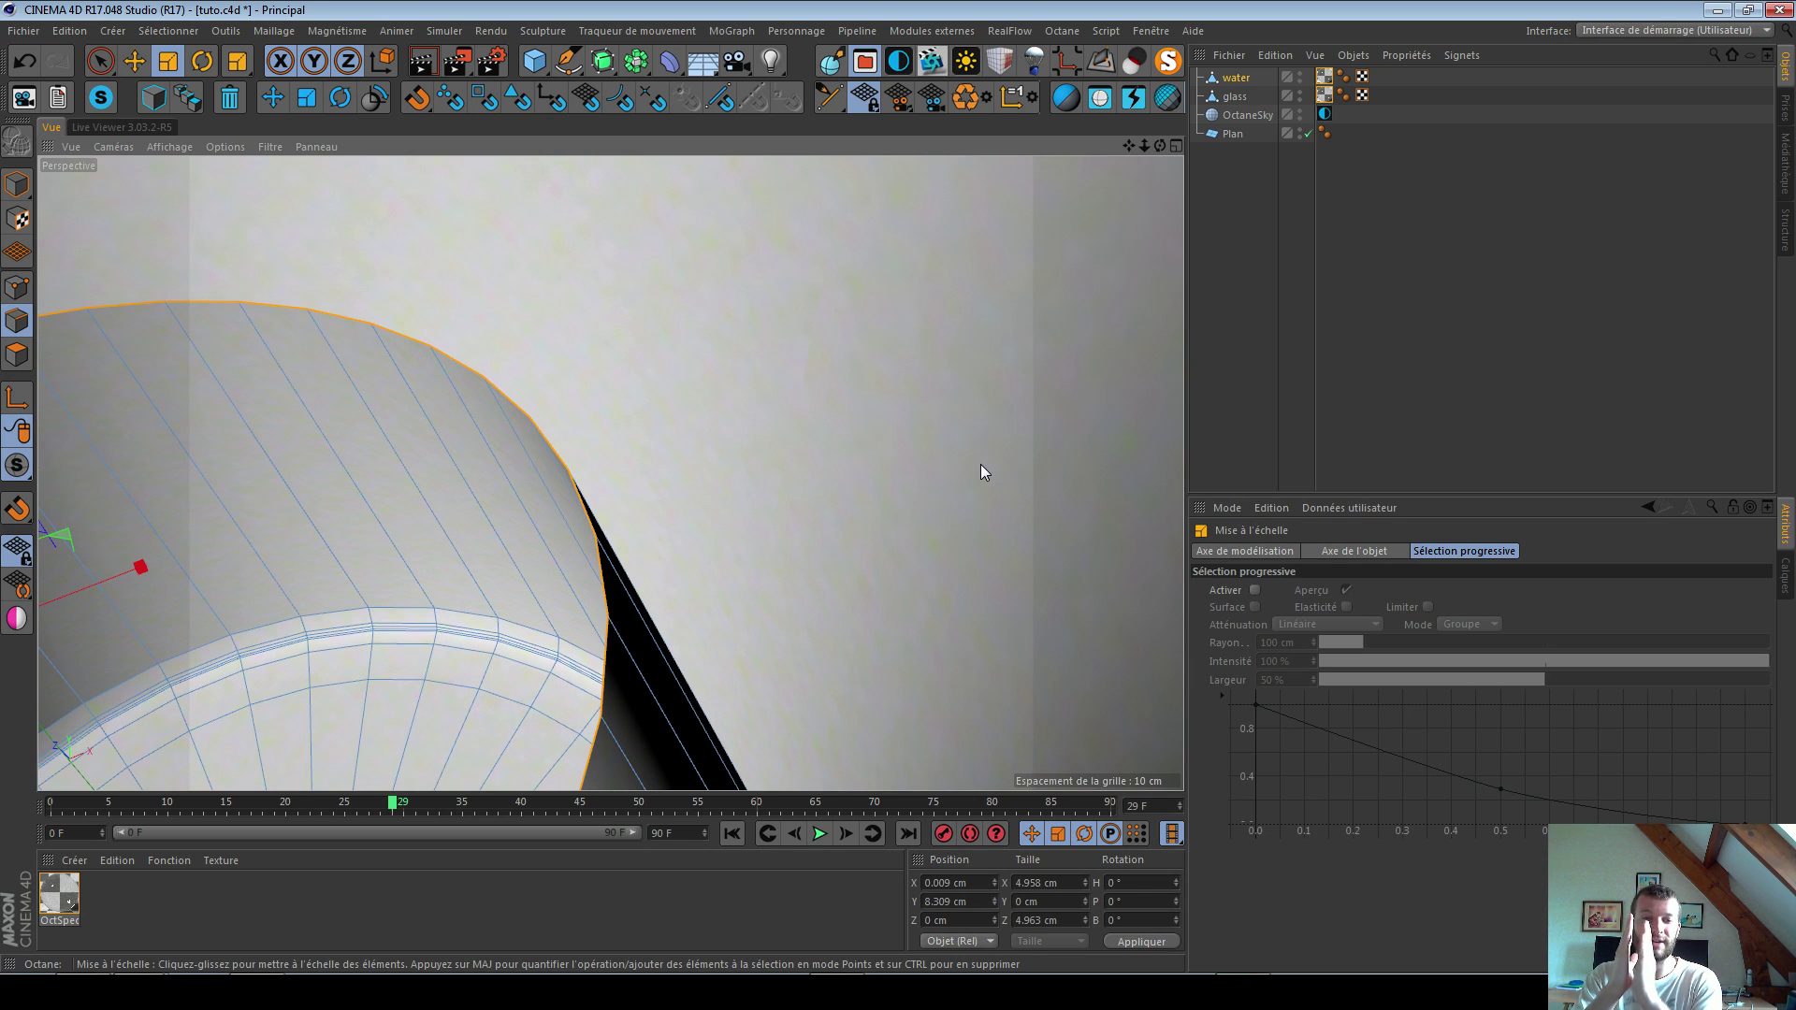
{"action": "key", "text": "ctrl+z"}
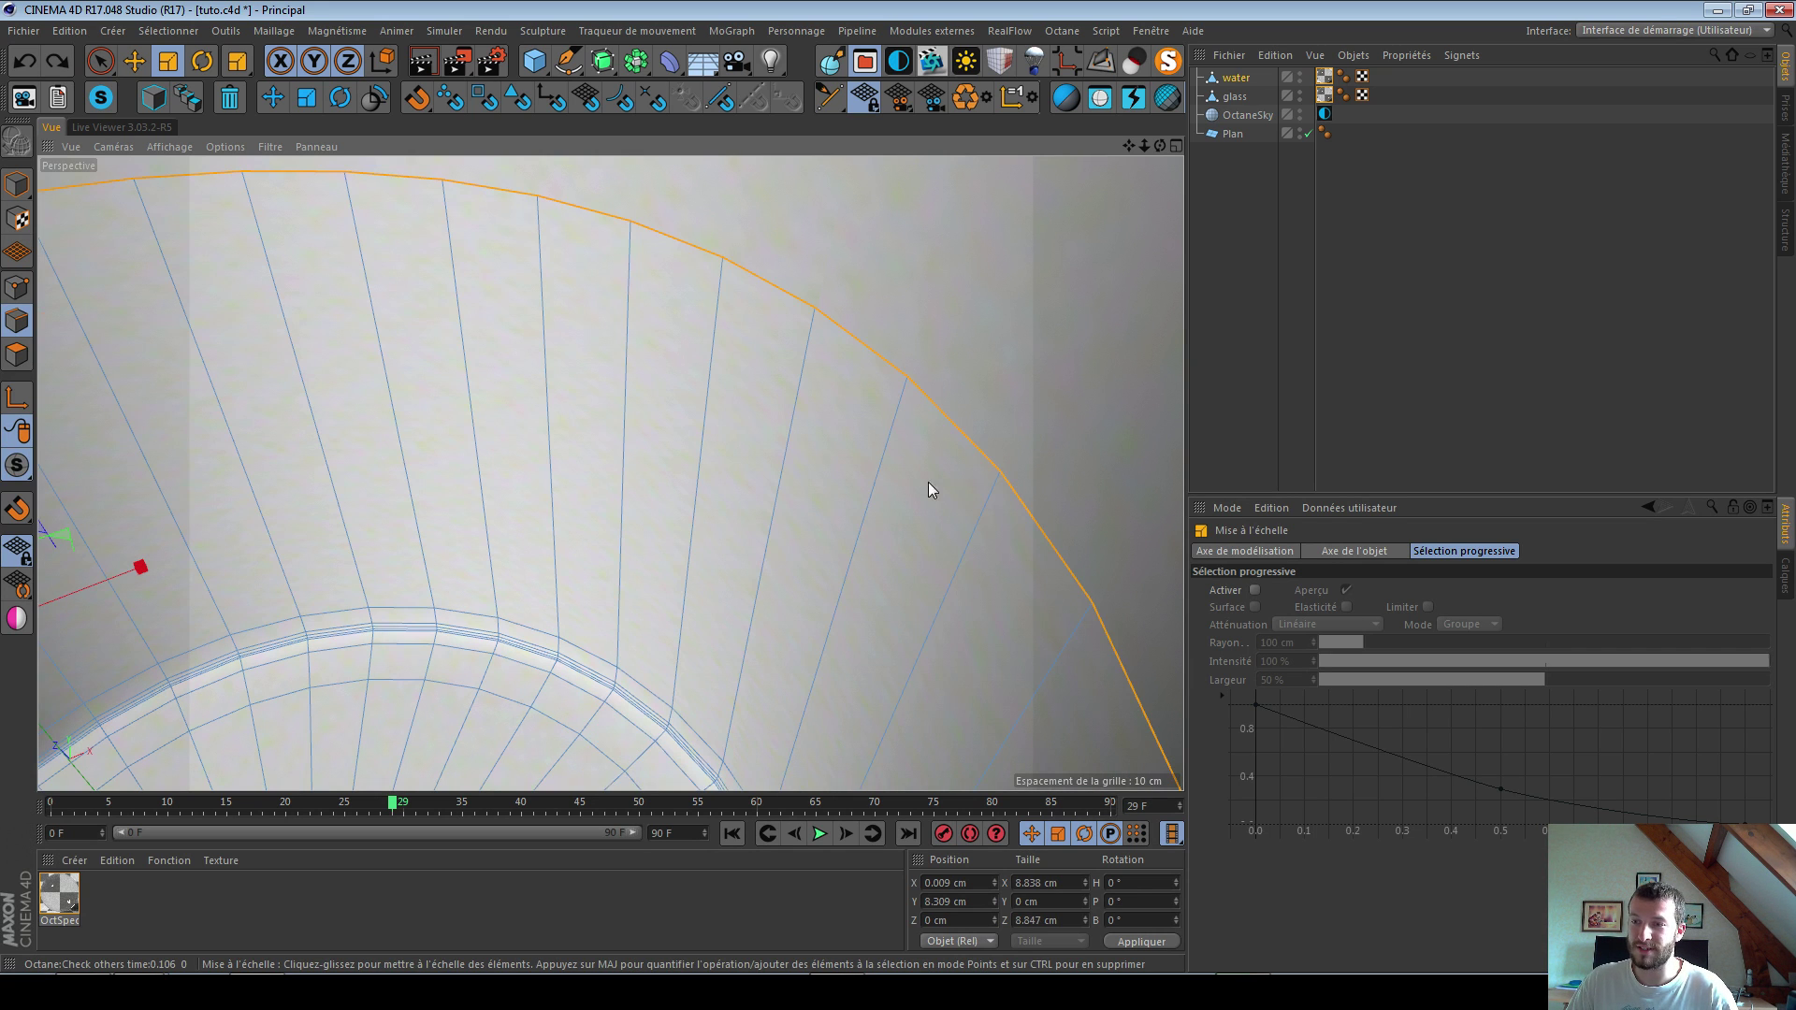
{"action": "left_click_drag", "start_coordinate": [925, 491], "coordinate": [928, 498]}
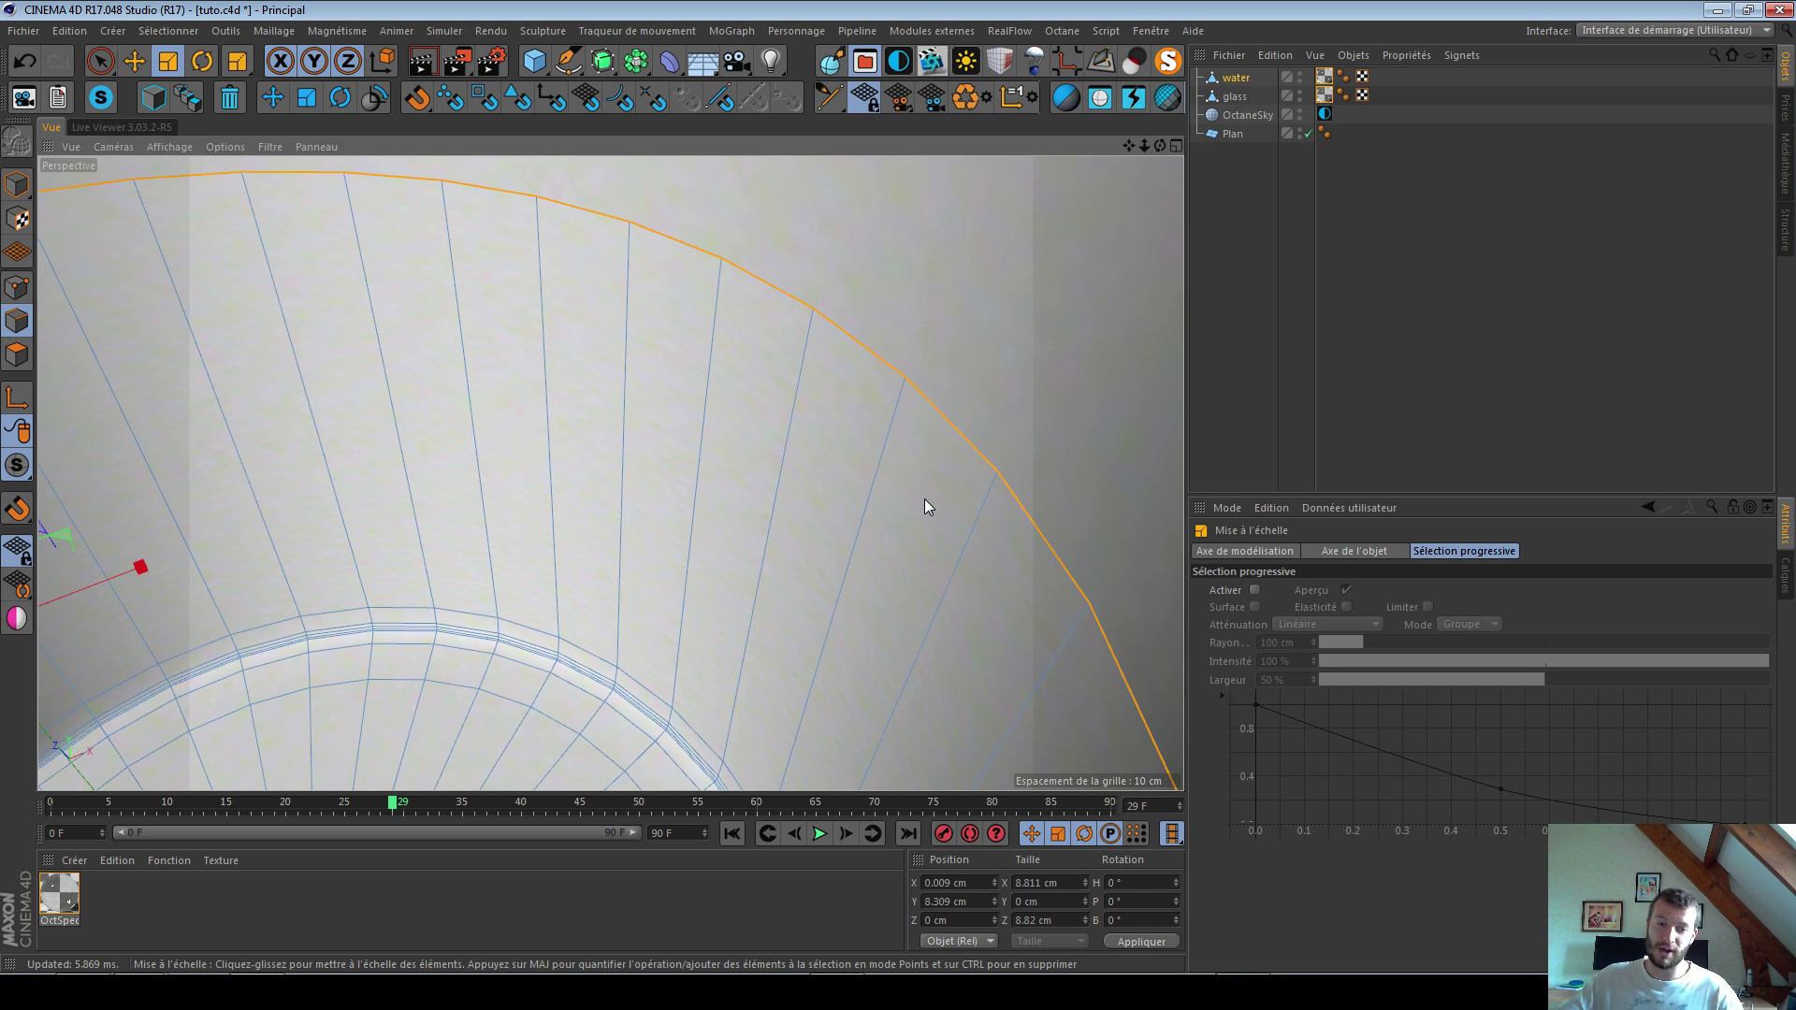
{"action": "scroll", "coordinate": [739, 478], "scroll_direction": "down", "scroll_amount": 6}
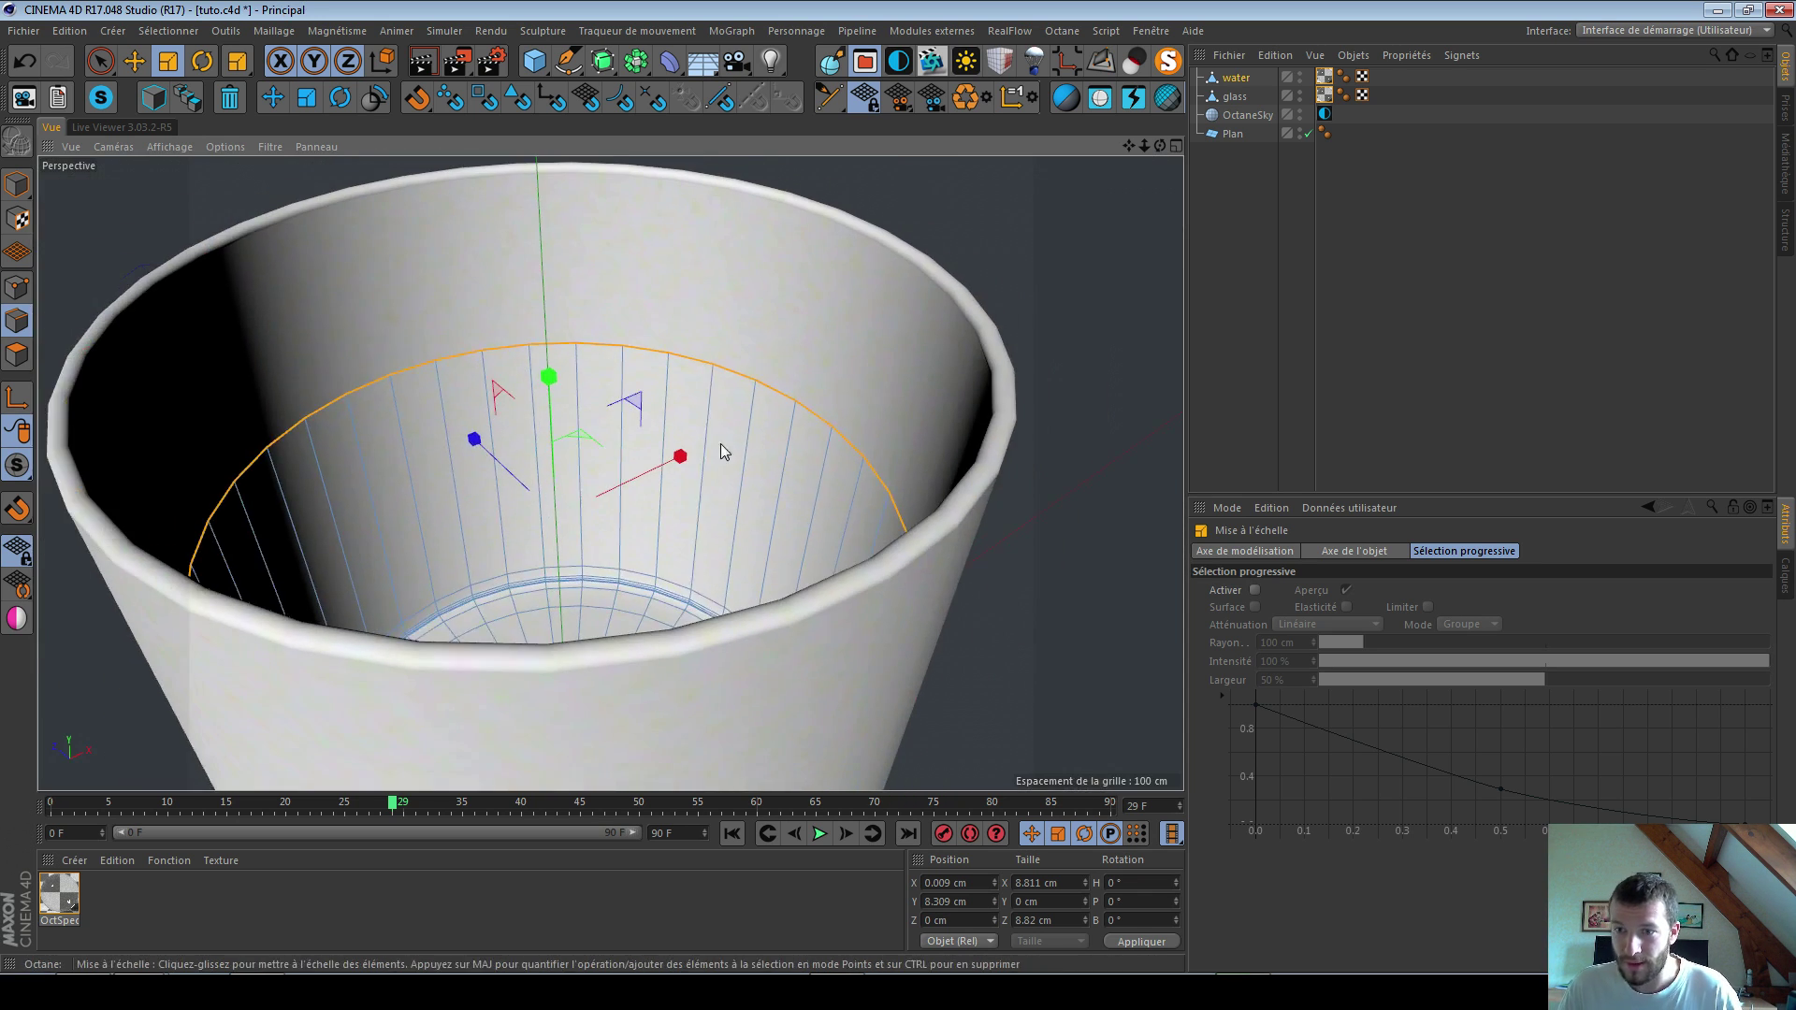
{"action": "left_click_drag", "start_coordinate": [721, 452], "coordinate": [606, 460], "text": "alt"}
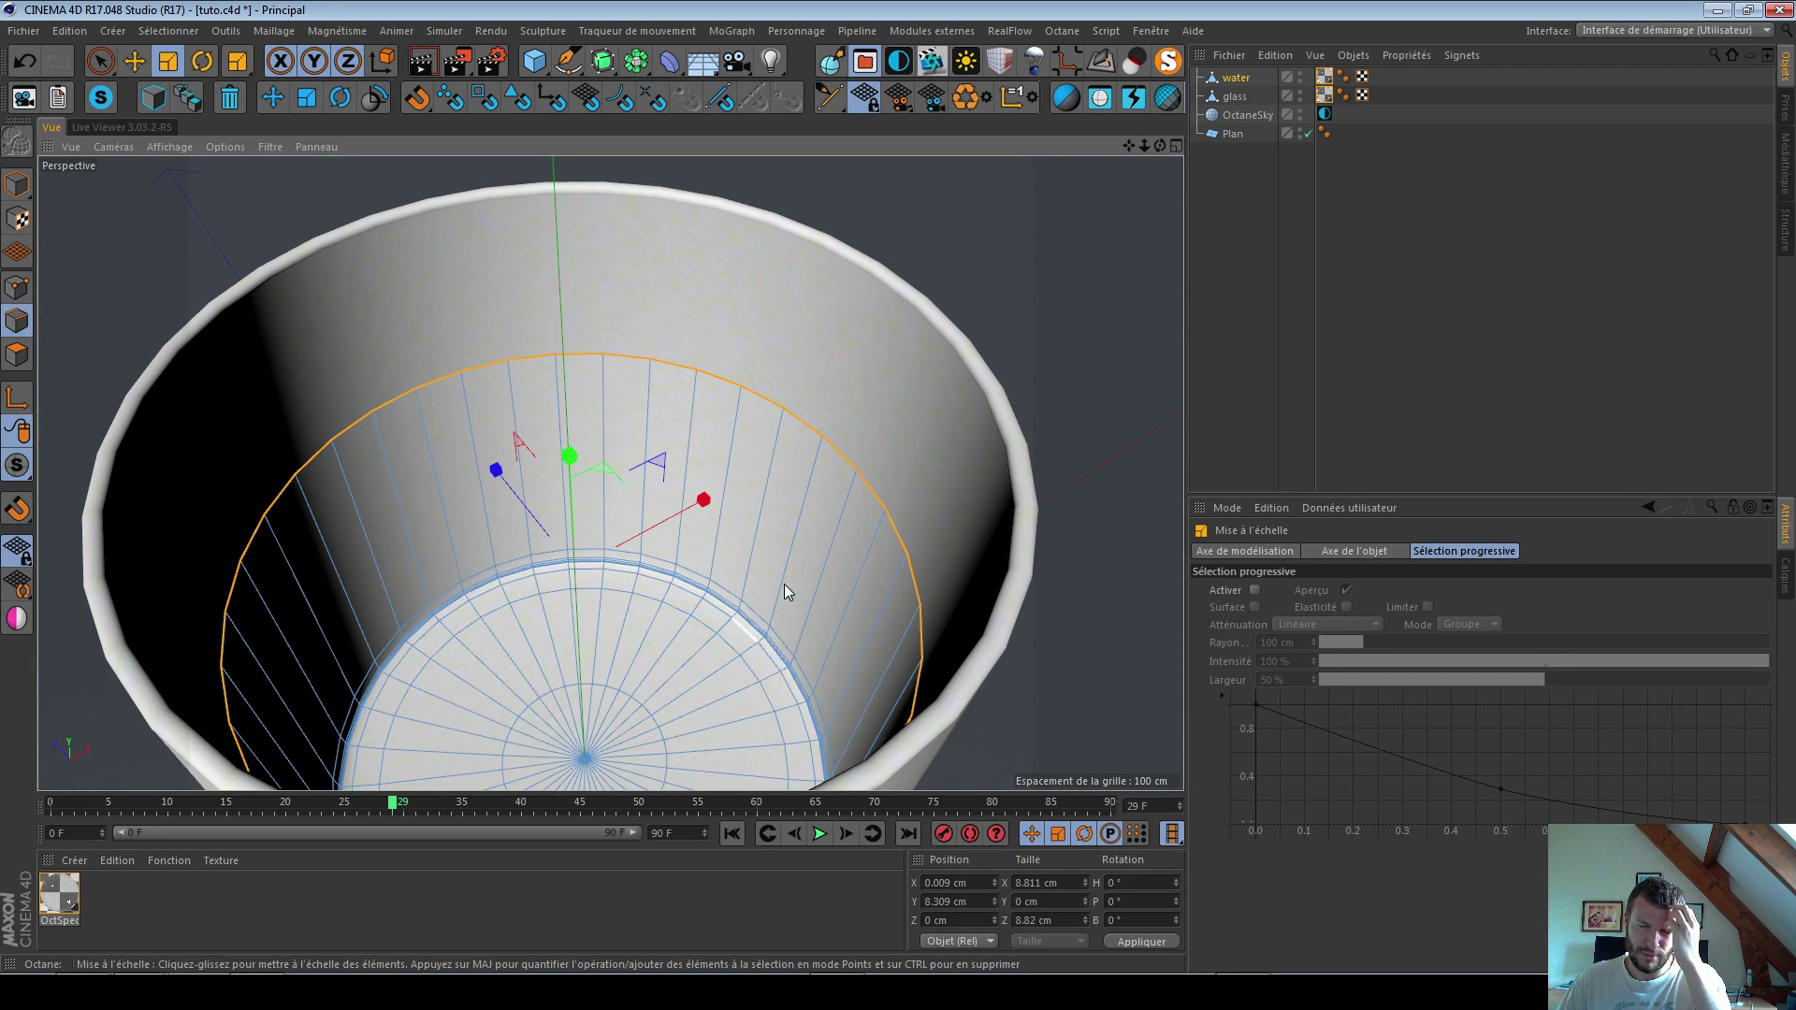
Step: Cap the open top of the water mesh in polygon mode with Close Polygon Hole
{"action": "left_click", "coordinate": [14, 355]}
{"action": "right_click", "coordinate": [251, 234]}
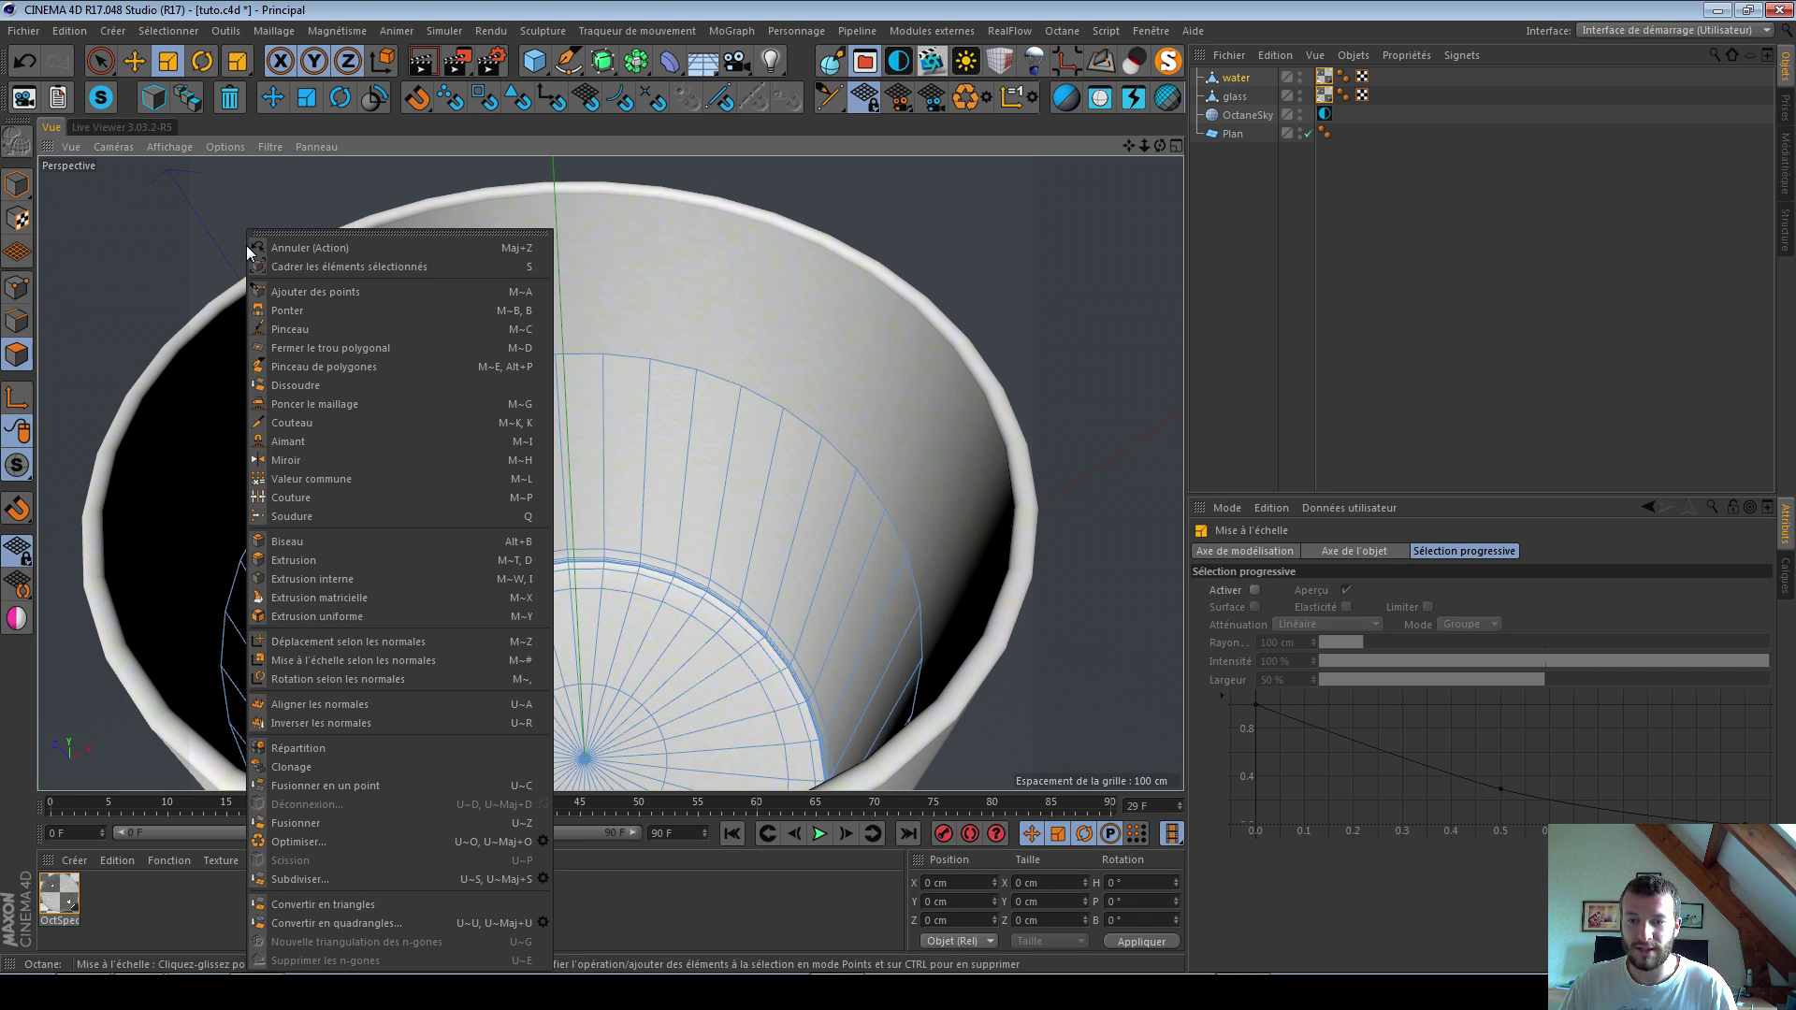
{"action": "left_click", "coordinate": [333, 348]}
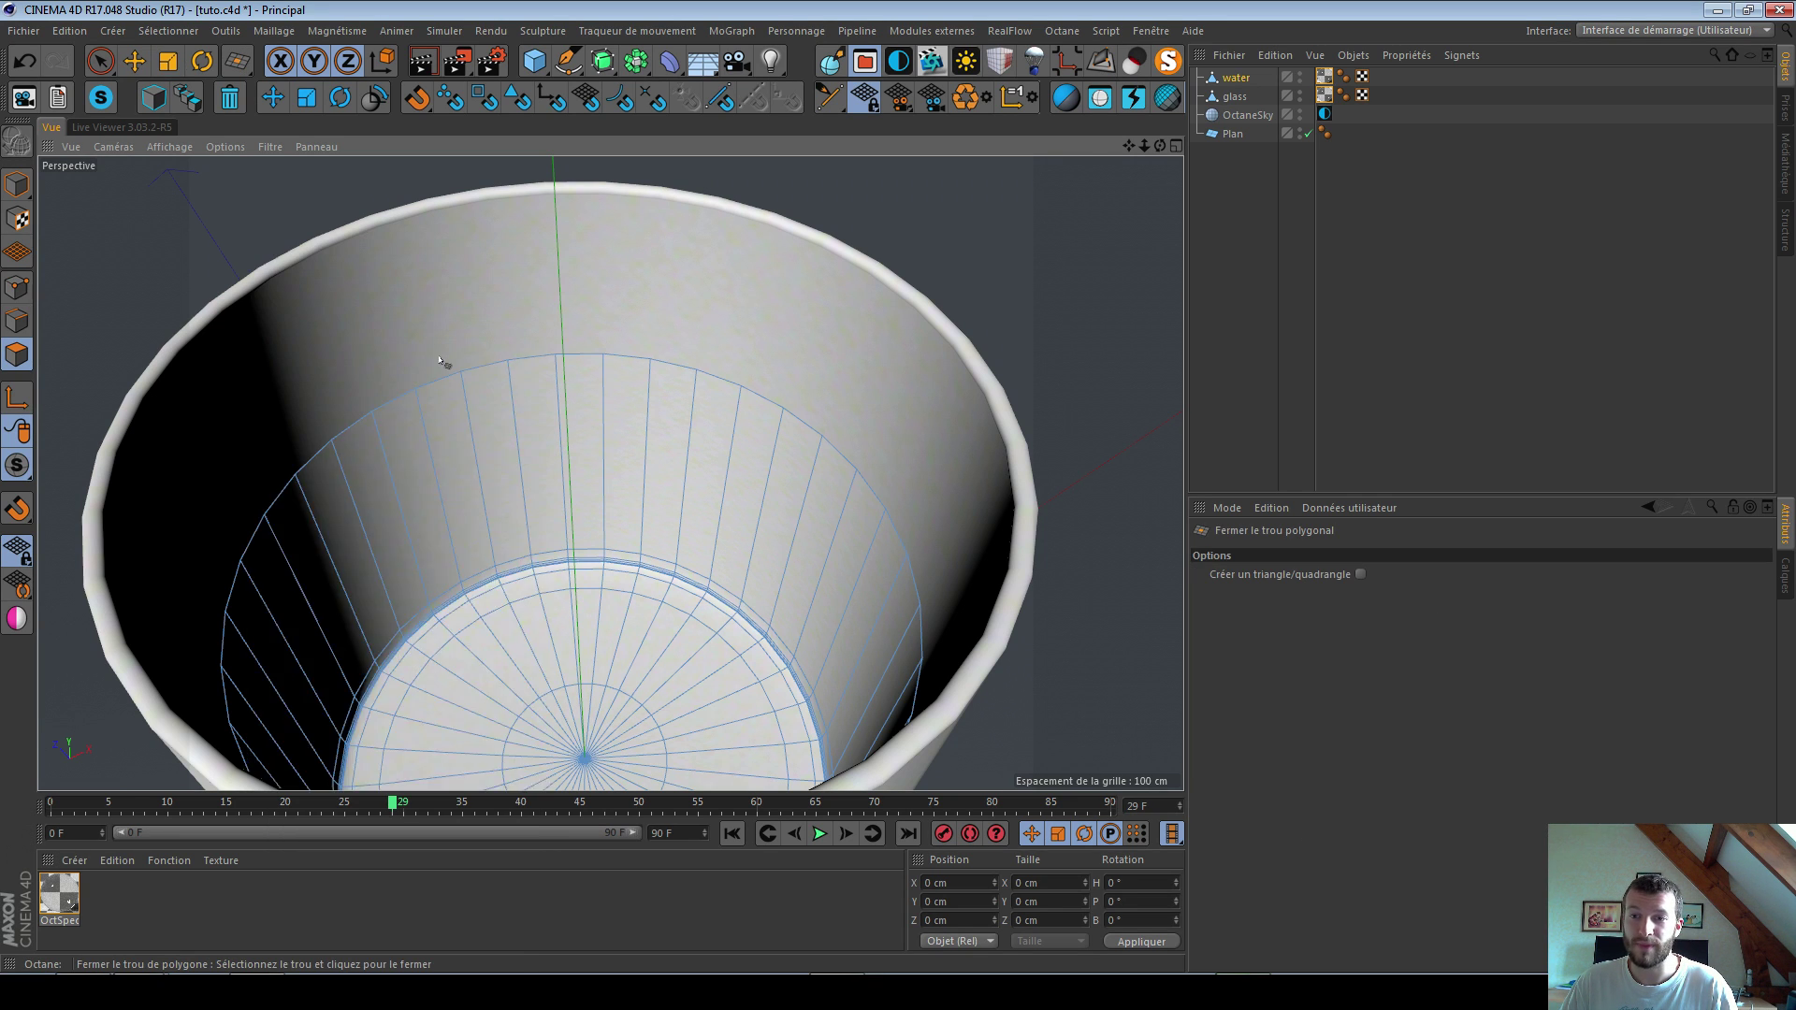
{"action": "left_click", "coordinate": [520, 365]}
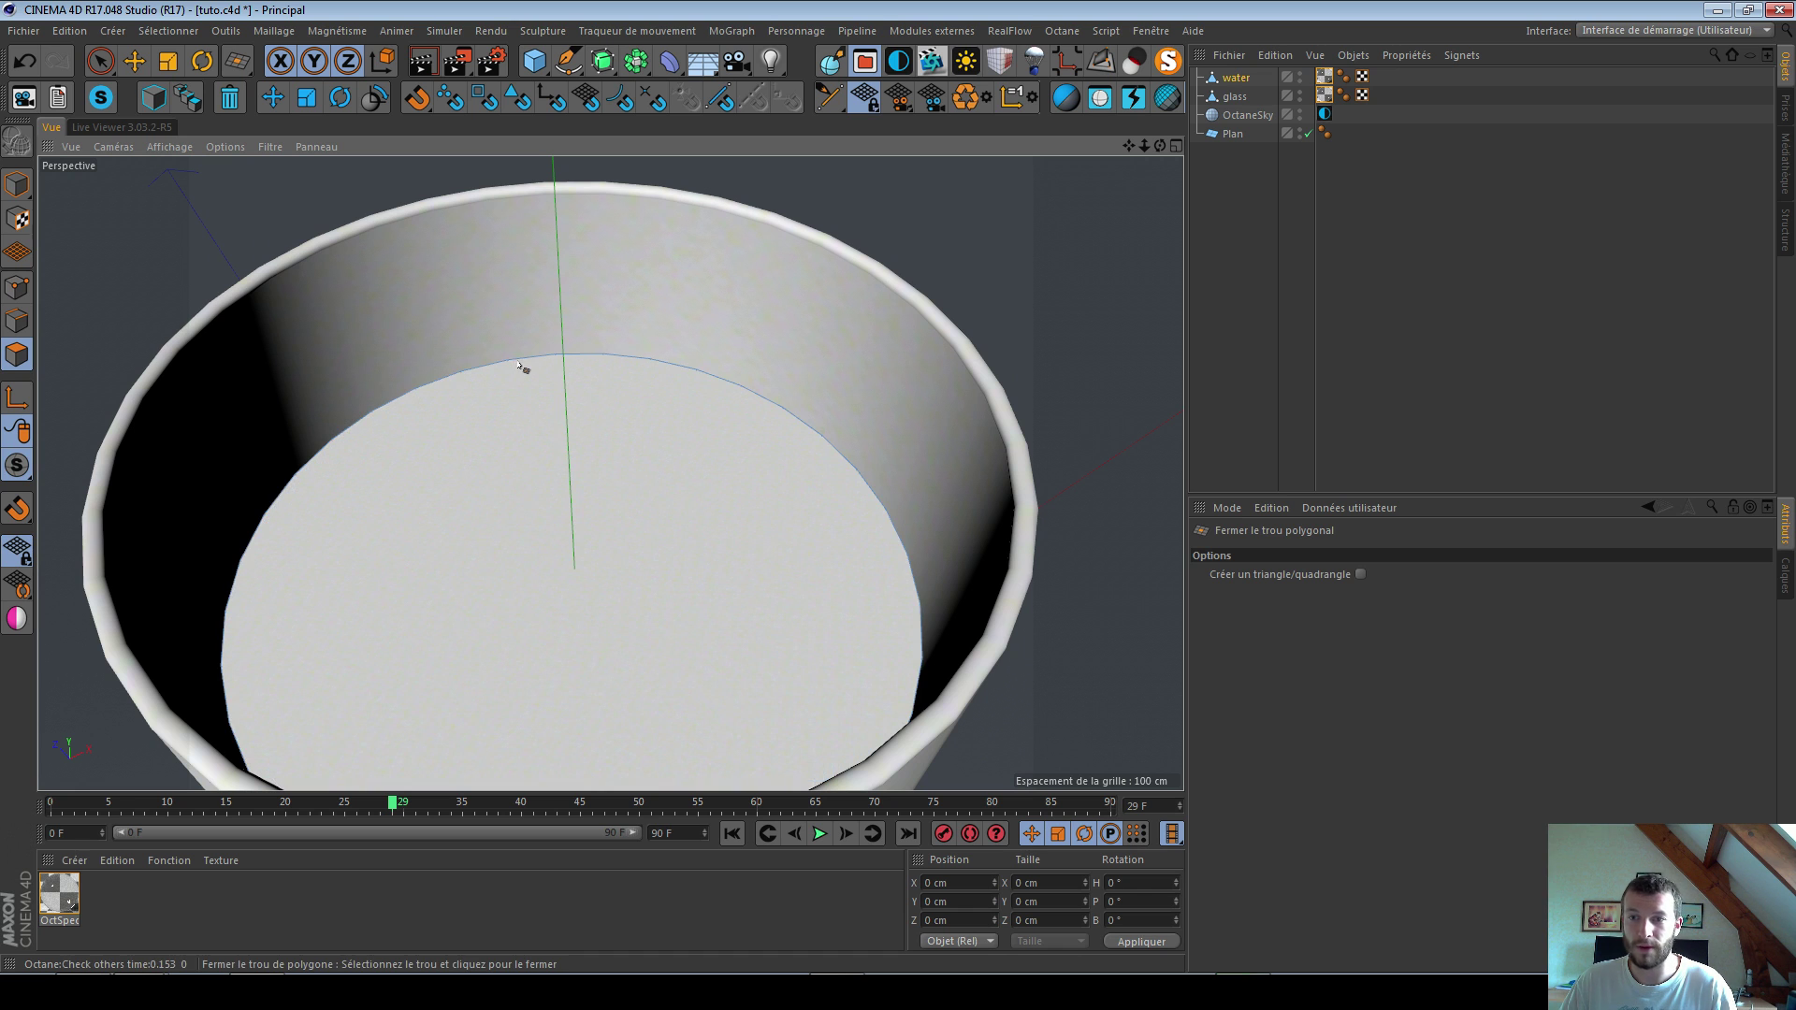
Step: Bevel the edge loop around the water surface in edge mode with an offset of about 0.07 cm and 3 subdivisions
{"action": "scroll", "coordinate": [608, 571], "scroll_direction": "down", "scroll_amount": 2}
{"action": "key", "text": "e"}
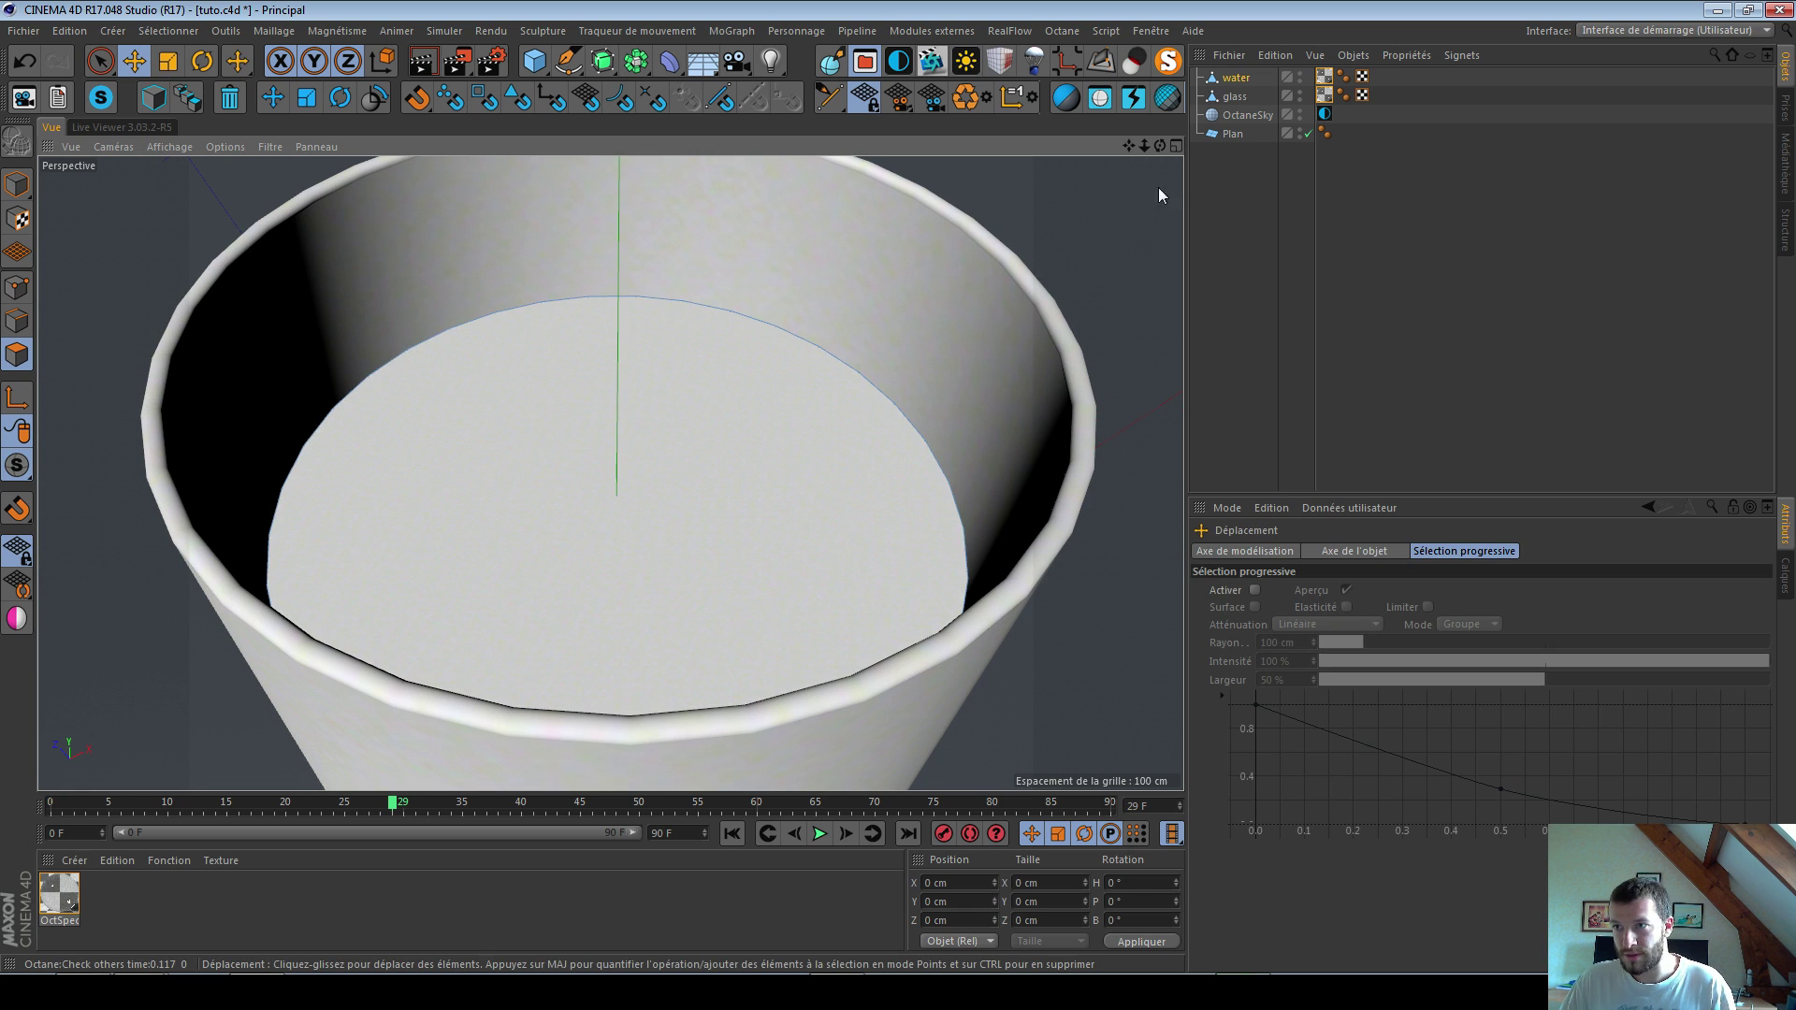
{"action": "left_click", "coordinate": [17, 321]}
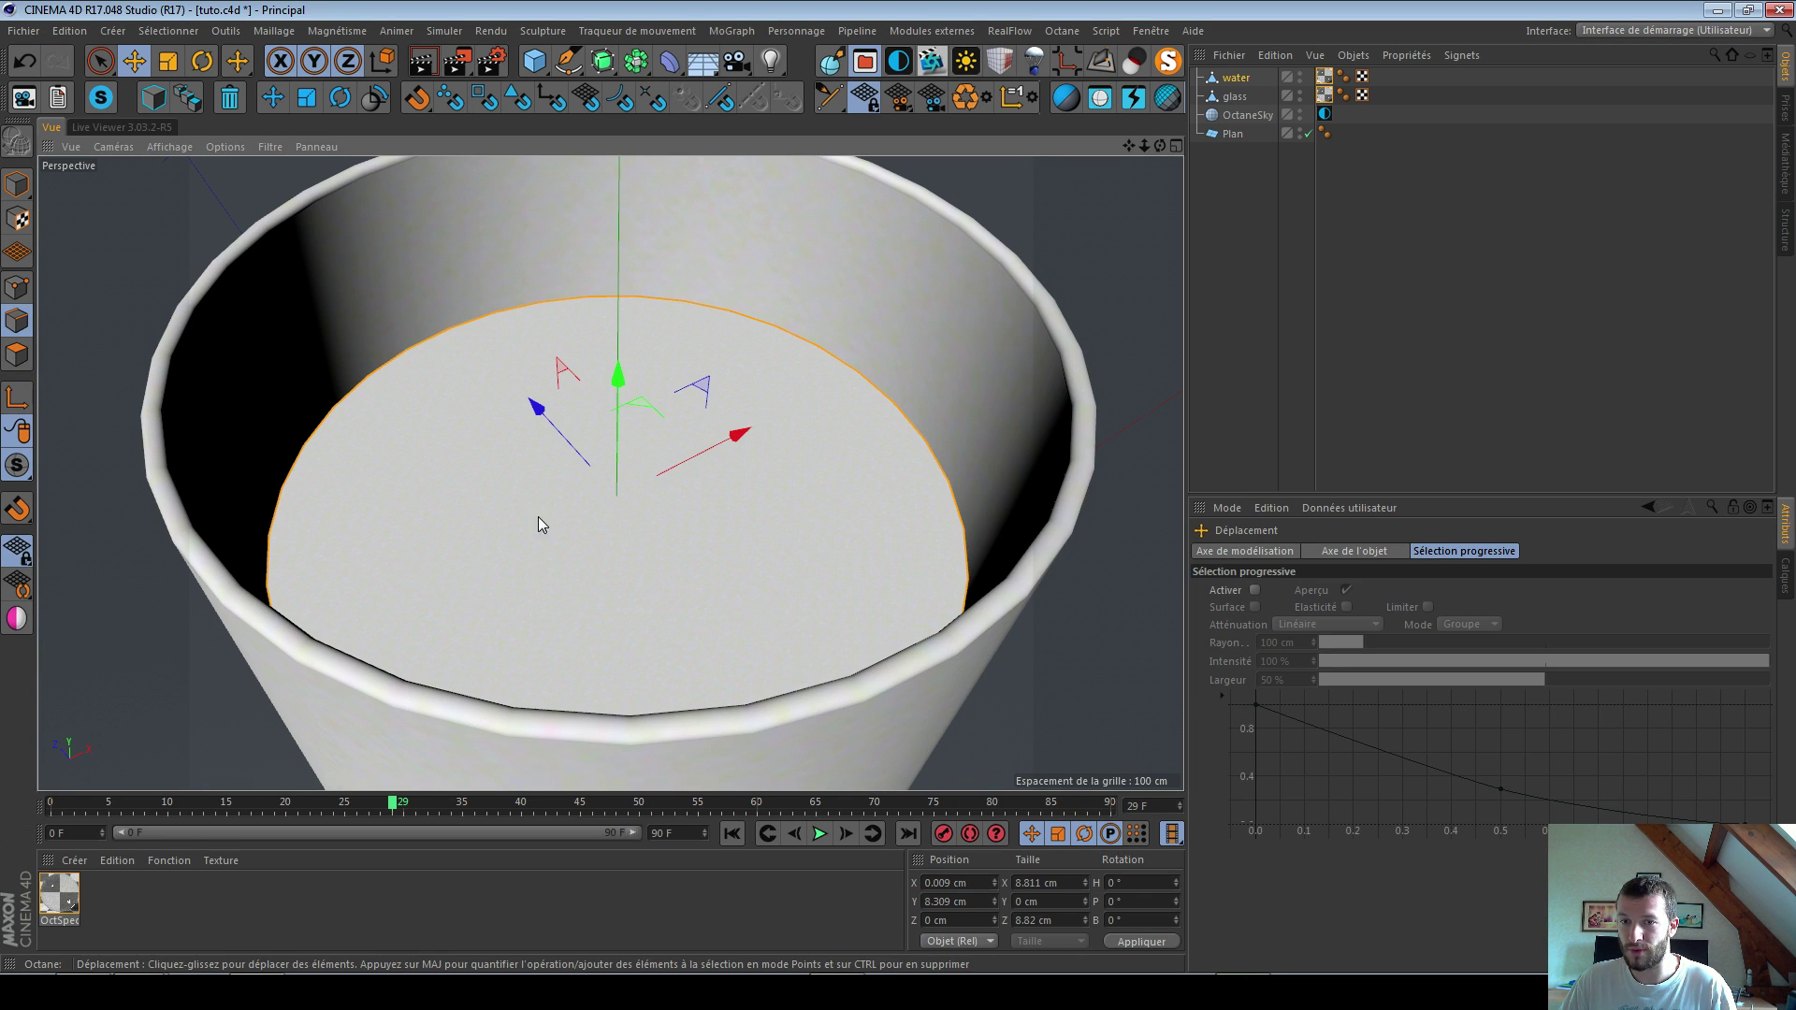
{"action": "scroll", "coordinate": [318, 407], "scroll_direction": "up", "scroll_amount": 5}
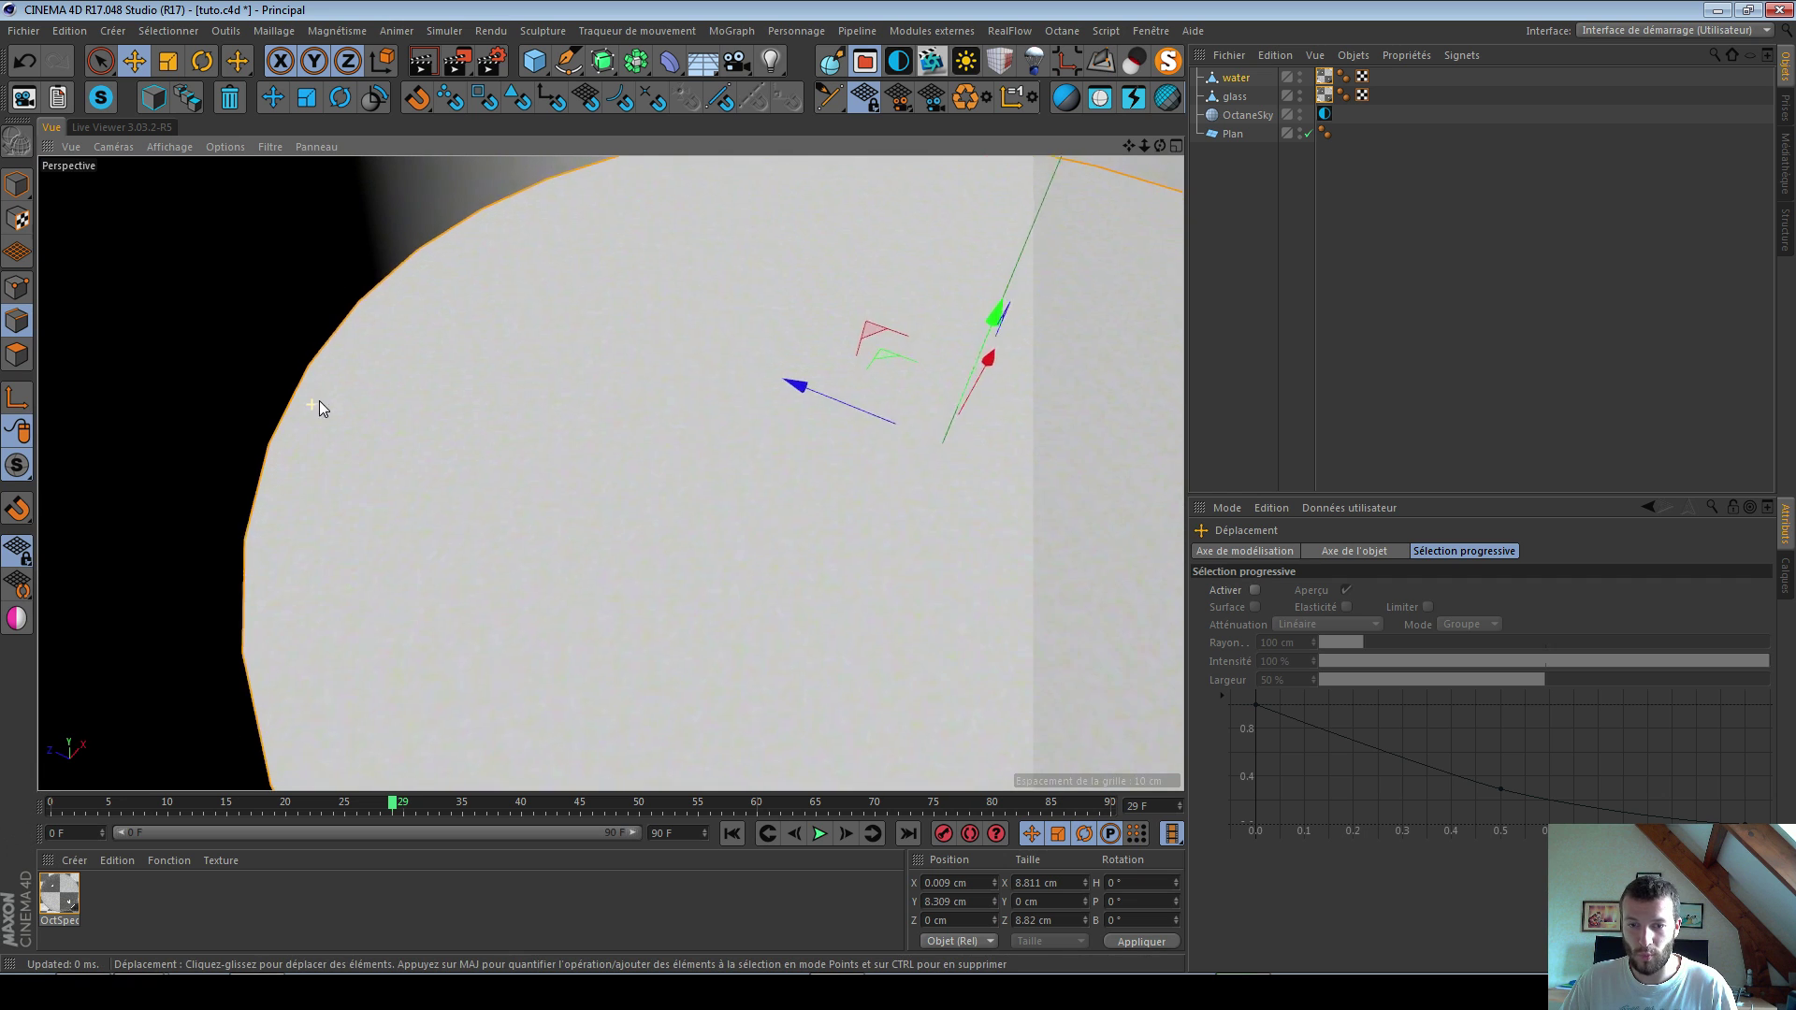
{"action": "right_click", "coordinate": [446, 420]}
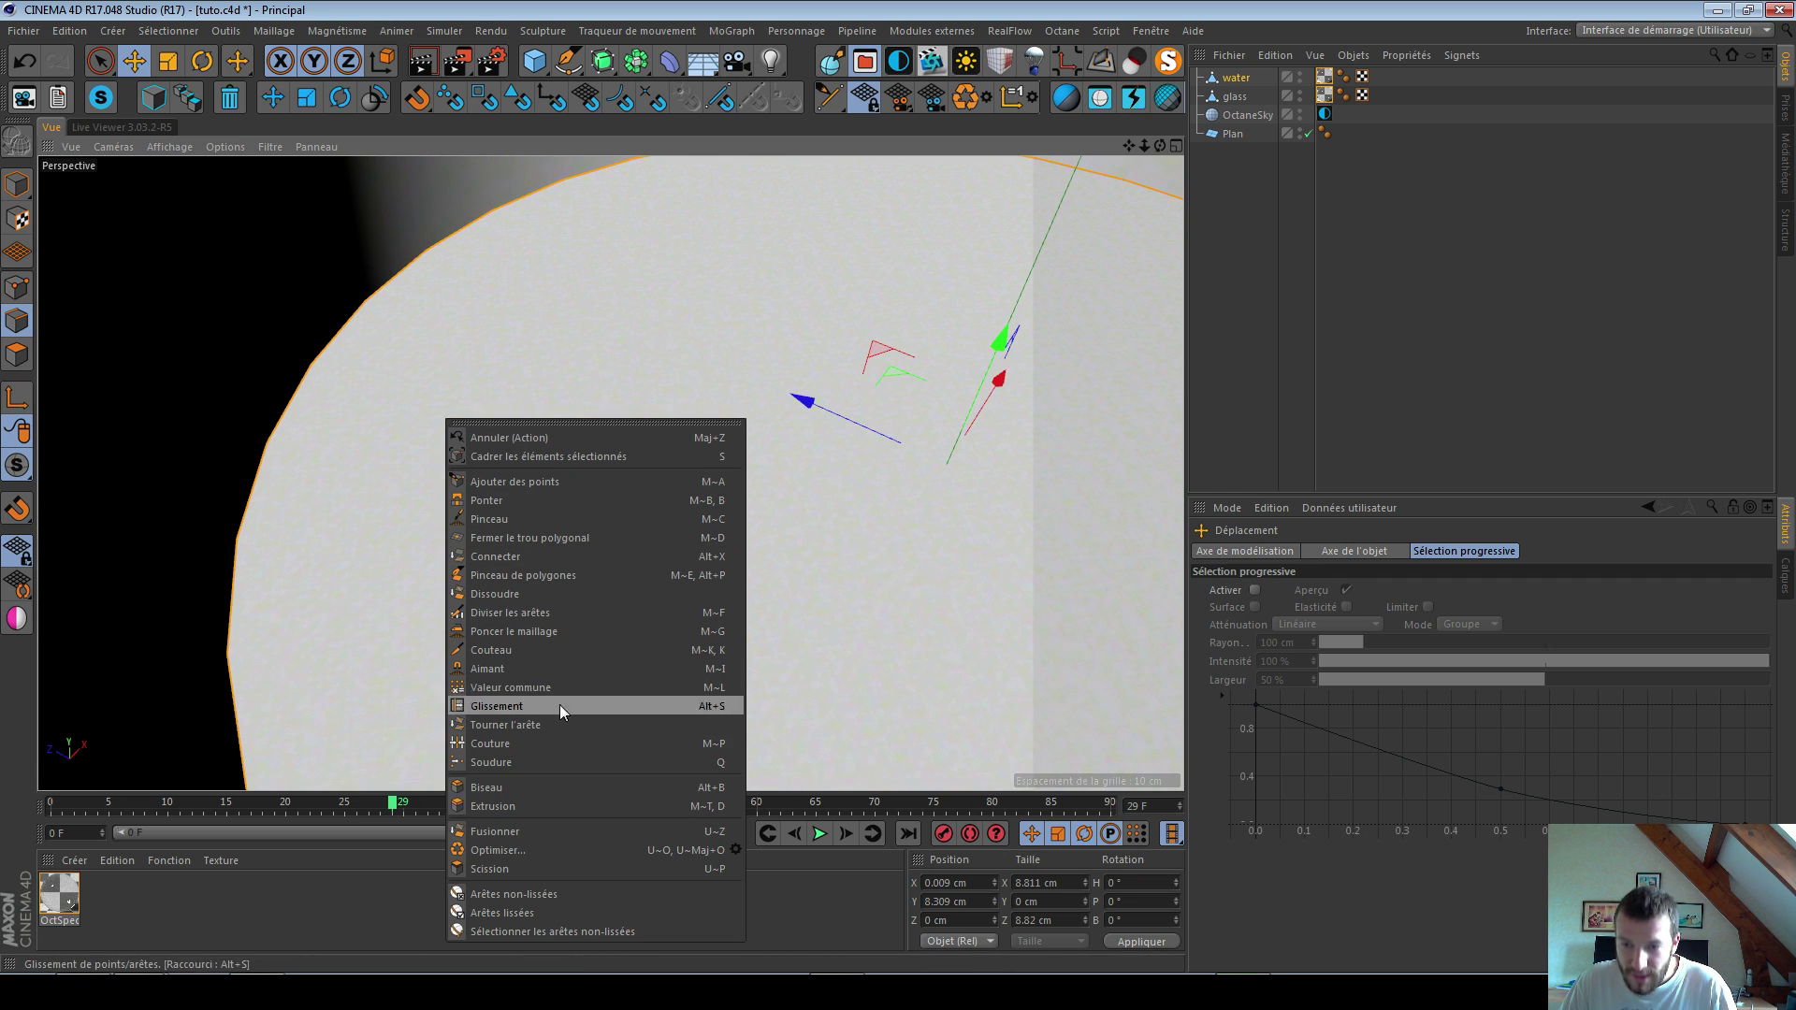
{"action": "left_click", "coordinate": [520, 787]}
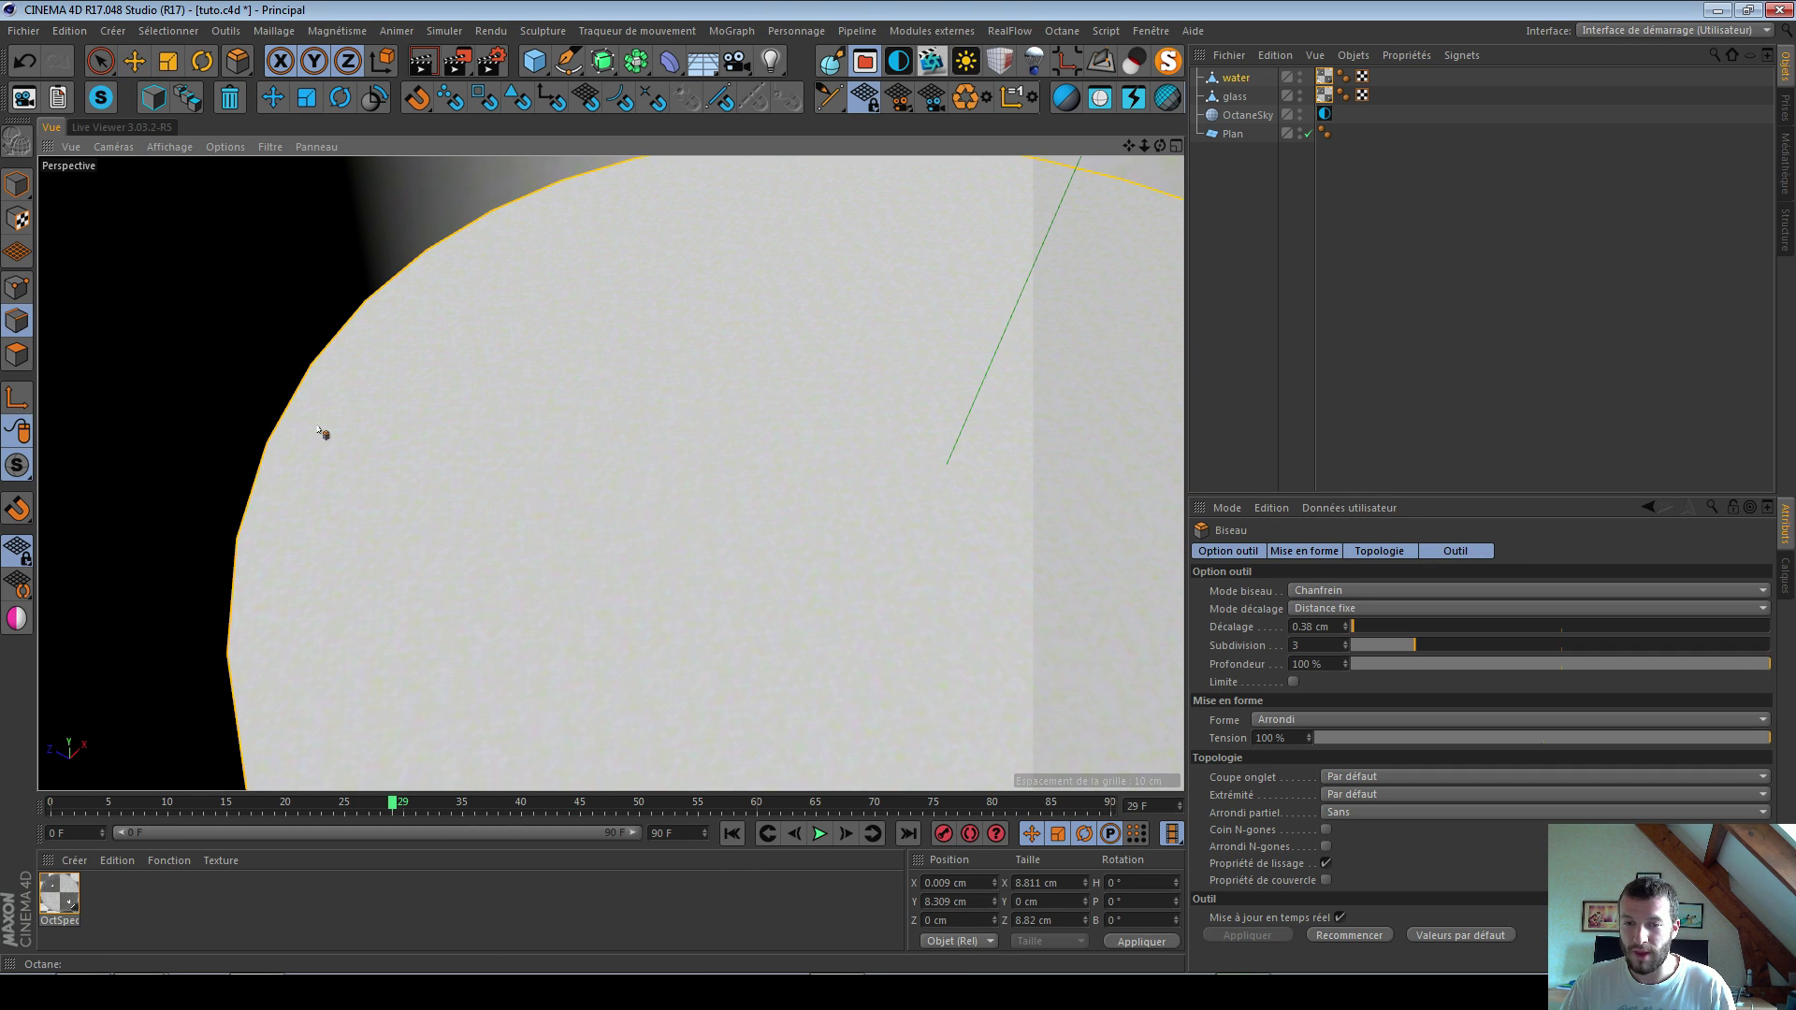
{"action": "scroll", "coordinate": [336, 421], "scroll_direction": "up", "scroll_amount": 3}
{"action": "scroll", "coordinate": [484, 393], "scroll_direction": "down", "scroll_amount": 5}
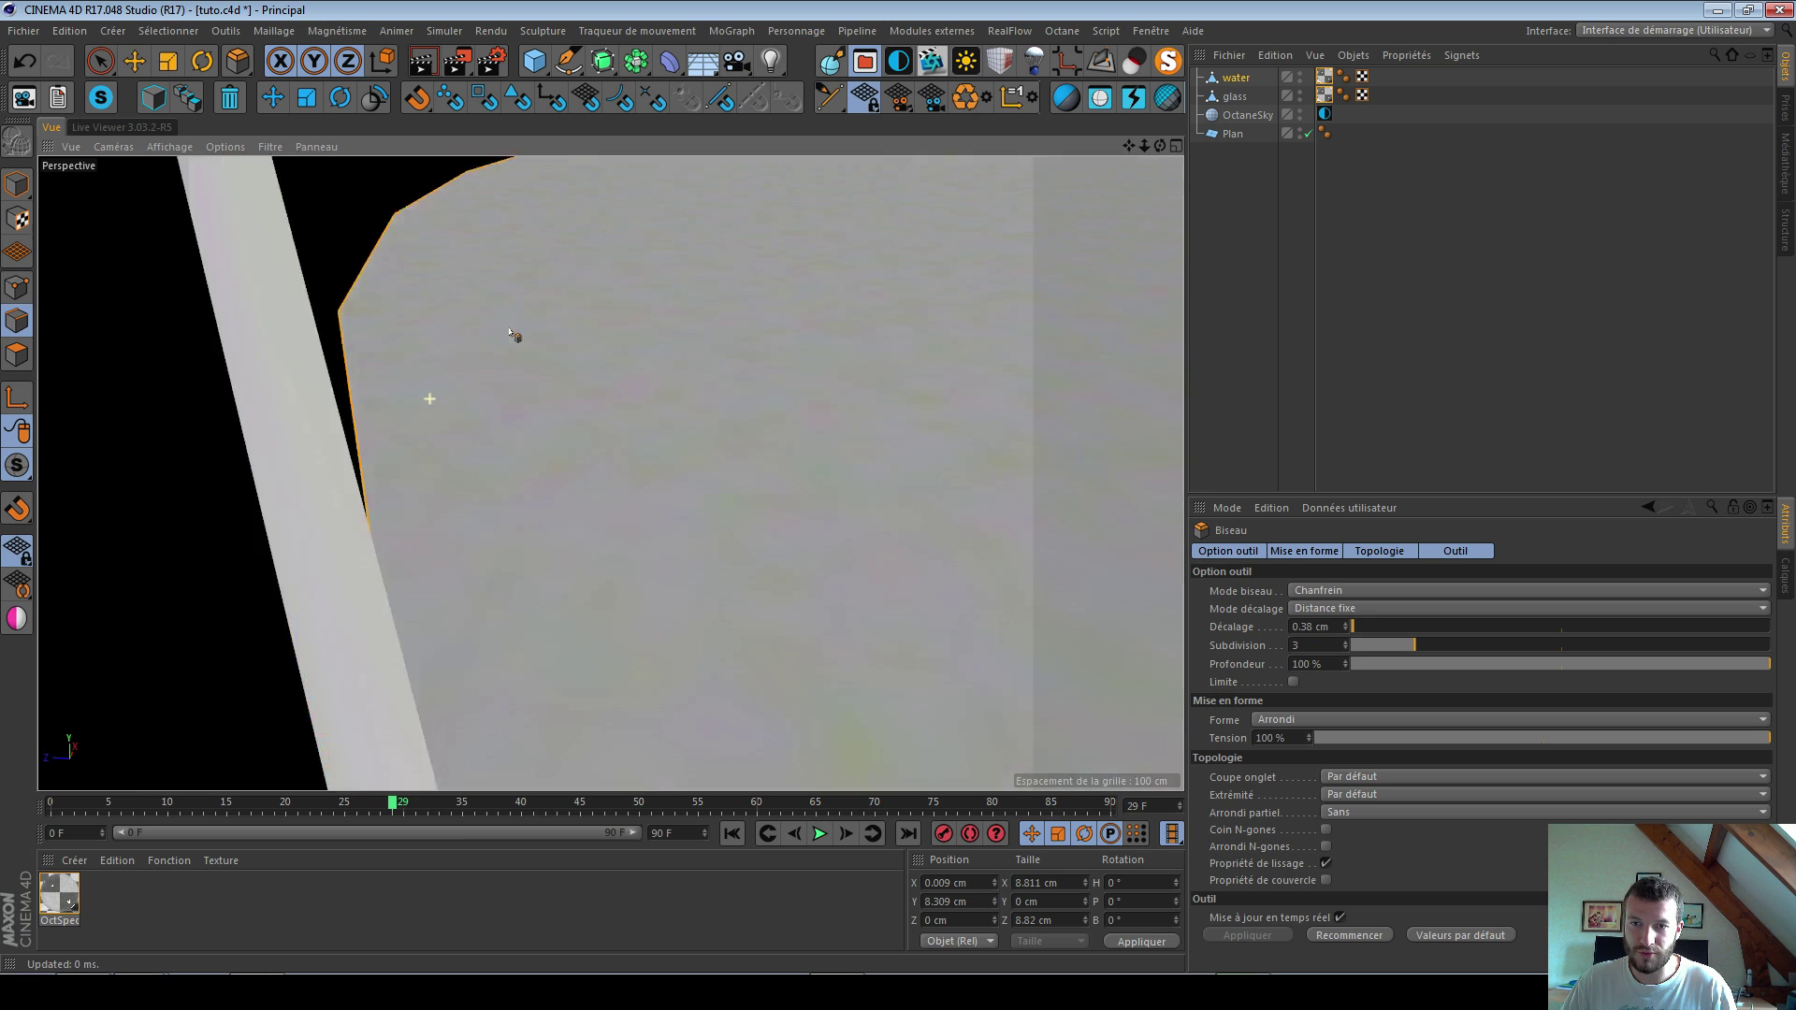
{"action": "left_click_drag", "start_coordinate": [528, 386], "coordinate": [514, 385]}
Step: Frame the whole glass and inspect the water's render in the Octane Live Viewer
{"action": "left_click_drag", "start_coordinate": [744, 469], "coordinate": [623, 472], "text": "alt"}
{"action": "scroll", "coordinate": [623, 471], "scroll_direction": "down", "scroll_amount": 8}
{"action": "middle_click_drag", "start_coordinate": [709, 565], "coordinate": [608, 387], "text": "alt"}
{"action": "scroll", "coordinate": [565, 525], "scroll_direction": "up", "scroll_amount": 3}
{"action": "left_click", "coordinate": [122, 127]}
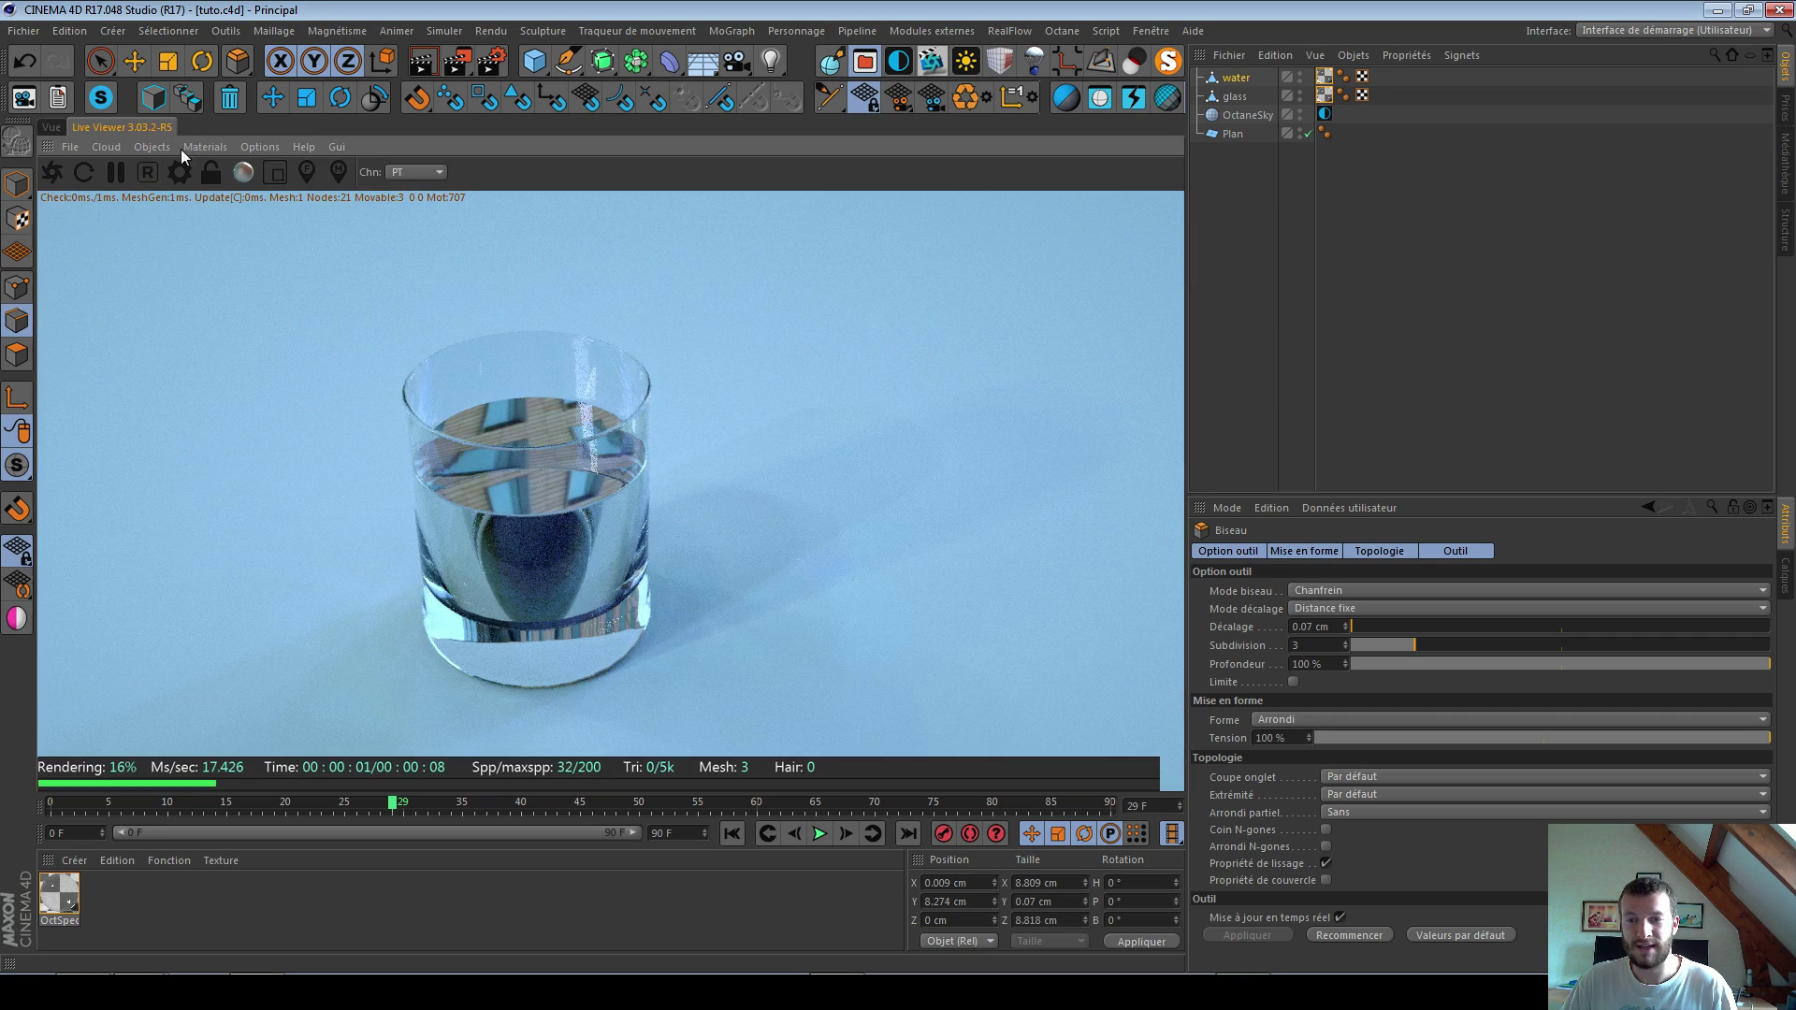
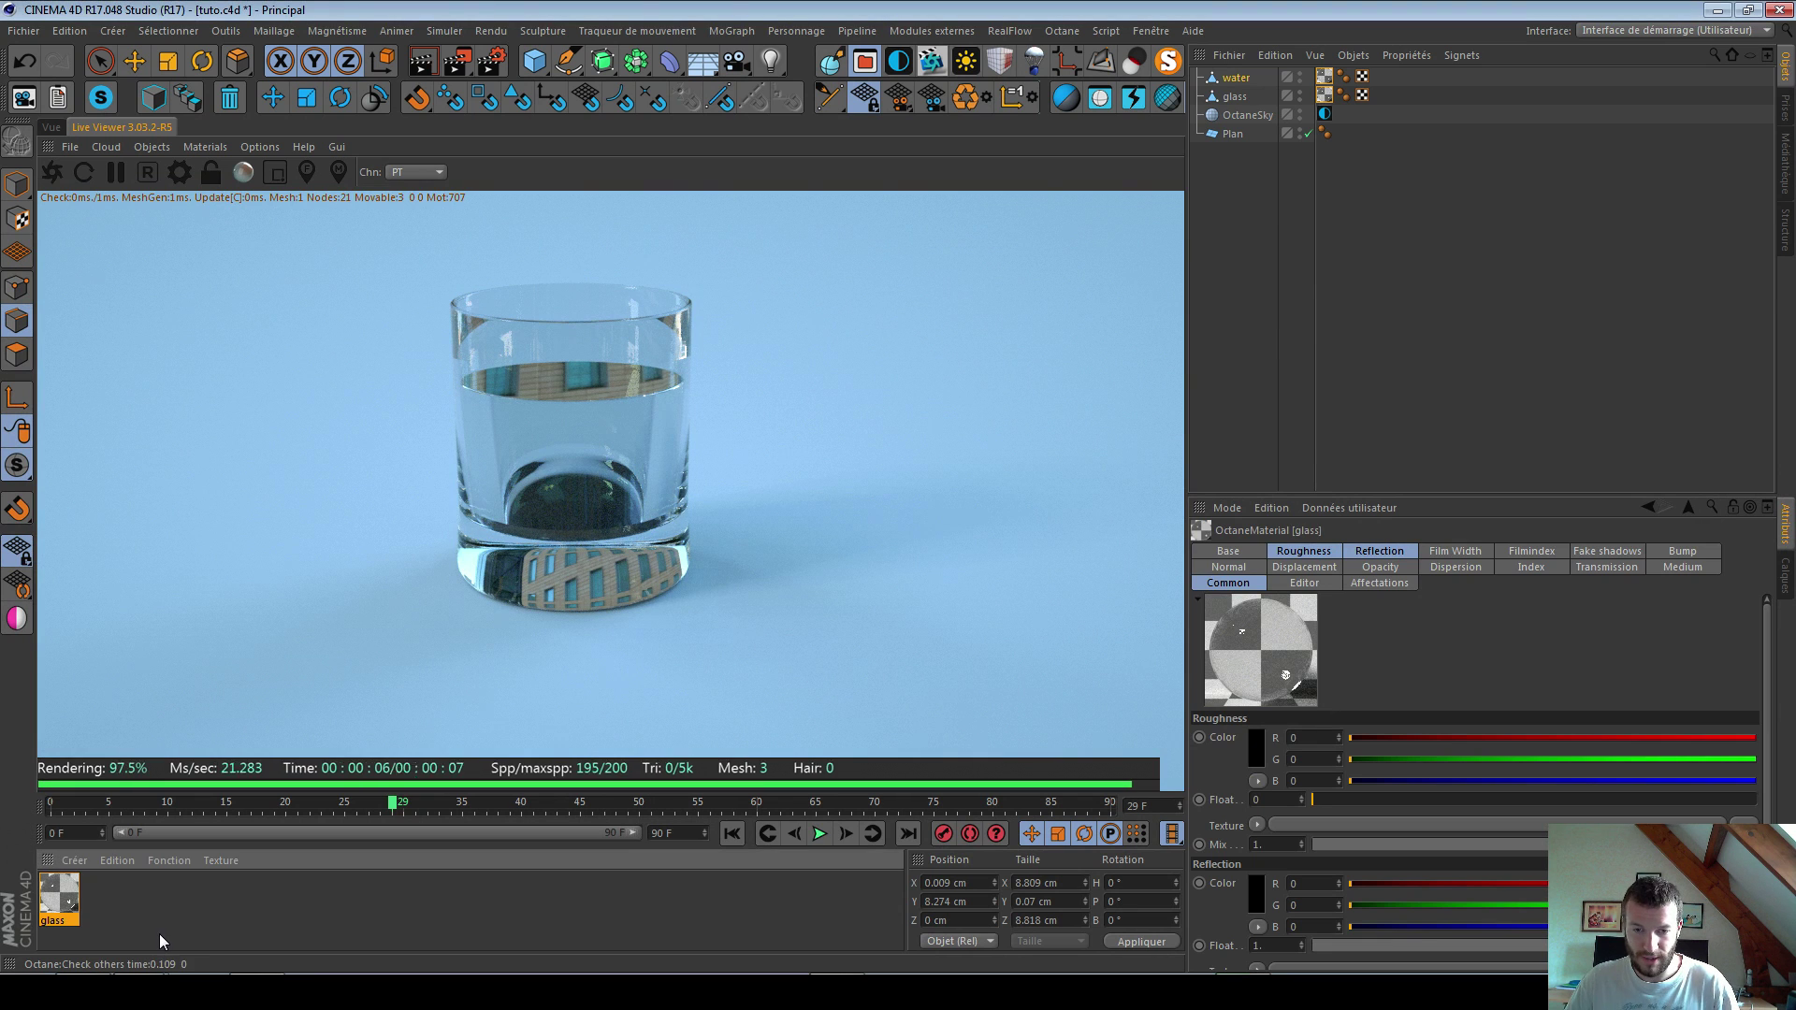
Step: Duplicate the glass material, assign the copy to the glass object, and rename the original material water
{"action": "left_click_drag", "start_coordinate": [69, 894], "coordinate": [105, 903], "text": "ctrl"}
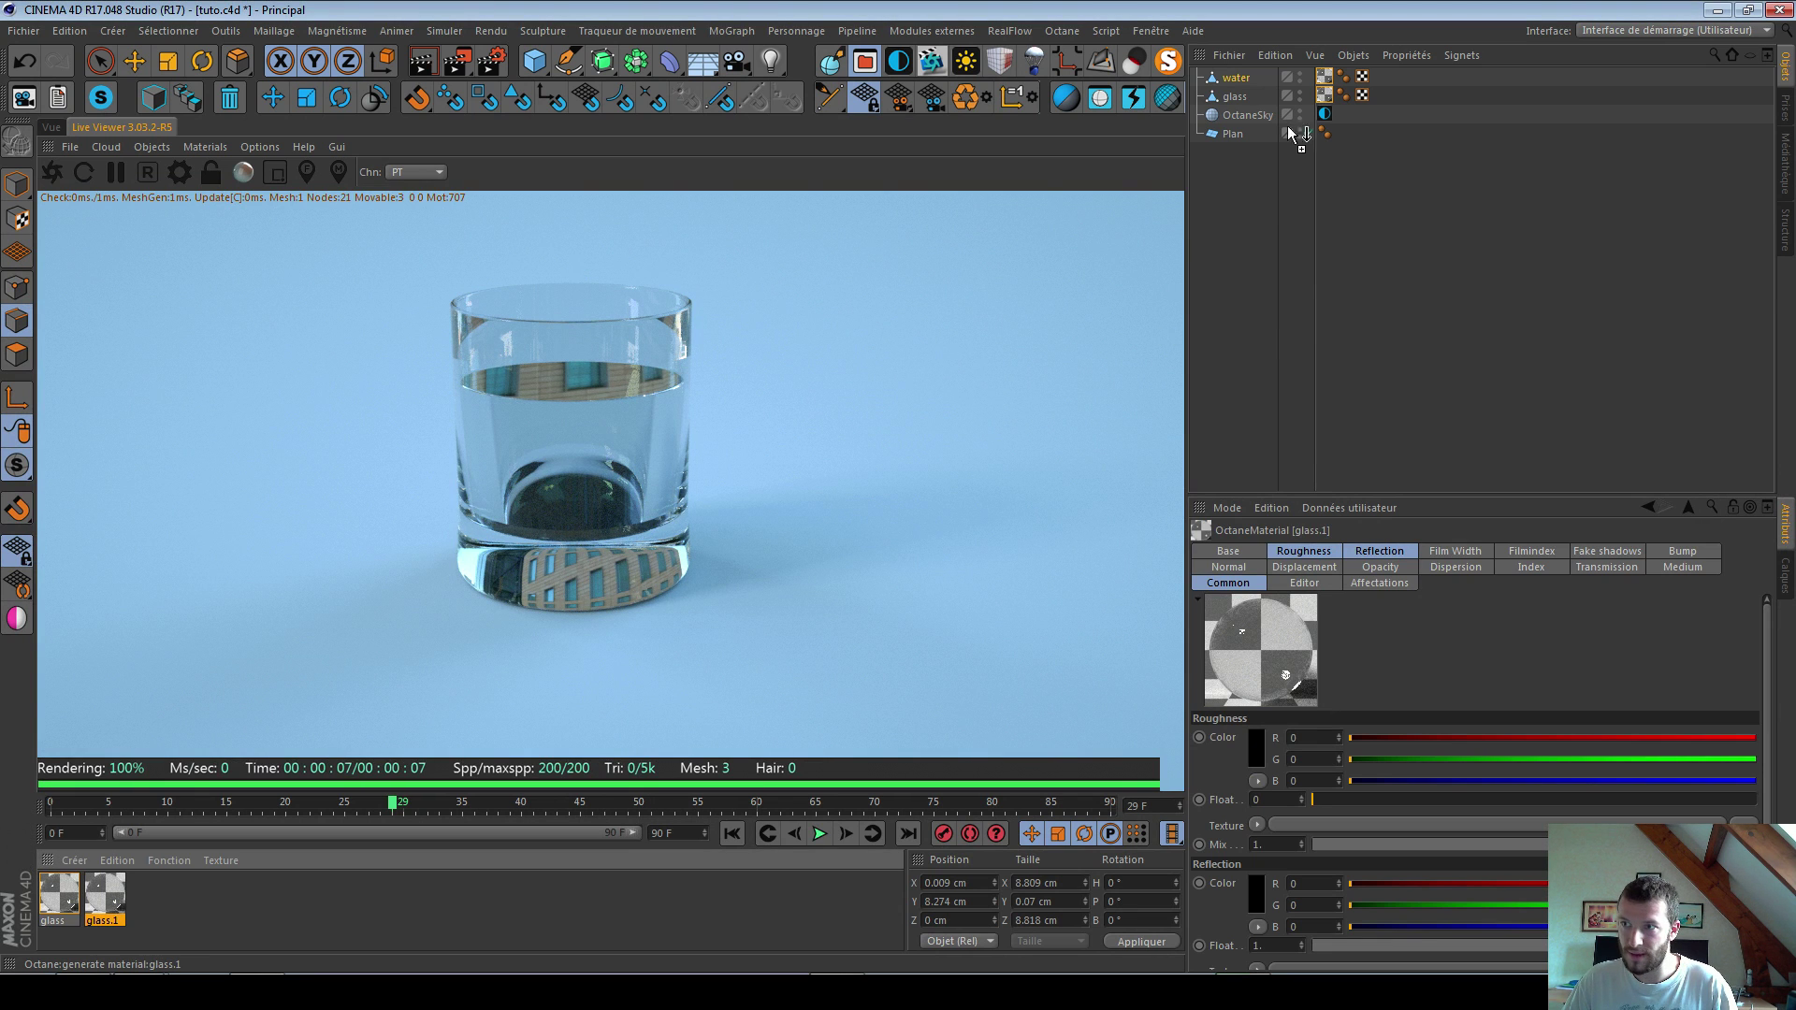
{"action": "left_click", "coordinate": [1319, 210]}
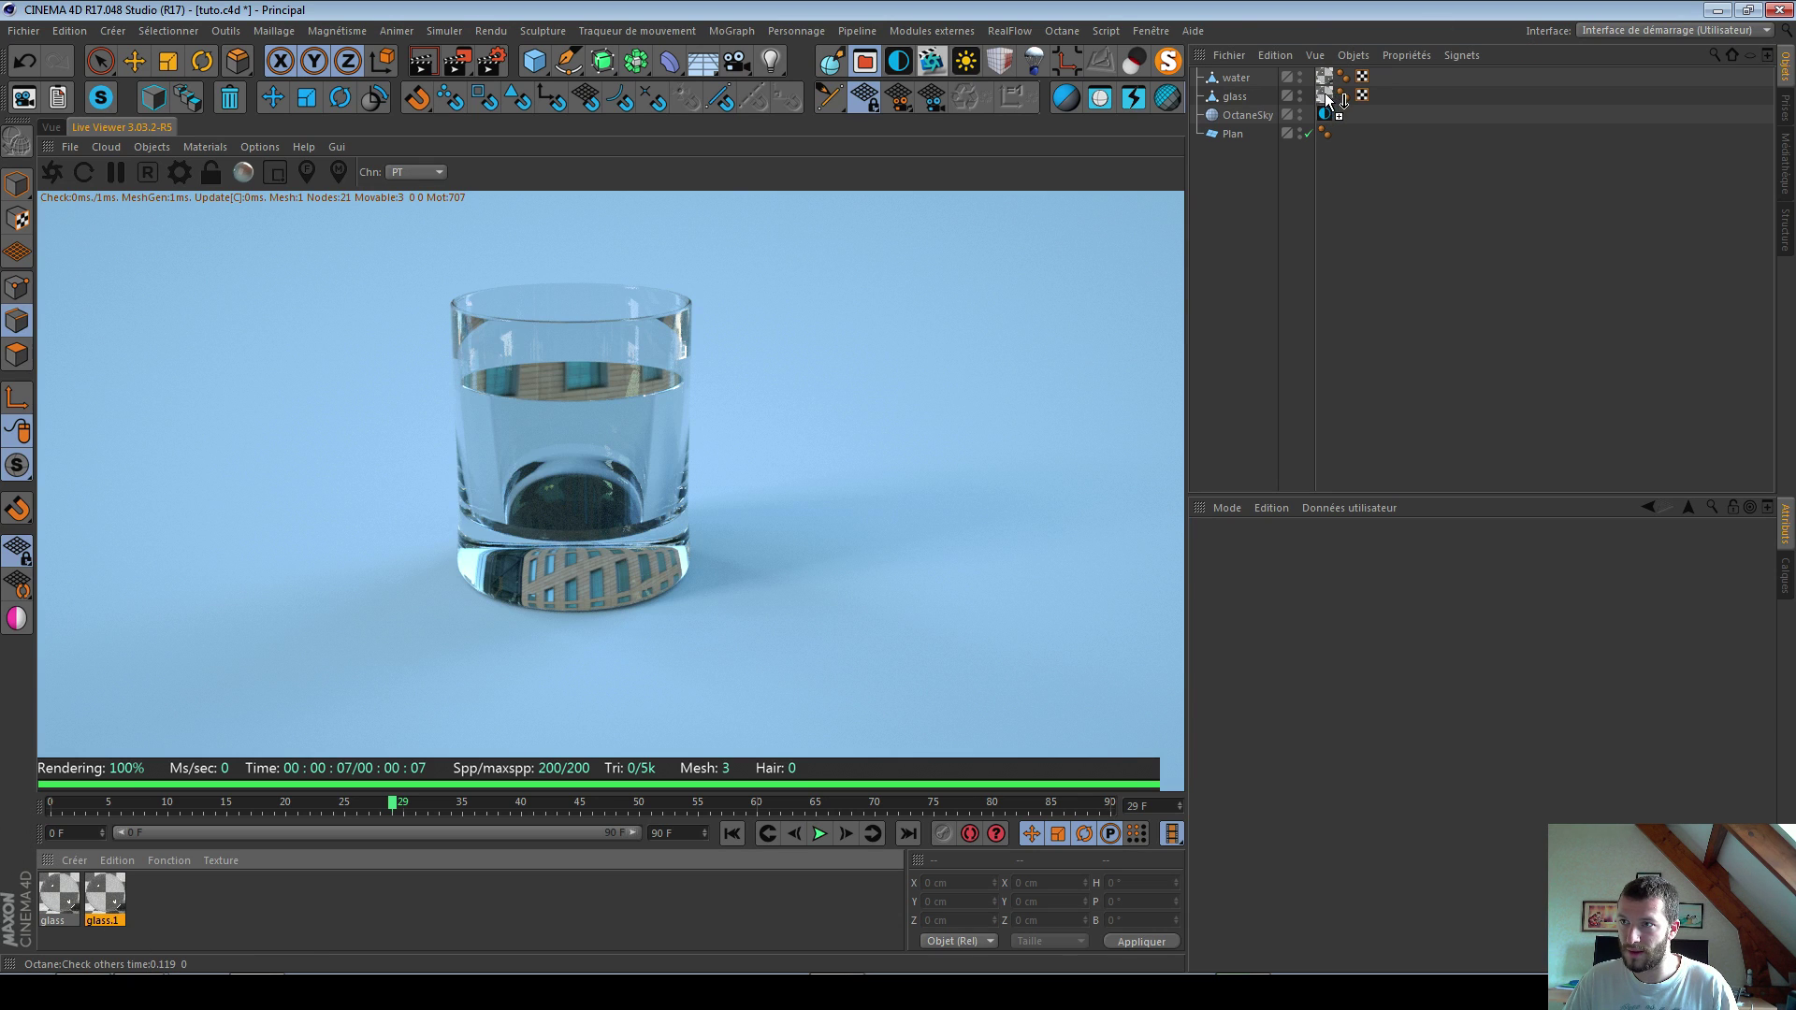
{"action": "double_click", "coordinate": [62, 920]}
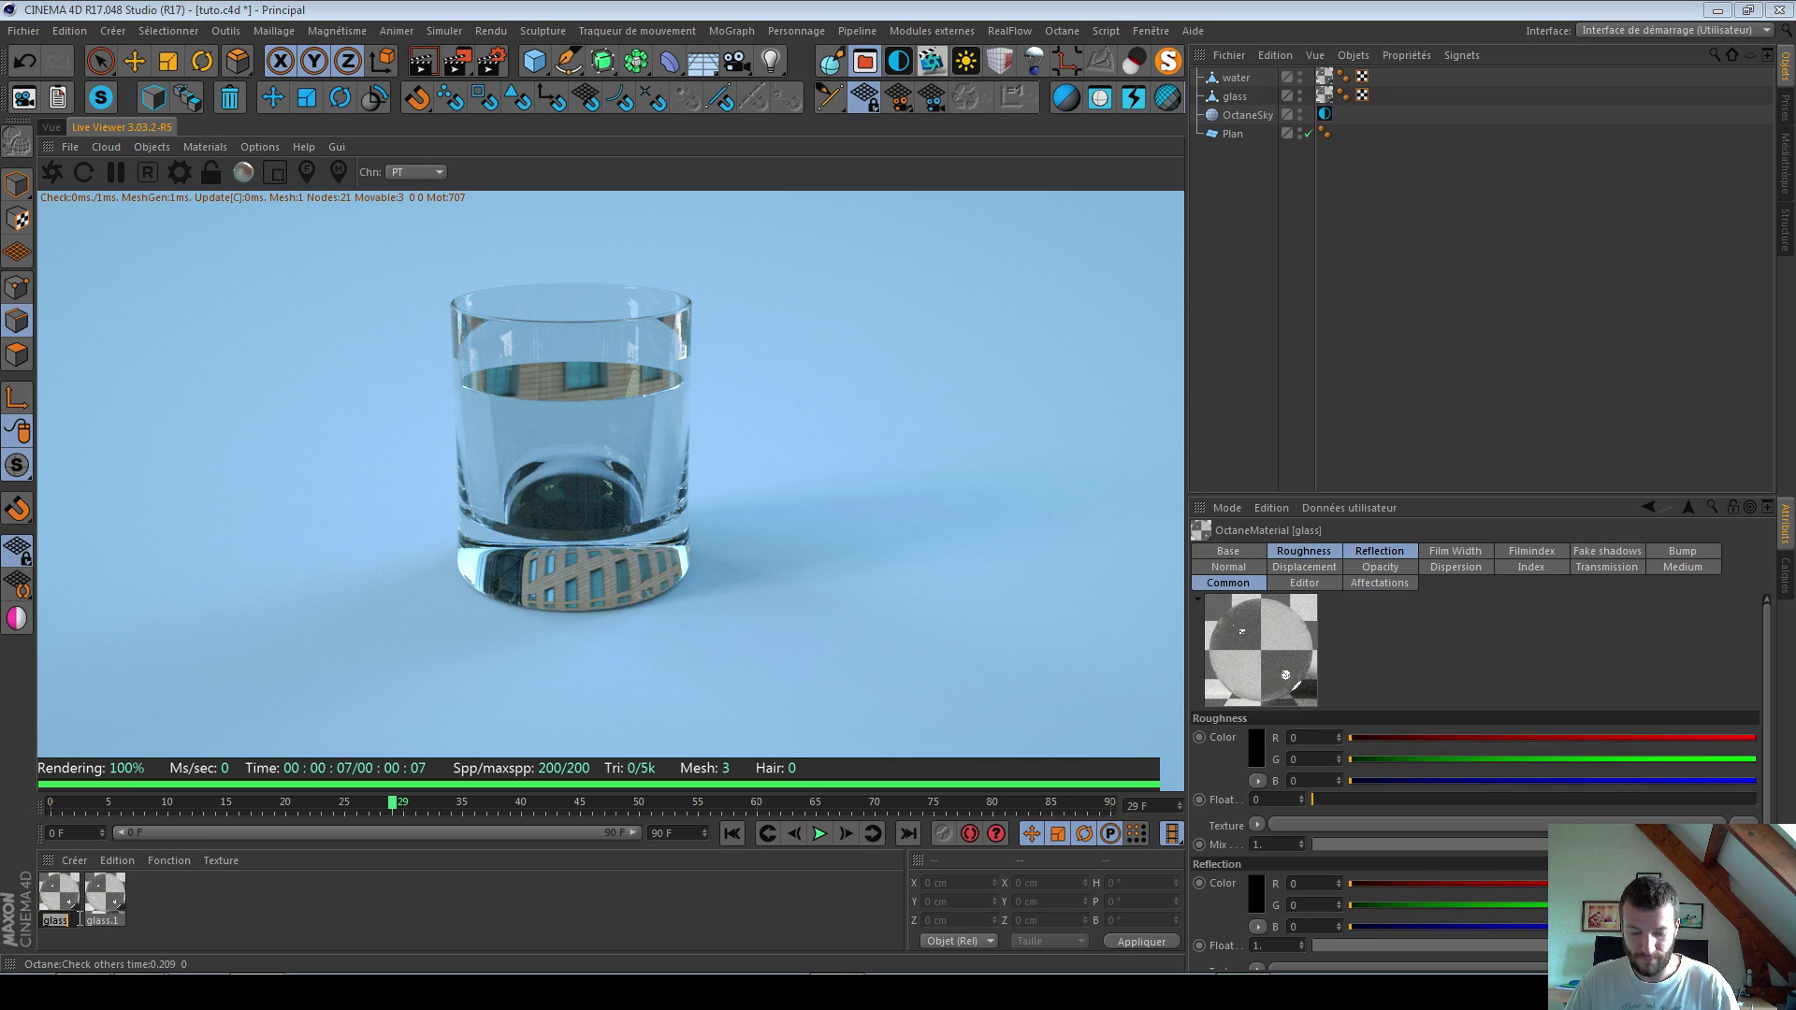
{"action": "type", "text": "water"}
{"action": "key", "text": "Return"}
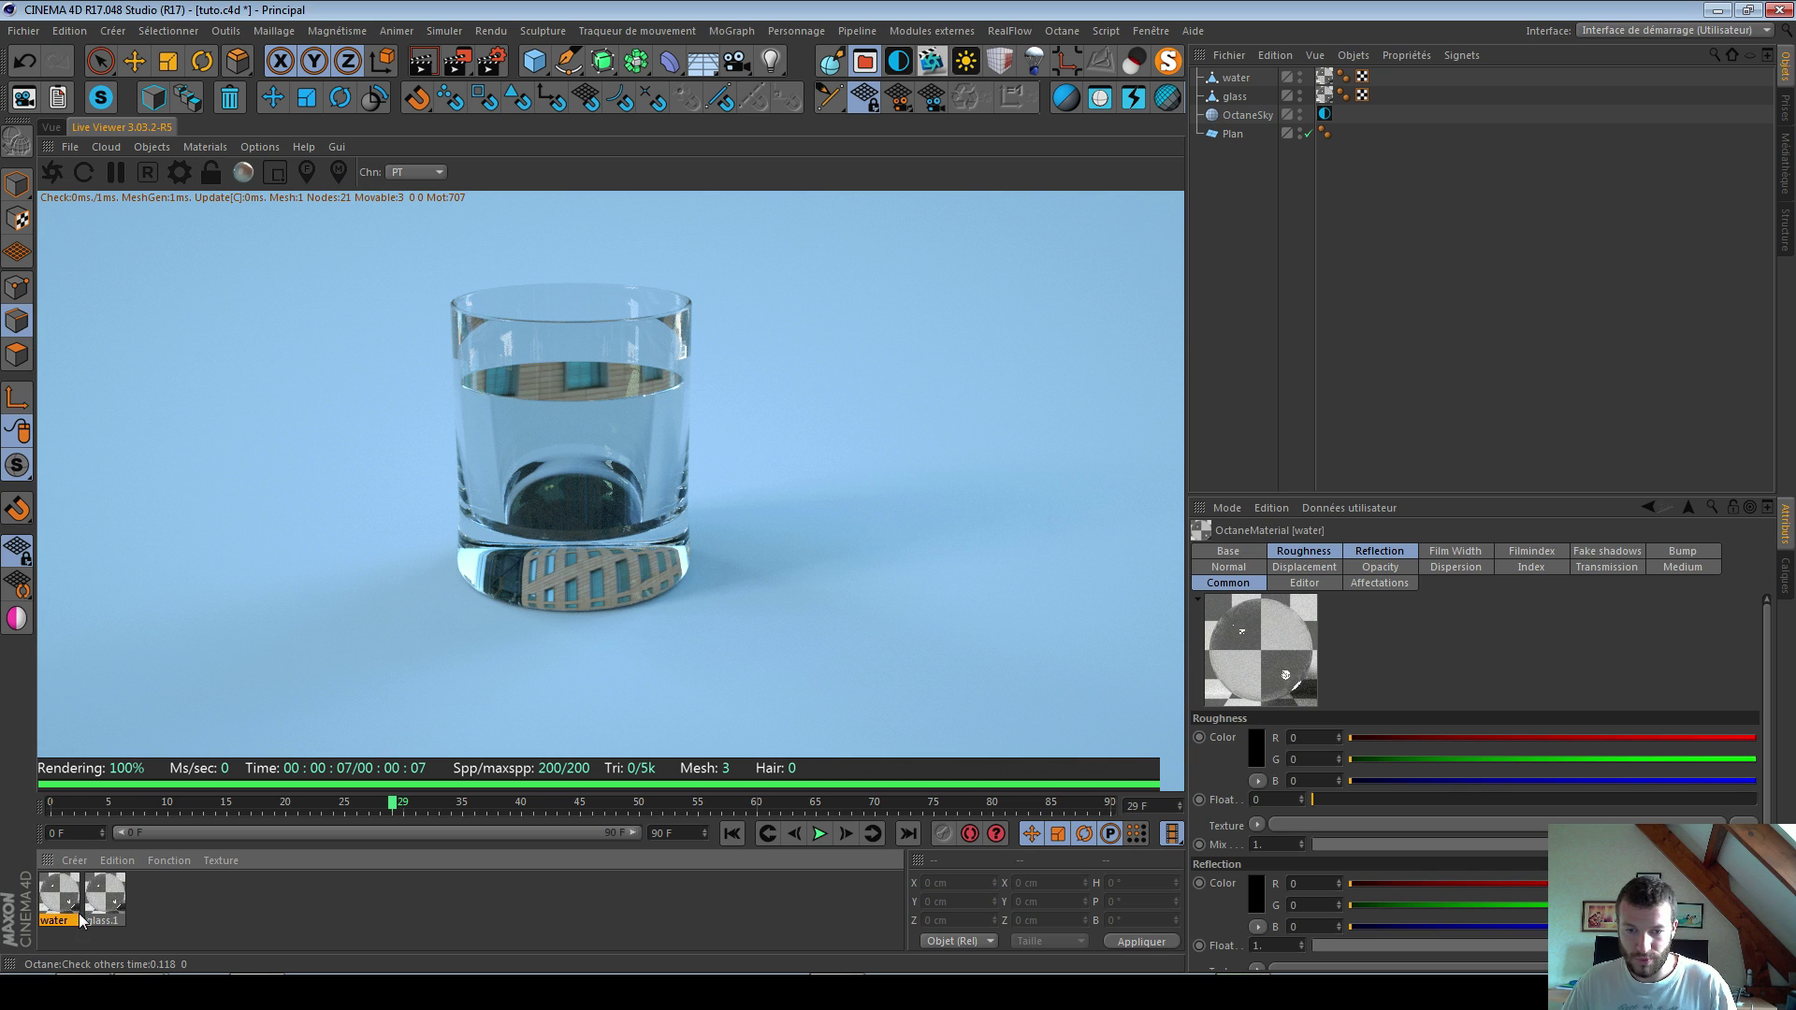
Step: Open the glass.1 material for editing and load an Absorption Medium into its Medium channel
{"action": "double_click", "coordinate": [105, 896]}
{"action": "left_click_drag", "start_coordinate": [505, 119], "coordinate": [1282, 165]}
{"action": "left_click", "coordinate": [1382, 584]}
{"action": "scroll", "coordinate": [1020, 590], "scroll_direction": "down", "scroll_amount": 1}
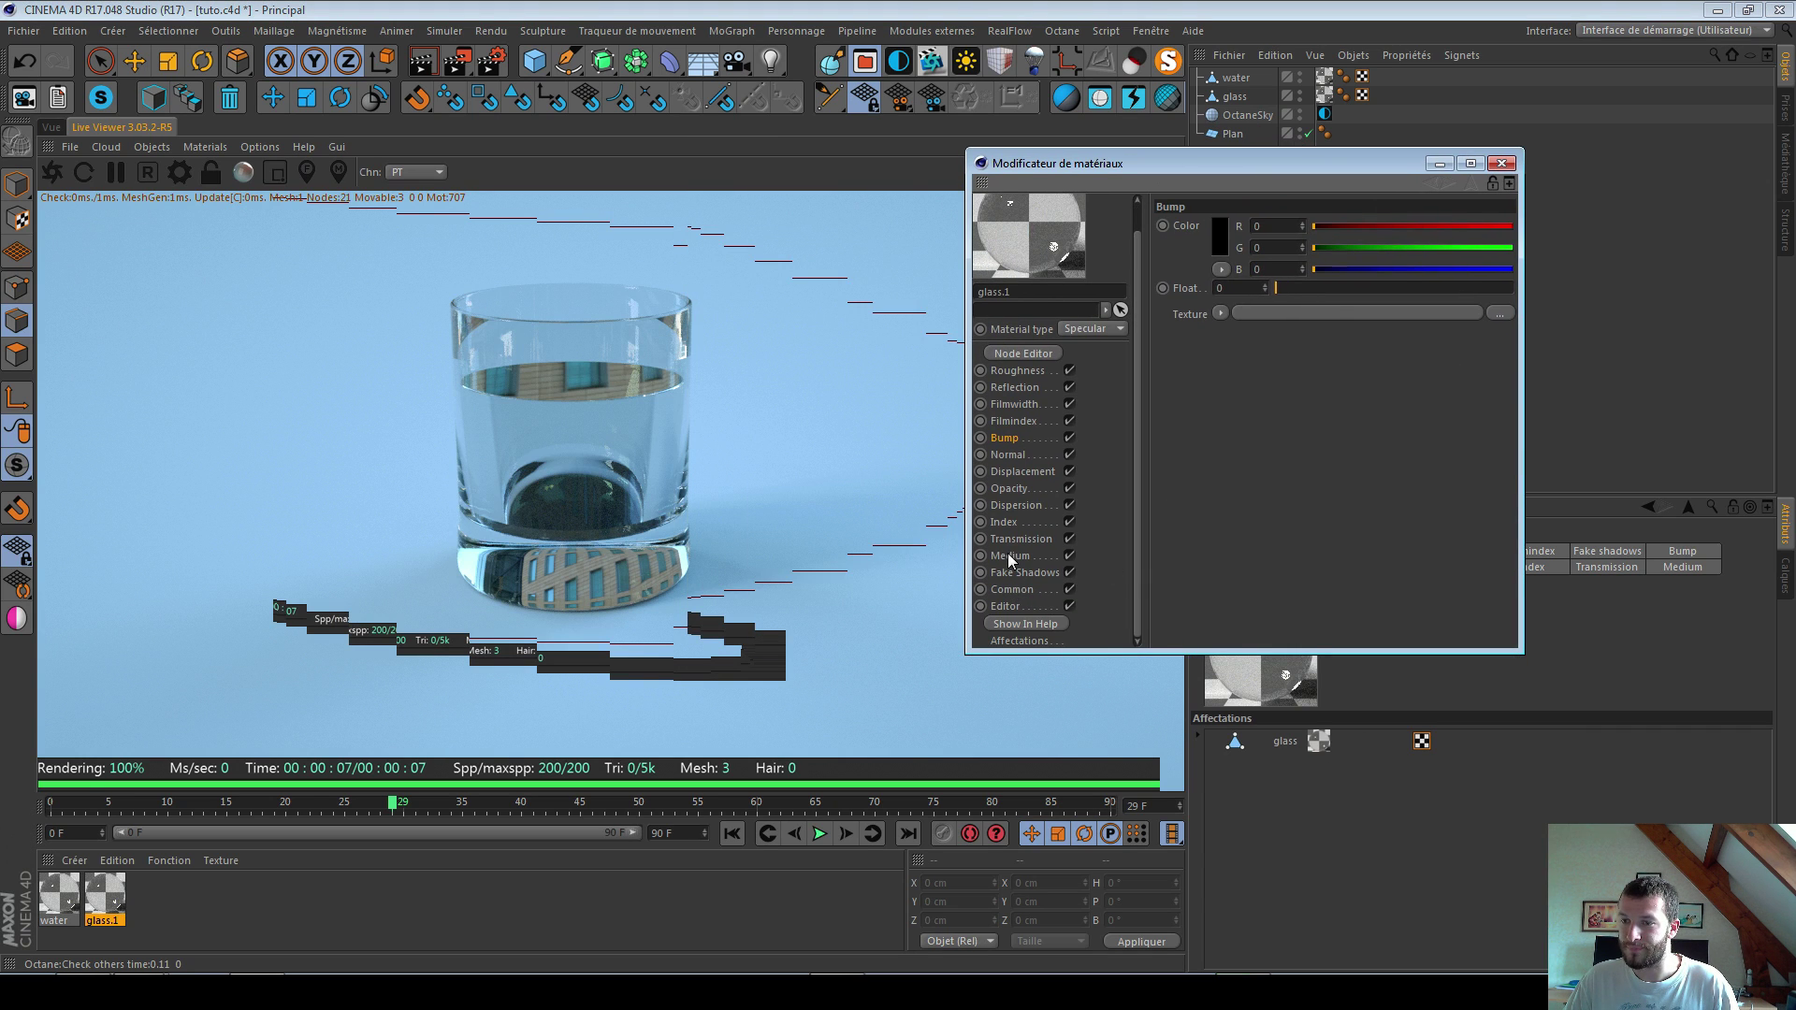
{"action": "left_click", "coordinate": [1011, 556]}
{"action": "left_click", "coordinate": [1221, 226]}
{"action": "mouse_move", "coordinate": [1321, 596]}
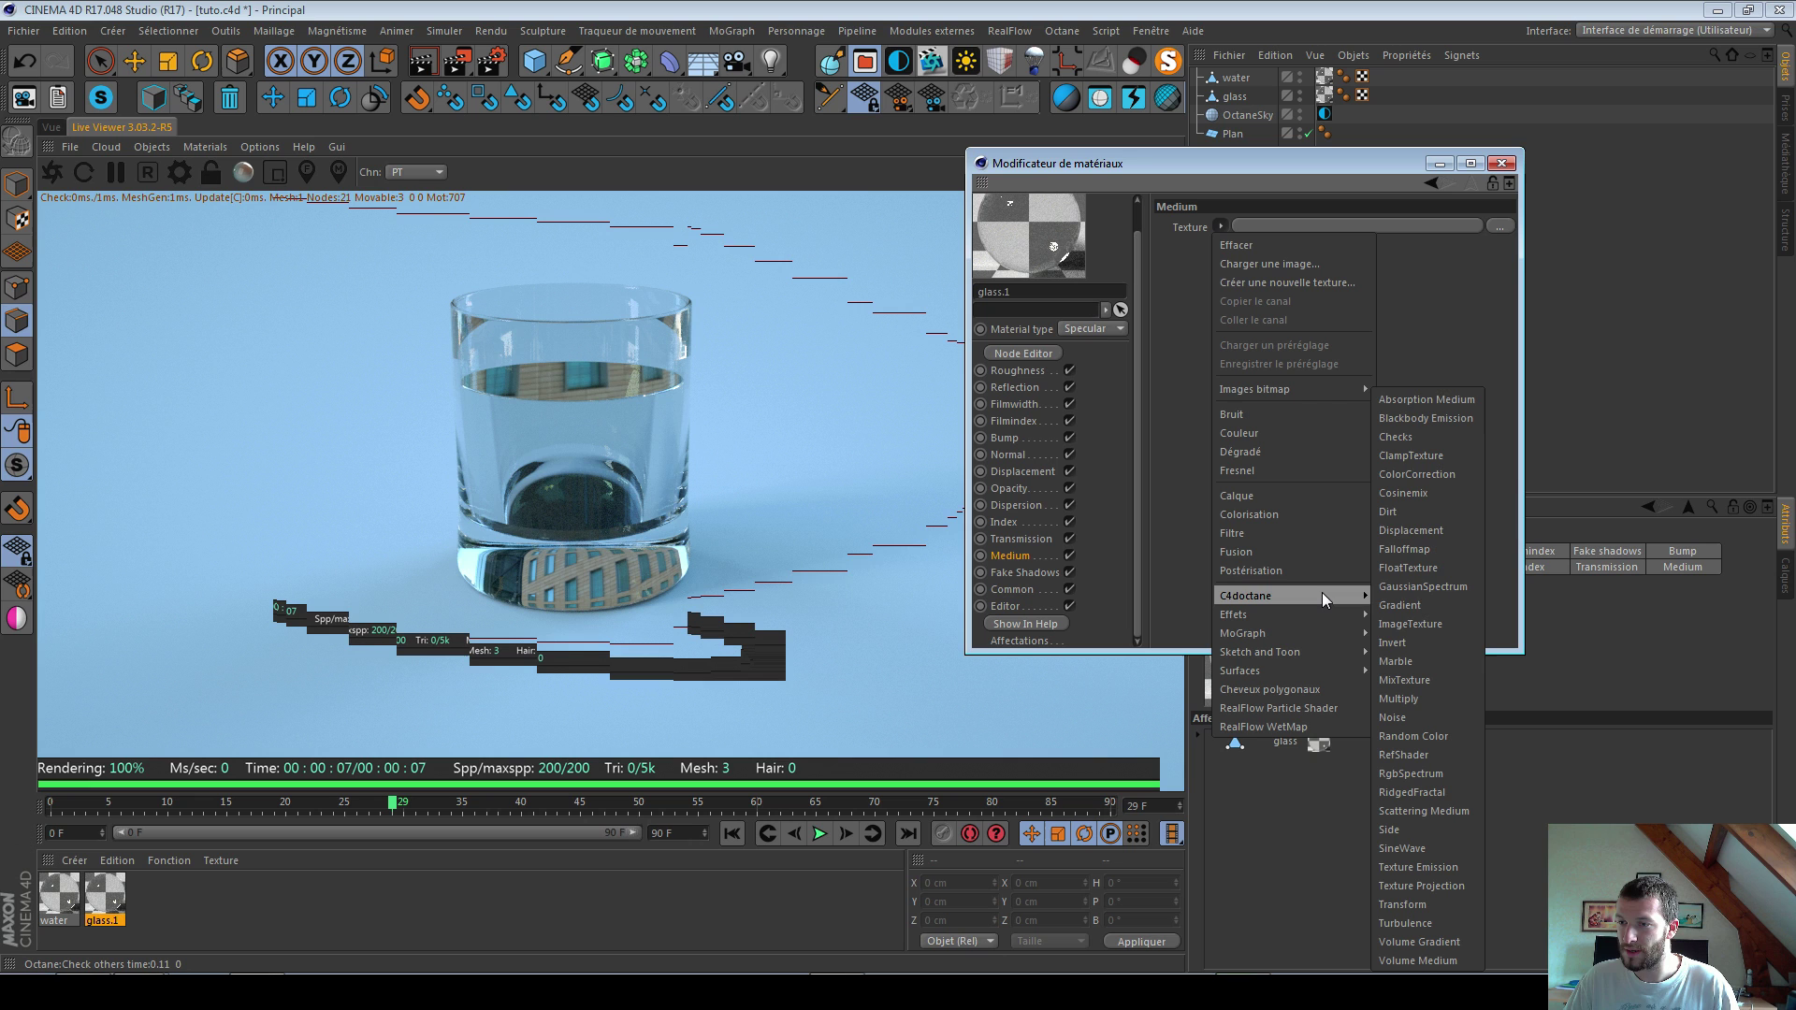
{"action": "left_click", "coordinate": [1429, 400]}
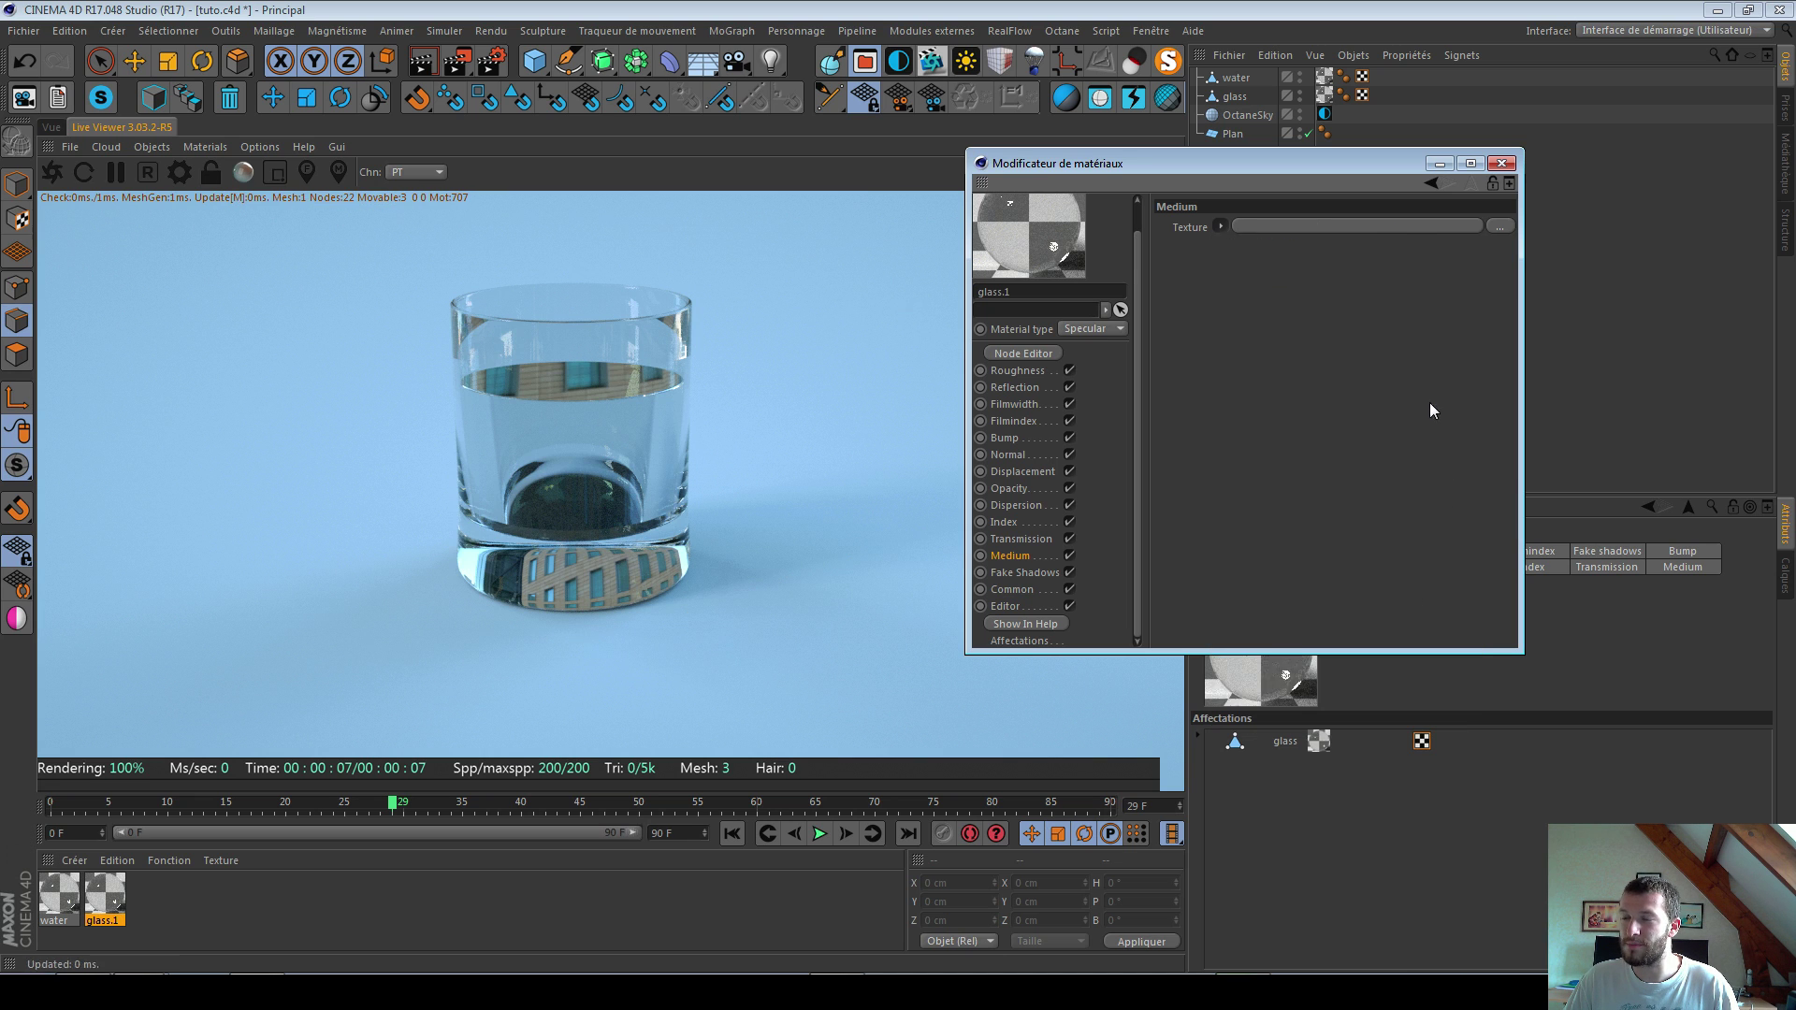
Step: Load an RgbSpectrum texture as the absorption of the glass material's medium and open its color settings
{"action": "left_click_drag", "start_coordinate": [1281, 180], "coordinate": [1304, 256]}
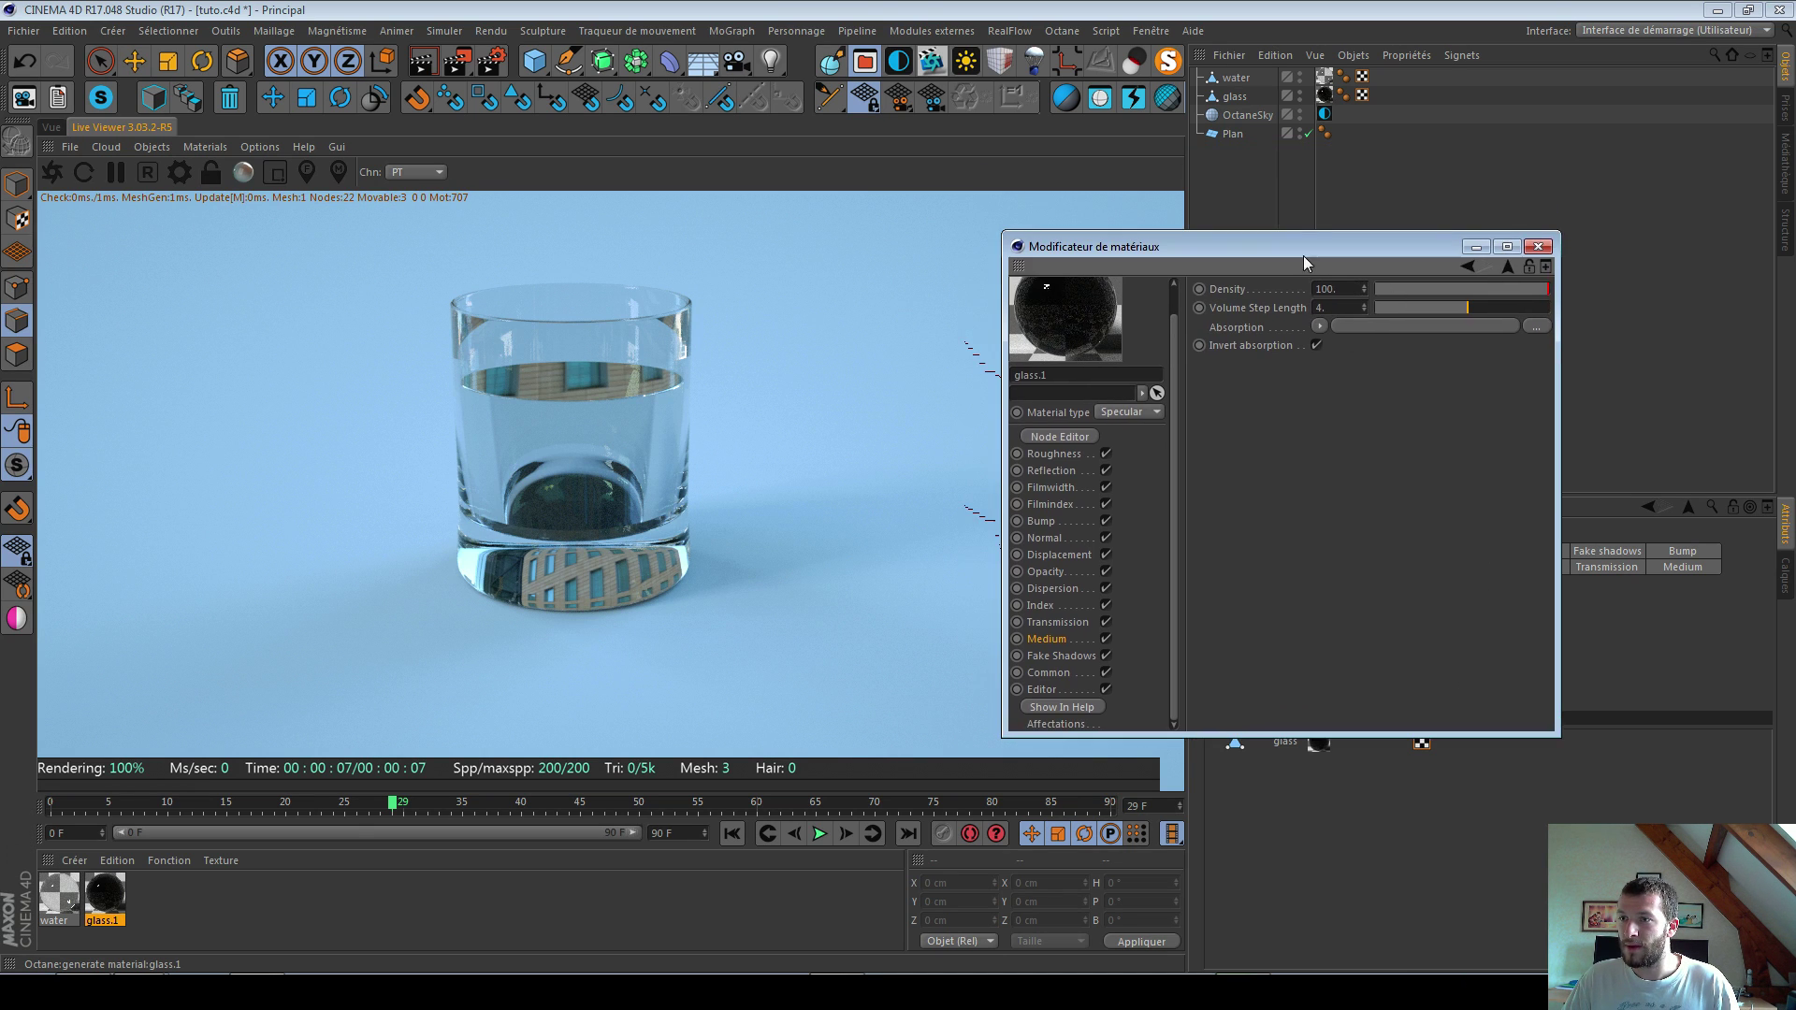
{"action": "left_click", "coordinate": [1318, 327]}
{"action": "mouse_move", "coordinate": [1388, 676]}
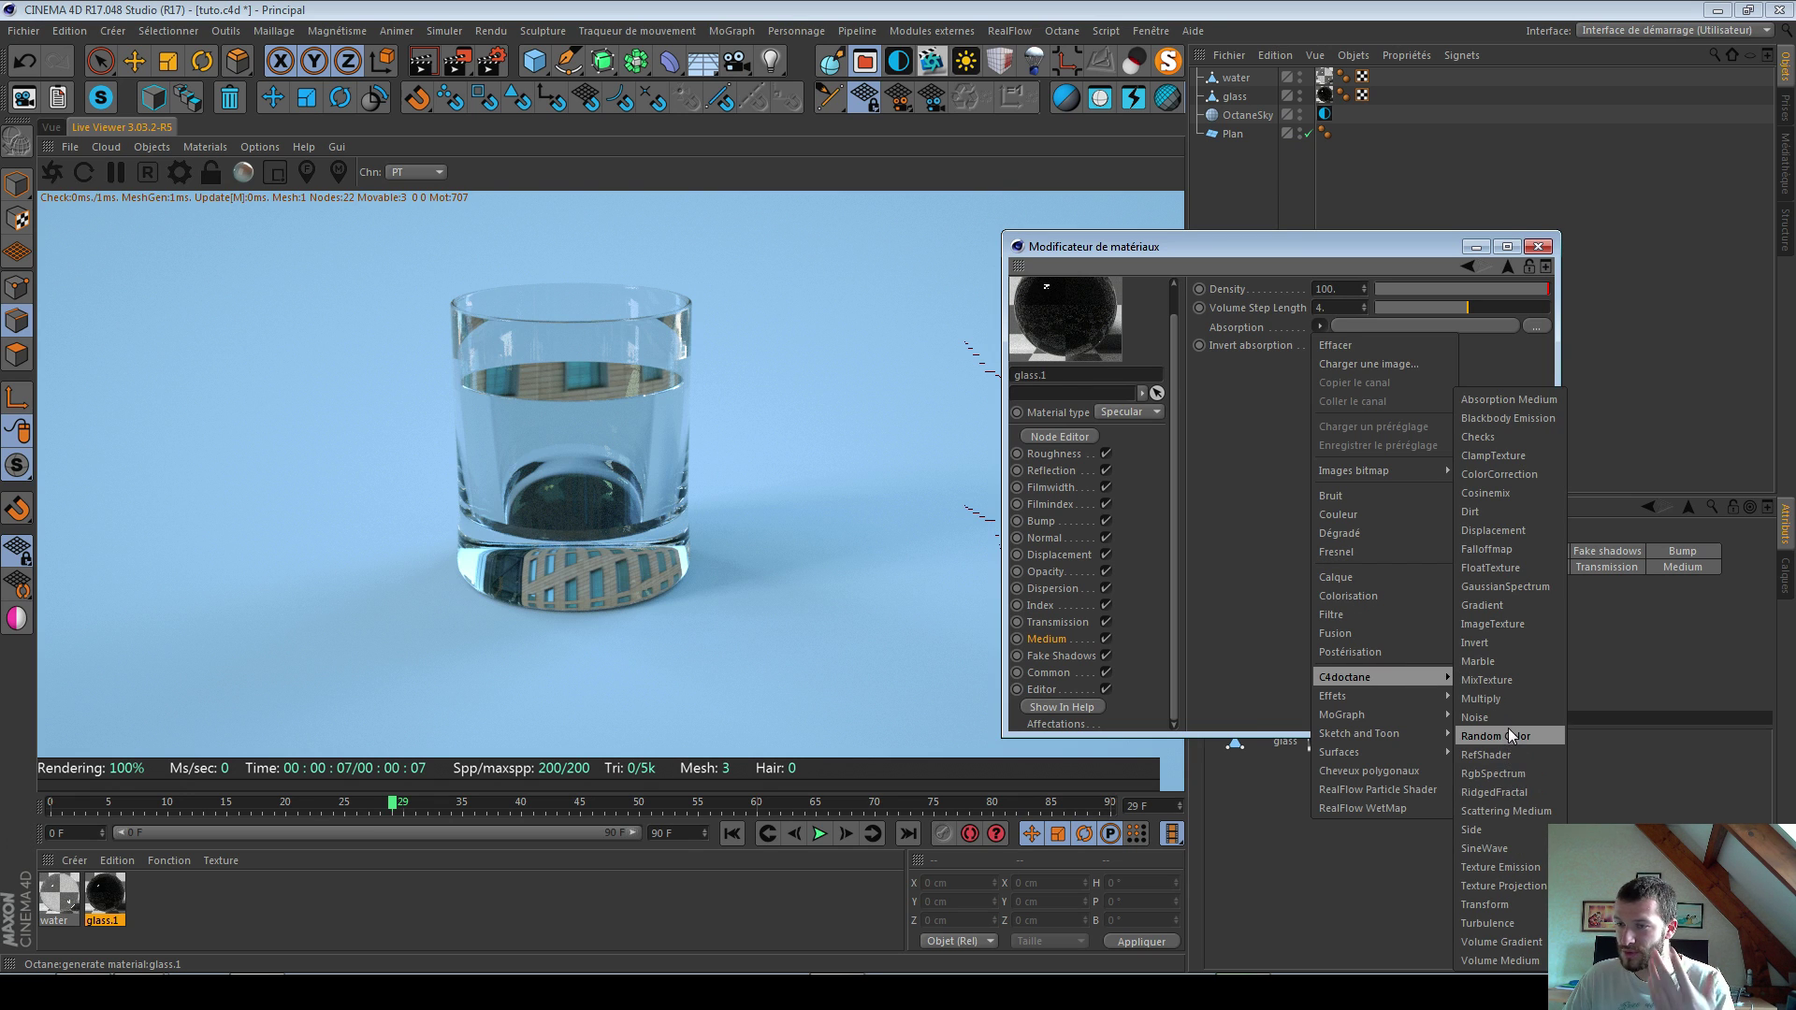
{"action": "left_click", "coordinate": [1517, 774]}
{"action": "left_click", "coordinate": [1340, 367]}
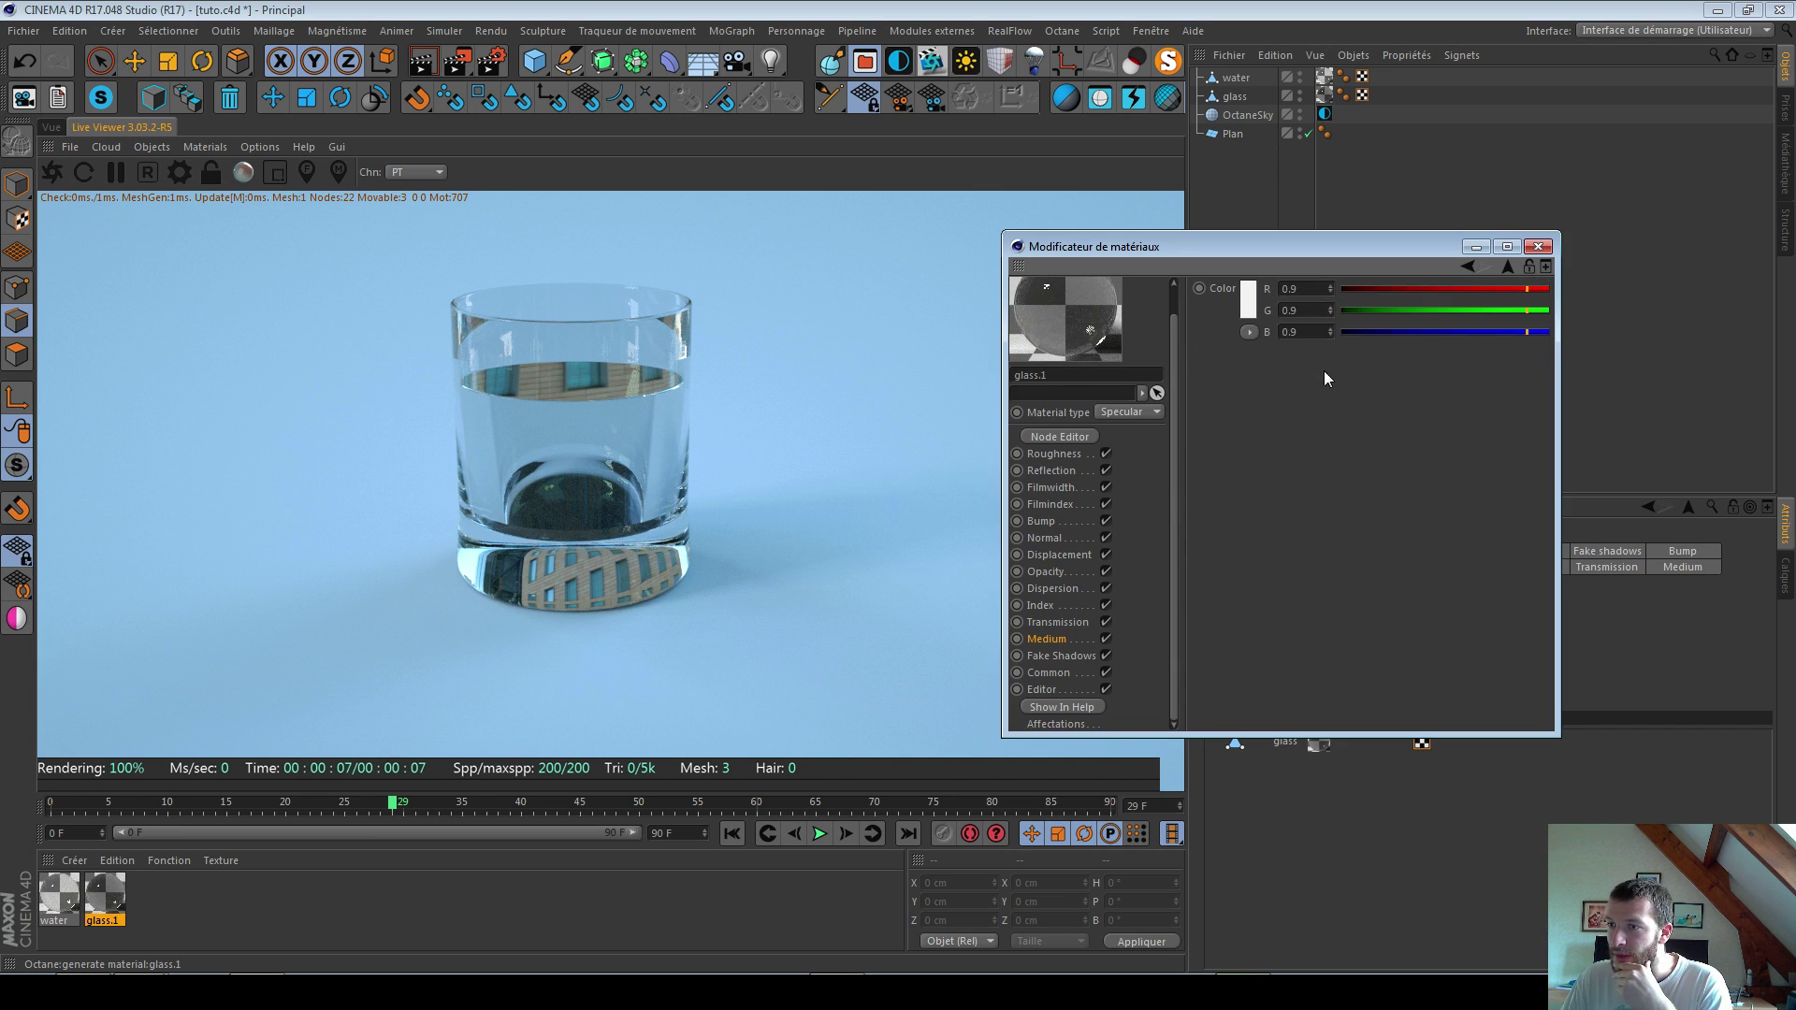
Step: Set the RgbSpectrum absorption color to a fully saturated blue with a hue of 205°
{"action": "left_click", "coordinate": [1244, 295]}
{"action": "left_click", "coordinate": [1300, 295]}
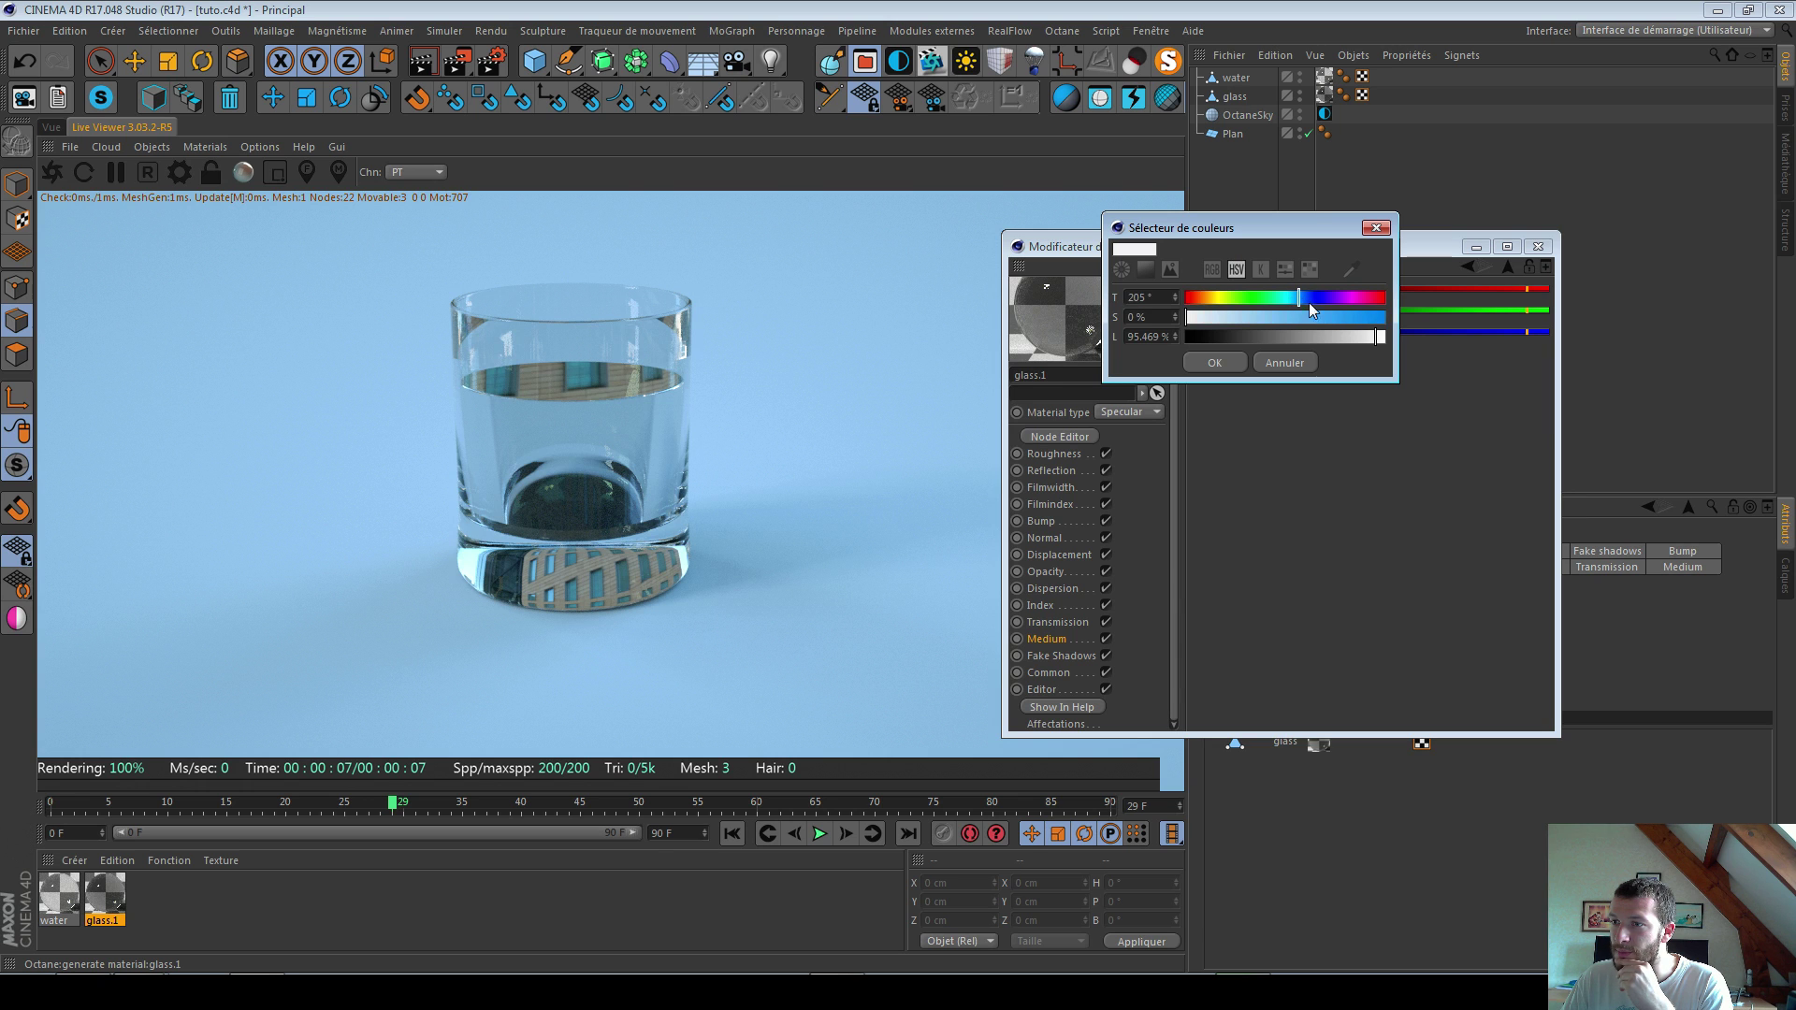
{"action": "left_click_drag", "start_coordinate": [1315, 316], "coordinate": [1400, 325]}
{"action": "left_click", "coordinate": [1229, 365]}
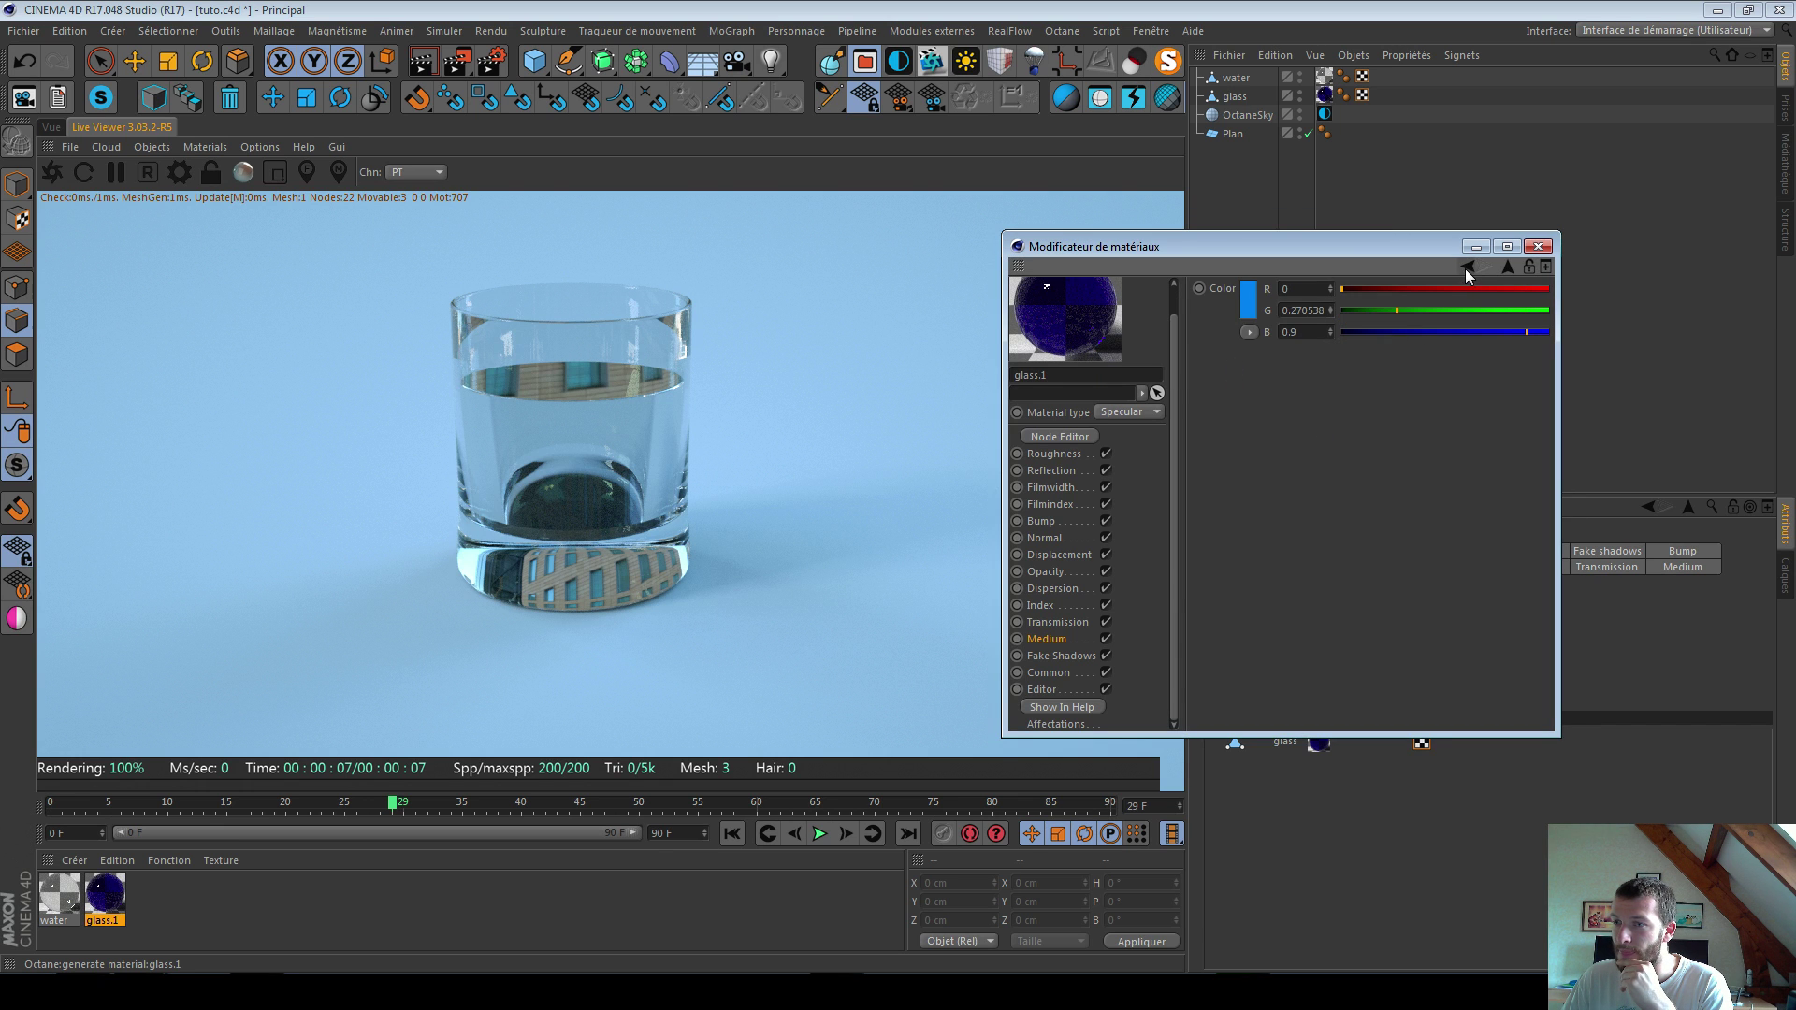
{"action": "left_click", "coordinate": [1465, 268]}
Step: Set the absorption medium's density to 3, check the tinted glass in the Live Viewer, and save the scene
{"action": "left_click", "coordinate": [53, 171]}
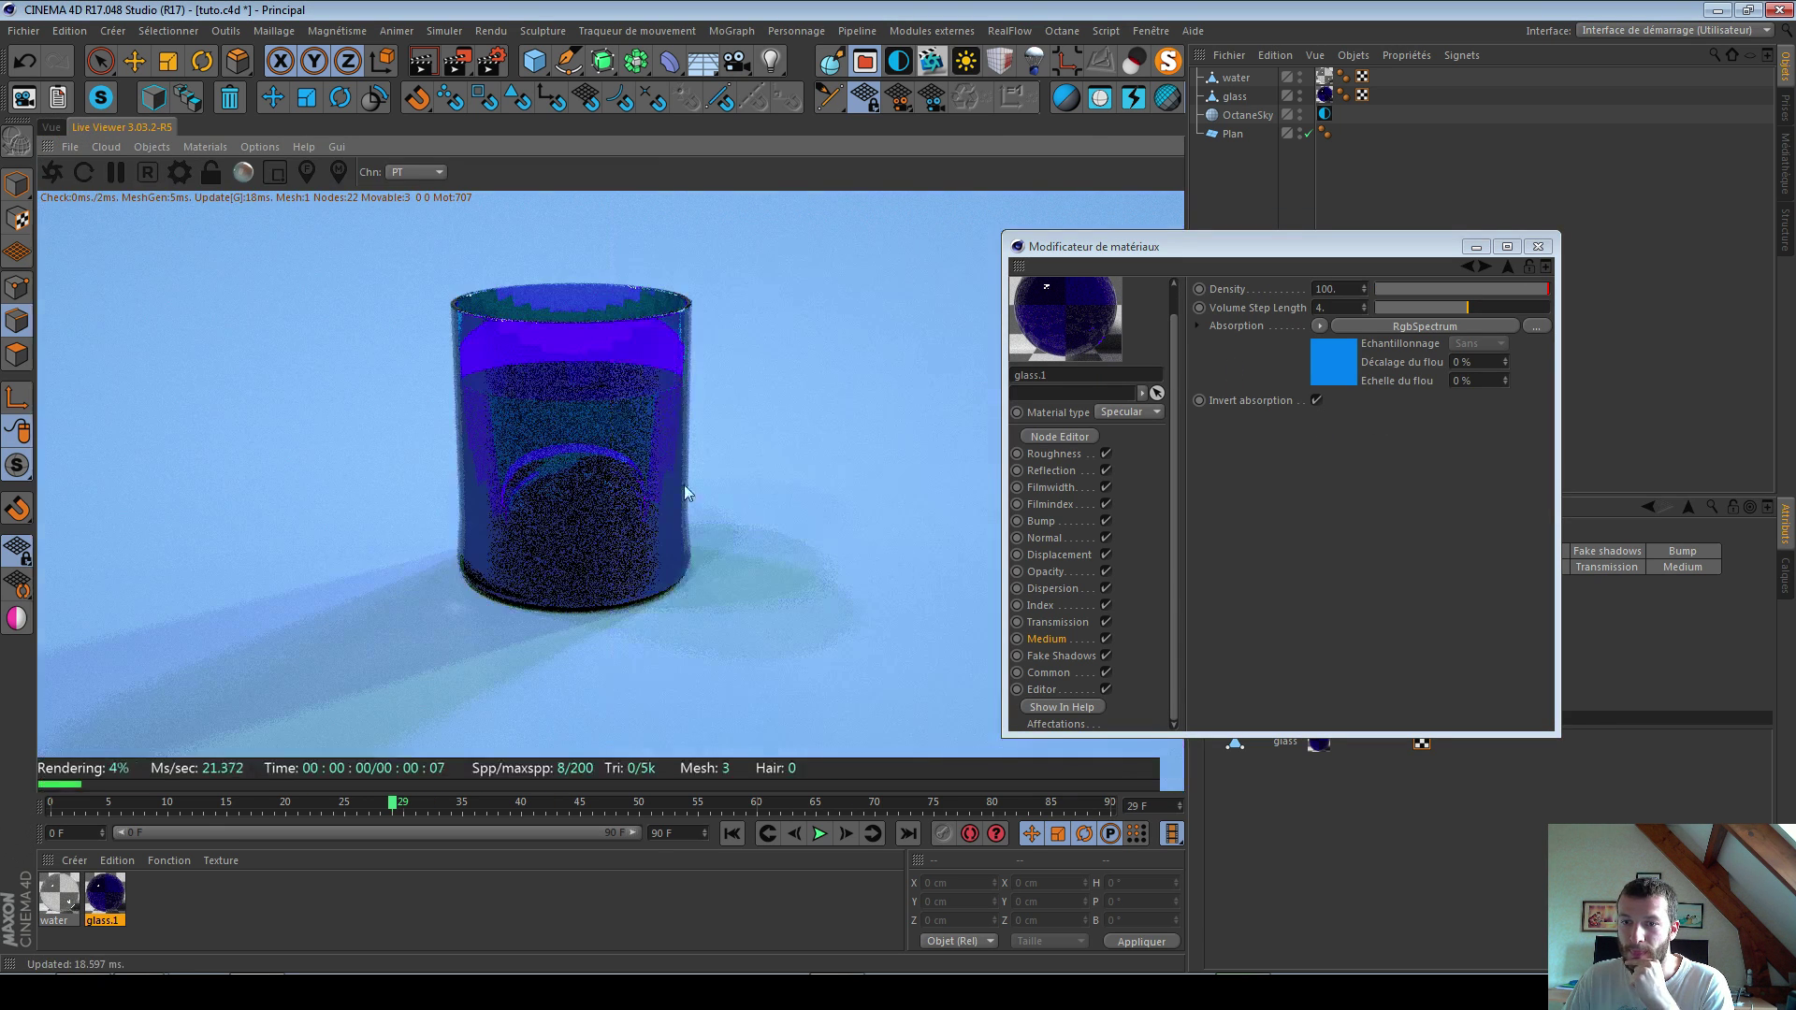
{"action": "left_click", "coordinate": [1340, 290]}
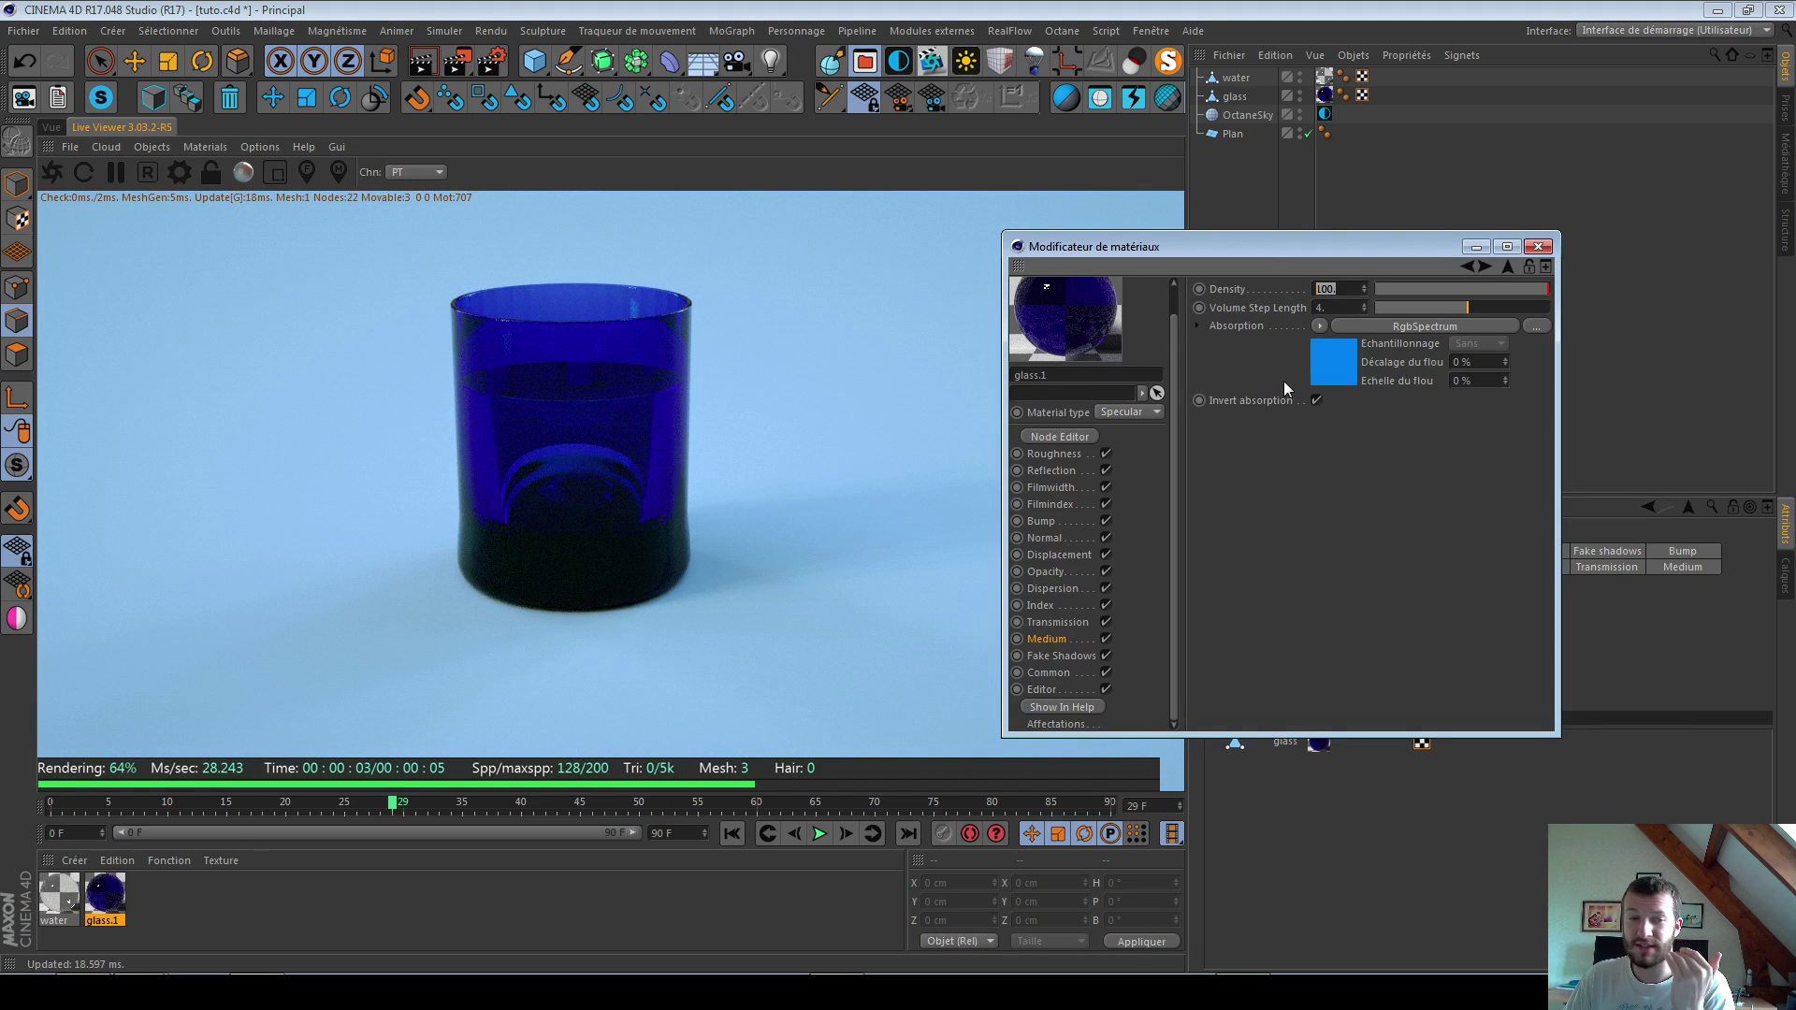
{"action": "type", "text": "3."}
{"action": "key", "text": "Return"}
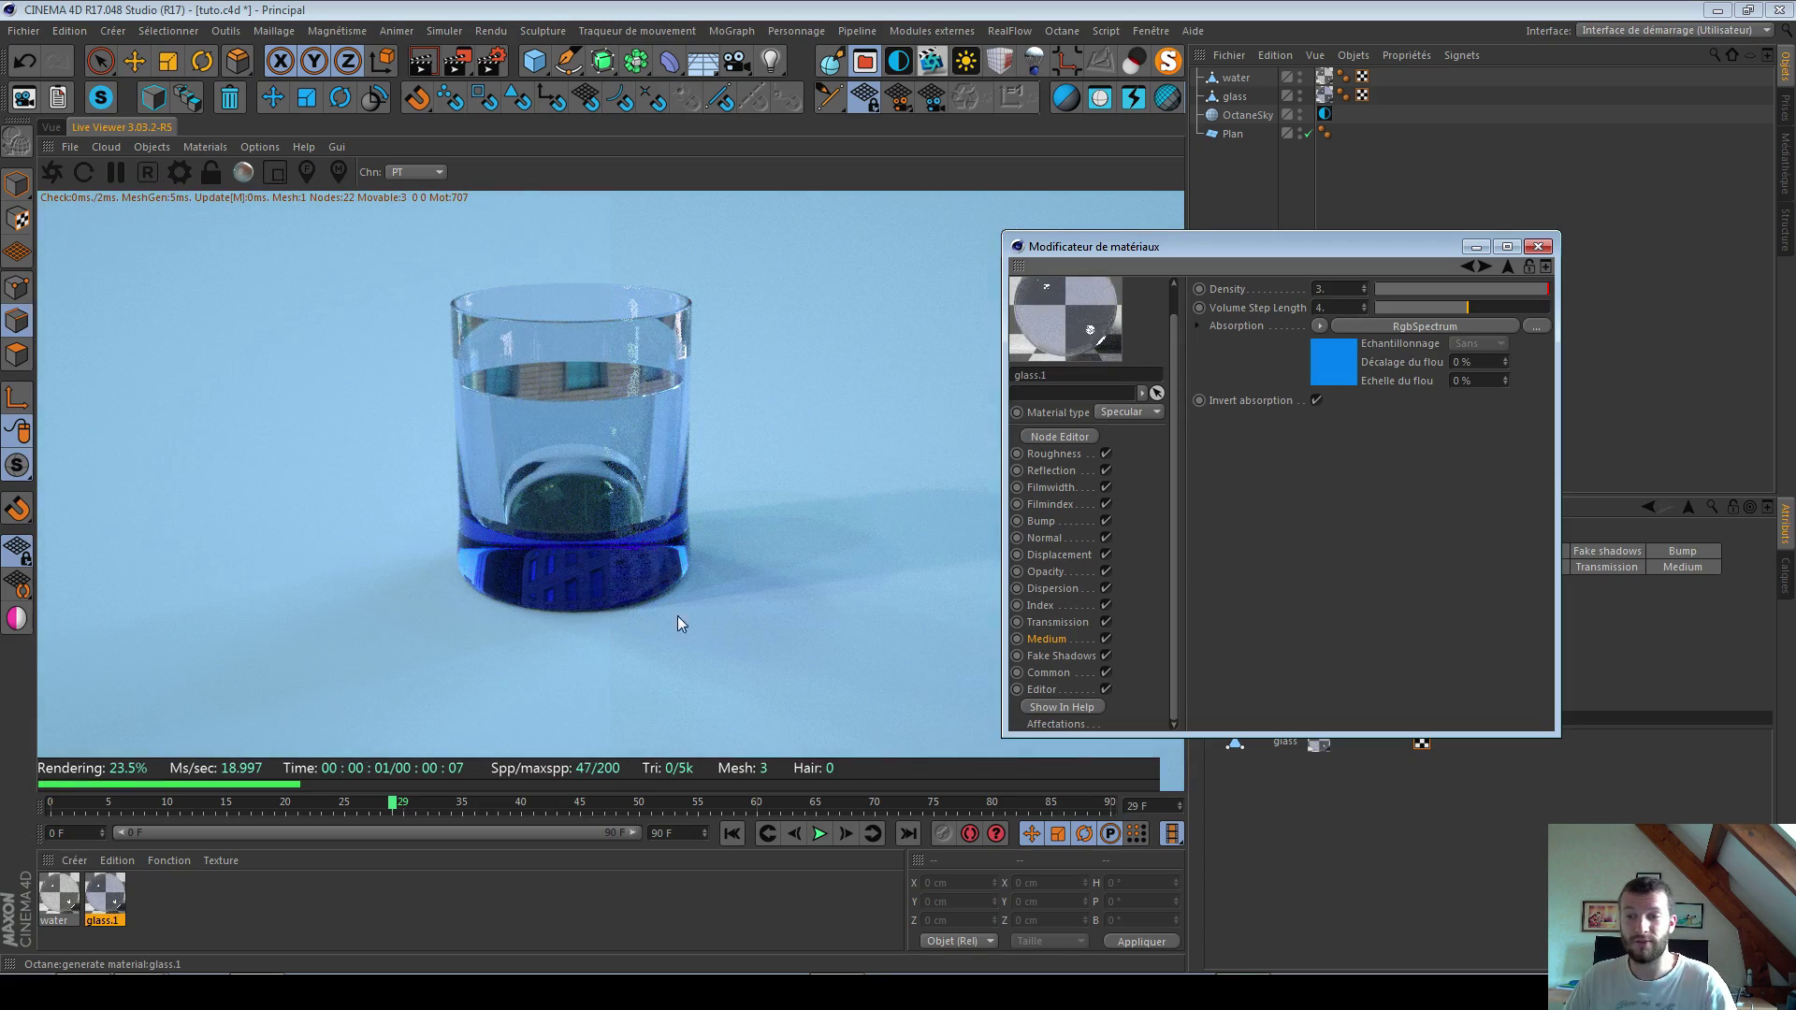
{"action": "left_click_drag", "start_coordinate": [625, 562], "coordinate": [654, 379]}
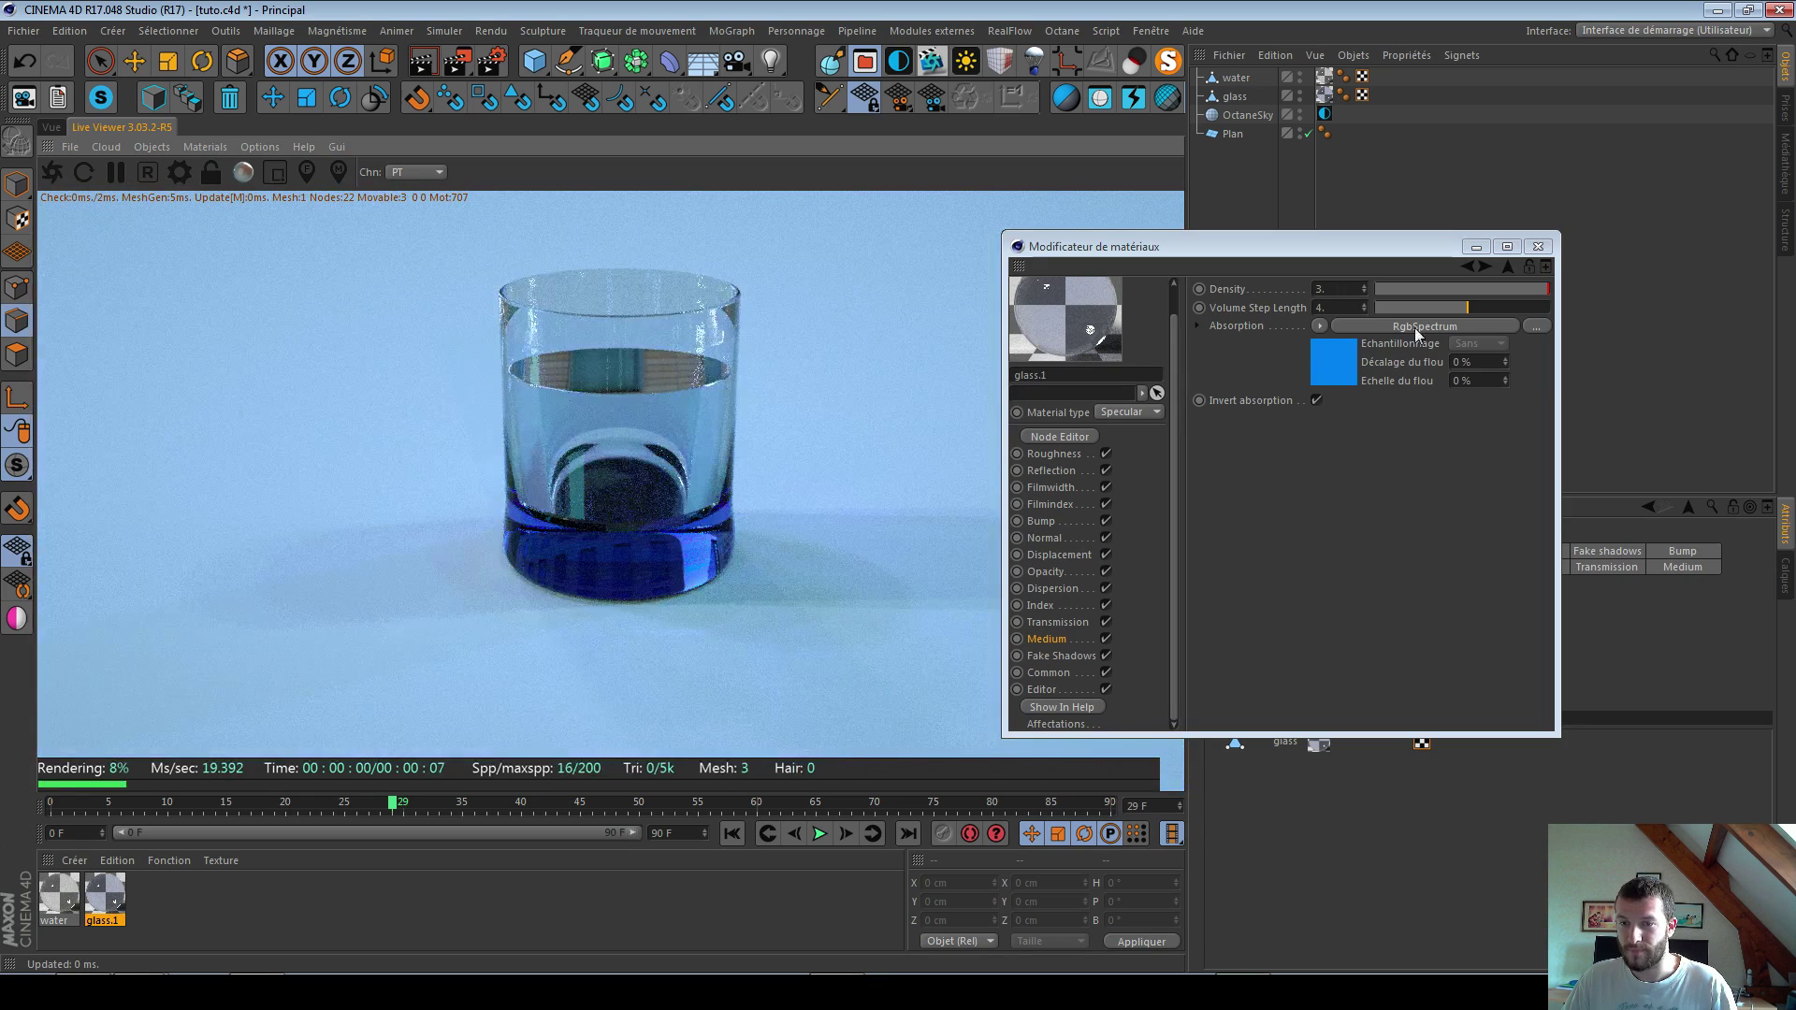
{"action": "left_click", "coordinate": [1538, 246]}
{"action": "key", "text": "ctrl+s"}
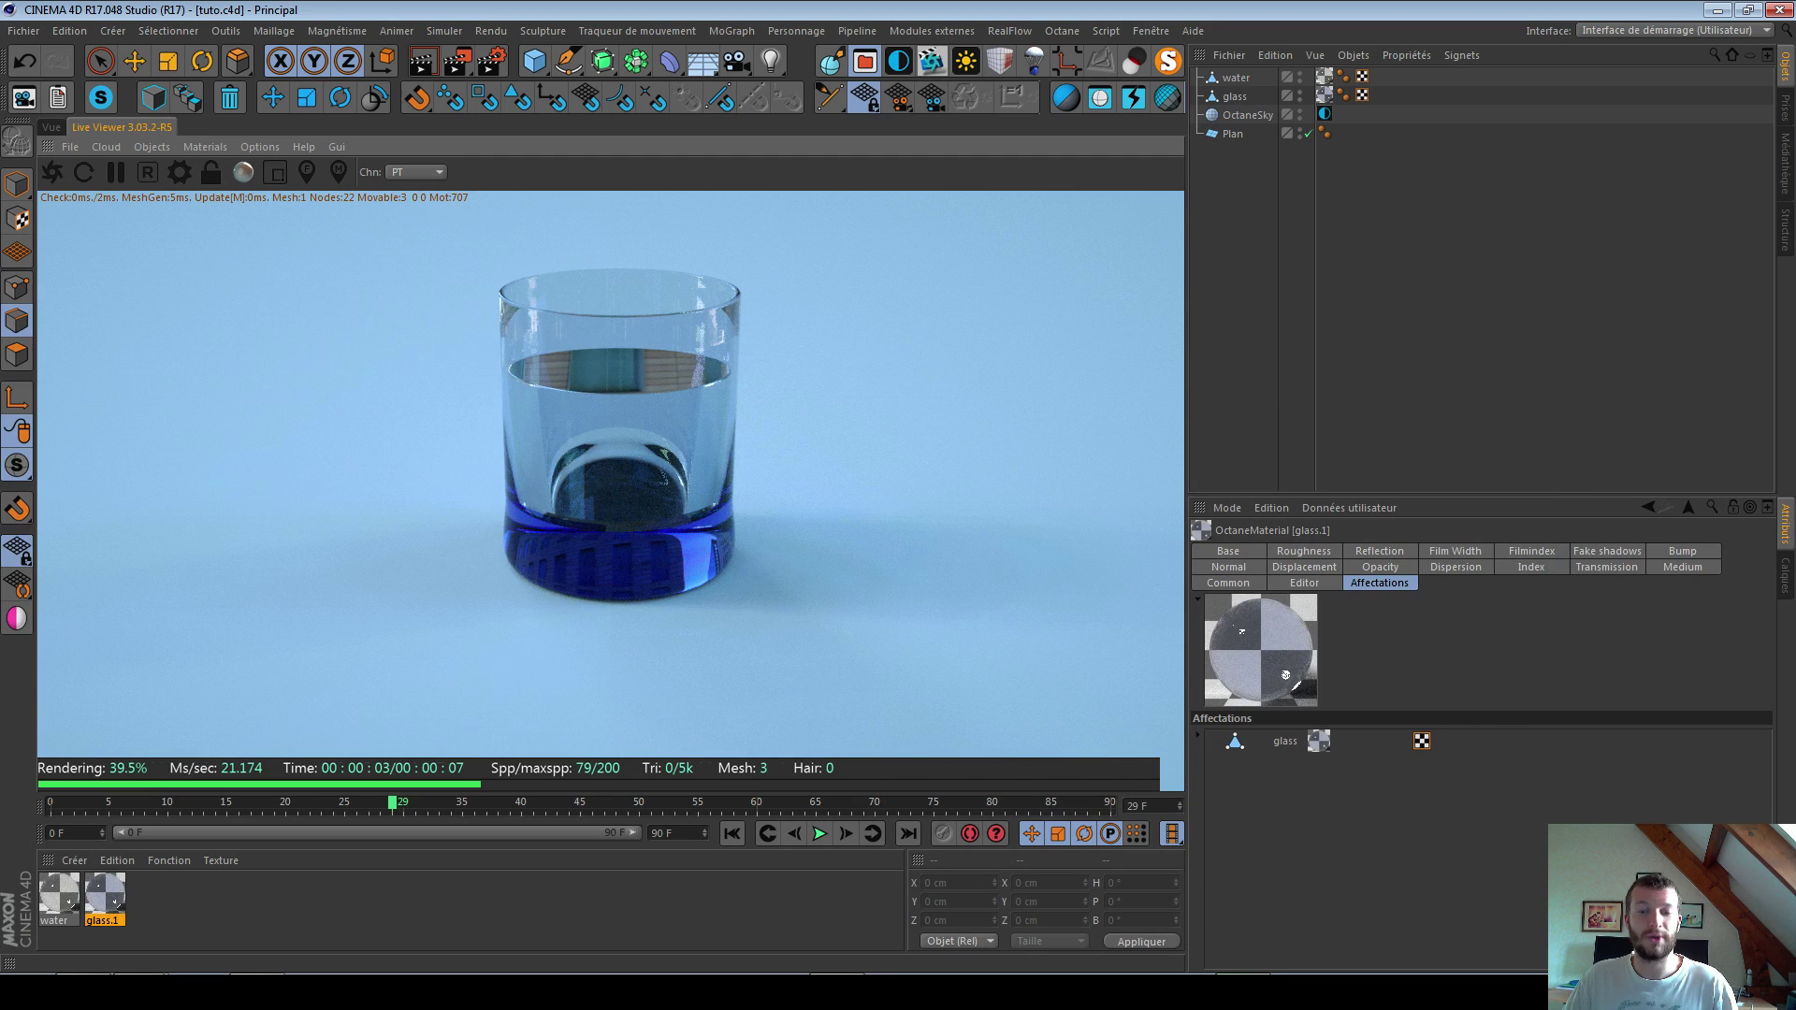
Step: Switch to the web browser, open tuto.com in a new tab, and search its courses for octane
{"action": "key", "text": "alt+Tab"}
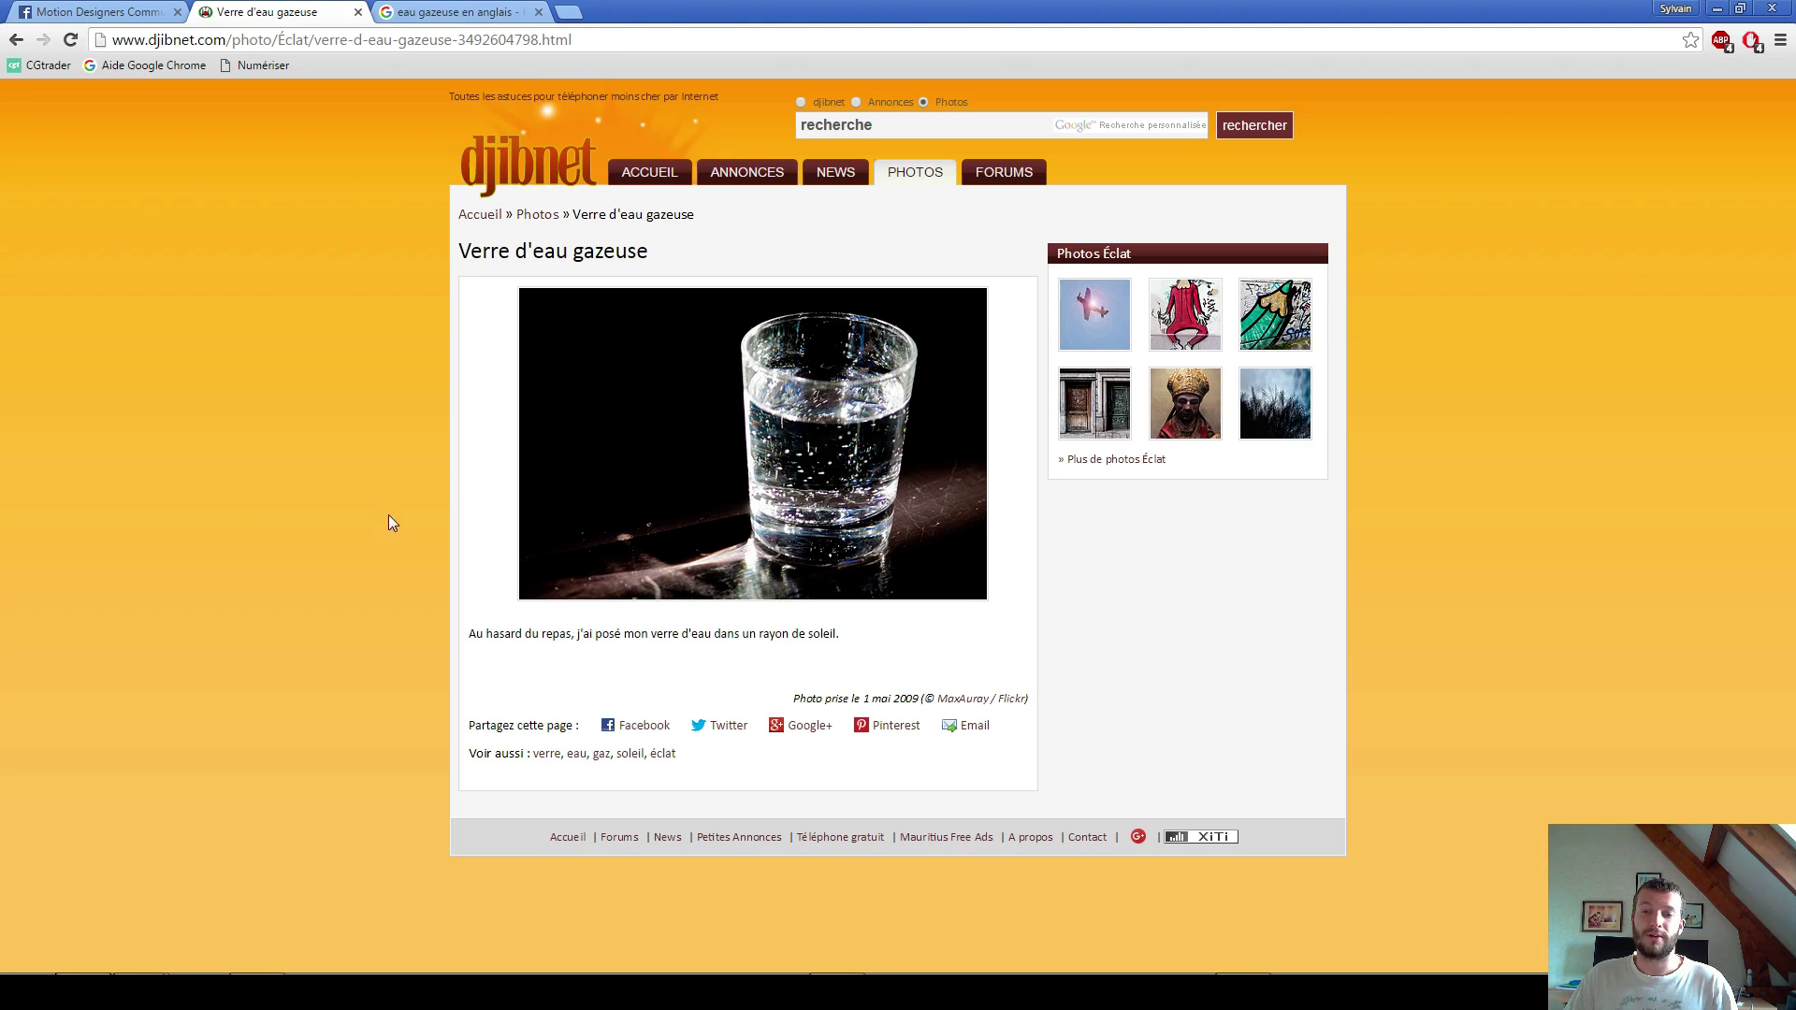
{"action": "left_click", "coordinate": [567, 12]}
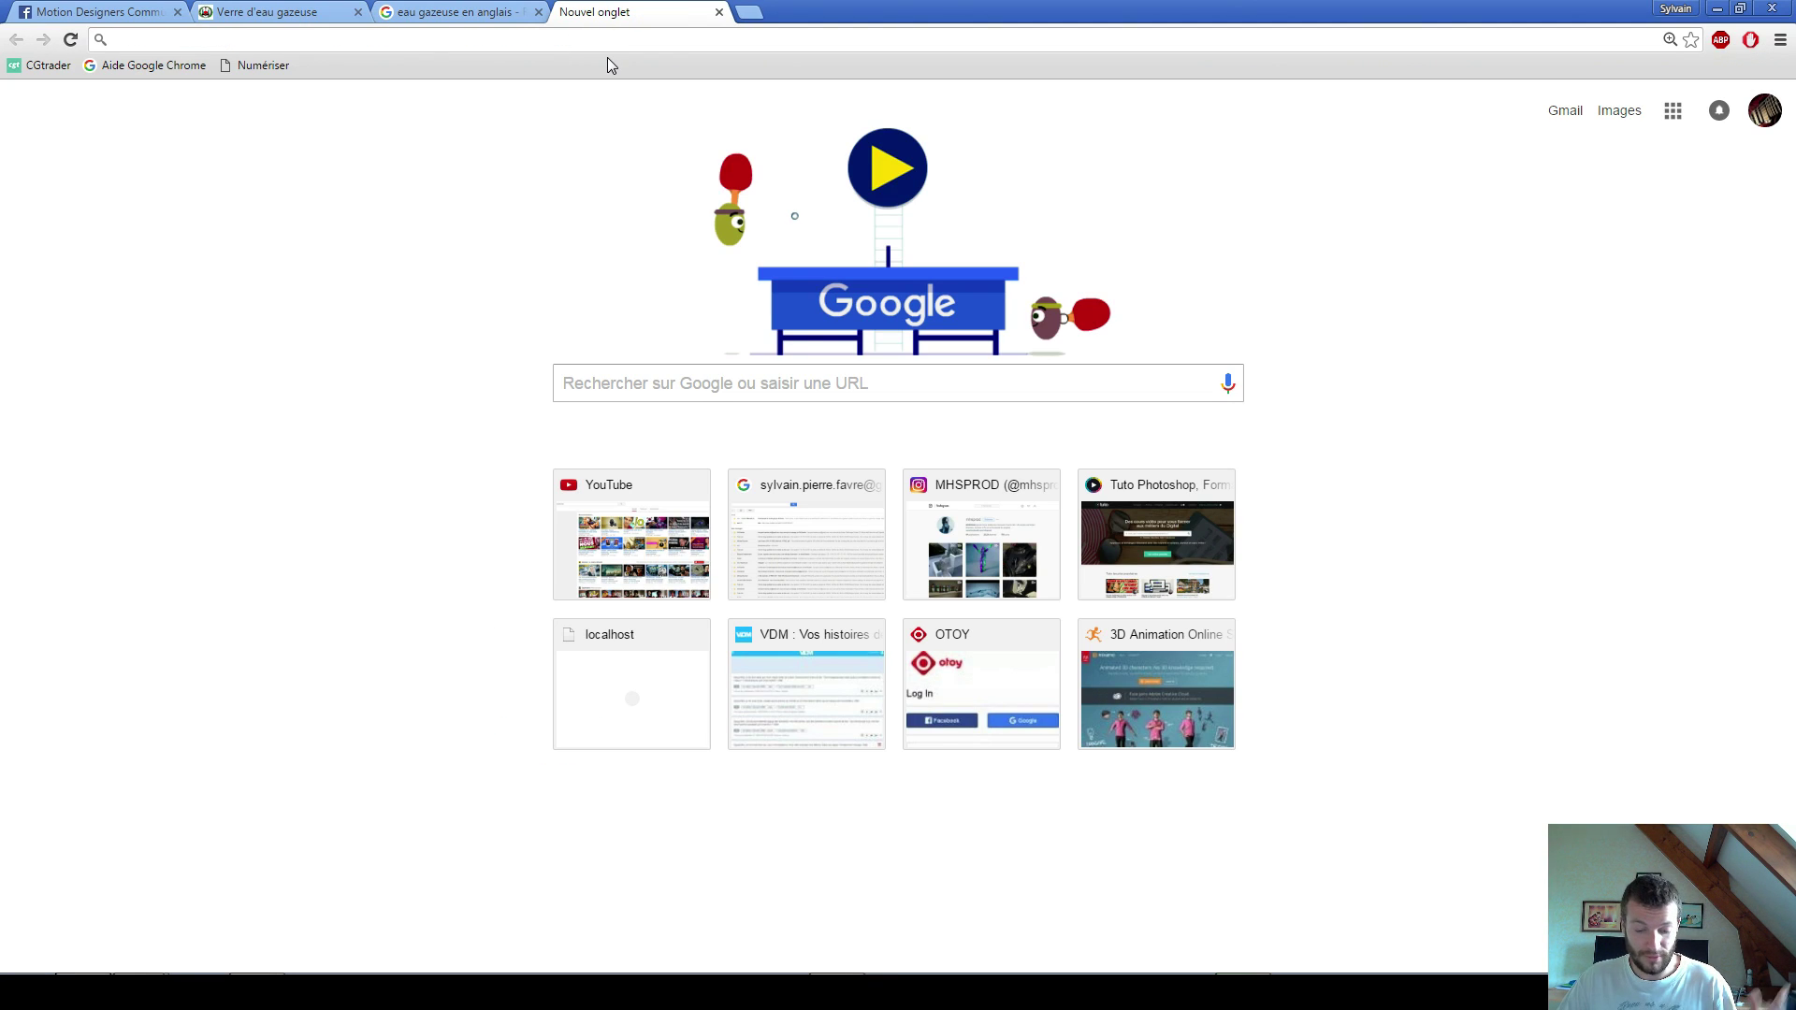
{"action": "type", "text": "tuto.com"}
{"action": "key", "text": "Return"}
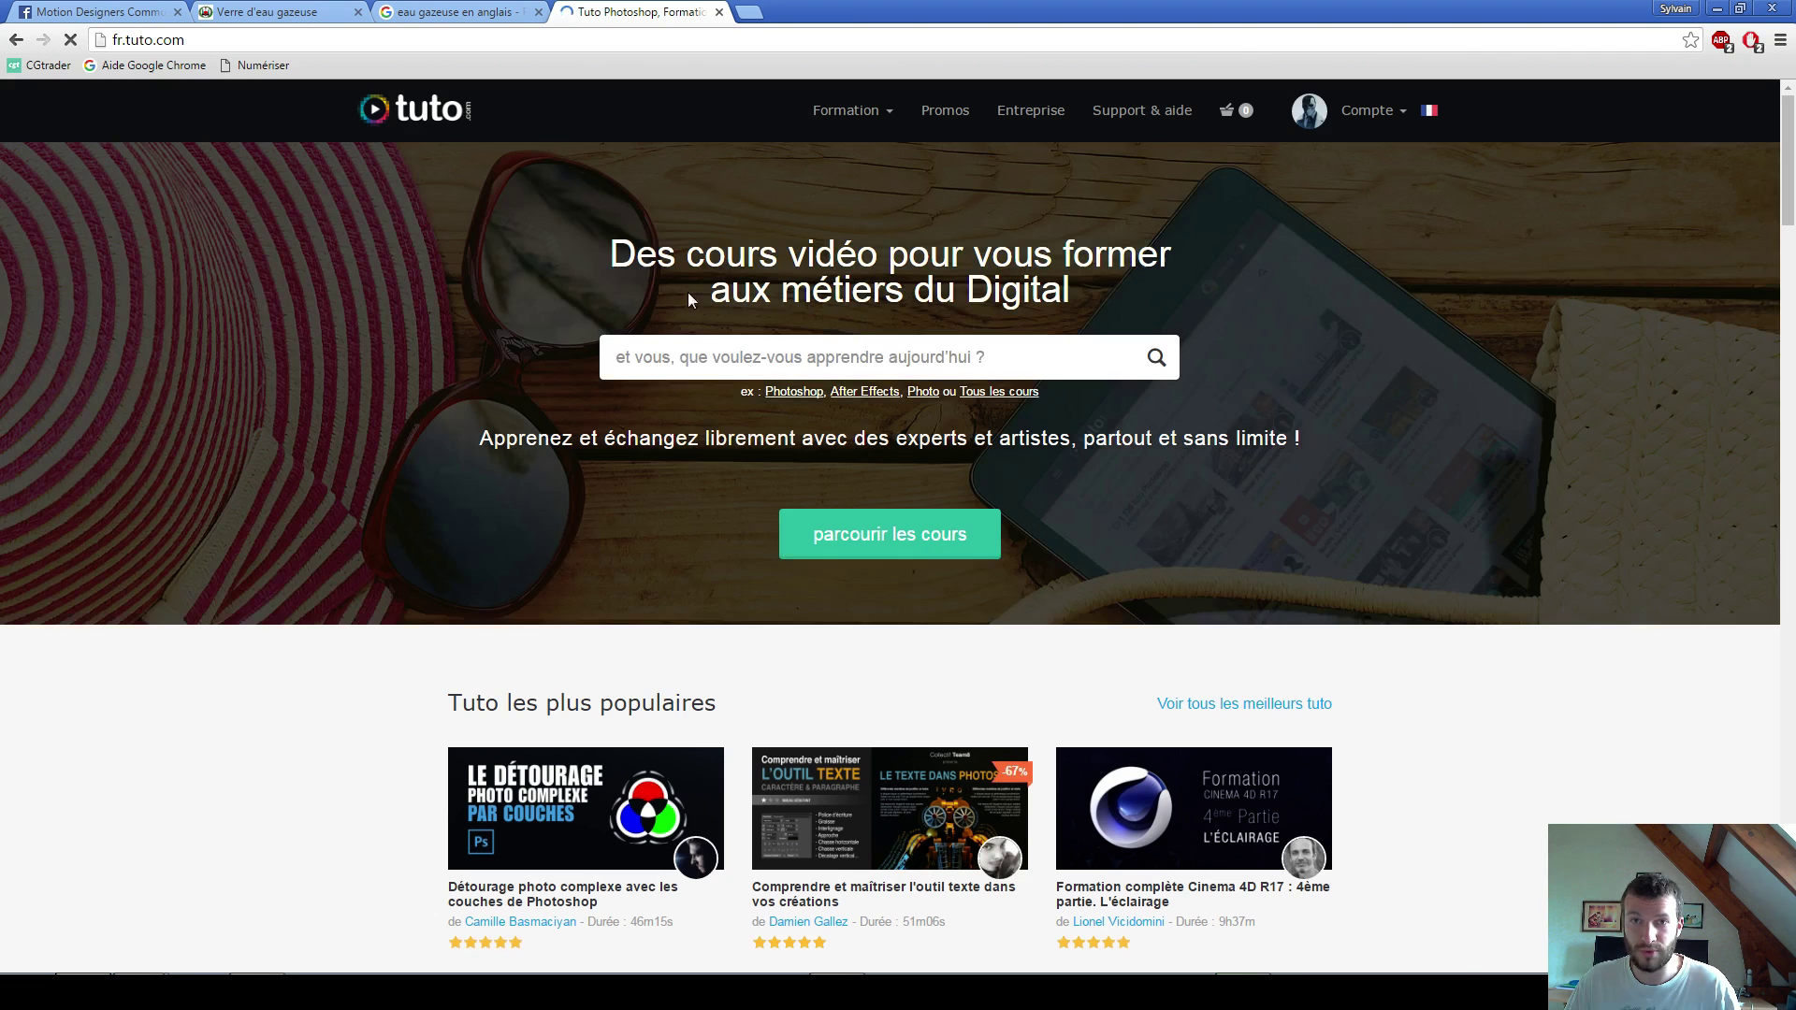
{"action": "left_click", "coordinate": [891, 358]}
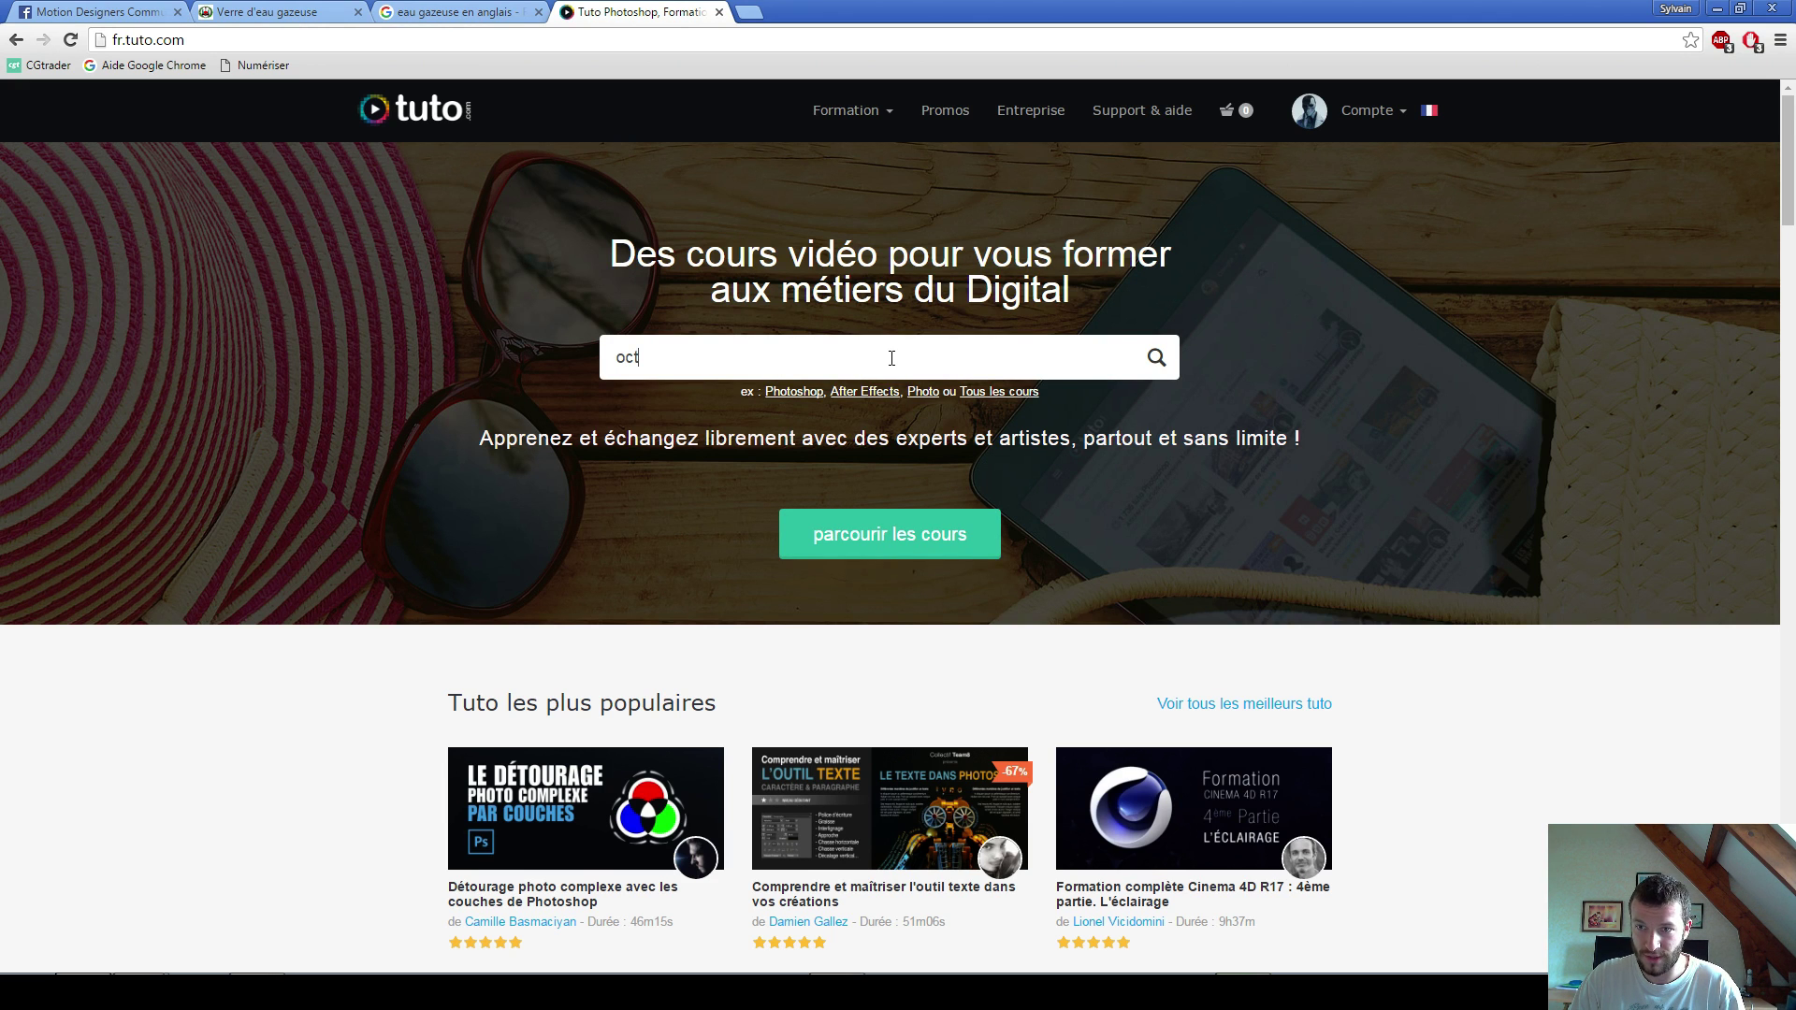
{"action": "type", "text": "octane"}
{"action": "key", "text": "Return"}
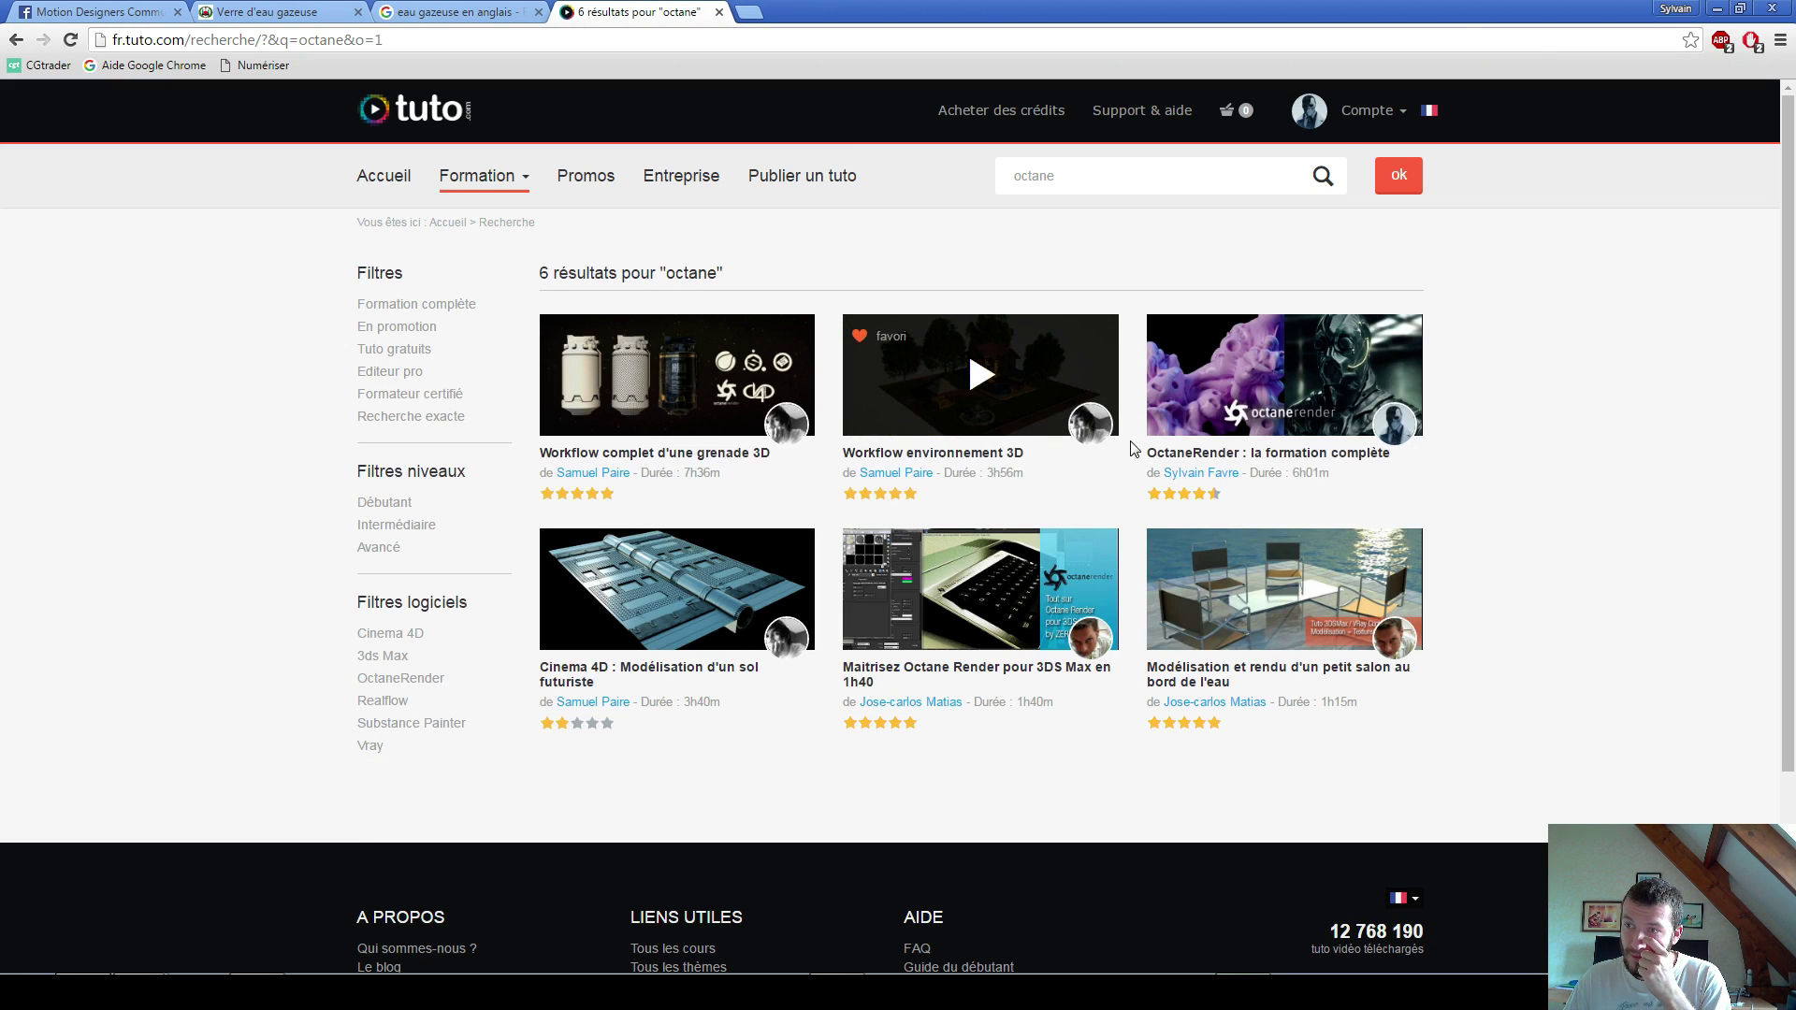
Step: Open the course "OctaneRender : la formation complète" and examine its description, table of contents and preview images
{"action": "left_click", "coordinate": [1217, 457]}
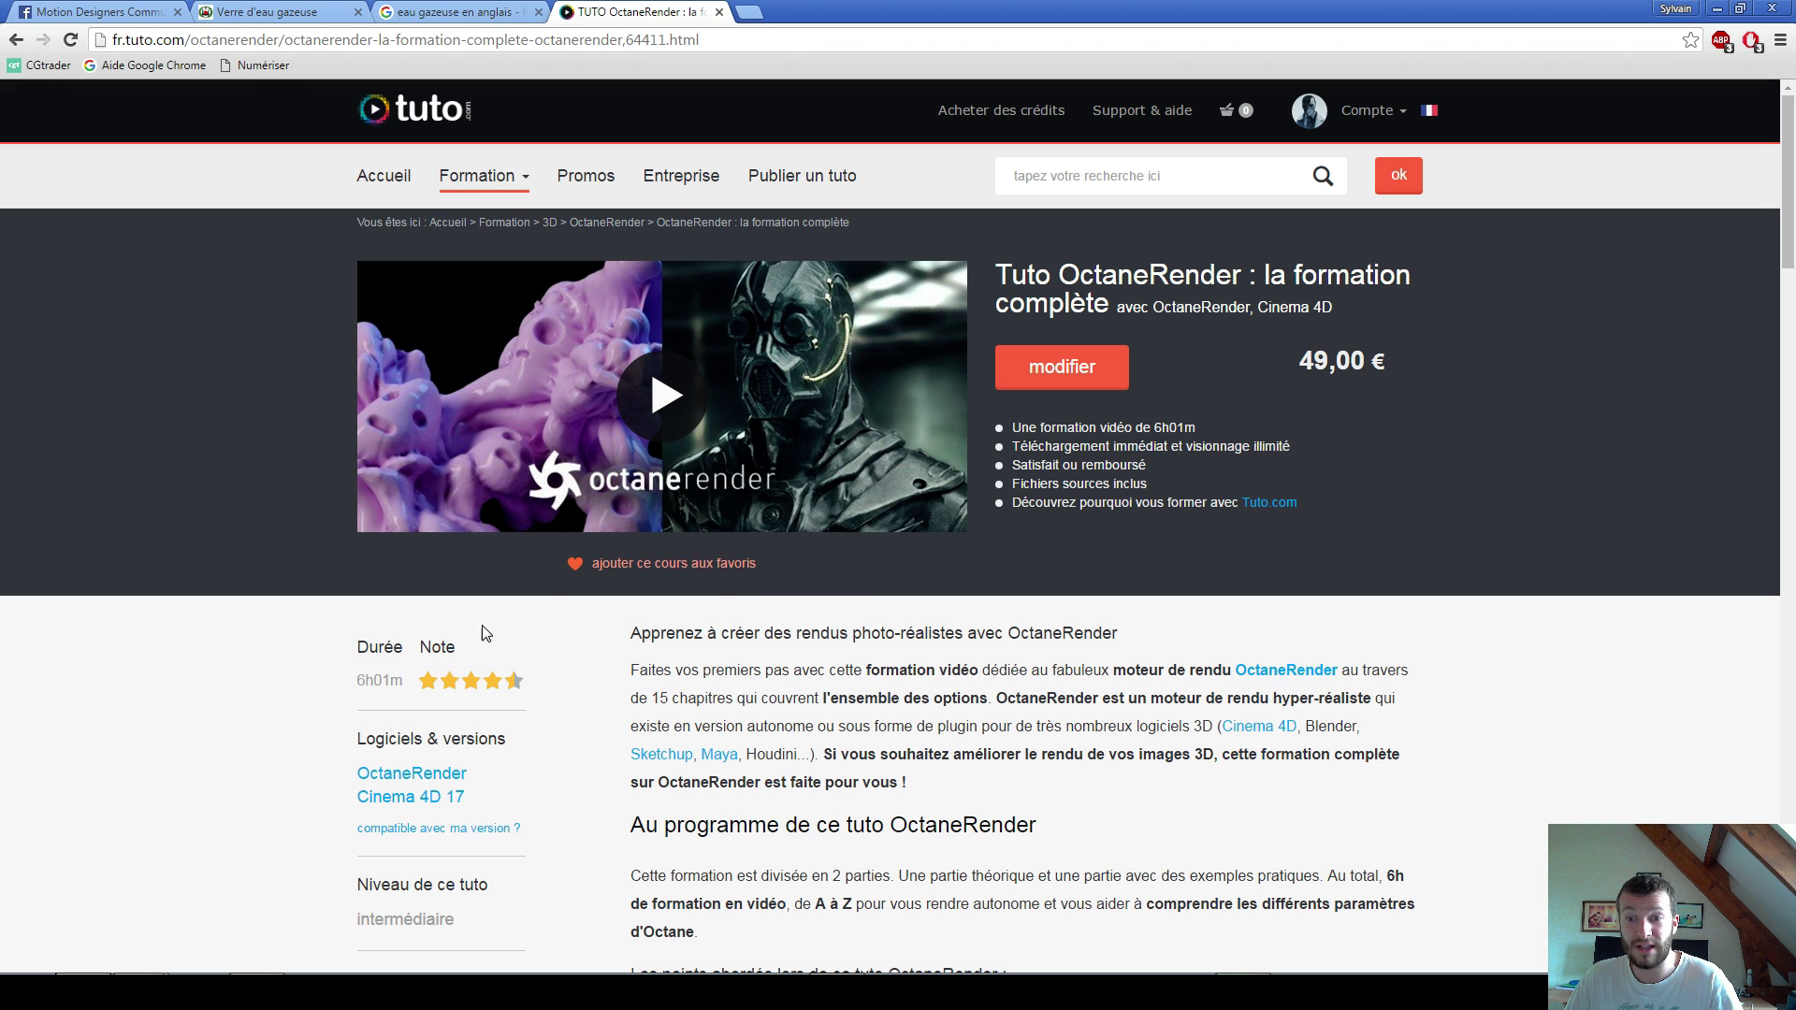
{"action": "scroll", "coordinate": [261, 697], "scroll_direction": "down", "scroll_amount": 2}
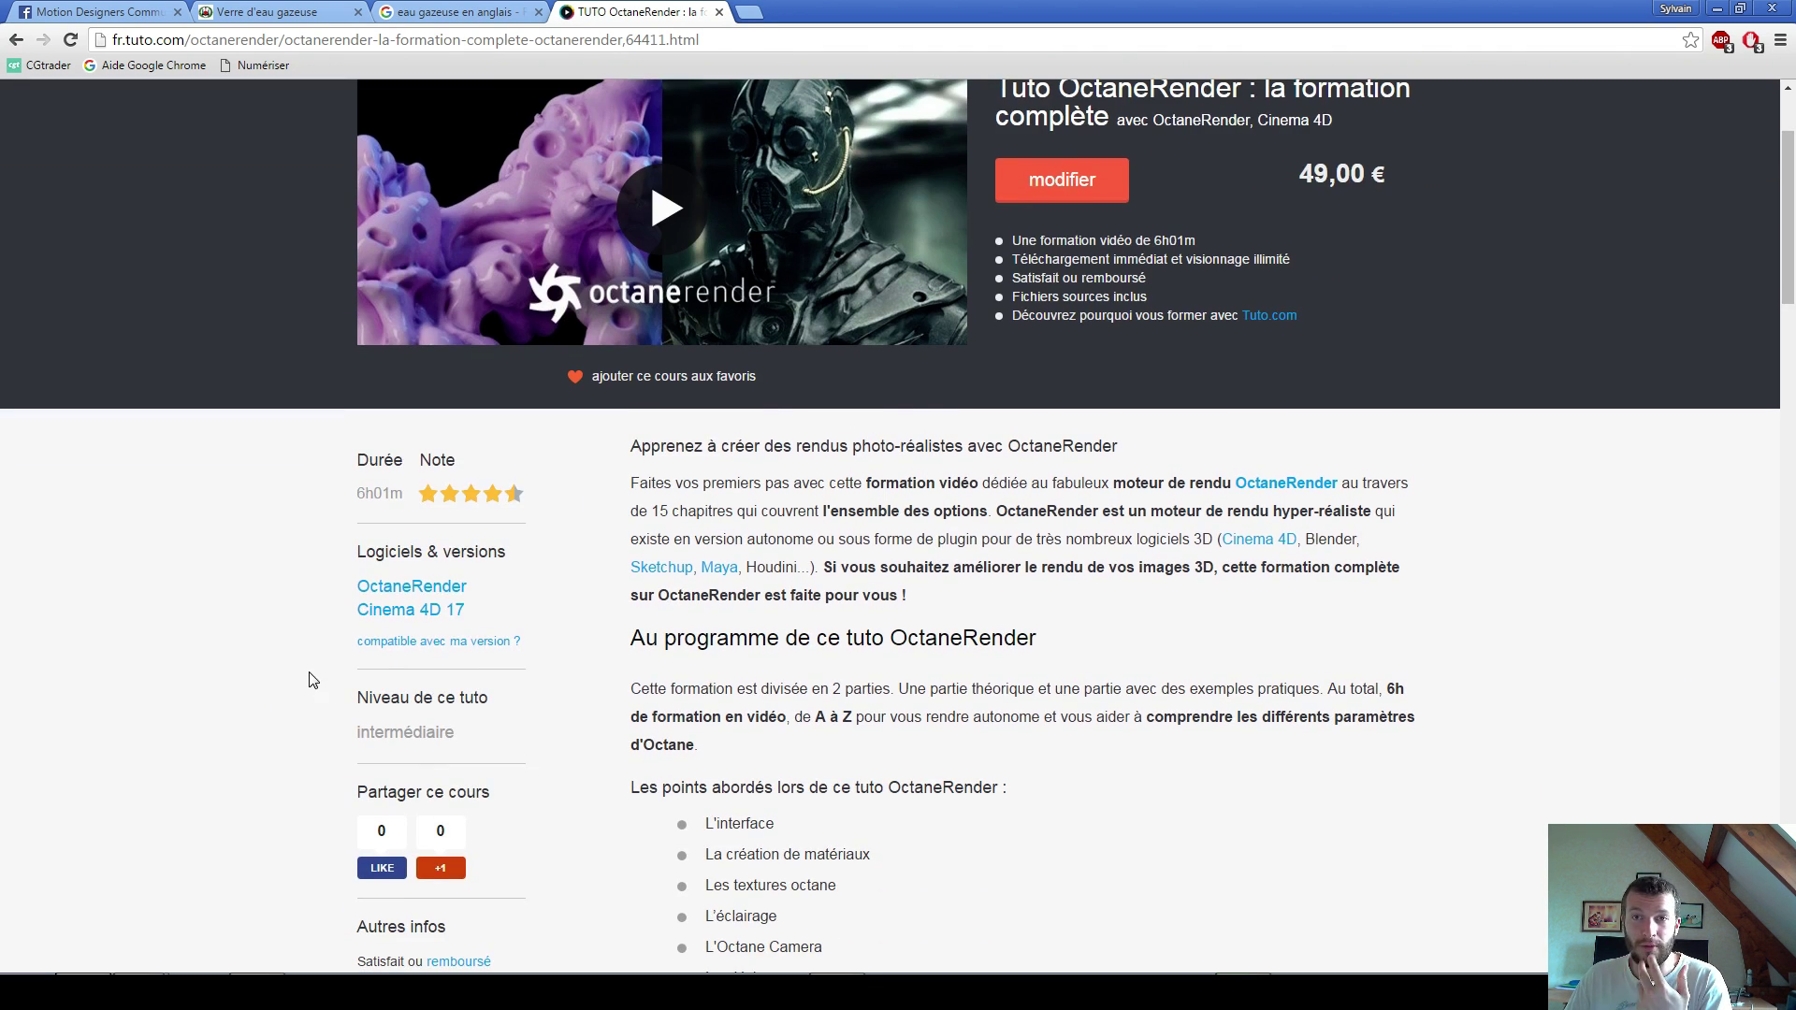
{"action": "scroll", "coordinate": [381, 668], "scroll_direction": "down", "scroll_amount": 3}
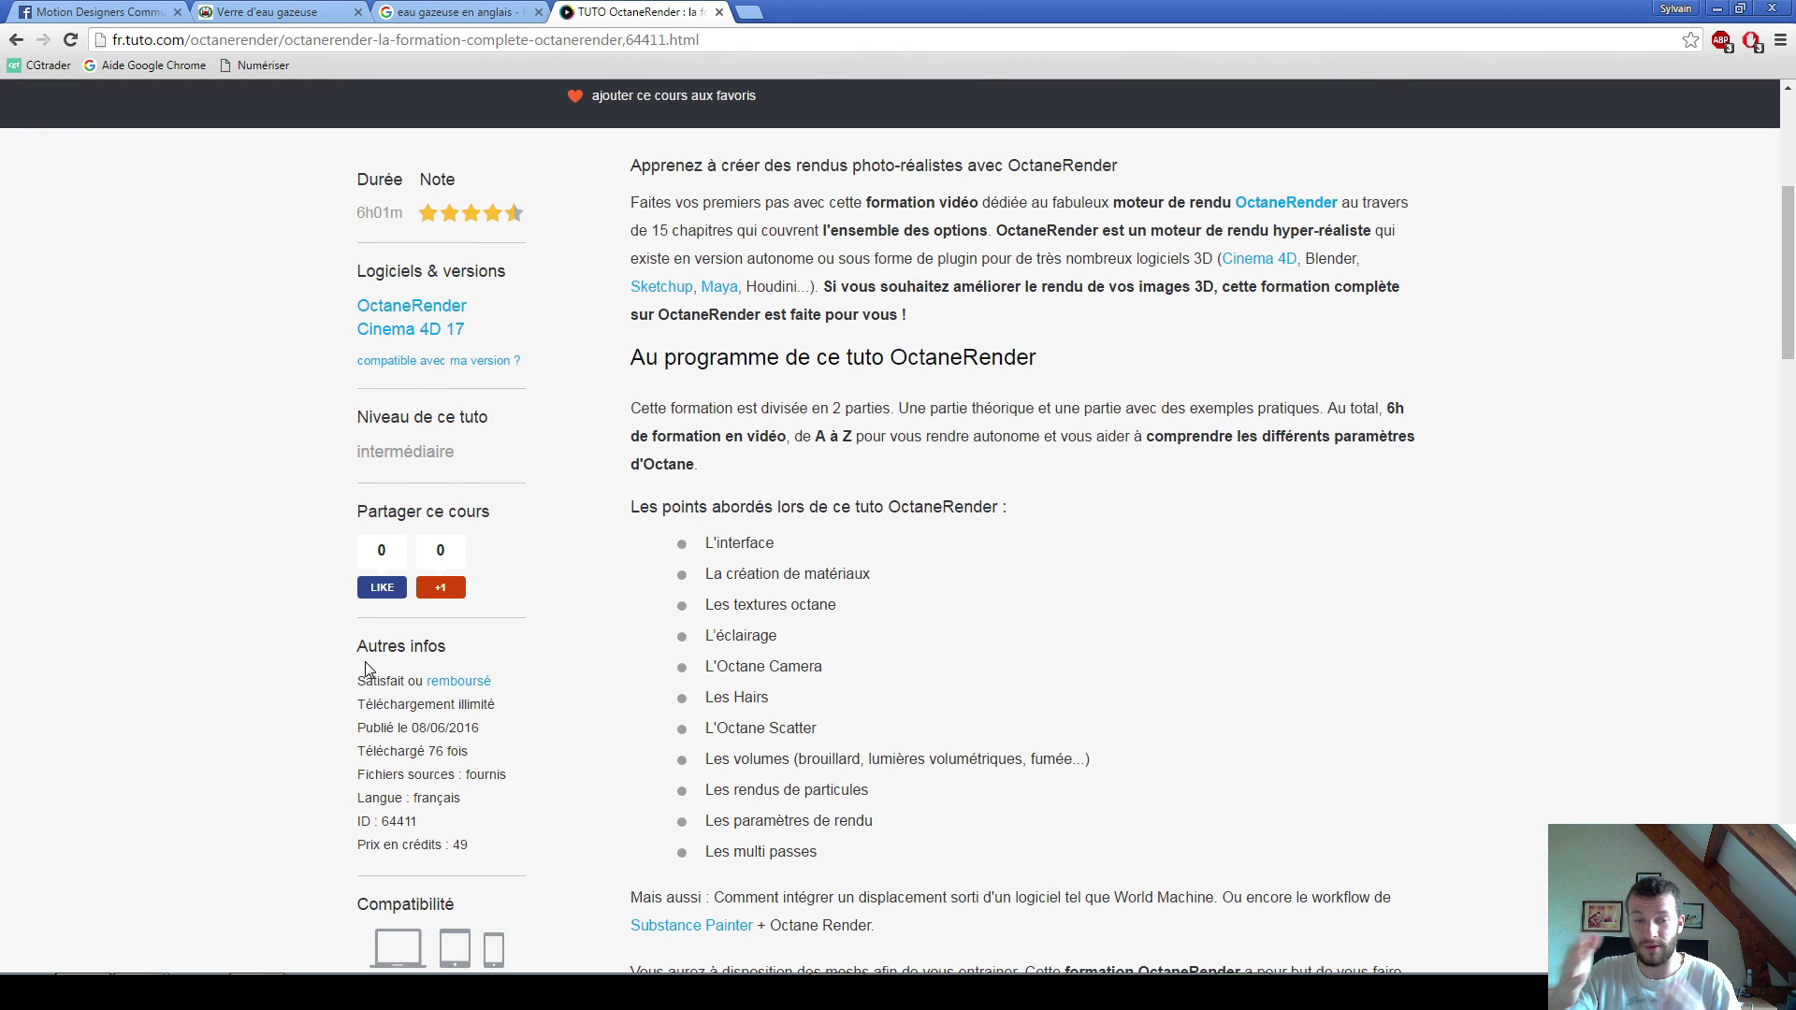
{"action": "scroll", "coordinate": [372, 660], "scroll_direction": "down", "scroll_amount": 7}
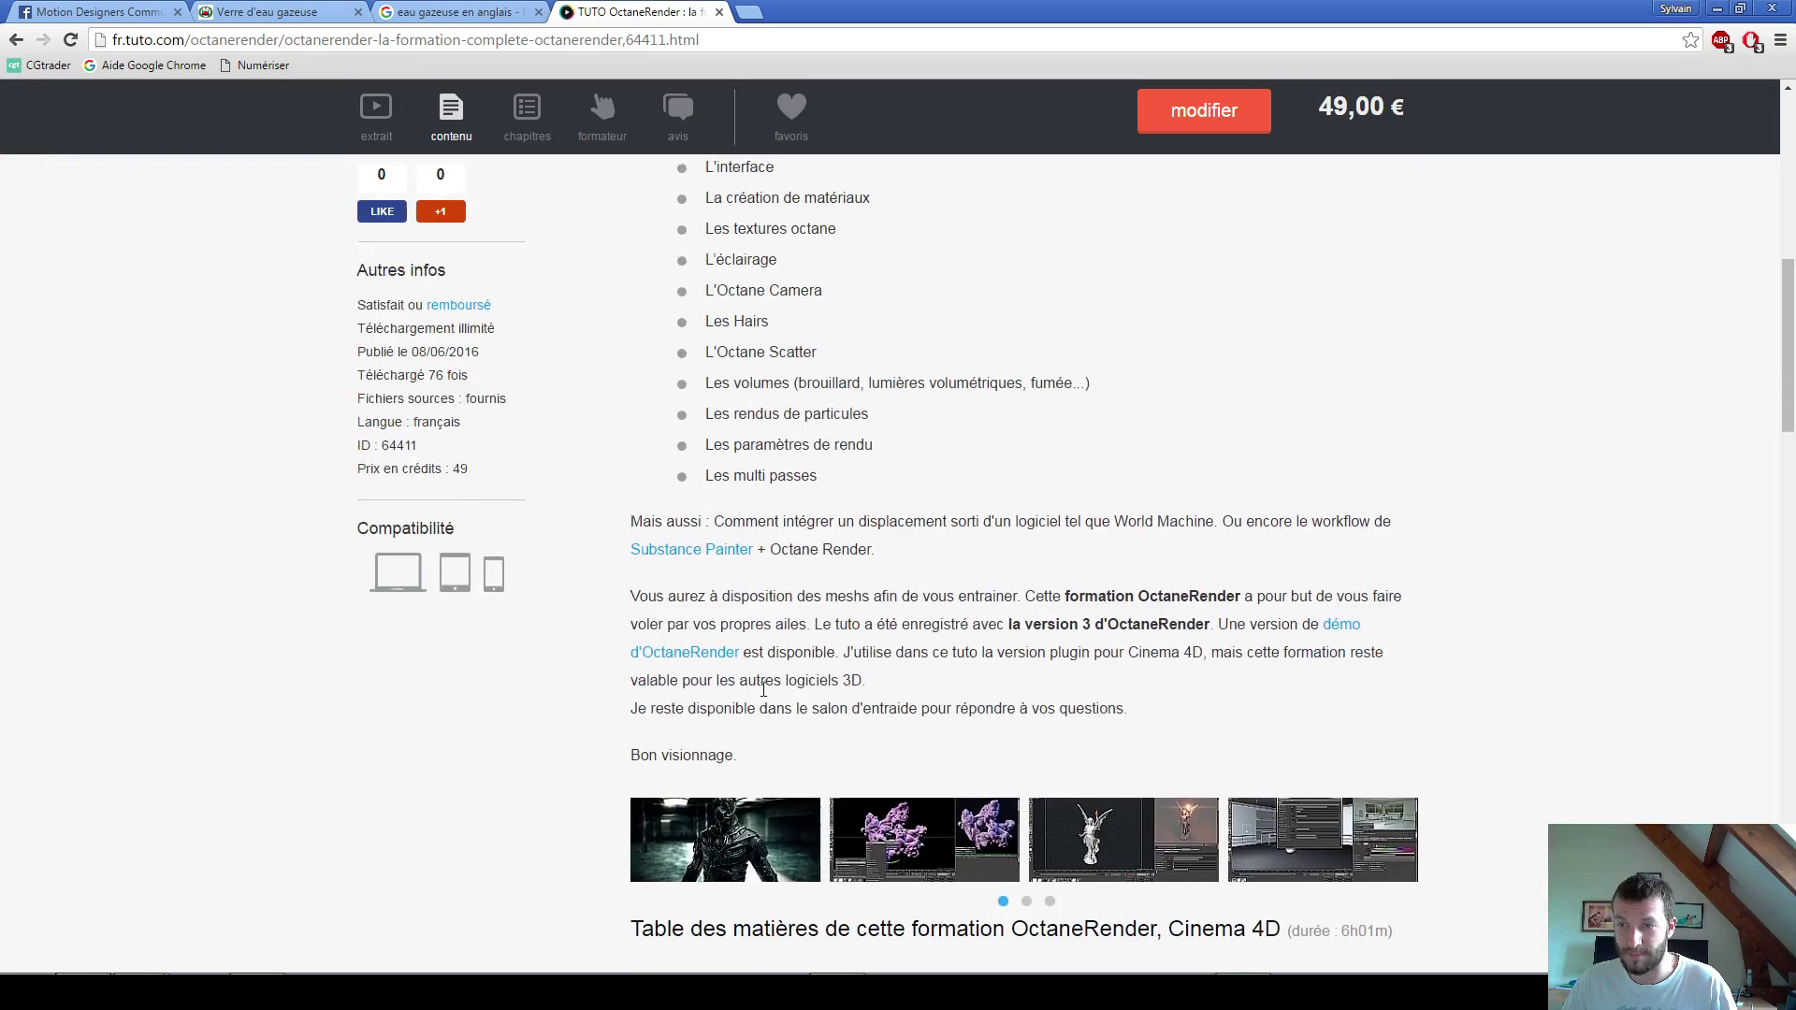
{"action": "left_click", "coordinate": [736, 556]}
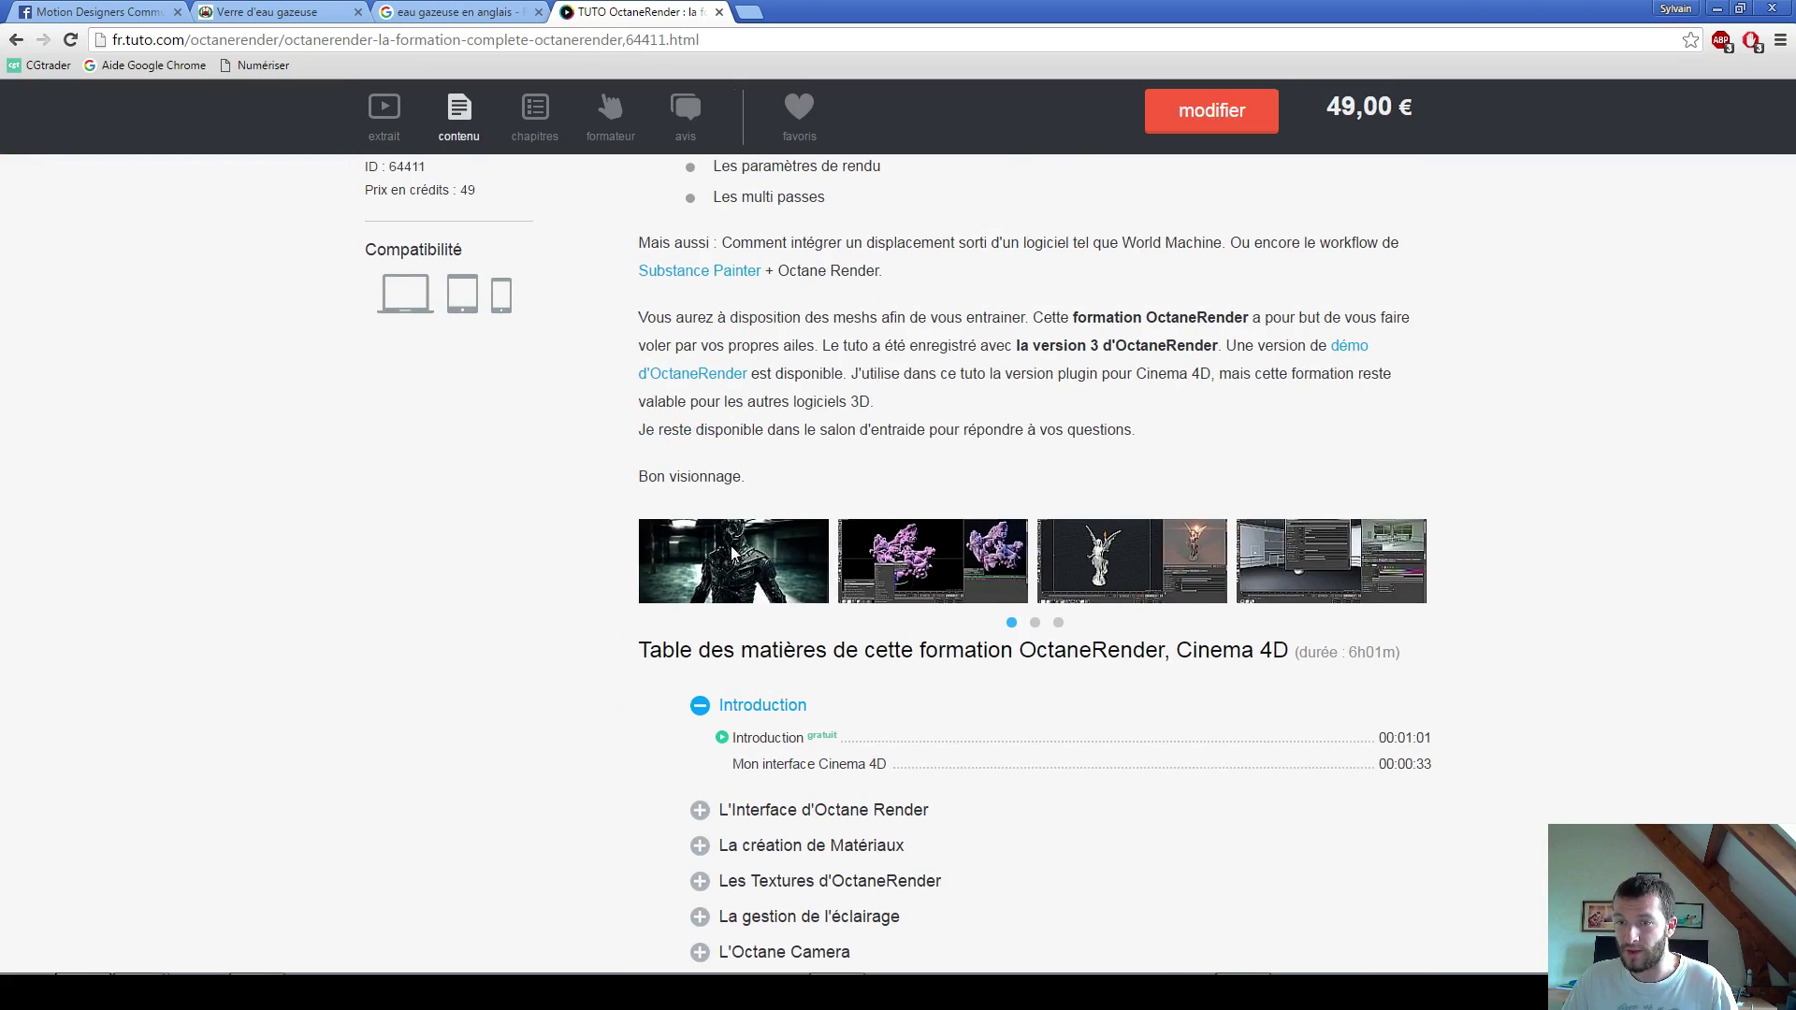
{"action": "left_click", "coordinate": [1760, 527]}
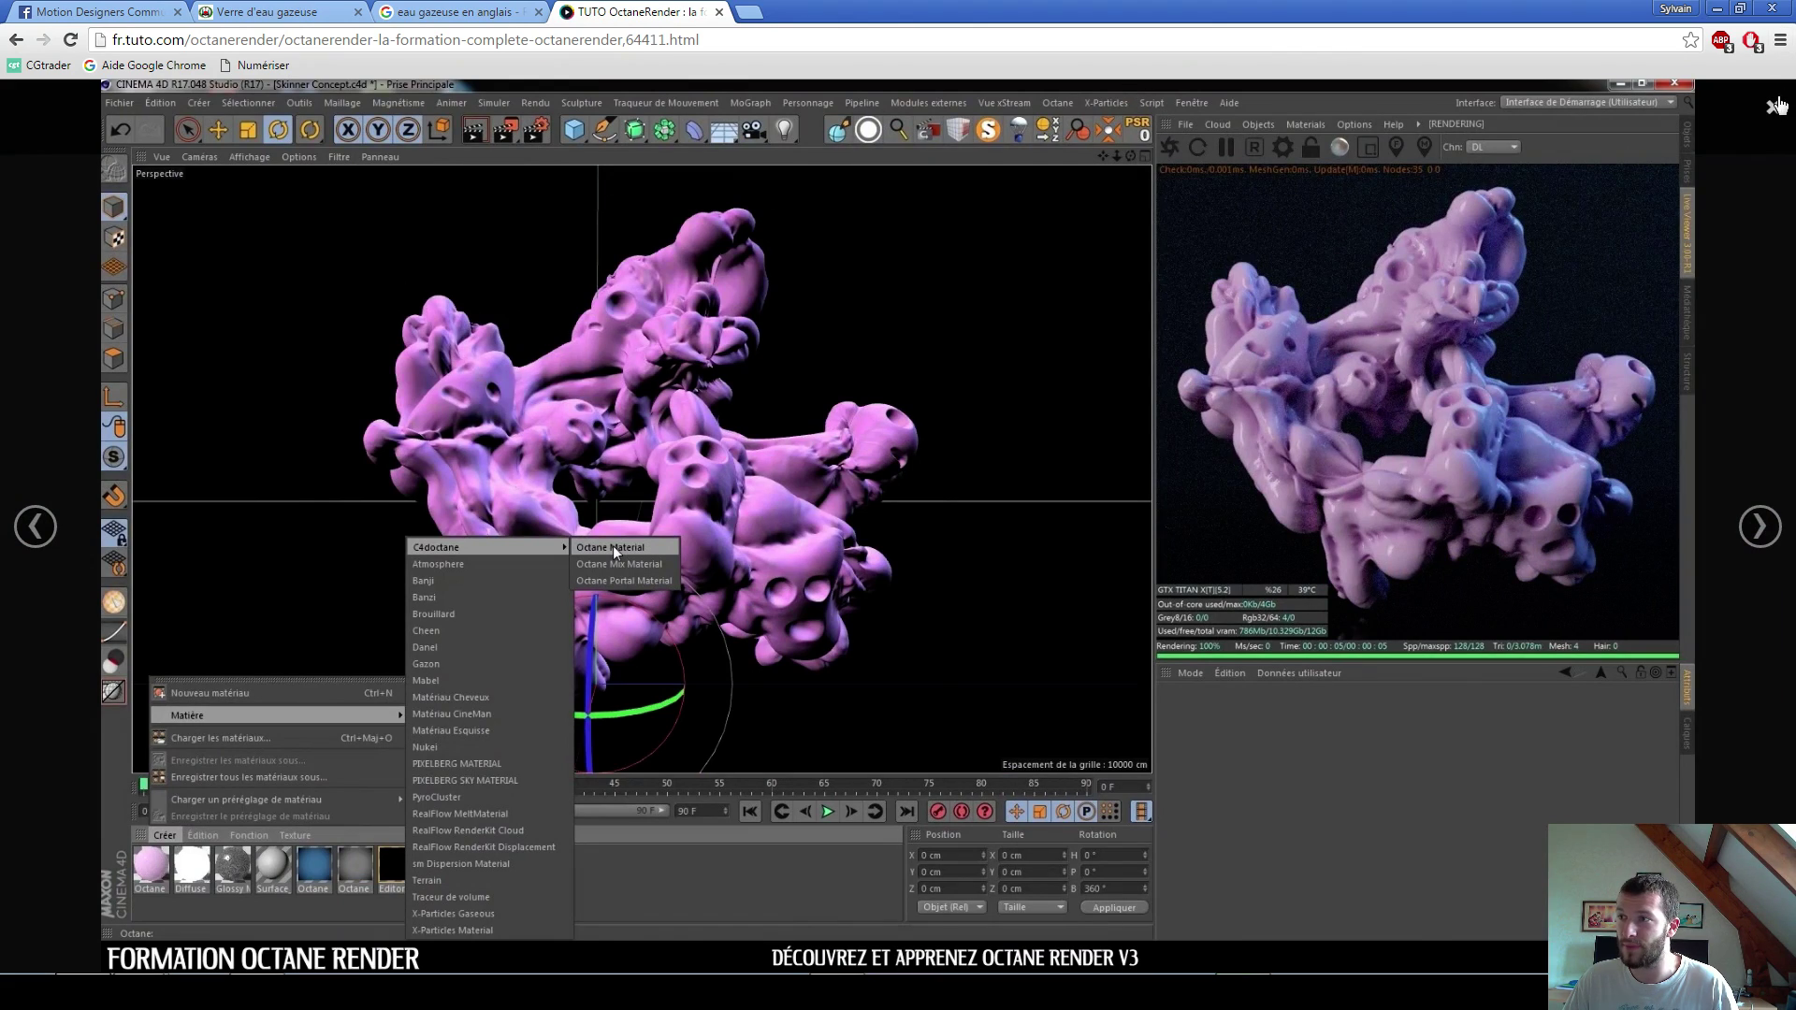
{"action": "left_click", "coordinate": [1774, 112]}
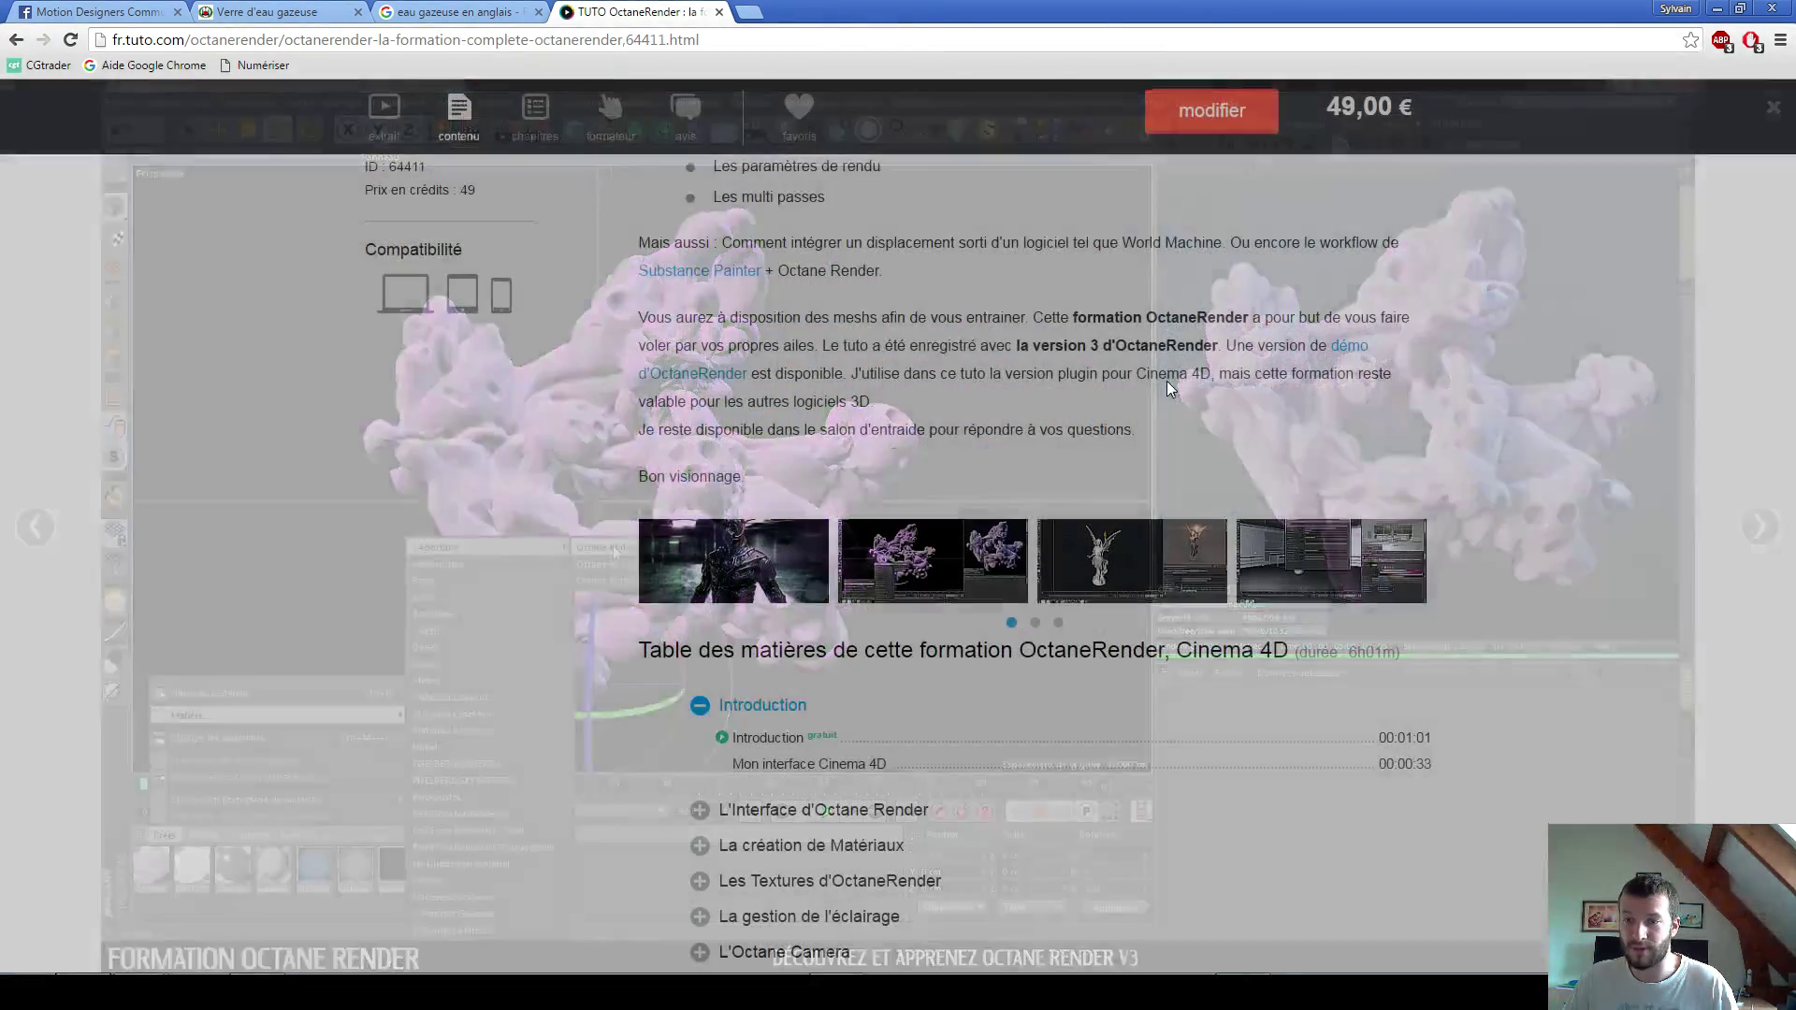
Step: Switch back to Cinema 4D, hide the glass object in the perspective viewport to isolate the water, and save the scene
{"action": "key", "text": "alt+Tab"}
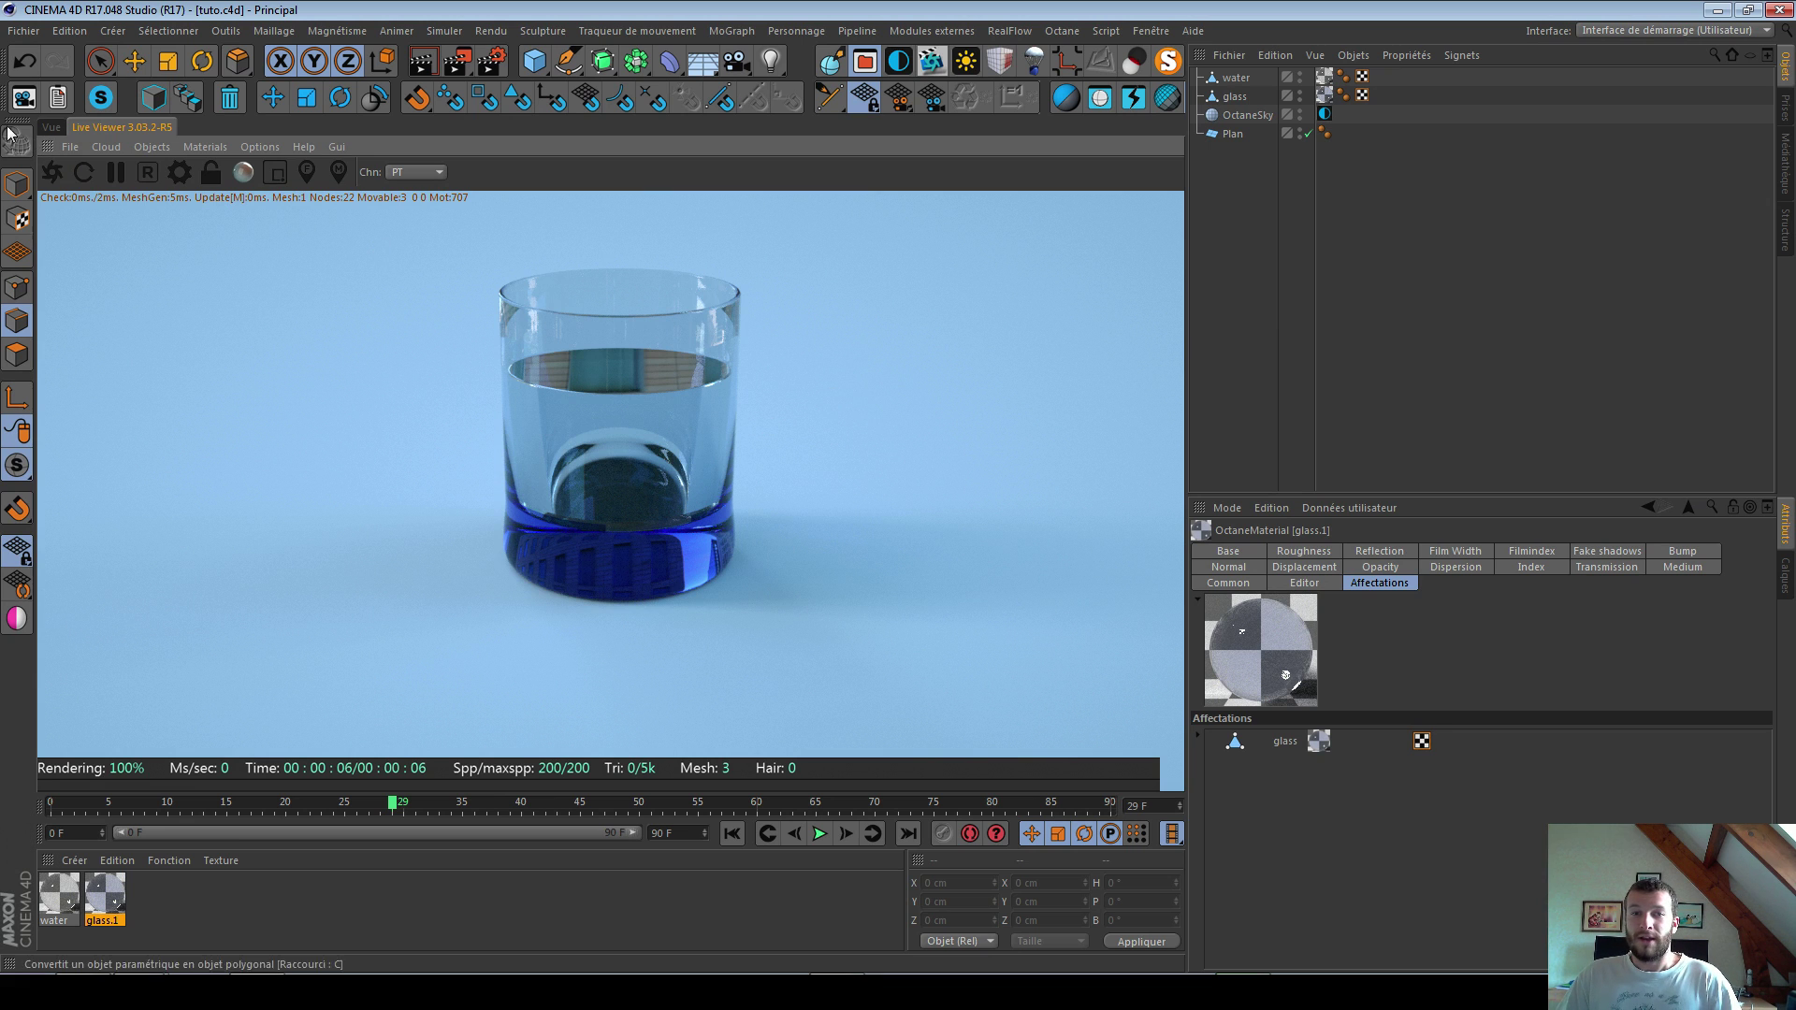
{"action": "left_click", "coordinate": [51, 128]}
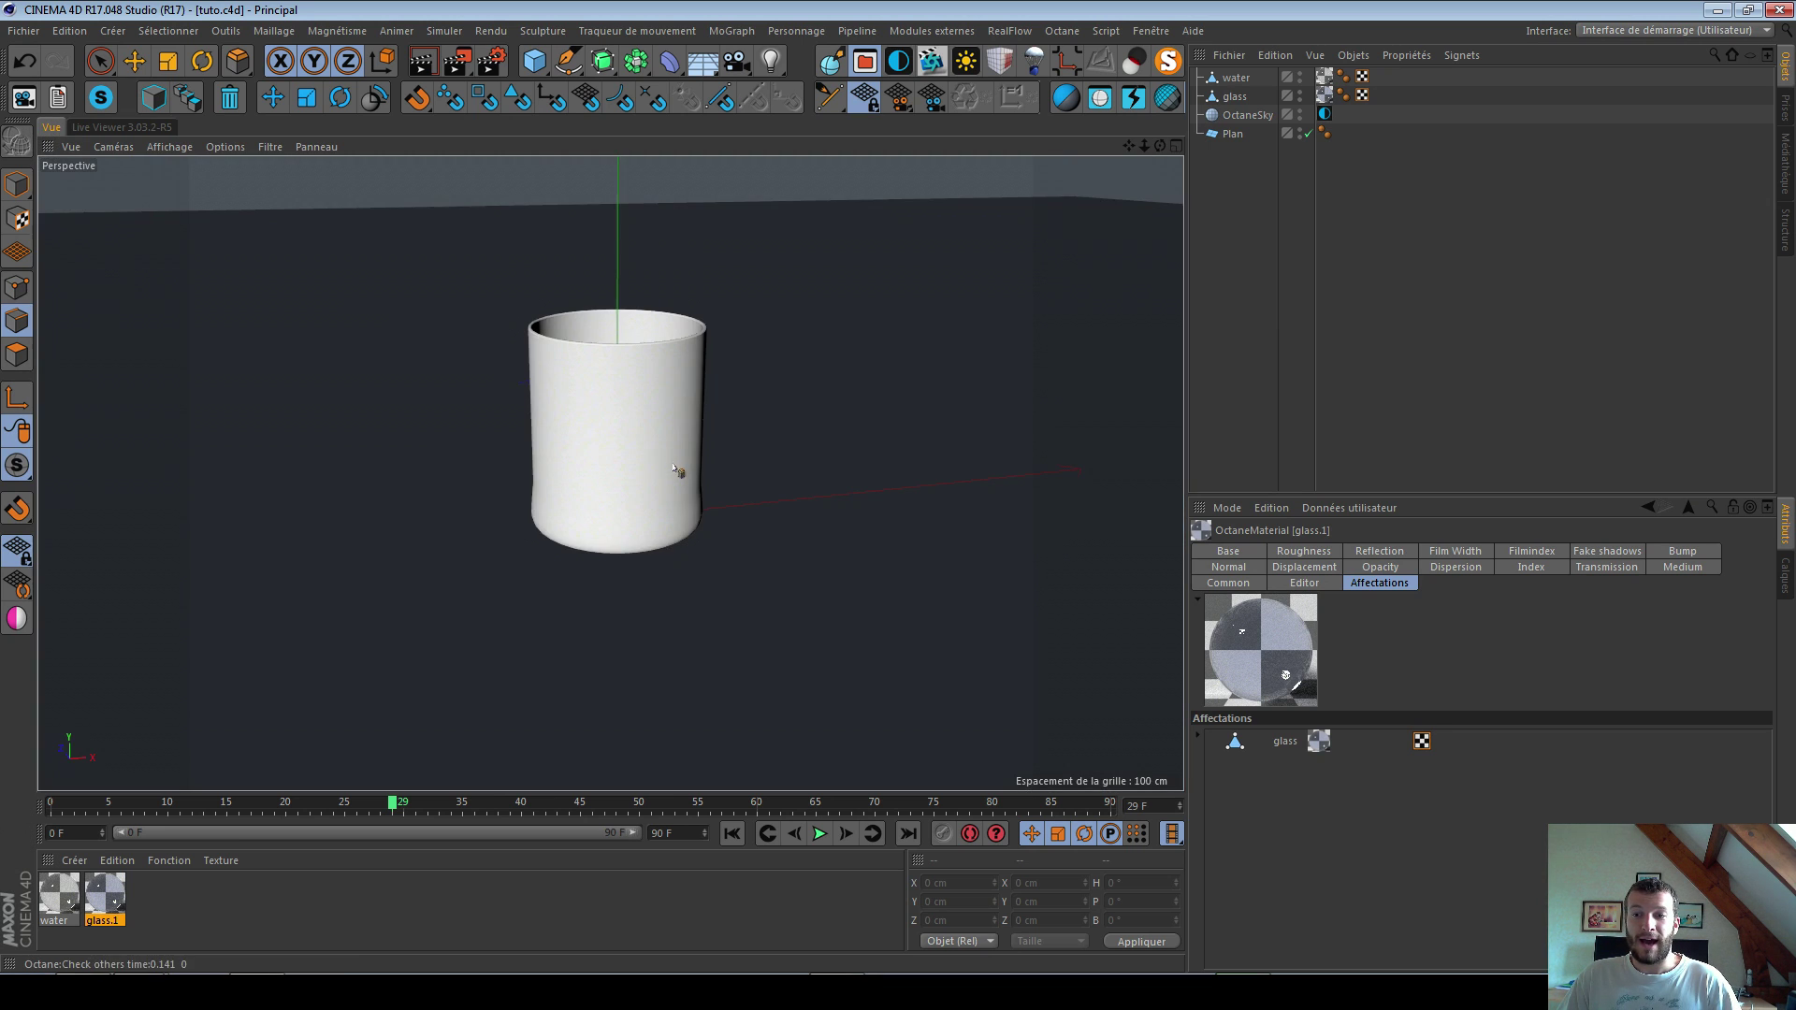
{"action": "key", "text": "e"}
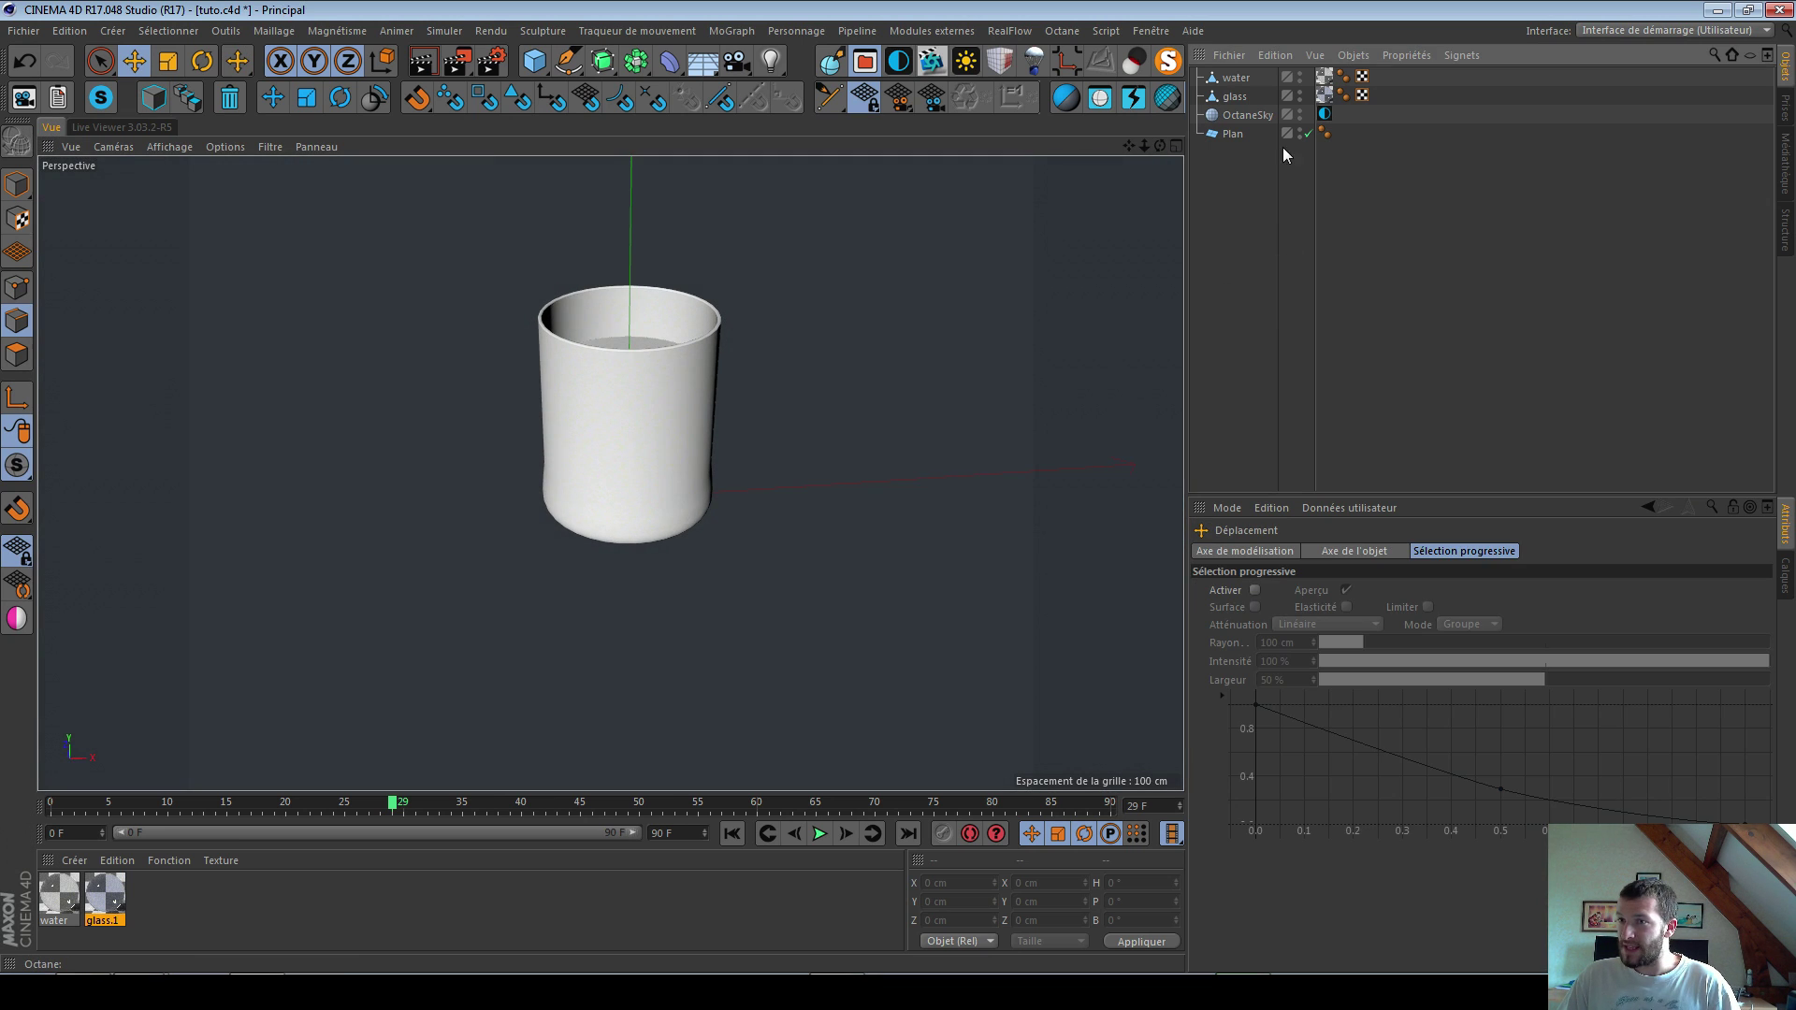
{"action": "double_click", "coordinate": [1299, 91], "text": "alt"}
{"action": "scroll", "coordinate": [638, 440], "scroll_direction": "up", "scroll_amount": 3}
{"action": "left_click_drag", "start_coordinate": [638, 440], "coordinate": [659, 419], "text": "alt"}
{"action": "key", "text": "ctrl+s"}
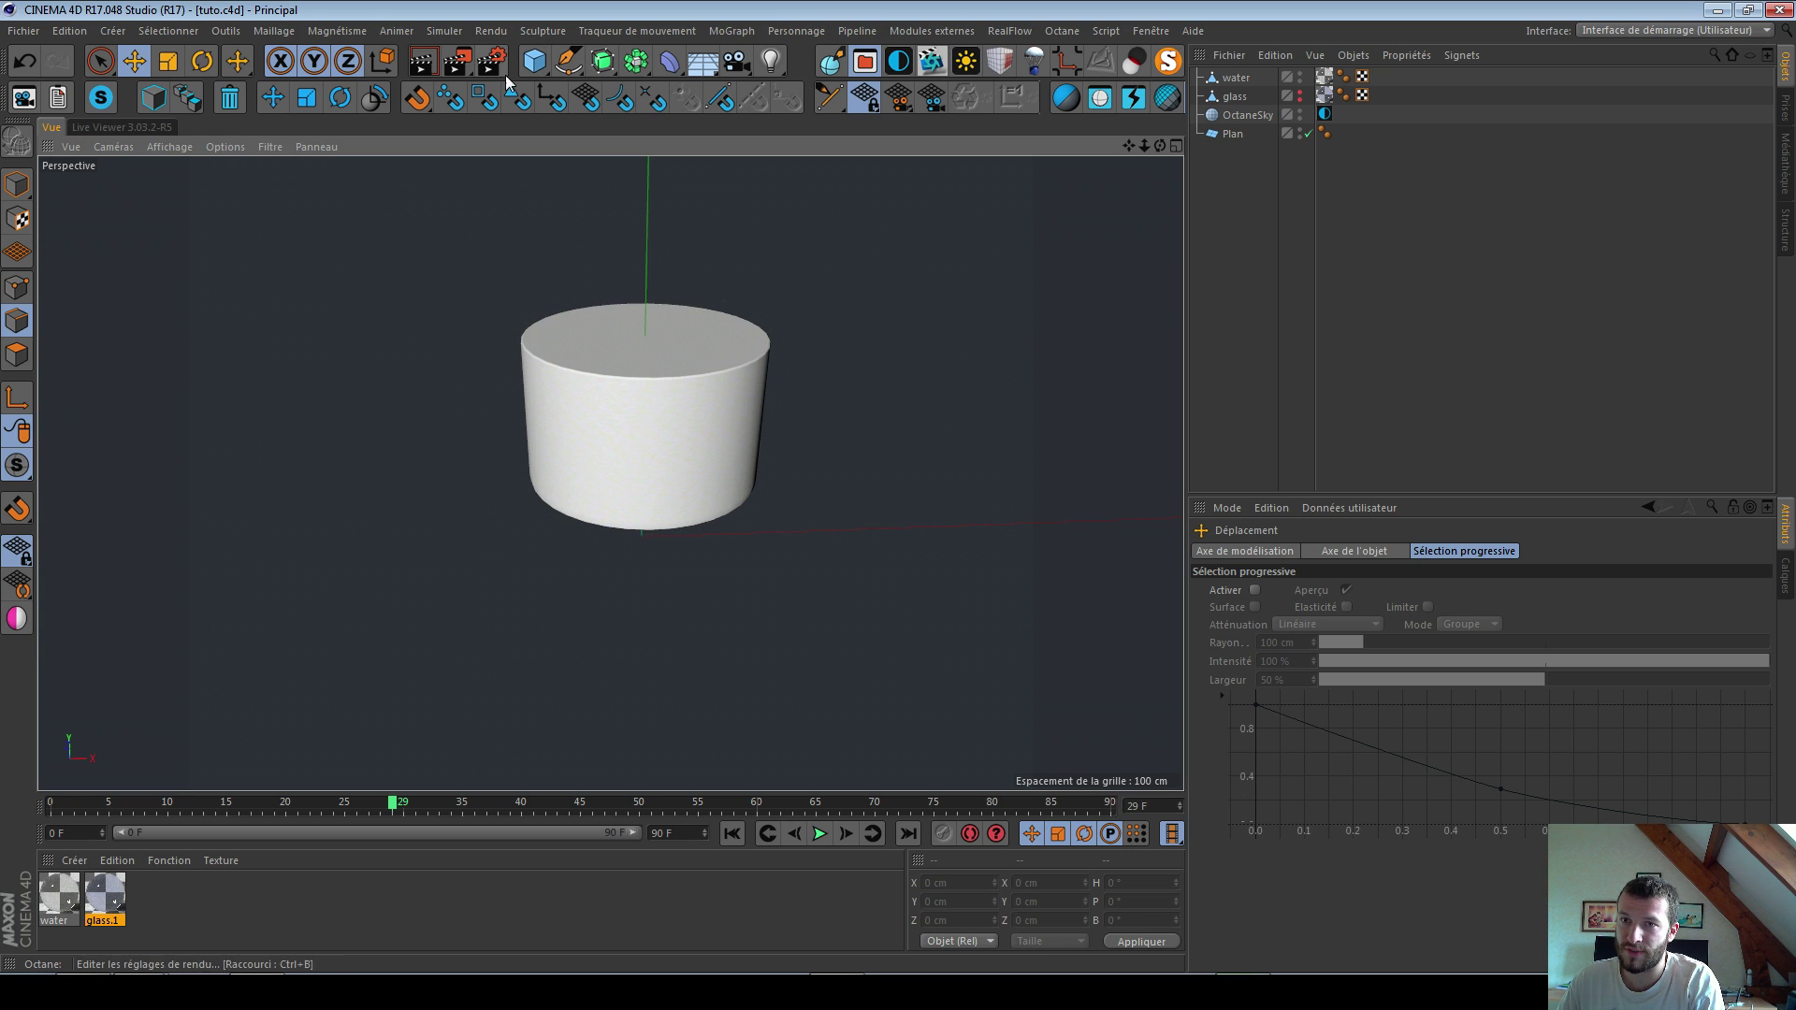
Step: Add a sphere primitive and scale it down to a small bubble-sized ball
{"action": "left_click", "coordinate": [534, 61]}
{"action": "left_click", "coordinate": [1026, 123]}
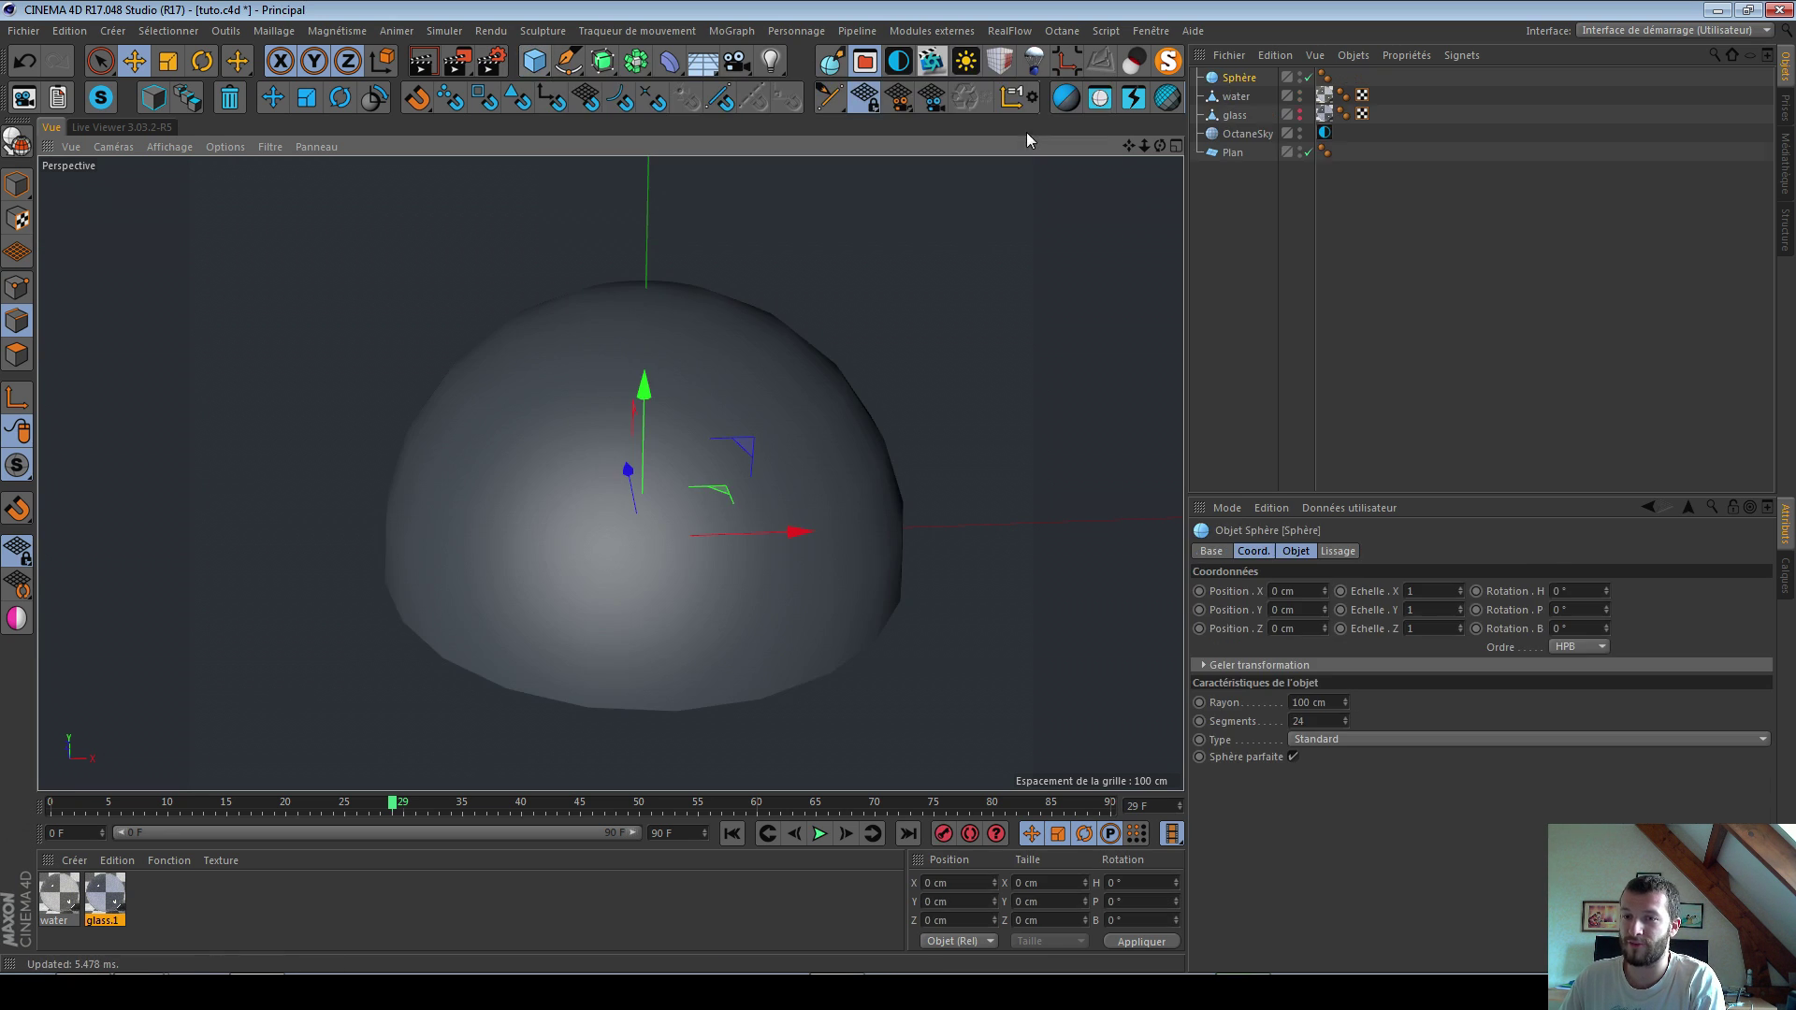
{"action": "key", "text": "t"}
{"action": "left_click_drag", "start_coordinate": [737, 421], "coordinate": [676, 562]}
Step: Raise the small sphere along the Y axis until it floats above the water surface
{"action": "key", "text": "e"}
{"action": "left_click_drag", "start_coordinate": [643, 434], "coordinate": [645, 164]}
{"action": "middle_click_drag", "start_coordinate": [615, 363], "coordinate": [578, 451], "text": "alt"}
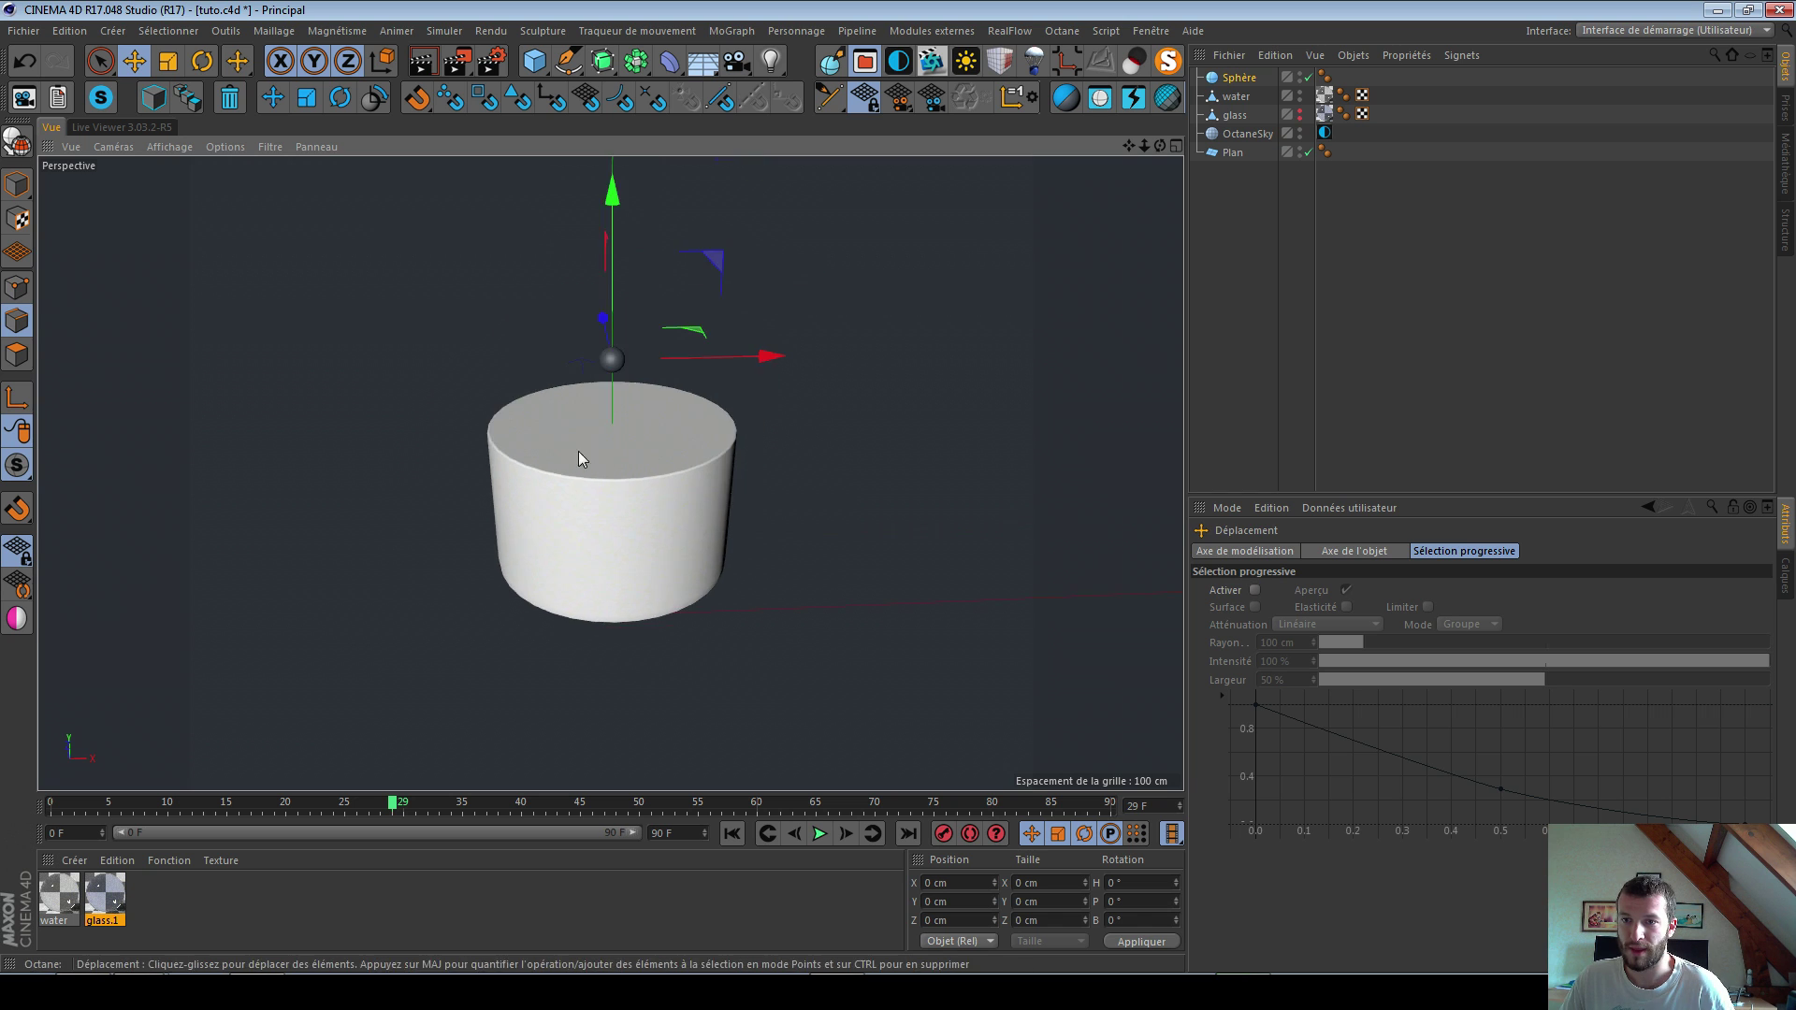
{"action": "left_click_drag", "start_coordinate": [578, 450], "coordinate": [603, 380], "text": "alt"}
{"action": "left_click_drag", "start_coordinate": [595, 305], "coordinate": [595, 214]}
{"action": "middle_click_drag", "start_coordinate": [627, 299], "coordinate": [631, 344], "text": "alt"}
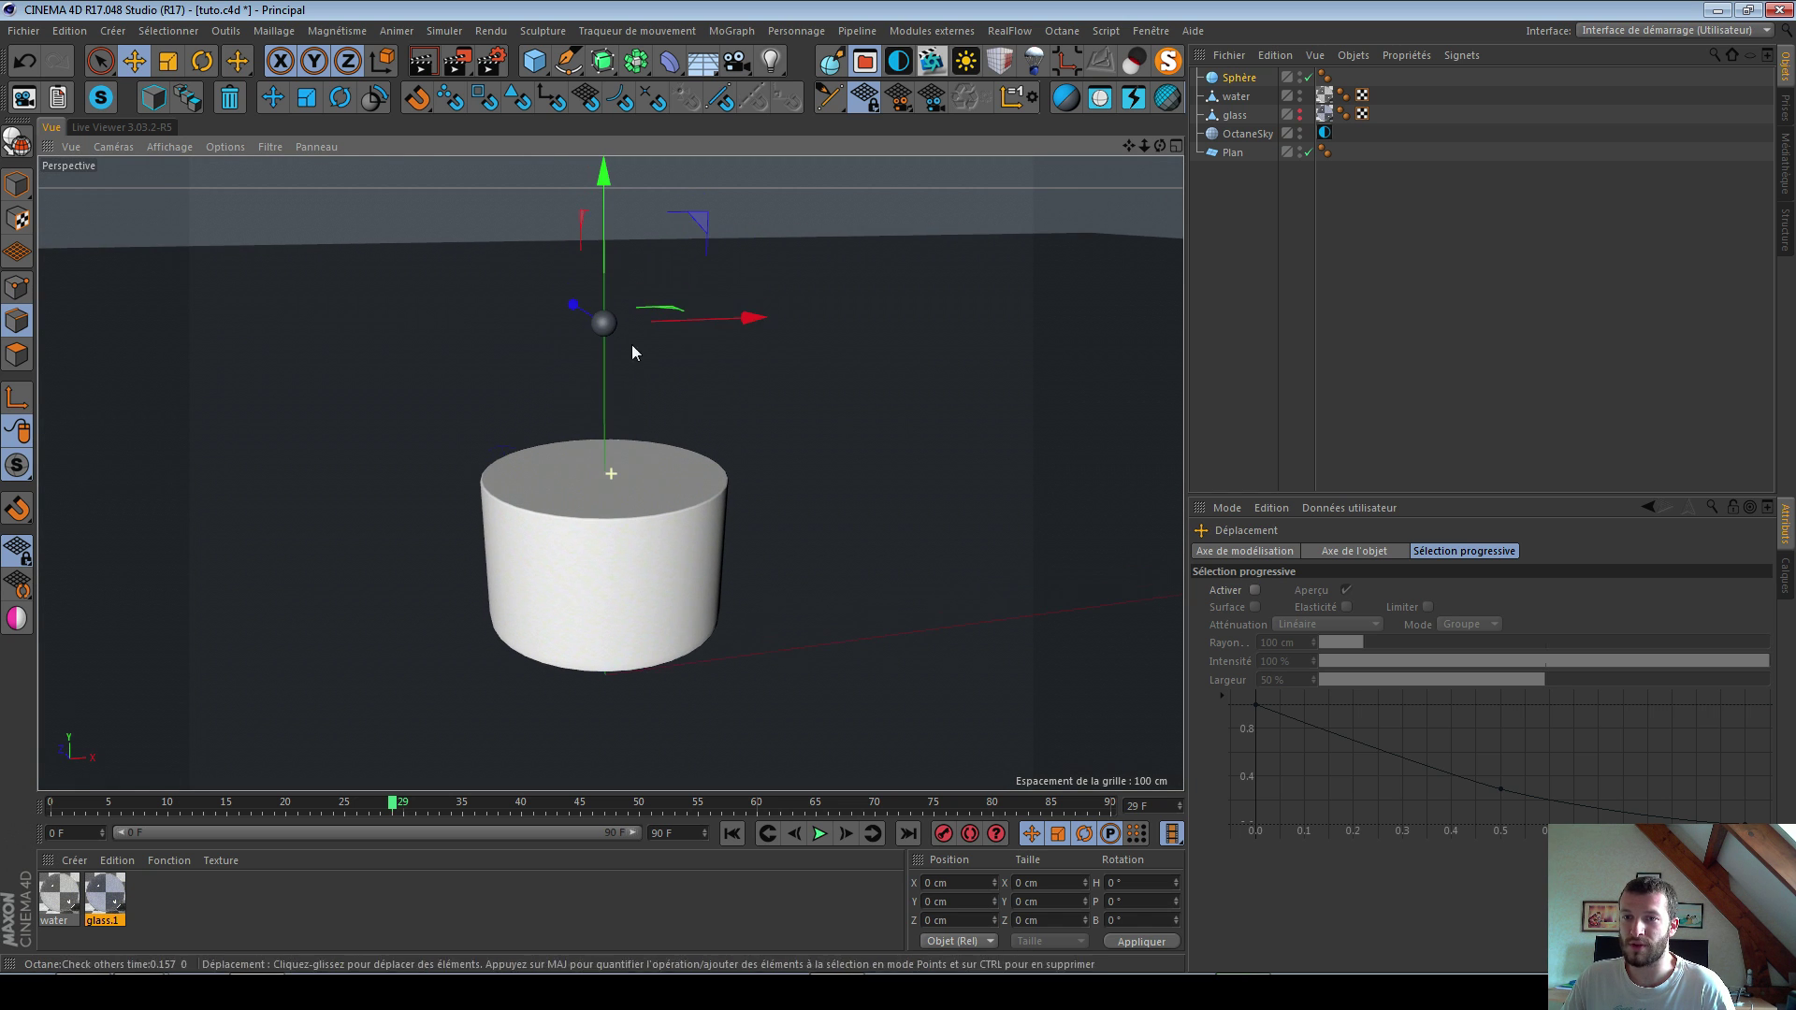
Step: Create a MoGraph Cloner, make the sphere its child, and select the Cloner
{"action": "left_click", "coordinate": [738, 31]}
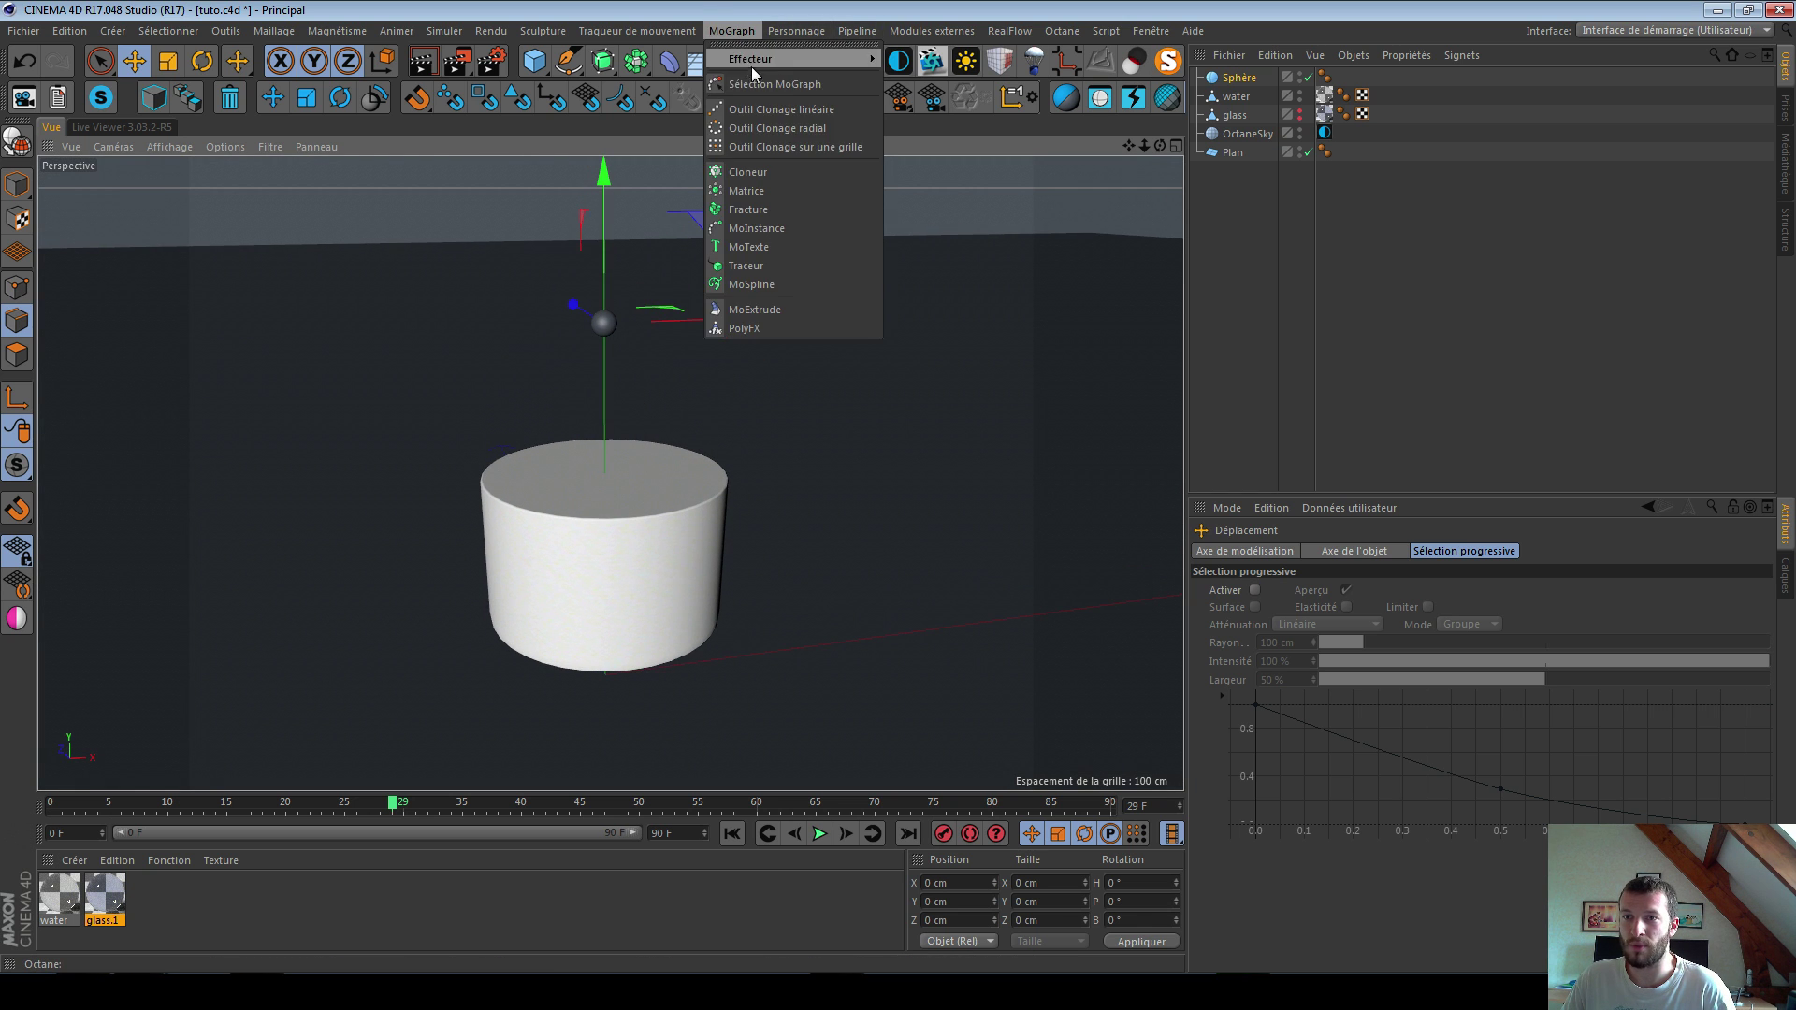
{"action": "left_click", "coordinate": [778, 172]}
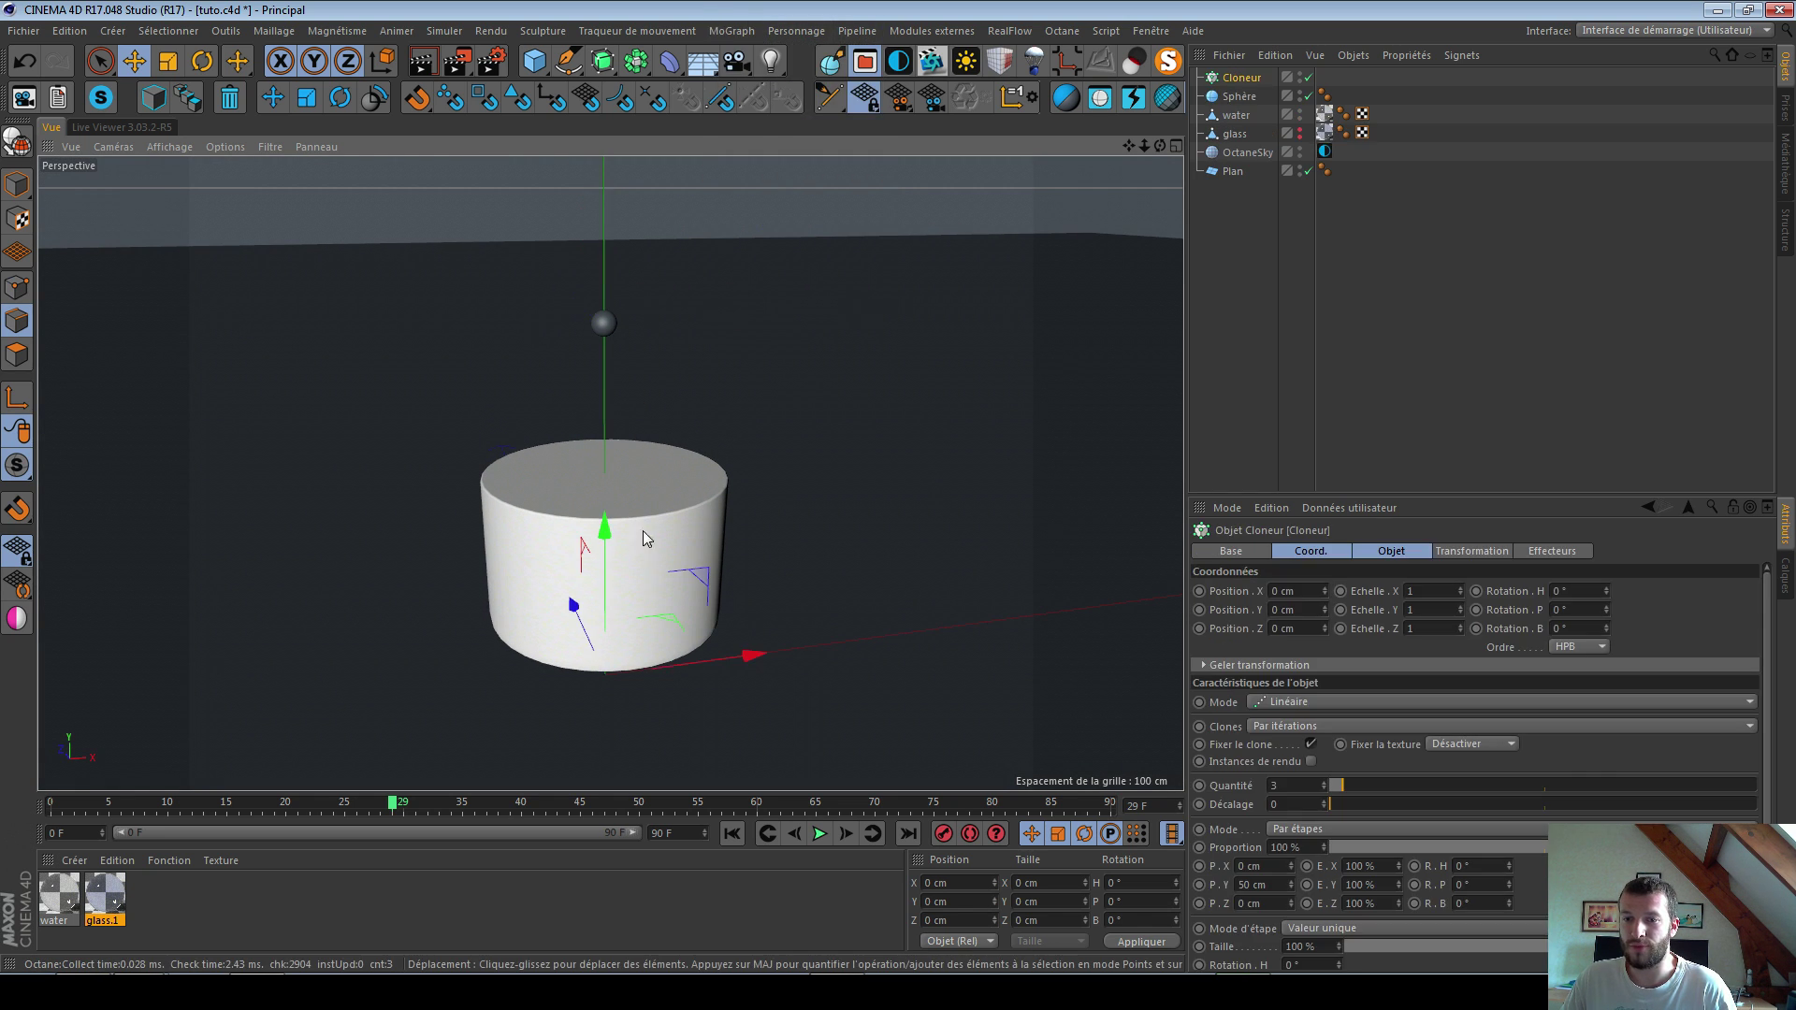
{"action": "left_click_drag", "start_coordinate": [1240, 98], "coordinate": [1242, 79]}
{"action": "left_click", "coordinate": [1243, 78]}
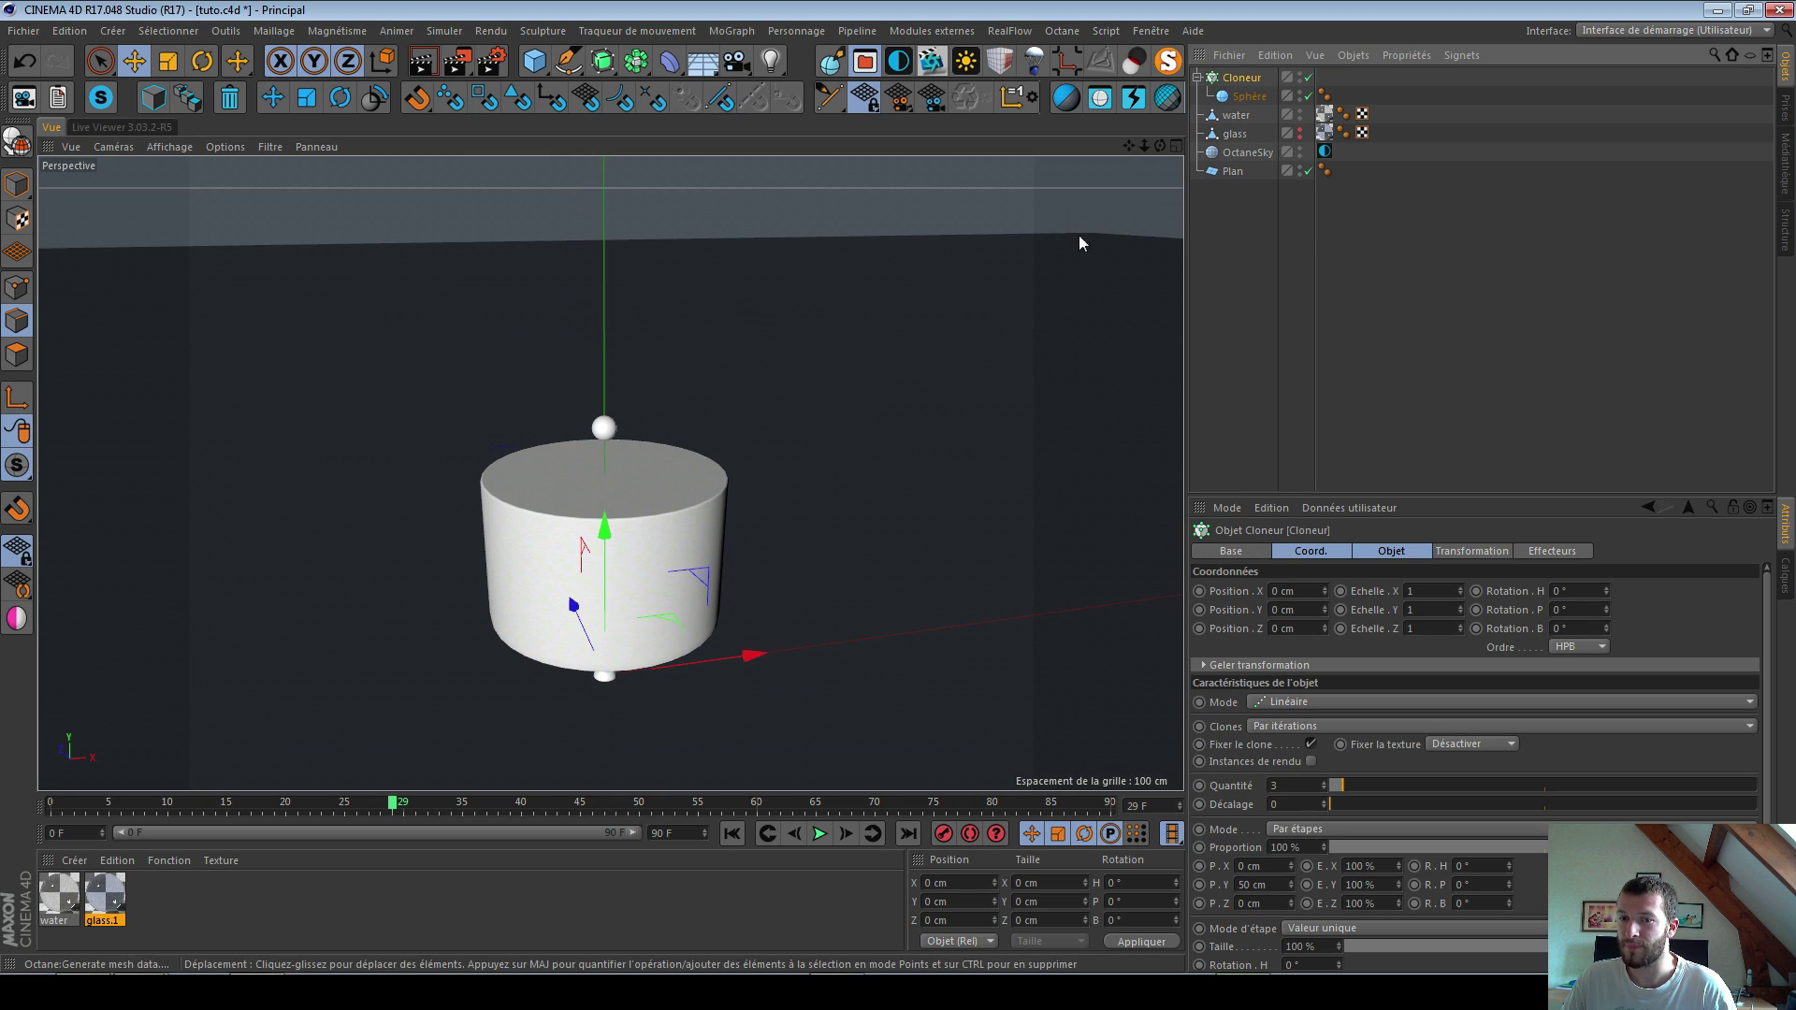
Step: Set the Cloner's mode to Objet
{"action": "left_click", "coordinate": [1293, 704]}
{"action": "left_click", "coordinate": [1332, 719]}
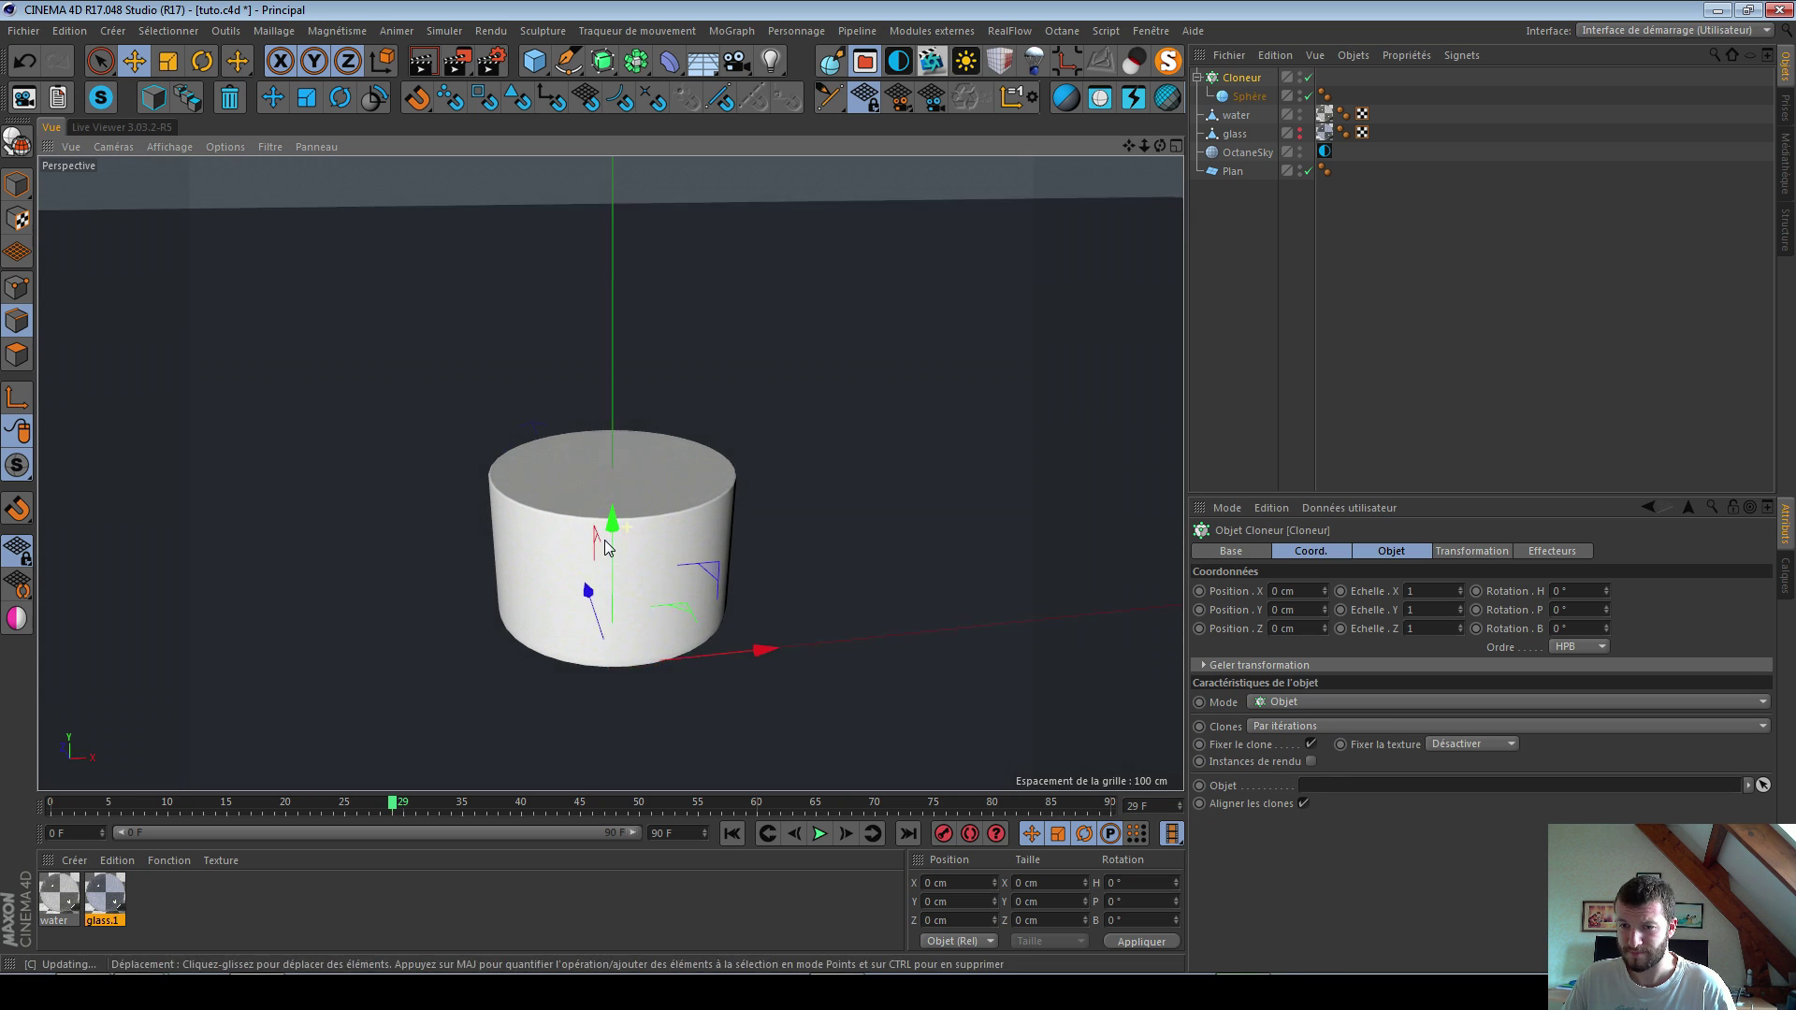
{"action": "middle_click_drag", "start_coordinate": [604, 540], "coordinate": [609, 507], "text": "alt"}
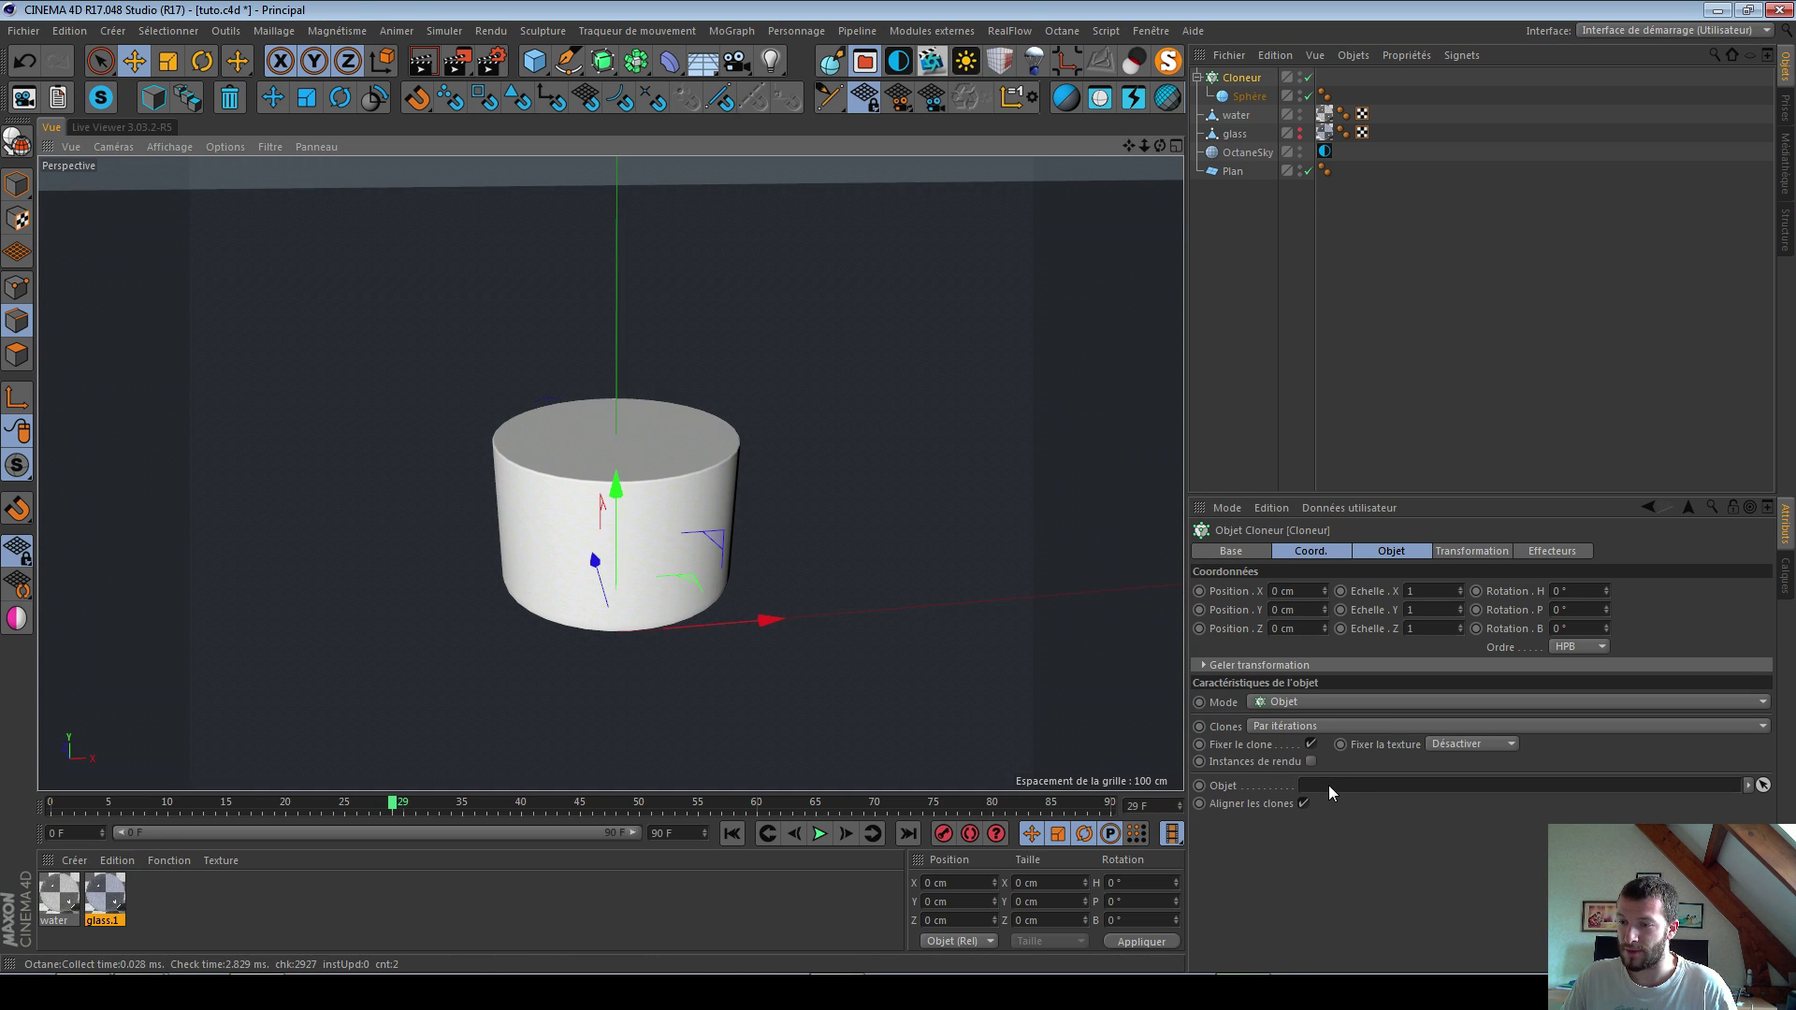
Step: Switch to the browser, look up the English translation of "cloneur" in Google Translate, and return to Cinema 4D
{"action": "left_click", "coordinate": [105, 966]}
{"action": "key", "text": "ctrl+t"}
{"action": "type", "text": "translate.google.fr"}
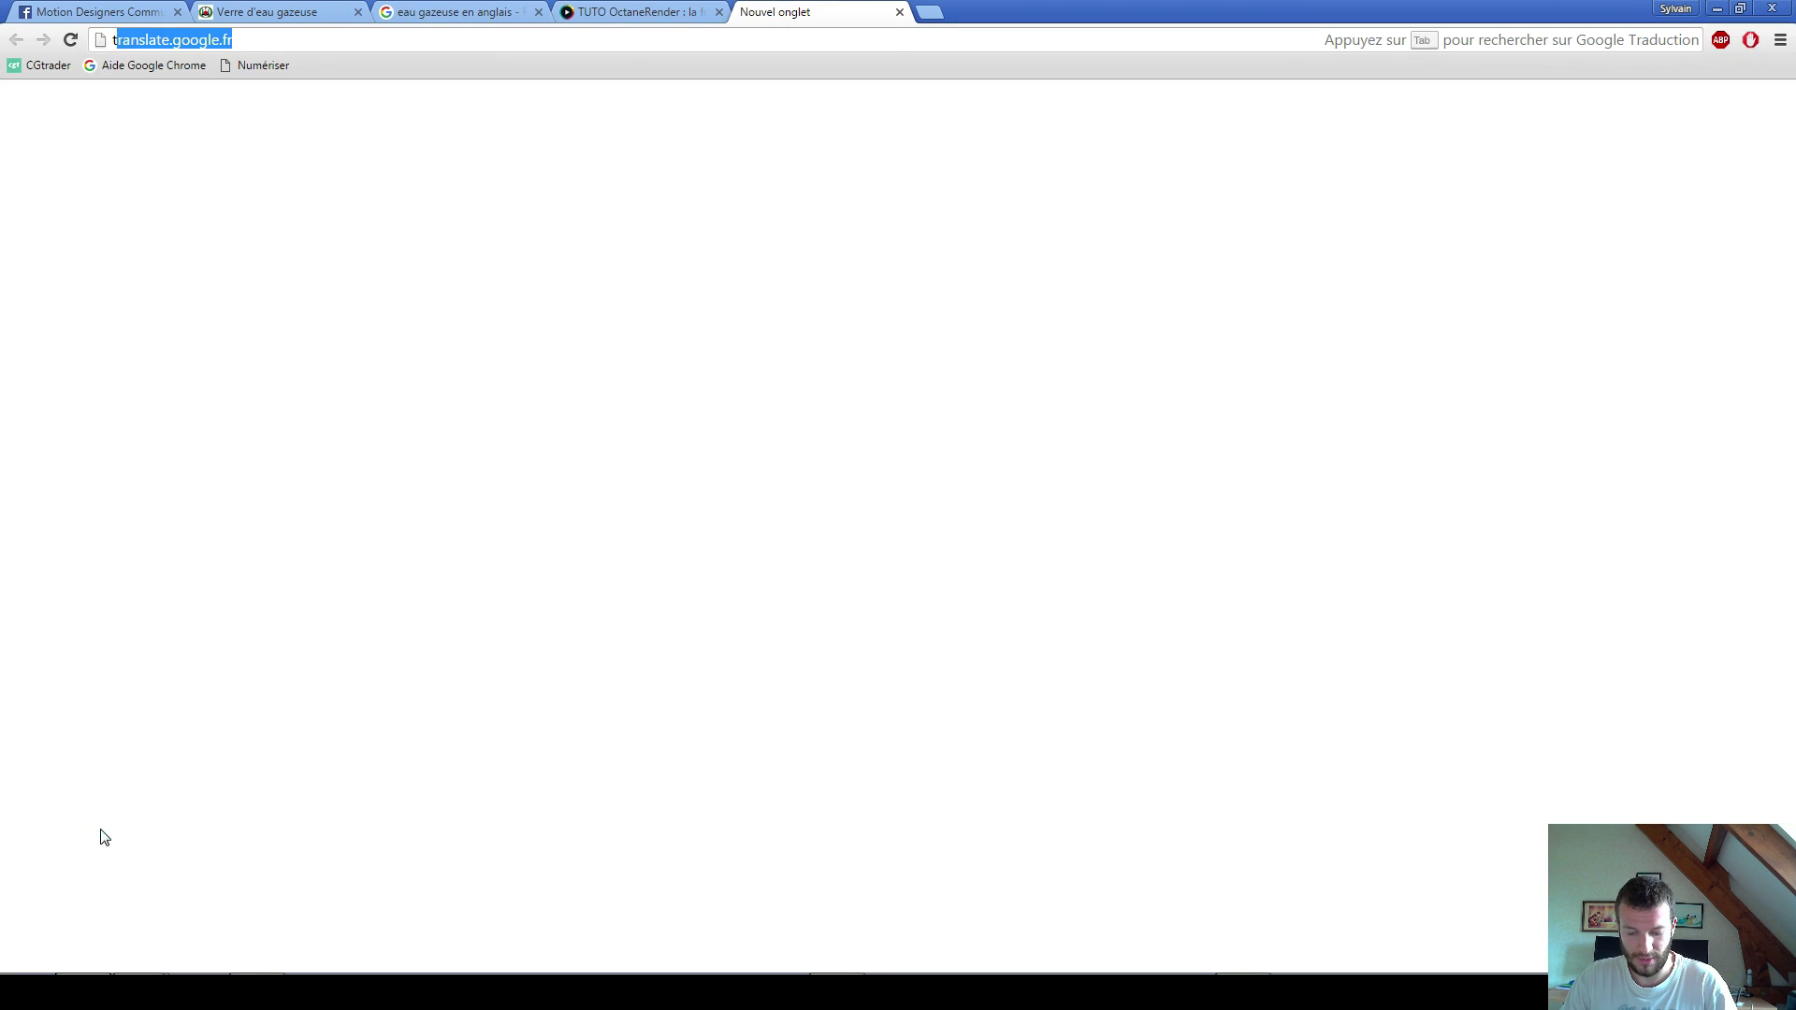
{"action": "key", "text": "Return"}
{"action": "left_click", "coordinate": [601, 223]}
{"action": "type", "text": "clone"}
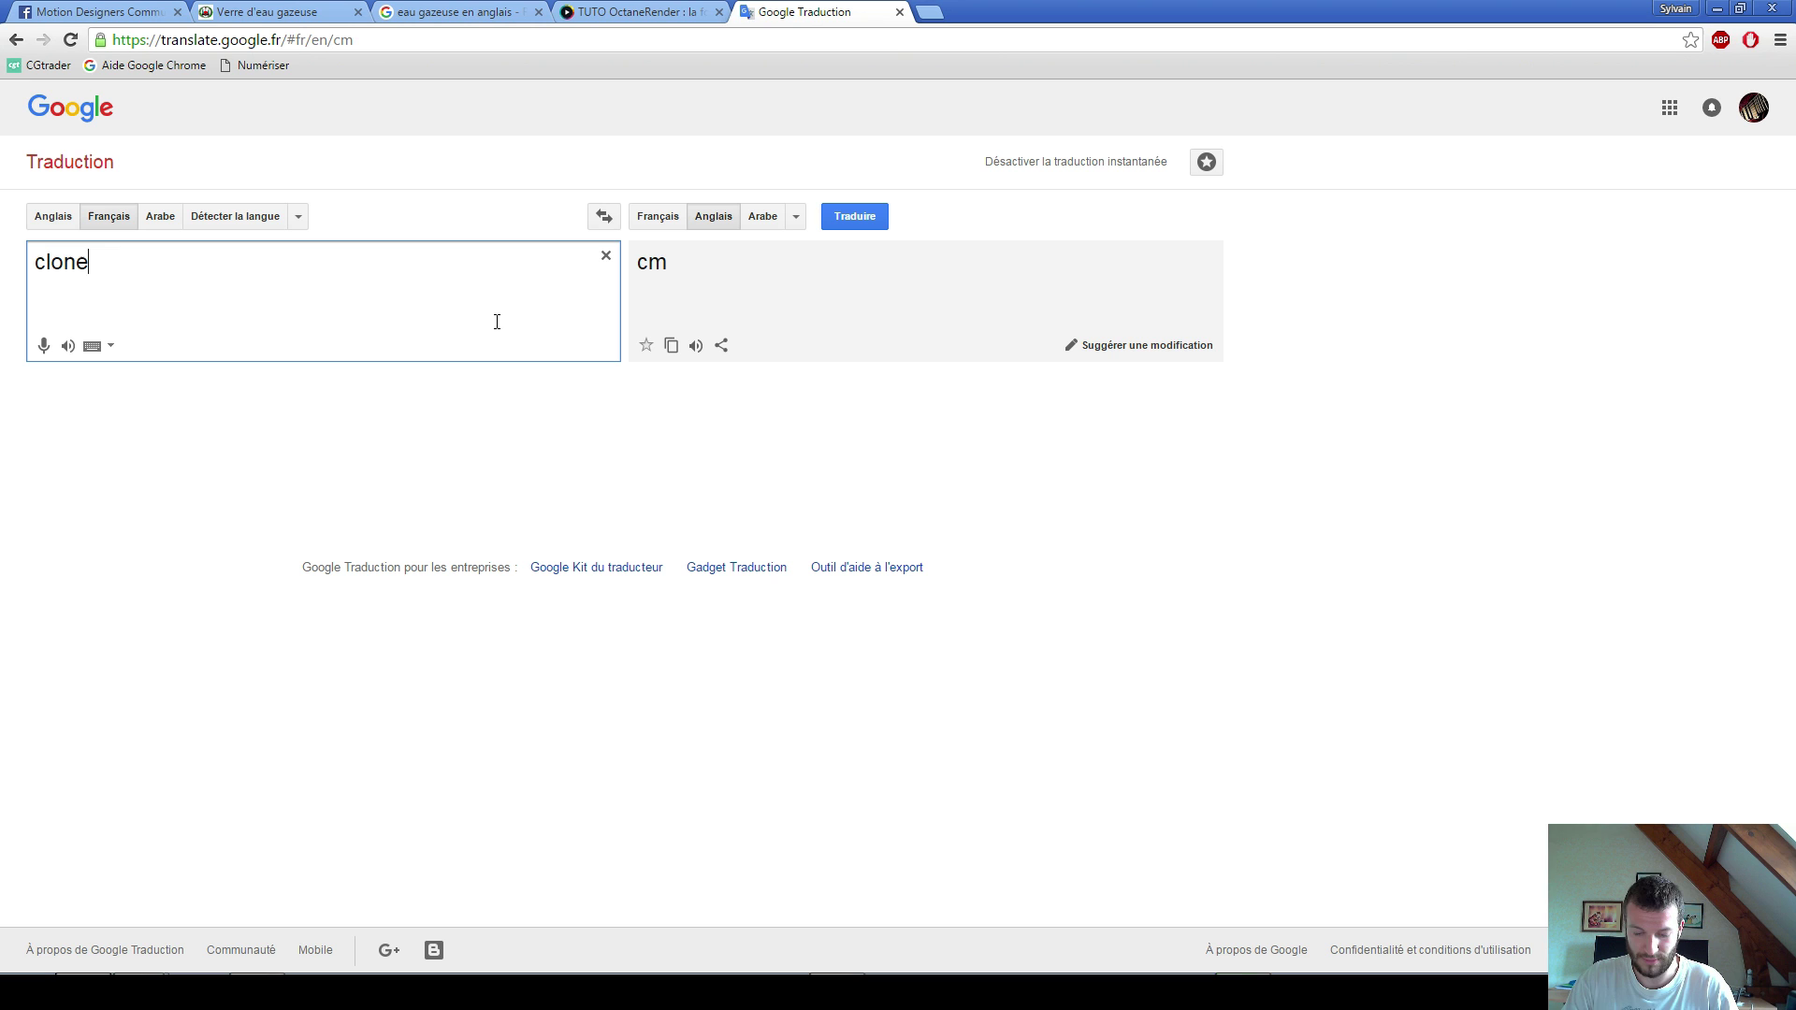
{"action": "type", "text": "ur"}
{"action": "key", "text": "alt+Tab"}
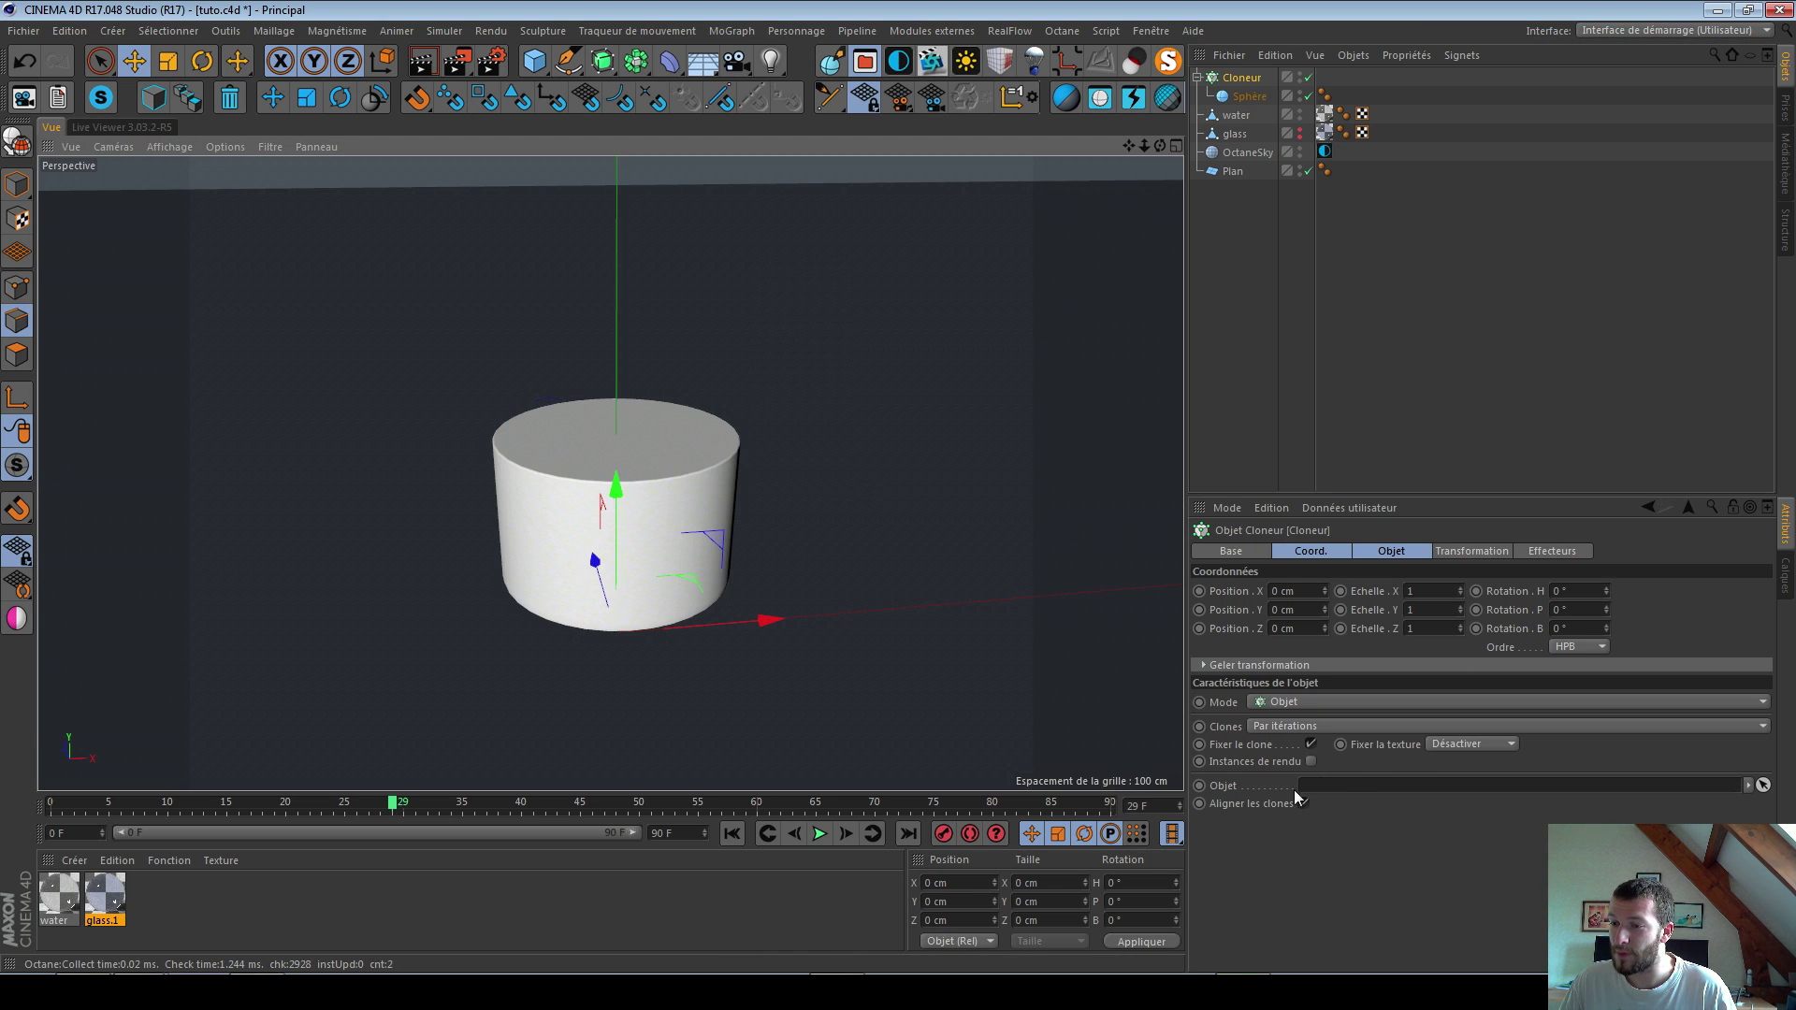
Step: Select the water object, check the English translation of "un peu moins gros" in Google Translate, and return to Cinema 4D
{"action": "left_click", "coordinate": [1245, 115]}
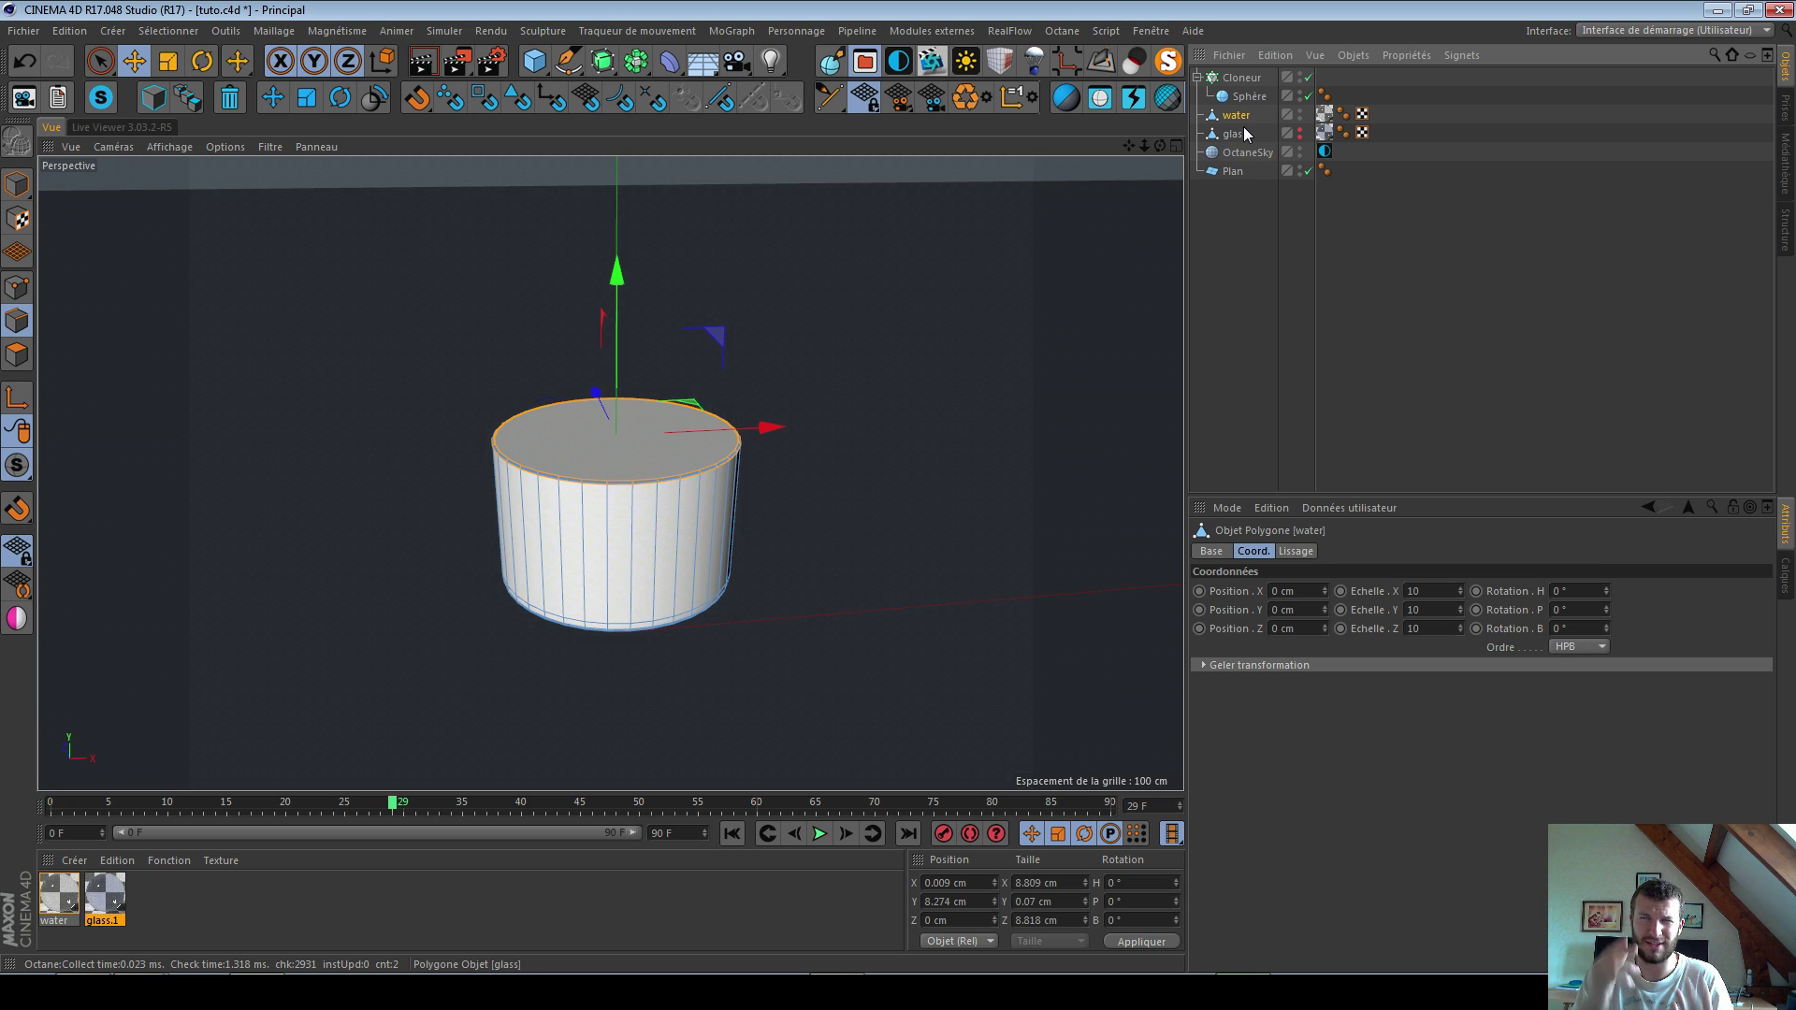
{"action": "key", "text": "alt+Tab"}
{"action": "key", "text": "ctrl+a"}
{"action": "type", "text": "un peu mo"}
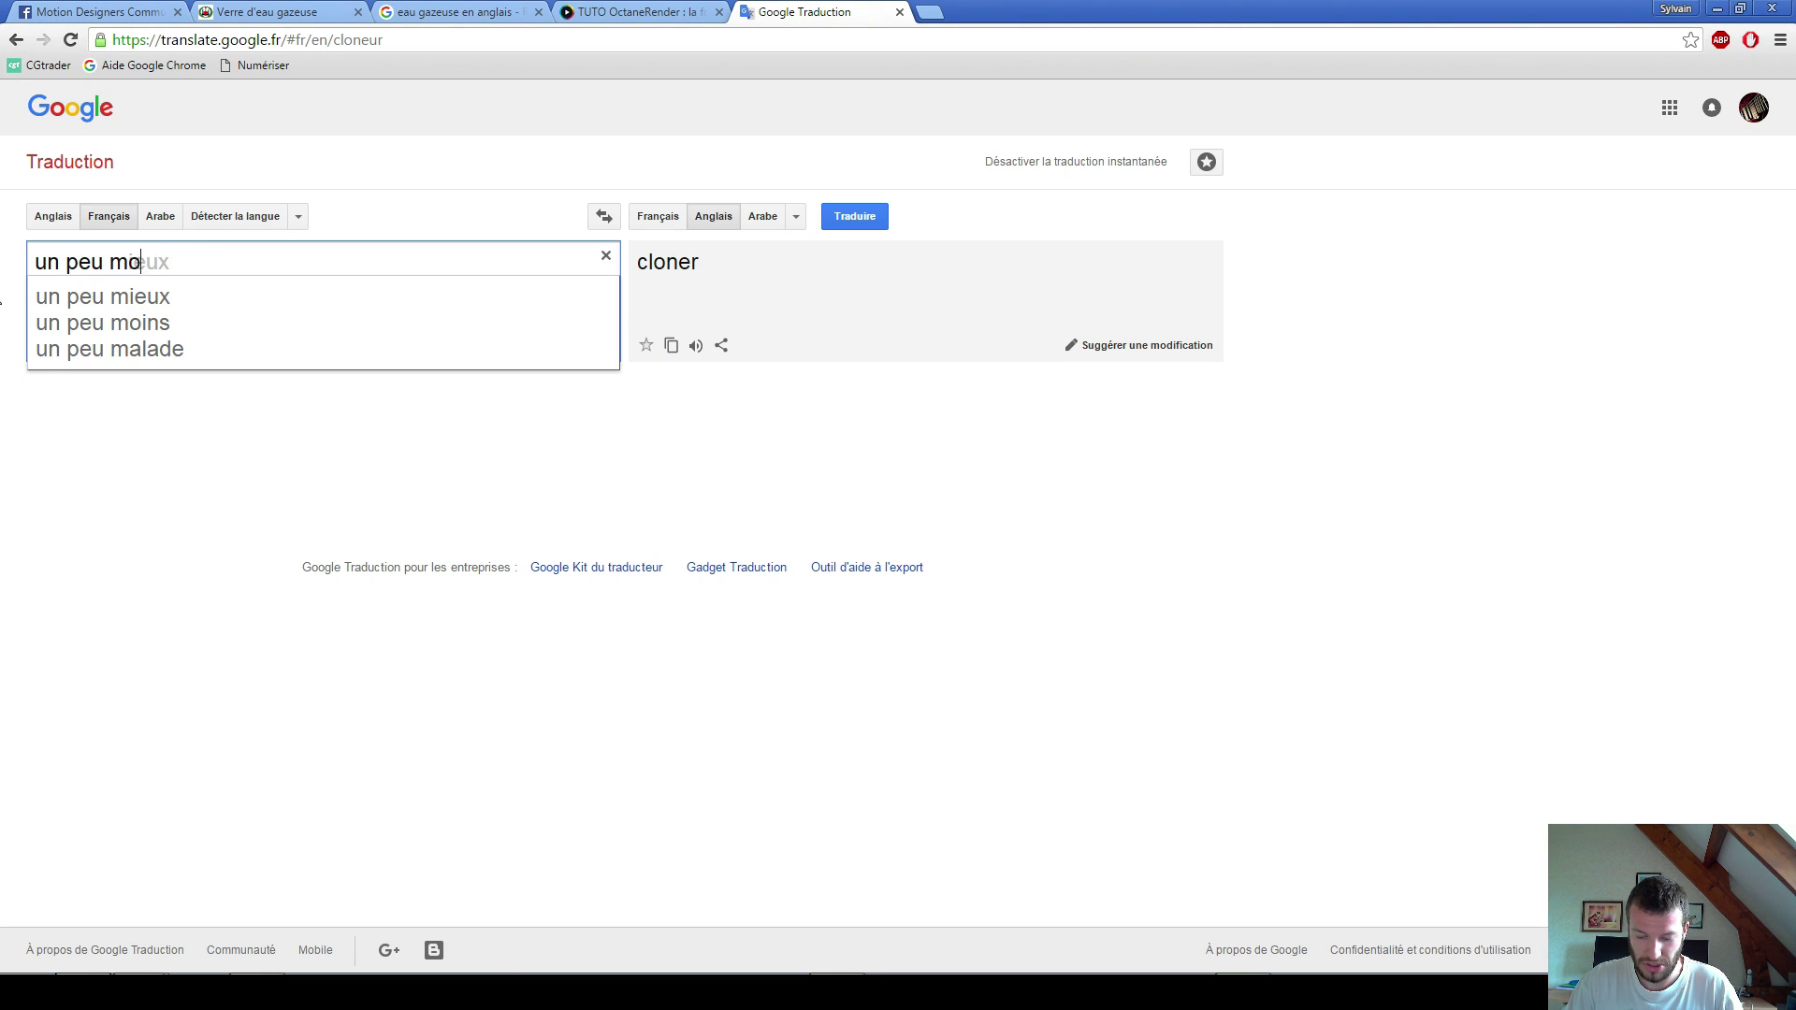
{"action": "type", "text": "ins gros"}
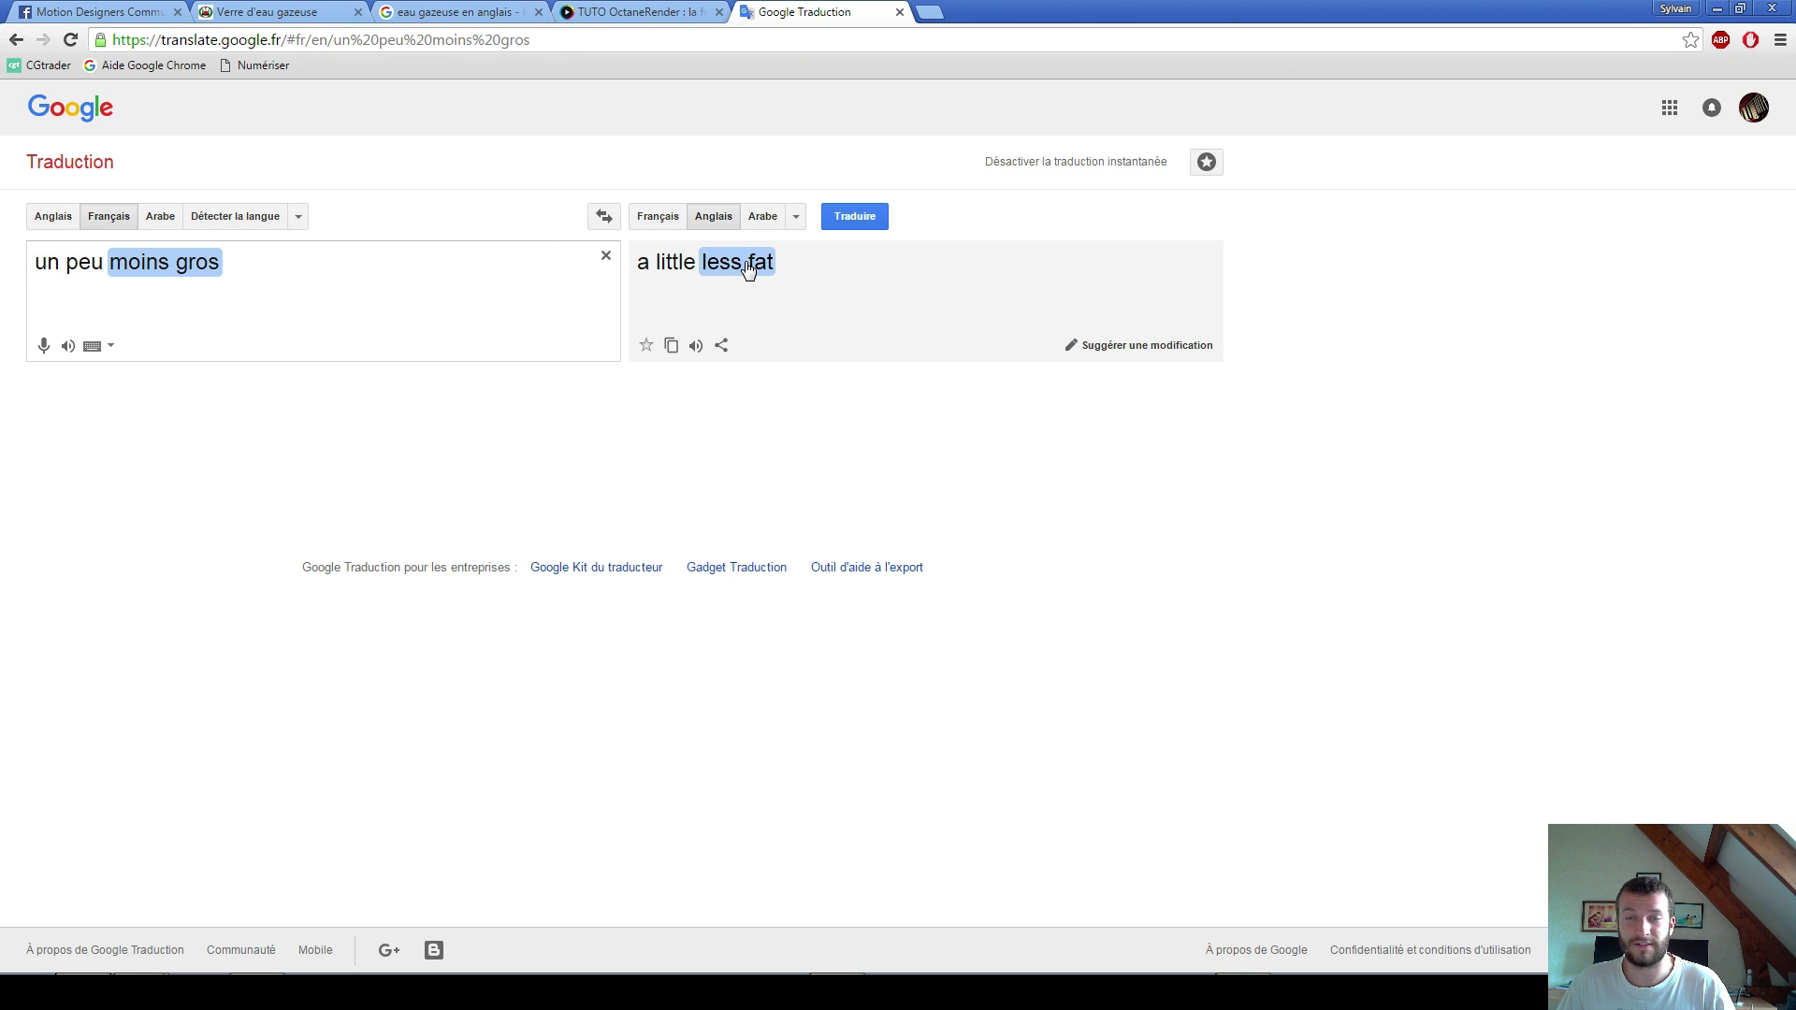
{"action": "key", "text": "alt+Tab"}
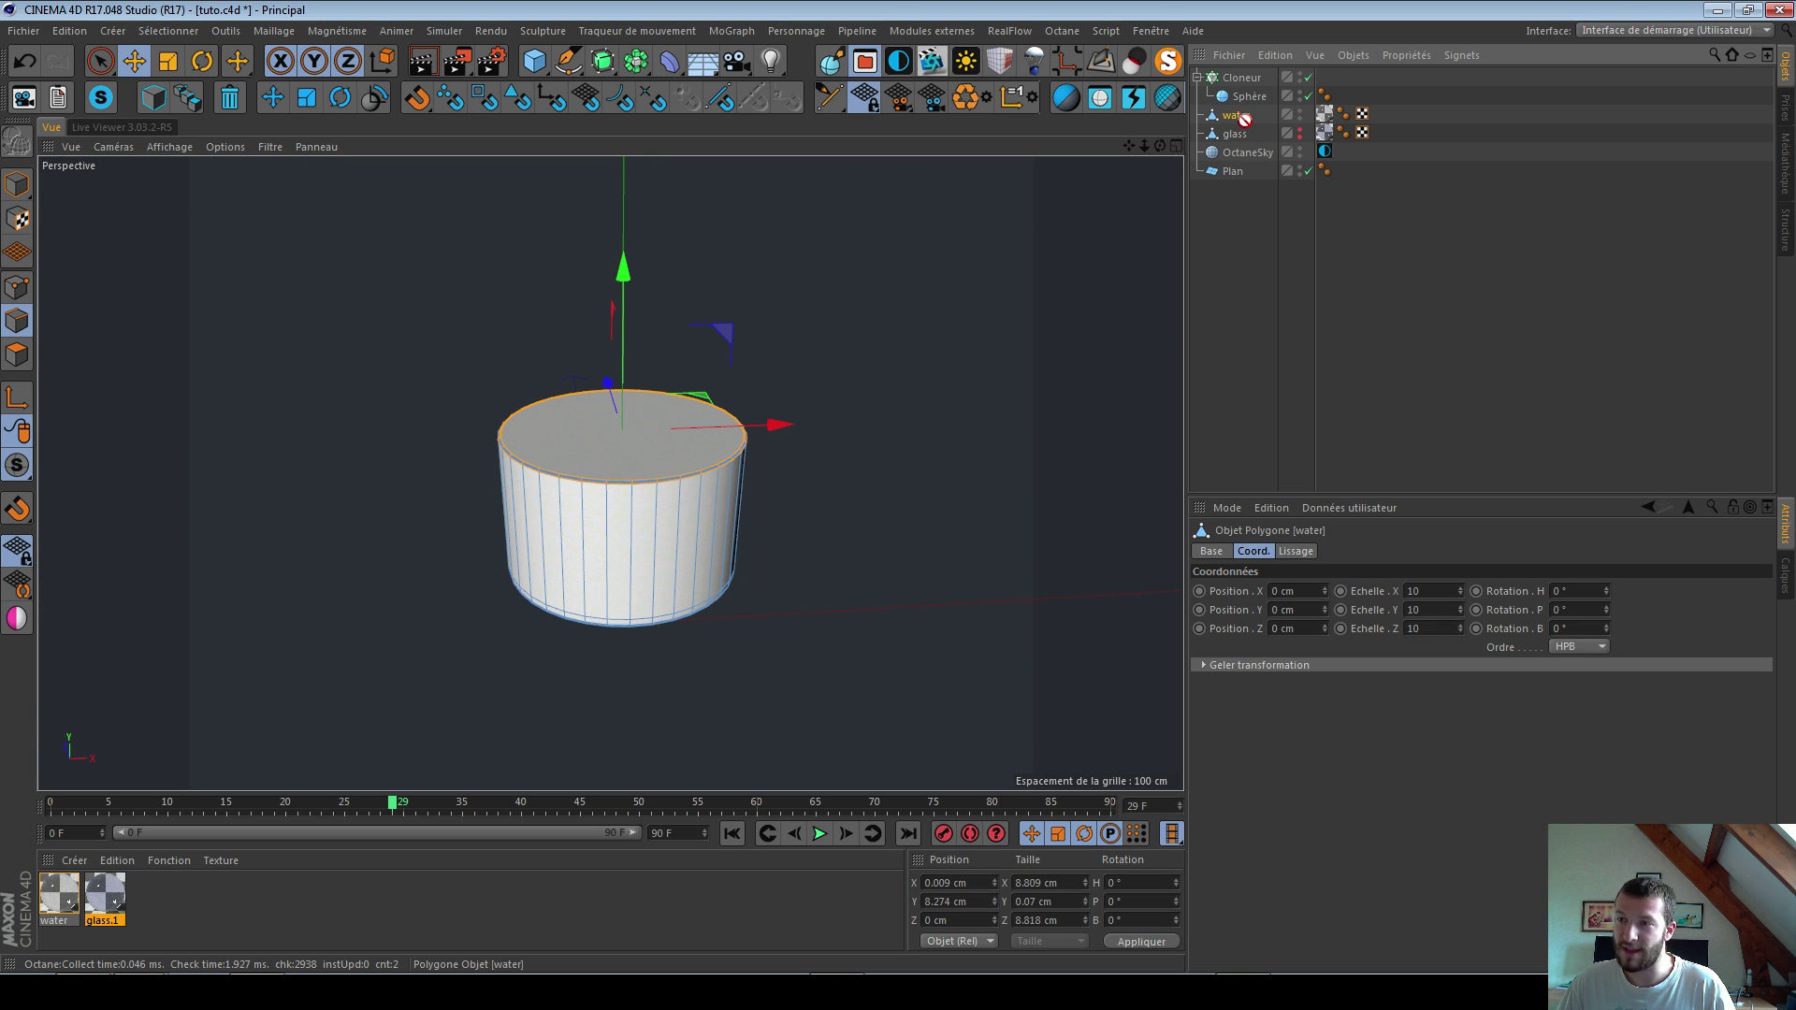
Step: Duplicate the water object and rename the copy "for cloner"
{"action": "left_click_drag", "start_coordinate": [1243, 120], "coordinate": [1235, 245], "text": "ctrl"}
{"action": "double_click", "coordinate": [1250, 190]}
{"action": "type", "text": "for cloner"}
{"action": "key", "text": "Return"}
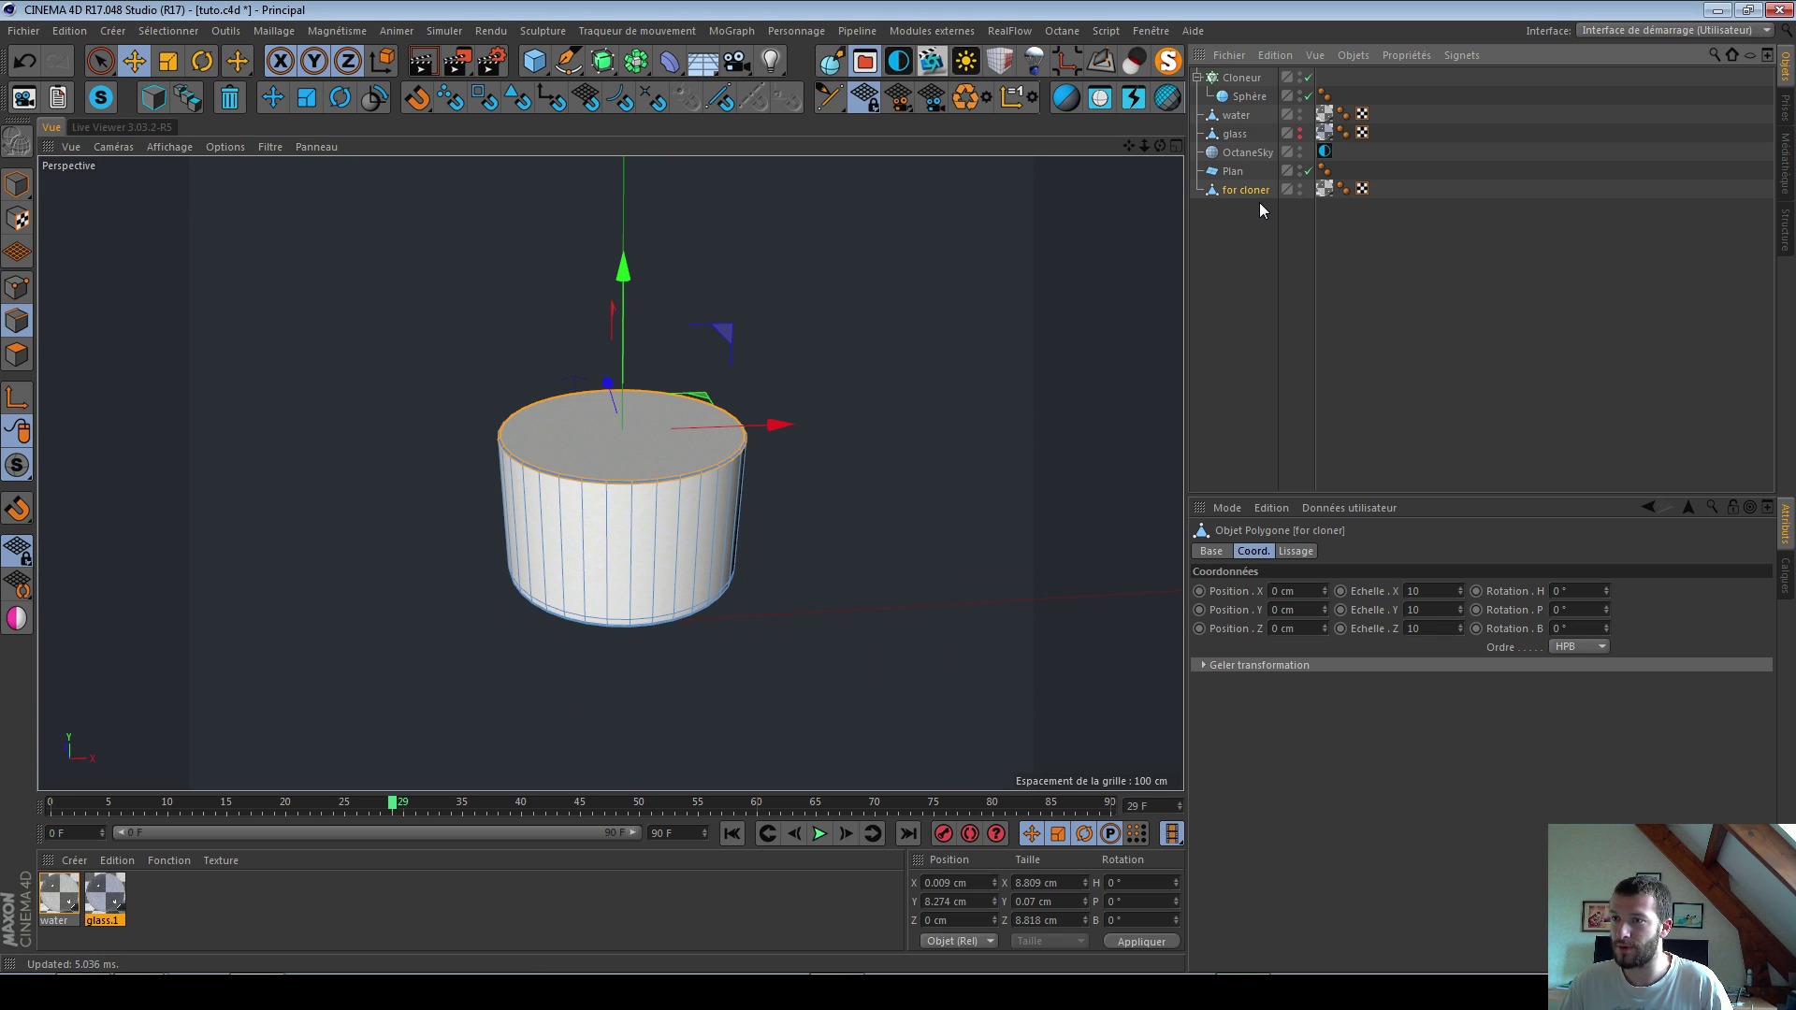
Step: Assign the for cloner object as the Cloner's target object
{"action": "left_click", "coordinate": [1242, 77]}
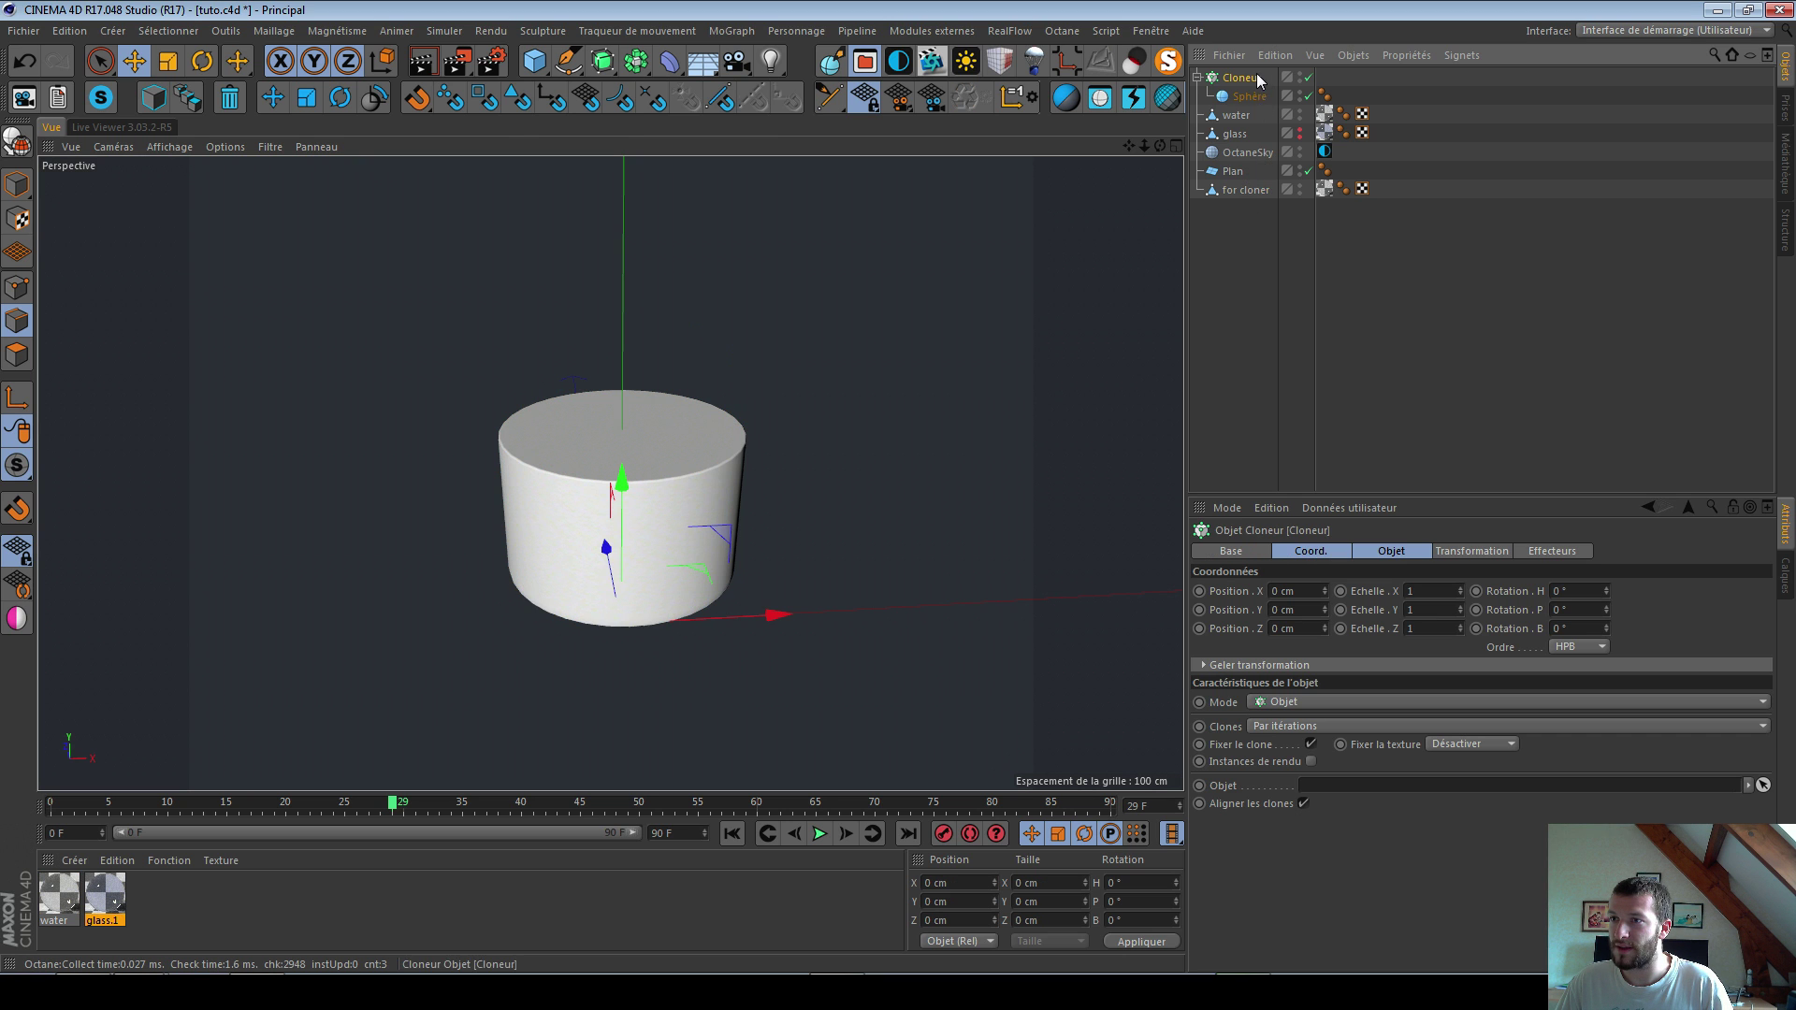
{"action": "left_click_drag", "start_coordinate": [1244, 199], "coordinate": [1352, 785]}
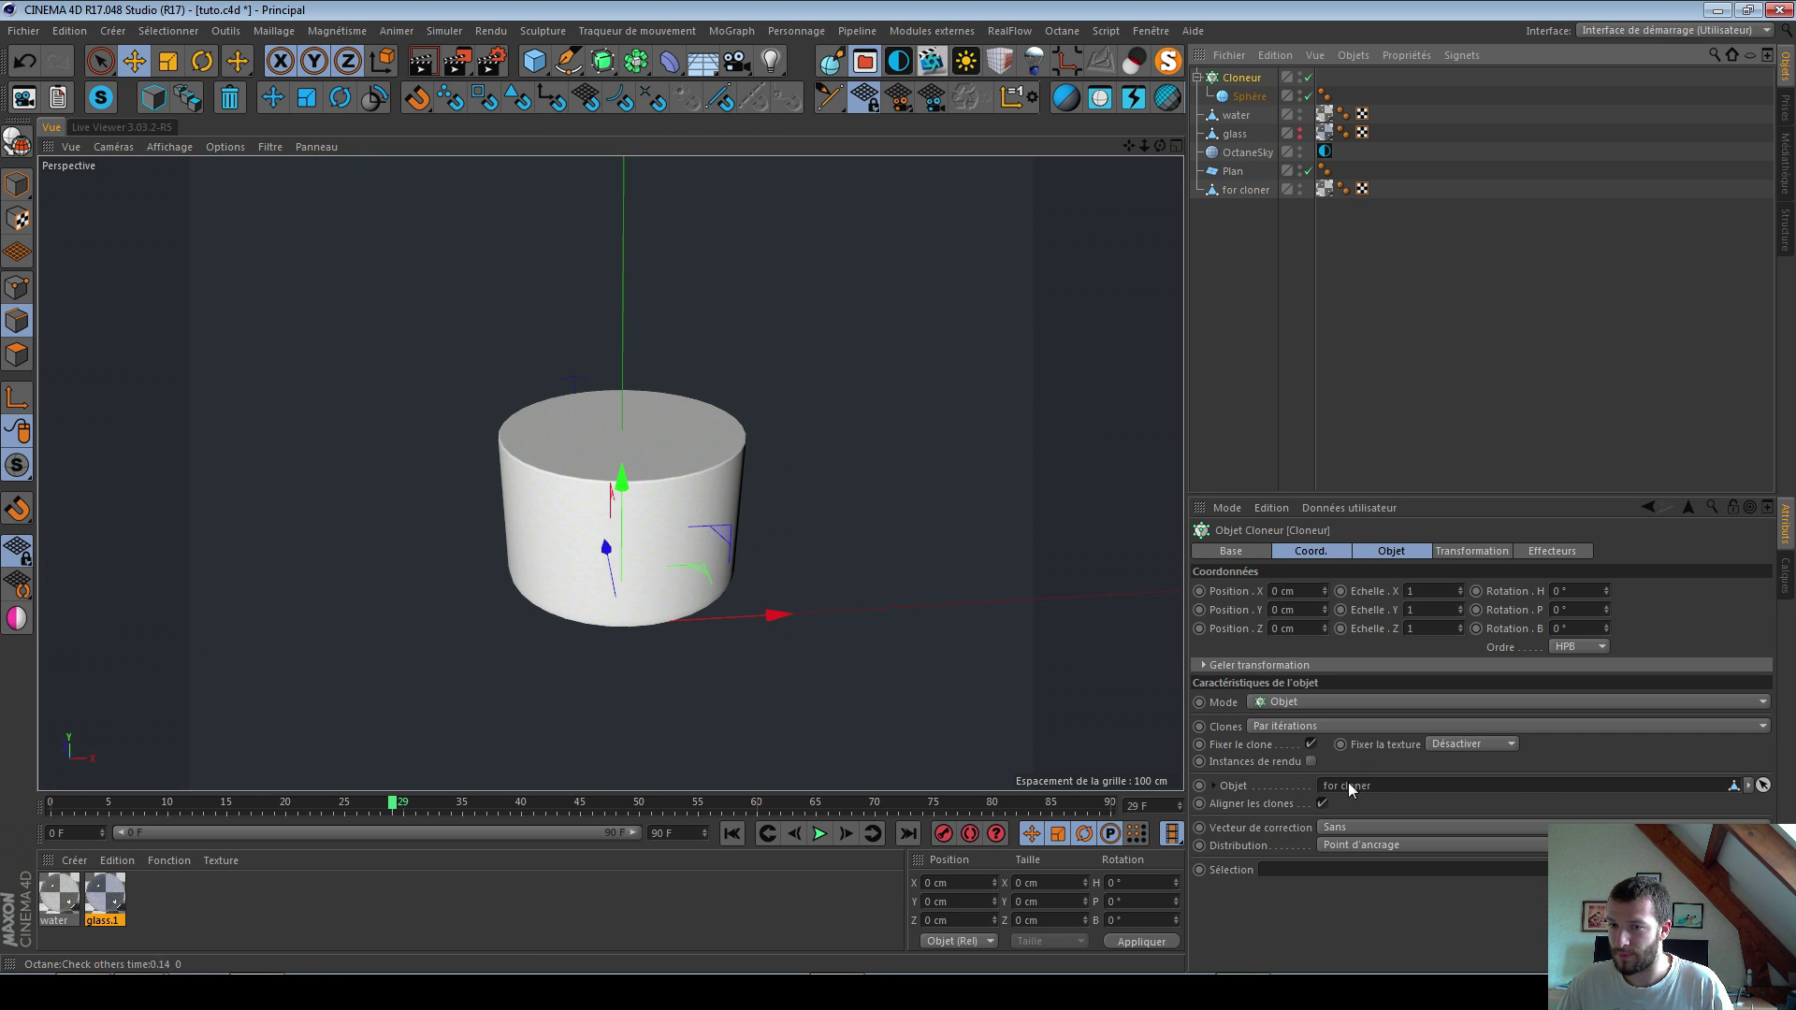
{"action": "left_click_drag", "start_coordinate": [682, 509], "coordinate": [581, 479], "text": "alt"}
{"action": "middle_click_drag", "start_coordinate": [801, 410], "coordinate": [641, 371], "text": "alt"}
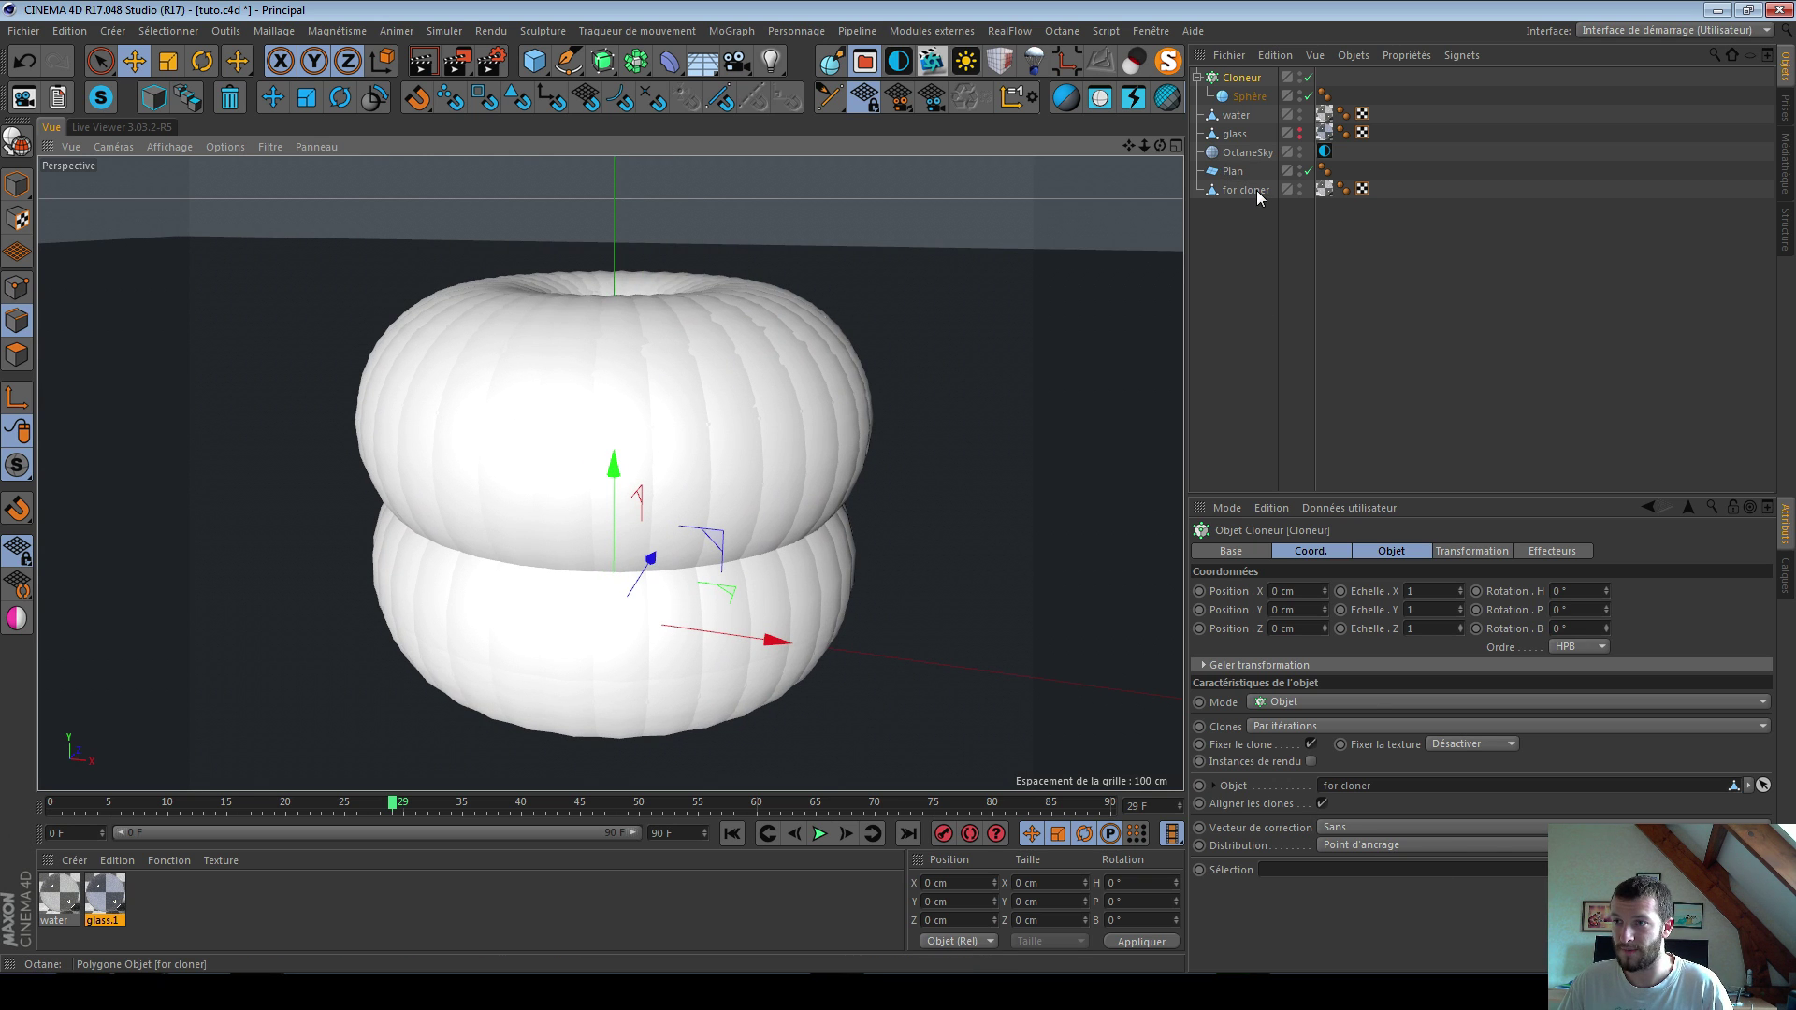
Step: Scale the sphere inside the Cloner down until its clones are tiny bubbles
{"action": "left_click", "coordinate": [1248, 99]}
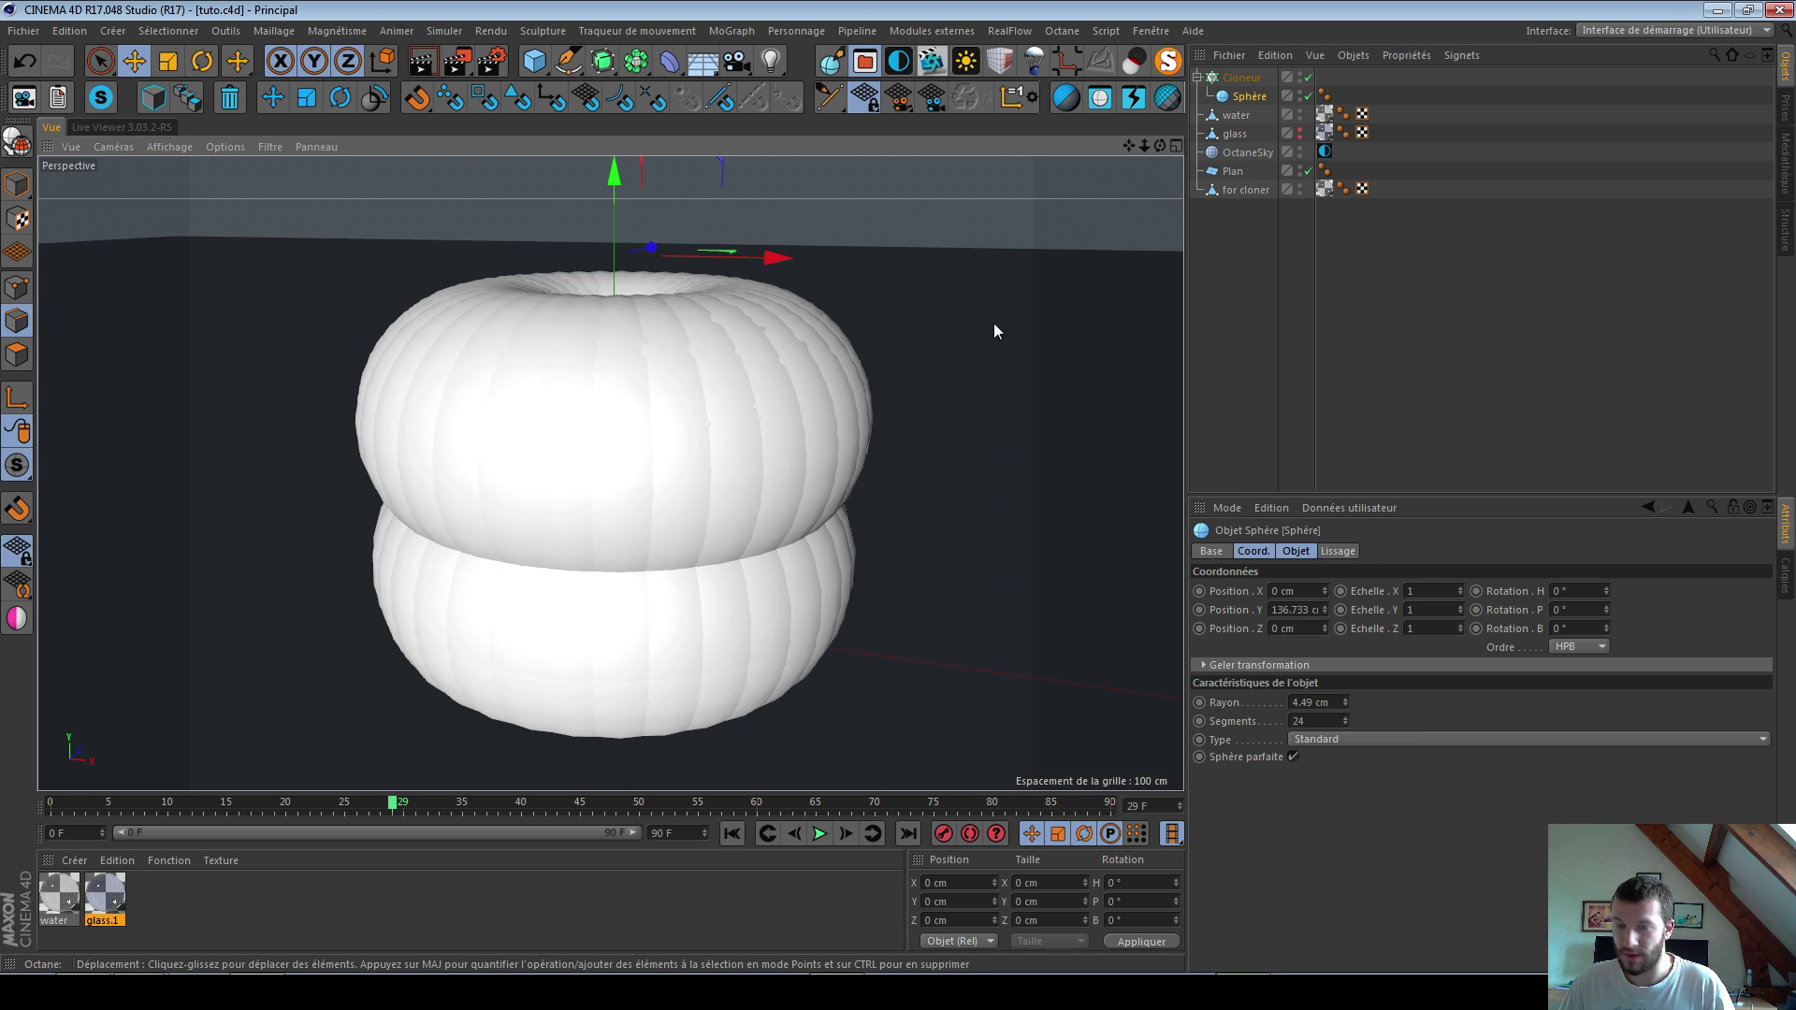
{"action": "key", "text": "t"}
{"action": "left_click_drag", "start_coordinate": [981, 296], "coordinate": [493, 577]}
{"action": "left_click_drag", "start_coordinate": [894, 324], "coordinate": [431, 682]}
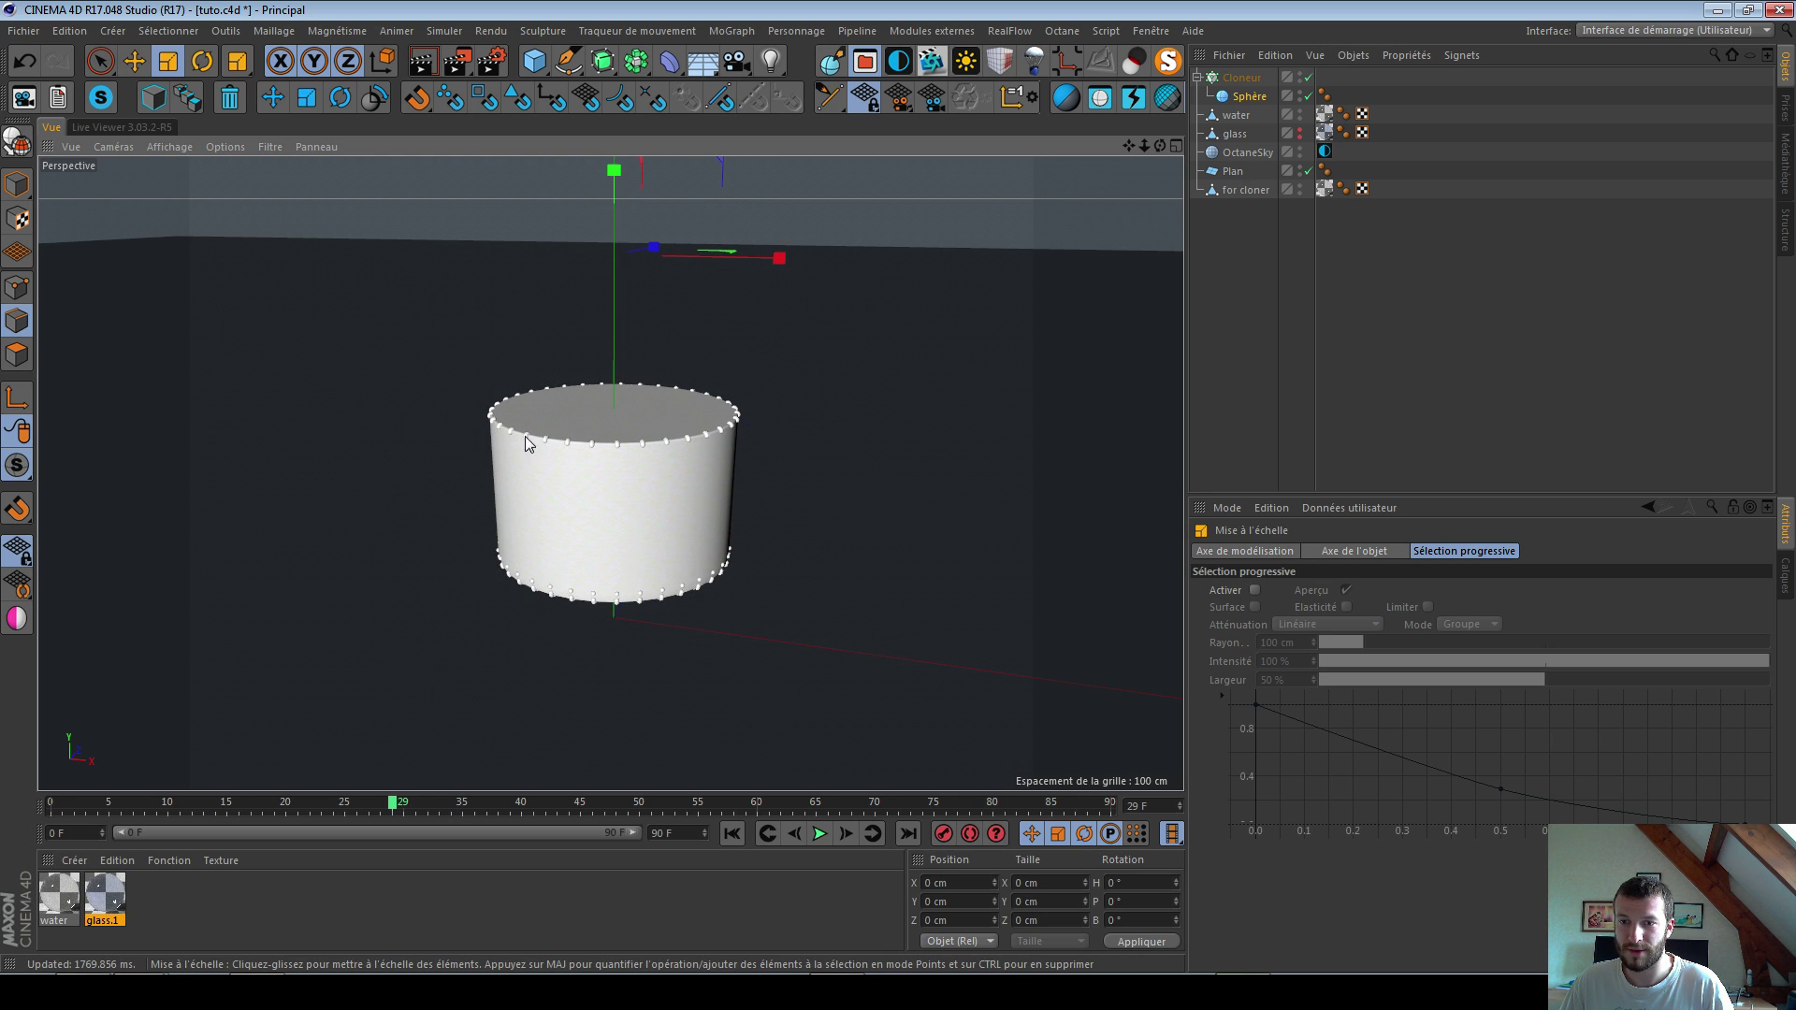
{"action": "scroll", "coordinate": [573, 465], "scroll_direction": "up", "scroll_amount": 5}
{"action": "scroll", "coordinate": [707, 496], "scroll_direction": "down", "scroll_amount": 4}
{"action": "scroll", "coordinate": [711, 491], "scroll_direction": "up", "scroll_amount": 2}
Step: Set the Cloner's distribution to Volume
{"action": "left_click", "coordinate": [1259, 77]}
{"action": "left_click", "coordinate": [1253, 78]}
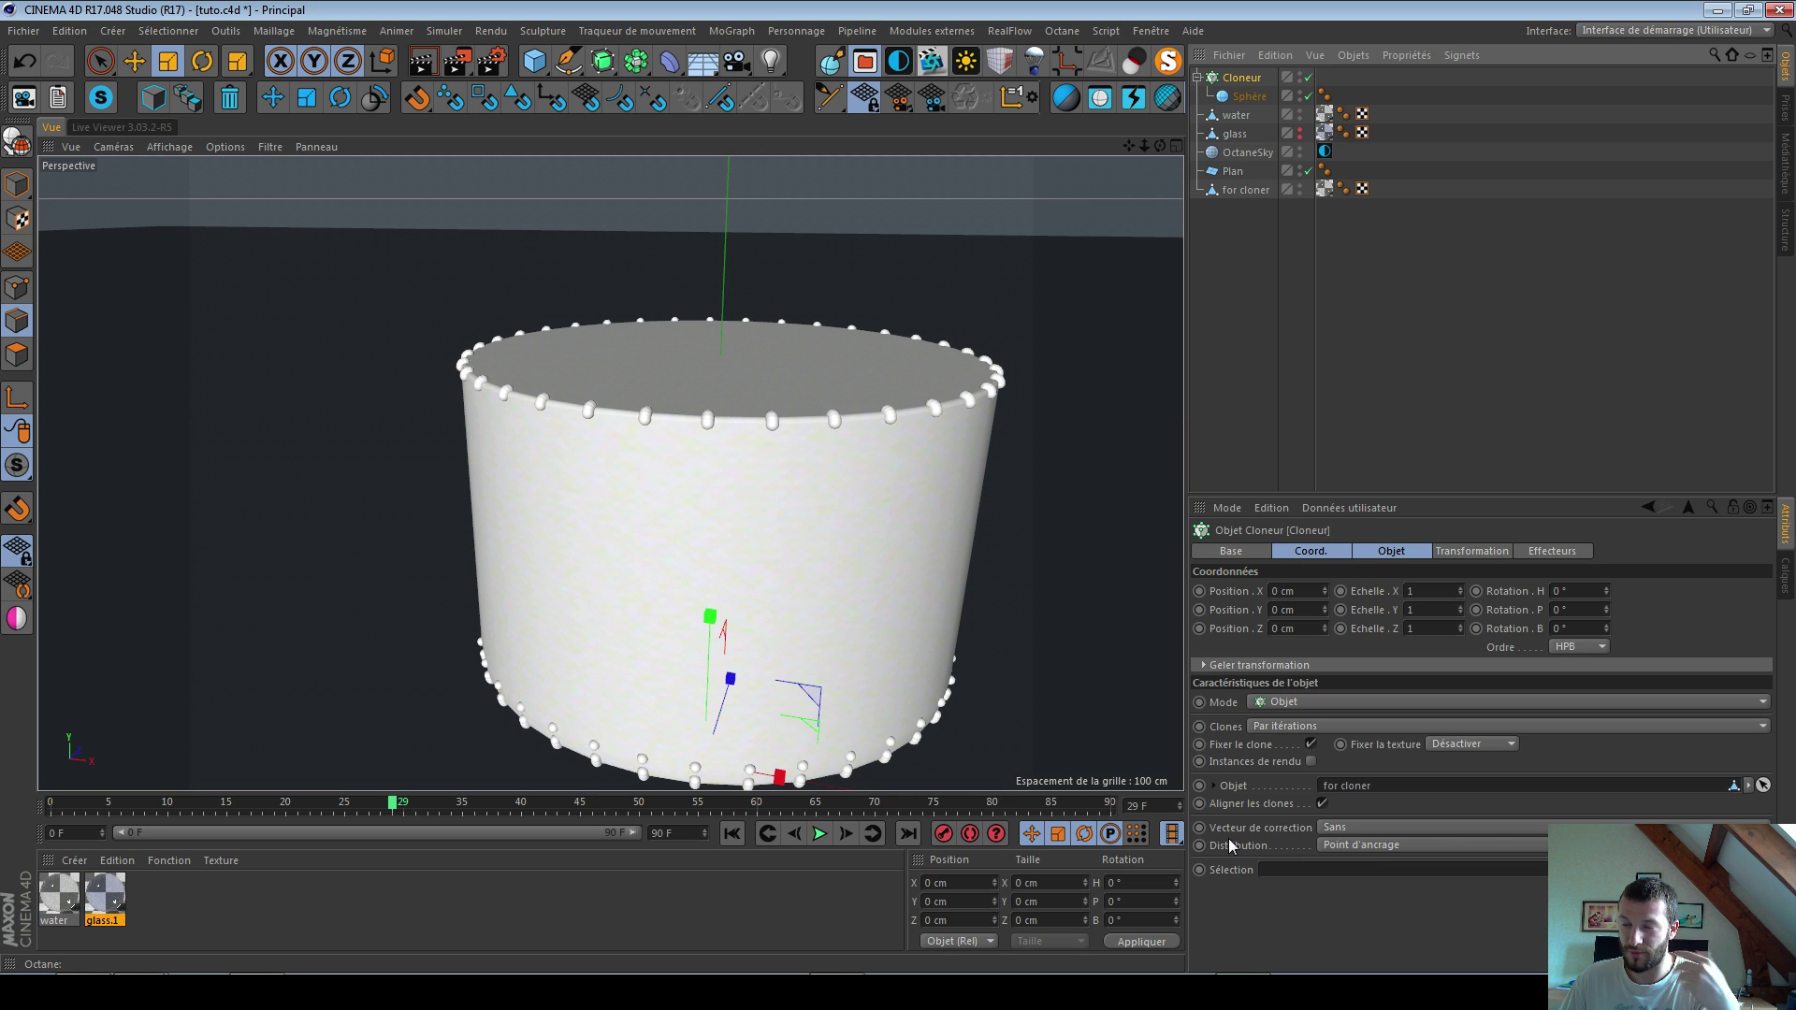
{"action": "left_click", "coordinate": [1326, 844]}
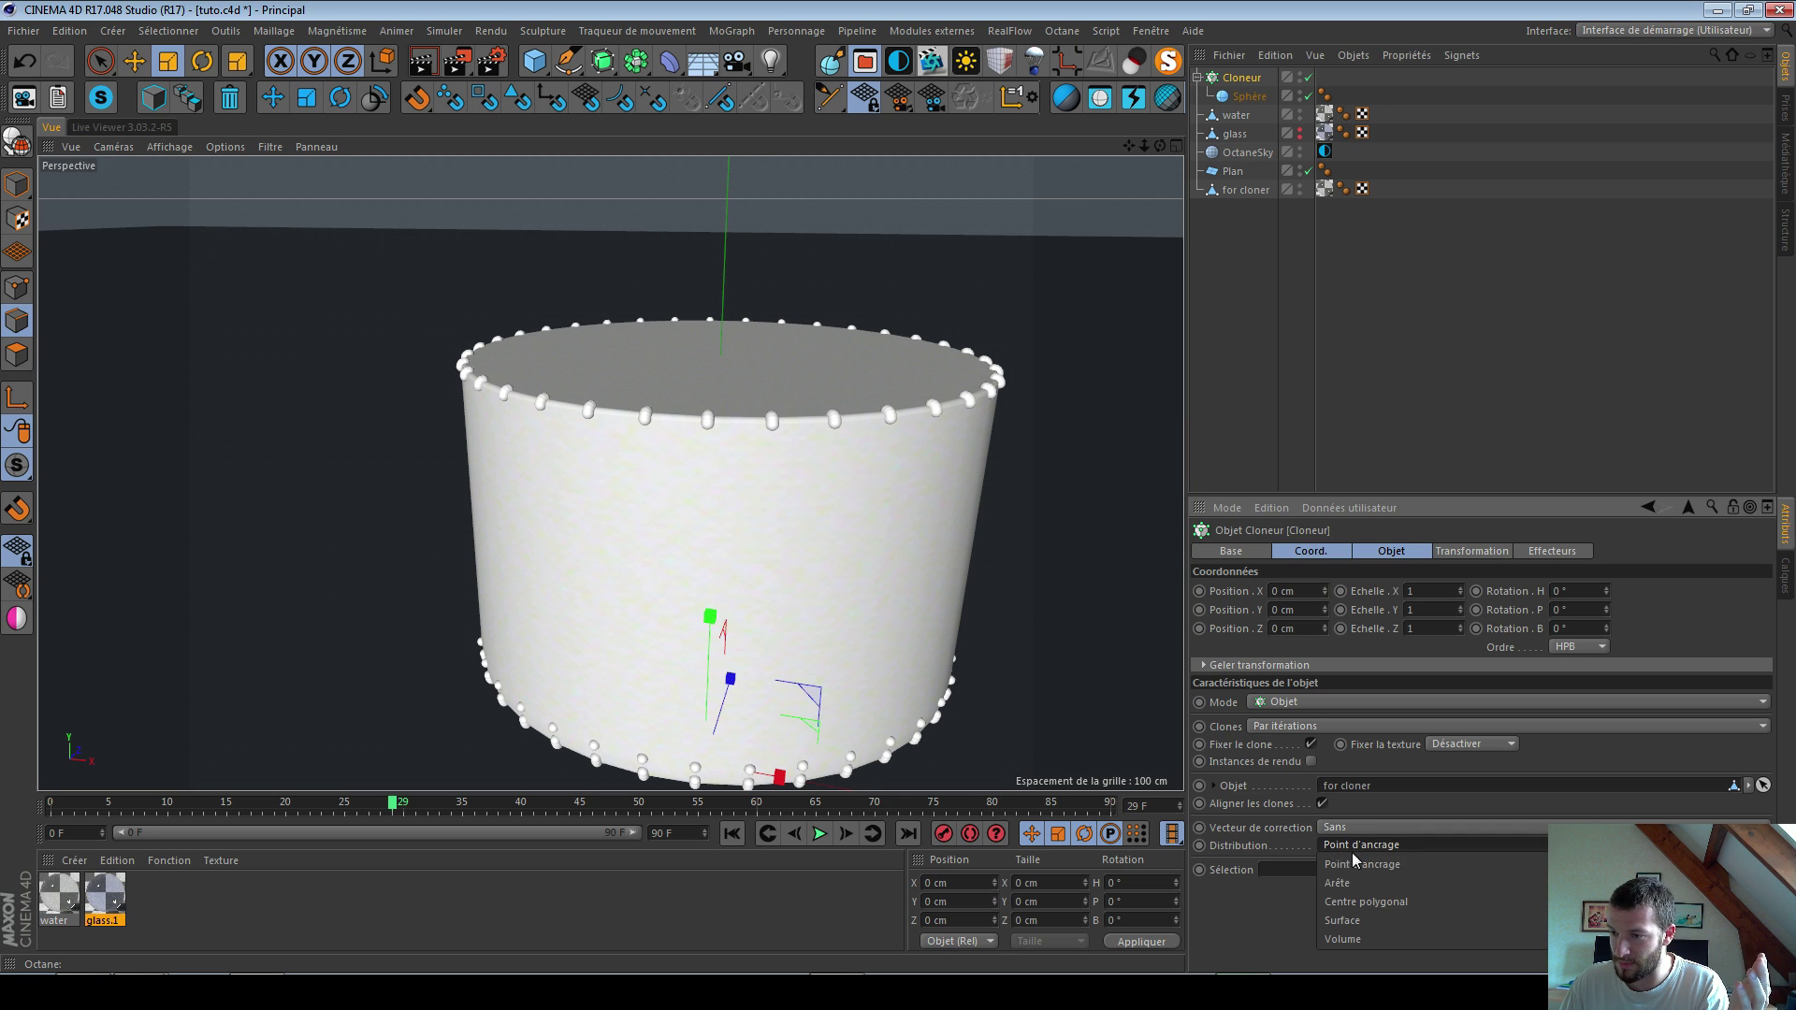
{"action": "left_click", "coordinate": [1382, 936]}
{"action": "middle_click_drag", "start_coordinate": [738, 479], "coordinate": [683, 412], "text": "alt"}
{"action": "left_click_drag", "start_coordinate": [683, 411], "coordinate": [838, 372], "text": "alt"}
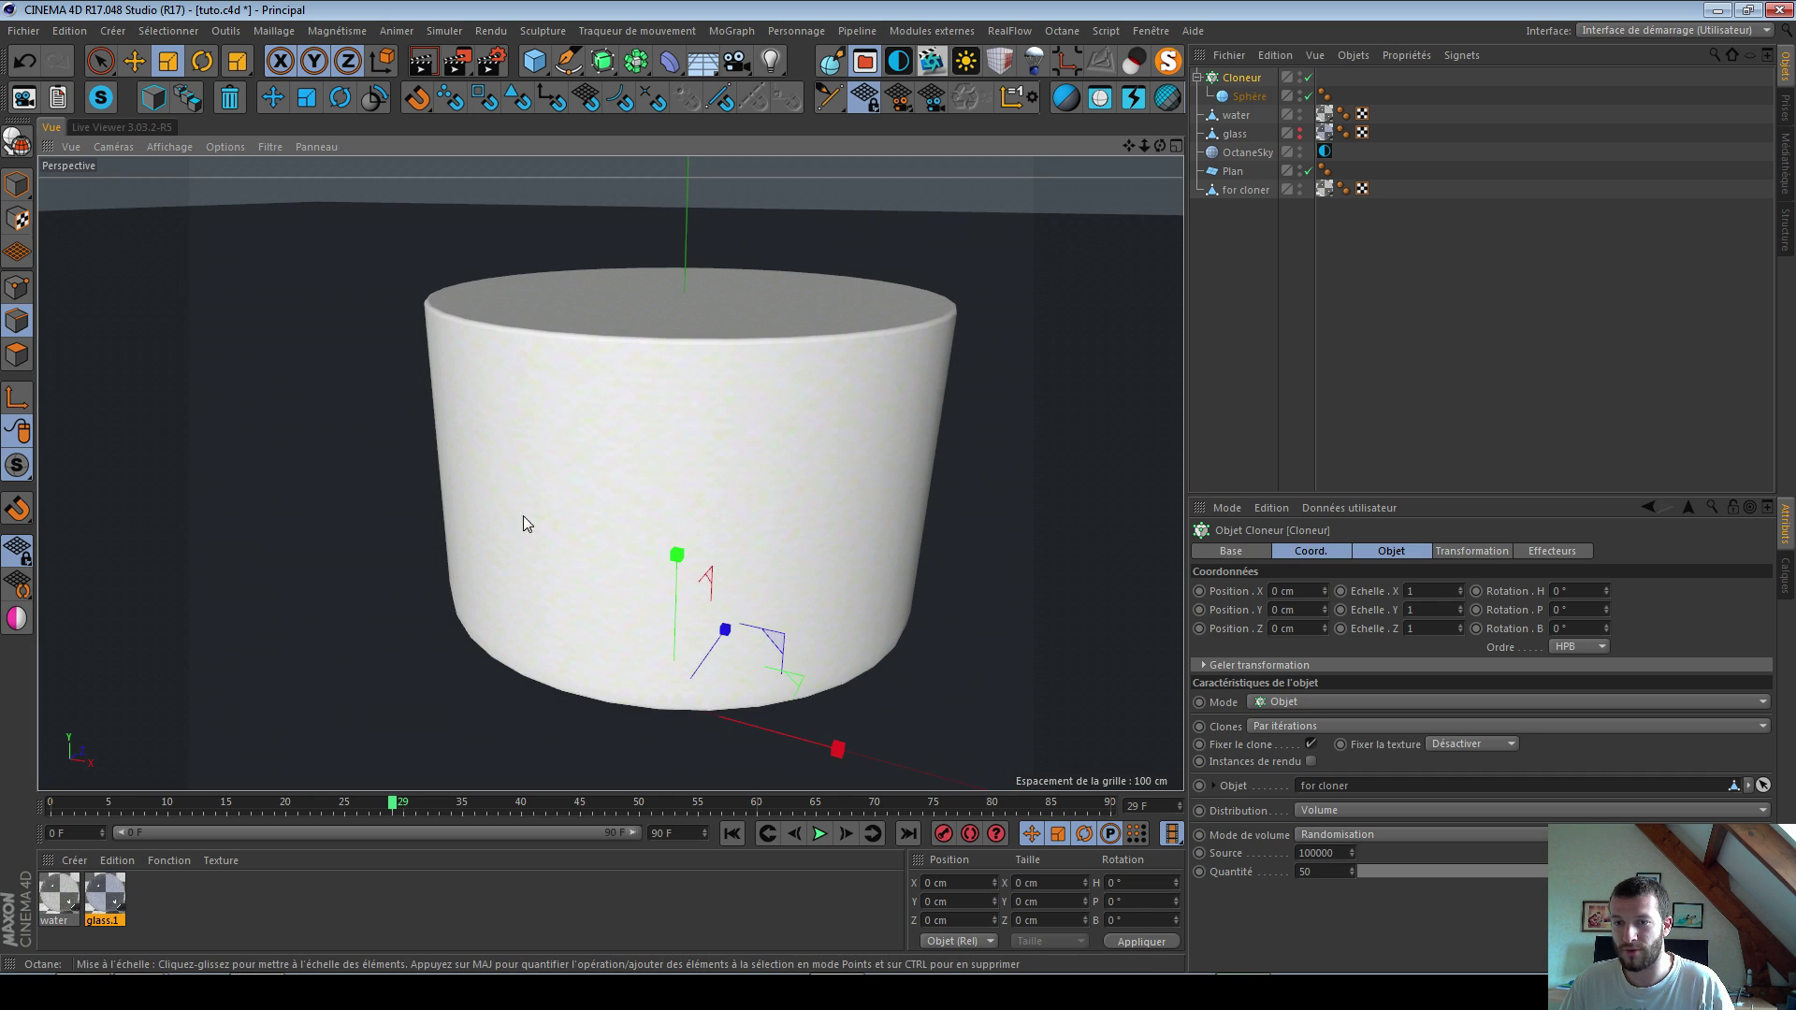
Step: Hide the for cloner object in both the viewport and the render
{"action": "left_click", "coordinate": [1246, 189]}
{"action": "left_click", "coordinate": [1293, 192]}
{"action": "left_click", "coordinate": [1294, 224]}
{"action": "left_click", "coordinate": [1301, 189], "text": "ctrl"}
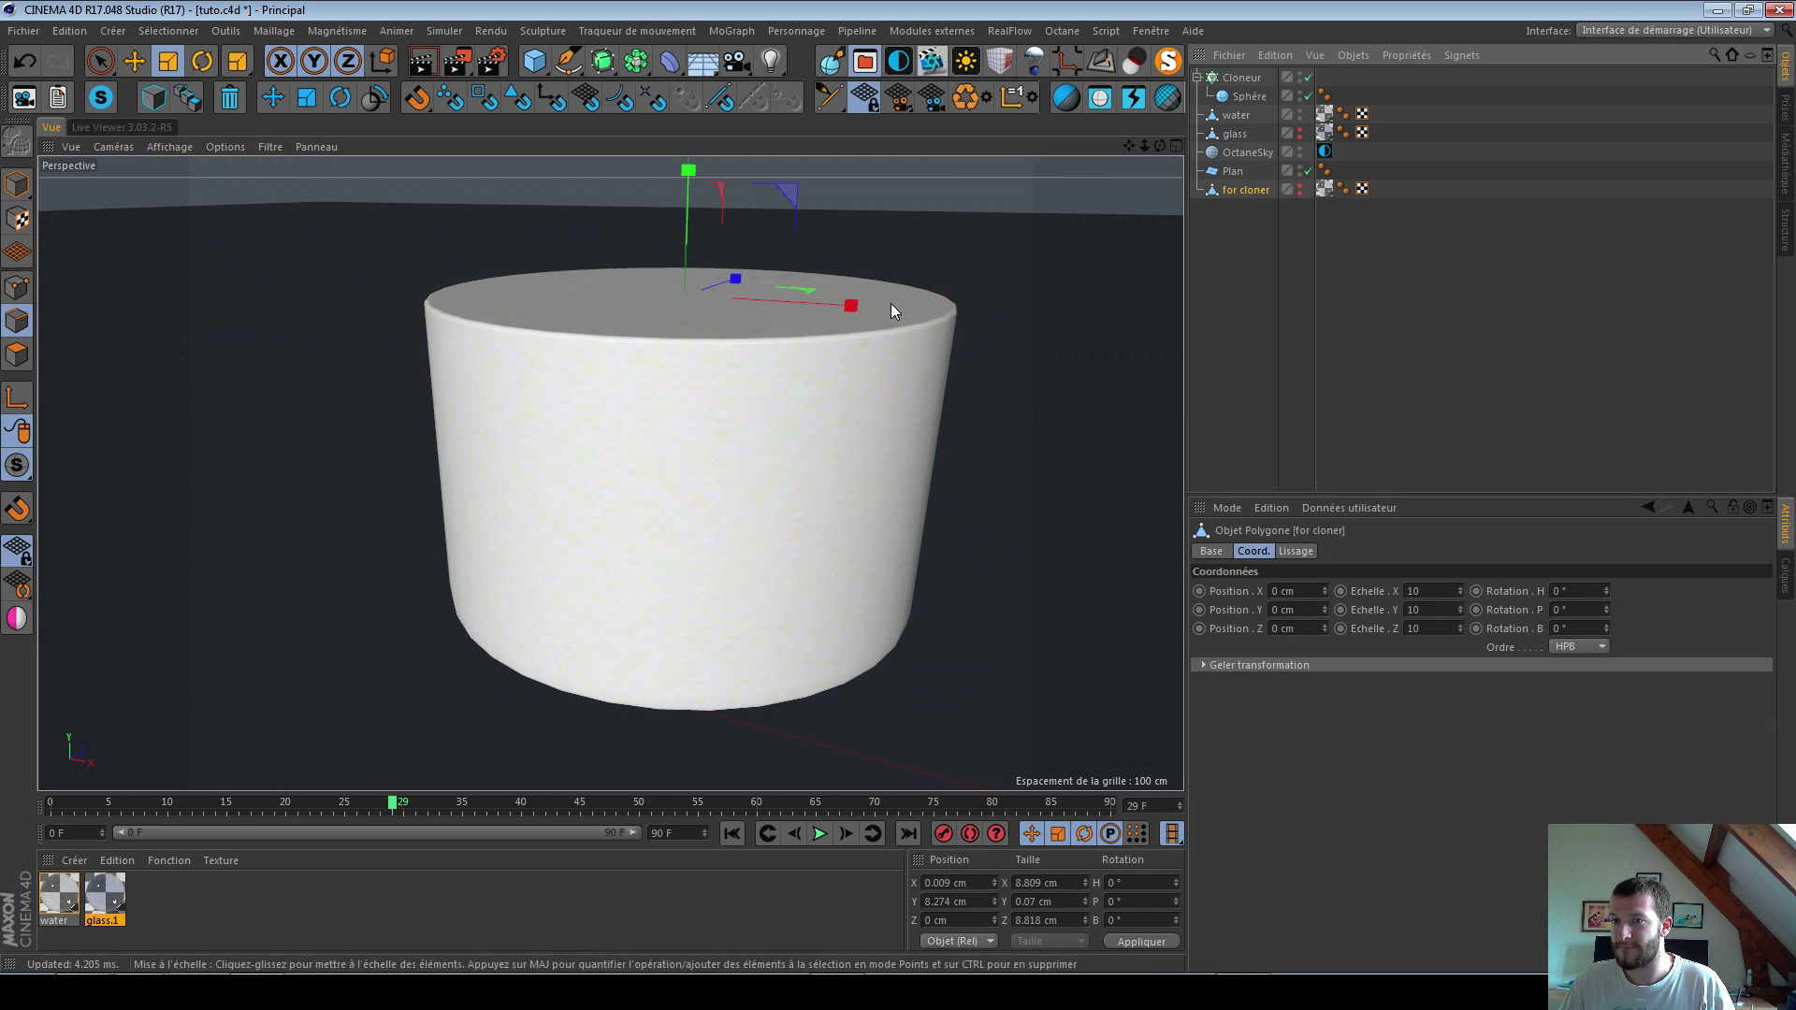
Step: Enable X-ray display on the water object and remove its water texture tag
{"action": "left_click", "coordinate": [1239, 112]}
{"action": "left_click", "coordinate": [1226, 552]}
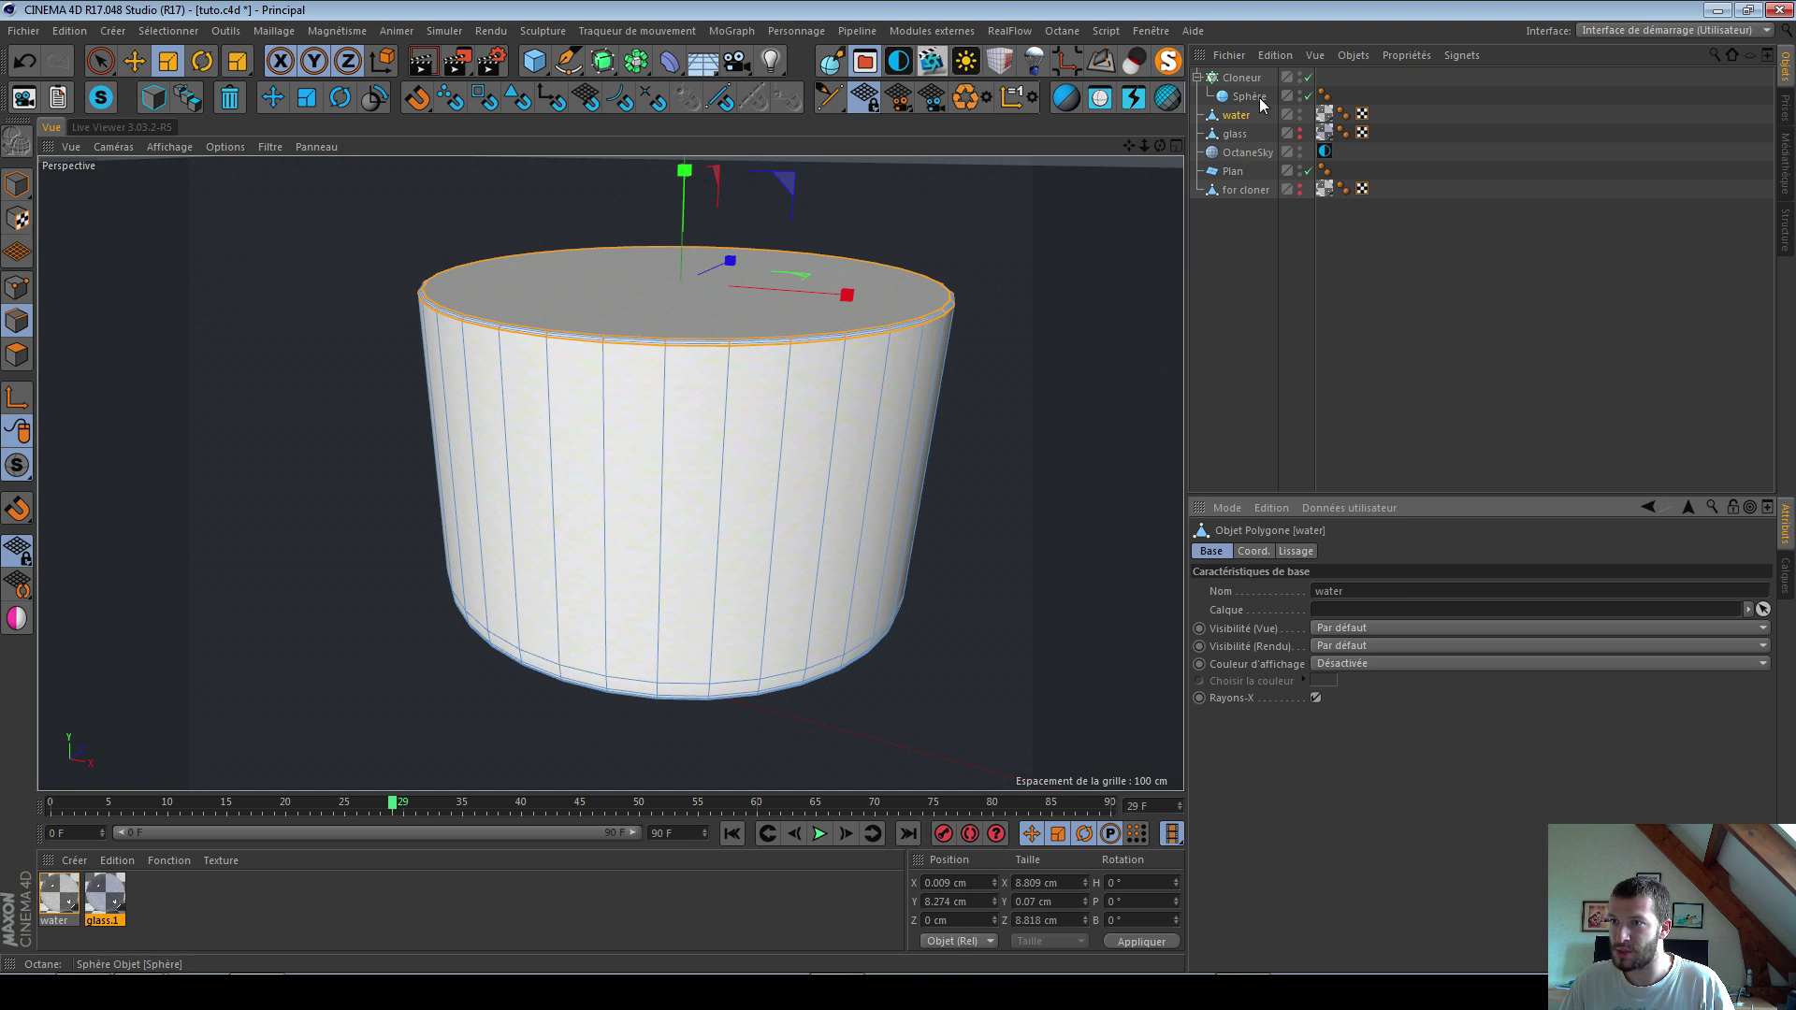
{"action": "left_click", "coordinate": [1326, 114]}
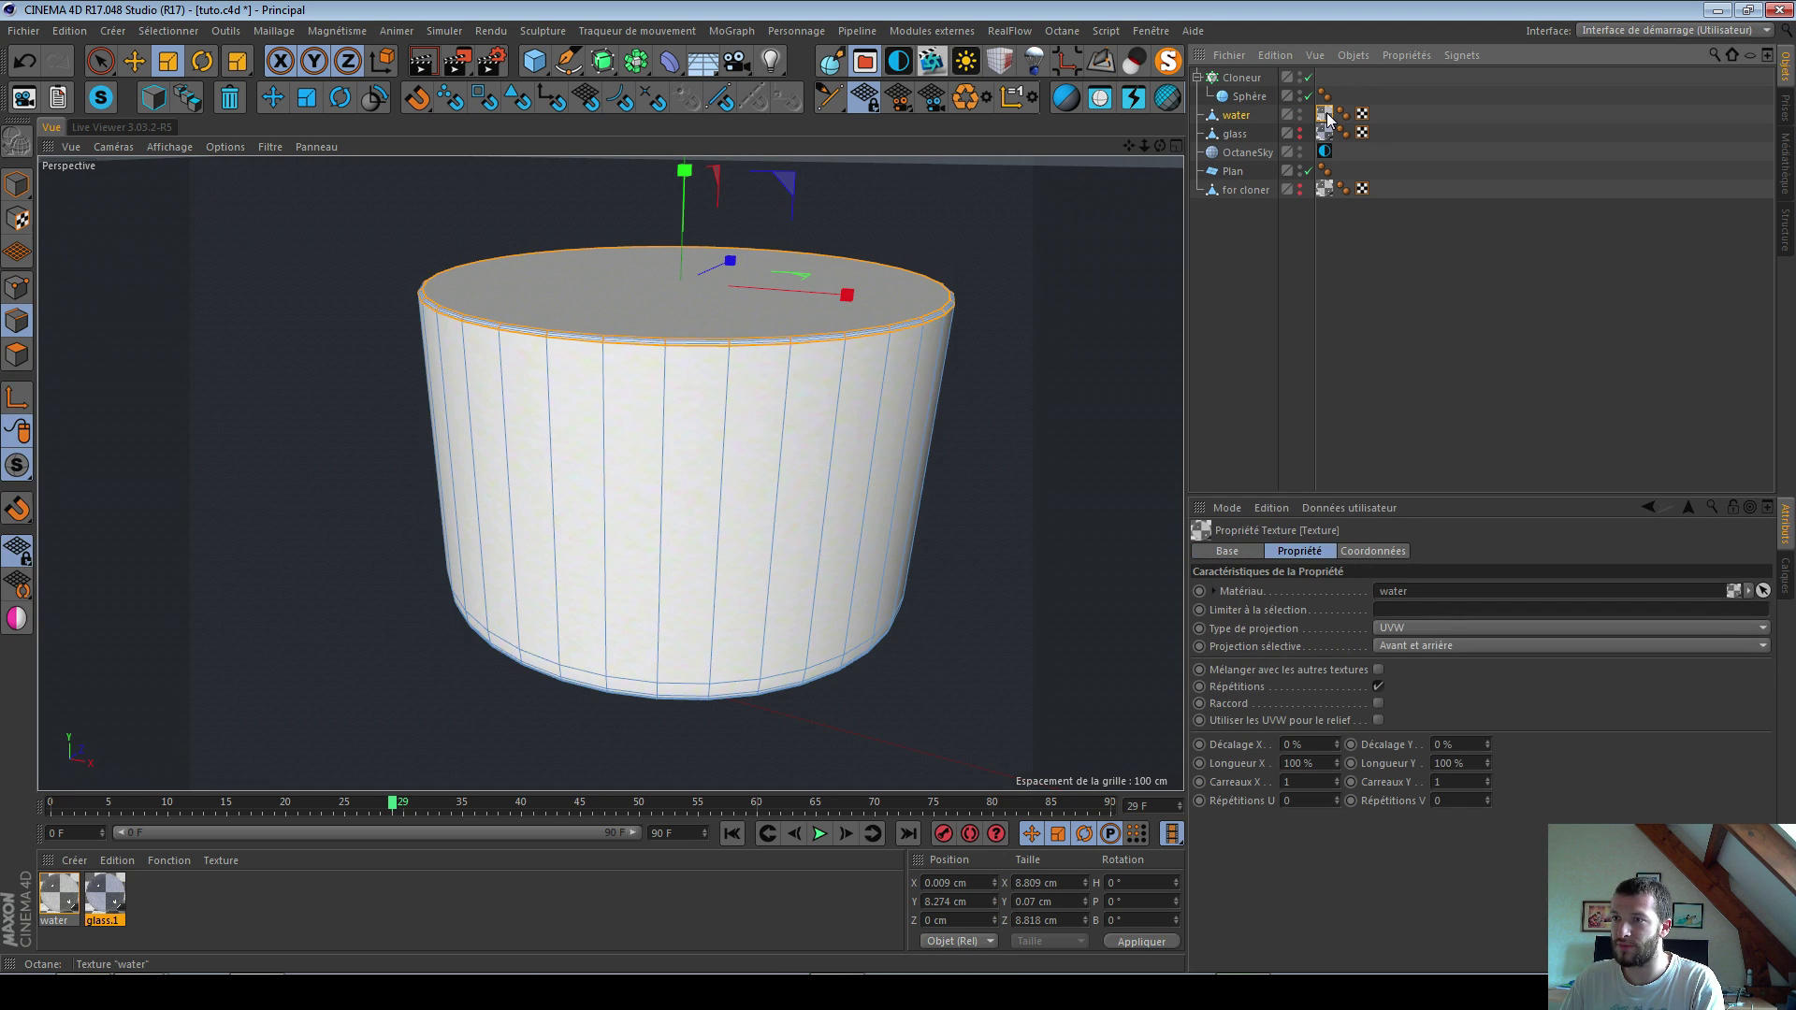
{"action": "key", "text": "ctrl+z"}
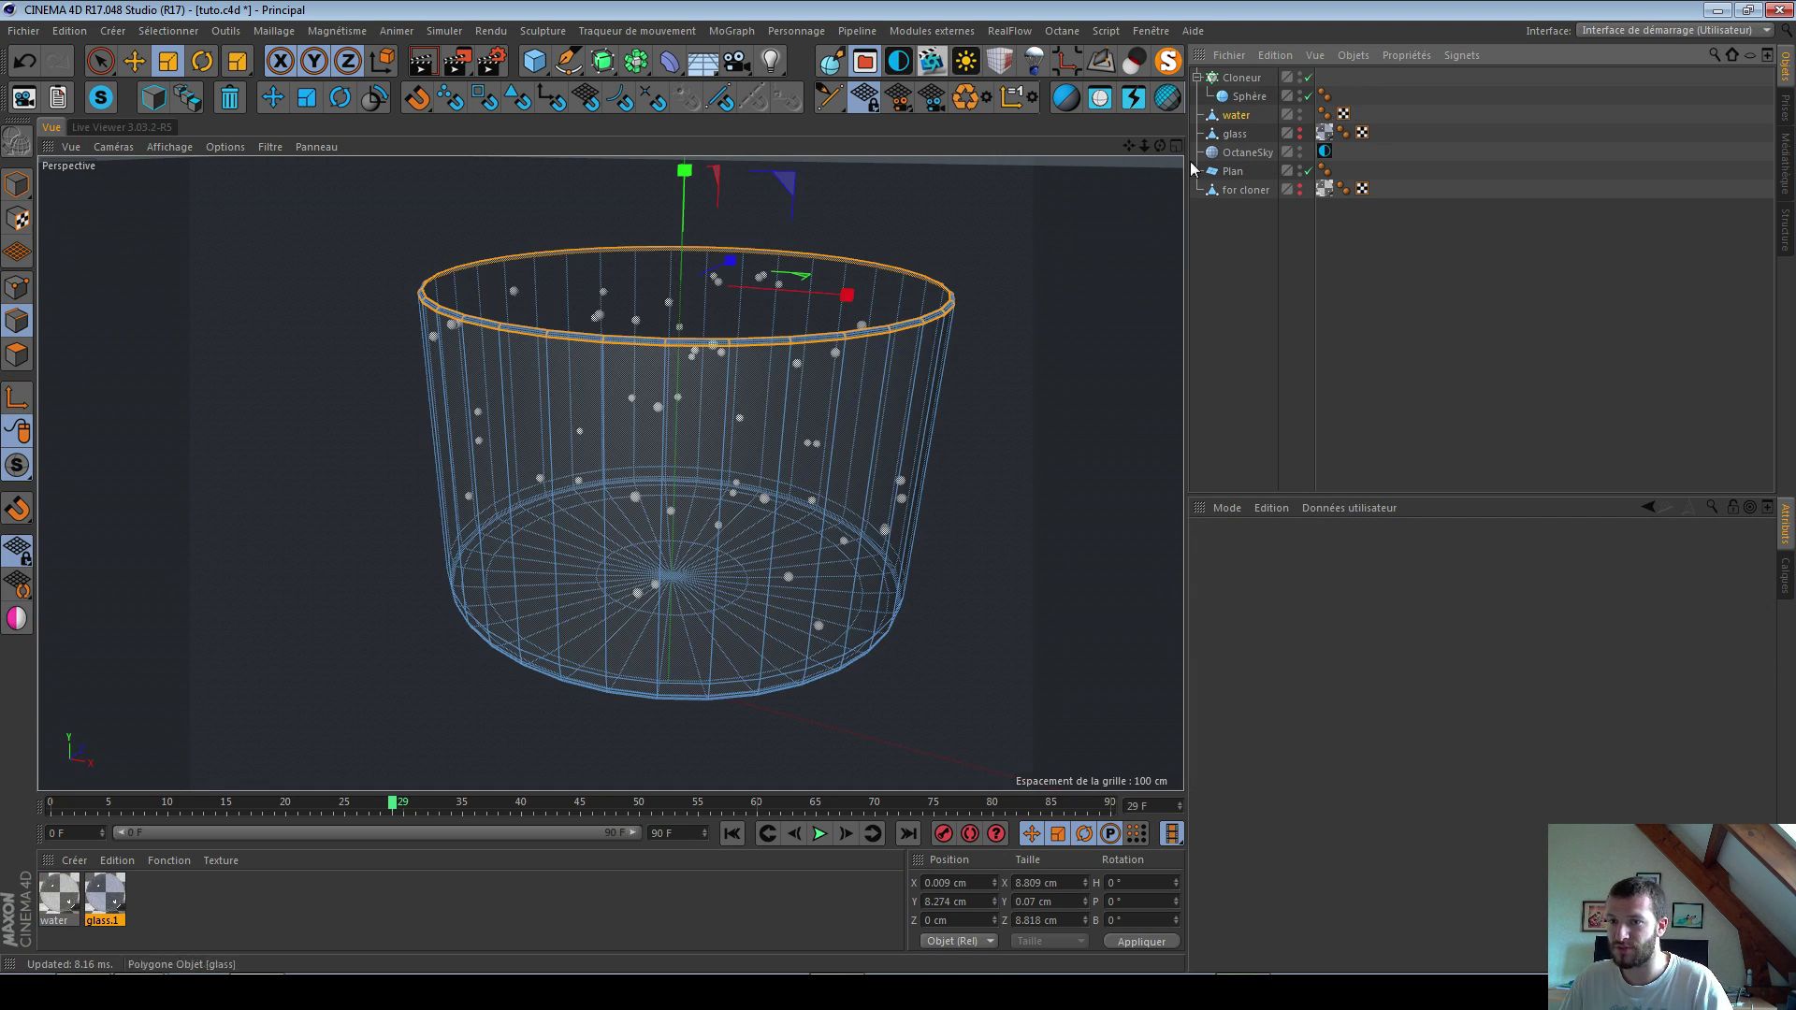
Step: Scale the for cloner object's selected rim edges down uniformly to about 7.7 cm across
{"action": "left_click_drag", "start_coordinate": [643, 451], "coordinate": [698, 421], "text": "alt"}
{"action": "left_click", "coordinate": [1256, 192]}
{"action": "left_click_drag", "start_coordinate": [678, 529], "coordinate": [724, 411], "text": "alt"}
{"action": "left_click_drag", "start_coordinate": [1077, 297], "coordinate": [1052, 477]}
{"action": "left_click_drag", "start_coordinate": [740, 367], "coordinate": [509, 430], "text": "alt"}
{"action": "middle_click_drag", "start_coordinate": [509, 429], "coordinate": [633, 383], "text": "alt"}
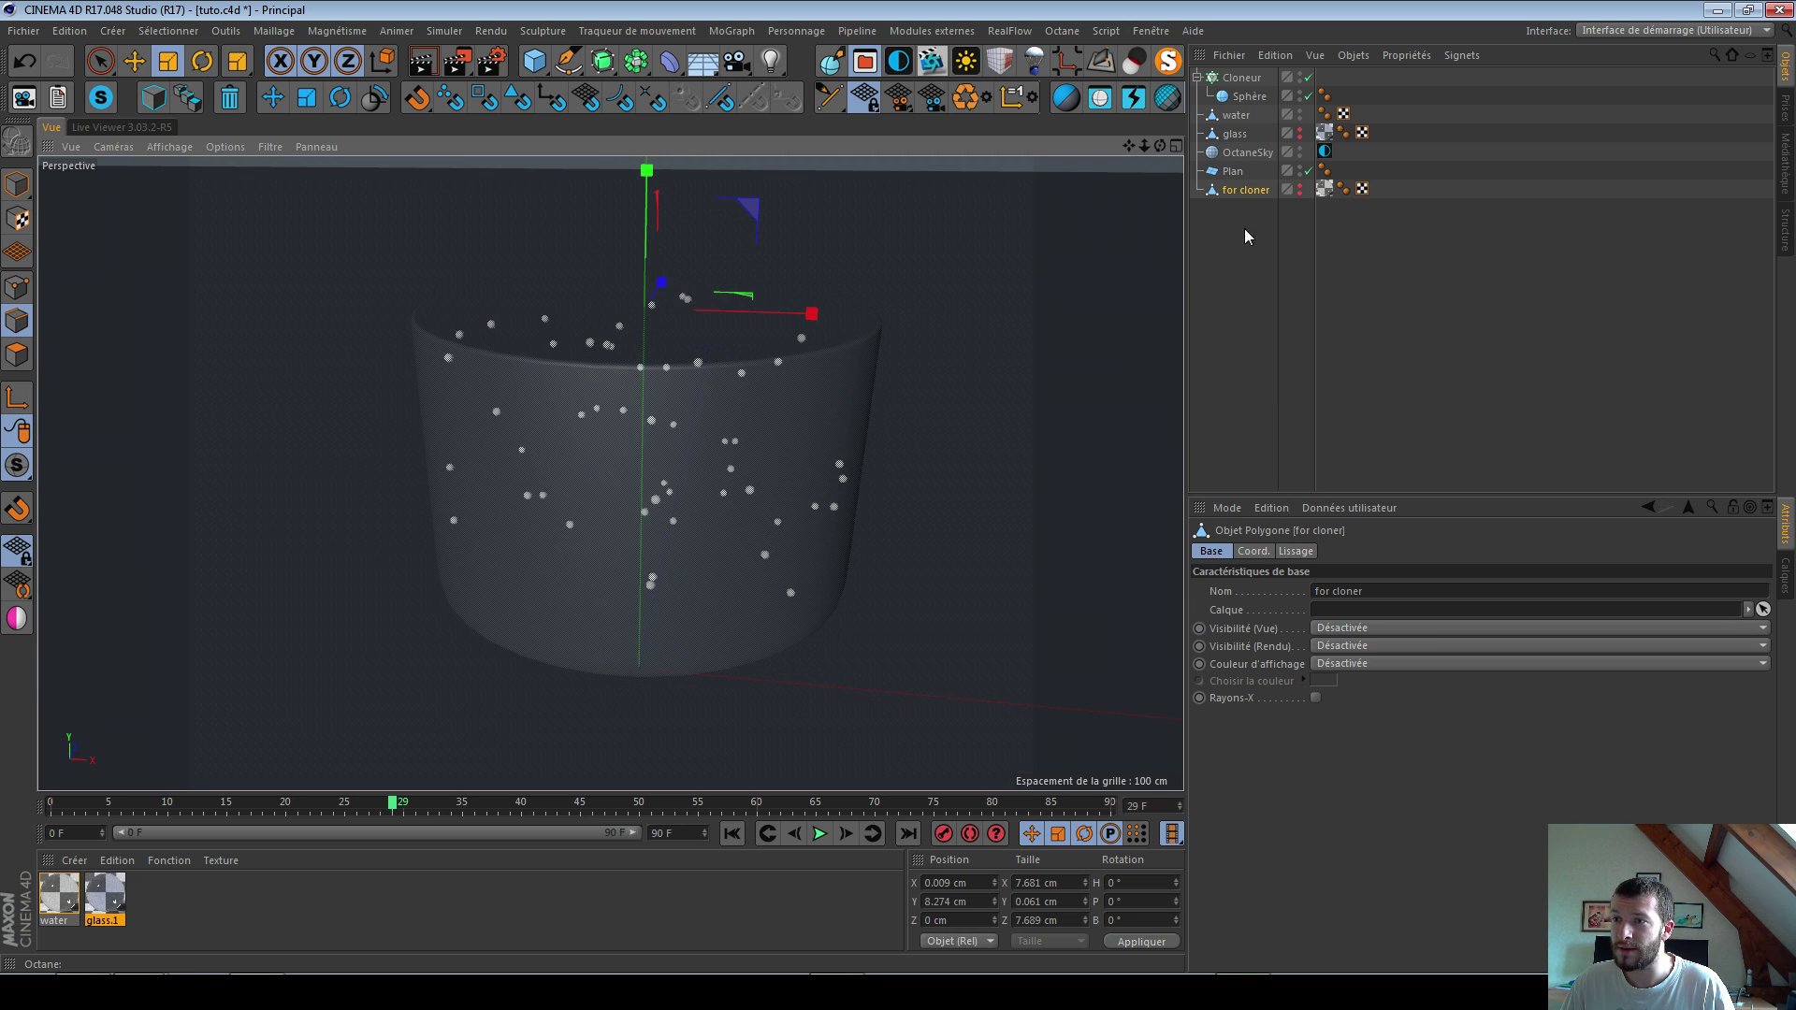
Step: Set the Cloner's quantity to 700 clones
{"action": "left_click", "coordinate": [1237, 80]}
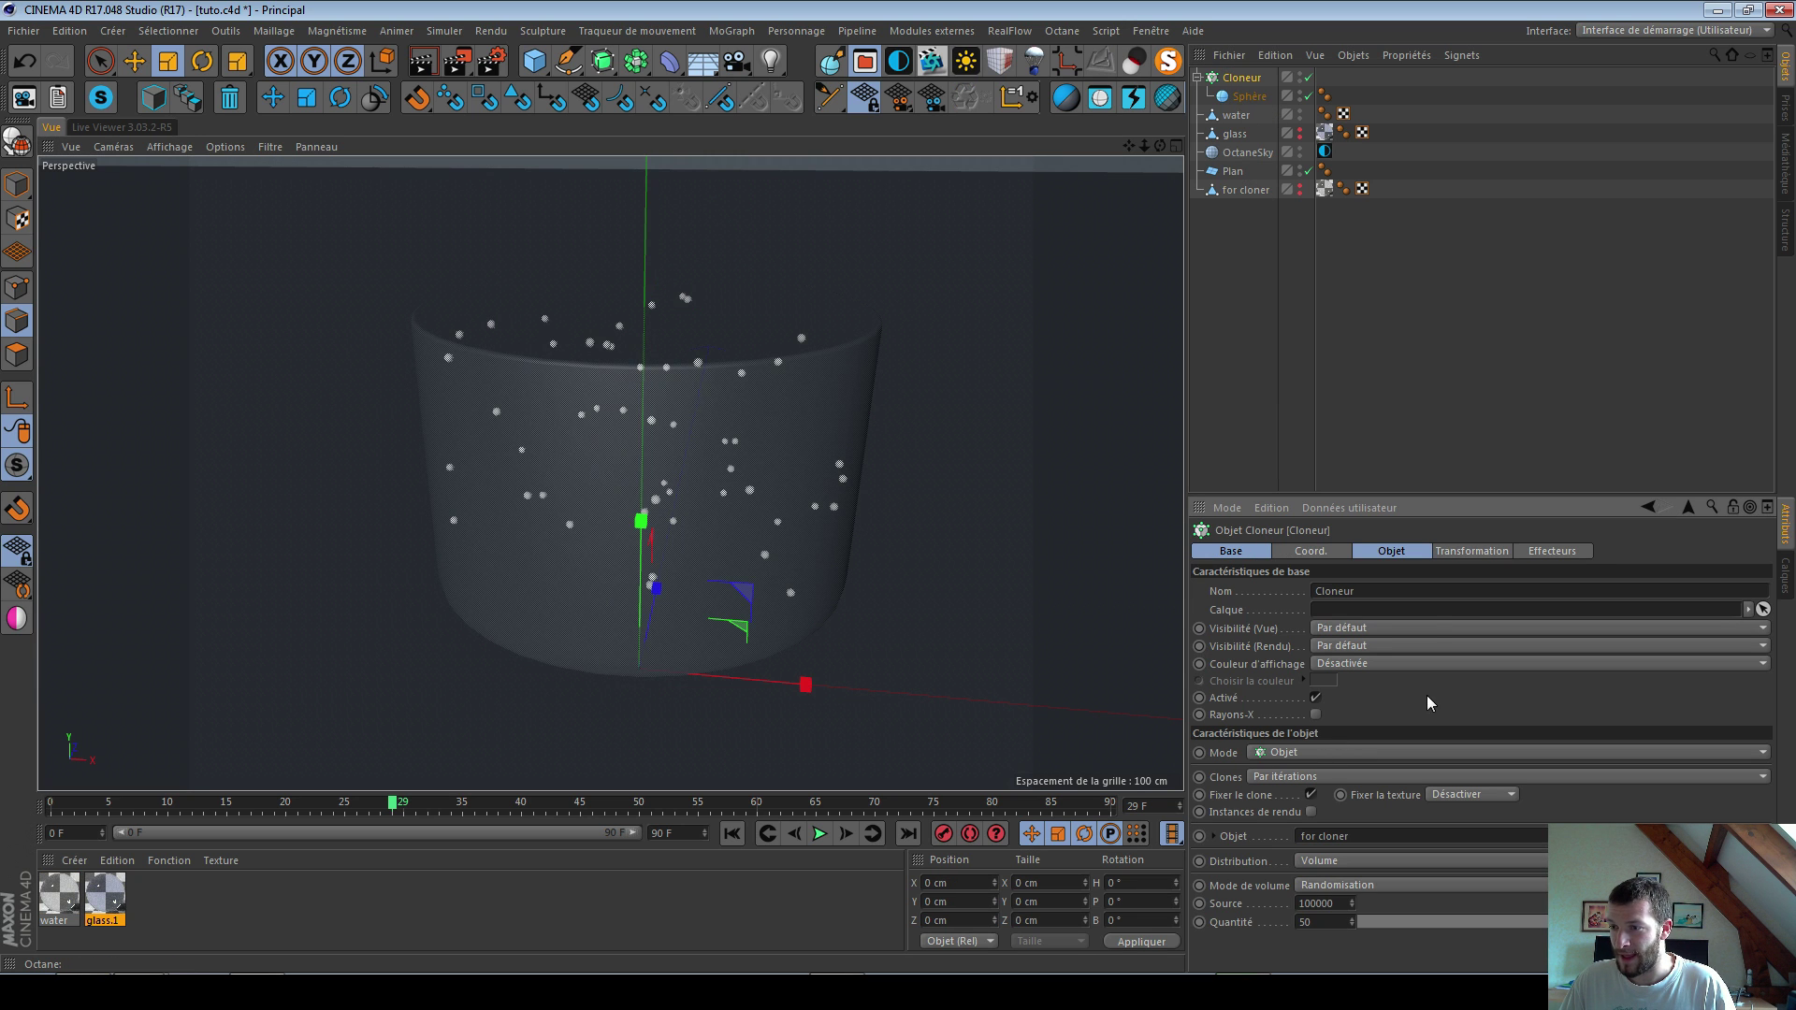
{"action": "left_click_drag", "start_coordinate": [1563, 921], "coordinate": [1768, 921]}
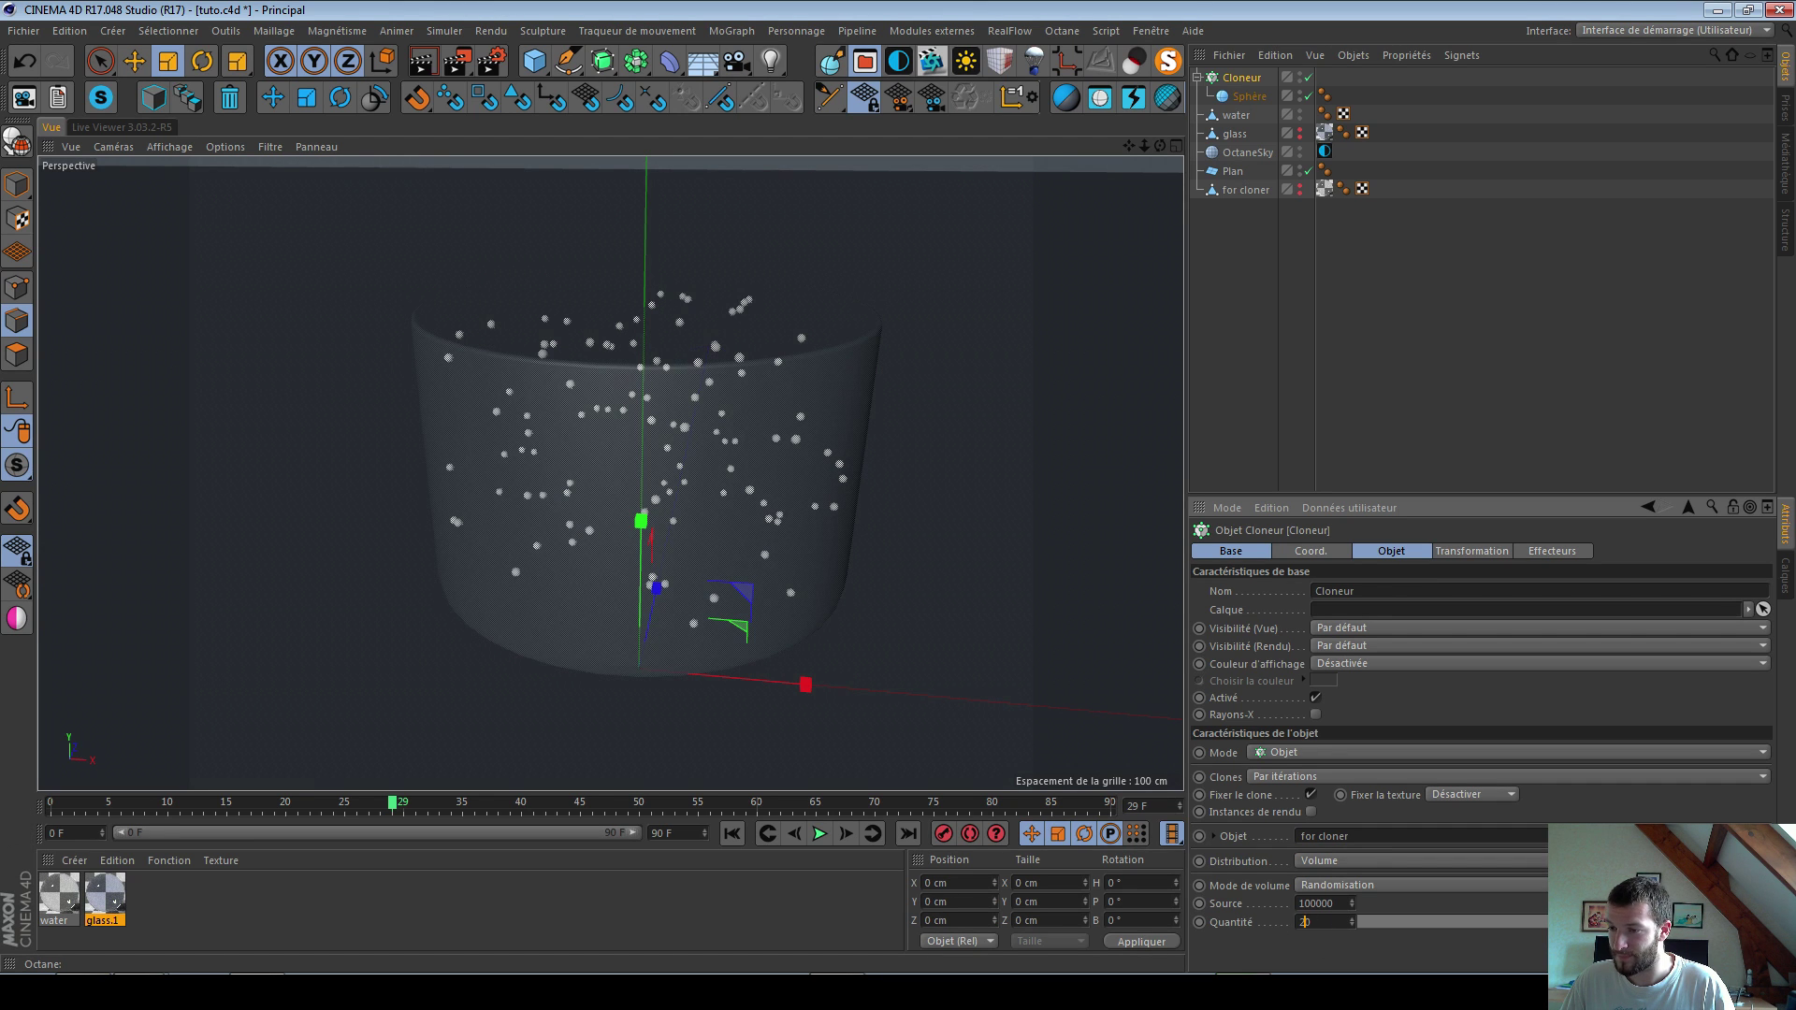
{"action": "key", "text": "Return"}
{"action": "left_click_drag", "start_coordinate": [624, 465], "coordinate": [587, 407], "text": "alt"}
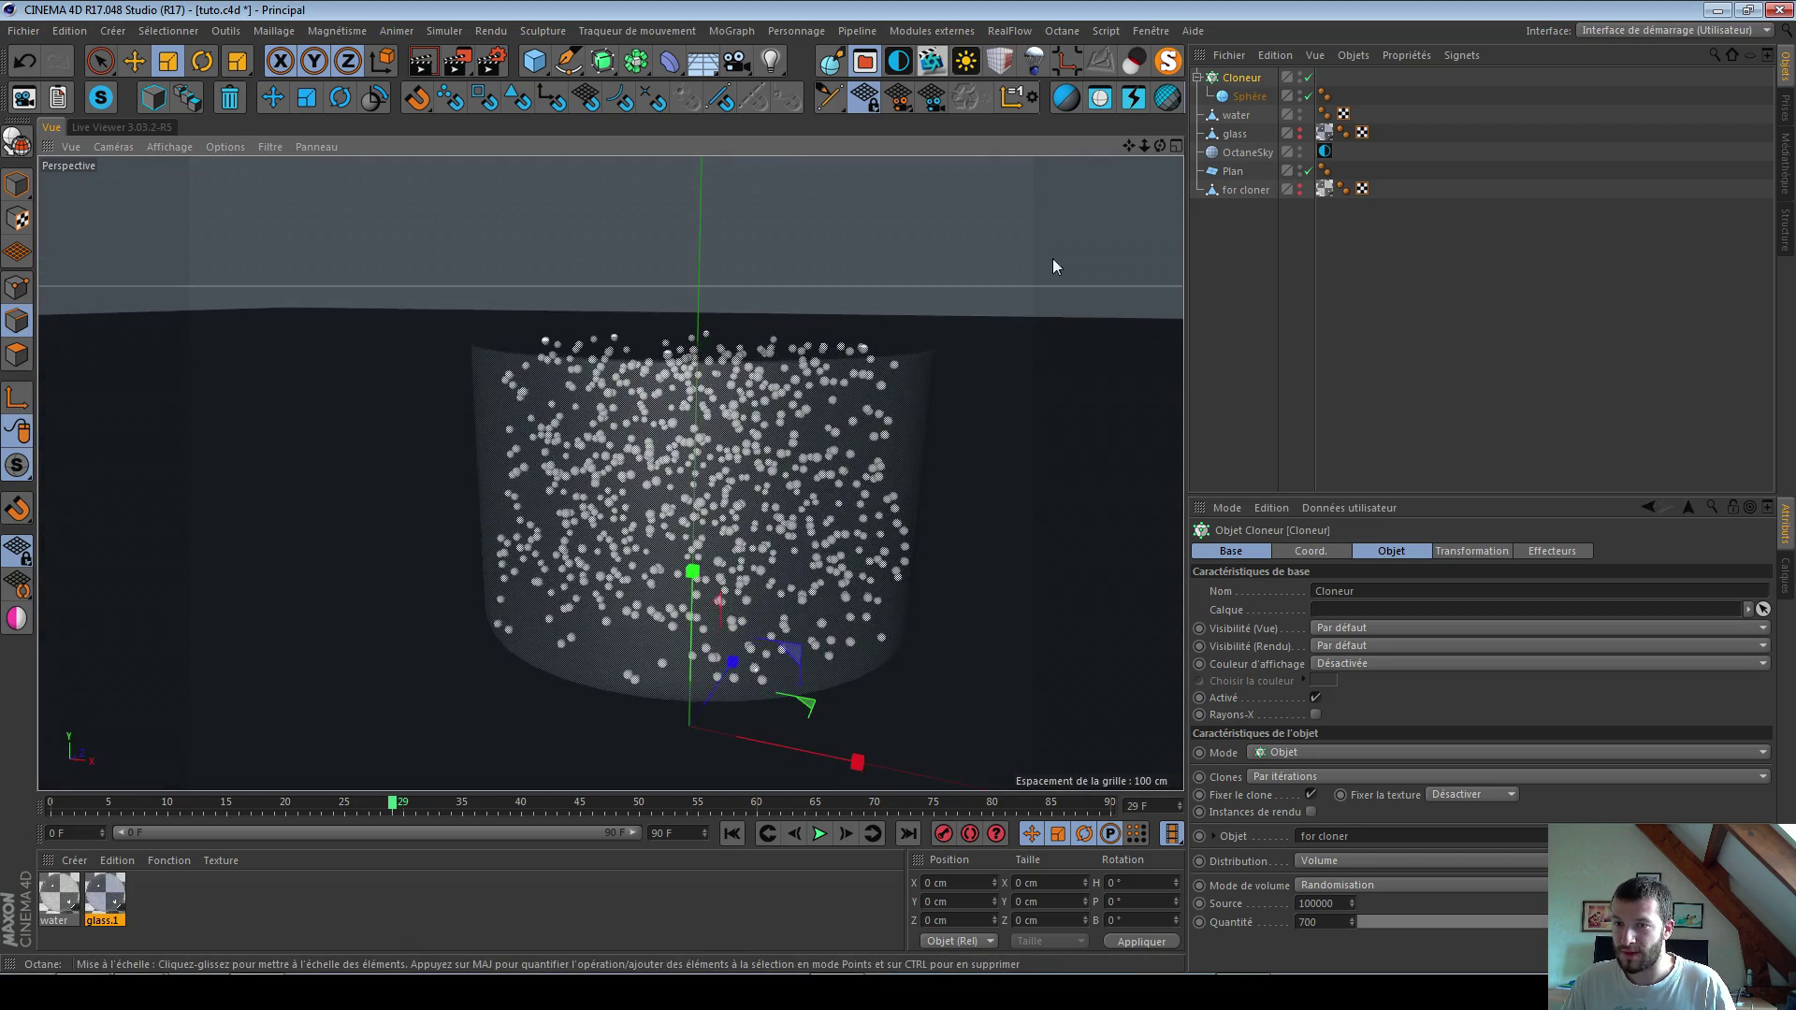
{"action": "left_click_drag", "start_coordinate": [693, 589], "coordinate": [671, 542], "text": "alt"}
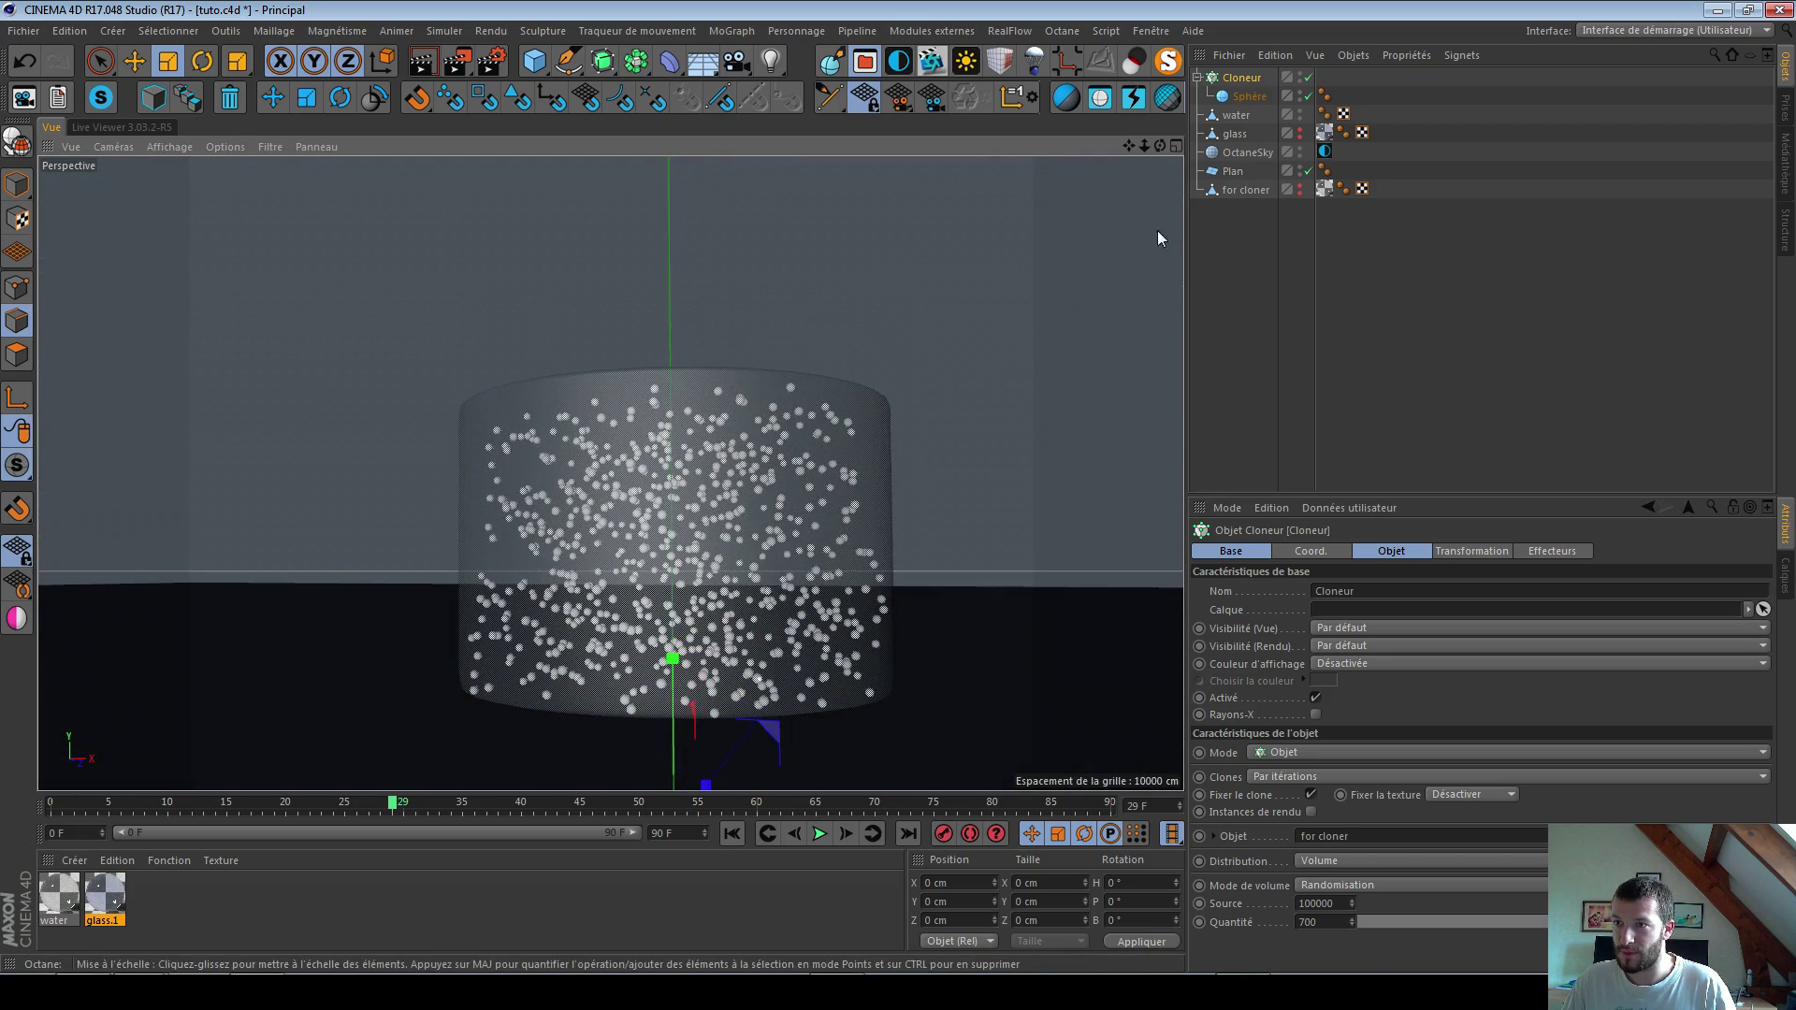
Step: Scale the for cloner object's selected edges along the Y axis to about 0.056 cm
{"action": "left_click", "coordinate": [1244, 189]}
{"action": "left_click_drag", "start_coordinate": [1012, 346], "coordinate": [658, 546], "text": "alt"}
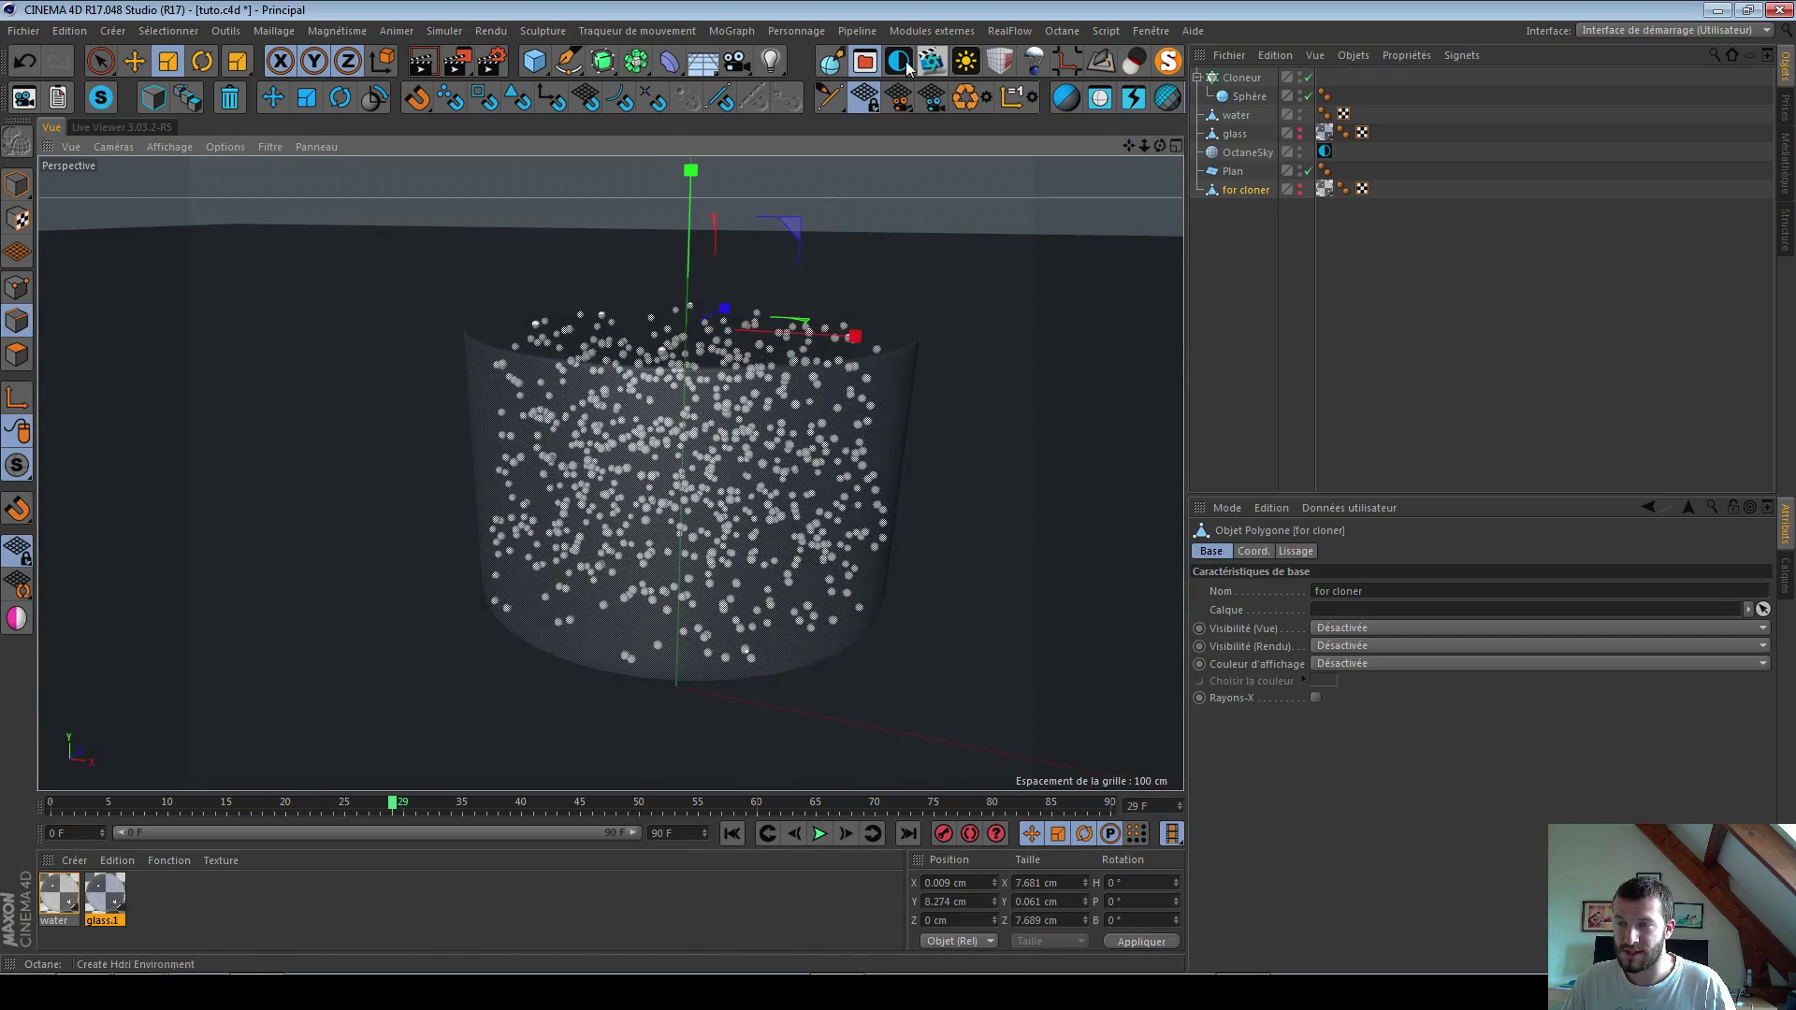
{"action": "left_click", "coordinate": [1071, 63]}
{"action": "left_click_drag", "start_coordinate": [770, 411], "coordinate": [643, 339], "text": "alt"}
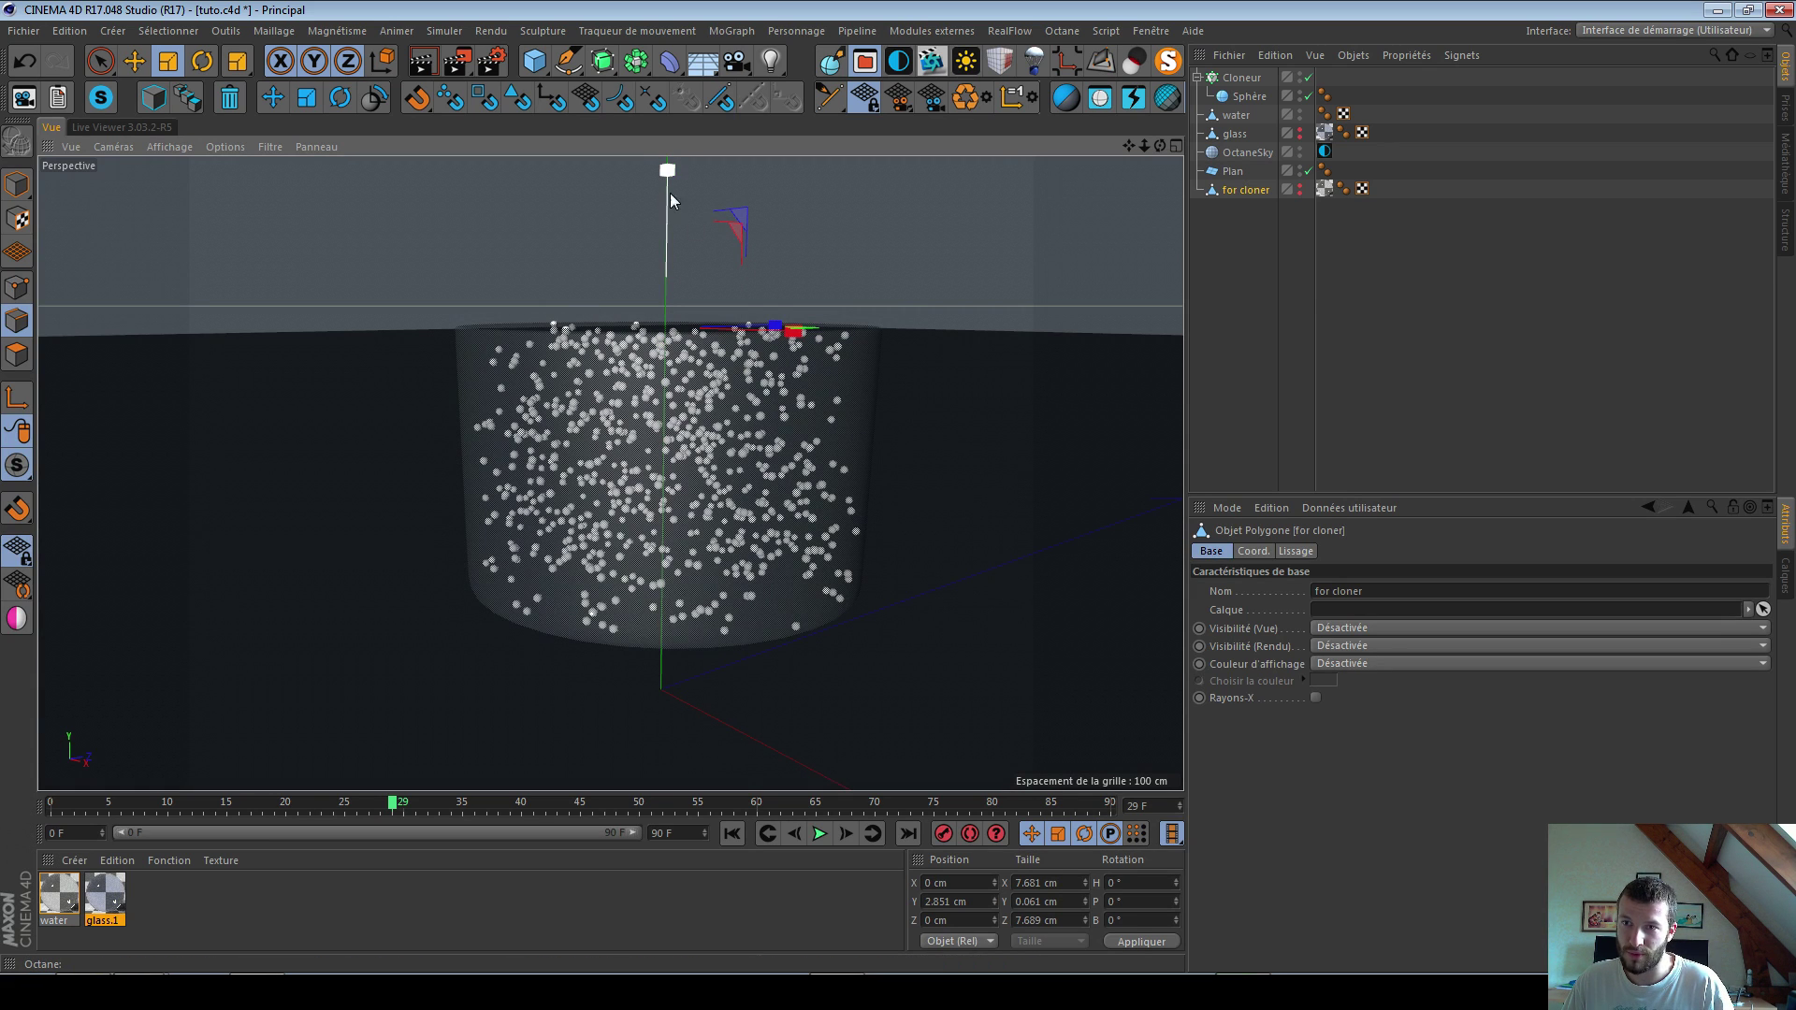
{"action": "left_click_drag", "start_coordinate": [671, 171], "coordinate": [677, 187]}
{"action": "left_click", "coordinate": [1242, 77]}
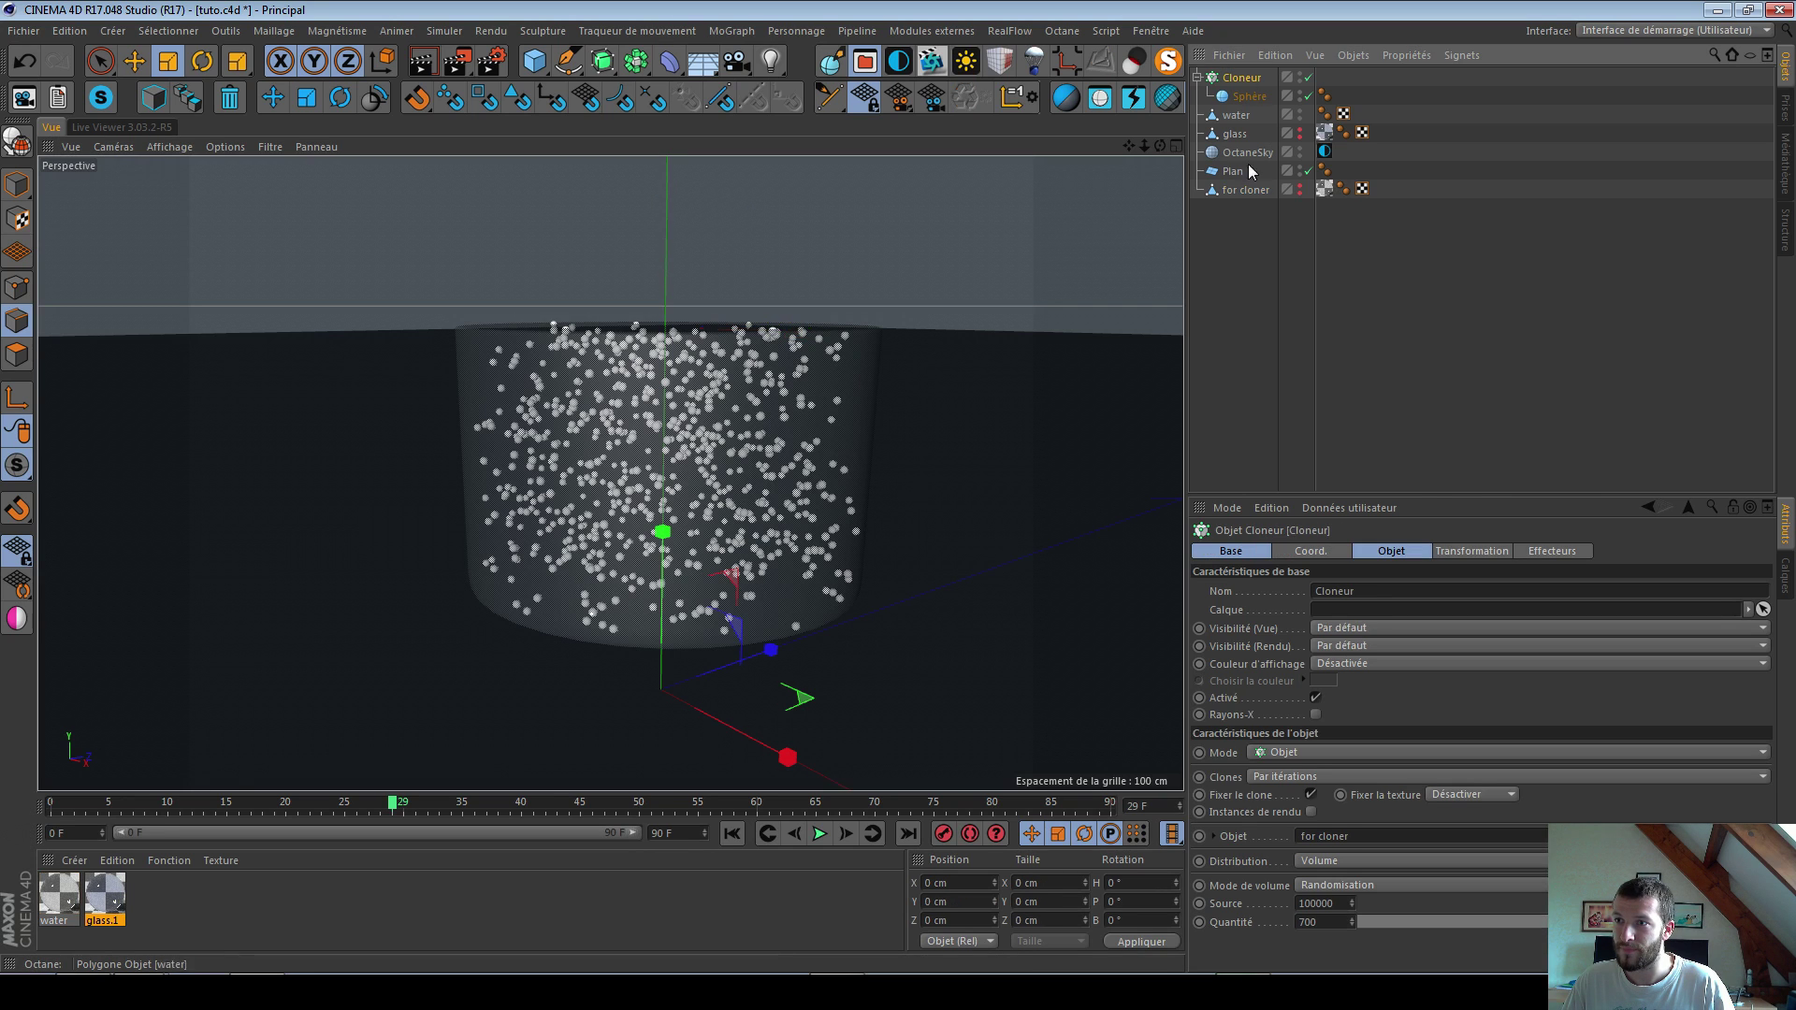
{"action": "left_click", "coordinate": [1248, 190]}
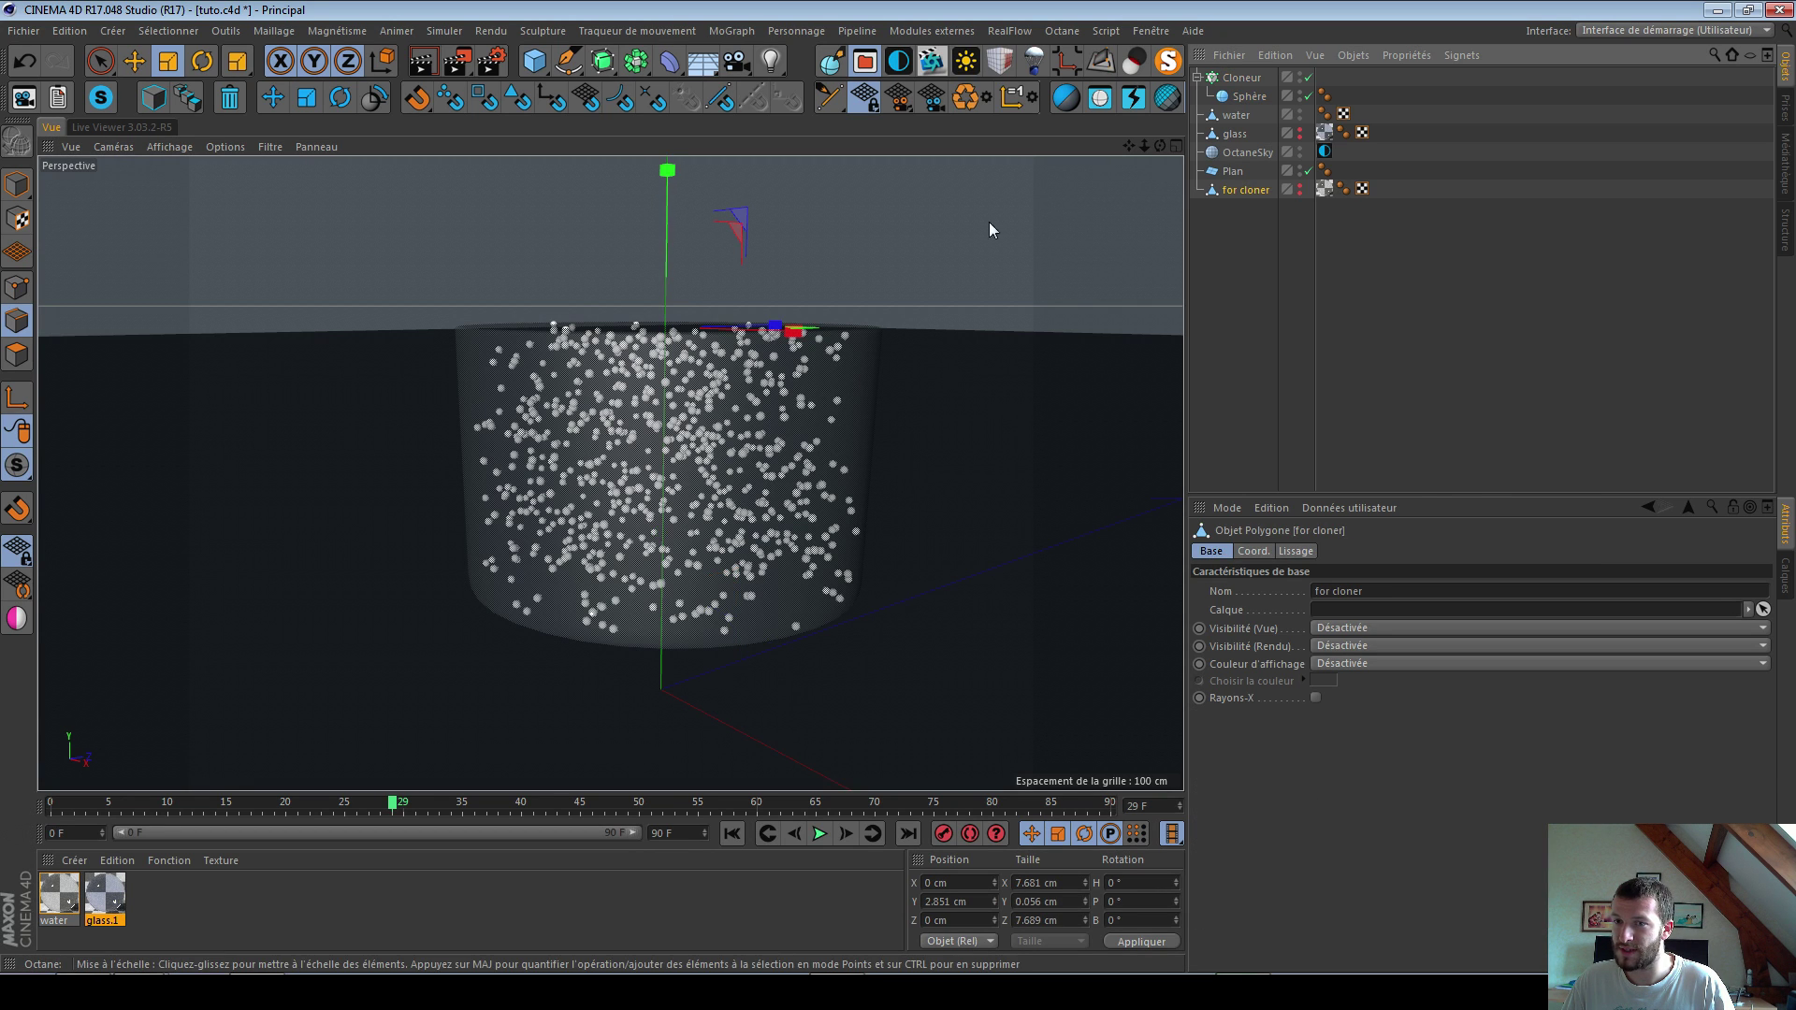
Step: Switch to model mode and delete the for cloner object
{"action": "left_click", "coordinate": [17, 186]}
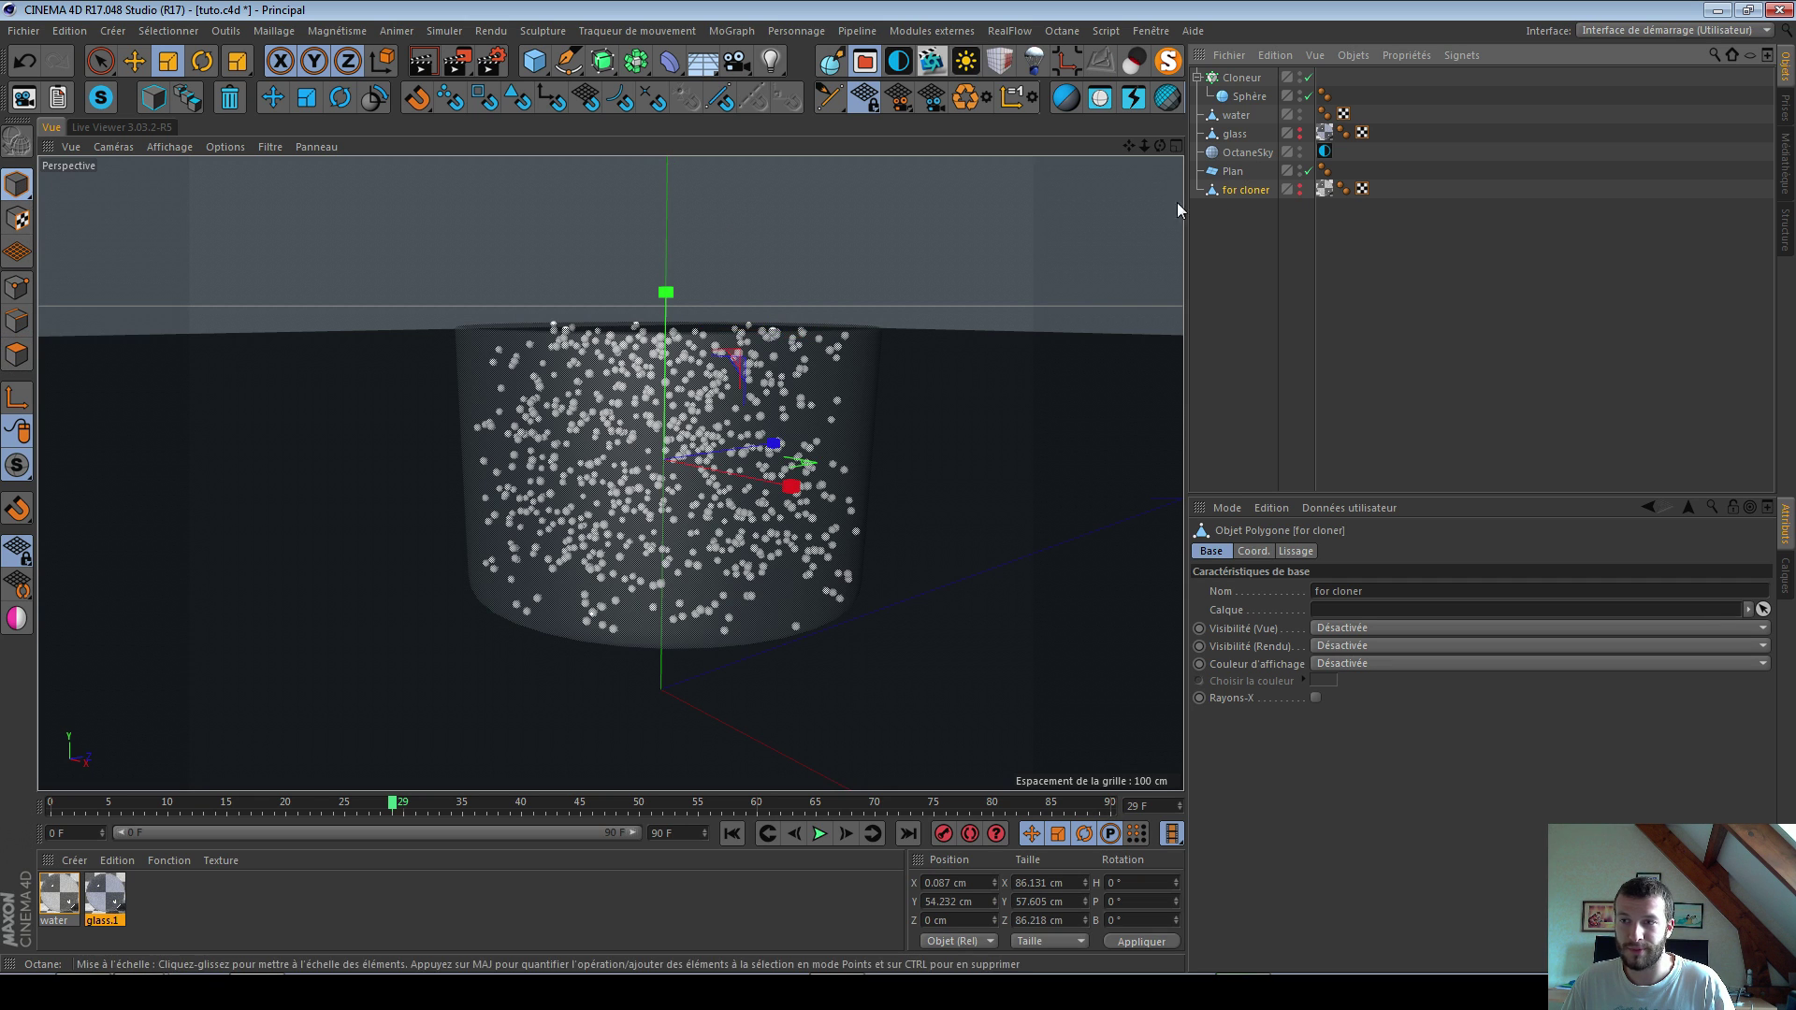
{"action": "left_click", "coordinate": [1300, 190], "text": "alt"}
{"action": "left_click_drag", "start_coordinate": [747, 308], "coordinate": [696, 453], "text": "alt"}
{"action": "middle_click_drag", "start_coordinate": [577, 354], "coordinate": [578, 406], "text": "alt"}
{"action": "key", "text": "Delete"}
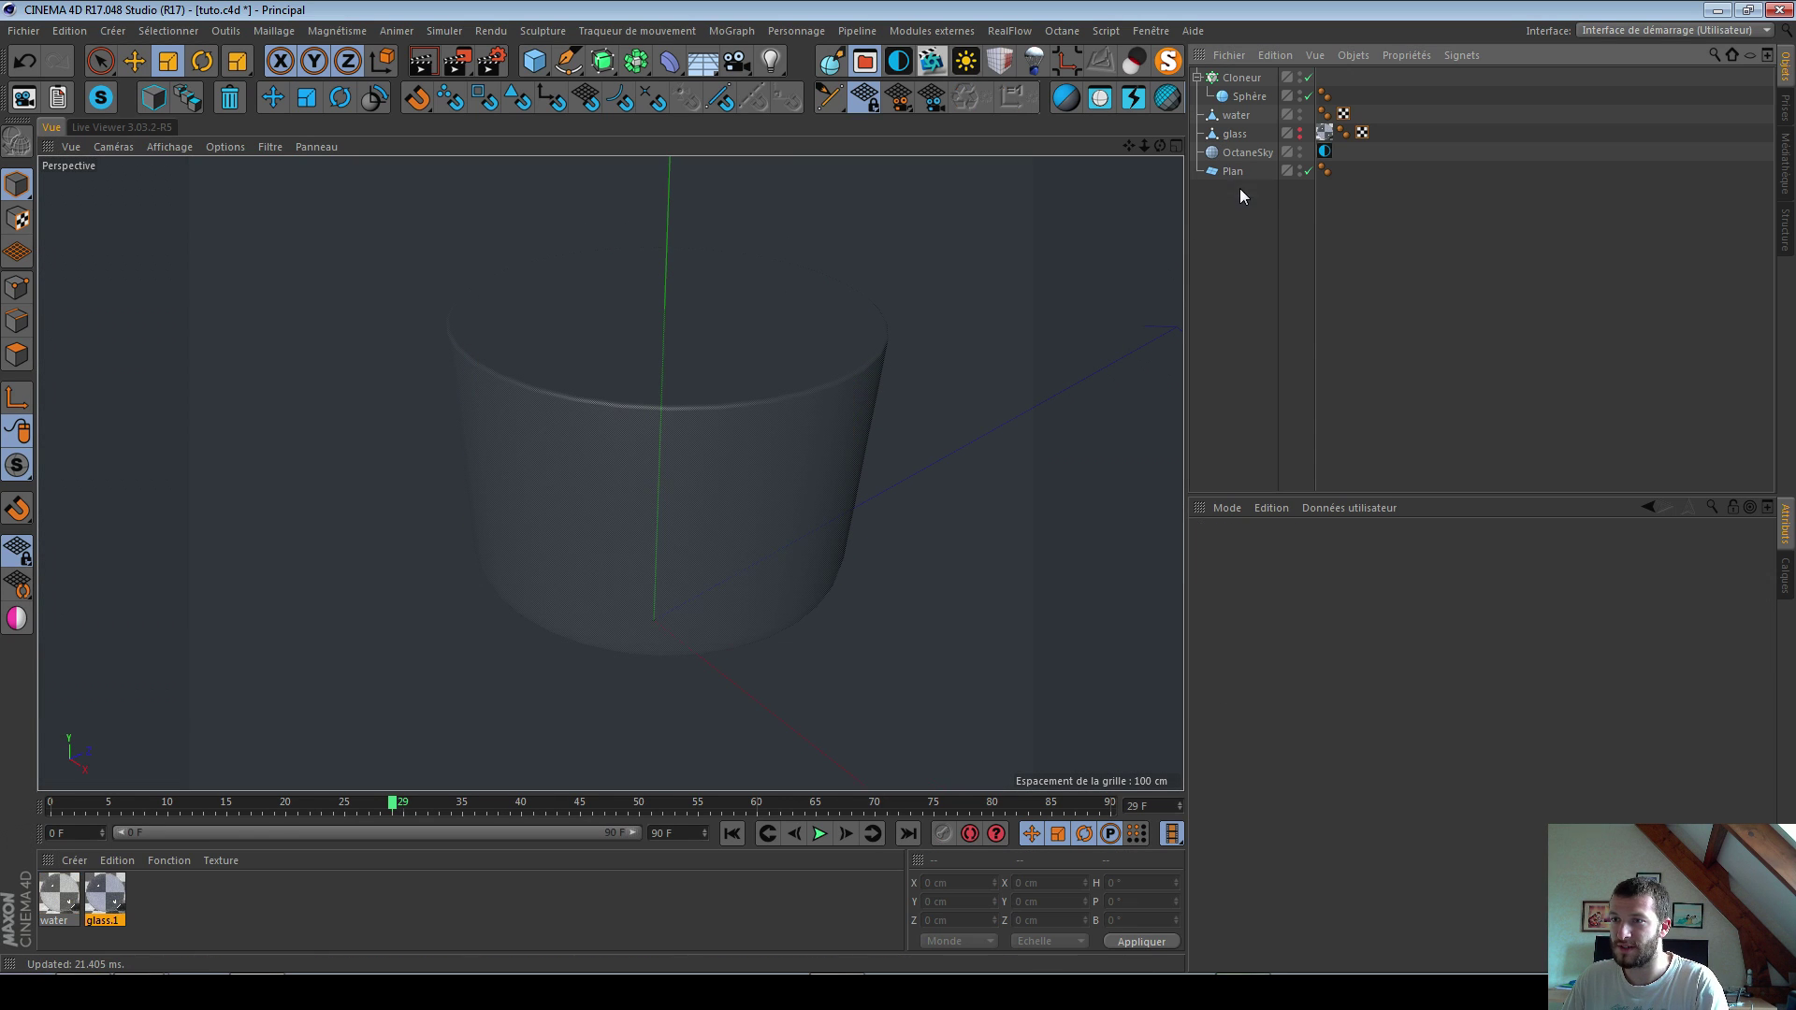
Step: Make a fresh duplicate of the X-rayed water object and name it "for cloner"
{"action": "left_click_drag", "start_coordinate": [1247, 223], "coordinate": [1245, 199], "text": "ctrl"}
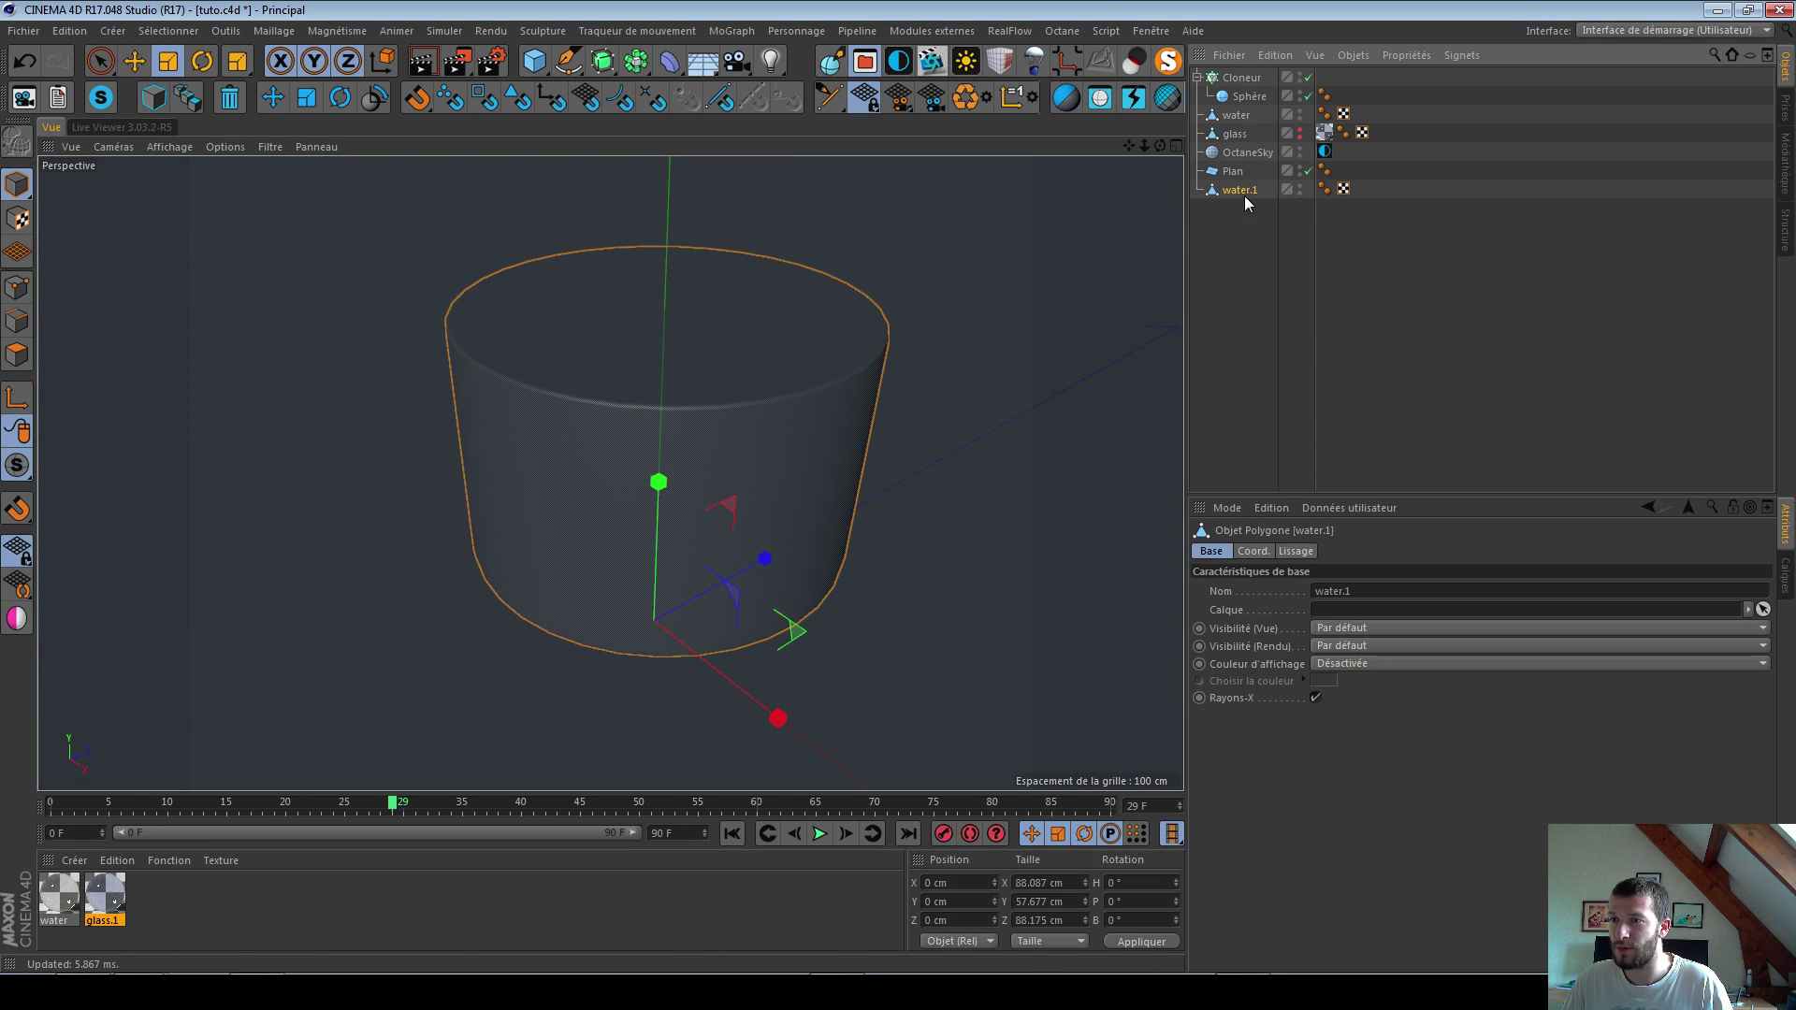
{"action": "double_click", "coordinate": [1241, 191]}
{"action": "type", "text": "for cloner"}
{"action": "key", "text": "Return"}
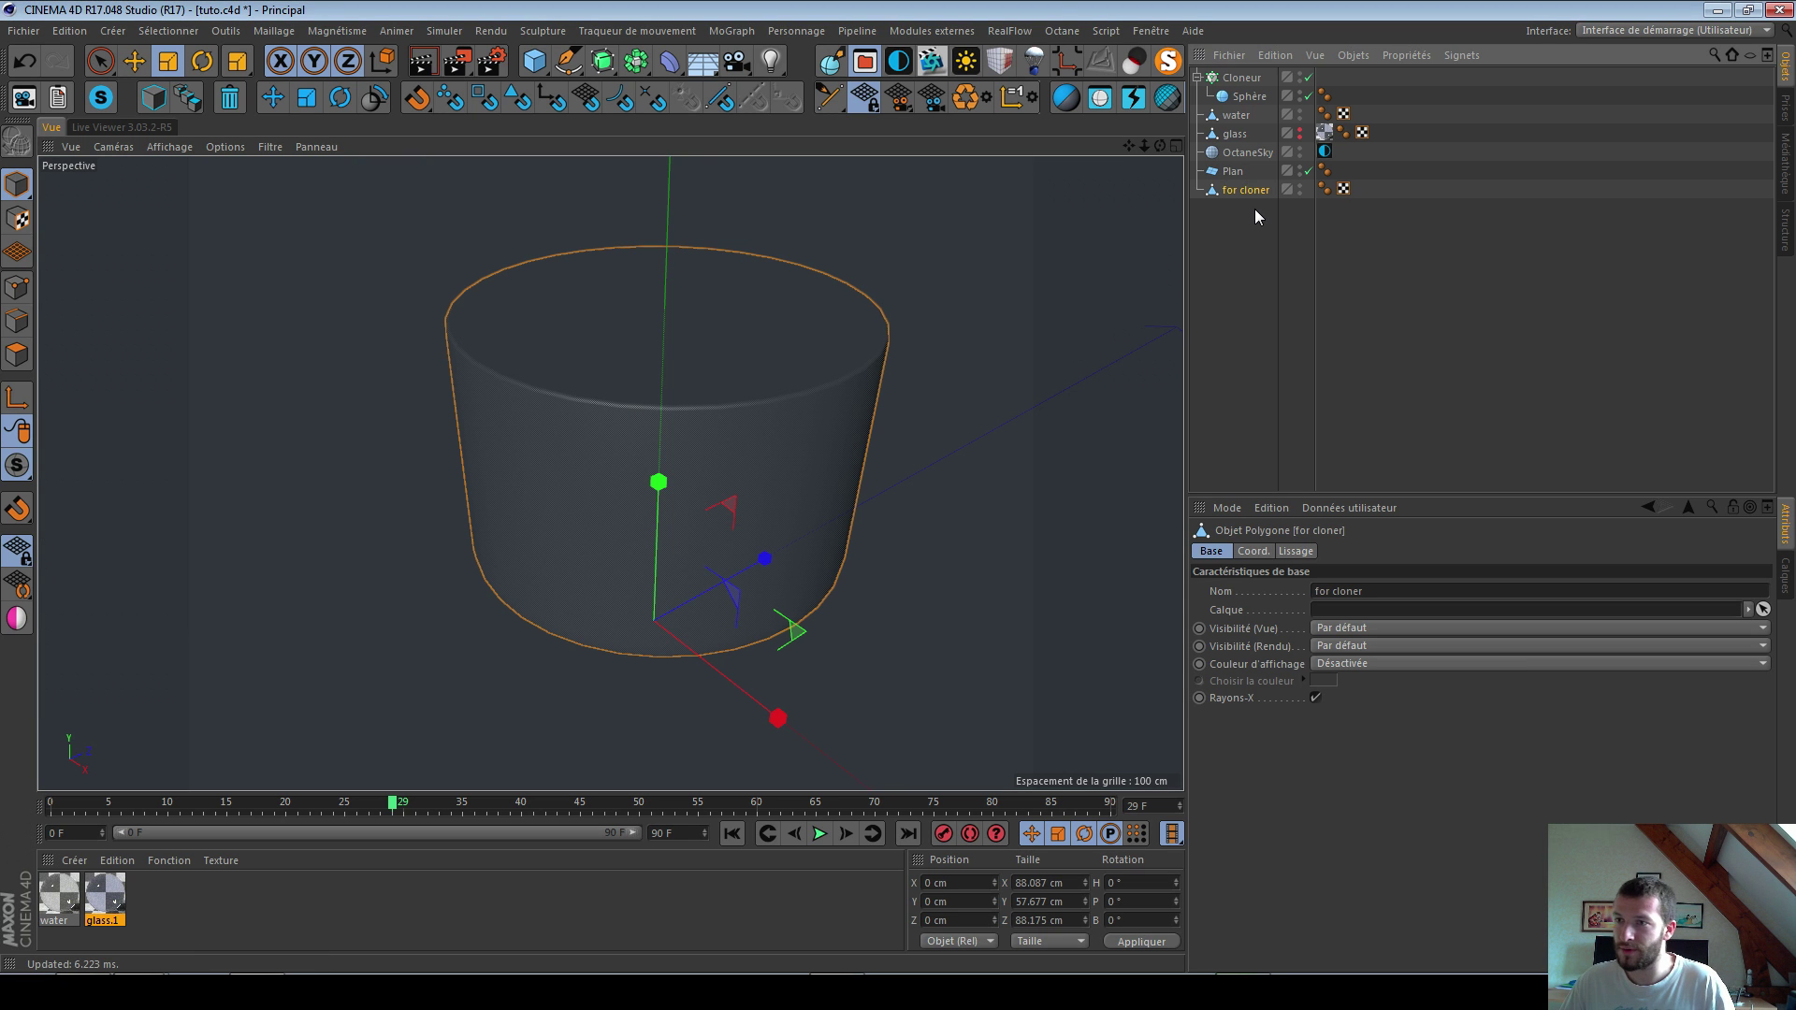
Step: Link the for cloner object as the Cloner's distribution object and hide it in both the viewport and the render
{"action": "left_click", "coordinate": [1242, 79]}
{"action": "left_click_drag", "start_coordinate": [1246, 192], "coordinate": [1362, 794]}
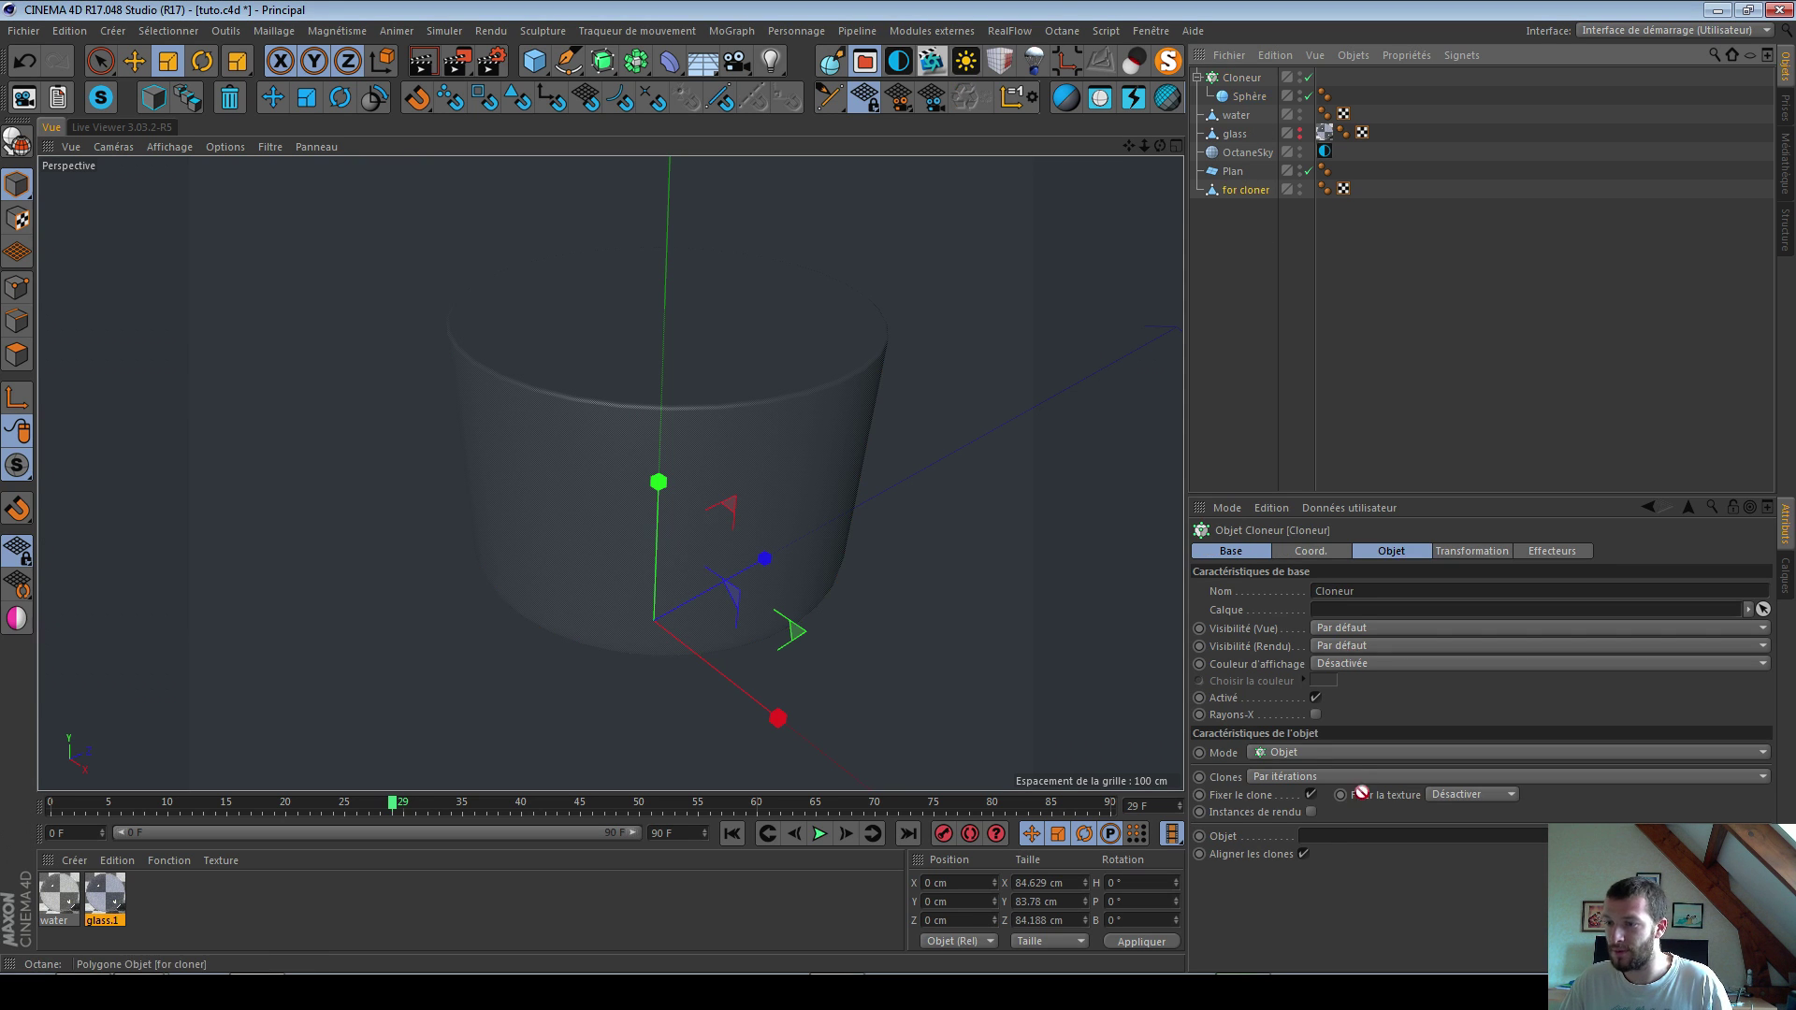
{"action": "left_click", "coordinate": [1254, 194]}
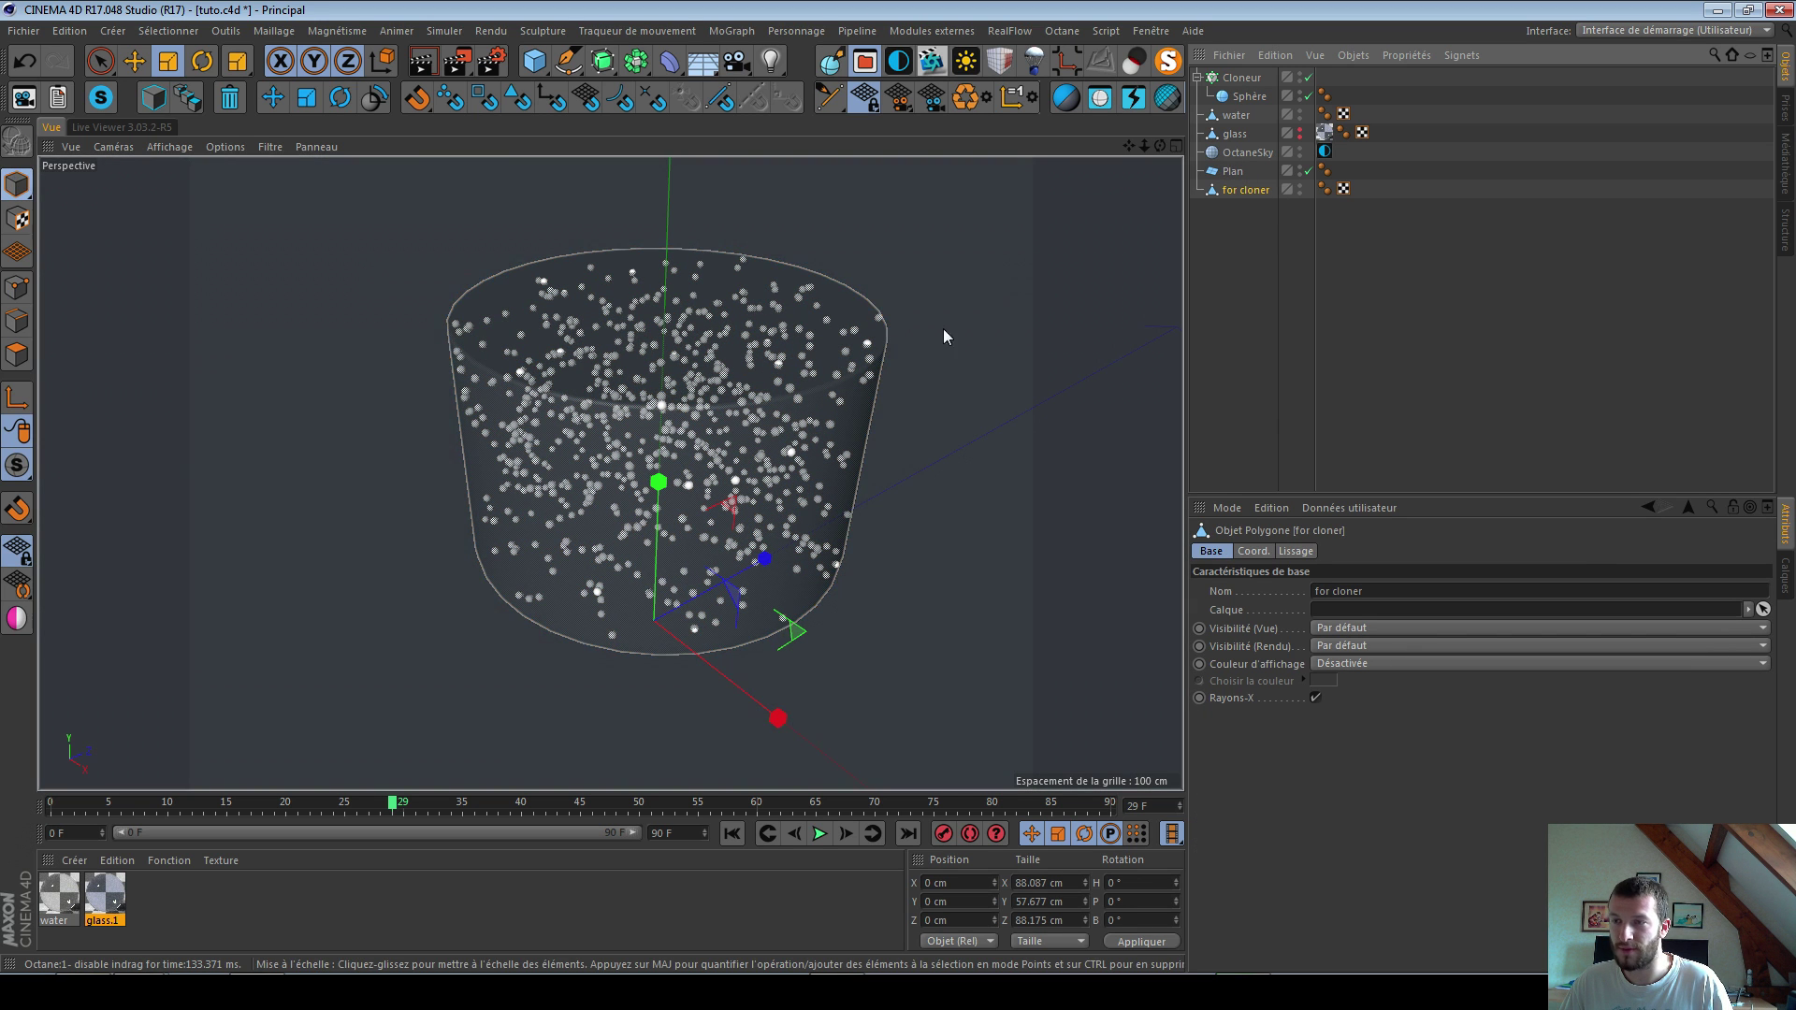
{"action": "left_click_drag", "start_coordinate": [724, 459], "coordinate": [719, 410], "text": "alt"}
{"action": "middle_click_drag", "start_coordinate": [719, 411], "coordinate": [718, 439], "text": "alt"}
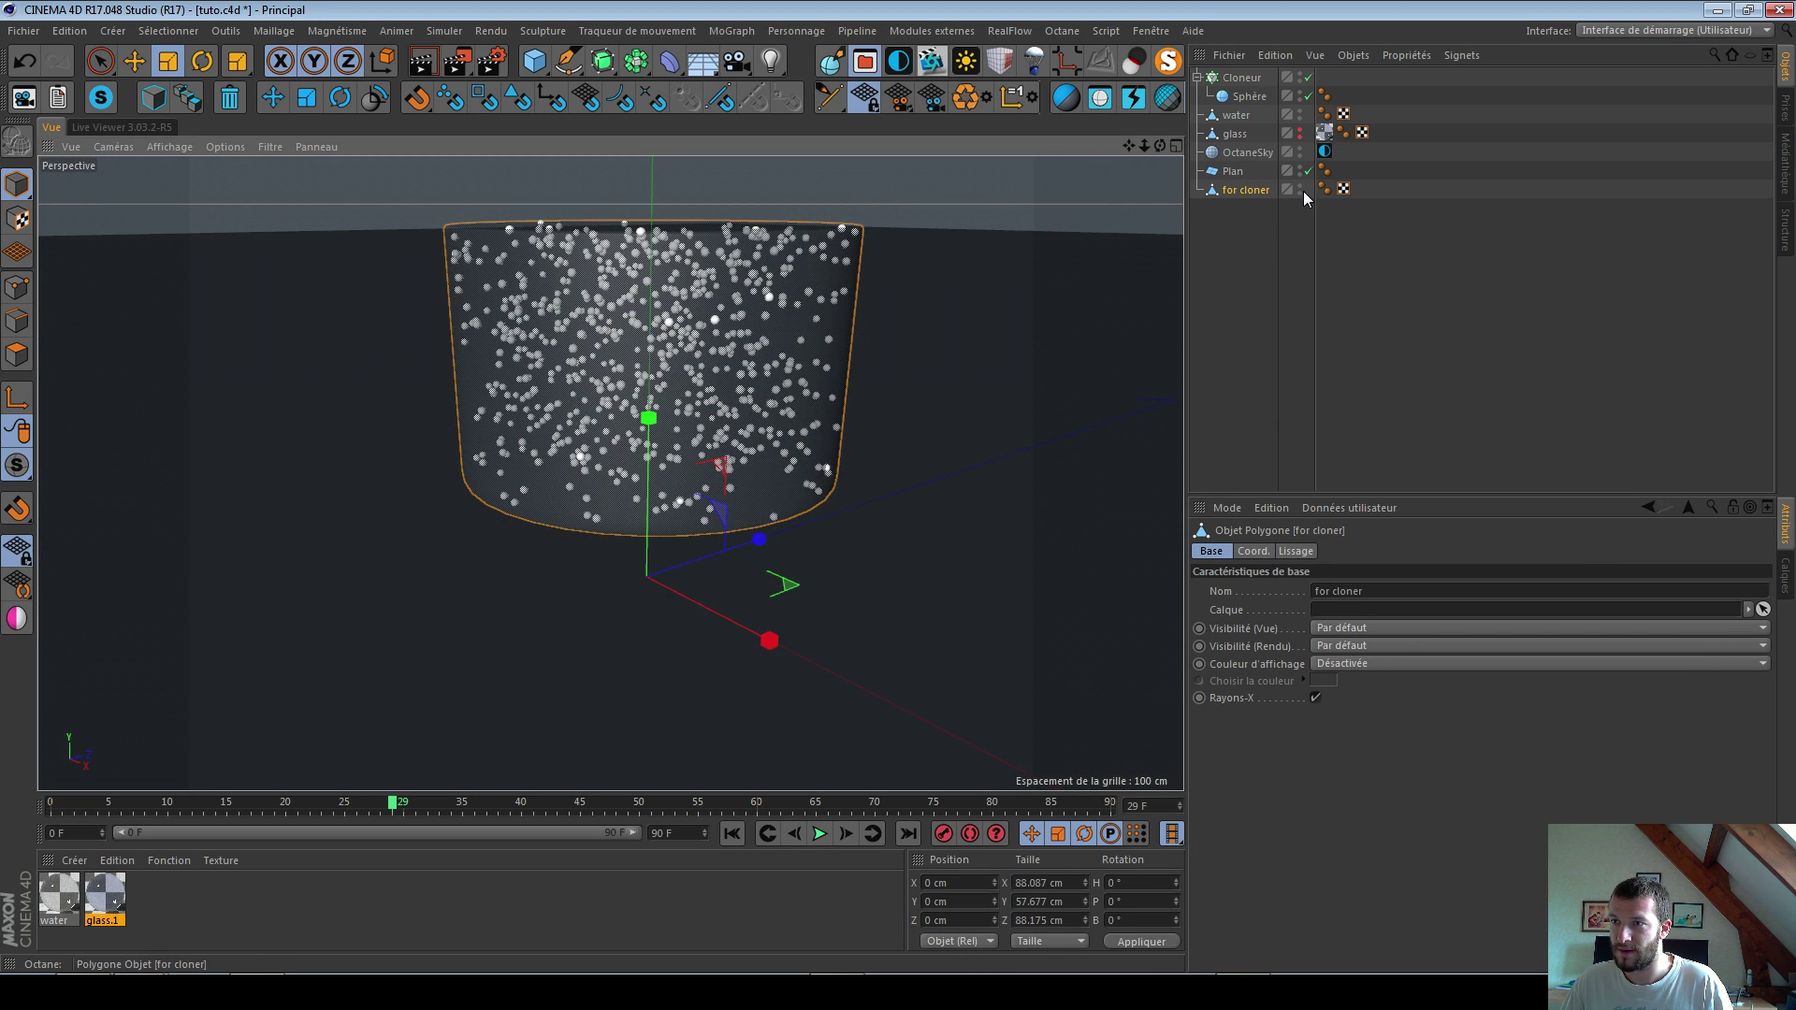
{"action": "double_click", "coordinate": [1299, 189], "text": "ctrl"}
{"action": "left_click", "coordinate": [1040, 322]}
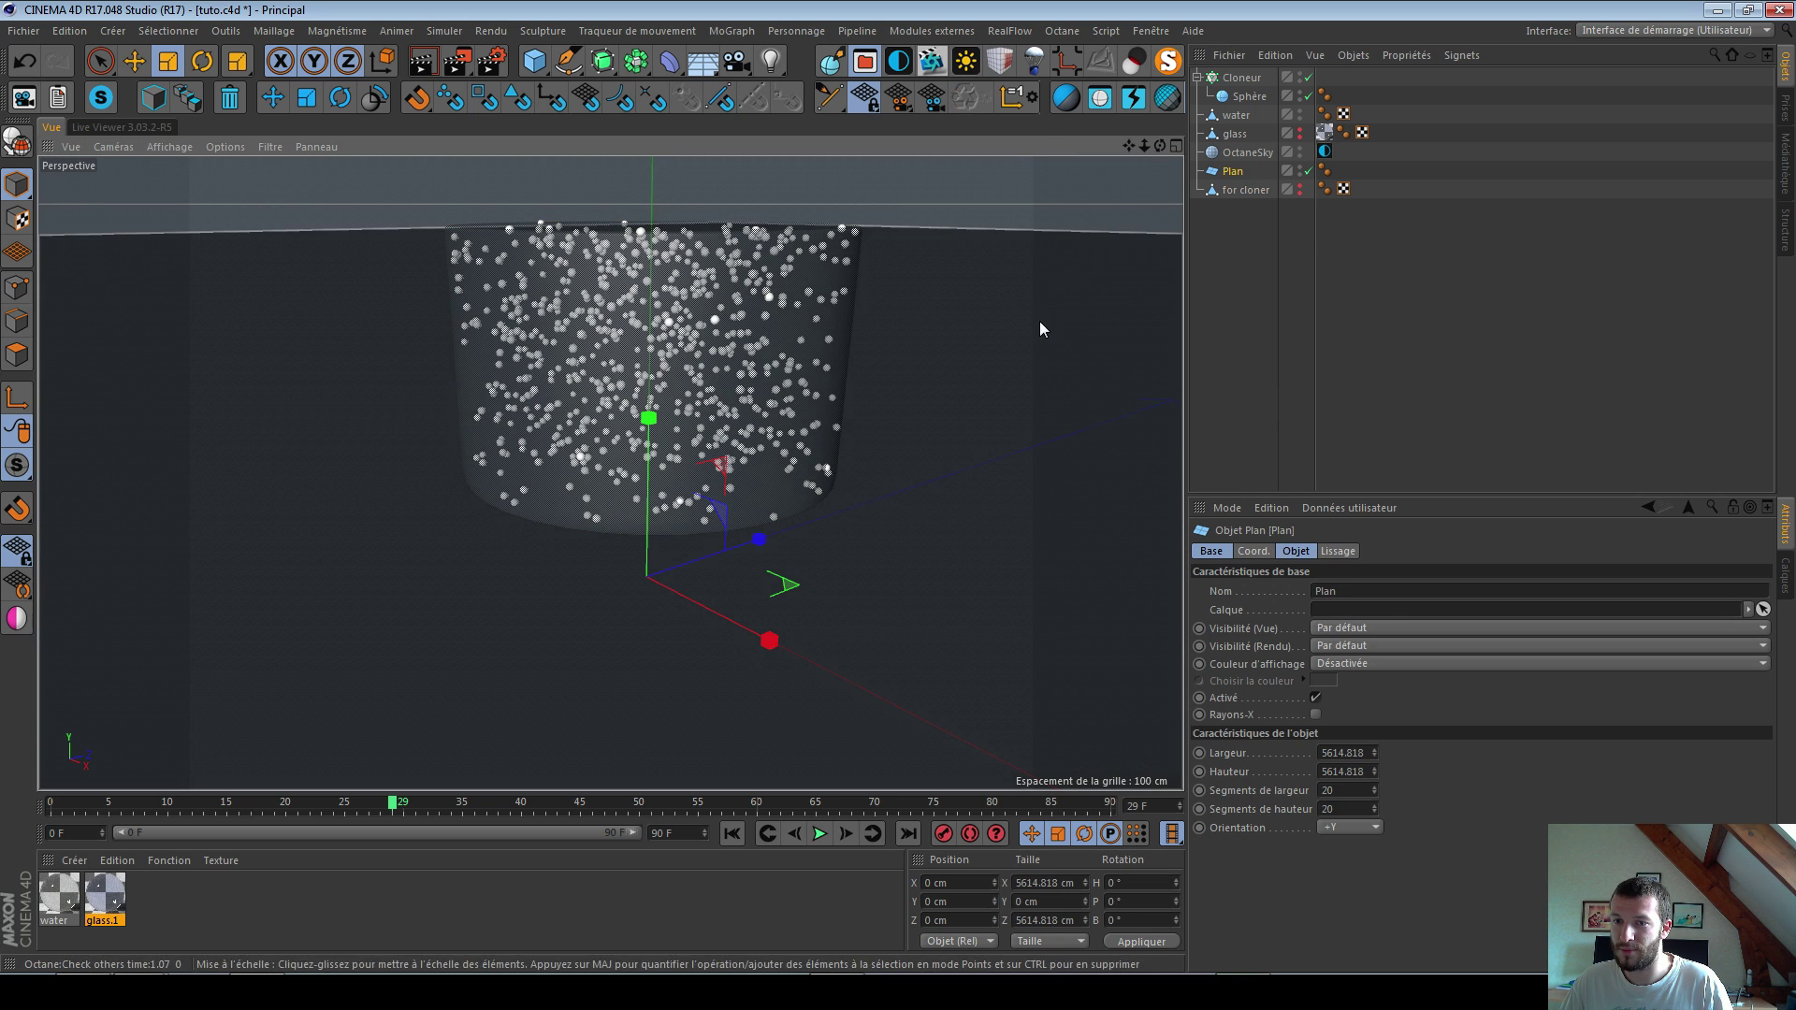
Step: Centre the for cloner object's axis on its geometry and scale it down to about 83.5 × 54.4 × 83.6 cm
{"action": "left_click", "coordinate": [1245, 190]}
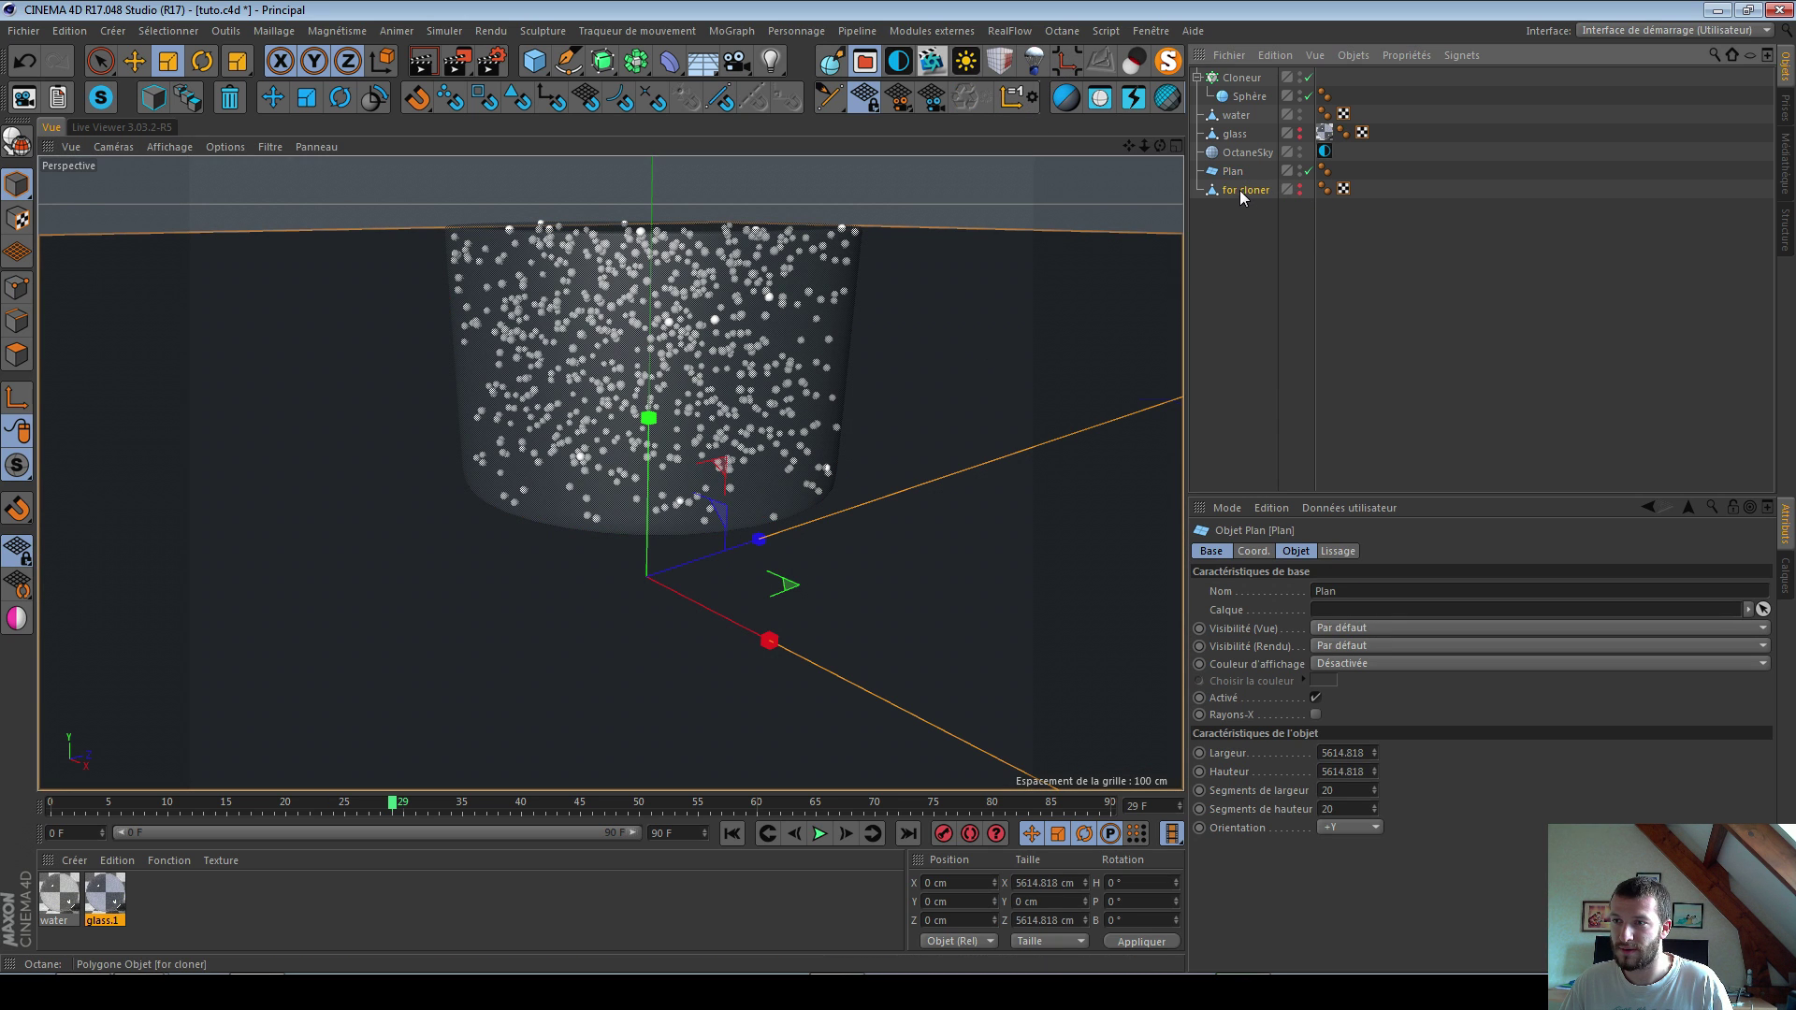
{"action": "left_click", "coordinate": [1066, 62]}
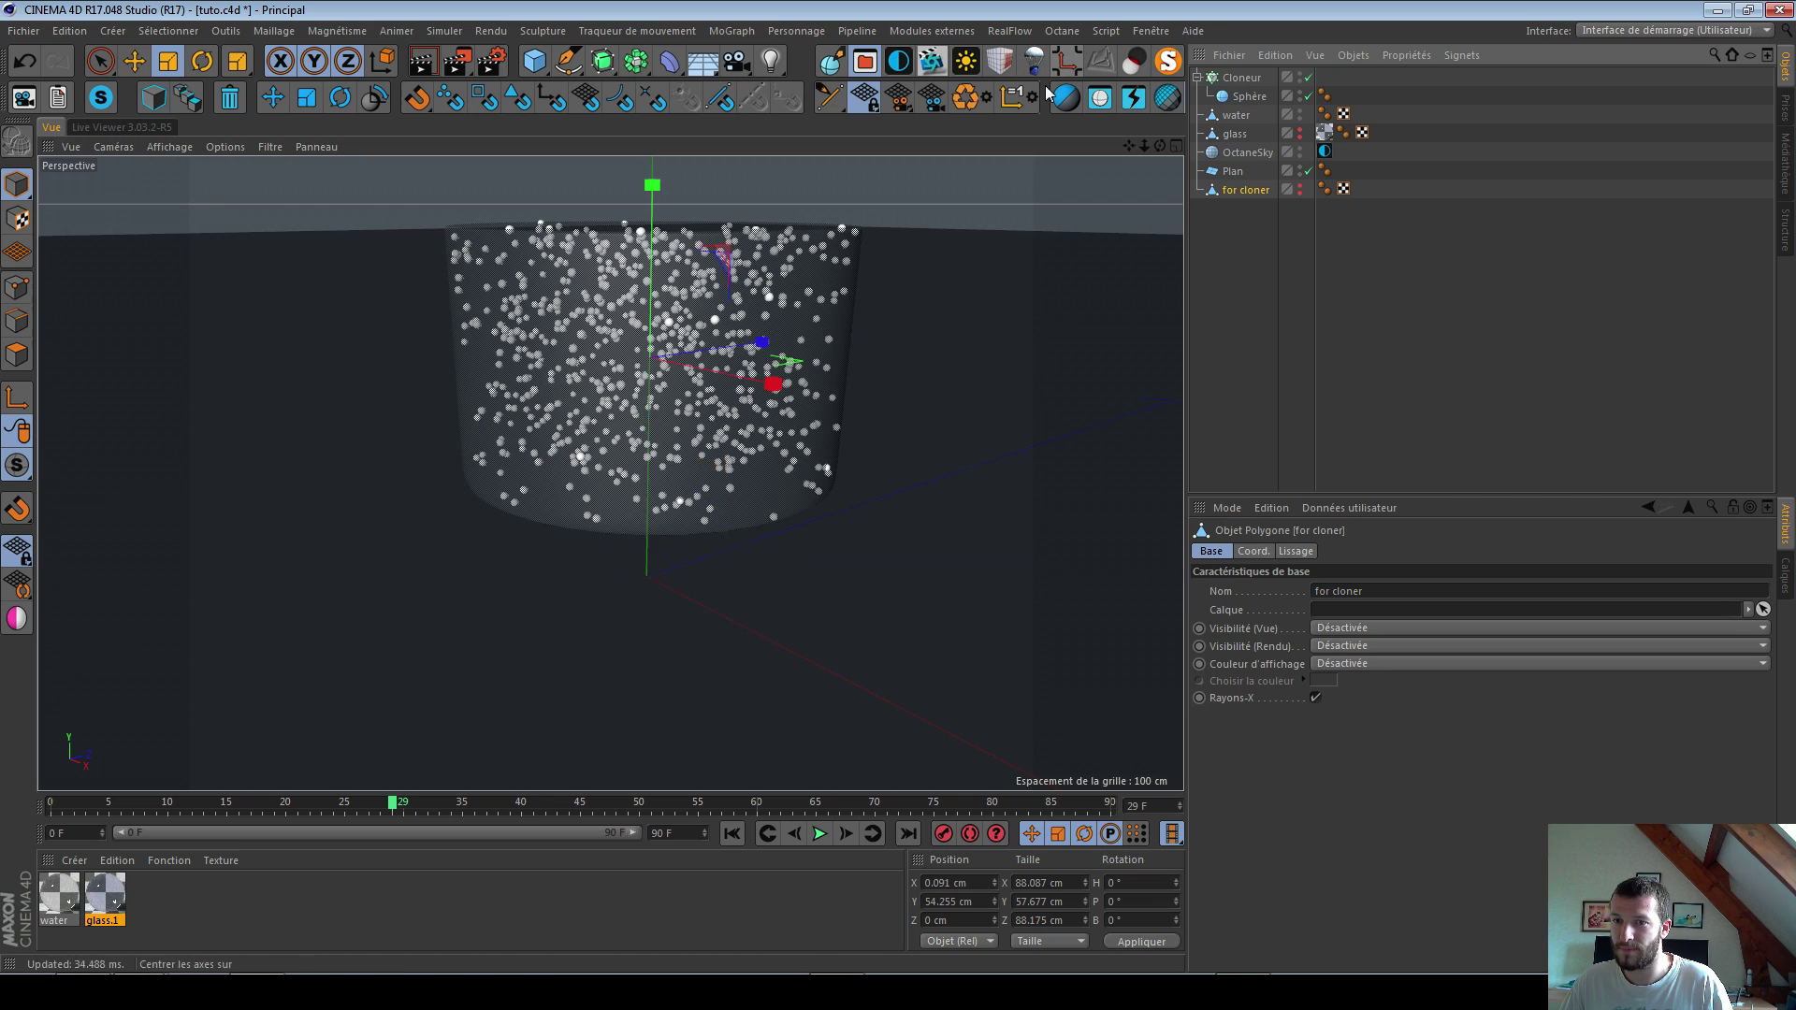
{"action": "middle_click_drag", "start_coordinate": [970, 349], "coordinate": [972, 372], "text": "alt"}
{"action": "left_click_drag", "start_coordinate": [1014, 372], "coordinate": [664, 227]}
{"action": "key", "text": "e"}
{"action": "left_click_drag", "start_coordinate": [635, 445], "coordinate": [611, 405], "text": "alt"}
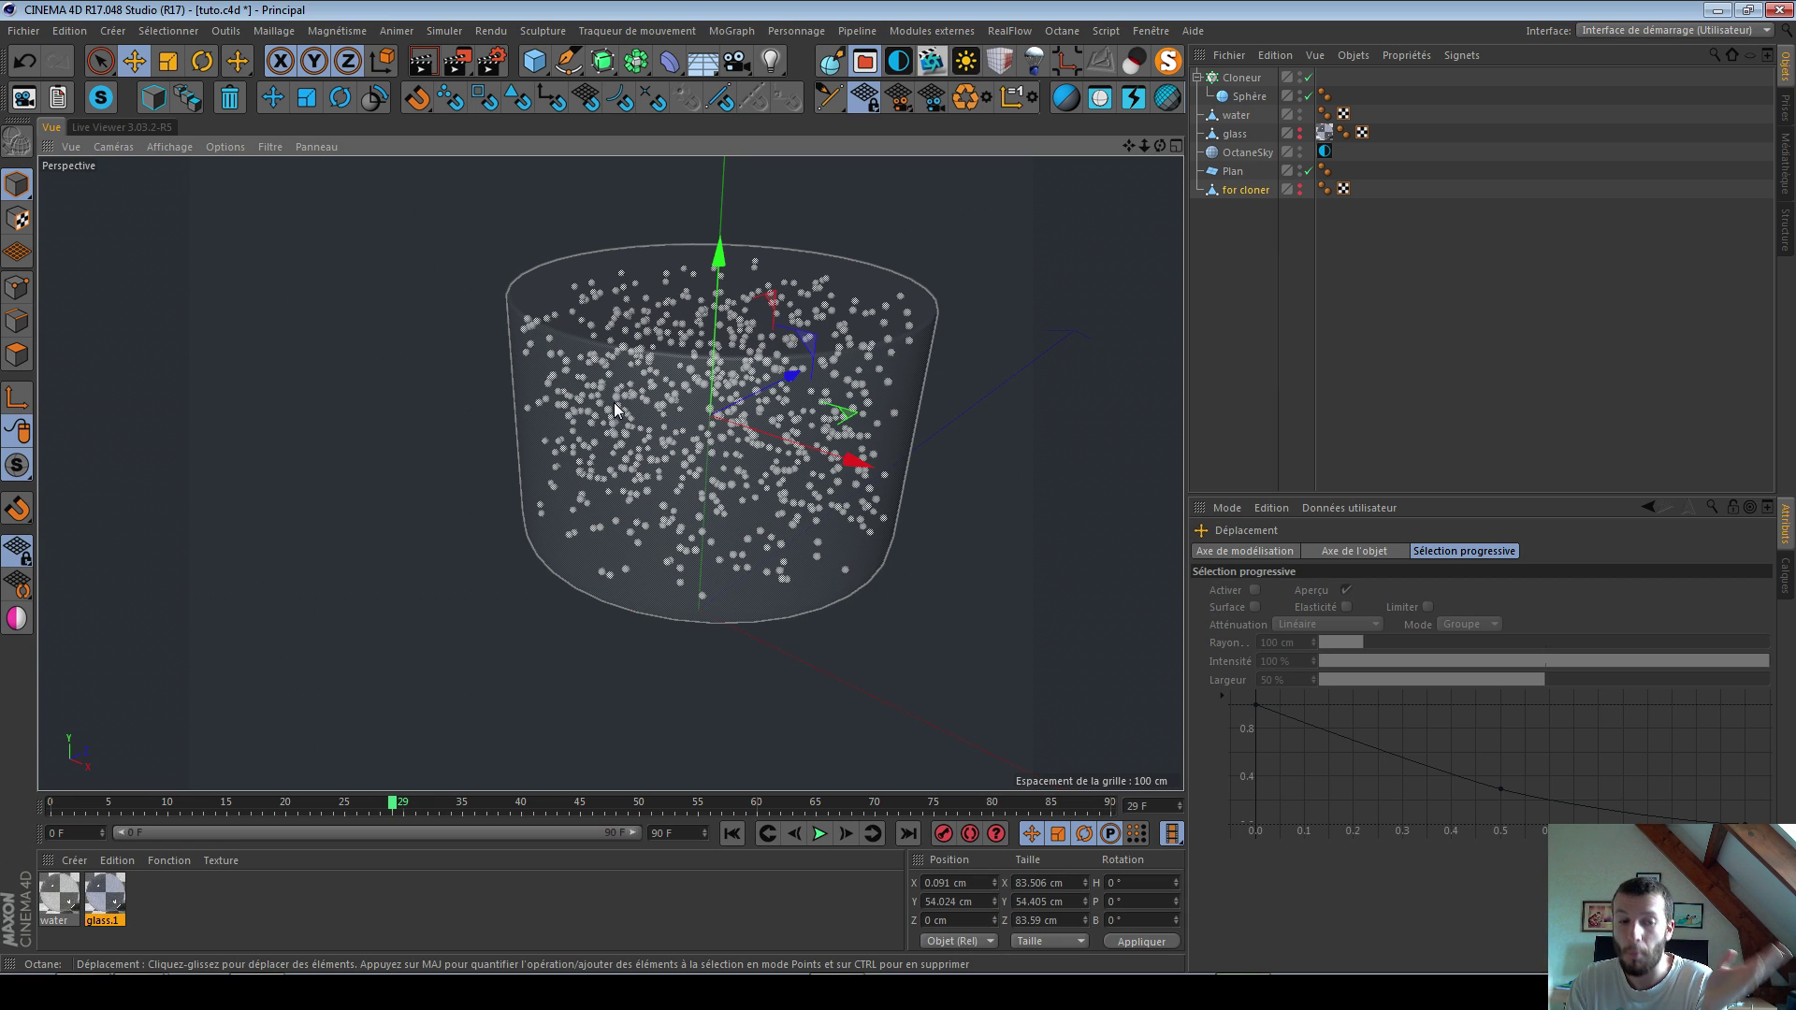
Step: Add a MoGraph Random effector (Effecteur Randomisation) to the Cloner
{"action": "left_click", "coordinate": [1256, 80]}
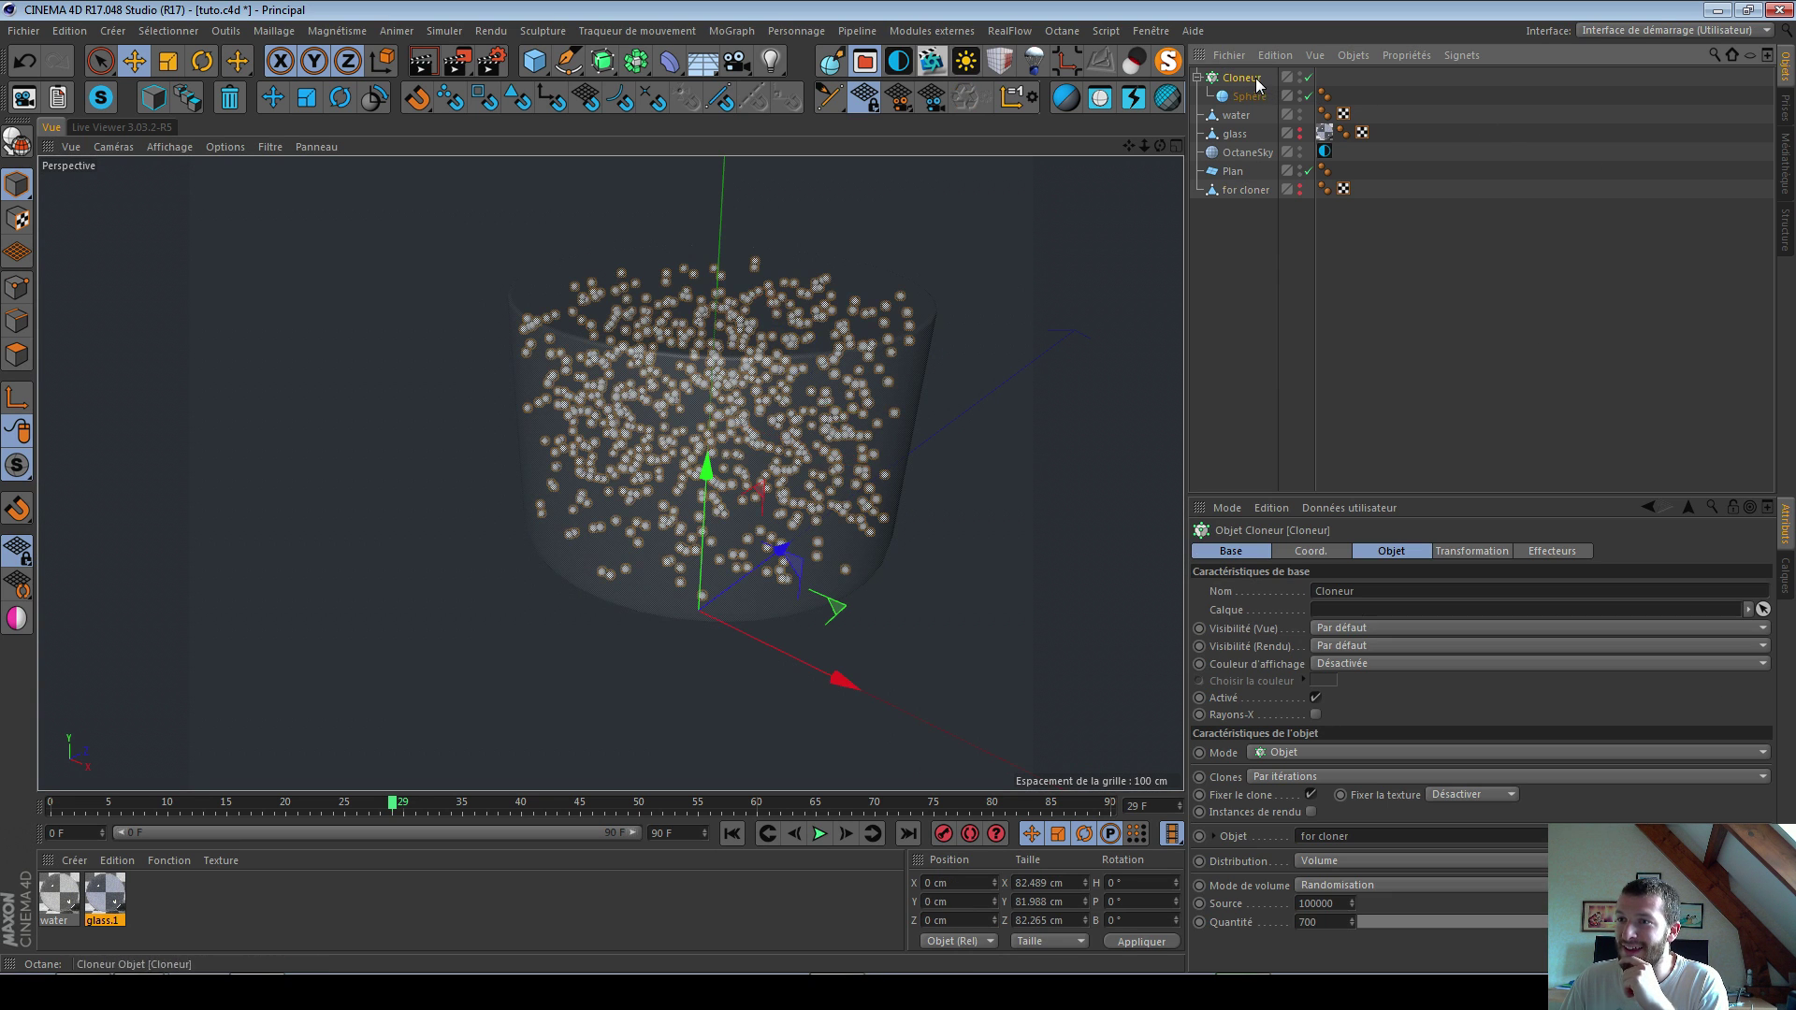
{"action": "left_click", "coordinate": [1199, 76]}
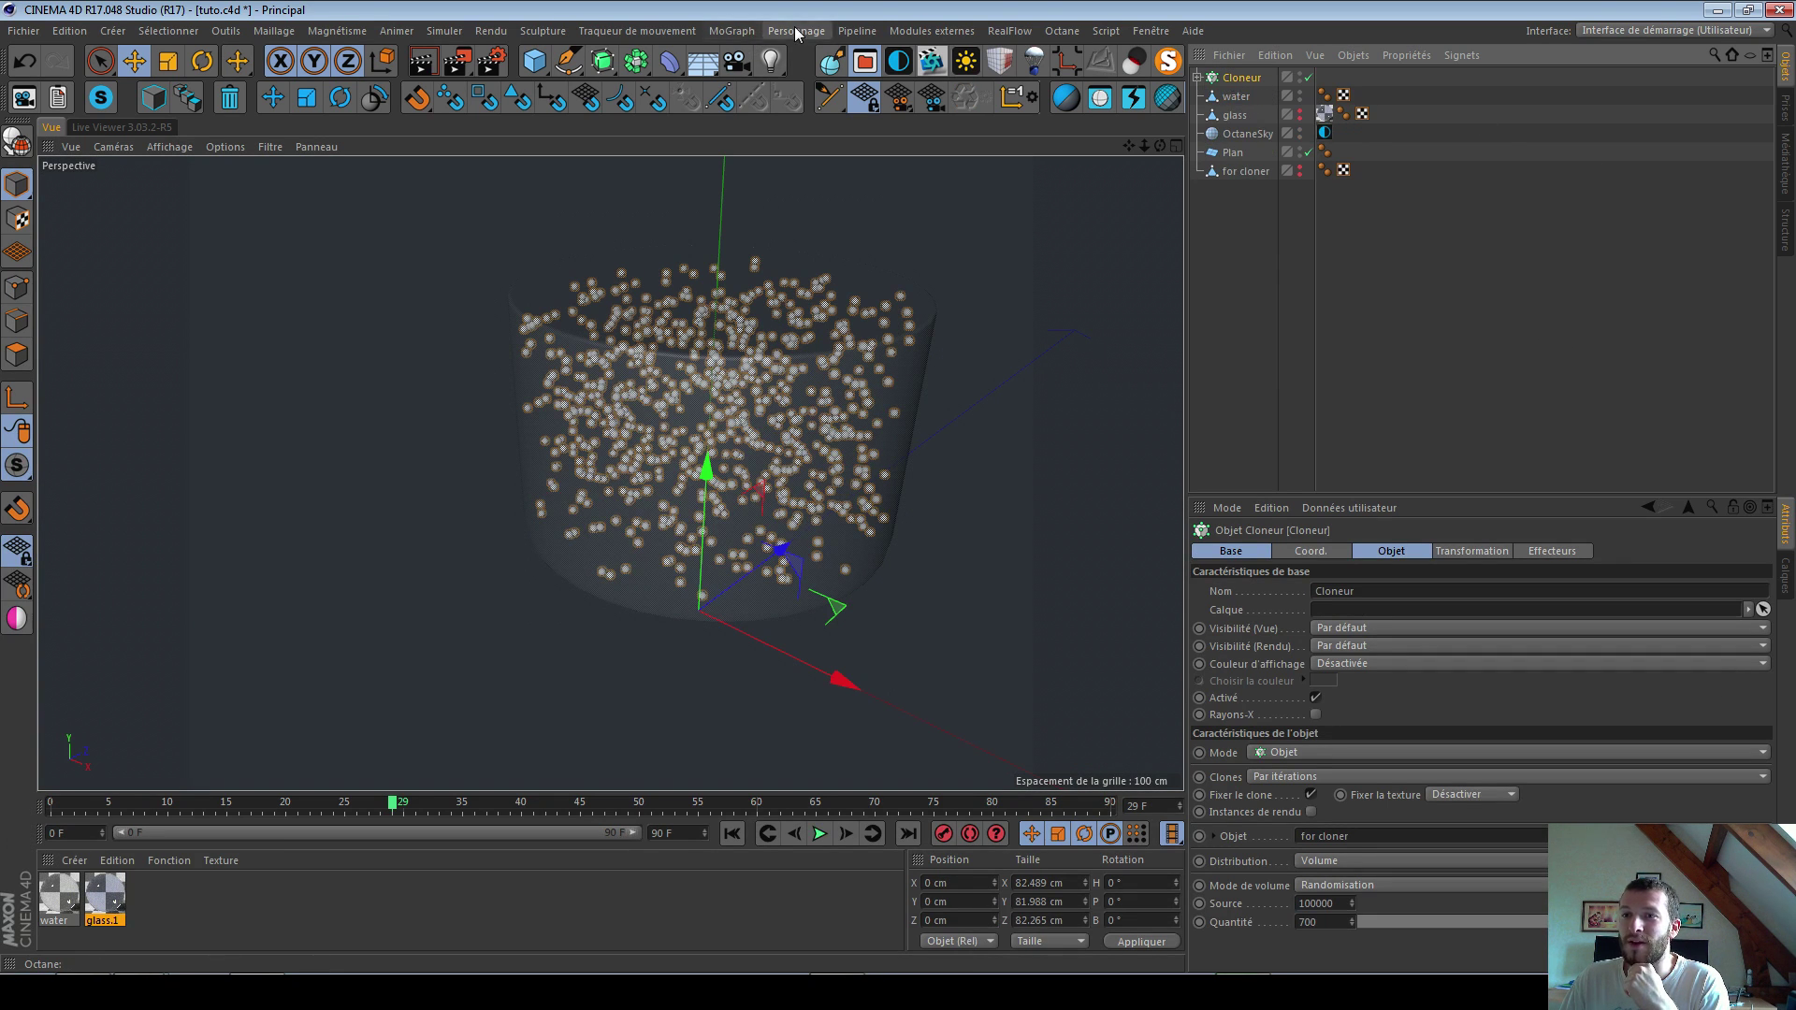
{"action": "left_click", "coordinate": [723, 40]}
{"action": "mouse_move", "coordinate": [770, 62]}
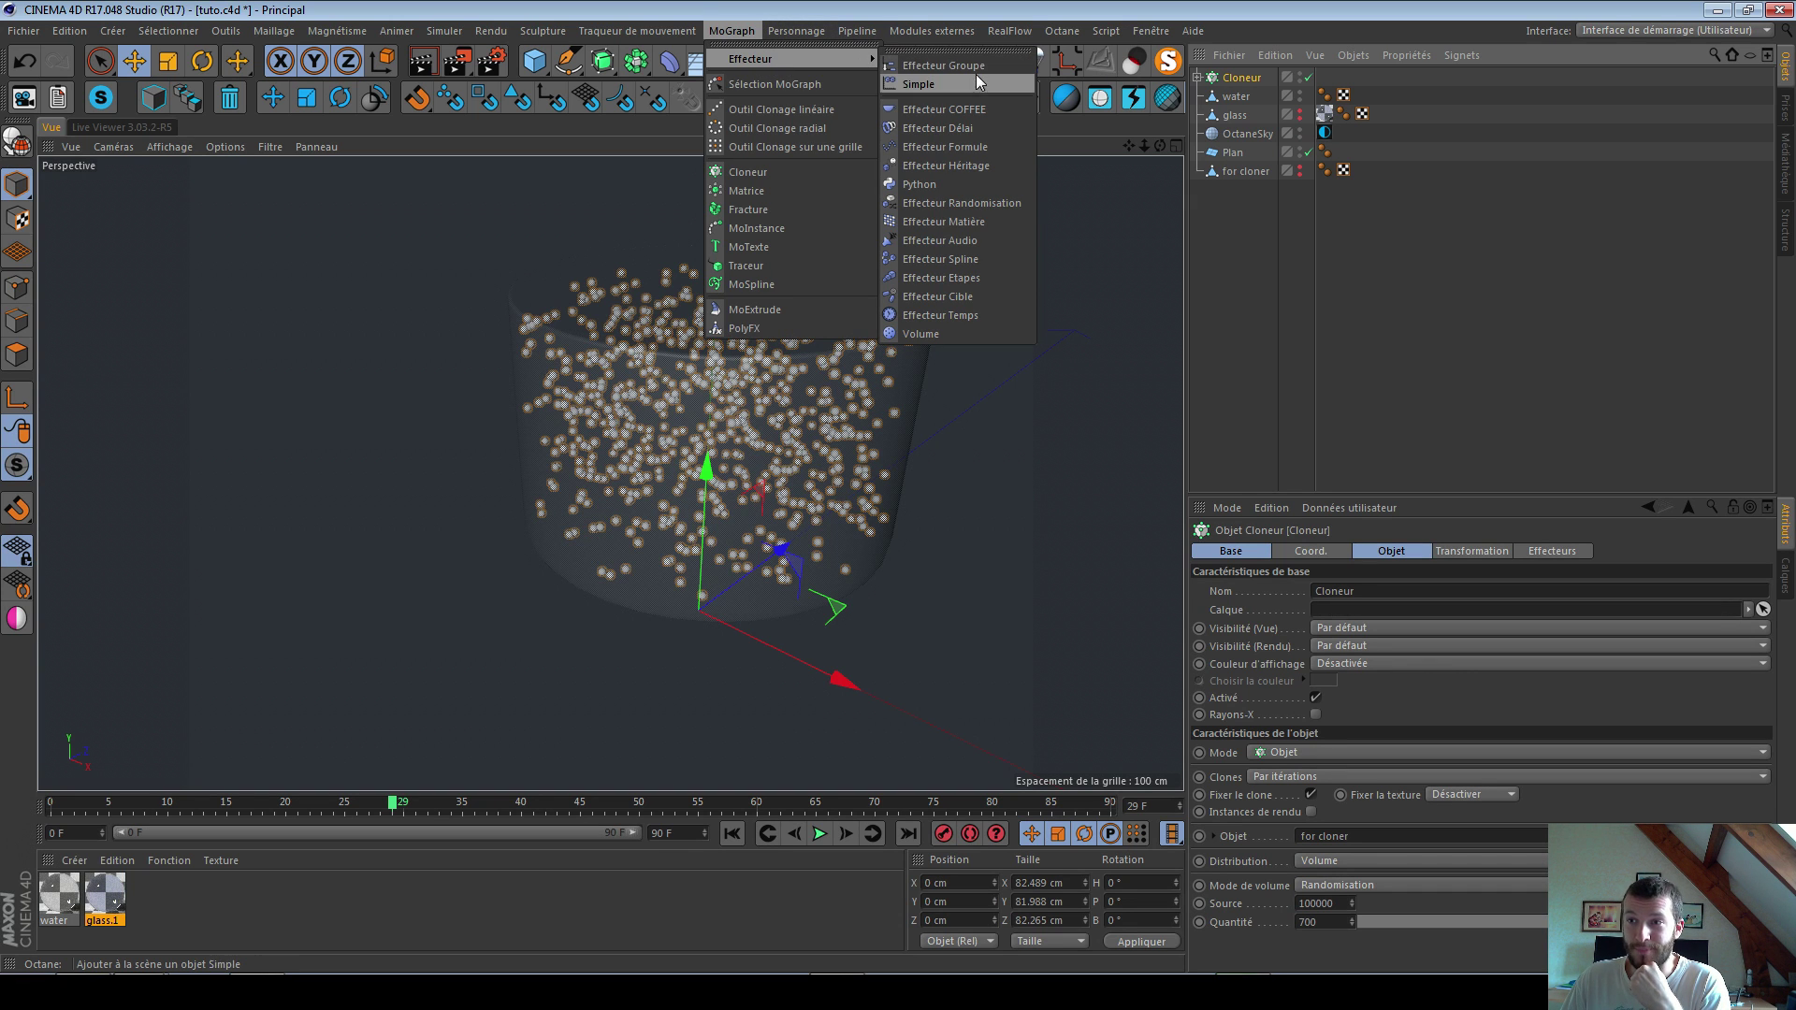
{"action": "left_click", "coordinate": [978, 205]}
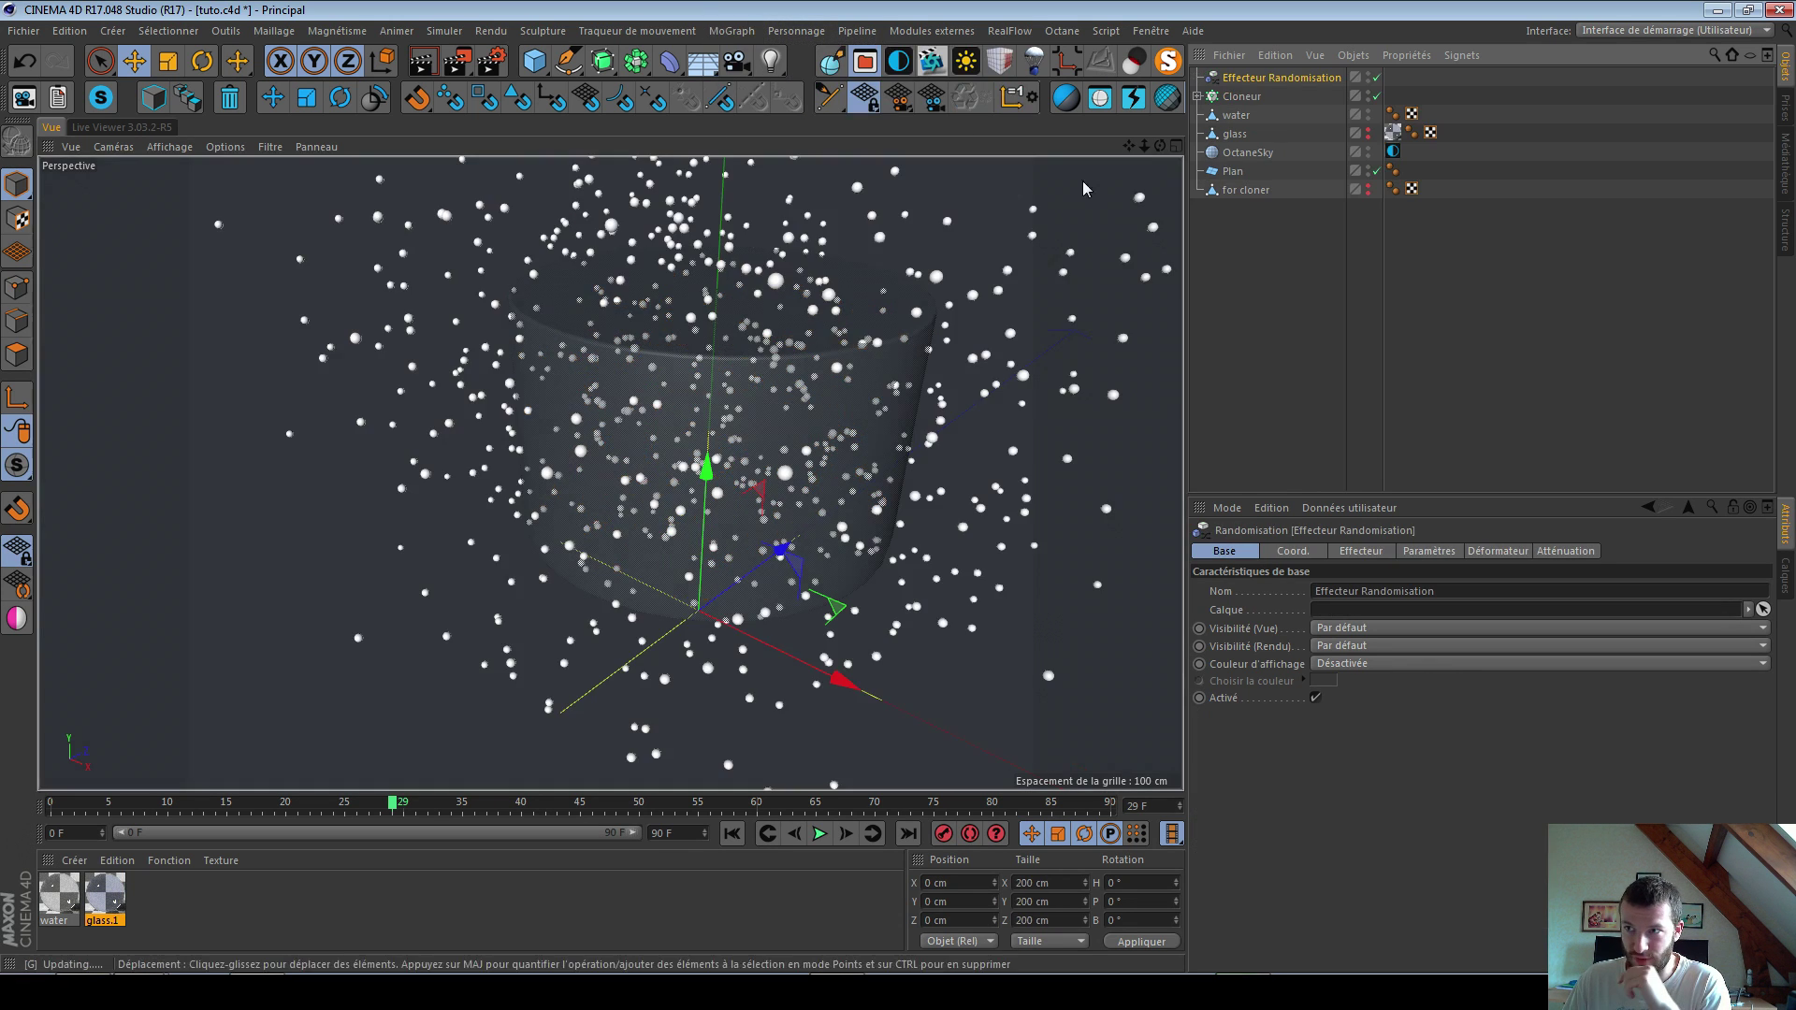
{"action": "left_click", "coordinate": [1241, 97]}
{"action": "left_click", "coordinate": [731, 31]}
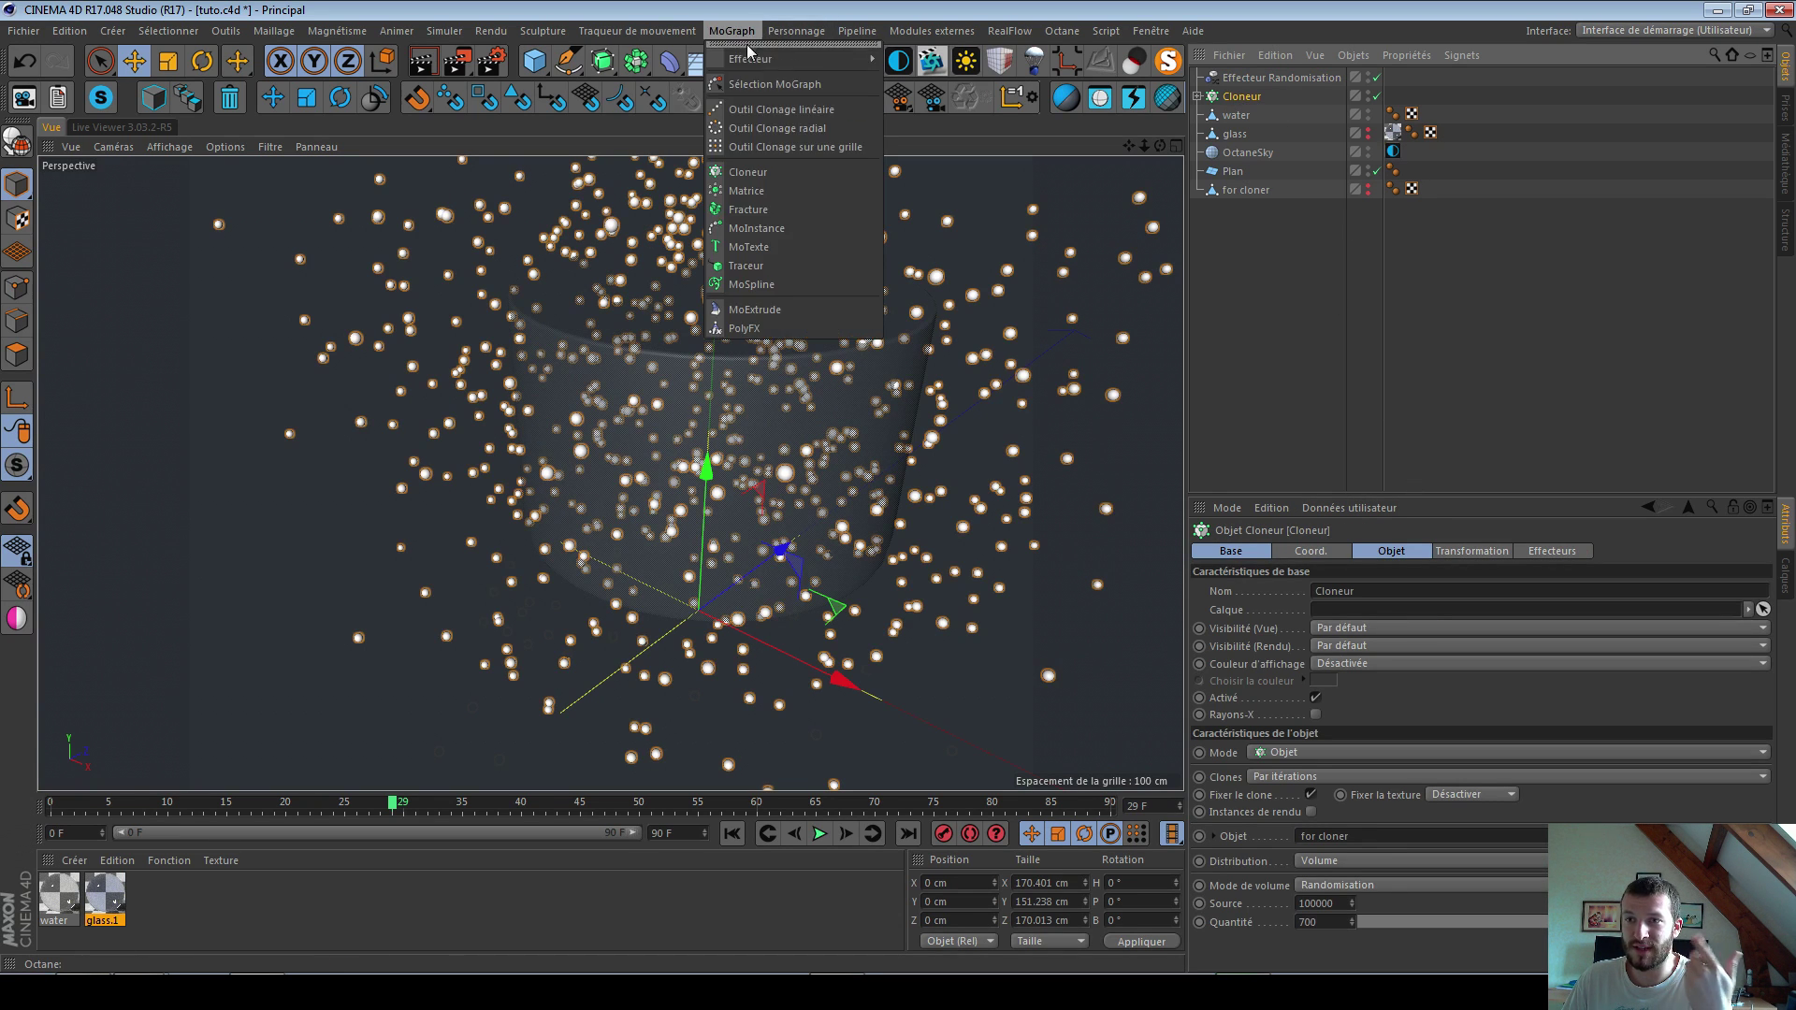
{"action": "left_click", "coordinate": [1240, 244]}
{"action": "left_click", "coordinate": [1240, 244]}
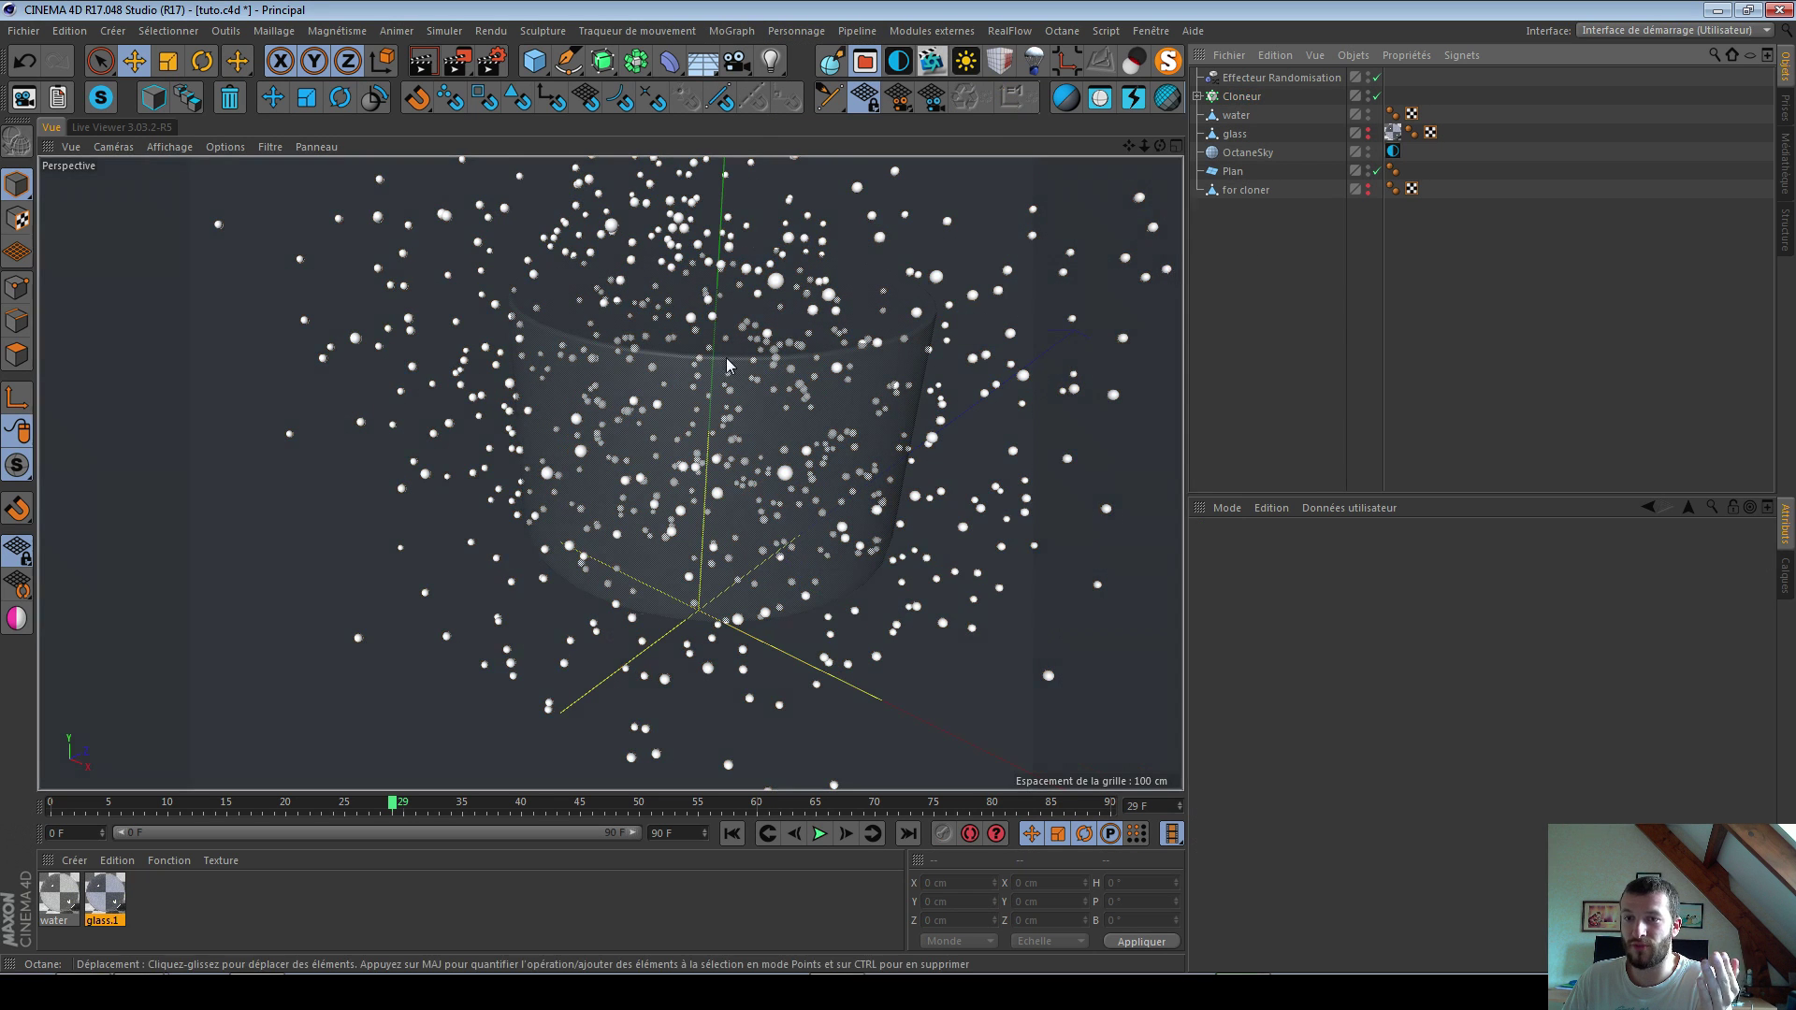
Step: Remove the Random effector from the Cloner's list of effectors and assign it again
{"action": "left_click", "coordinate": [1240, 97]}
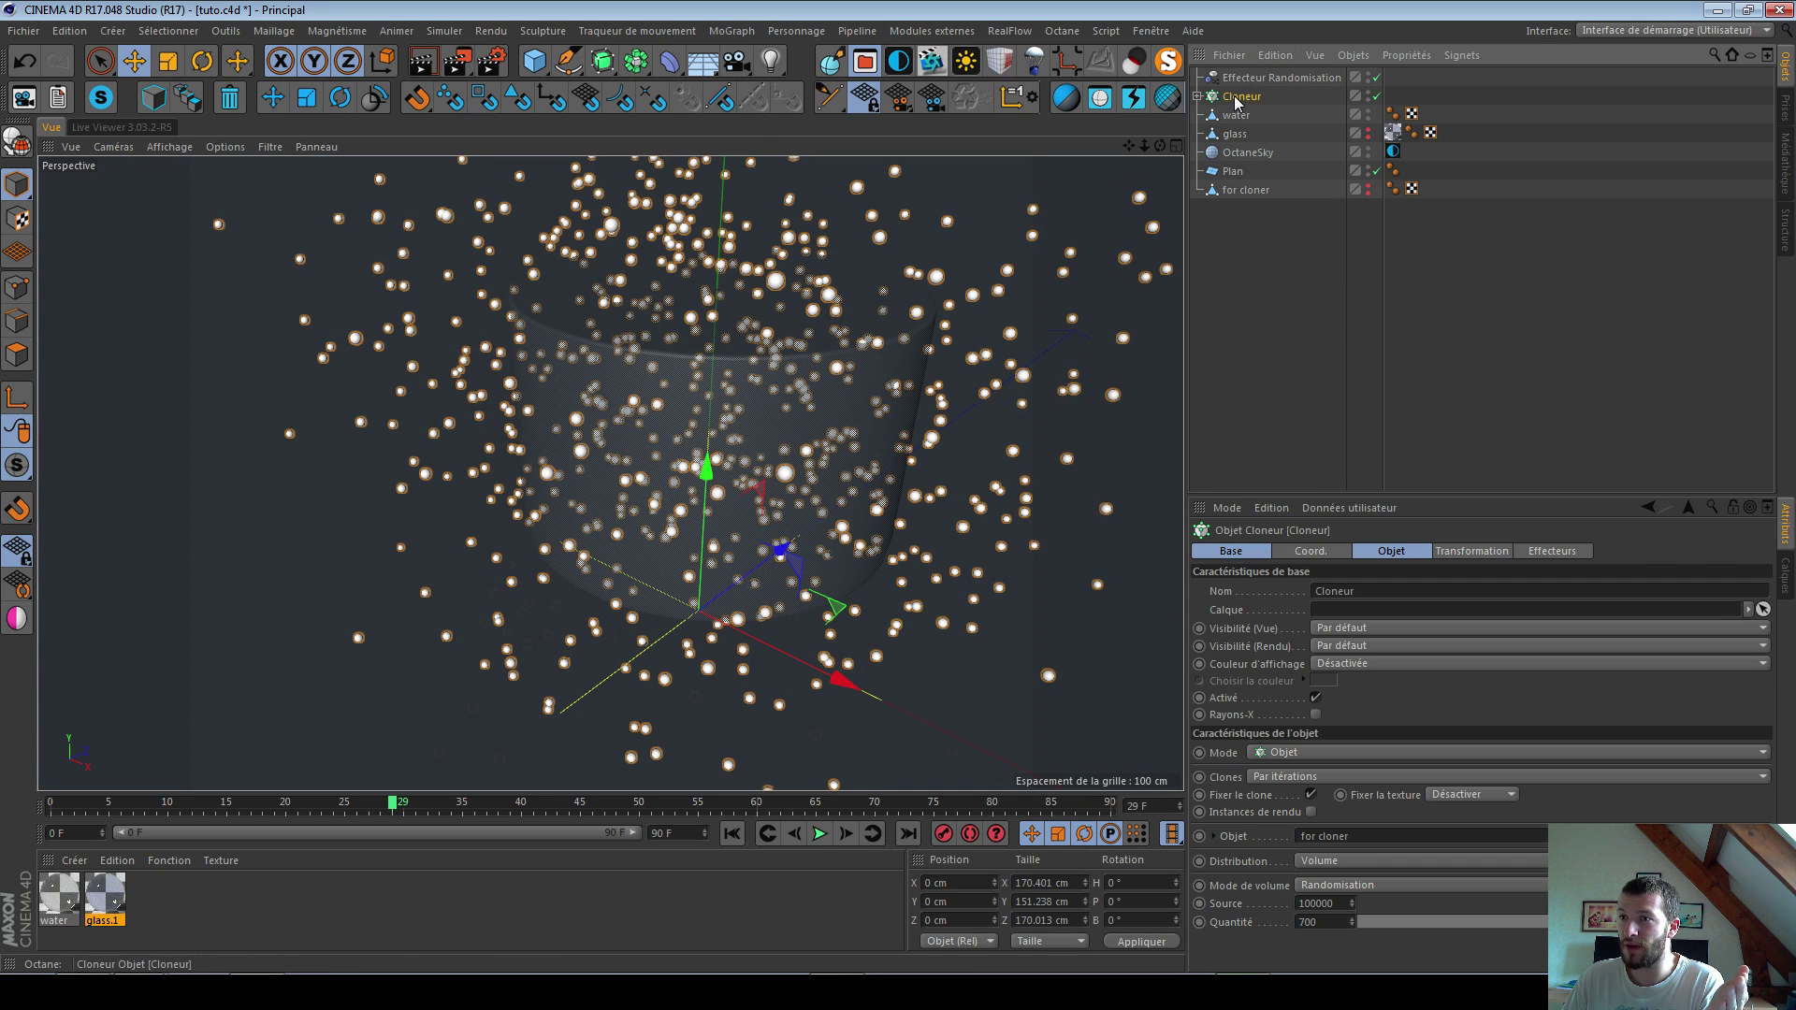
{"action": "left_click", "coordinate": [1568, 552]}
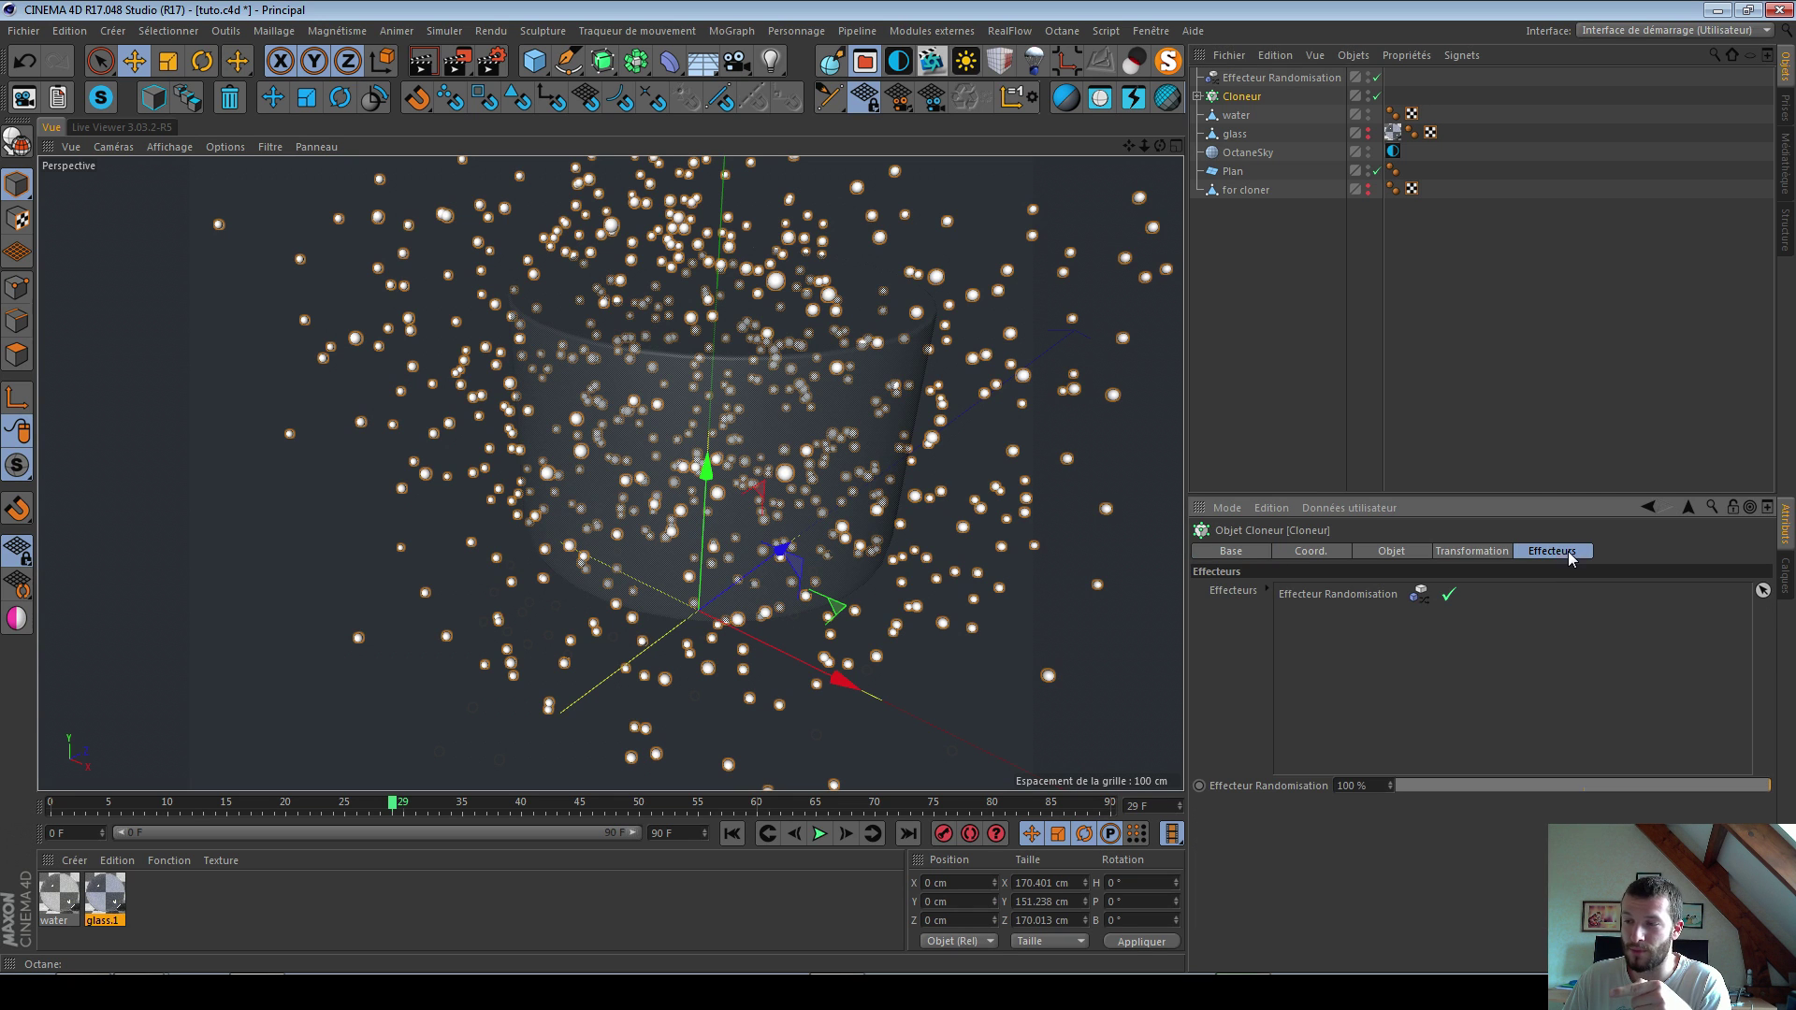
{"action": "left_click", "coordinate": [1328, 591]}
{"action": "key", "text": "Delete"}
{"action": "left_click_drag", "start_coordinate": [1277, 76], "coordinate": [1370, 646]}
Step: Turn off position randomisation on the Random effector and enable scale (Echelle) randomisation instead
{"action": "left_click", "coordinate": [1263, 78]}
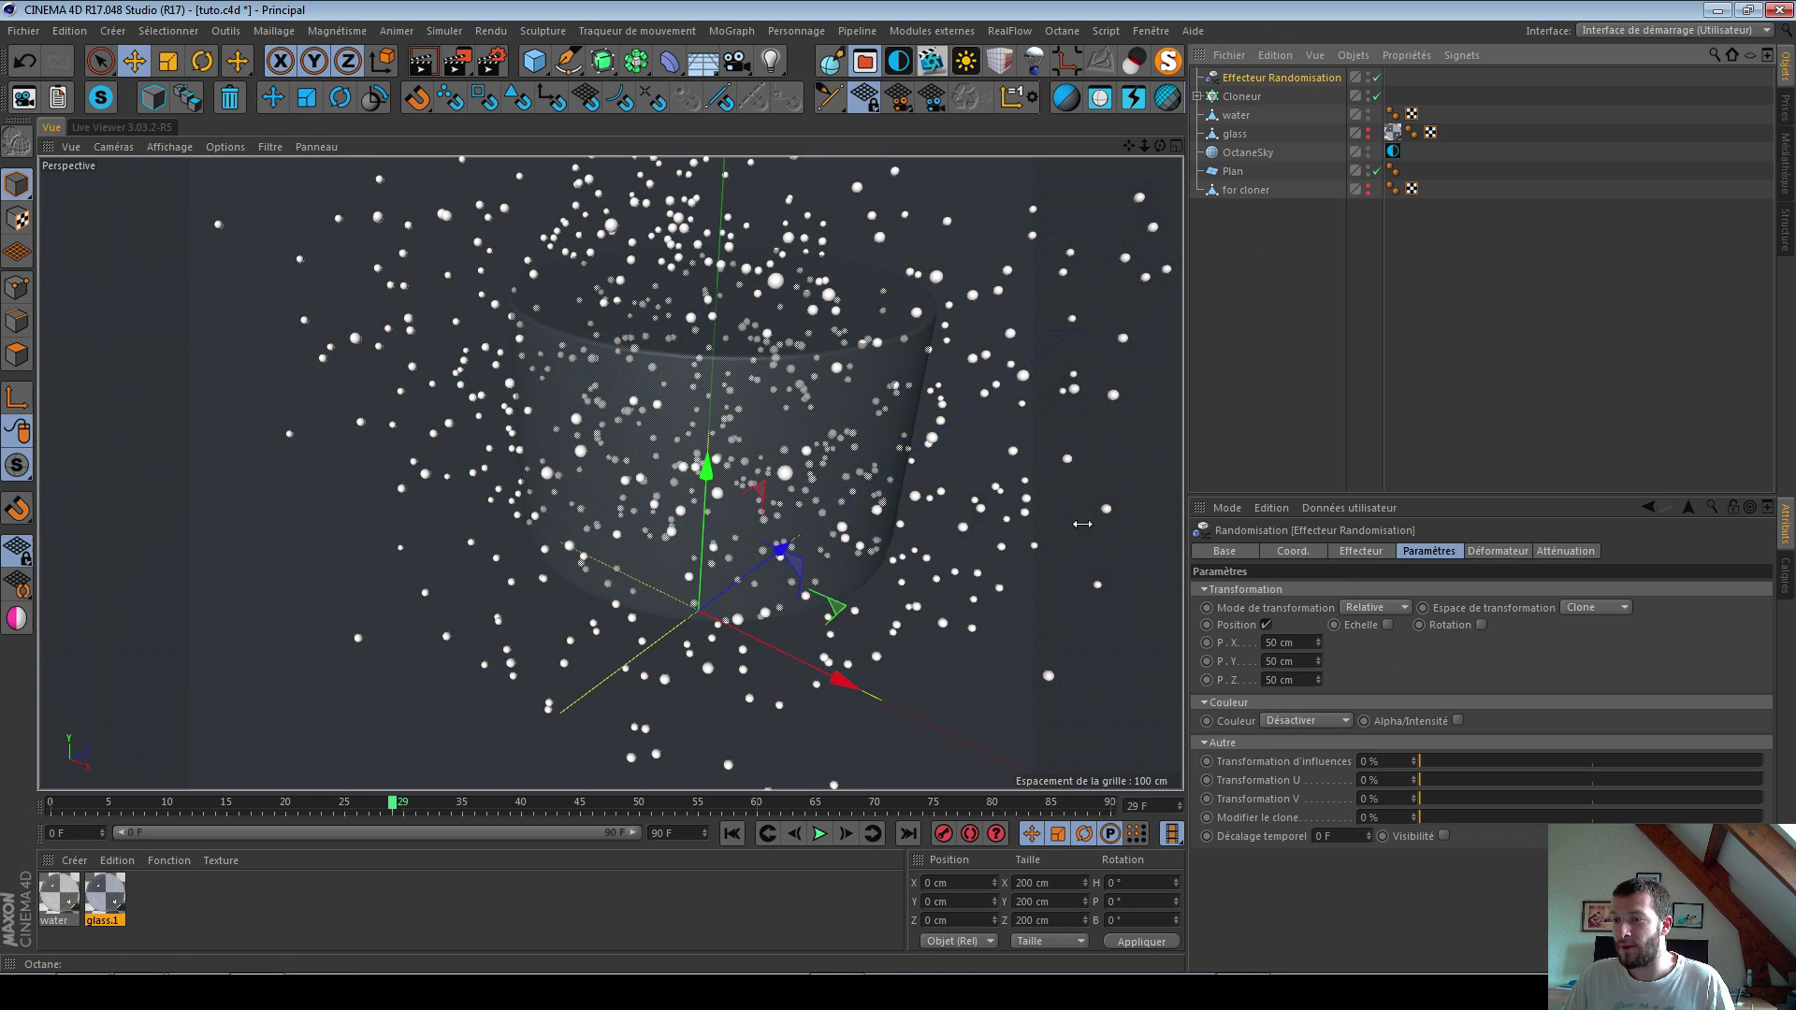
{"action": "left_click", "coordinate": [1386, 555]}
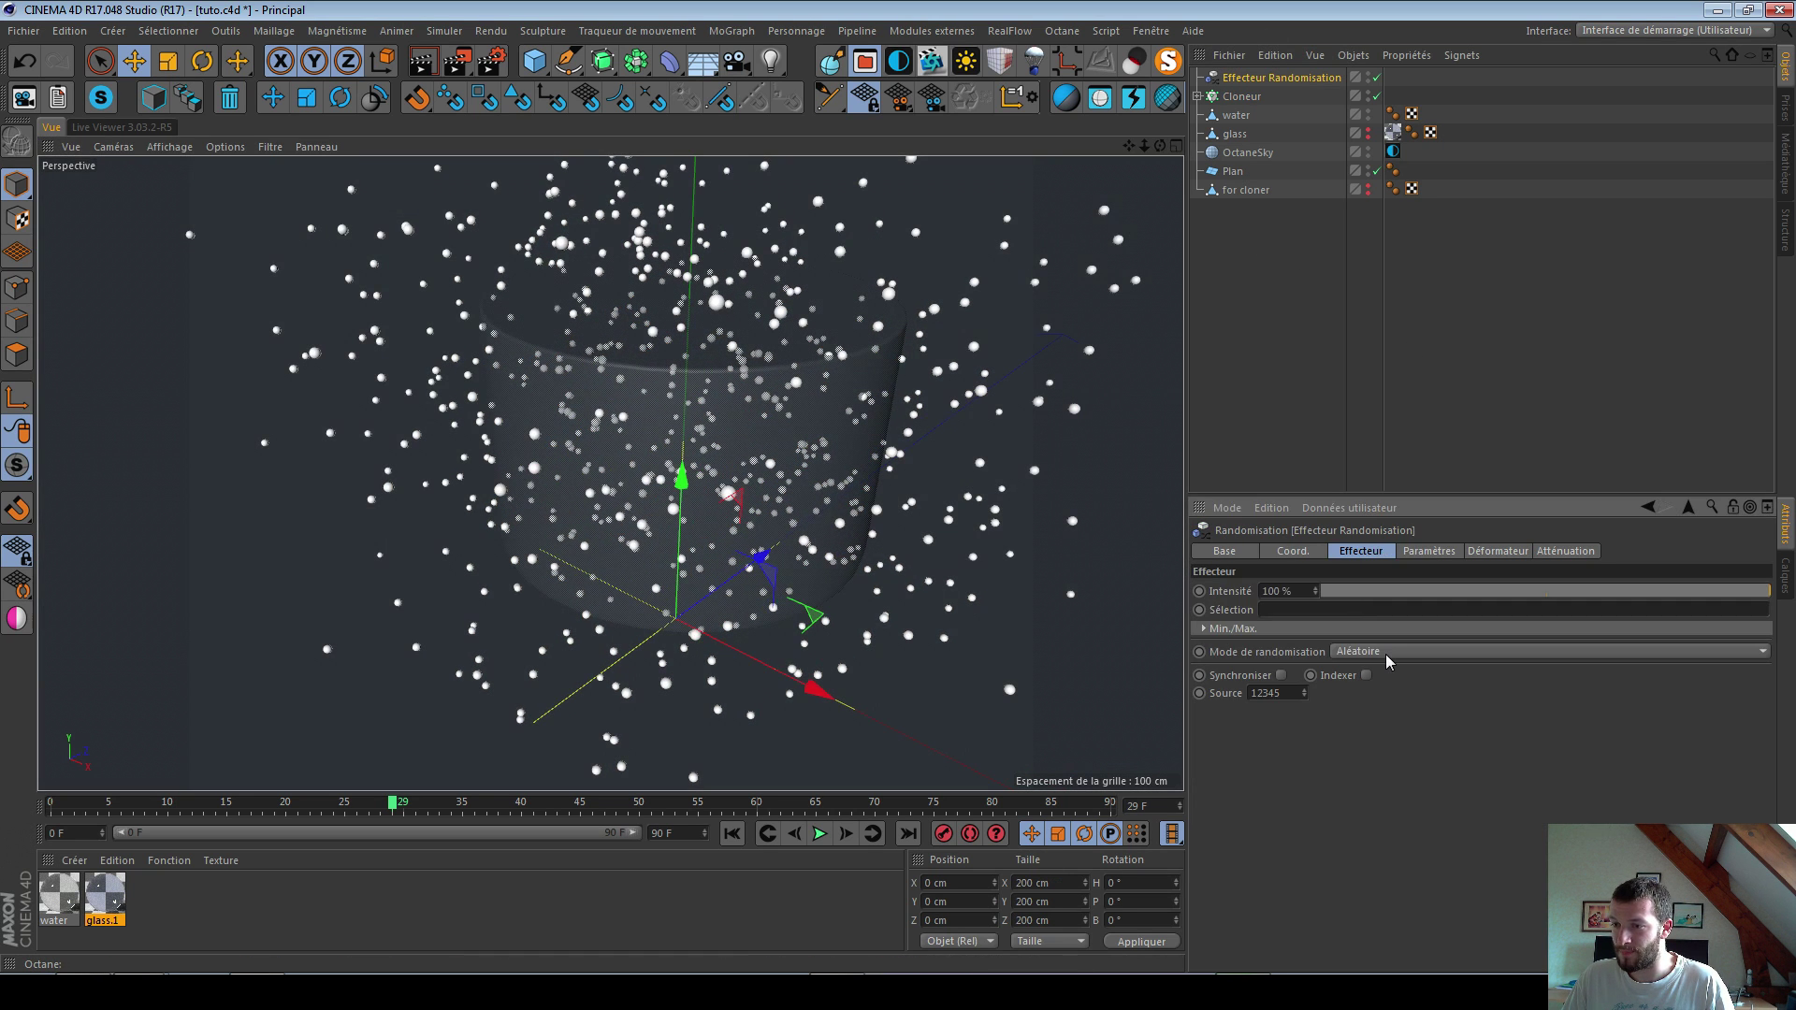
{"action": "left_click", "coordinate": [1426, 554]}
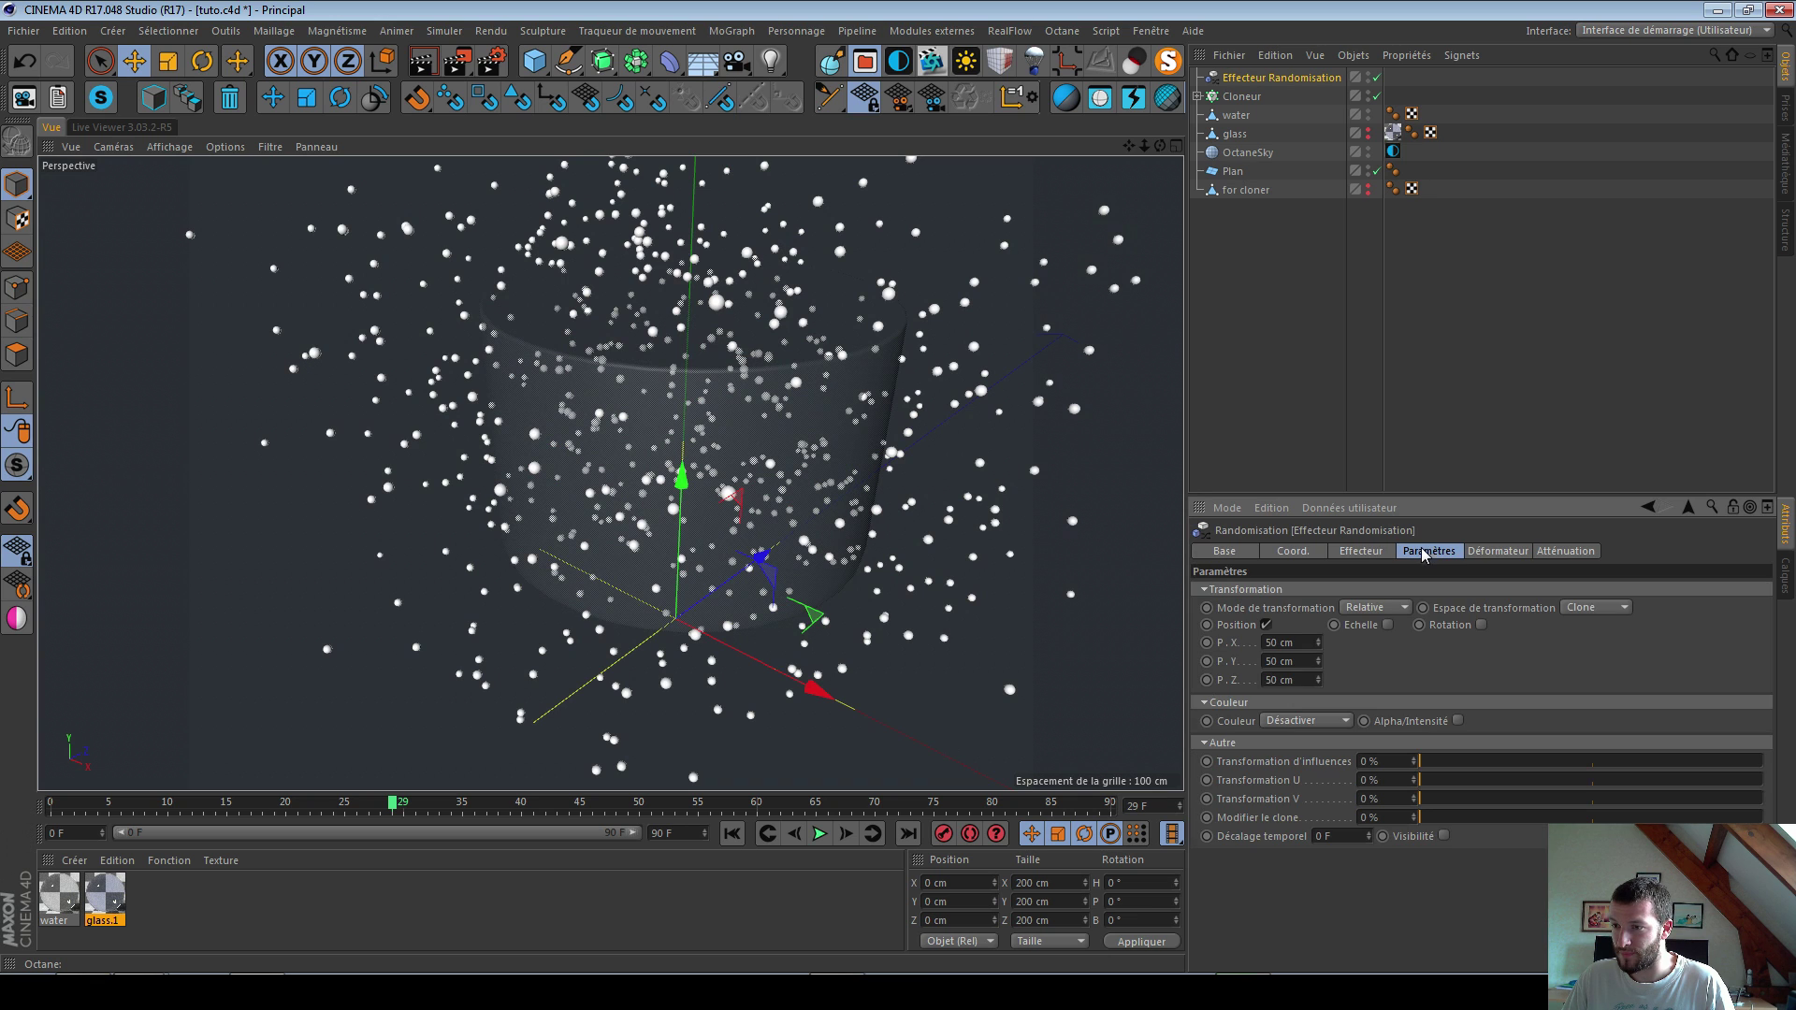
{"action": "left_click", "coordinate": [1267, 625]}
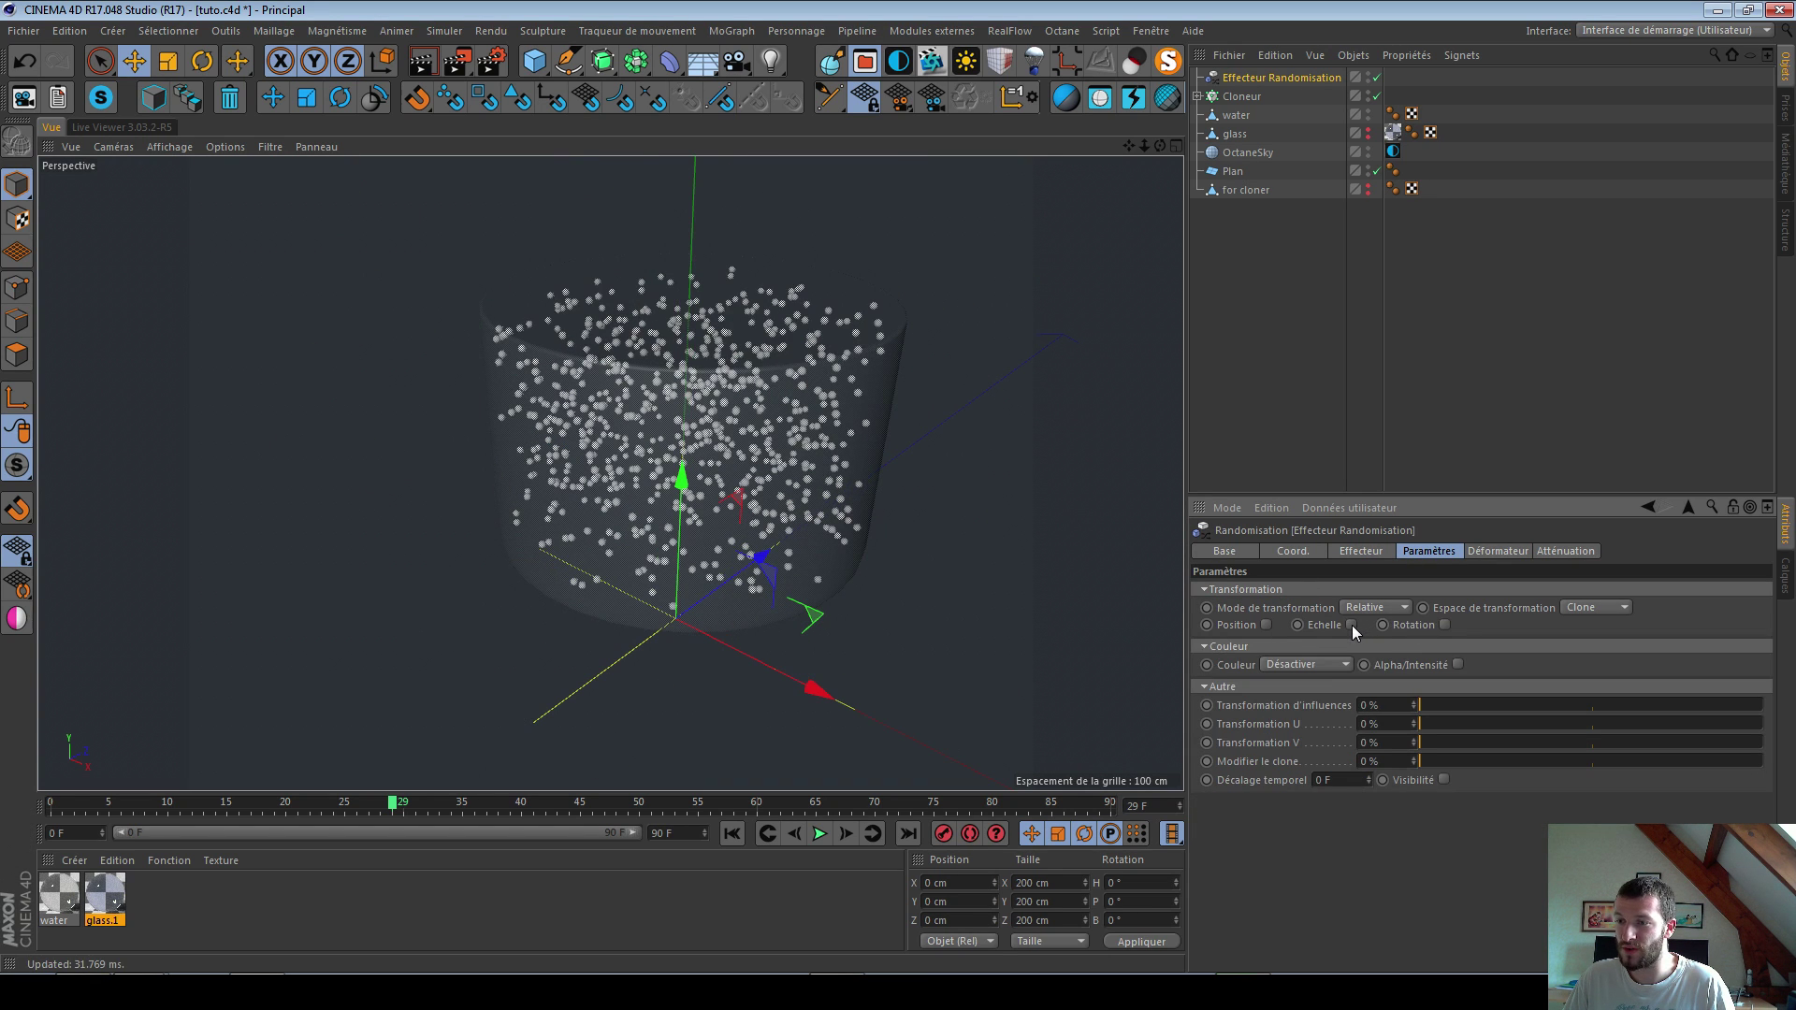
{"action": "left_click", "coordinate": [1351, 625]}
{"action": "scroll", "coordinate": [741, 471], "scroll_direction": "up", "scroll_amount": 2}
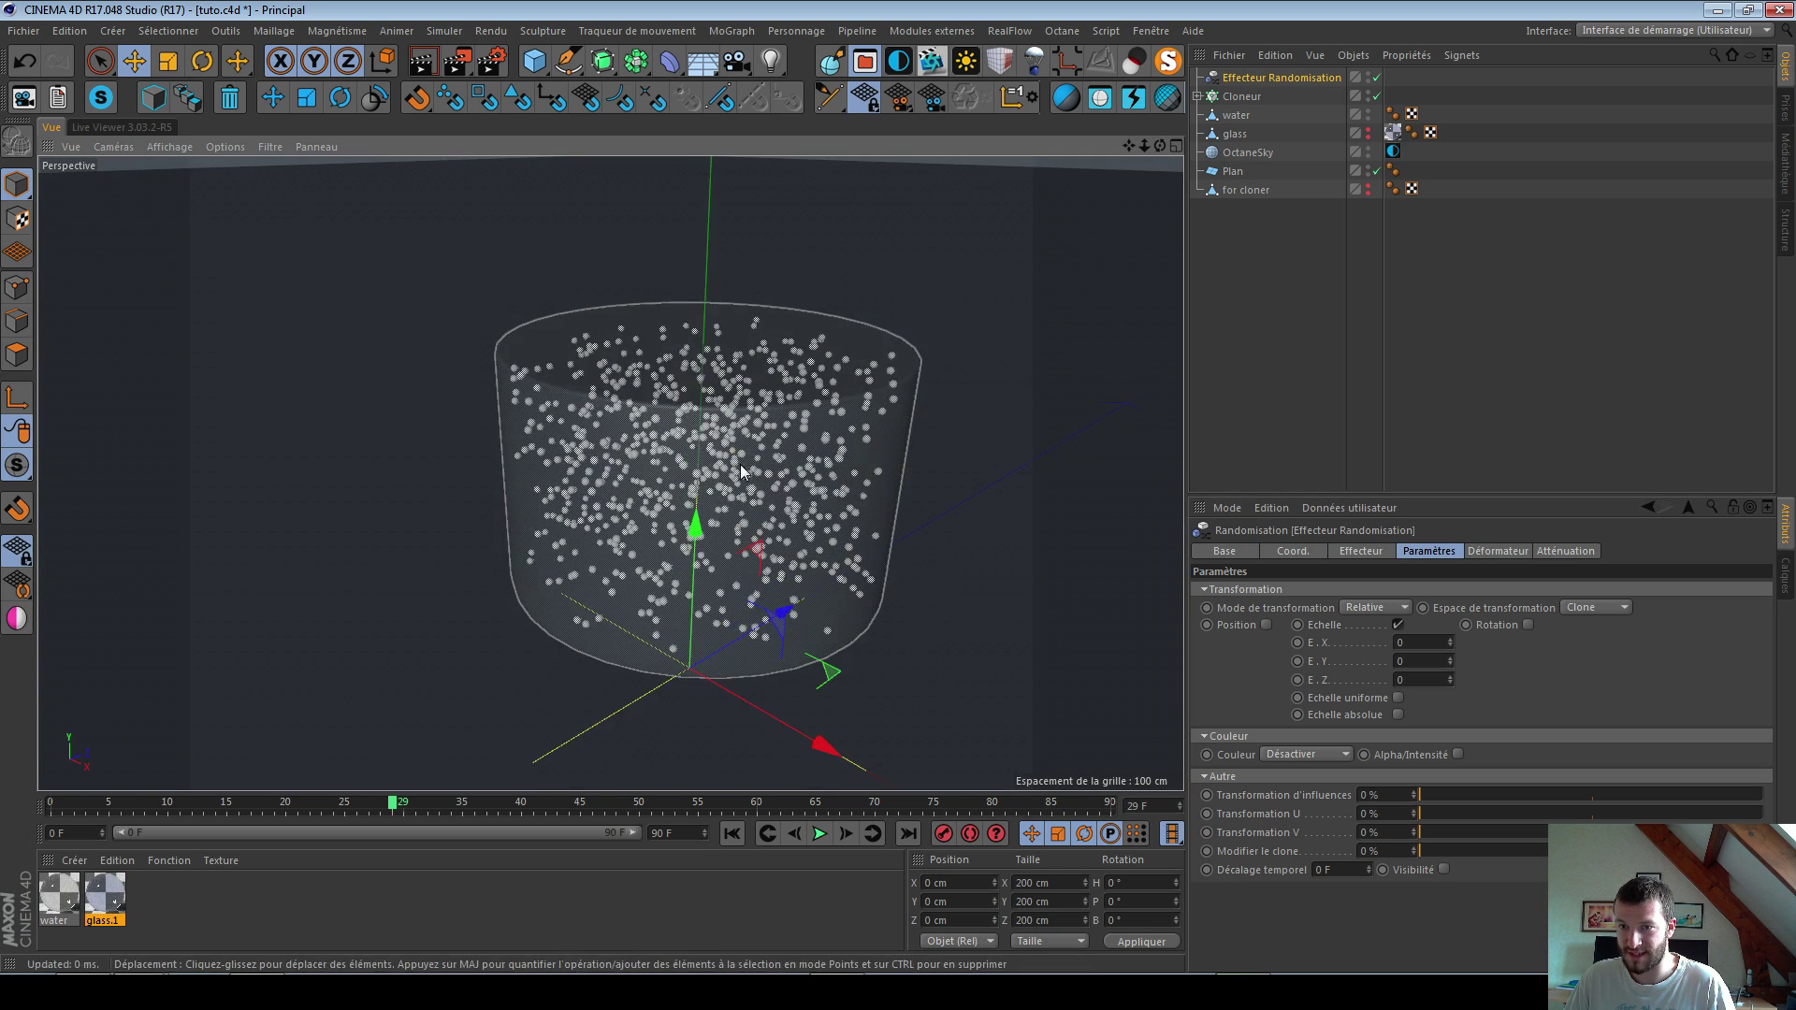
{"action": "scroll", "coordinate": [741, 471], "scroll_direction": "up", "scroll_amount": 3}
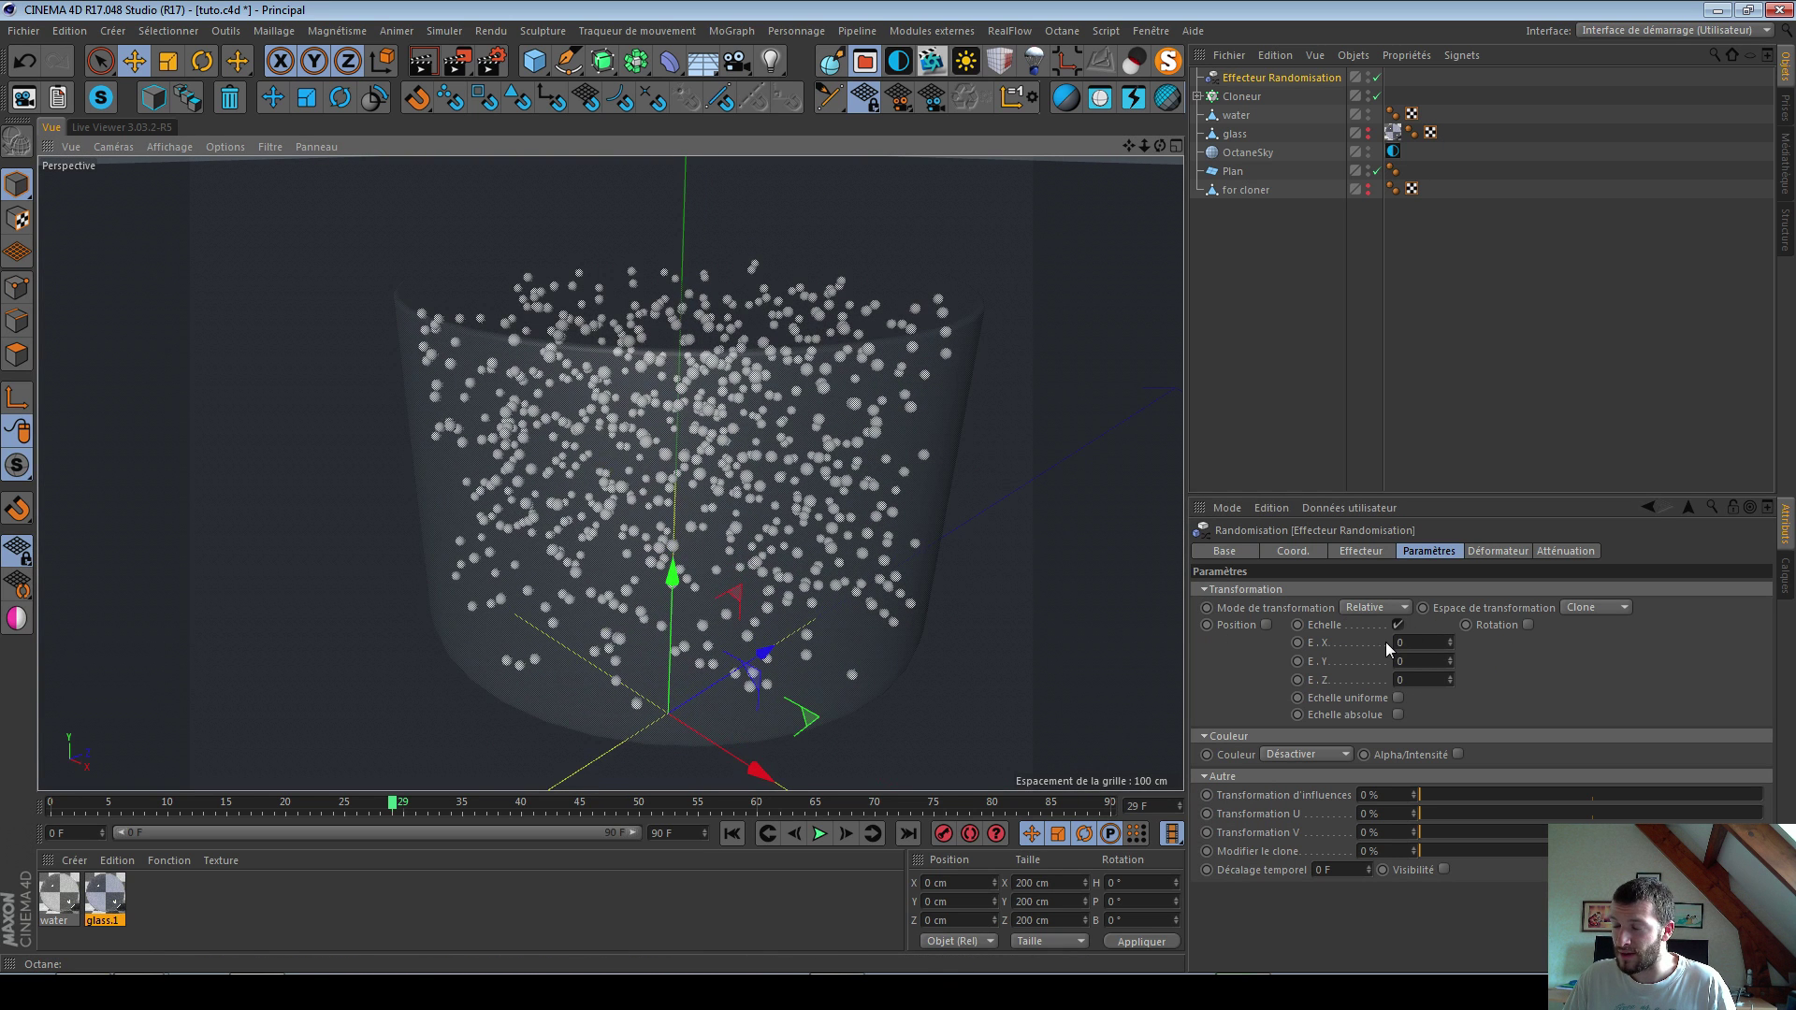
Step: Enable uniform scale on the Random effector and set the scale variation to 0.44
{"action": "left_click", "coordinate": [1398, 699]}
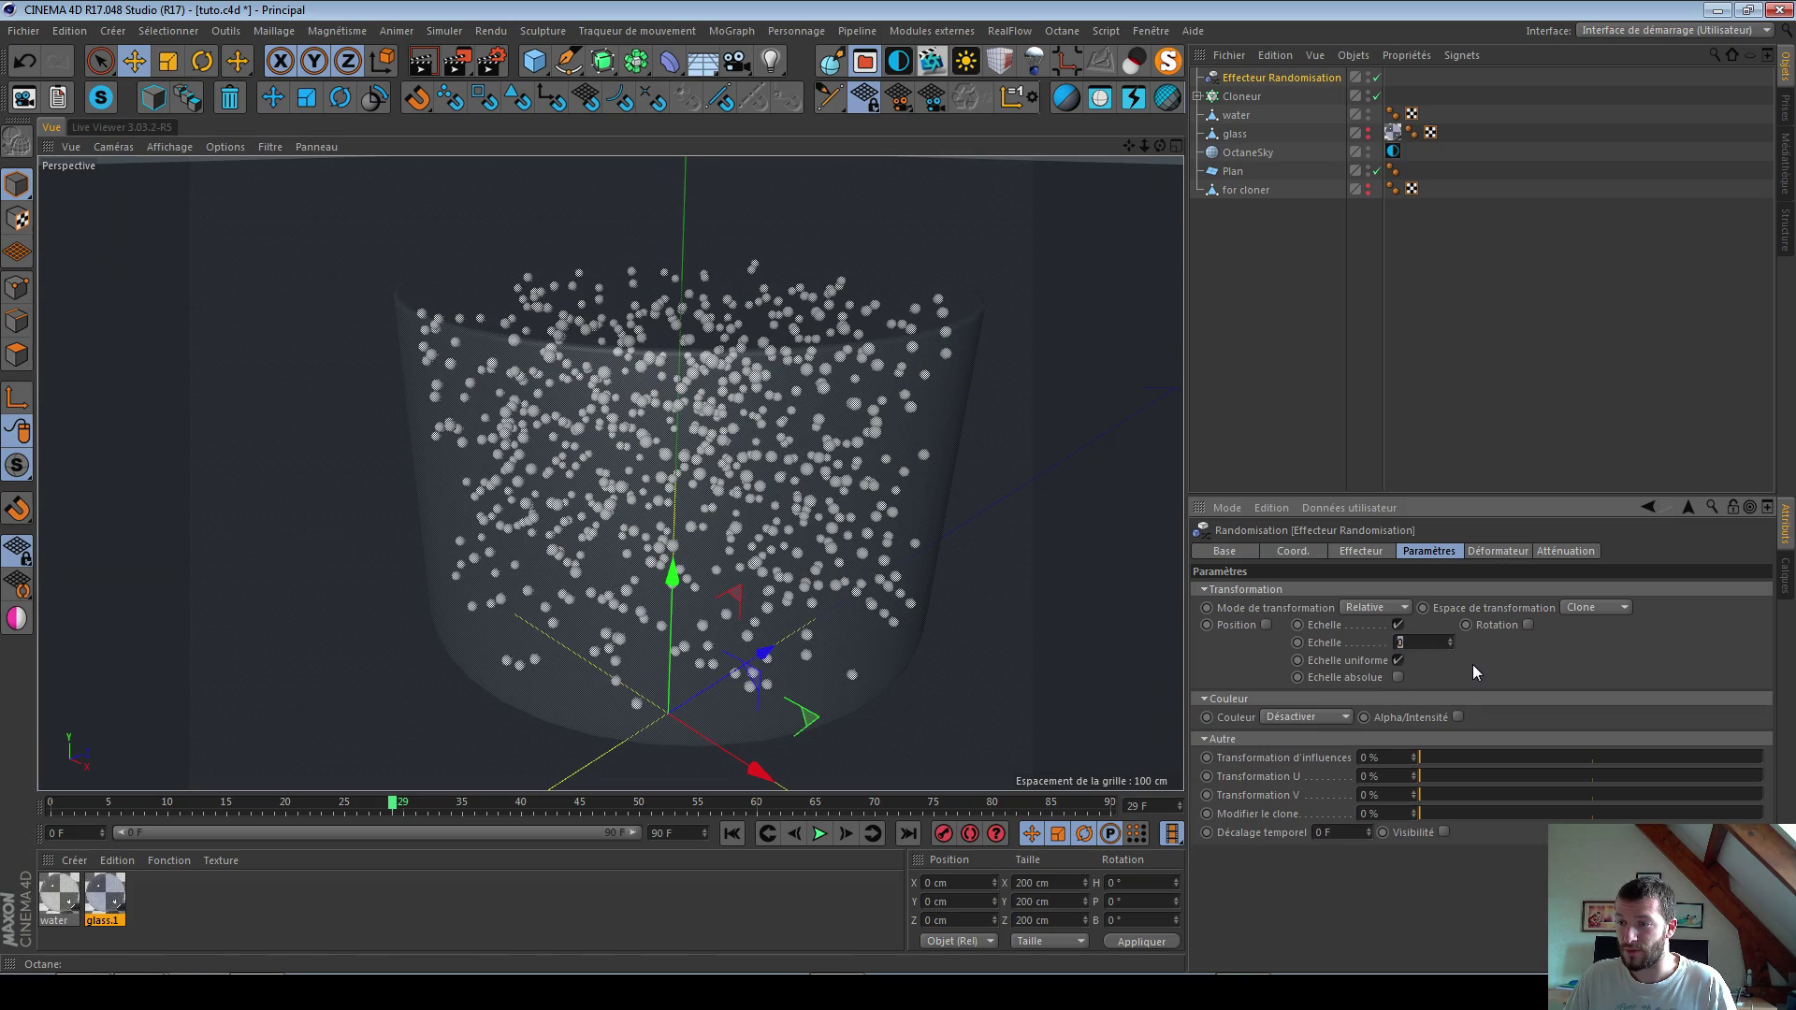
{"action": "type", "text": "1"}
{"action": "key", "text": "Return"}
{"action": "scroll", "coordinate": [765, 439], "scroll_direction": "up", "scroll_amount": 6}
{"action": "scroll", "coordinate": [765, 440], "scroll_direction": "down", "scroll_amount": 8}
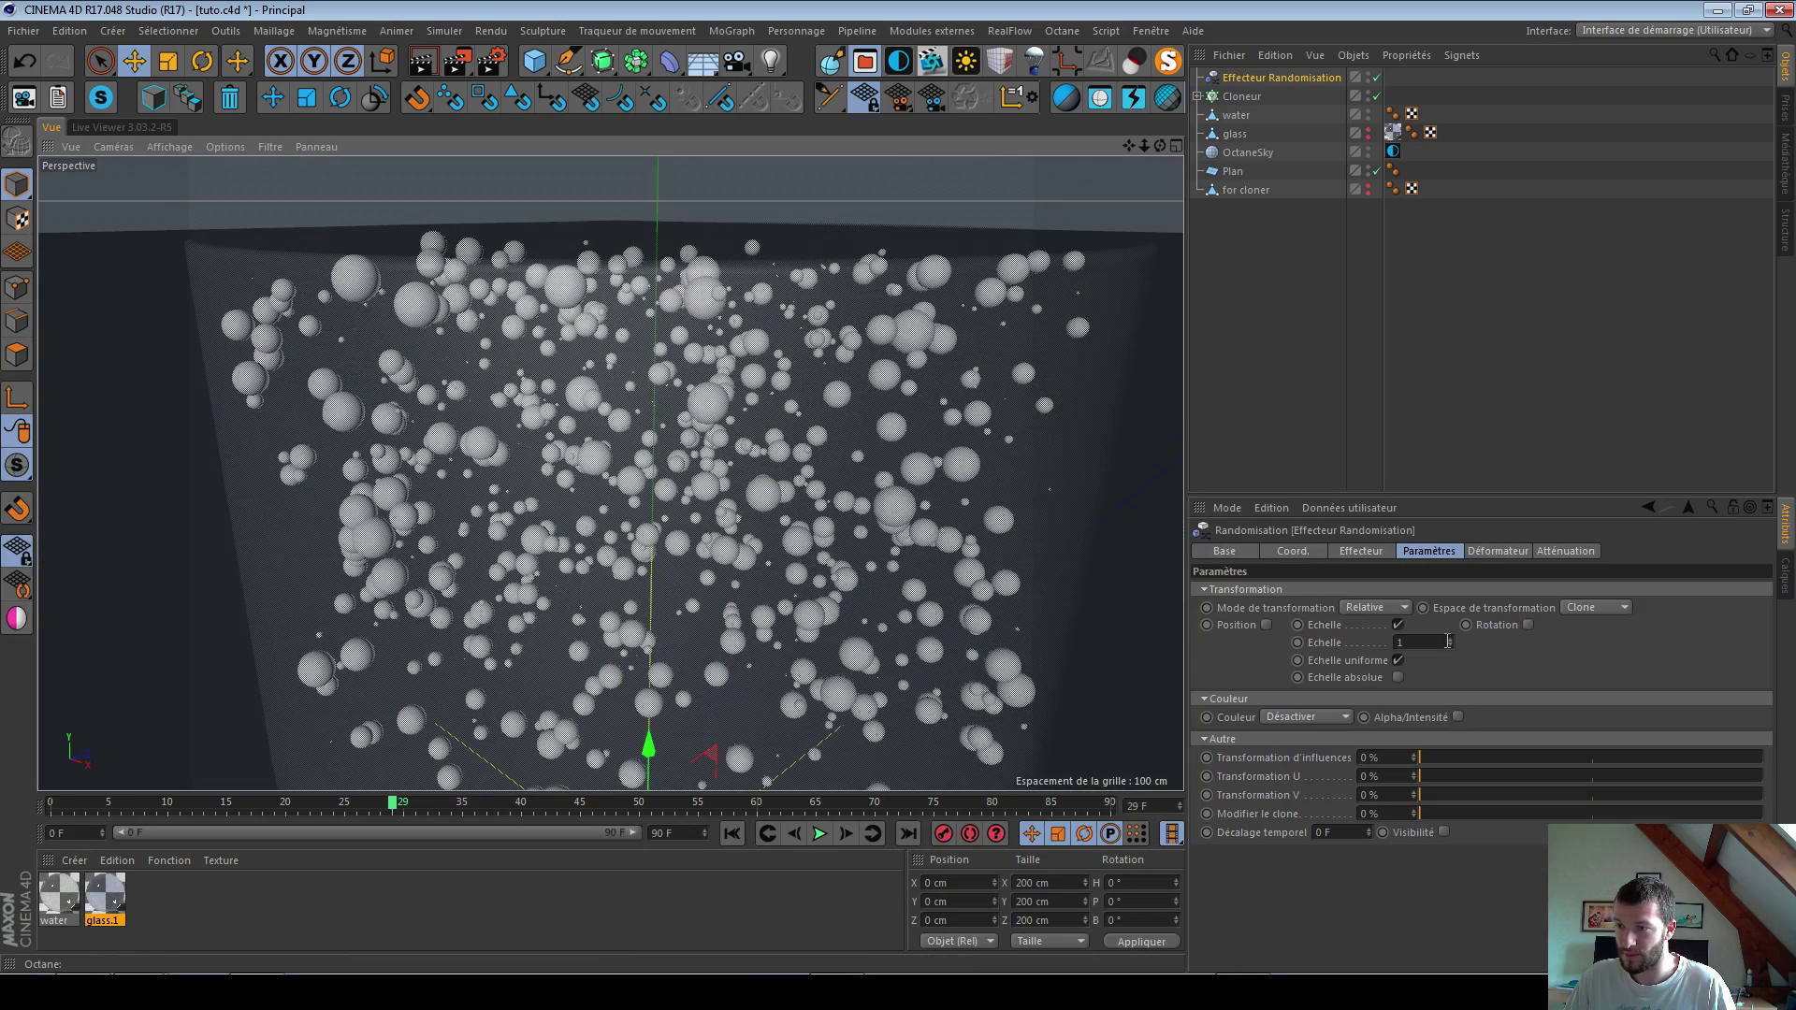
{"action": "mouse_move", "coordinate": [1448, 642]}
{"action": "left_mouse_down"}
{"action": "mouse_move", "coordinate": [1450, 663]}
{"action": "mouse_move", "coordinate": [1450, 634]}
{"action": "left_mouse_up"}
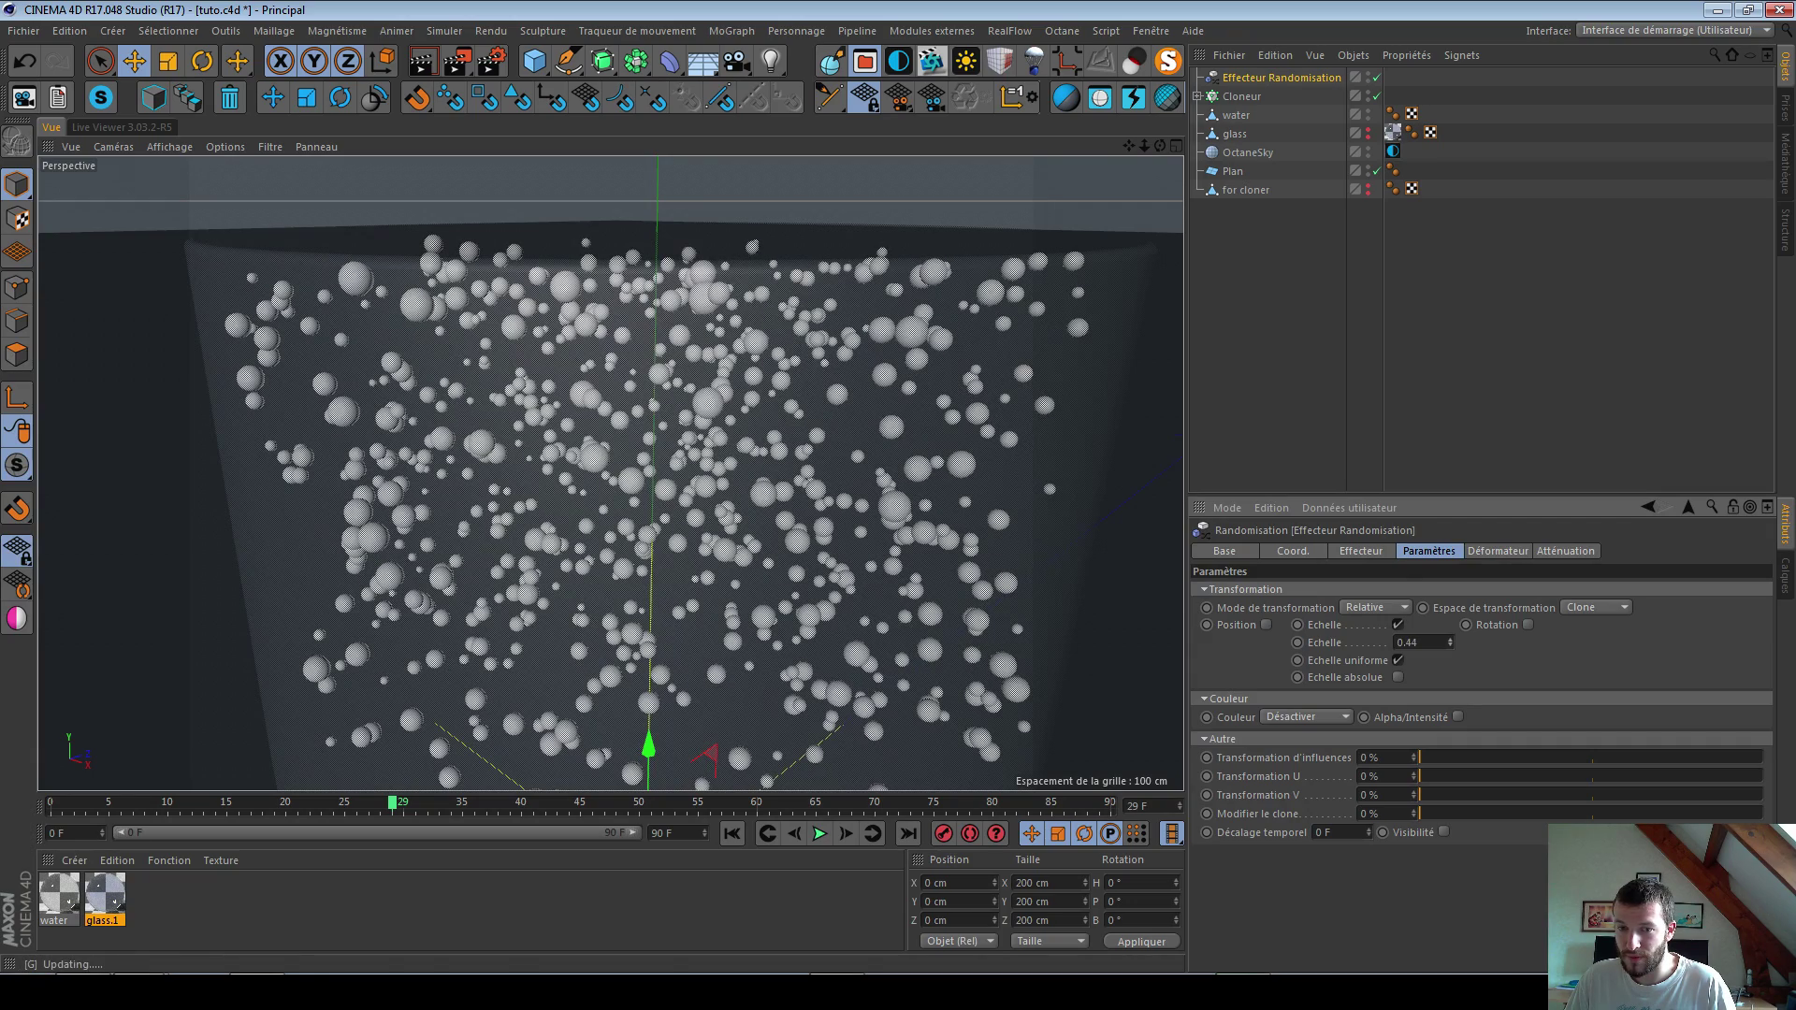
Step: Inspect the randomly sized bubbles from several distances and save the scene
{"action": "mouse_move", "coordinate": [756, 569]}
{"action": "left_mouse_down", "text": "alt"}
{"action": "mouse_move", "coordinate": [600, 512]}
{"action": "mouse_move", "coordinate": [690, 574]}
{"action": "mouse_move", "coordinate": [760, 546]}
{"action": "left_mouse_up", "text": "alt"}
{"action": "right_click_drag", "start_coordinate": [747, 505], "coordinate": [724, 512], "text": "alt"}
{"action": "key", "text": "ctrl+s"}
{"action": "scroll", "coordinate": [725, 510], "scroll_direction": "down", "scroll_amount": 3}
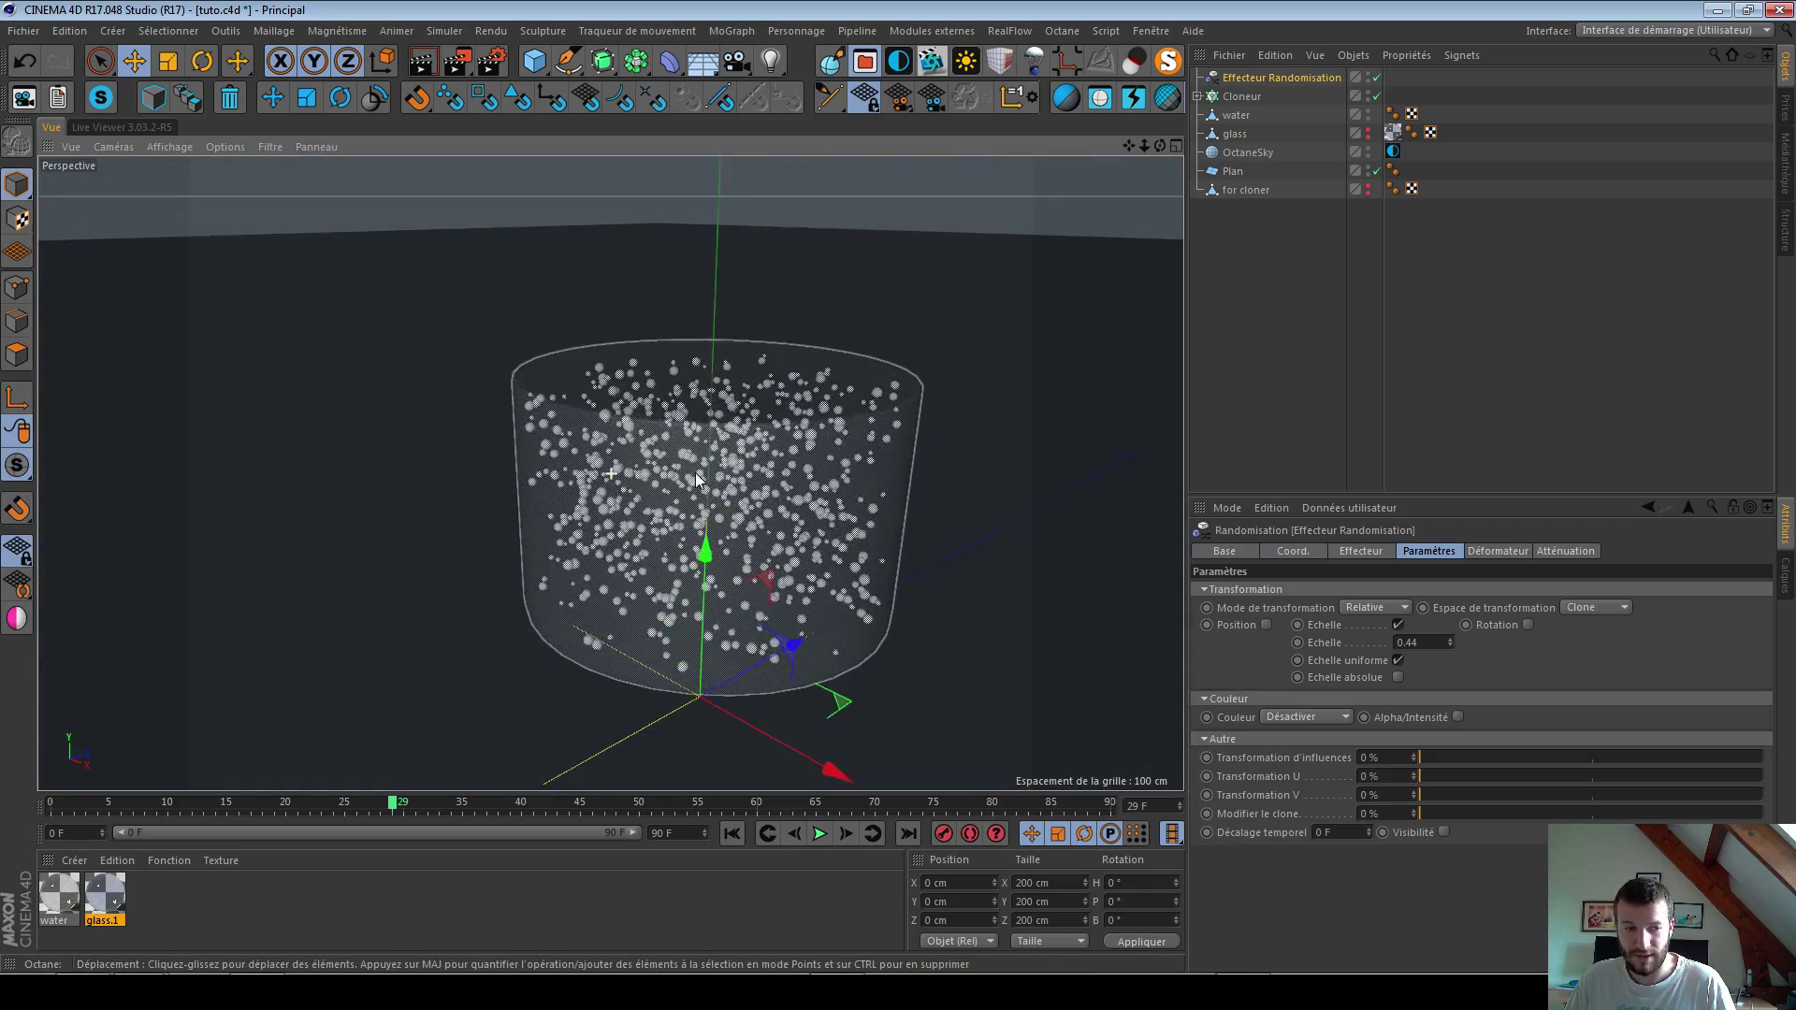
{"action": "scroll", "coordinate": [734, 469], "scroll_direction": "up", "scroll_amount": 4}
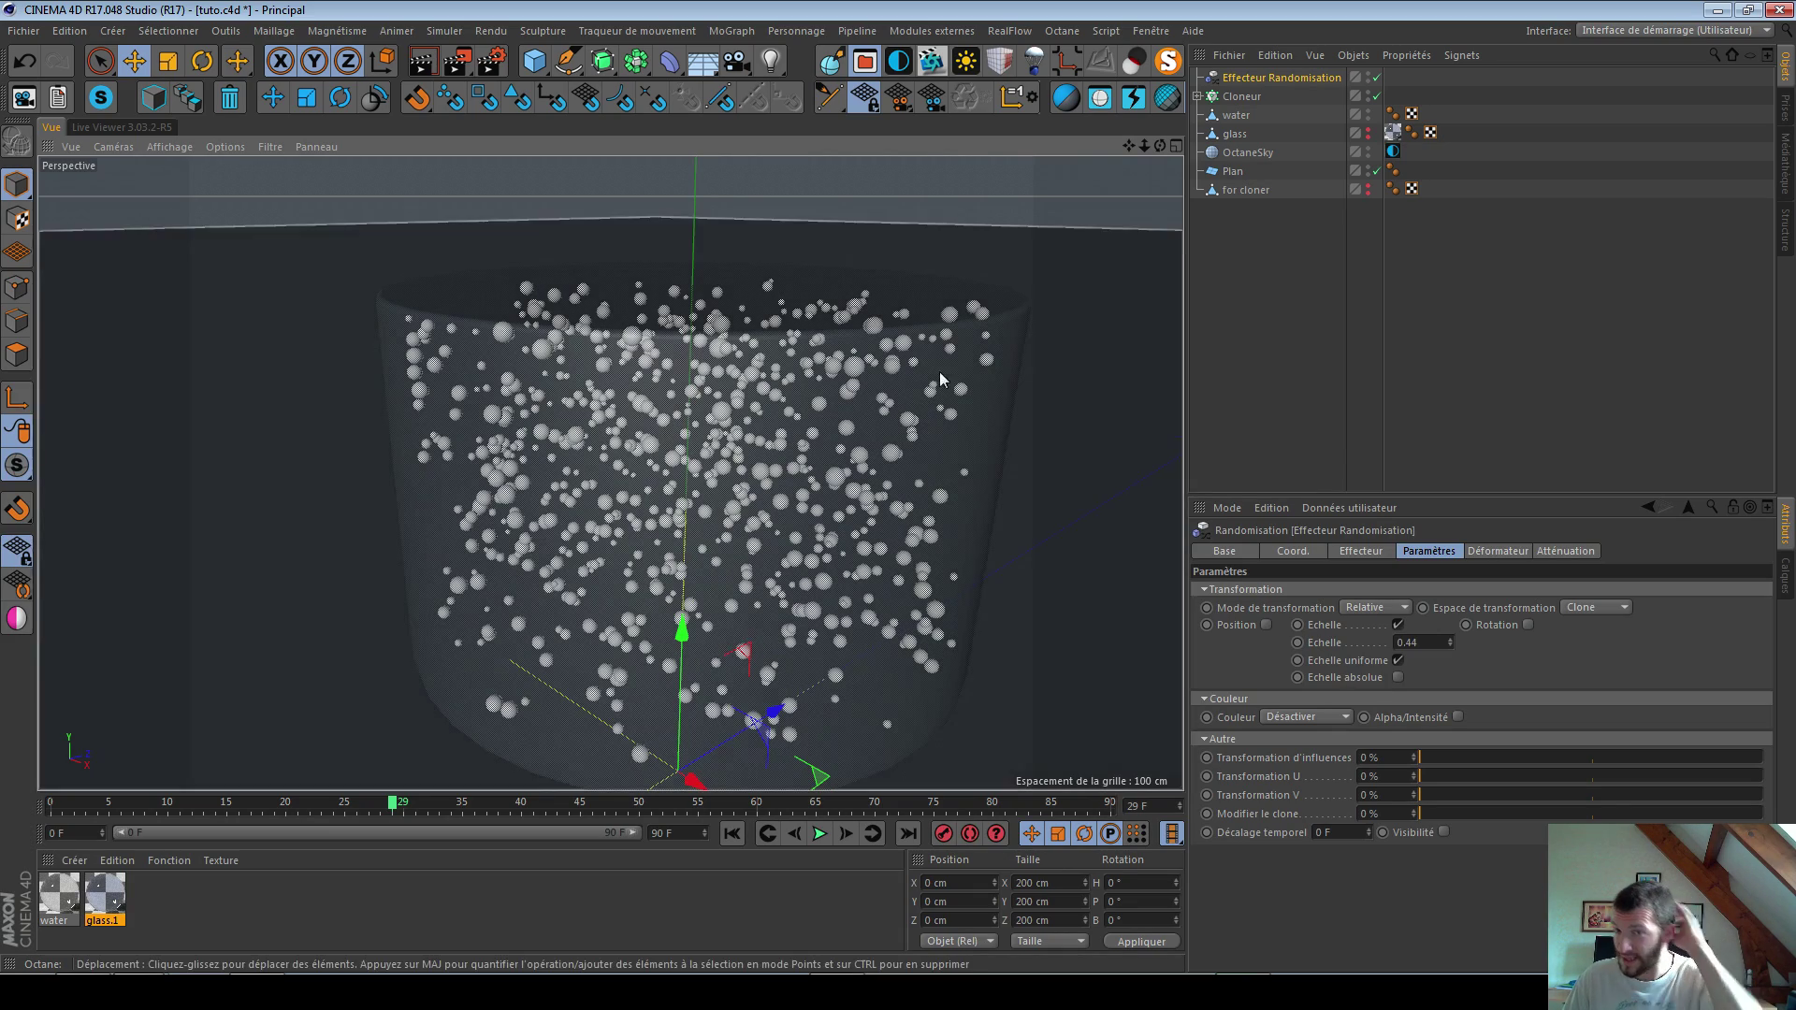
Step: Preview the scene in the Octane Live Viewer and bring the water volume closer
{"action": "left_click", "coordinate": [122, 126]}
{"action": "right_click_drag", "start_coordinate": [750, 490], "coordinate": [384, 497], "text": "alt"}
{"action": "right_click_drag", "start_coordinate": [841, 505], "coordinate": [580, 509], "text": "alt"}
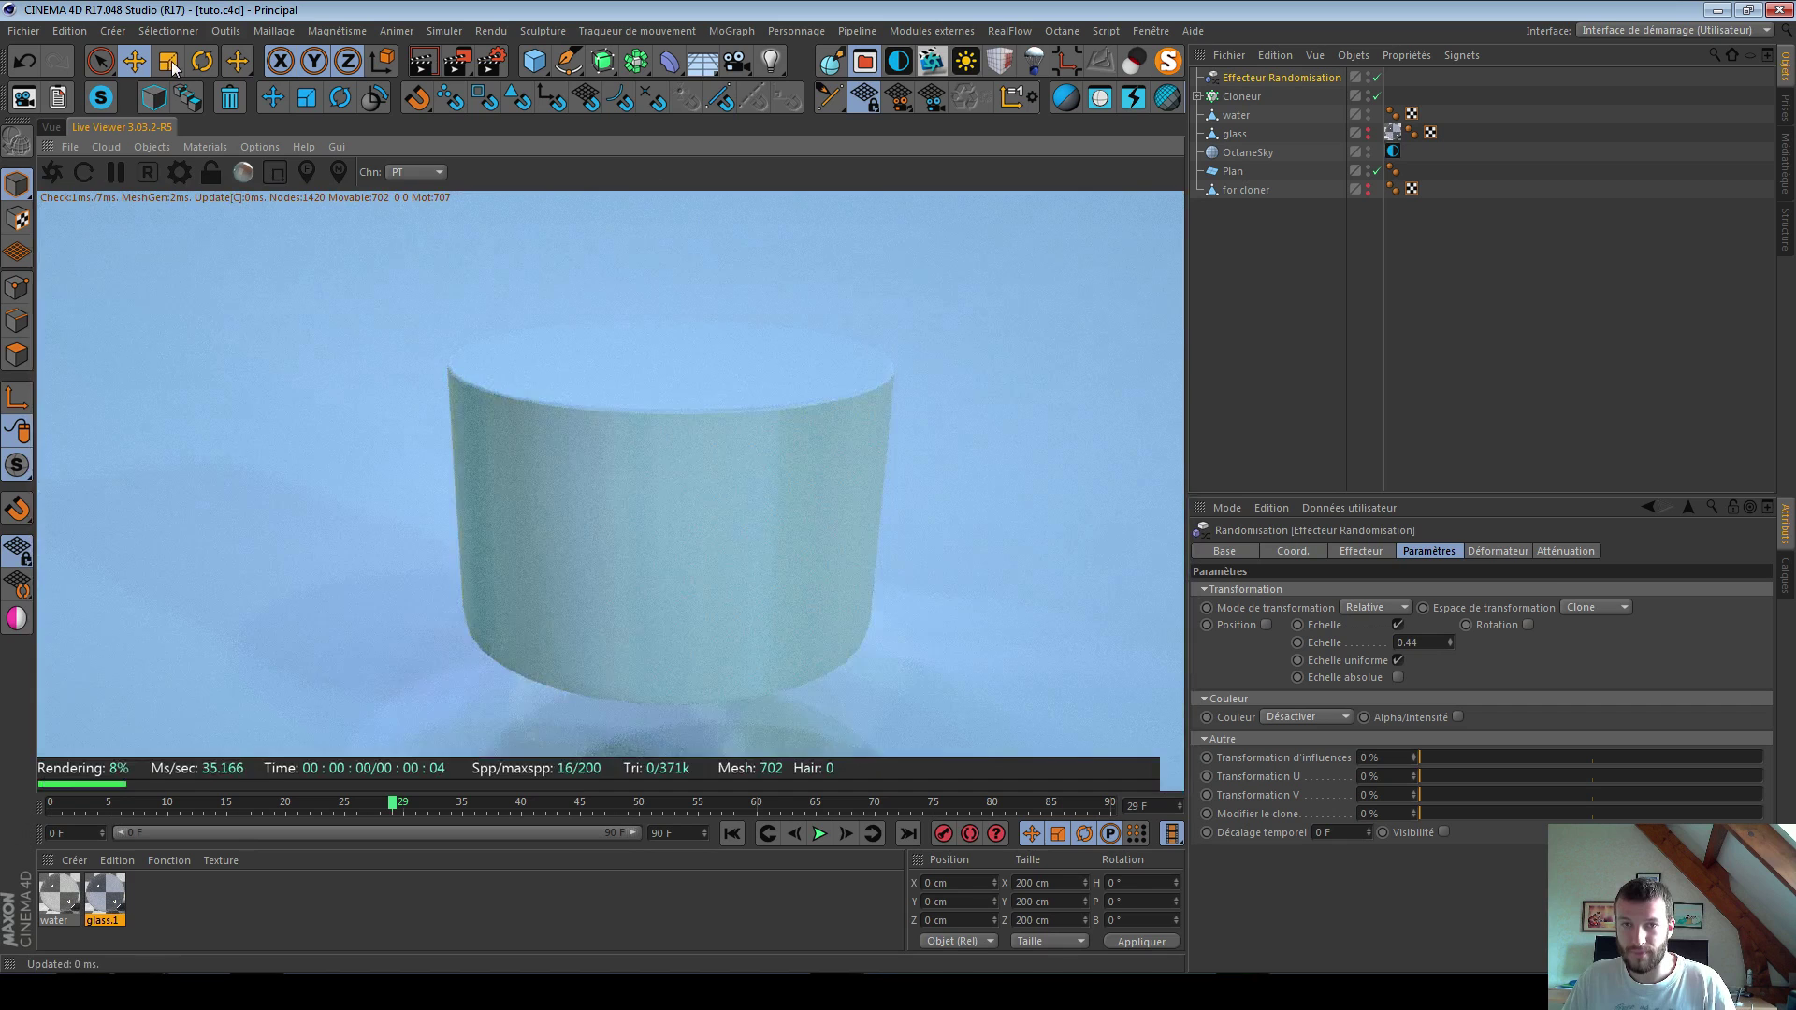
Step: Apply the water material to the Cloner's sphere and to the water object
{"action": "left_click", "coordinate": [45, 126]}
{"action": "left_click_drag", "start_coordinate": [74, 882], "coordinate": [1244, 117]}
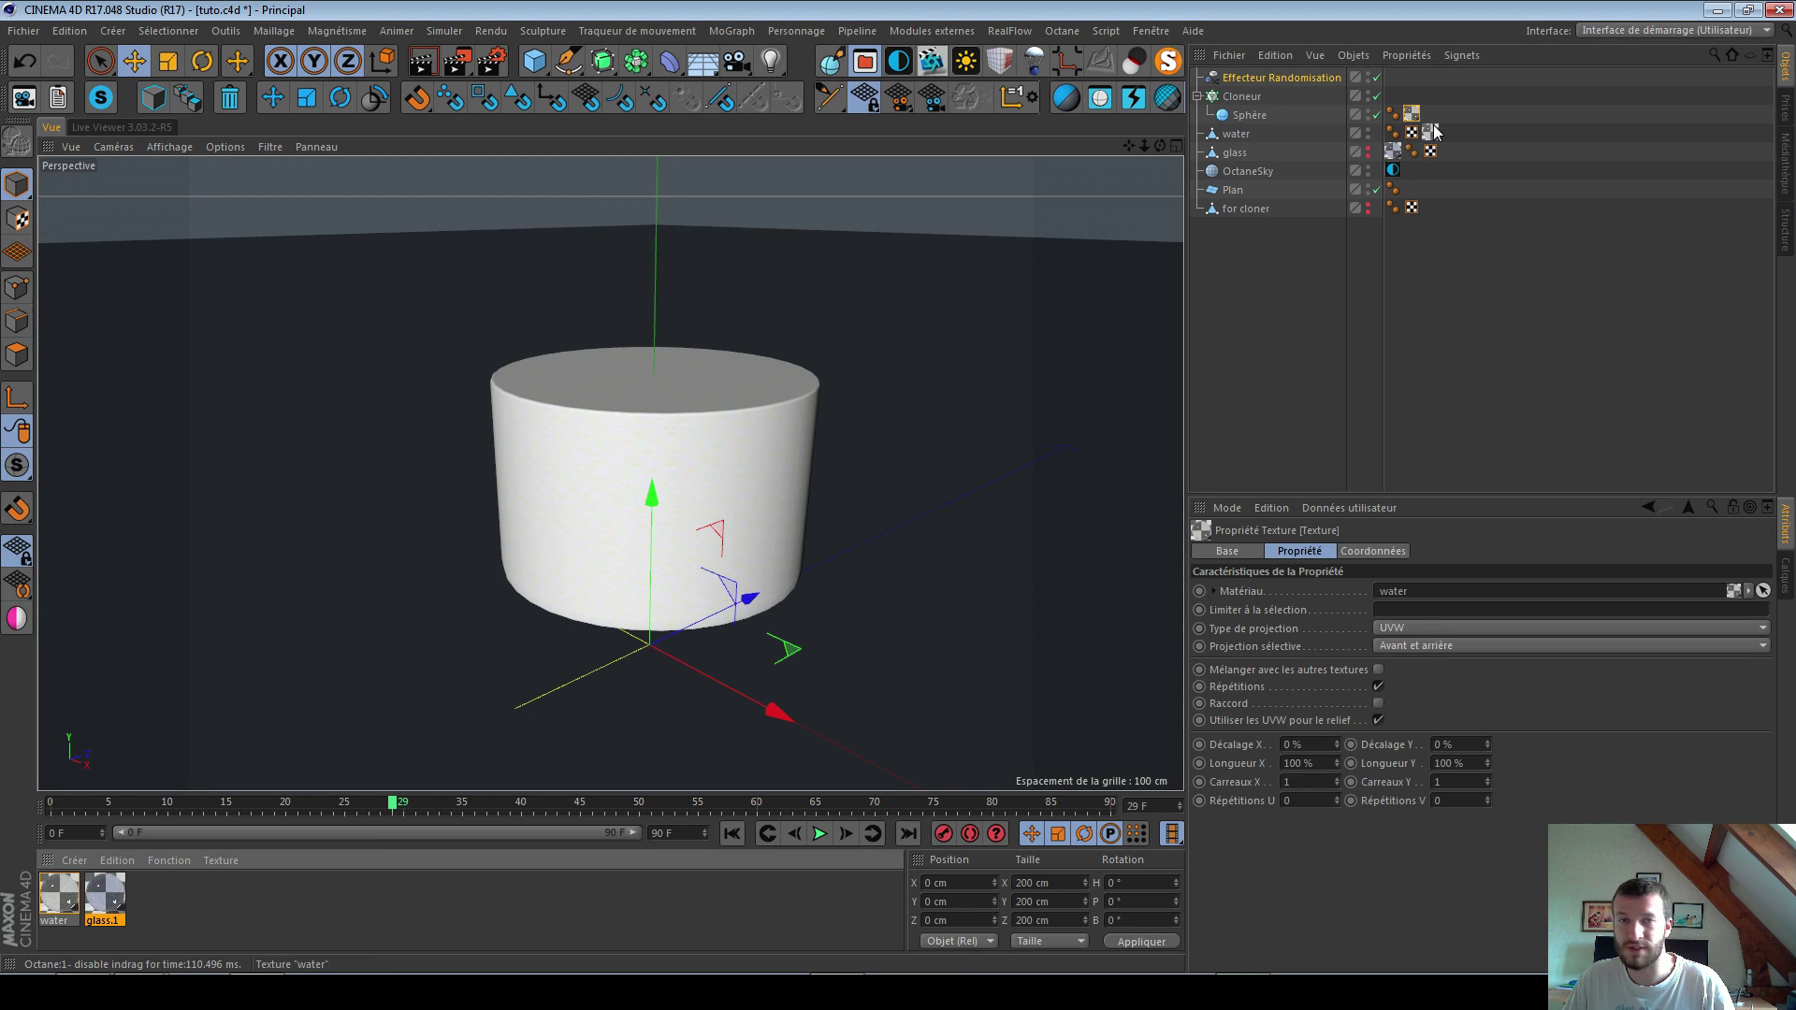
{"action": "left_click_drag", "start_coordinate": [1434, 133], "coordinate": [1432, 133]}
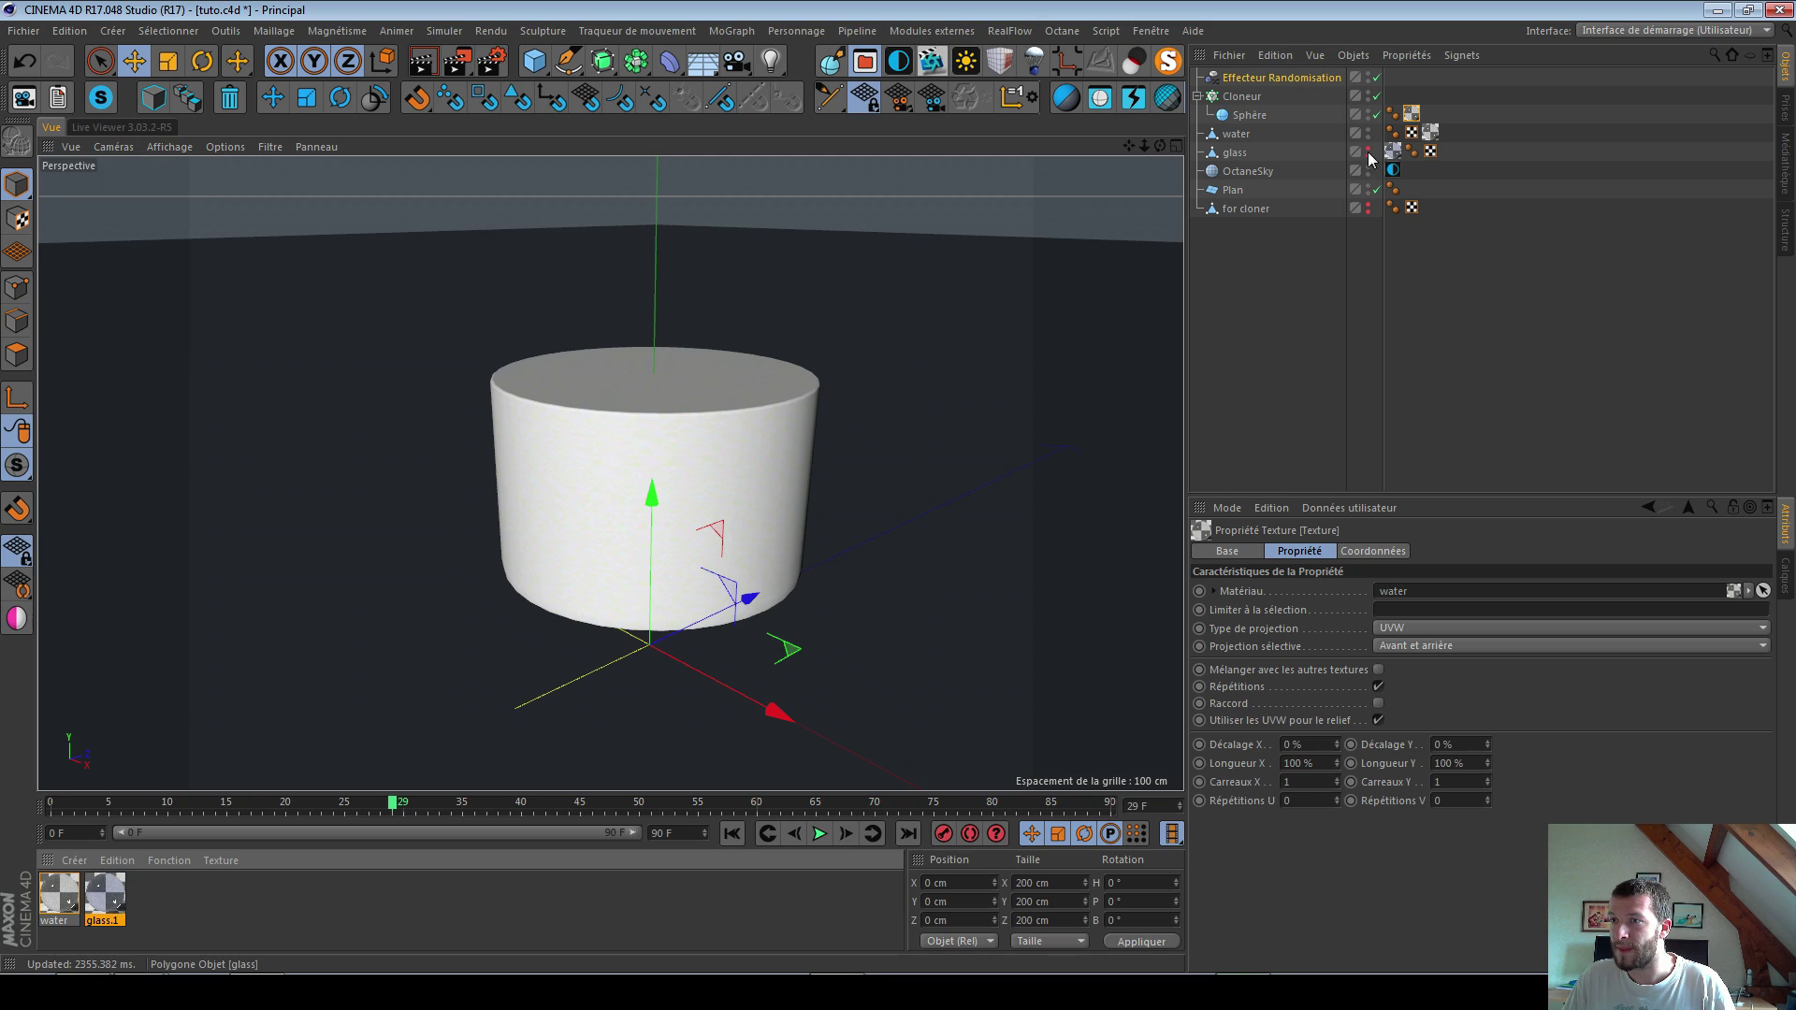
Step: Toggle the glass object's visibility and examine the glass, water and bubbles in the Octane Live Viewer render
{"action": "left_click", "coordinate": [1368, 151]}
{"action": "left_click", "coordinate": [1371, 148]}
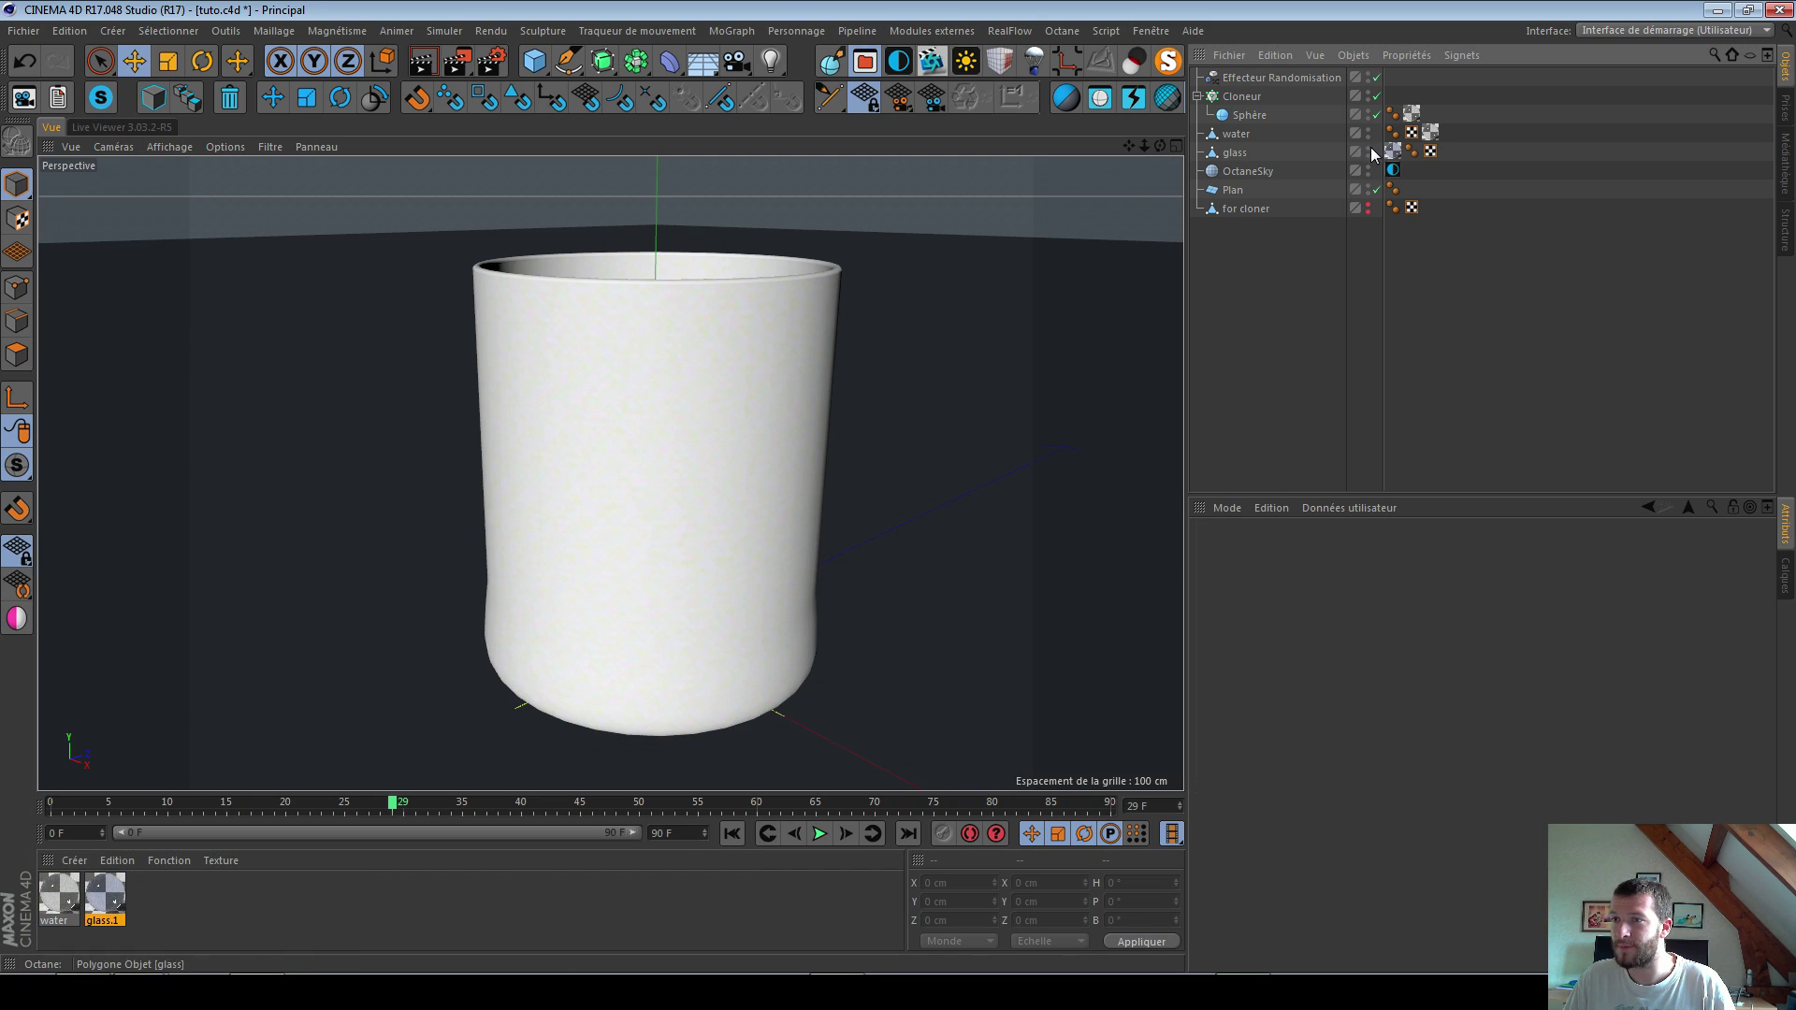
{"action": "left_click", "coordinate": [1369, 149]}
{"action": "left_click", "coordinate": [150, 127]}
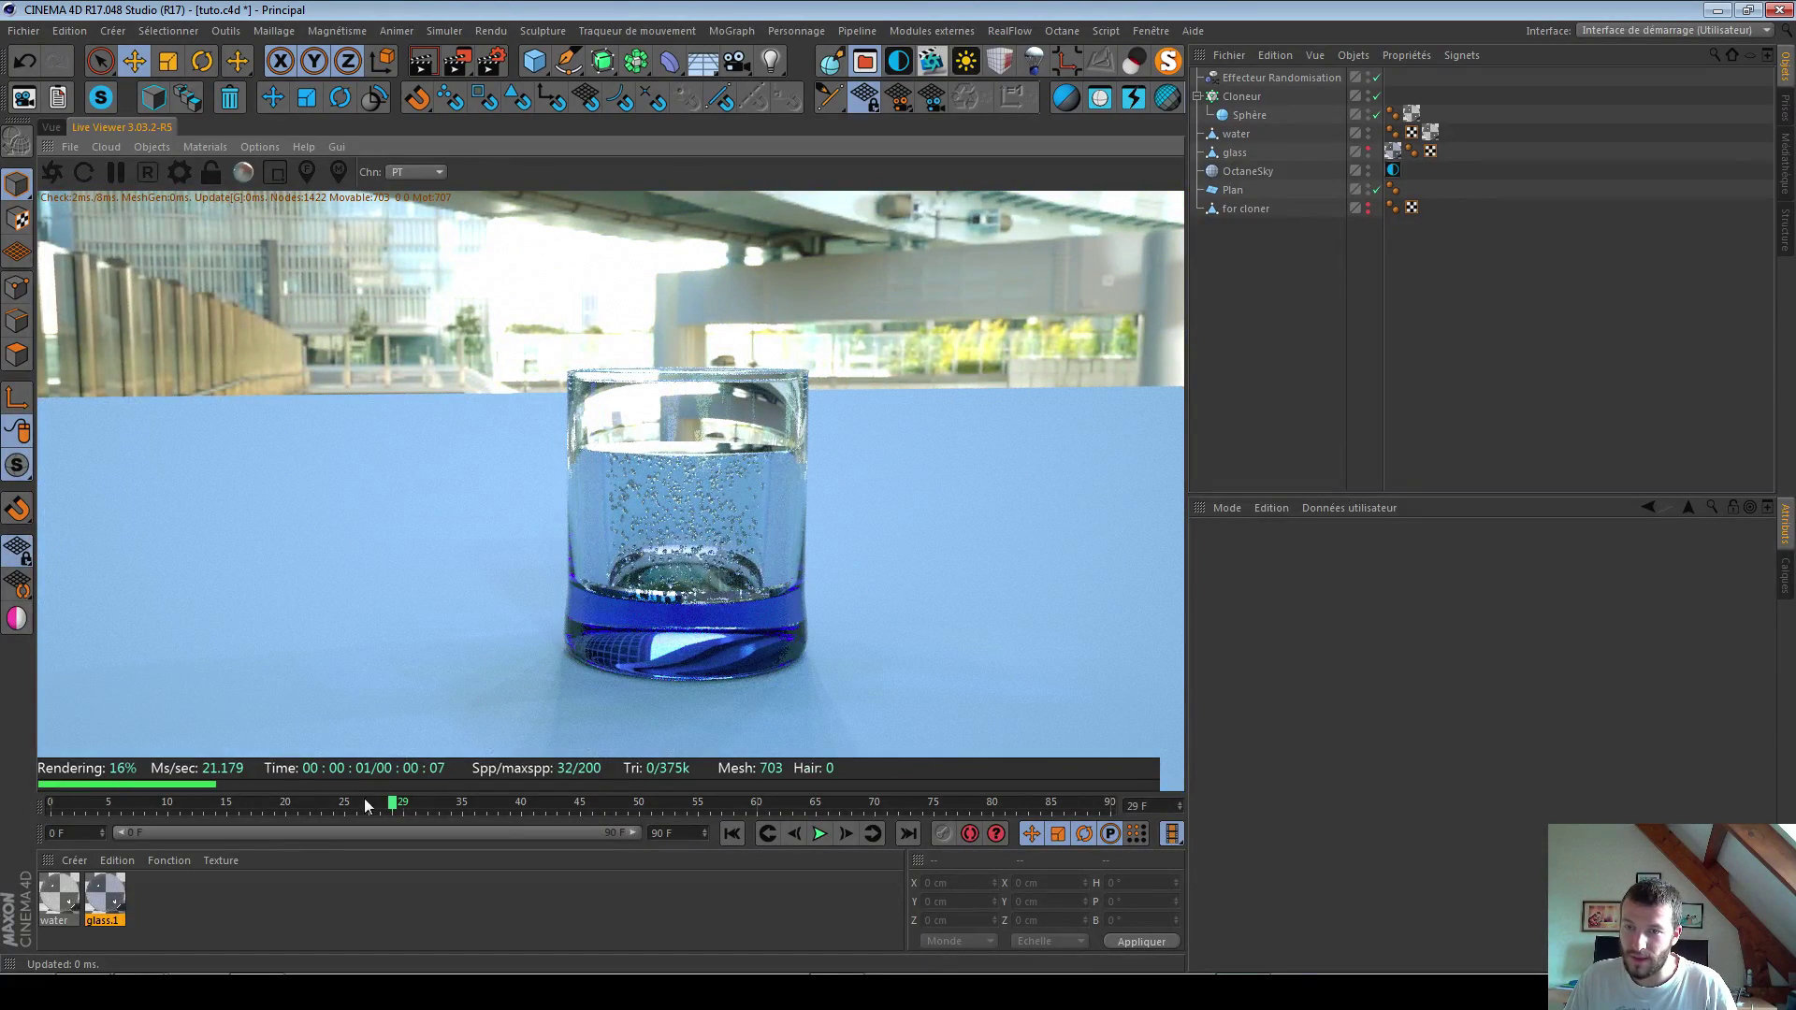
{"action": "mouse_move", "coordinate": [672, 526]}
{"action": "left_mouse_down"}
{"action": "mouse_move", "coordinate": [716, 531]}
{"action": "mouse_move", "coordinate": [692, 537]}
{"action": "left_mouse_up"}
{"action": "right_click_drag", "start_coordinate": [692, 537], "coordinate": [735, 549]}
{"action": "left_click_drag", "start_coordinate": [736, 548], "coordinate": [400, 291], "text": "alt"}
Step: Return to the perspective view, make the glass object visible there and select the water object
{"action": "left_click", "coordinate": [52, 127]}
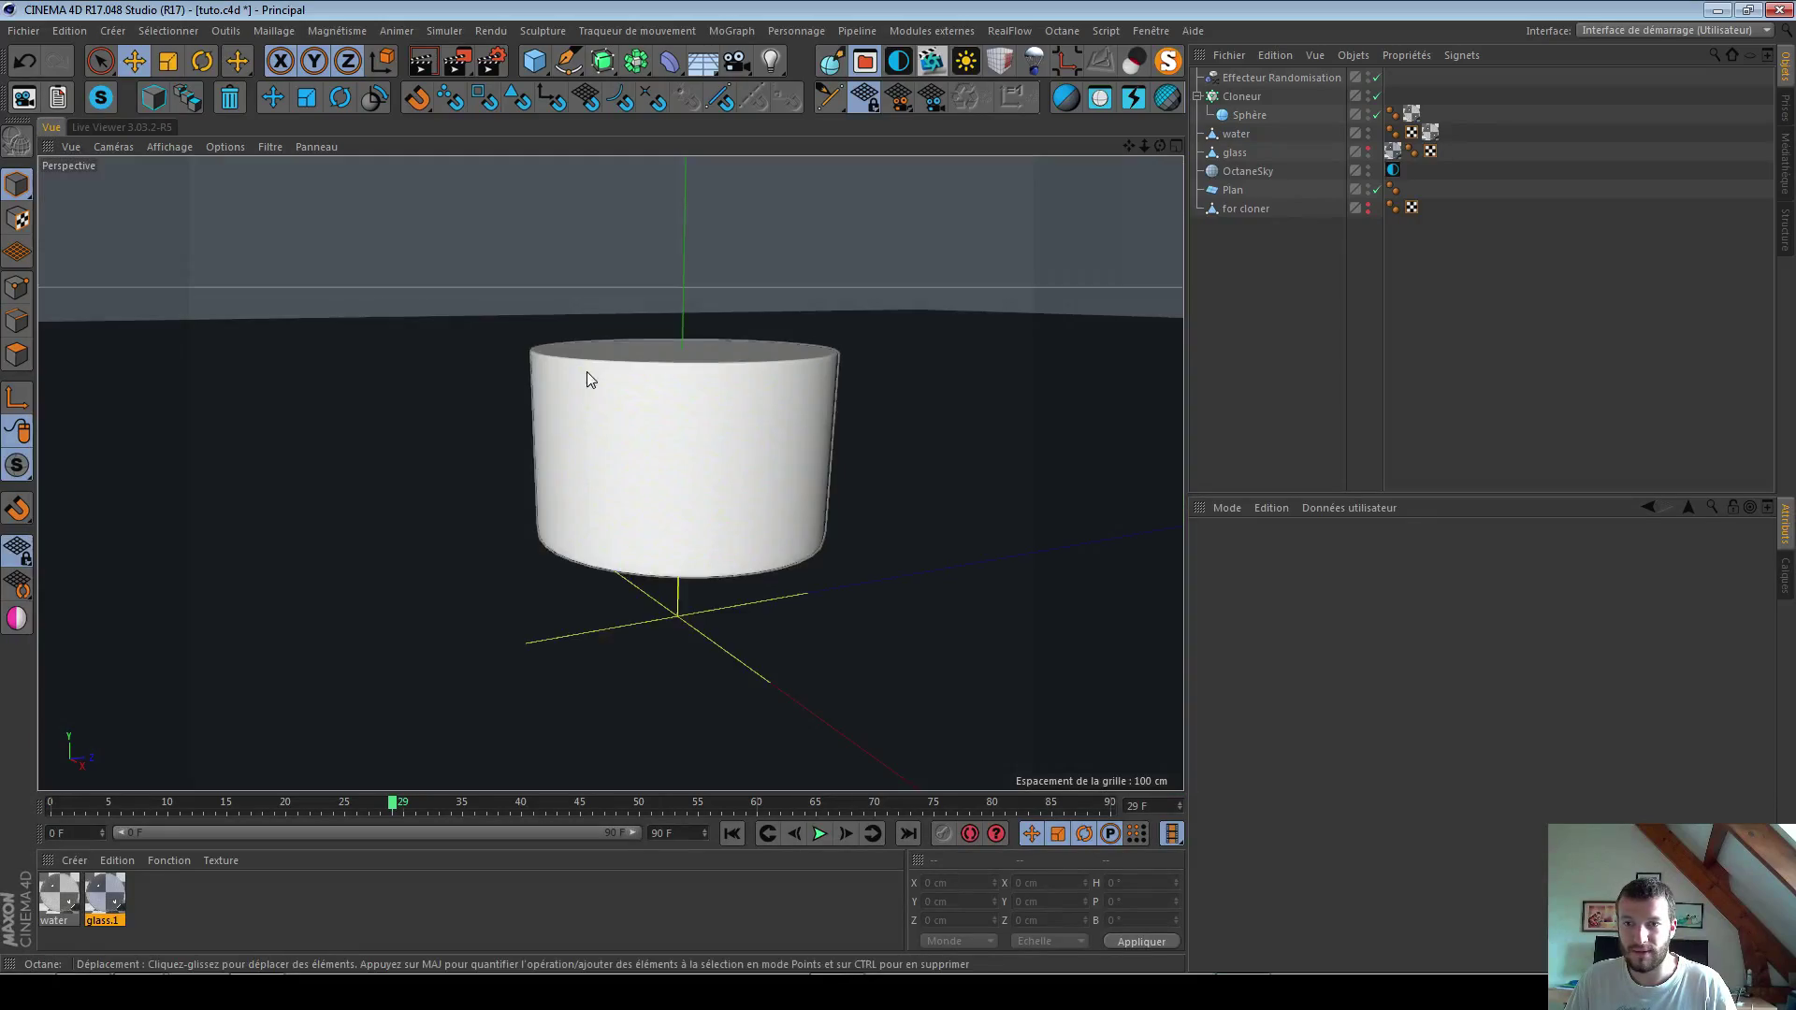
{"action": "left_click_drag", "start_coordinate": [586, 372], "coordinate": [608, 430], "text": "alt"}
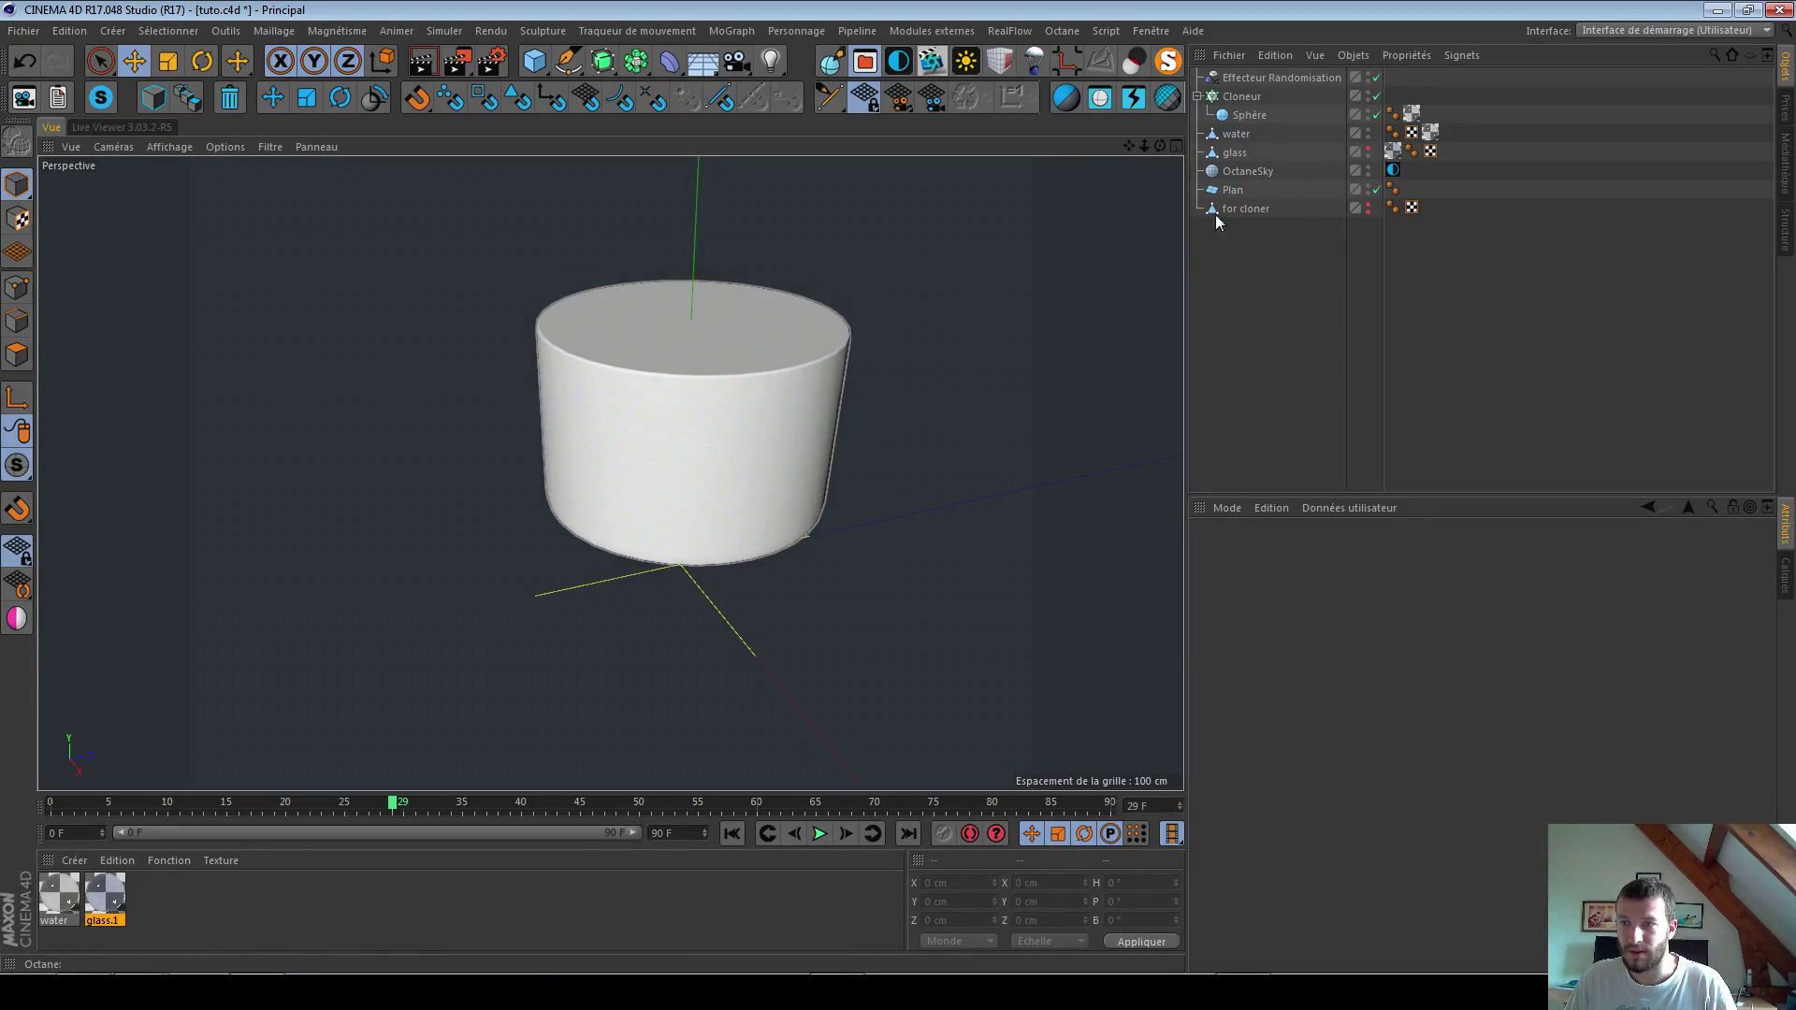
{"action": "left_click", "coordinate": [1366, 149]}
{"action": "left_click", "coordinate": [1235, 153]}
{"action": "left_click_drag", "start_coordinate": [570, 280], "coordinate": [691, 363], "text": "alt"}
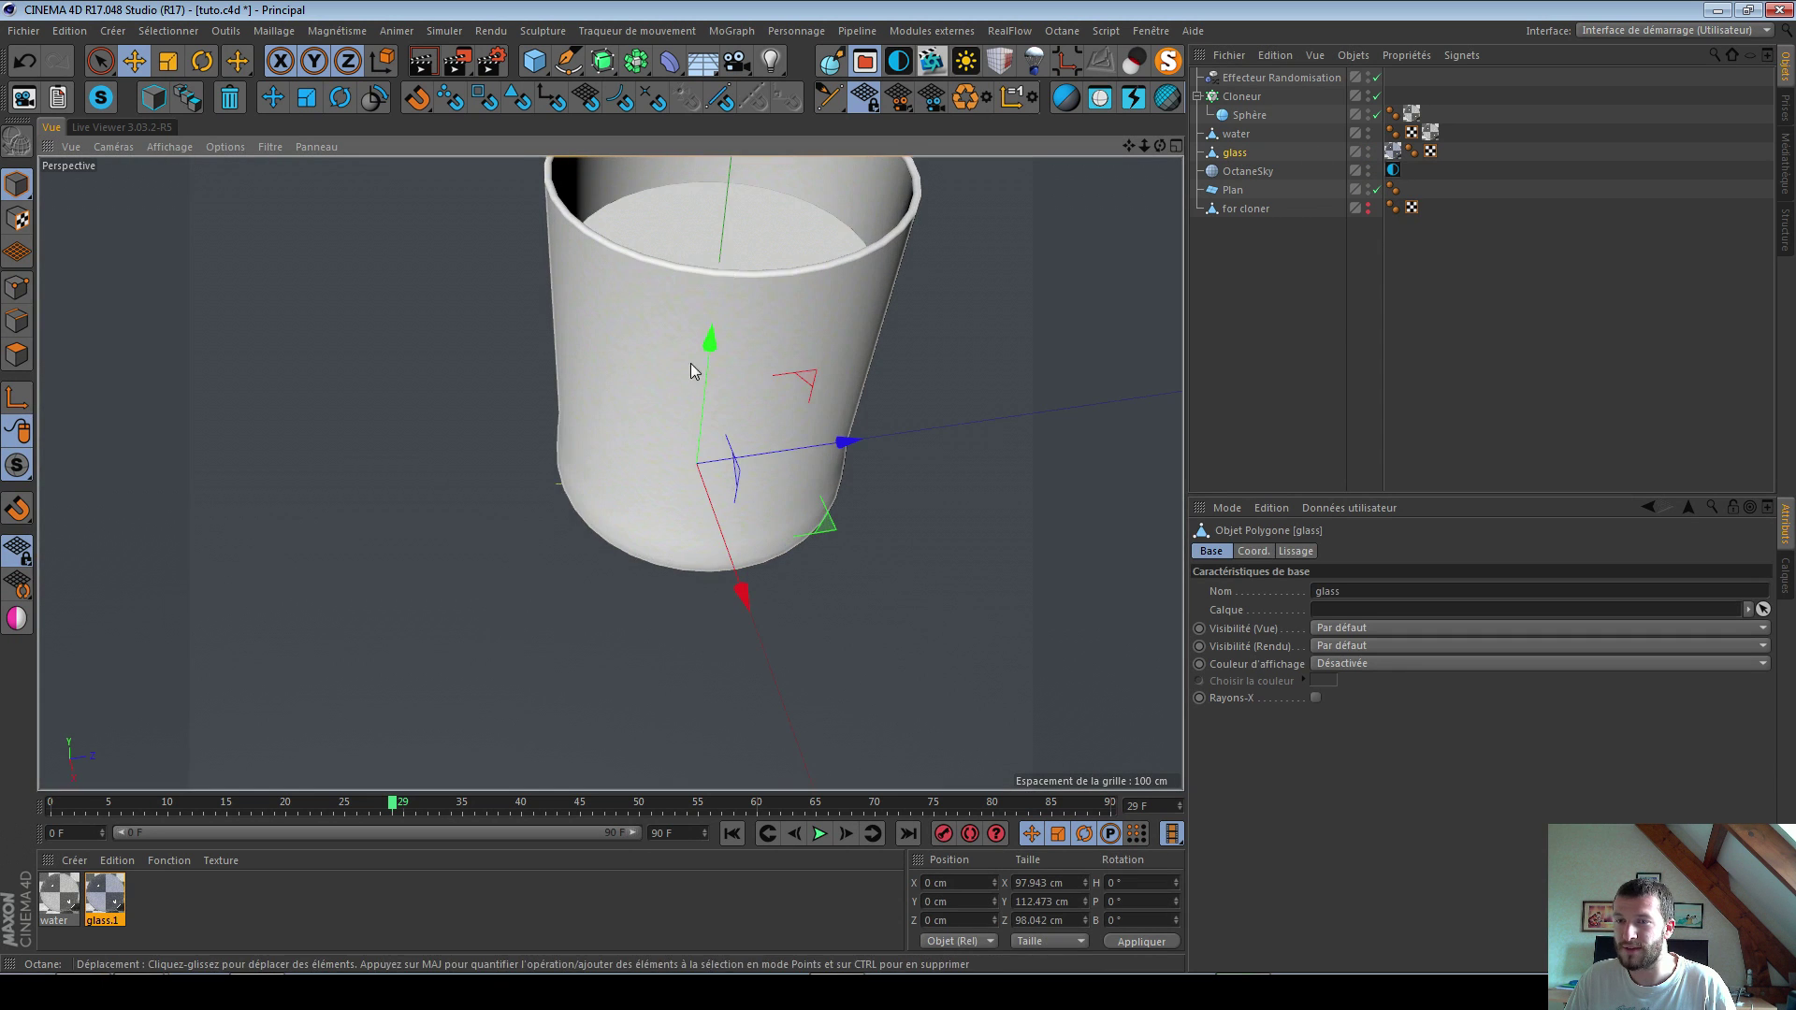
{"action": "middle_click_drag", "start_coordinate": [690, 363], "coordinate": [640, 470], "text": "alt"}
{"action": "left_click", "coordinate": [1236, 134]}
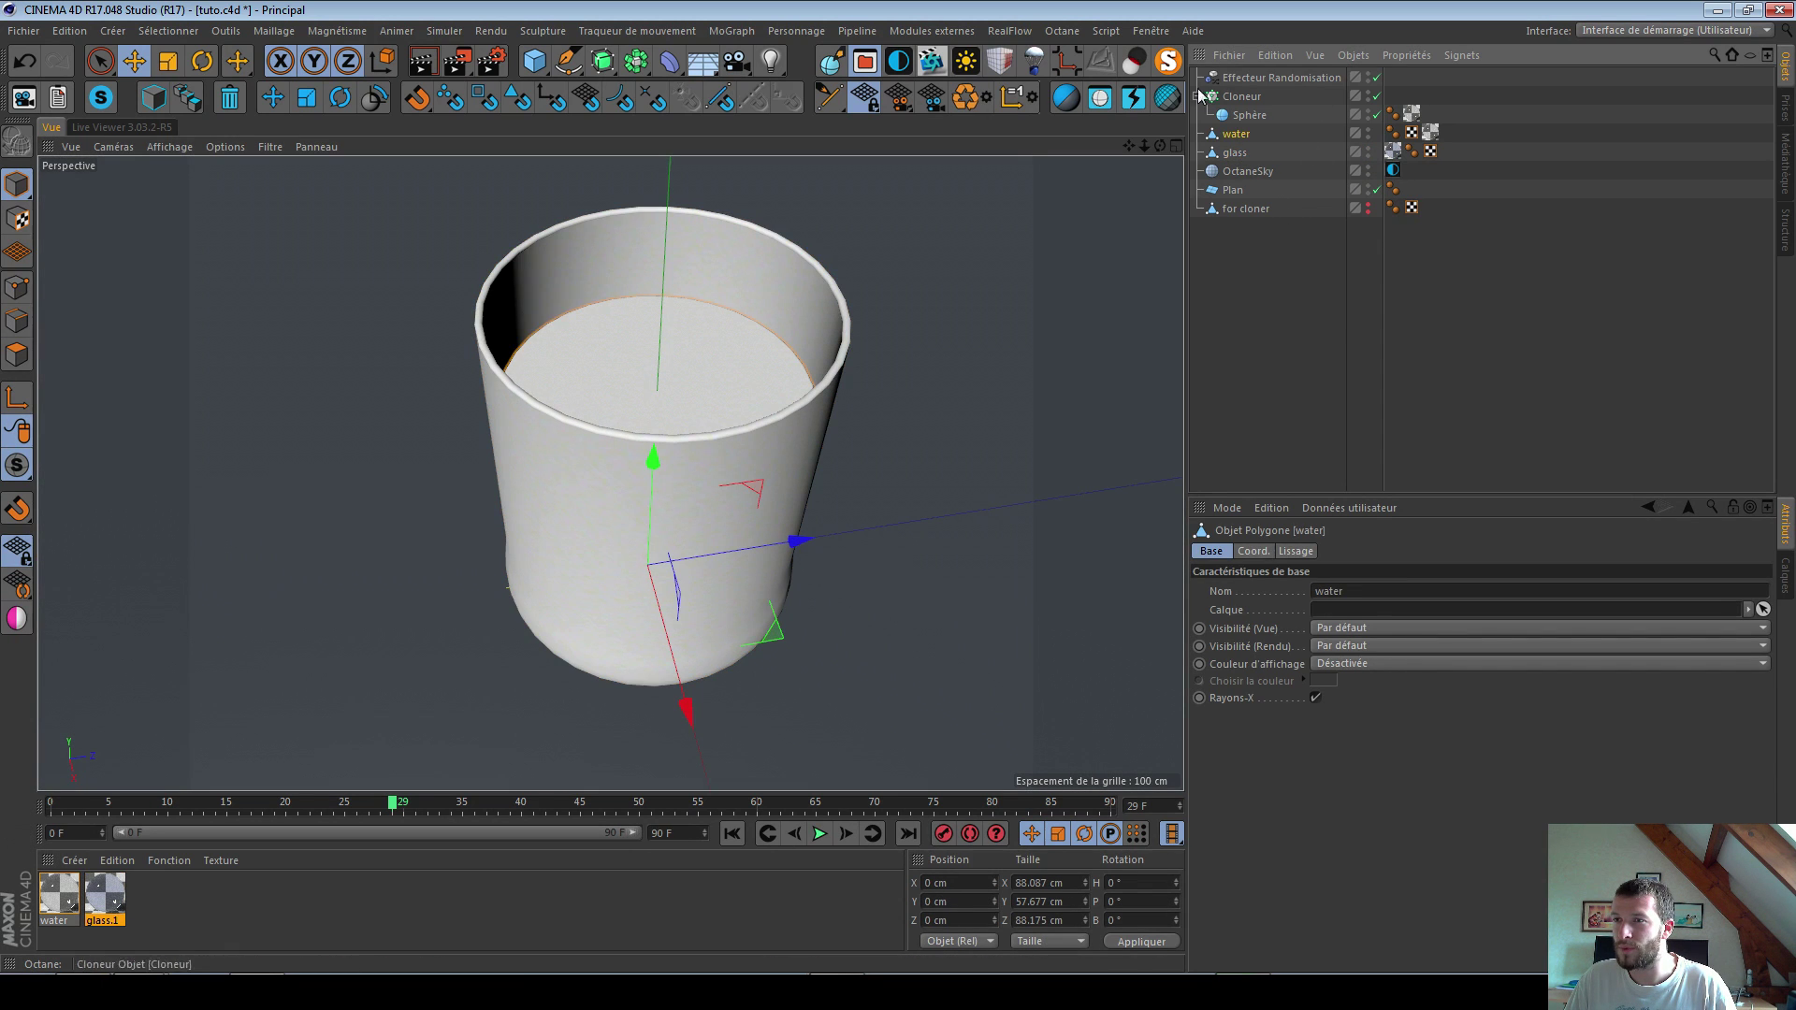
Step: Isolate the water object and examine it alone in the Octane Live Viewer
{"action": "left_click", "coordinate": [1168, 61]}
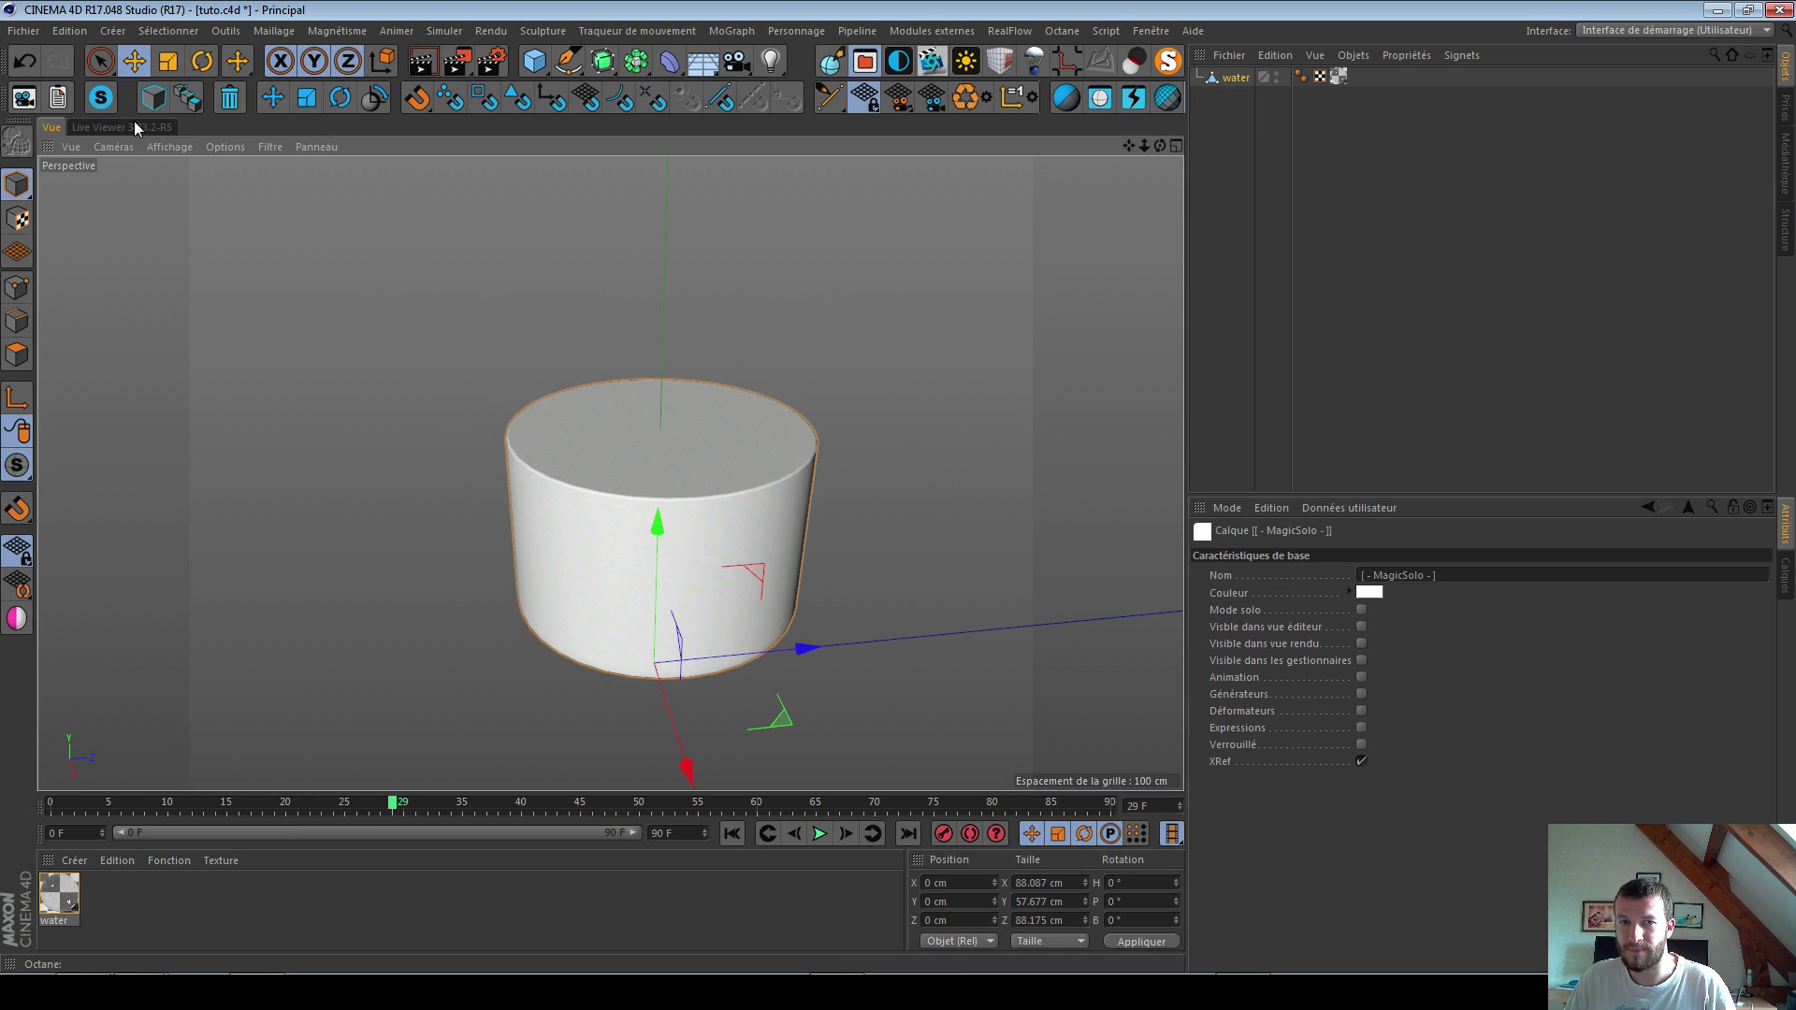
{"action": "left_click", "coordinate": [122, 126]}
{"action": "left_click_drag", "start_coordinate": [426, 300], "coordinate": [328, 330]}
{"action": "left_click", "coordinate": [51, 127]}
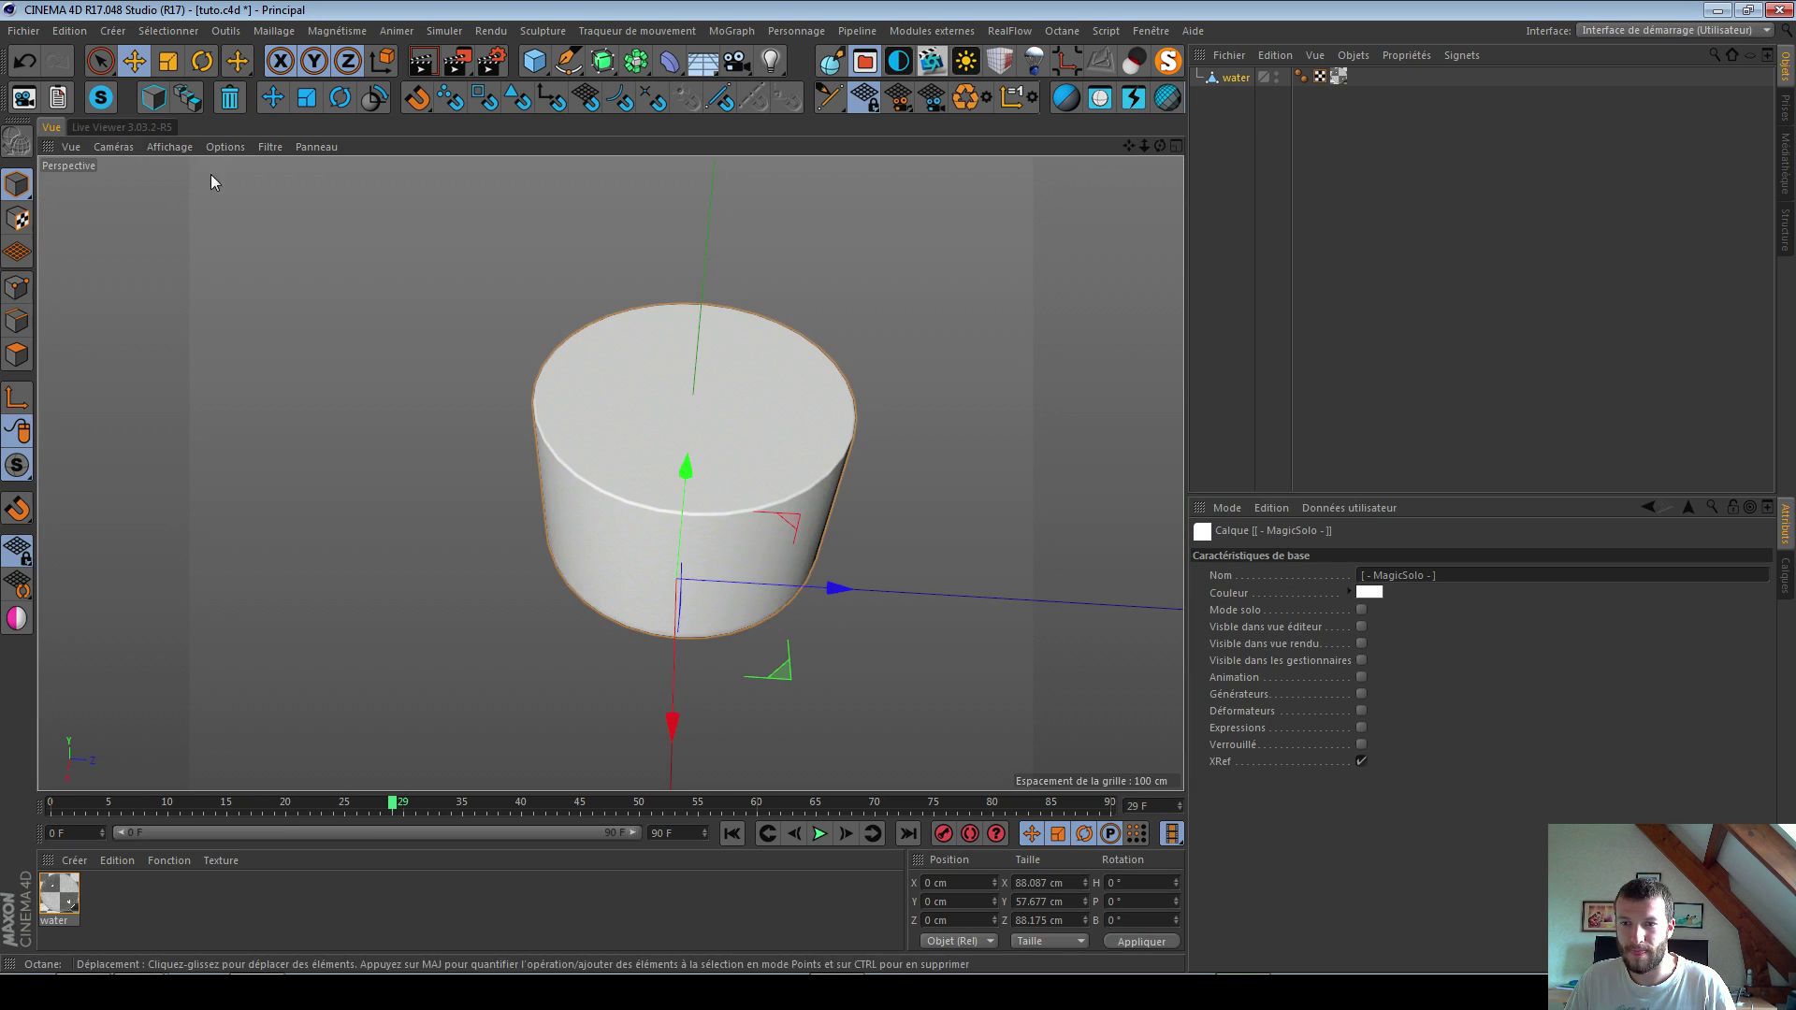
Step: Show all objects again and render the scene in the Octane Live Viewer, examining the bubbles from above and from the side
{"action": "left_click", "coordinate": [1167, 61]}
{"action": "left_click_drag", "start_coordinate": [704, 485], "coordinate": [608, 421], "text": "alt"}
{"action": "scroll", "coordinate": [682, 464], "scroll_direction": "down", "scroll_amount": 2}
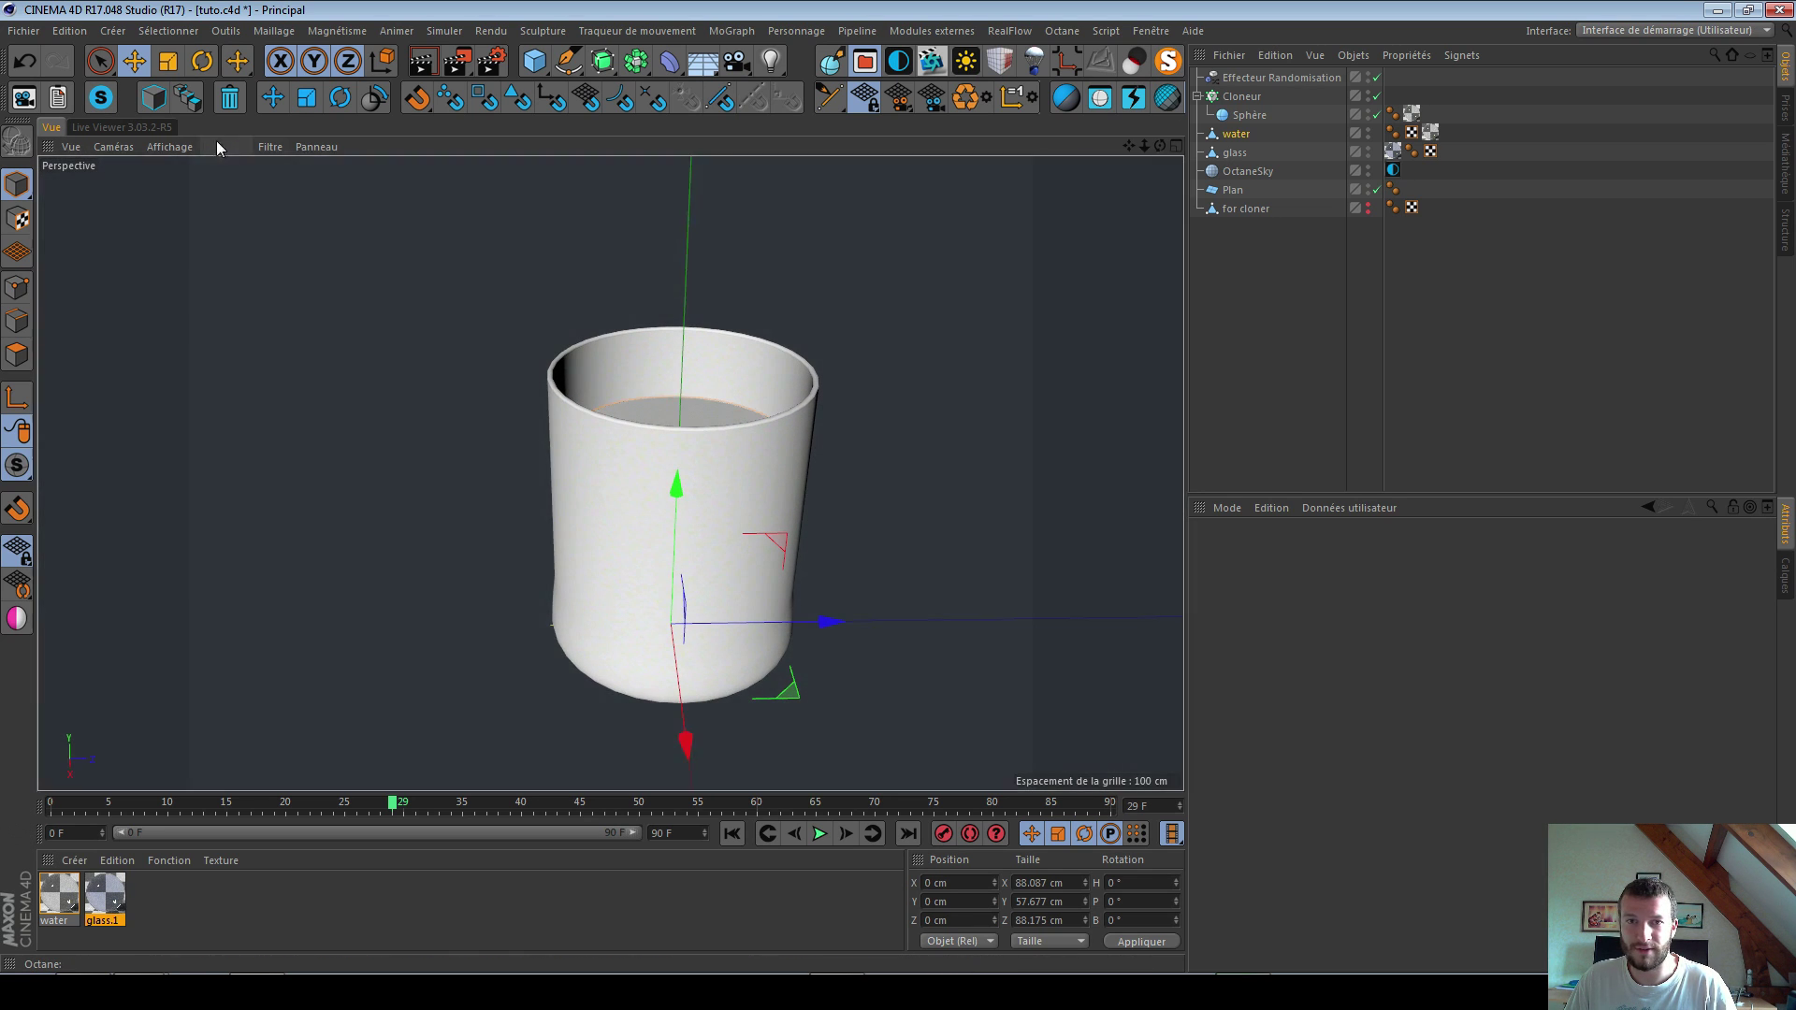
{"action": "left_click", "coordinate": [121, 127]}
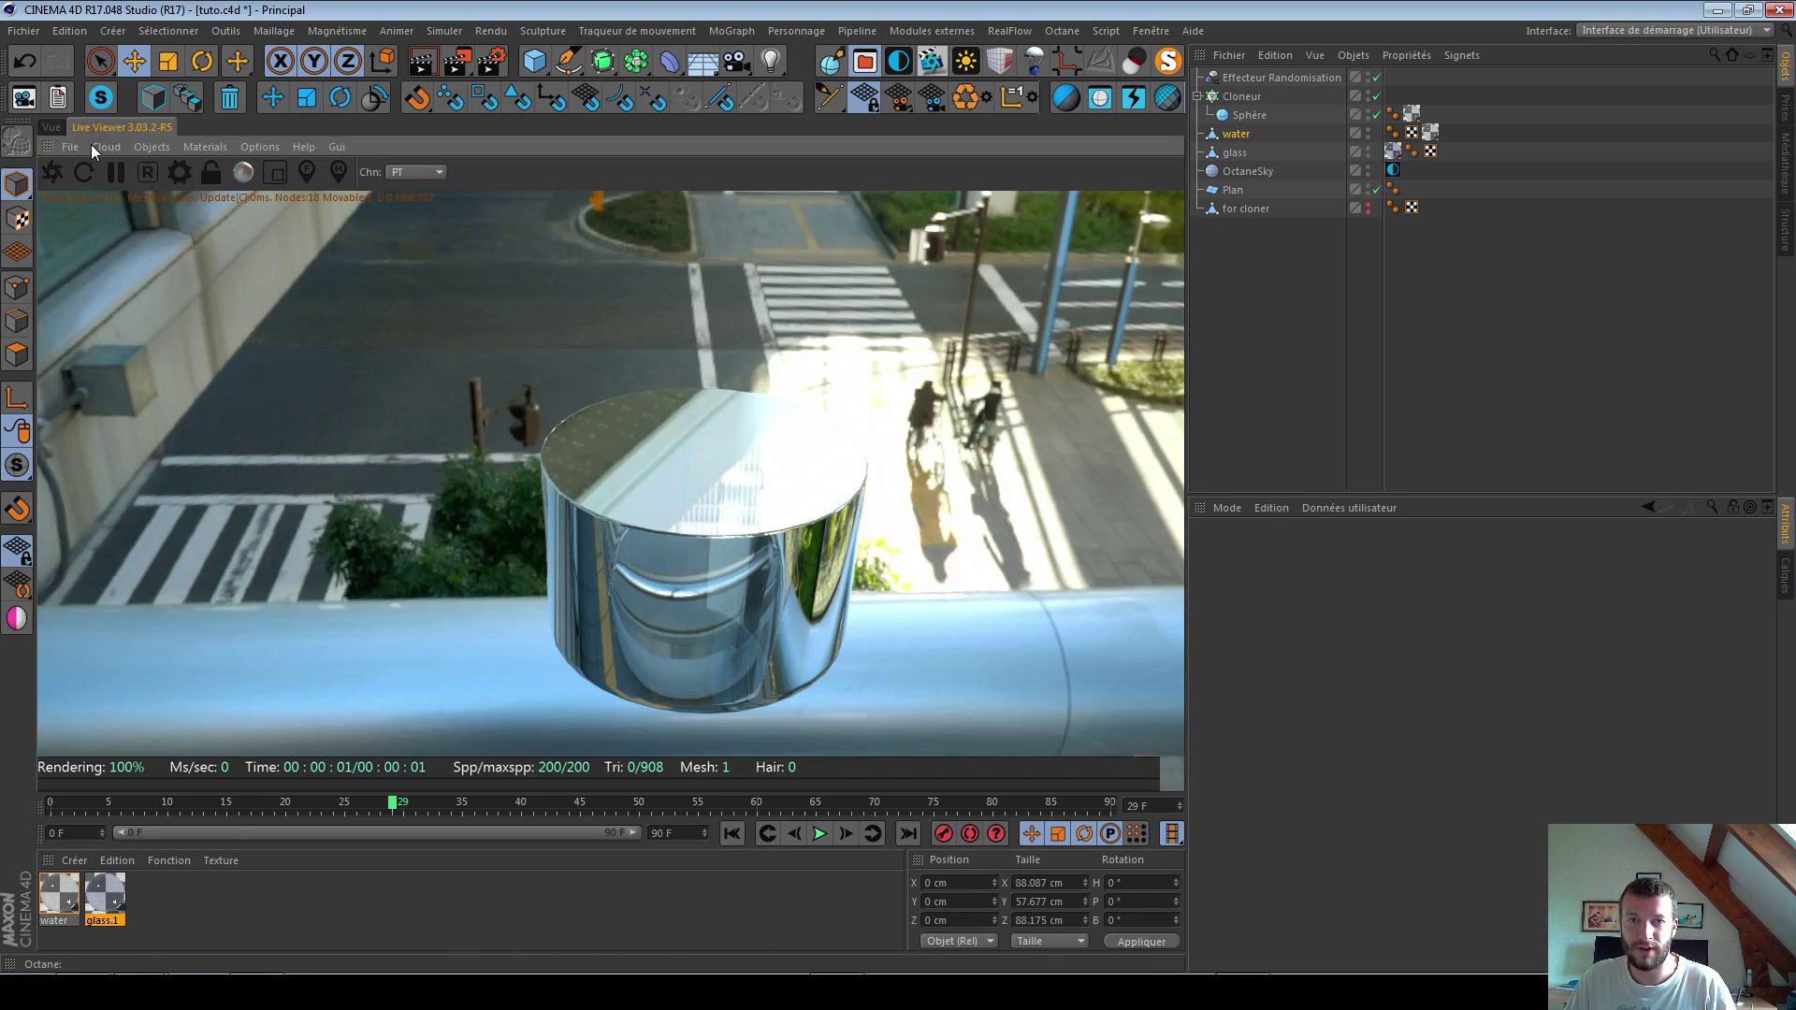
{"action": "left_click", "coordinate": [52, 172]}
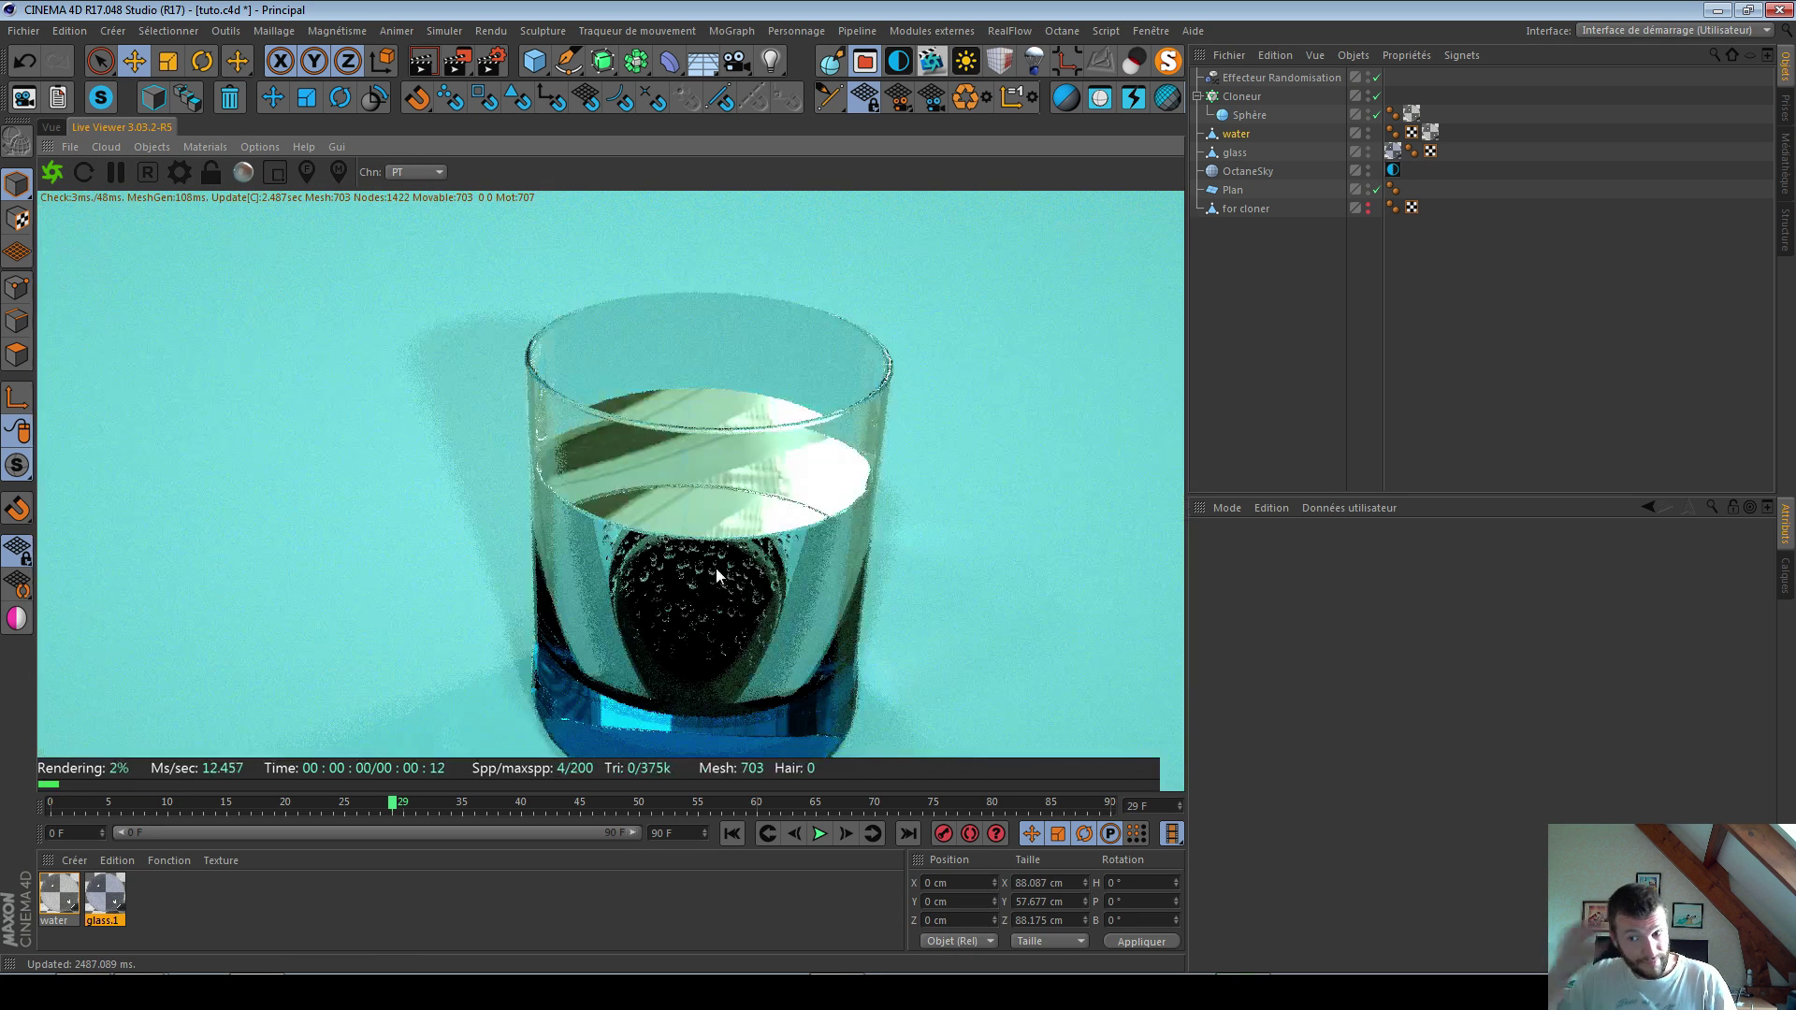
{"action": "left_click_drag", "start_coordinate": [757, 568], "coordinate": [636, 516]}
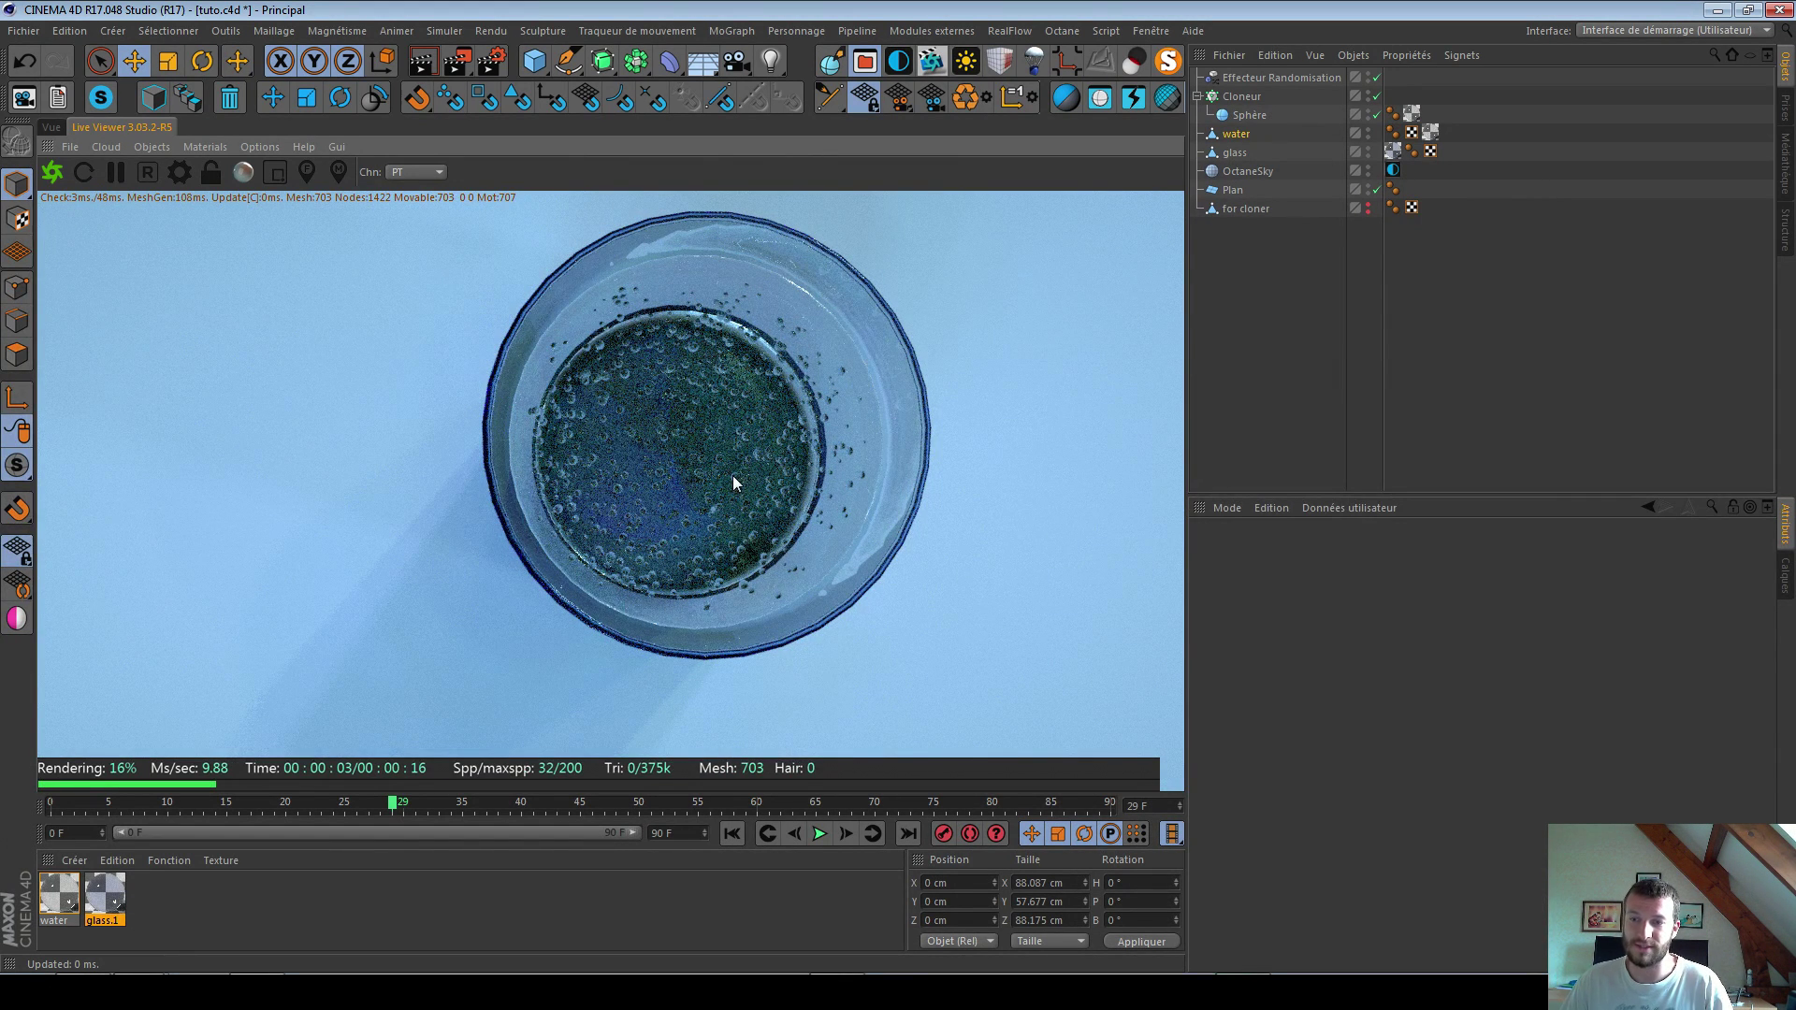
{"action": "left_click_drag", "start_coordinate": [688, 527], "coordinate": [711, 369], "text": "alt"}
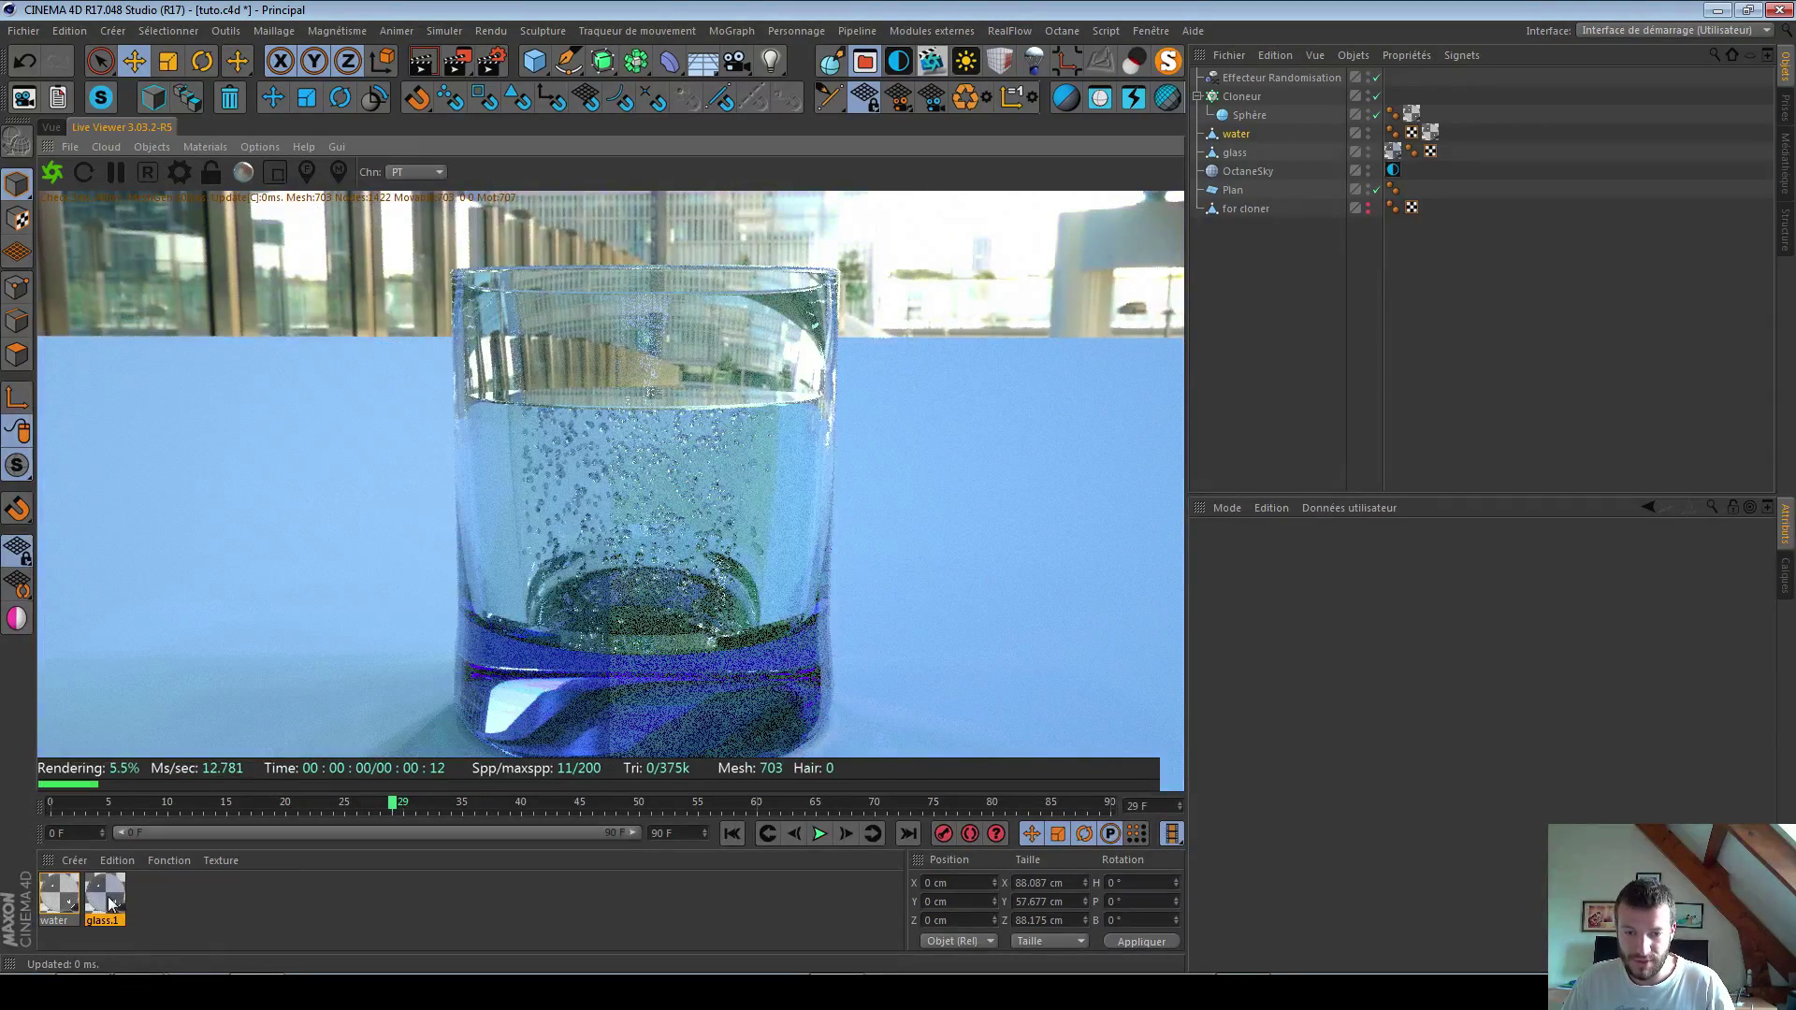
Step: Set the glass.1 material's Index to about 1.35
{"action": "double_click", "coordinate": [105, 894]}
{"action": "left_click_drag", "start_coordinate": [518, 132], "coordinate": [1186, 168]}
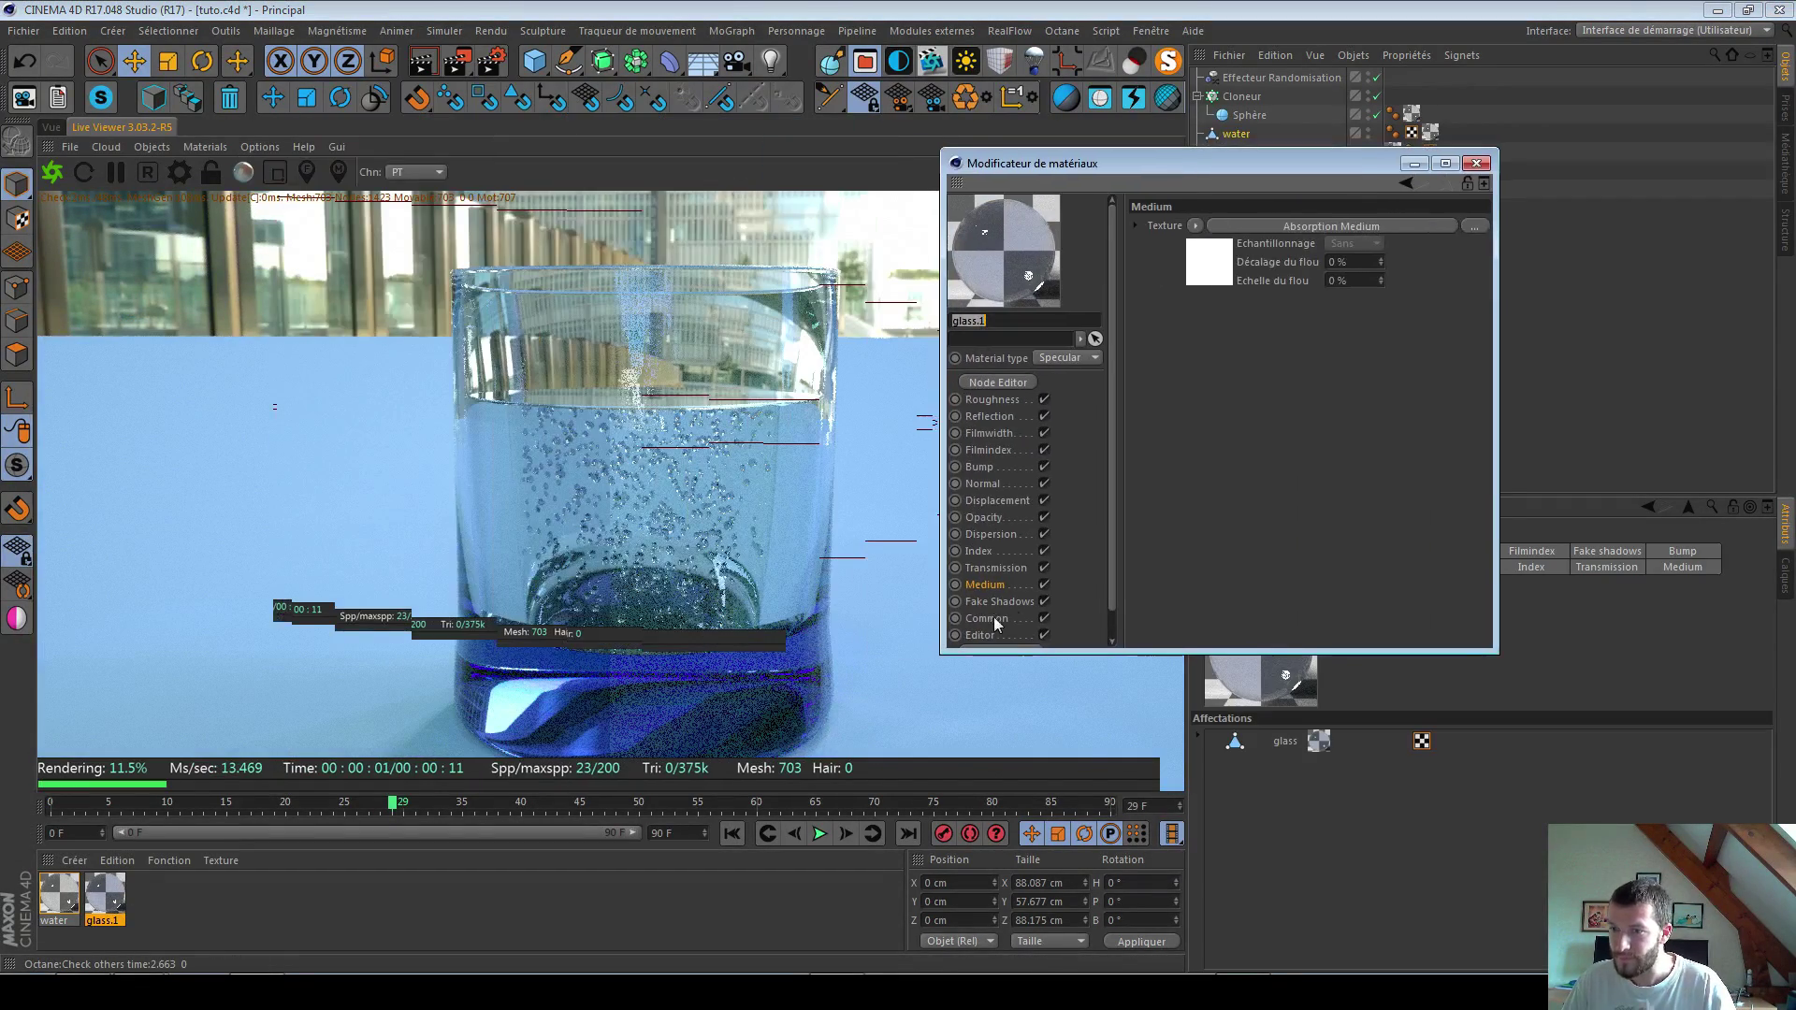
{"action": "left_click", "coordinate": [982, 550]}
{"action": "left_click_drag", "start_coordinate": [1250, 230], "coordinate": [1254, 228]}
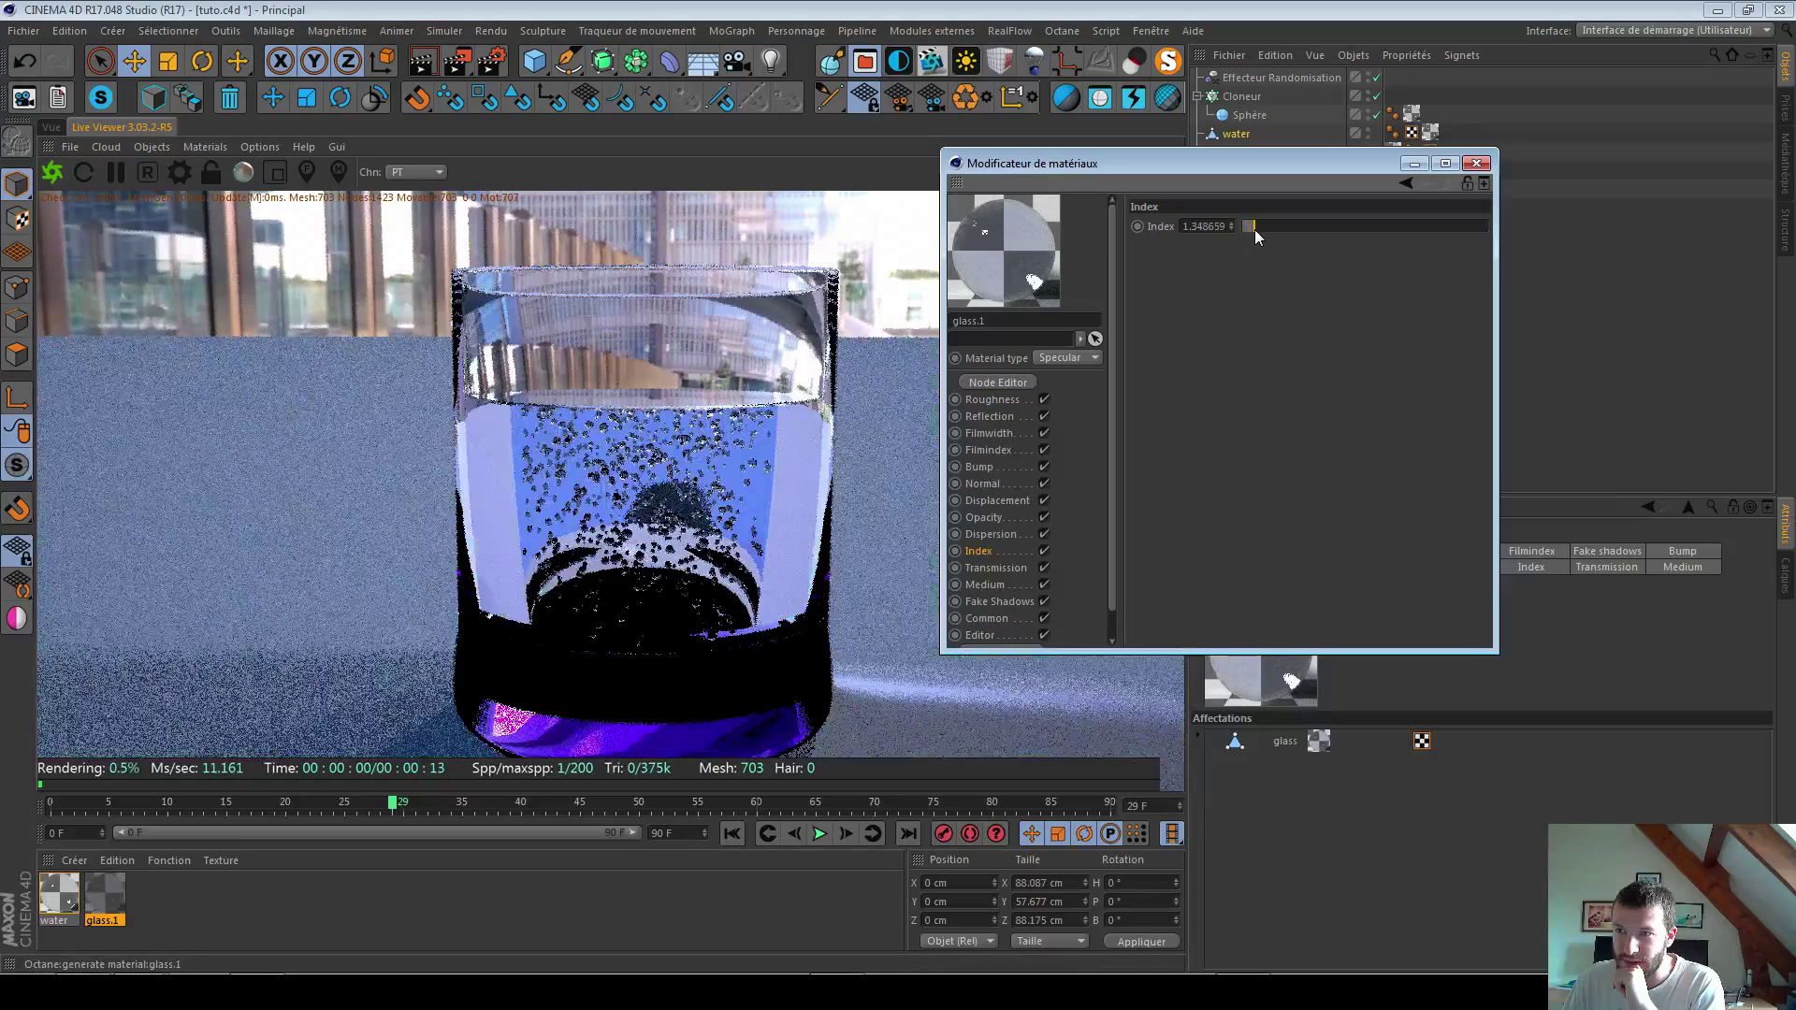
Step: Set the water material's Index to 1.02
{"action": "left_click", "coordinate": [56, 903]}
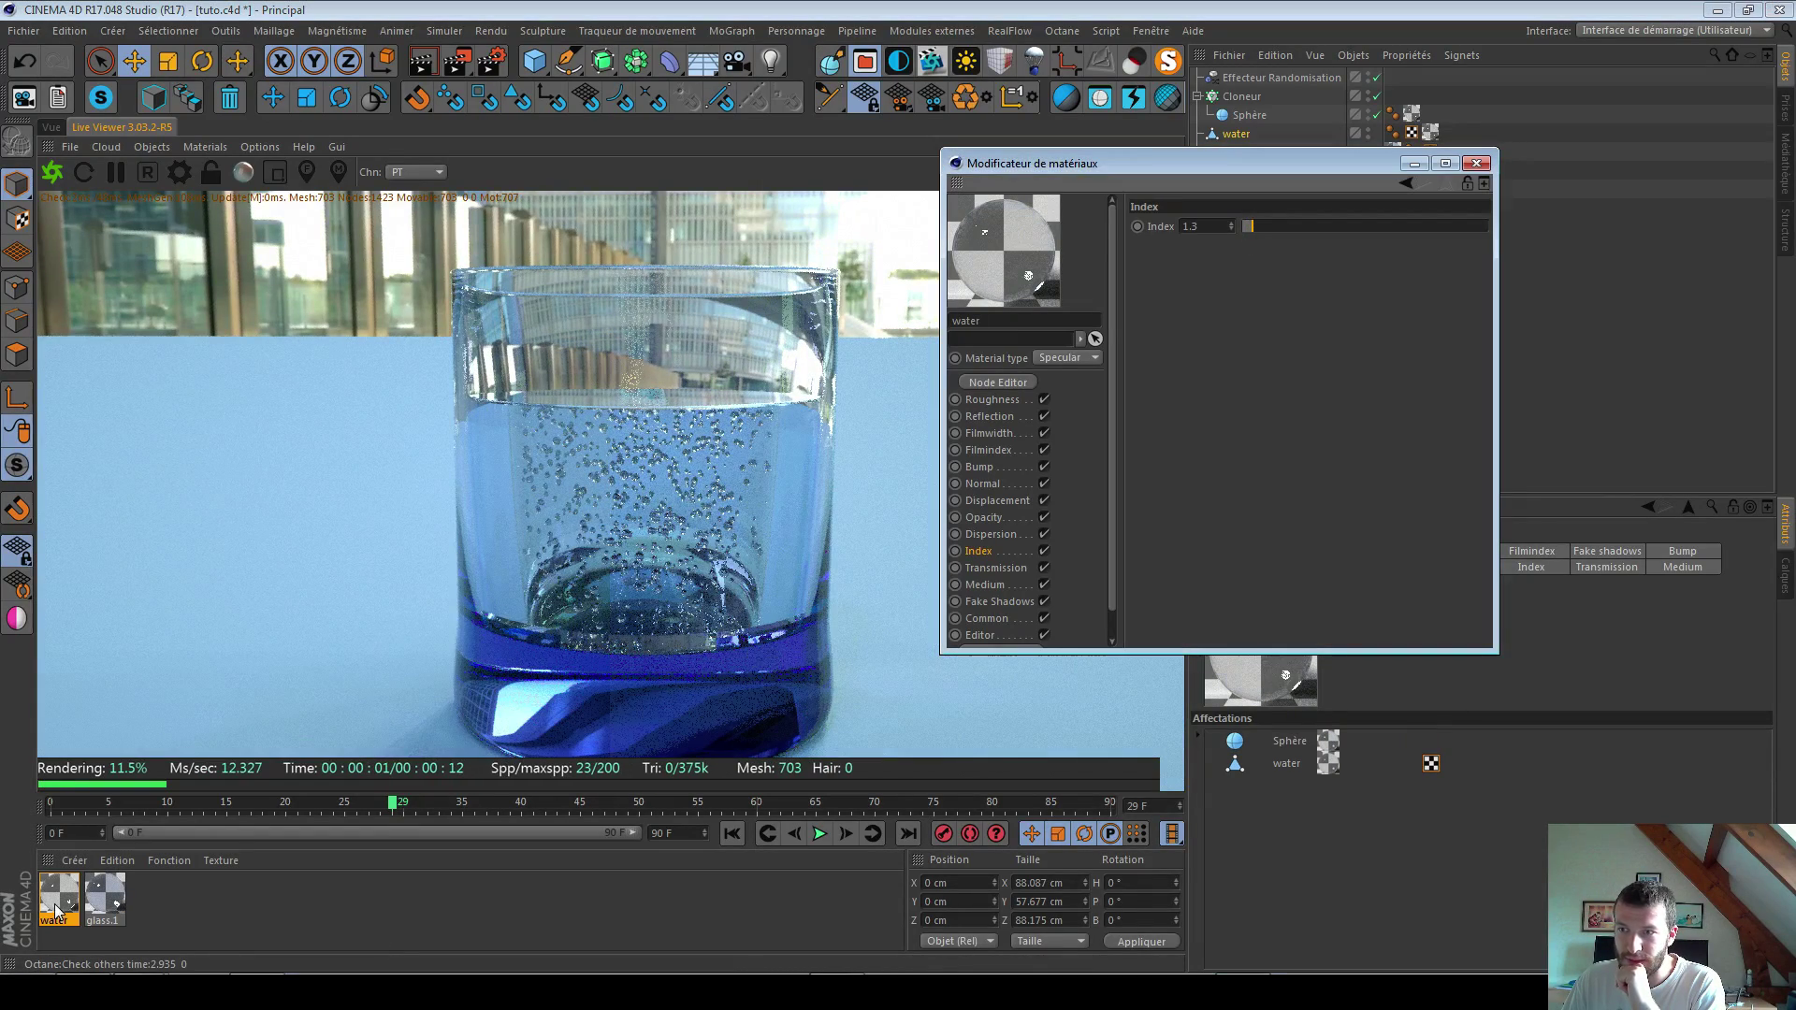
{"action": "key", "text": "BackSpace"}
{"action": "key", "text": "BackSpace"}
{"action": "left_click", "coordinate": [1227, 370]}
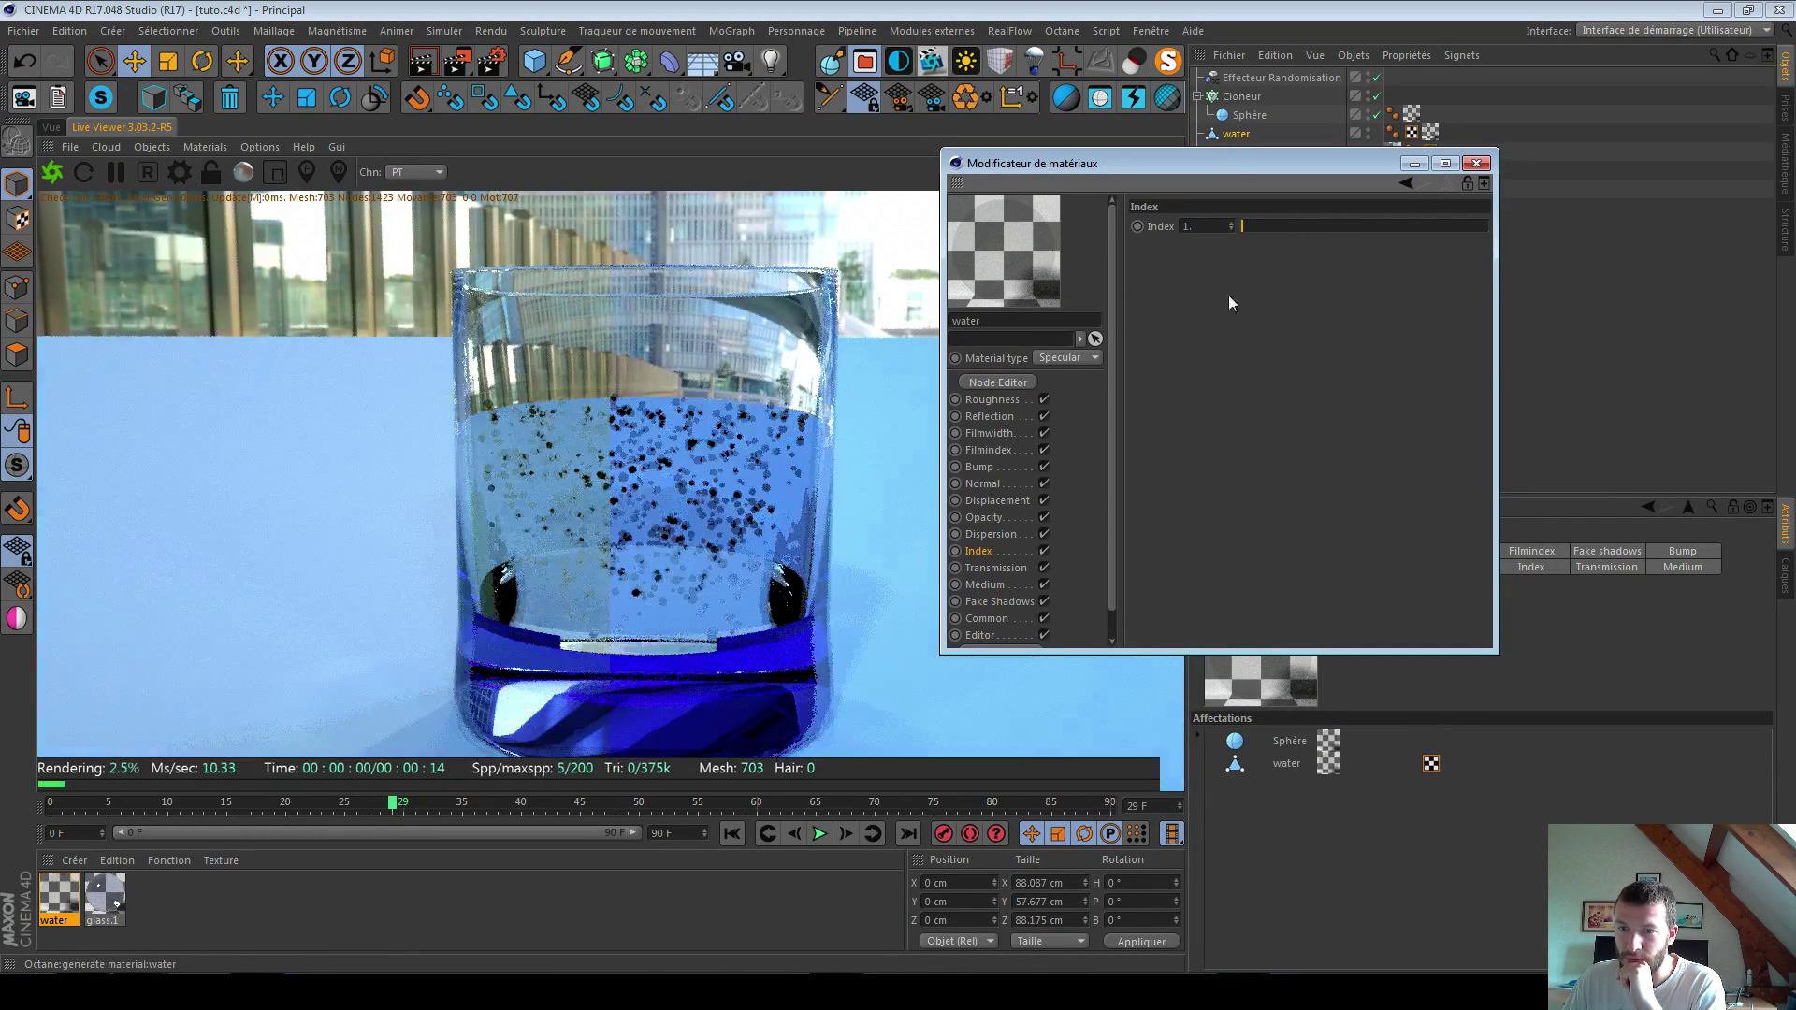
{"action": "type", "text": "03"}
{"action": "key", "text": "Return"}
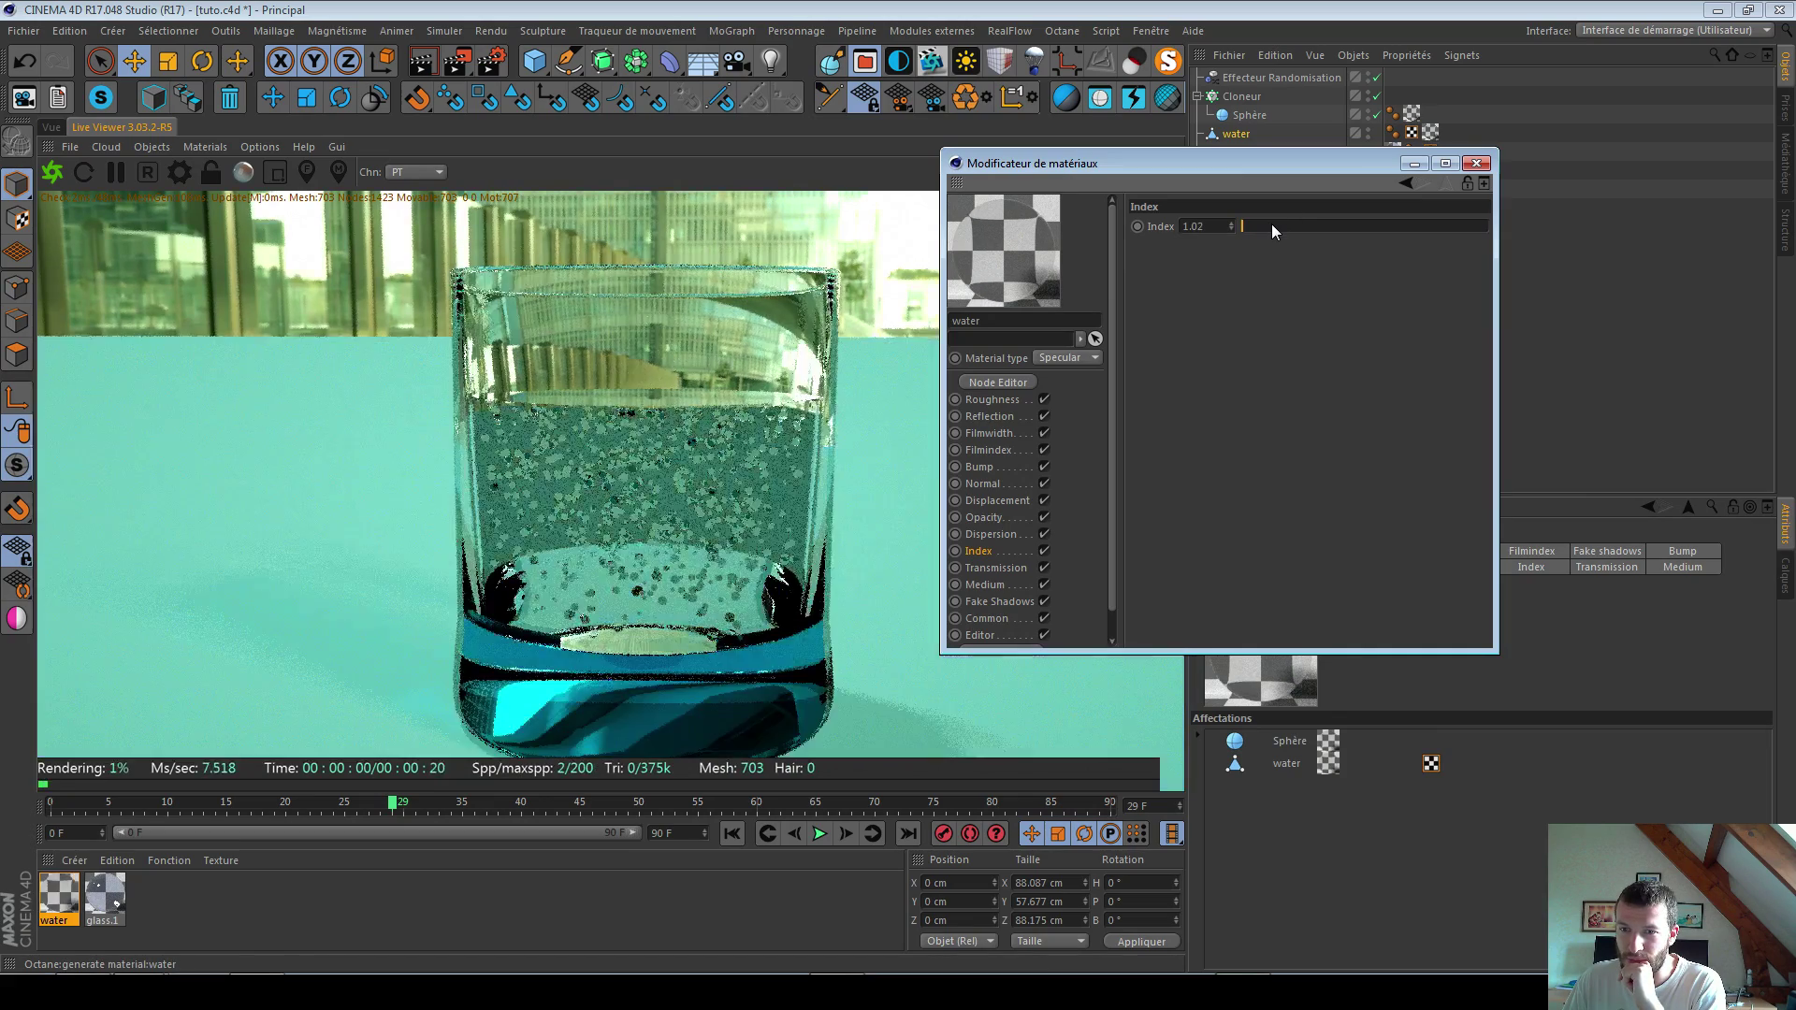
{"action": "scroll", "coordinate": [1271, 223], "scroll_direction": "down", "scroll_amount": 1}
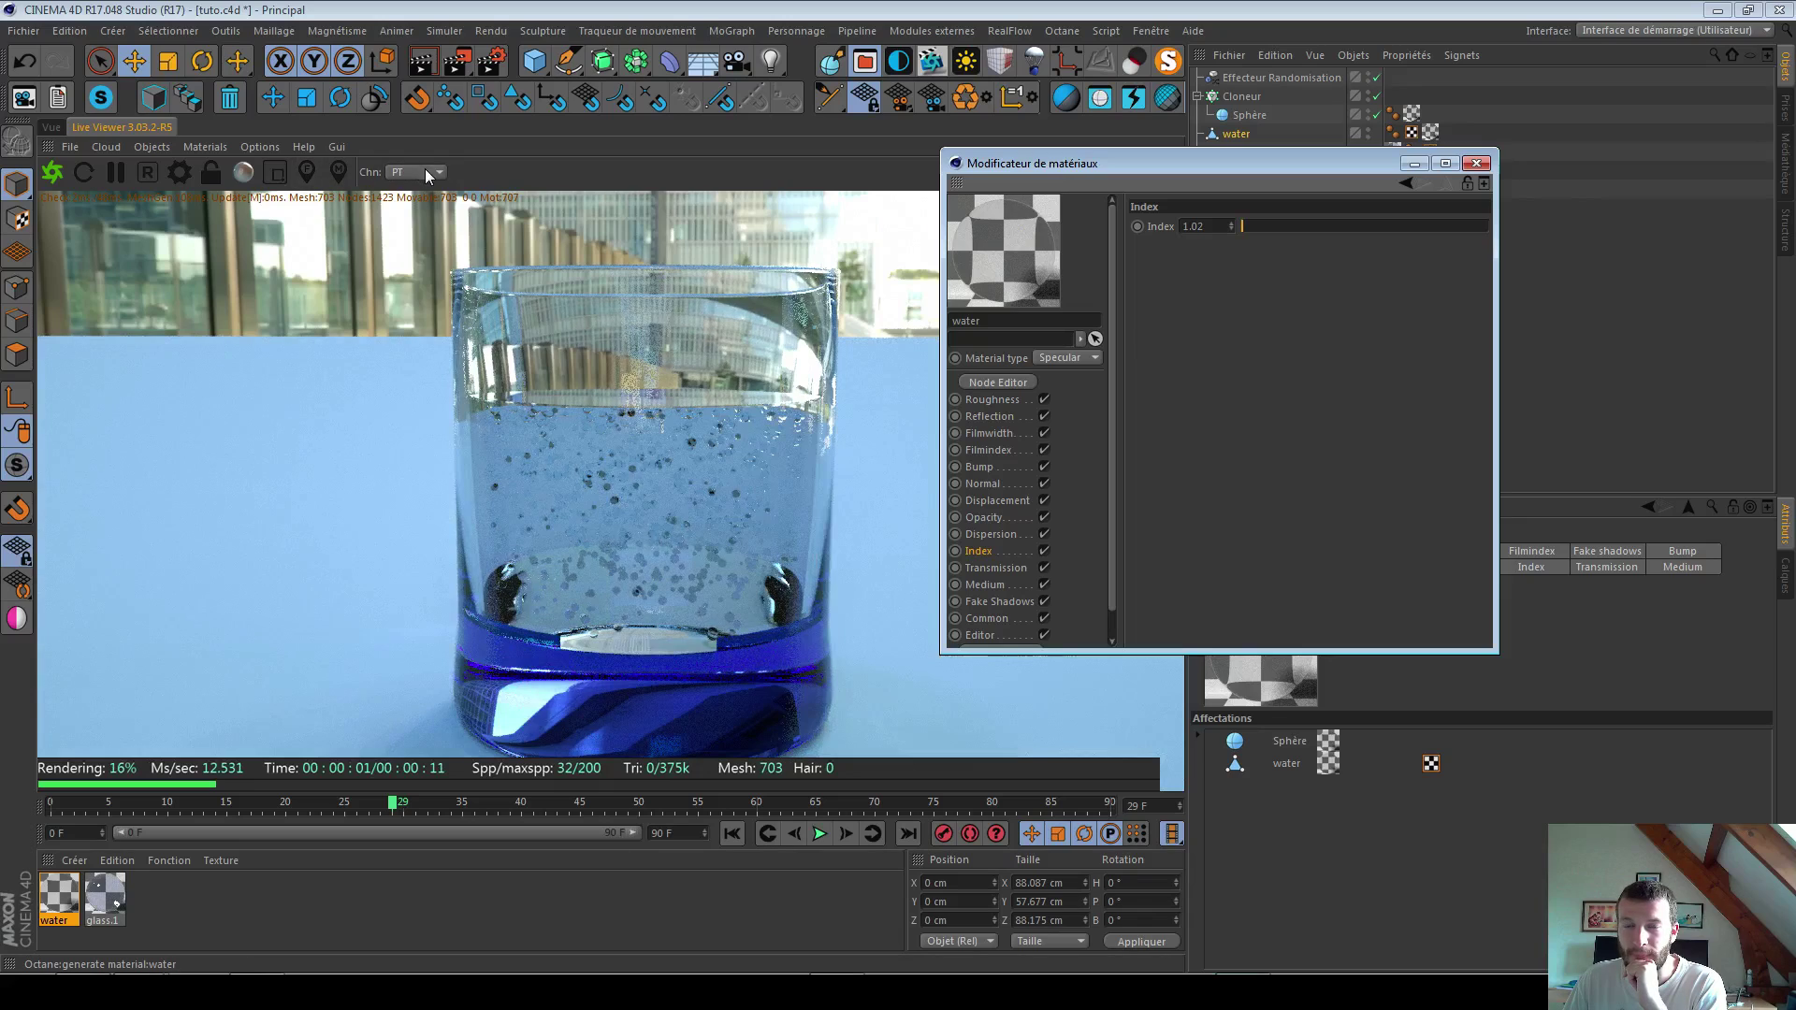
Step: Slightly increase the Specular depth of the Pathtracing kernel in the Octane settings
{"action": "left_click", "coordinate": [179, 171]}
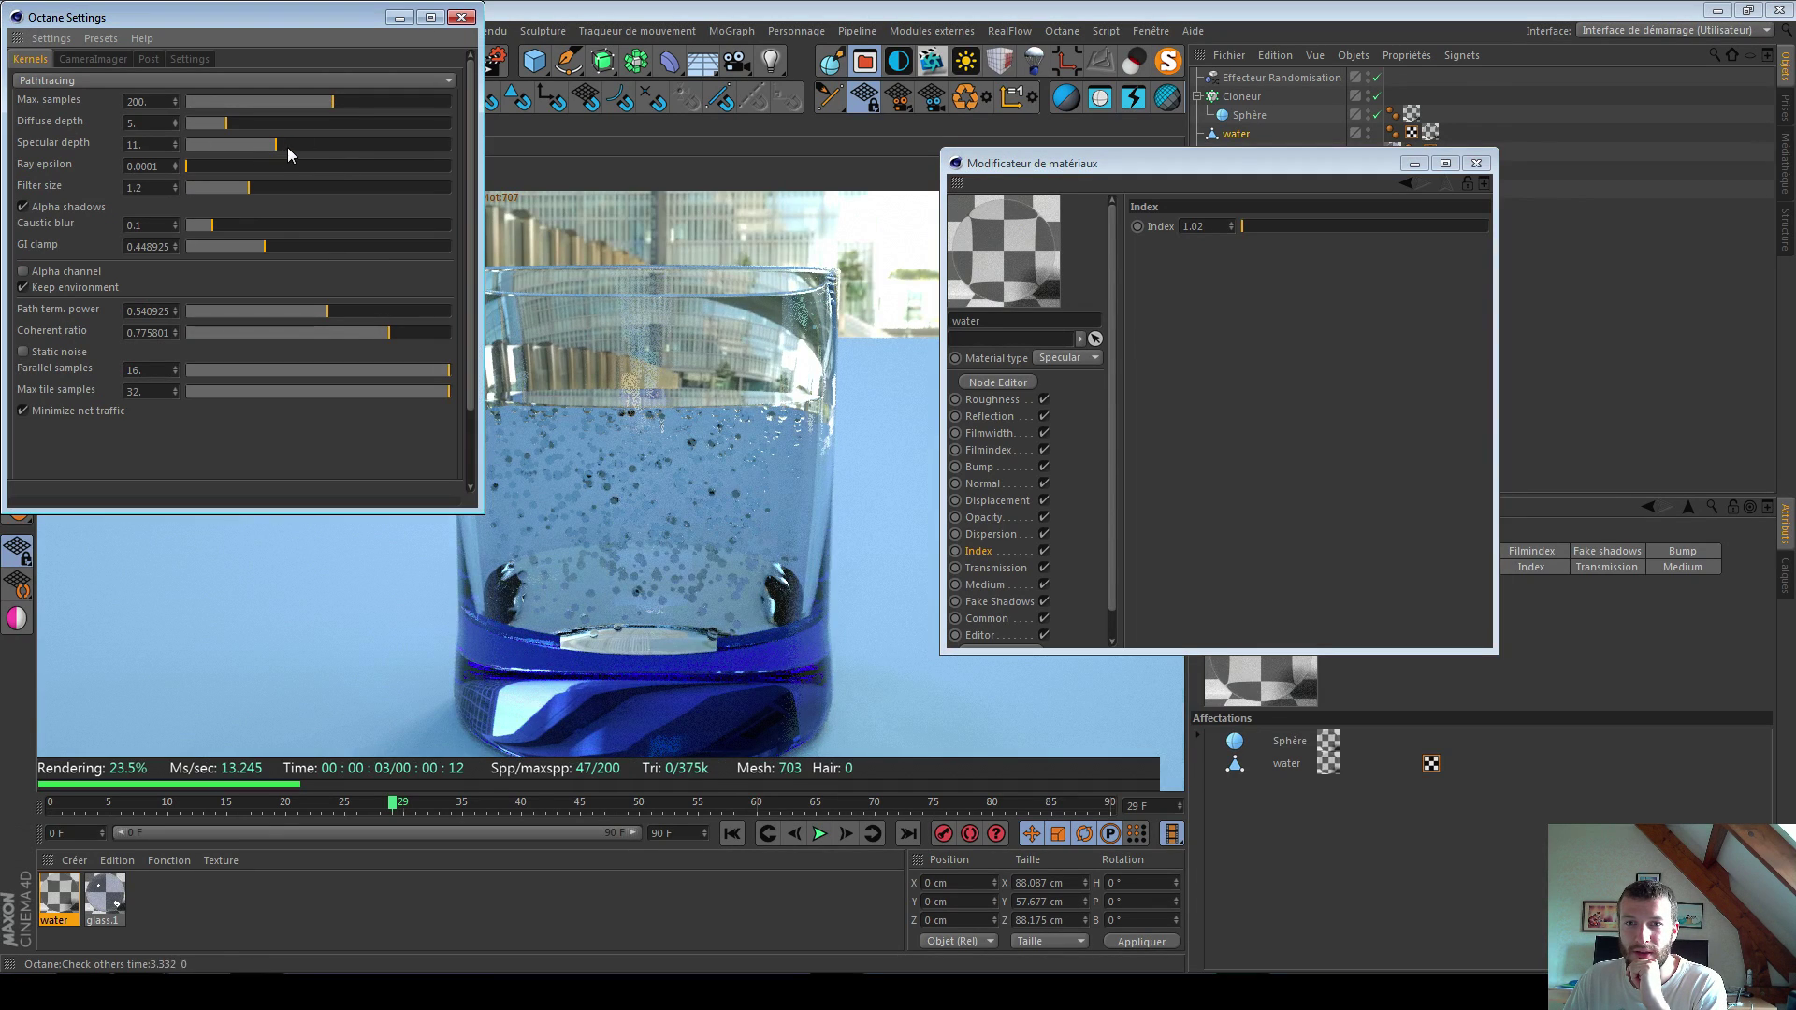
{"action": "left_click", "coordinate": [288, 146]}
{"action": "left_click", "coordinate": [461, 17]}
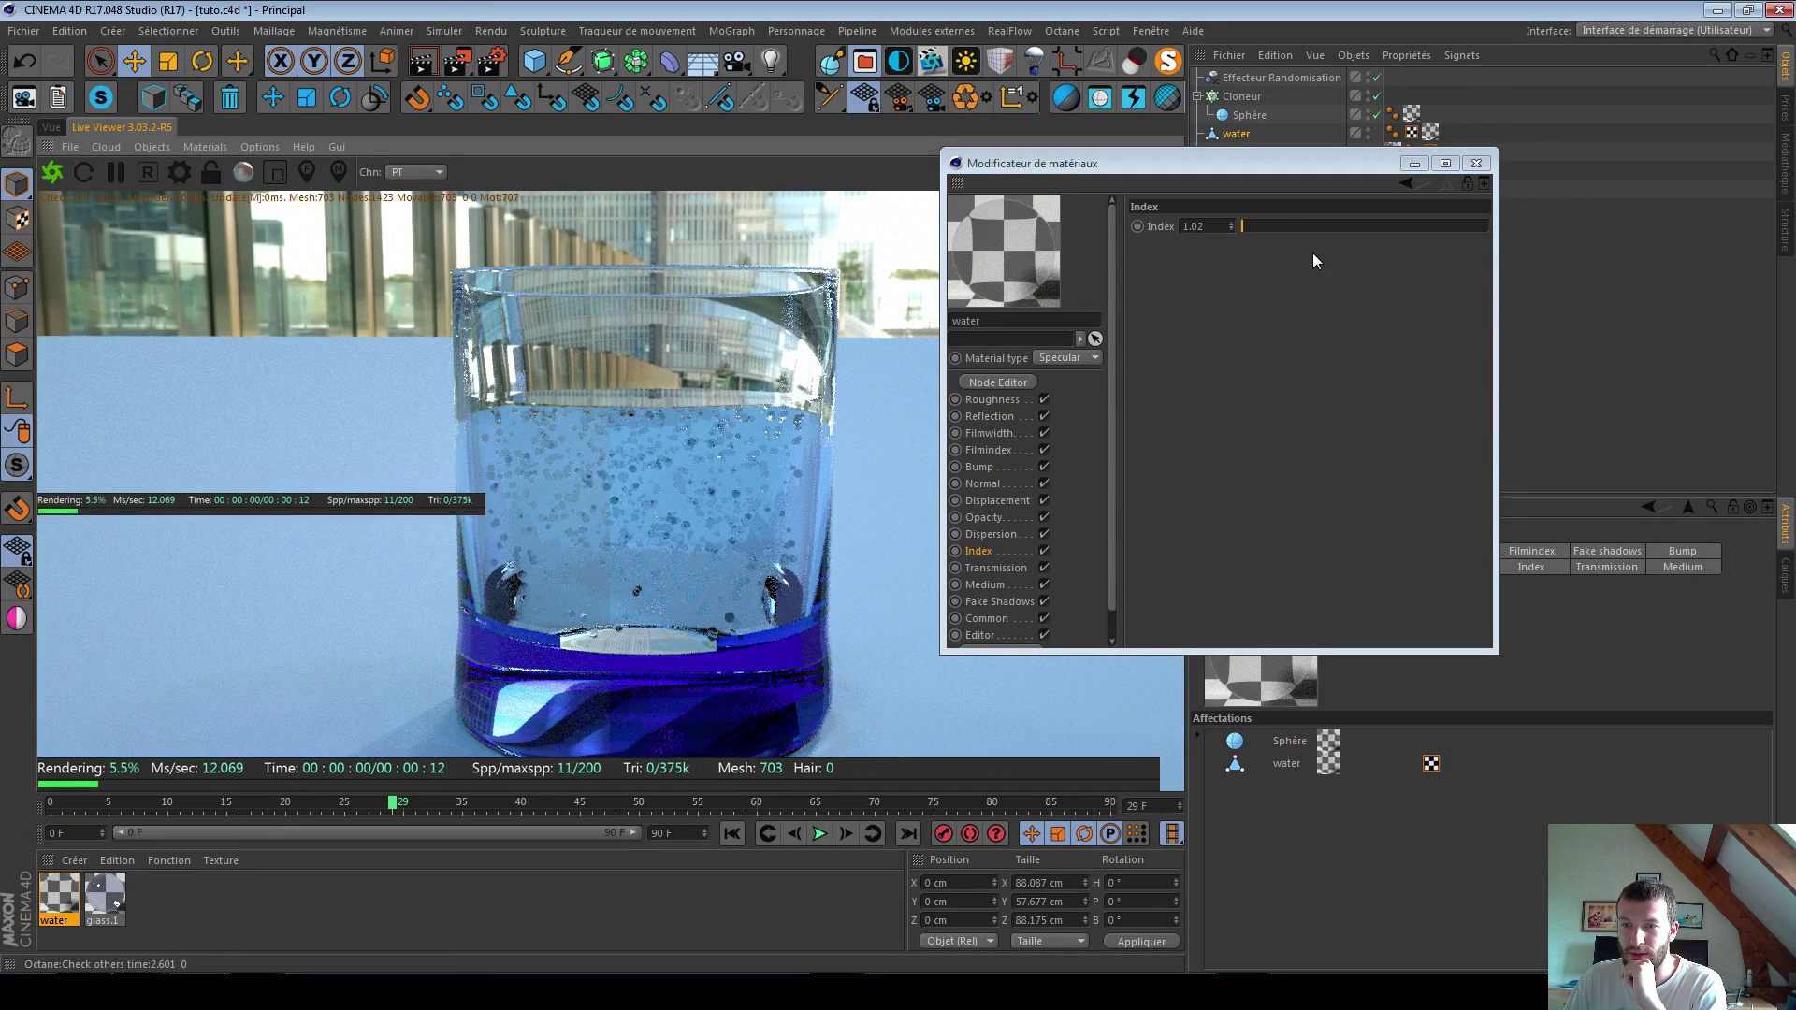
Step: Raise the water material's Index to about 1.134 and save the scene
{"action": "left_click", "coordinate": [1255, 226]}
{"action": "left_click_drag", "start_coordinate": [1255, 226], "coordinate": [1248, 228]}
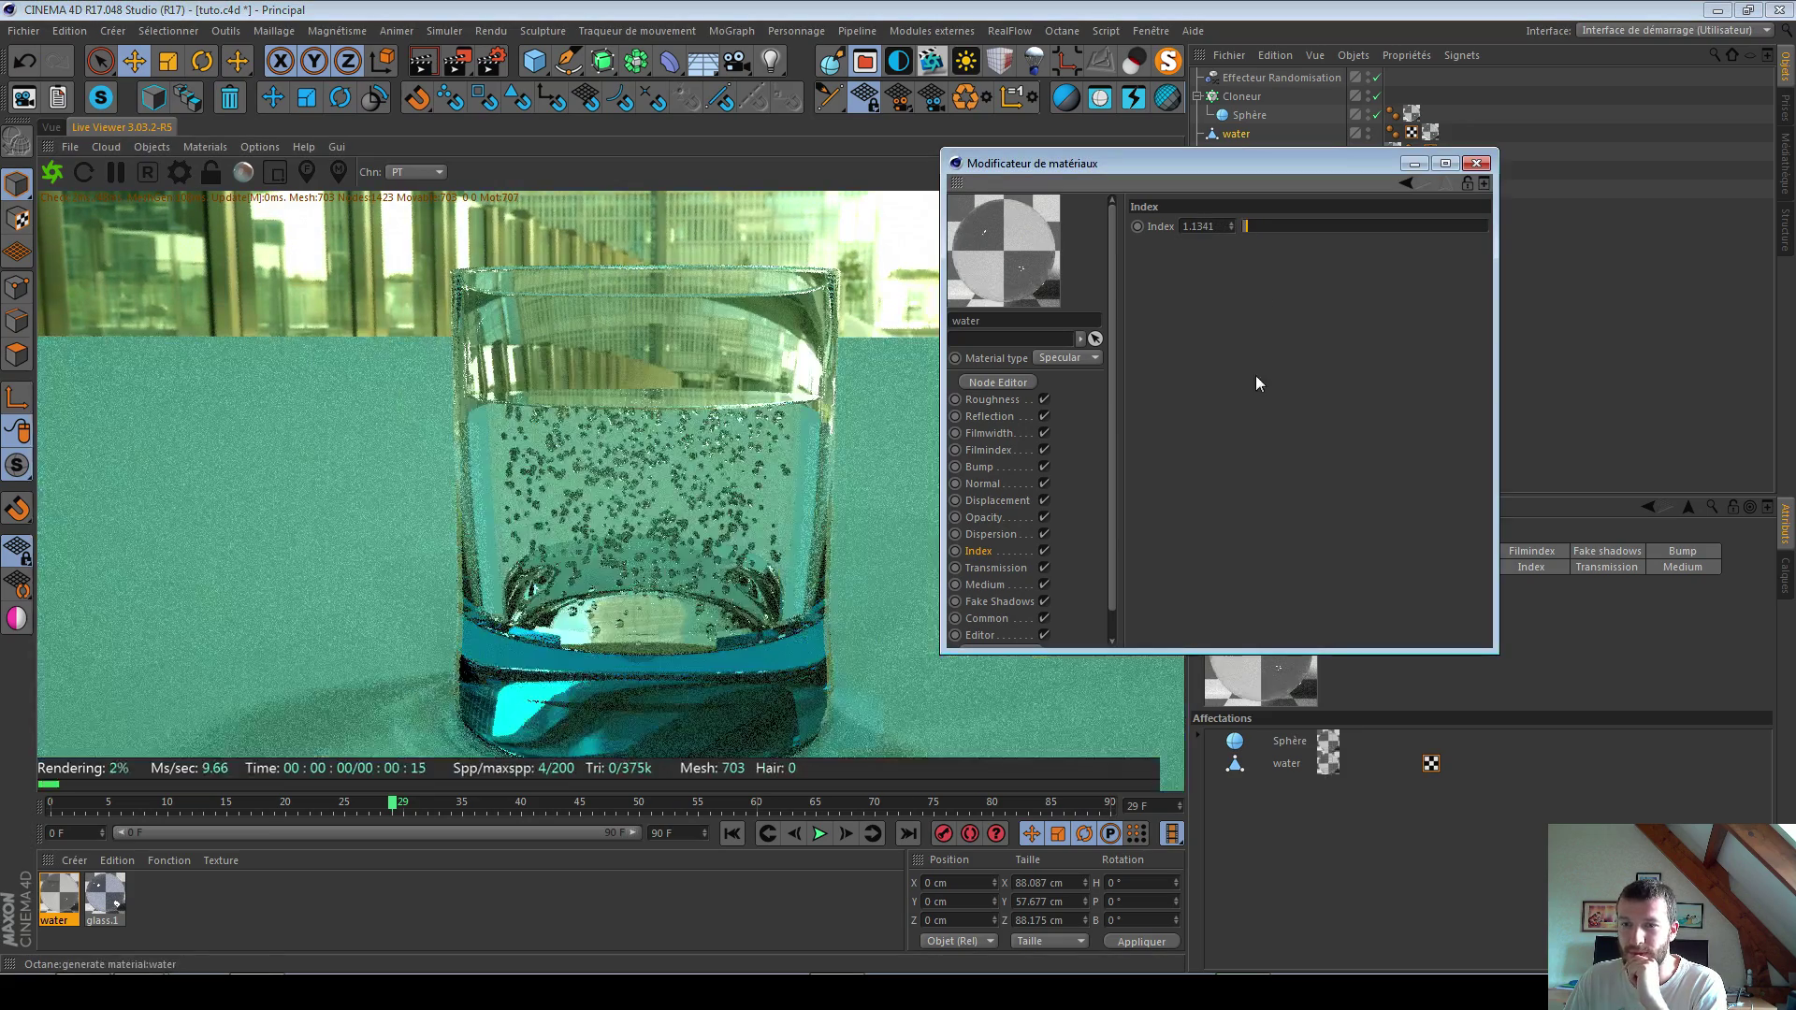
{"action": "left_click", "coordinate": [1476, 165]}
{"action": "mouse_move", "coordinate": [637, 456]}
{"action": "left_mouse_down"}
{"action": "mouse_move", "coordinate": [617, 500]}
{"action": "mouse_move", "coordinate": [643, 419]}
{"action": "mouse_move", "coordinate": [652, 453]}
{"action": "left_mouse_up"}
{"action": "key", "text": "ctrl+s"}
Step: Isolate the water object in the perspective view and switch to polygon mode to inspect its surface
{"action": "left_click", "coordinate": [51, 126]}
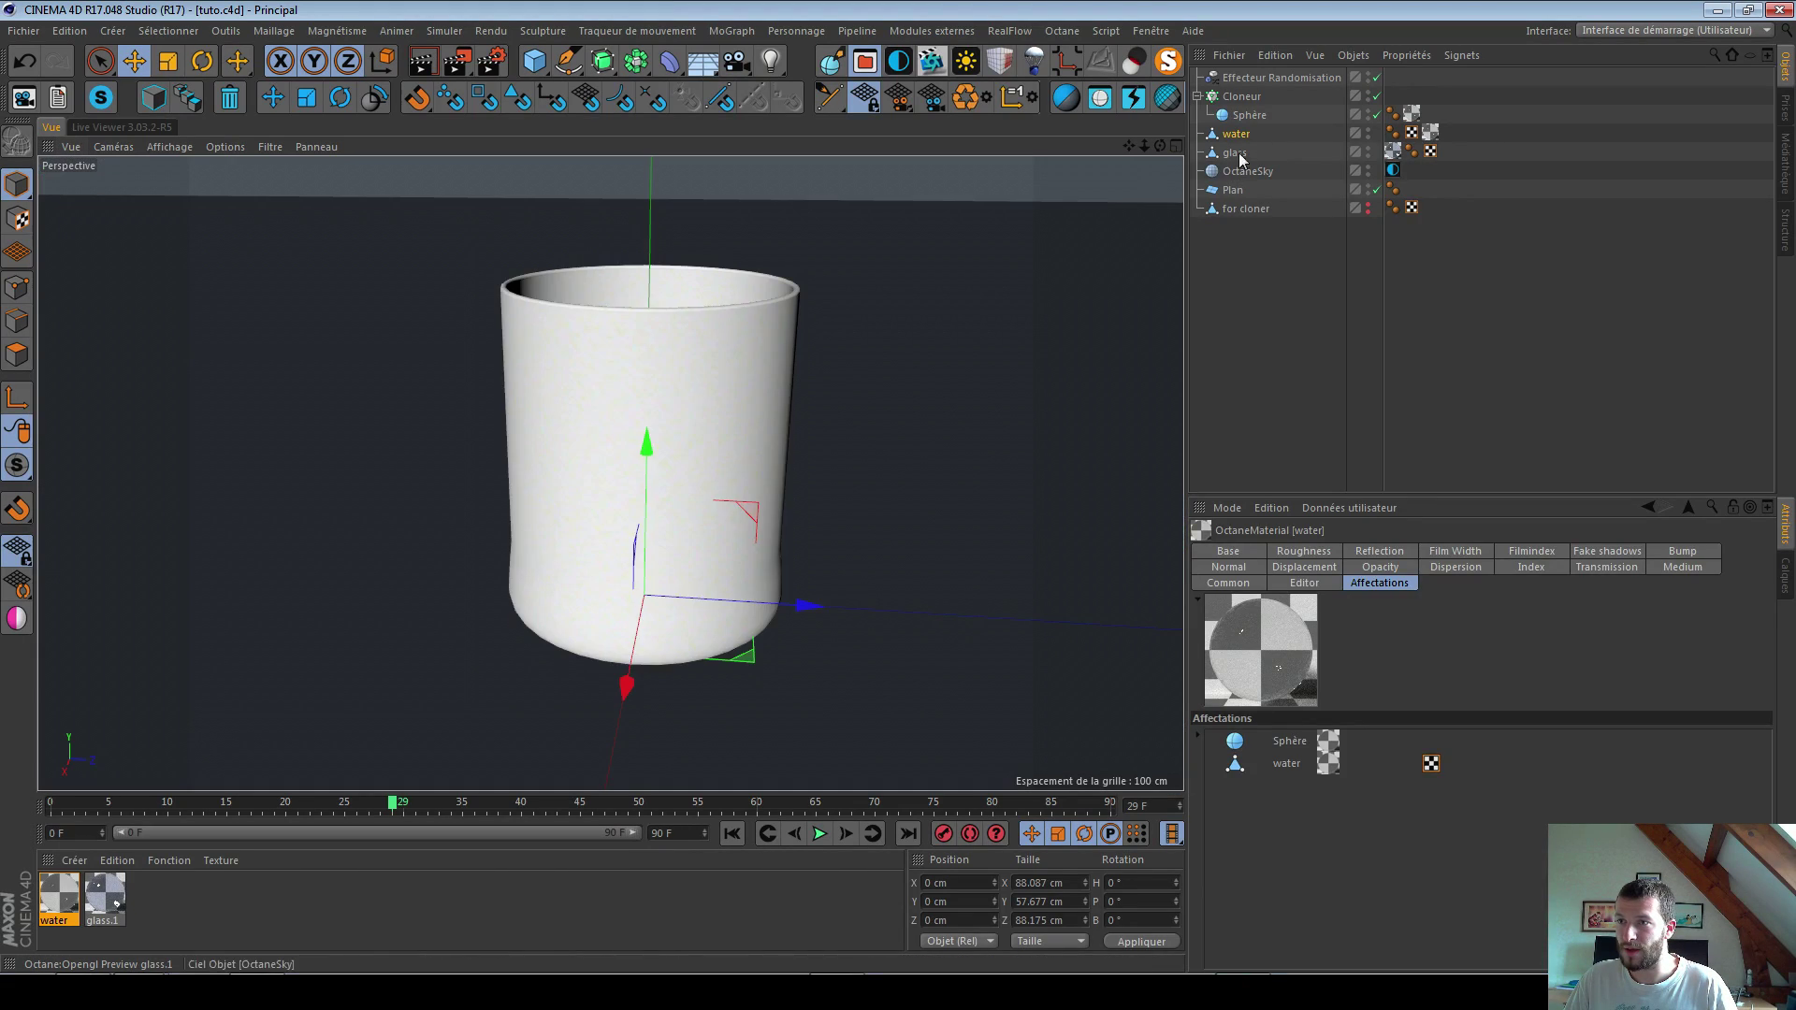
{"action": "left_click", "coordinate": [1231, 135]}
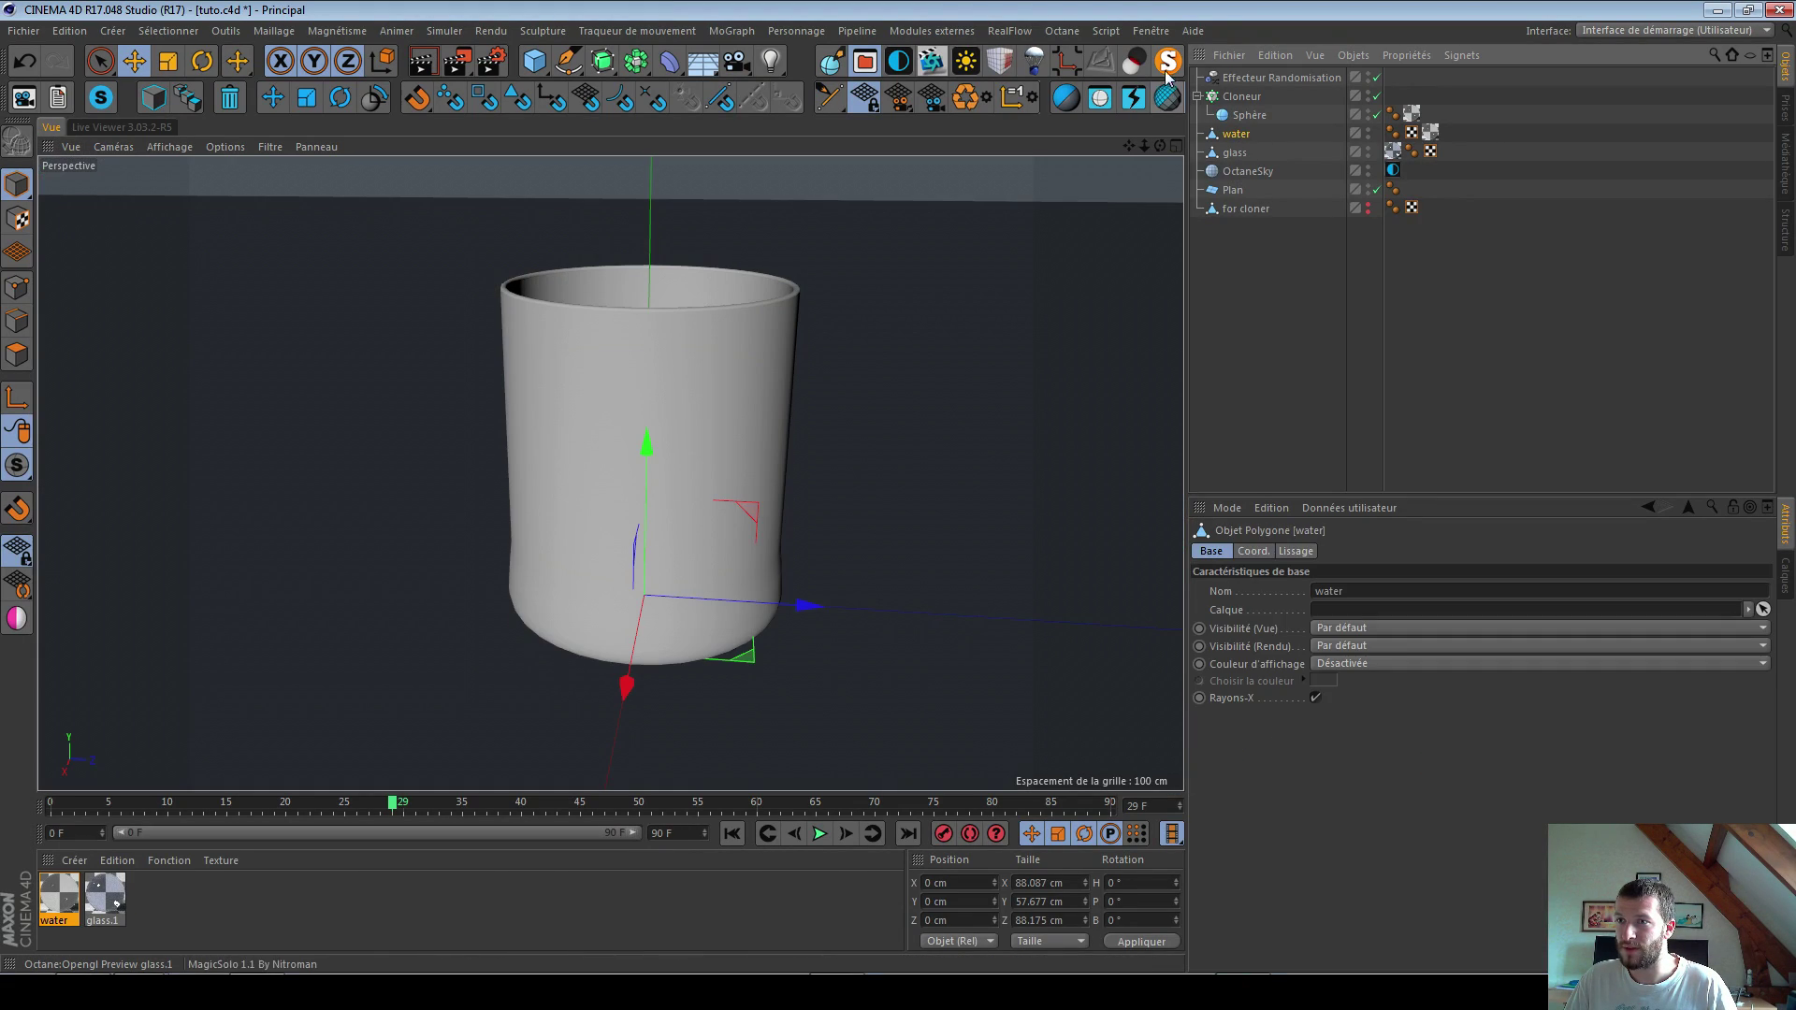
{"action": "left_click", "coordinate": [1166, 63]}
{"action": "left_click_drag", "start_coordinate": [663, 467], "coordinate": [449, 297], "text": "alt"}
{"action": "left_click", "coordinate": [16, 354]}
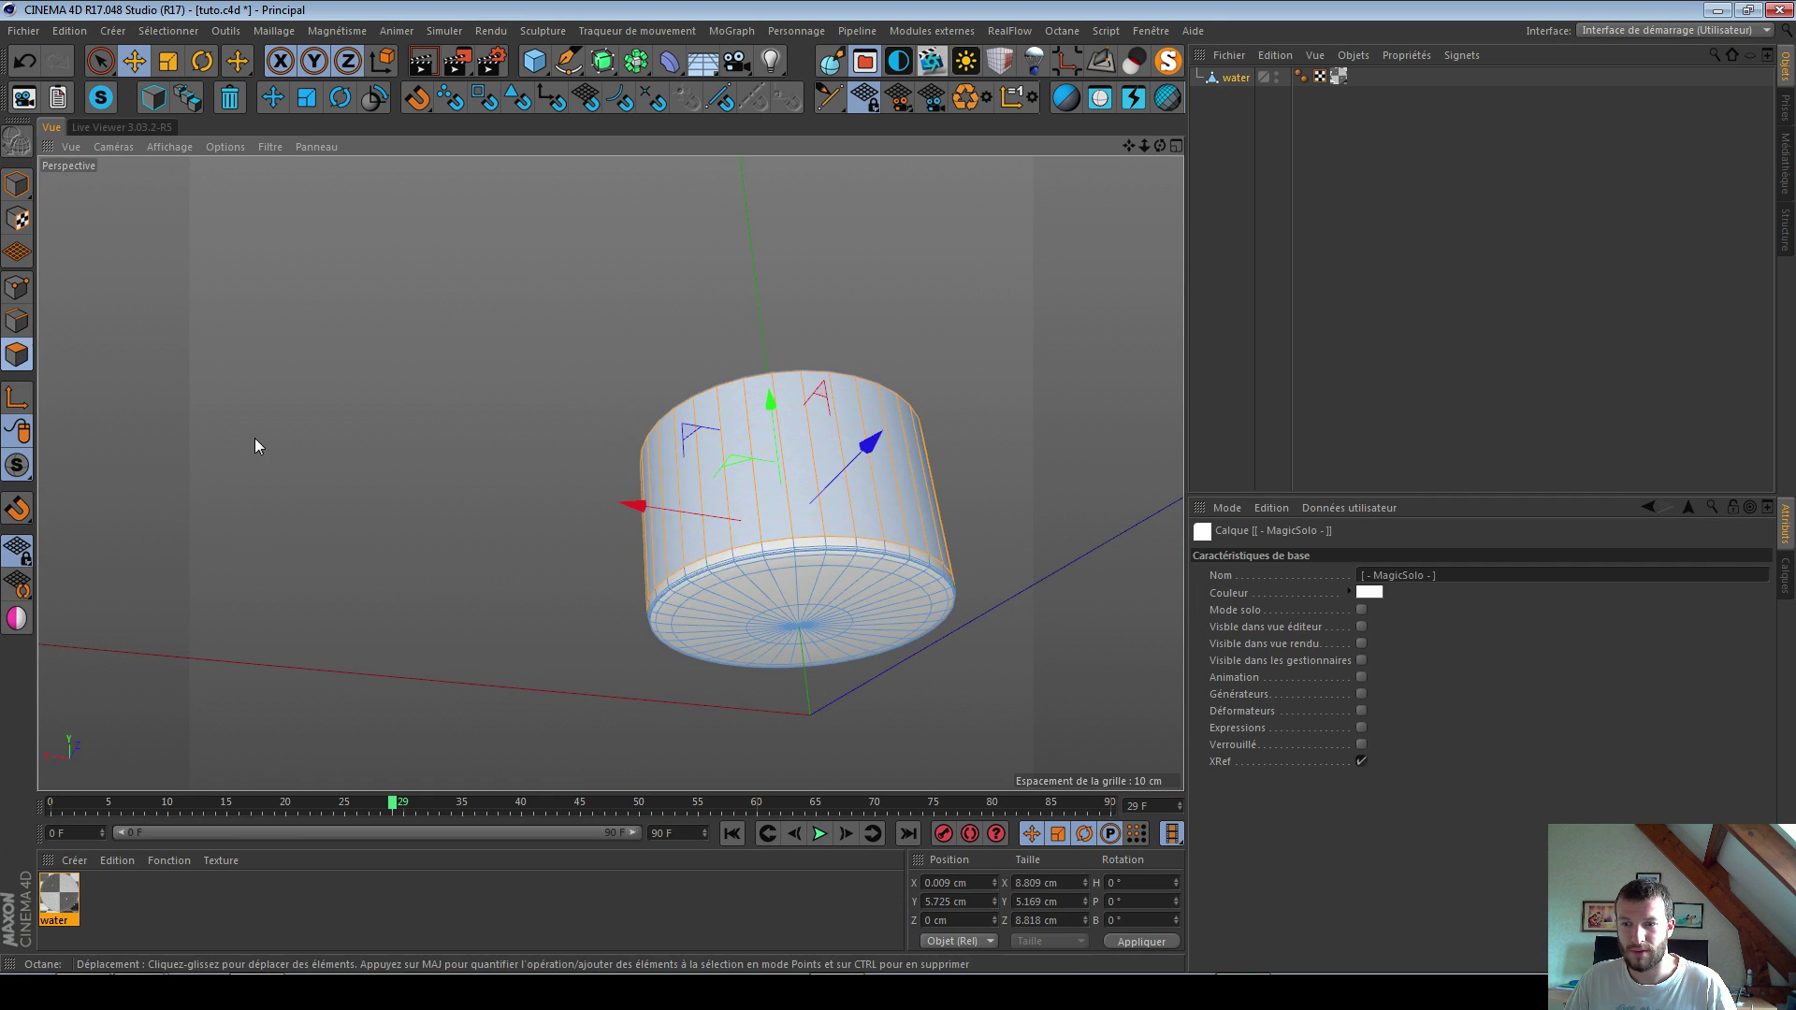
{"action": "right_click_drag", "start_coordinate": [760, 518], "coordinate": [823, 526], "text": "alt"}
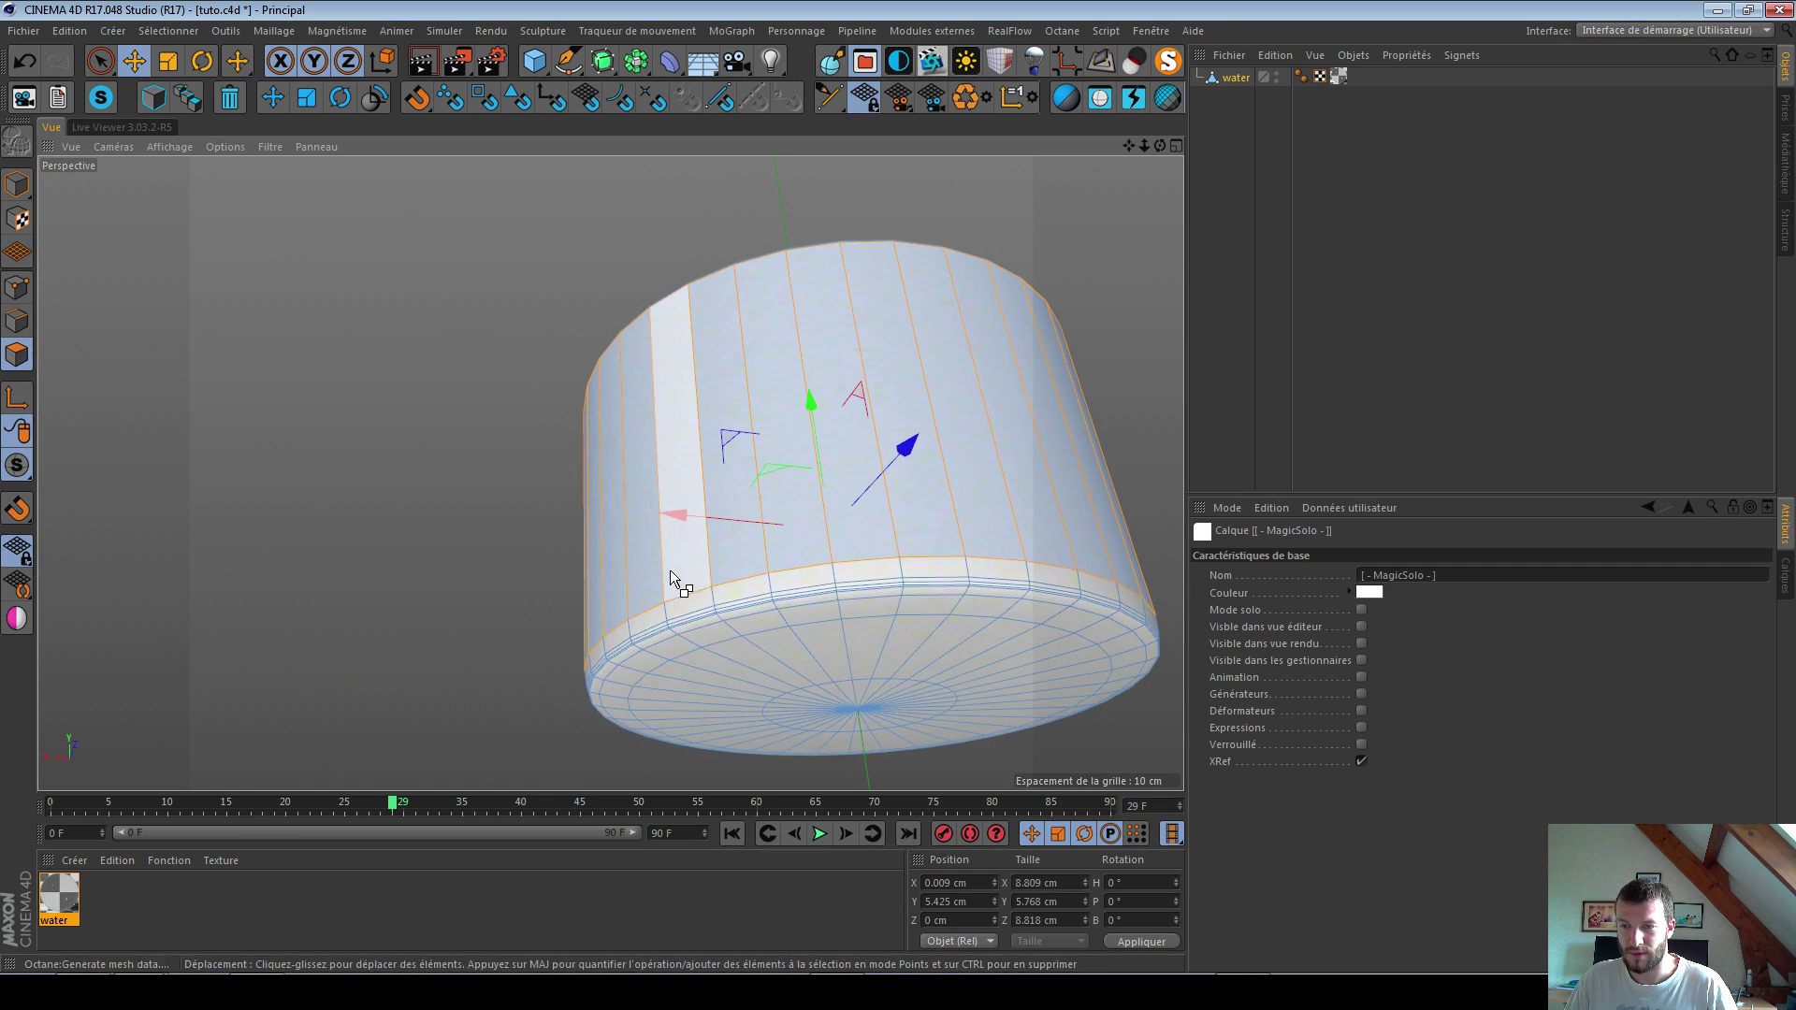
Step: Select all polygons of the water object and reverse their normals
{"action": "key", "text": "ctrl+a"}
{"action": "right_click", "coordinate": [378, 560]}
{"action": "left_click_drag", "start_coordinate": [784, 416], "coordinate": [625, 374], "text": "alt"}
{"action": "right_click", "coordinate": [563, 345]}
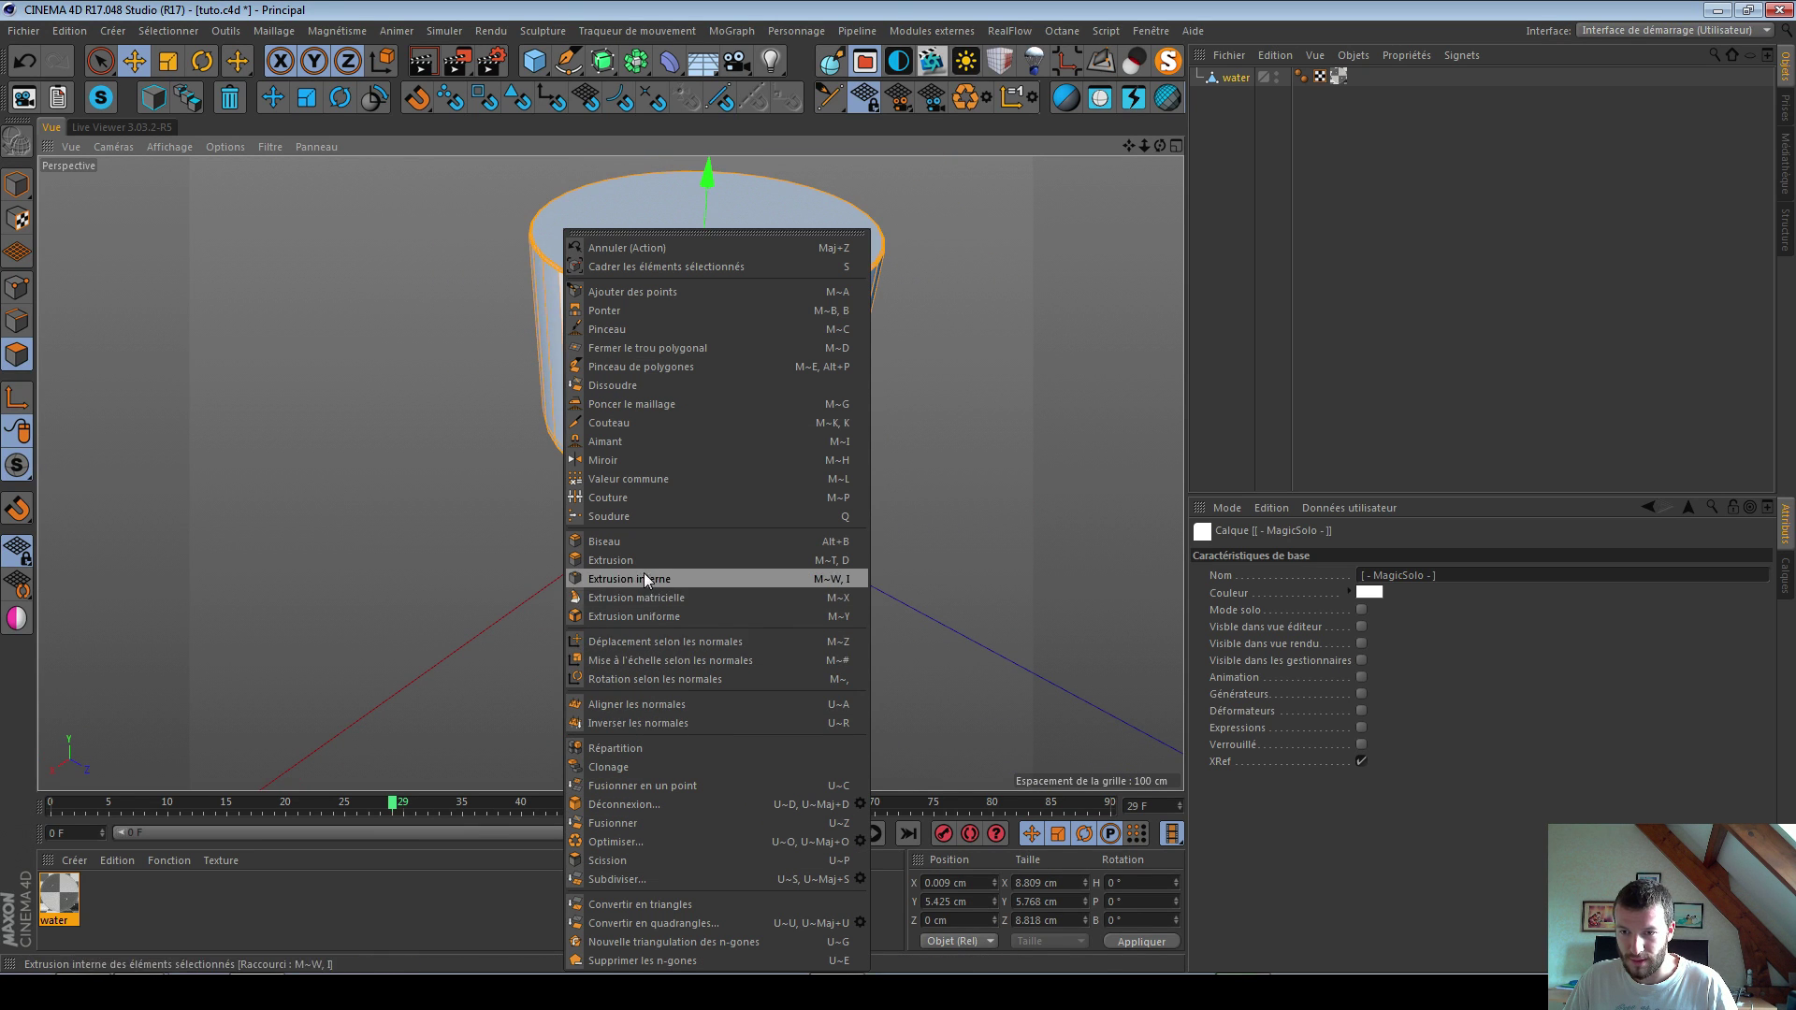
{"action": "left_click", "coordinate": [642, 723]}
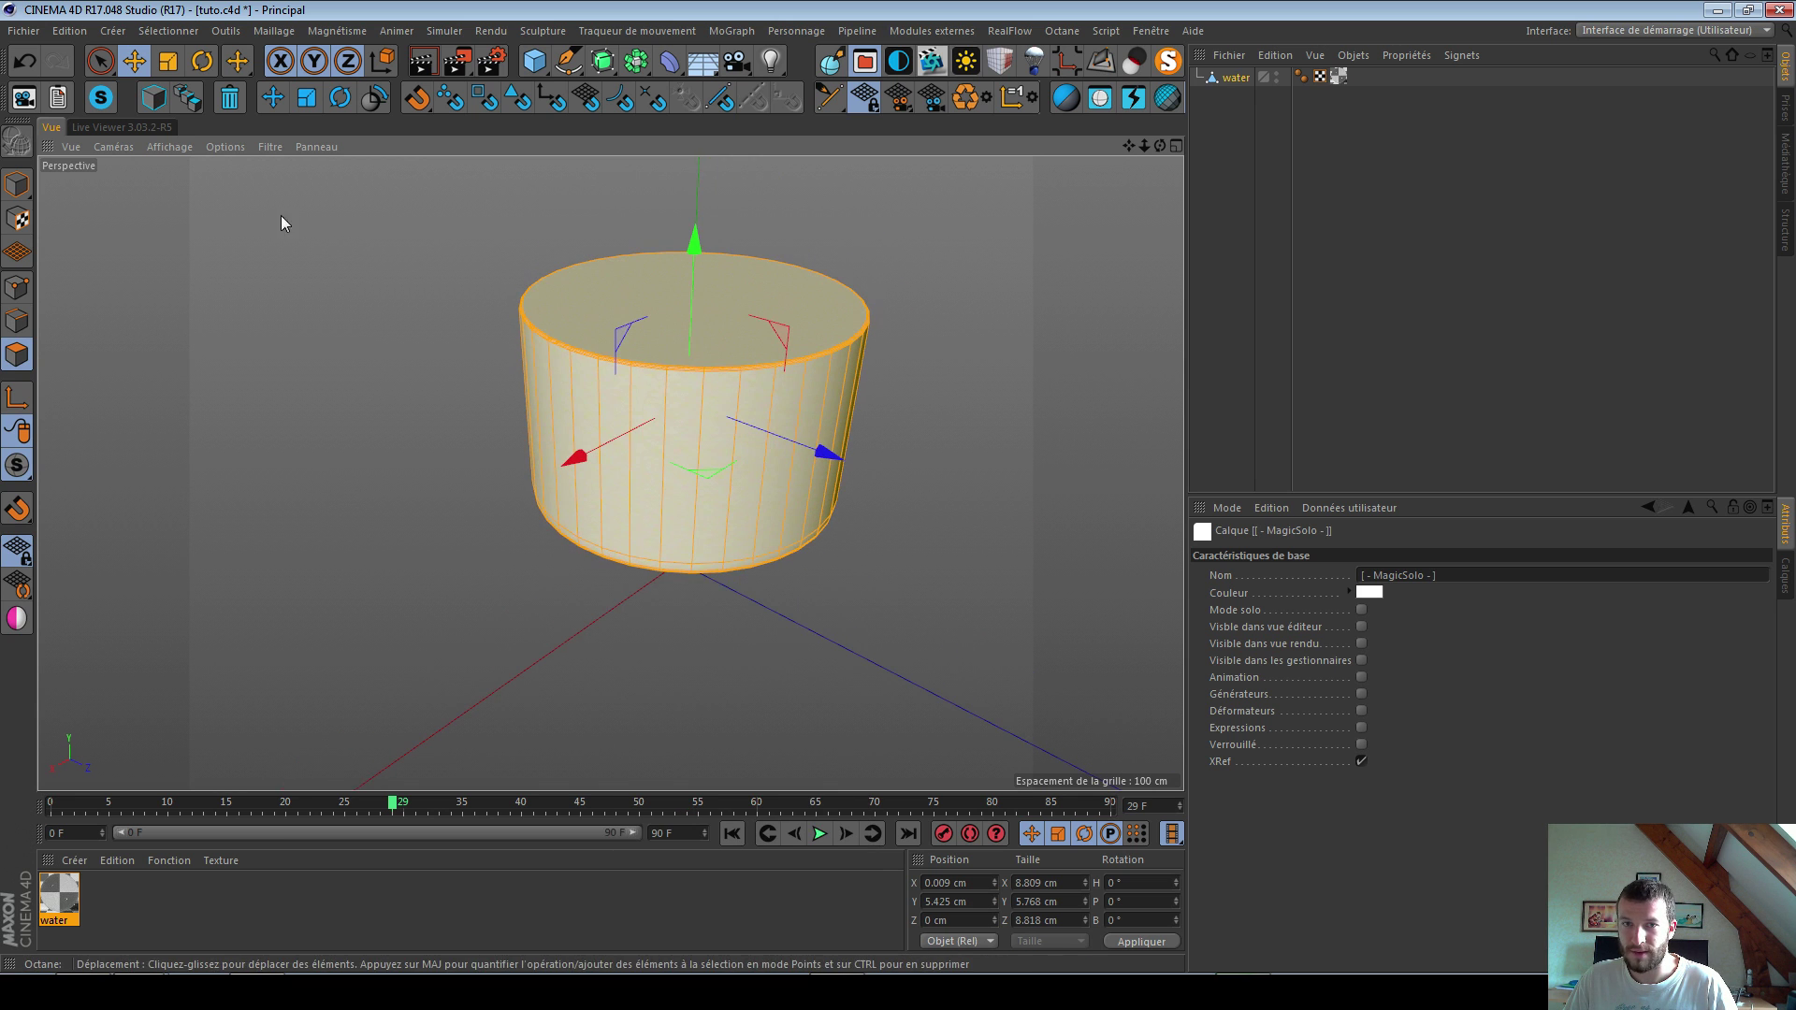
Step: Show all objects again and restart the full scene render in the Octane Live Viewer
{"action": "left_click", "coordinate": [1167, 61]}
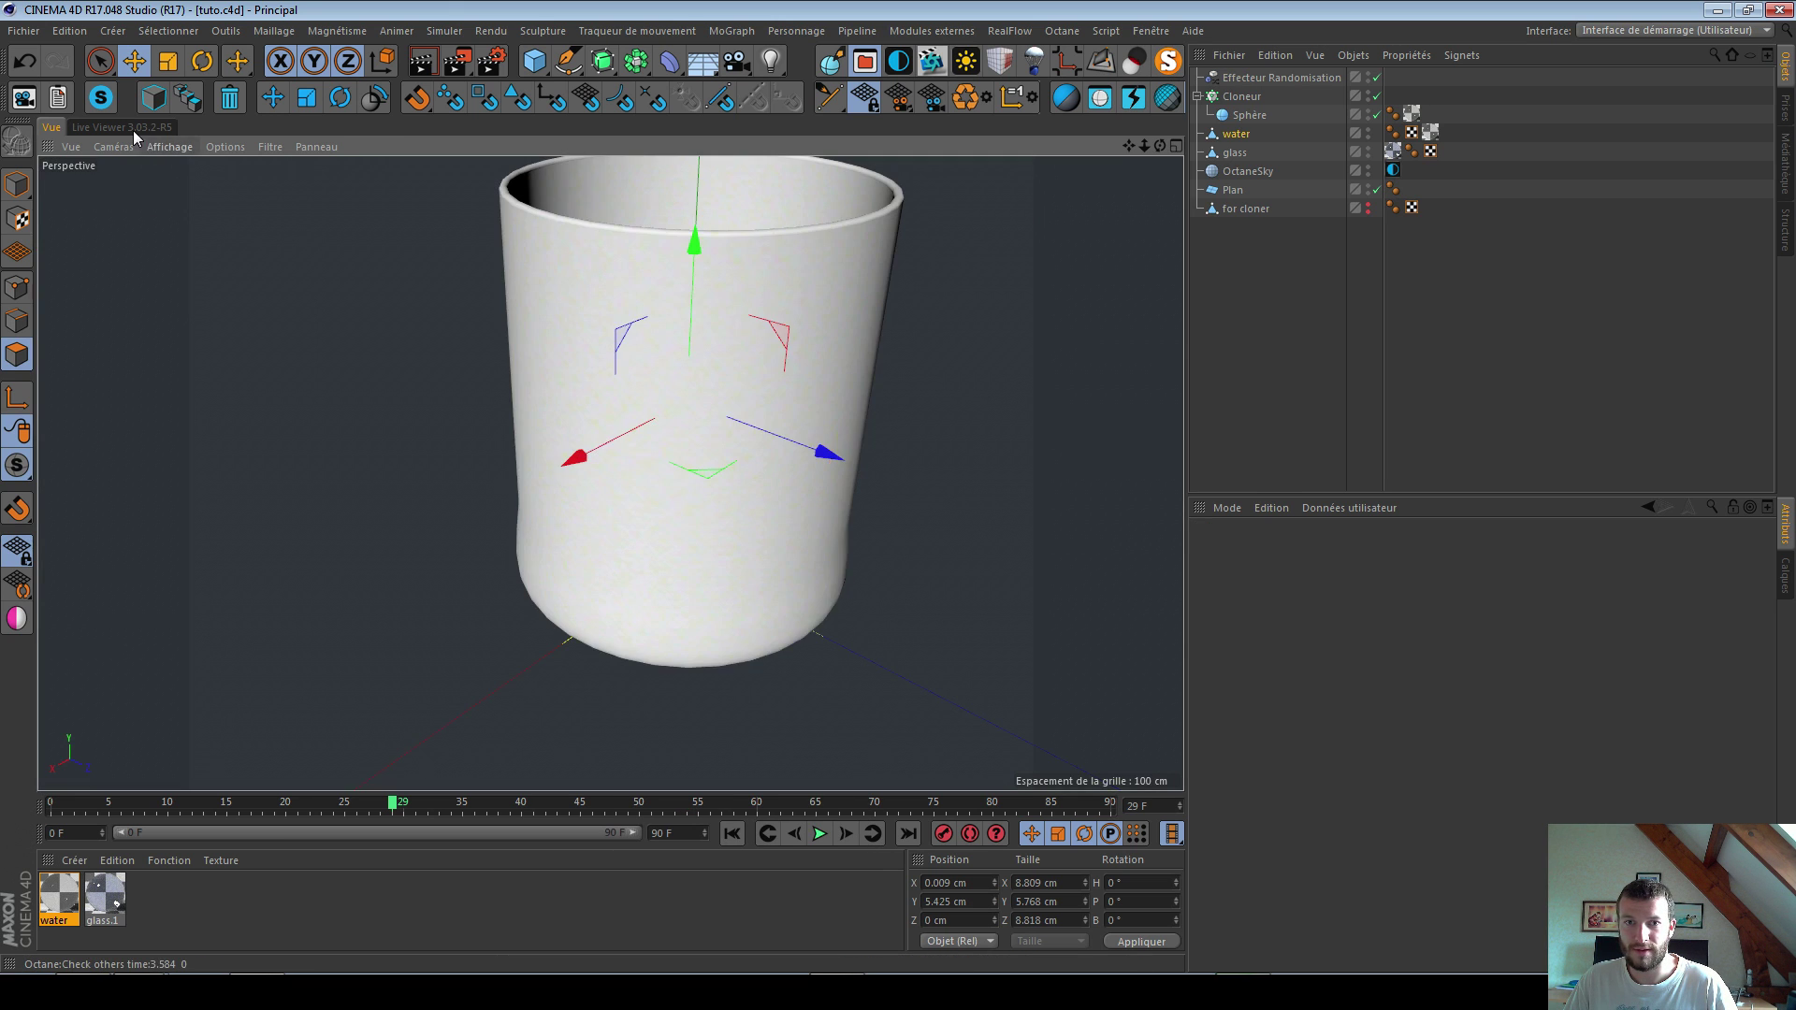
{"action": "left_click", "coordinate": [121, 127]}
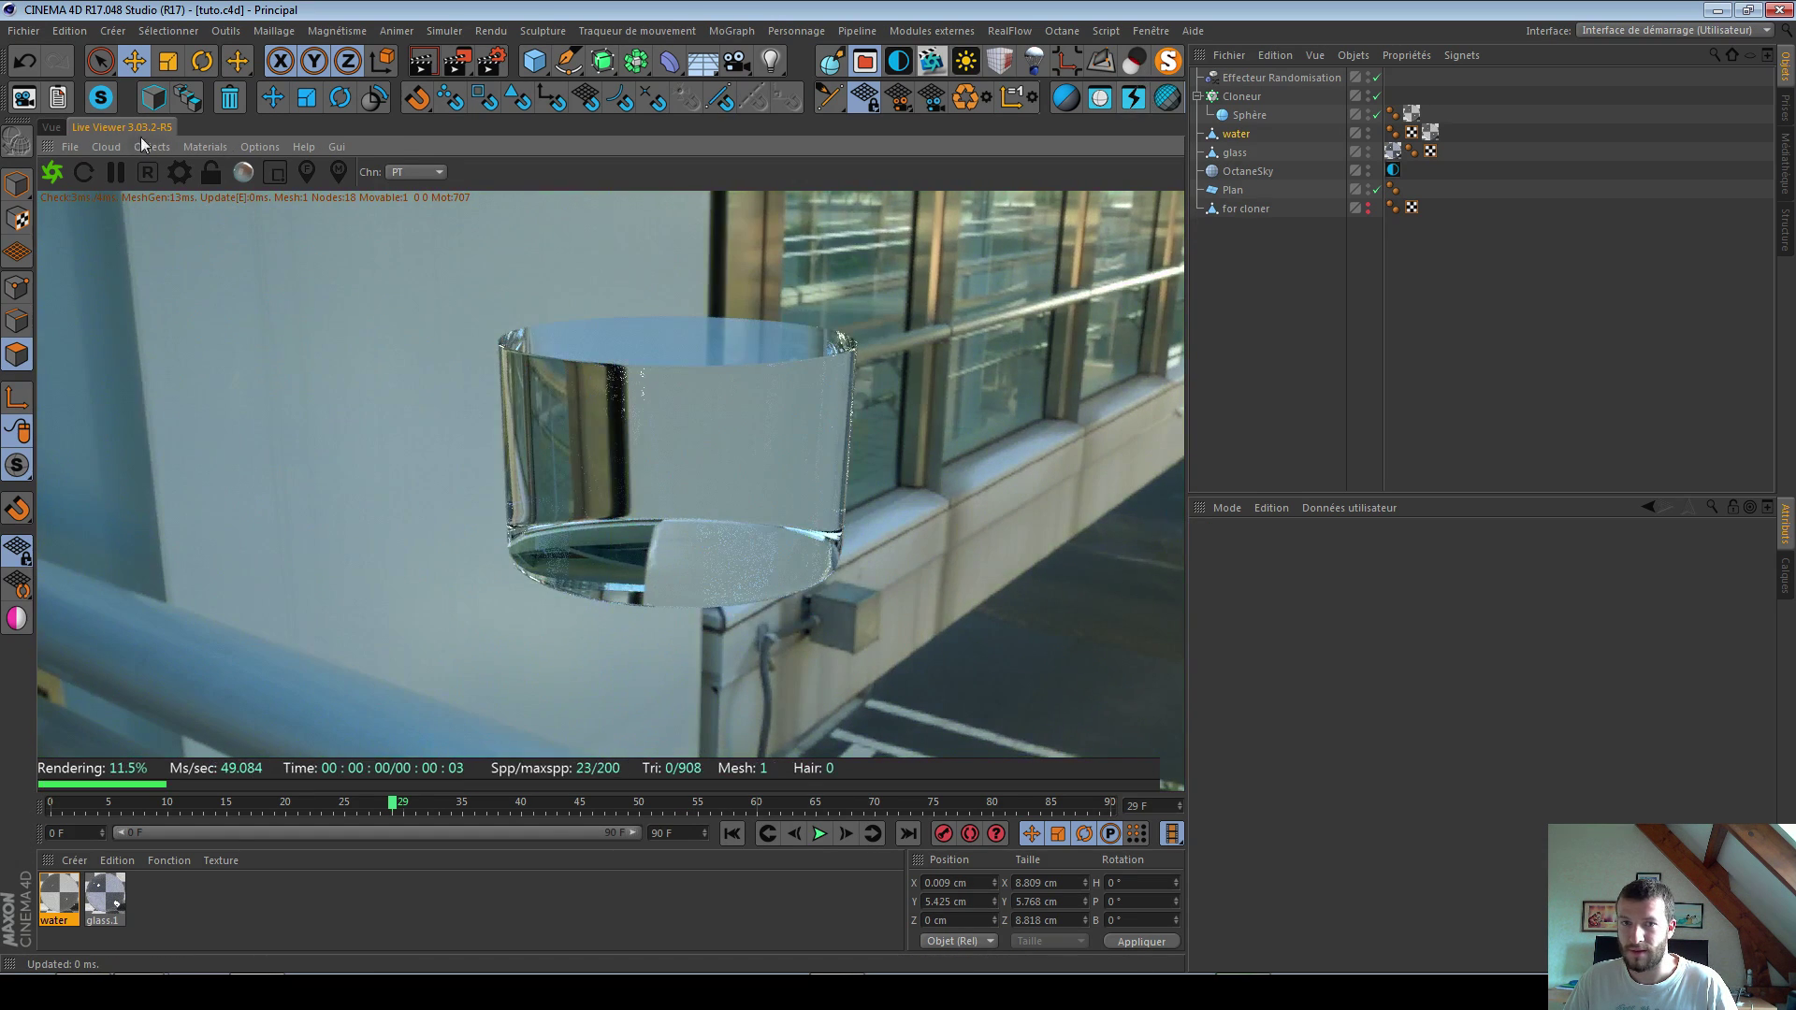
{"action": "left_click", "coordinate": [83, 172]}
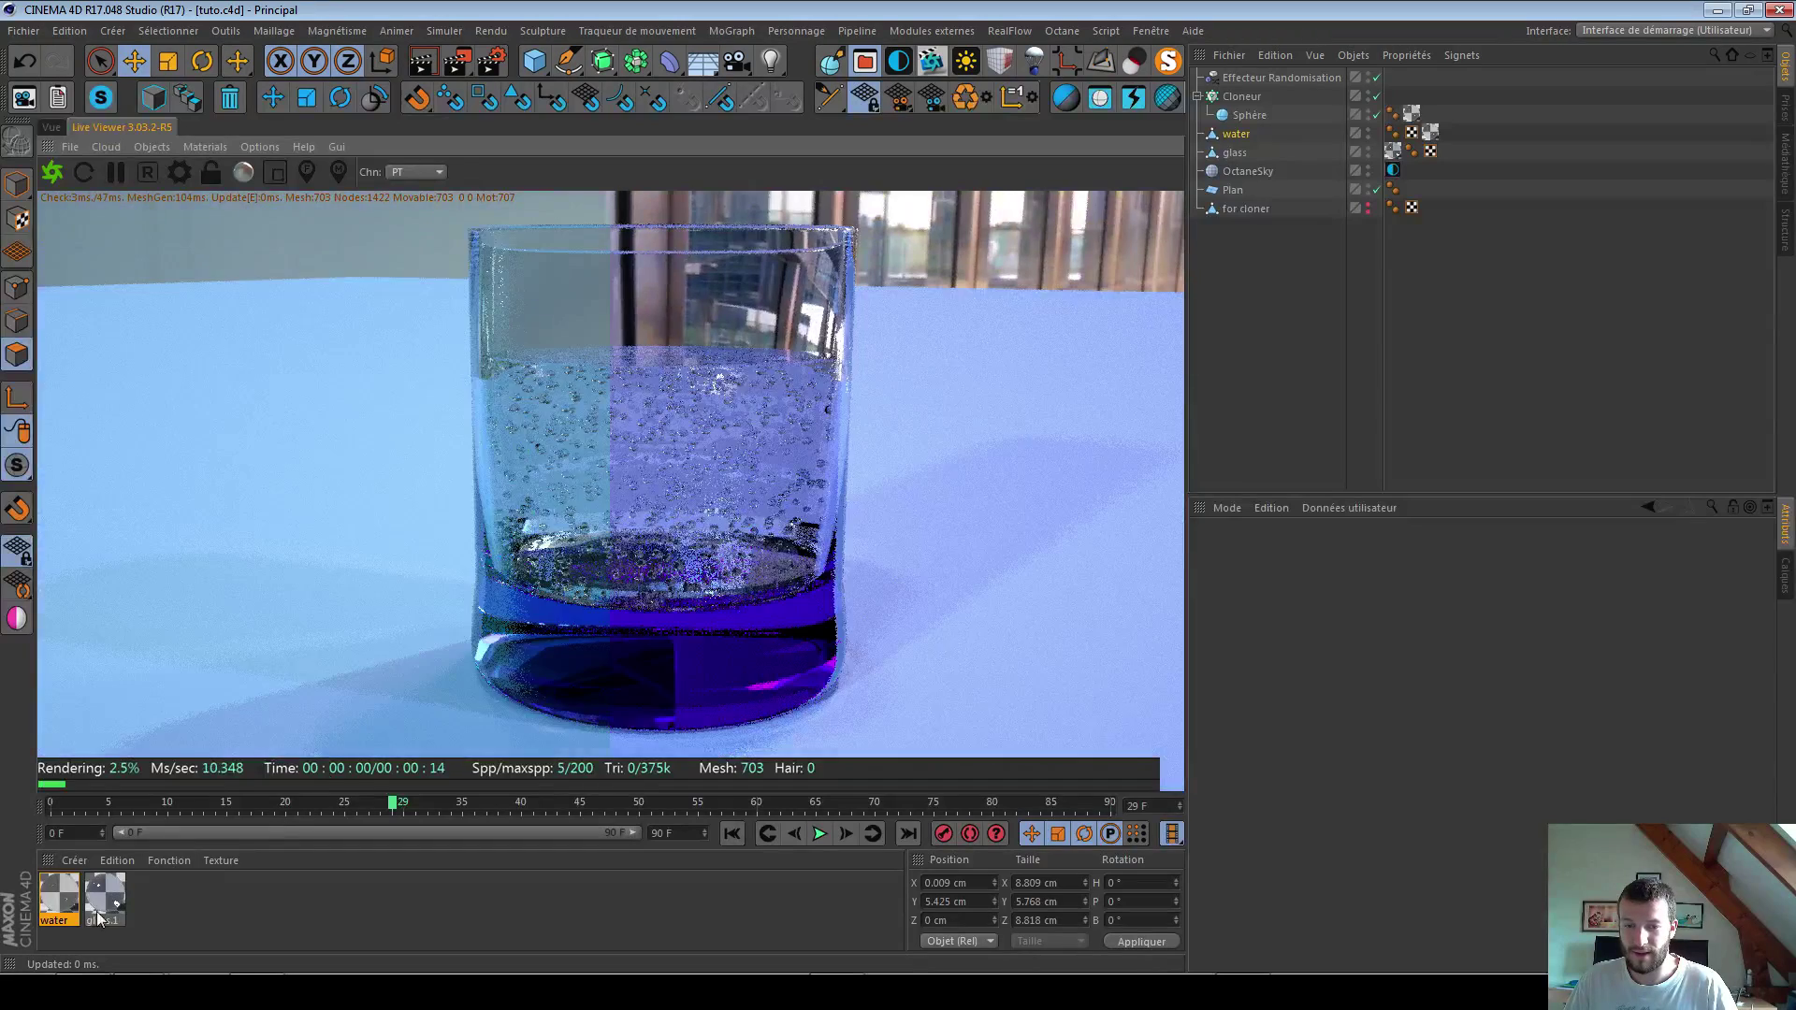
Step: Set the water material's Index to about 1.375 and check the glass in the render
{"action": "double_click", "coordinate": [59, 893]}
{"action": "left_click_drag", "start_coordinate": [468, 135], "coordinate": [1065, 228]}
{"action": "left_click", "coordinate": [1123, 300]}
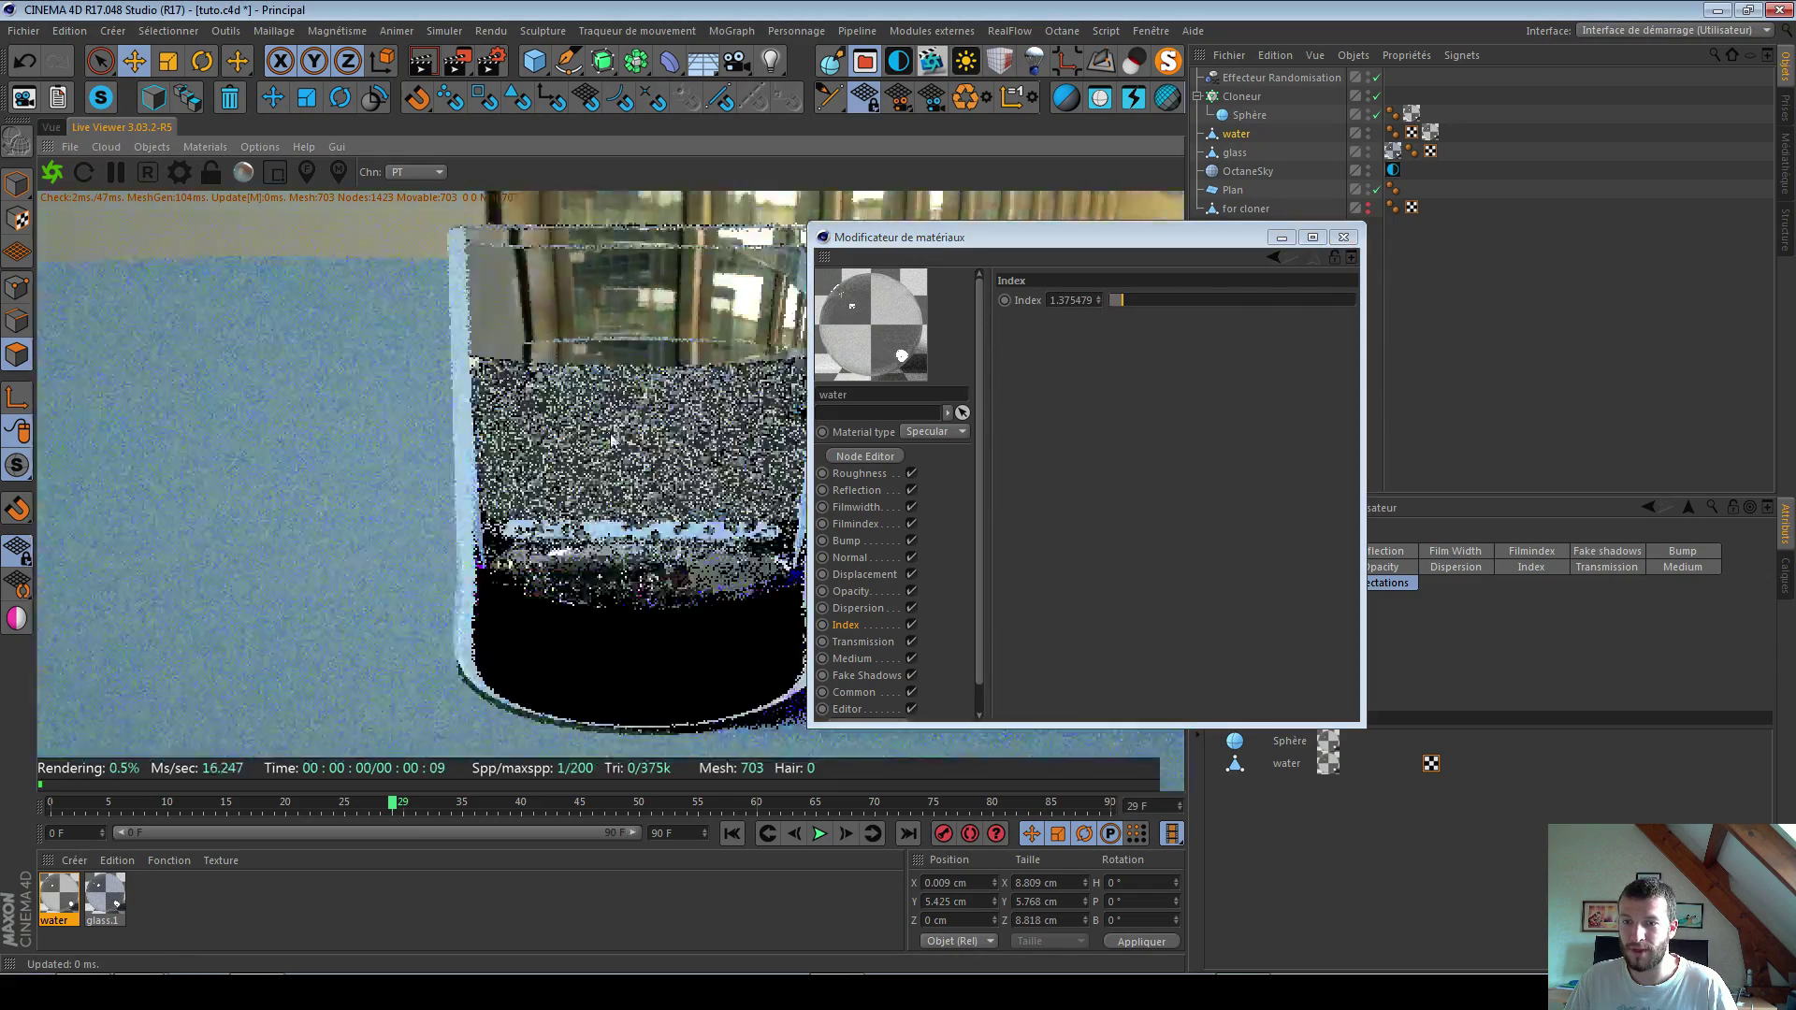
{"action": "left_click", "coordinate": [1343, 237]}
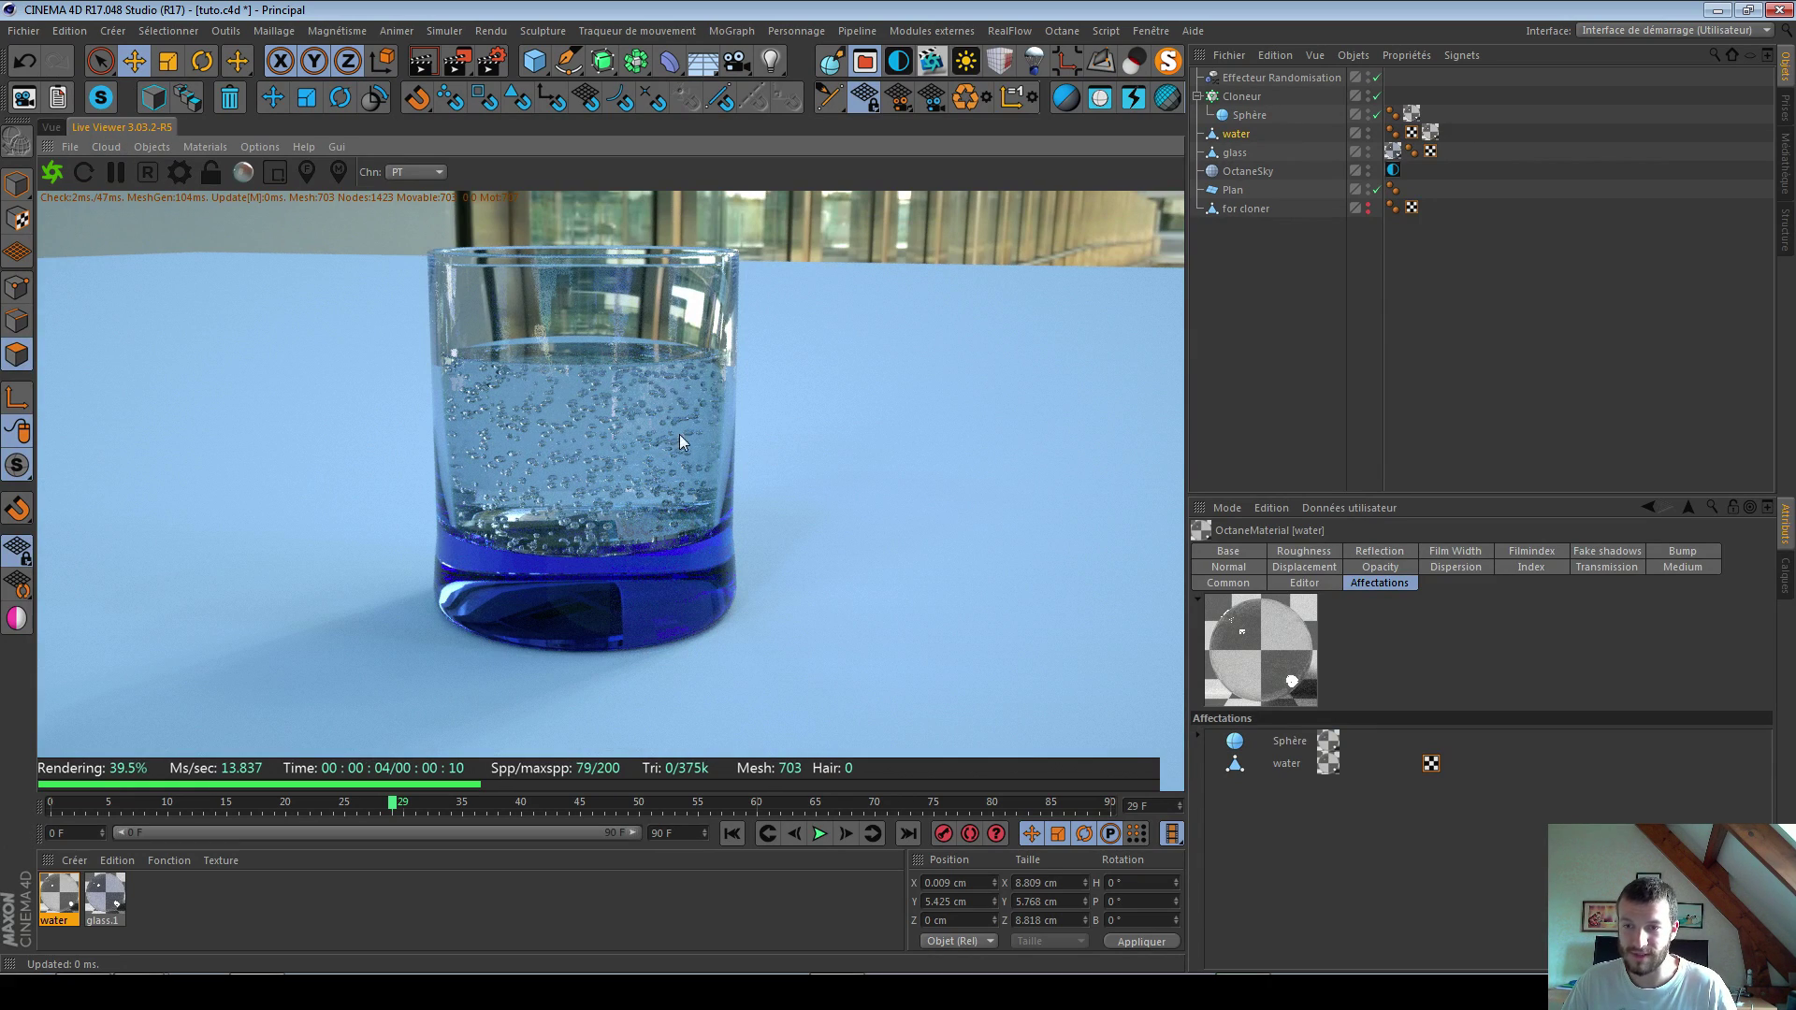
{"action": "left_click_drag", "start_coordinate": [613, 464], "coordinate": [289, 204]}
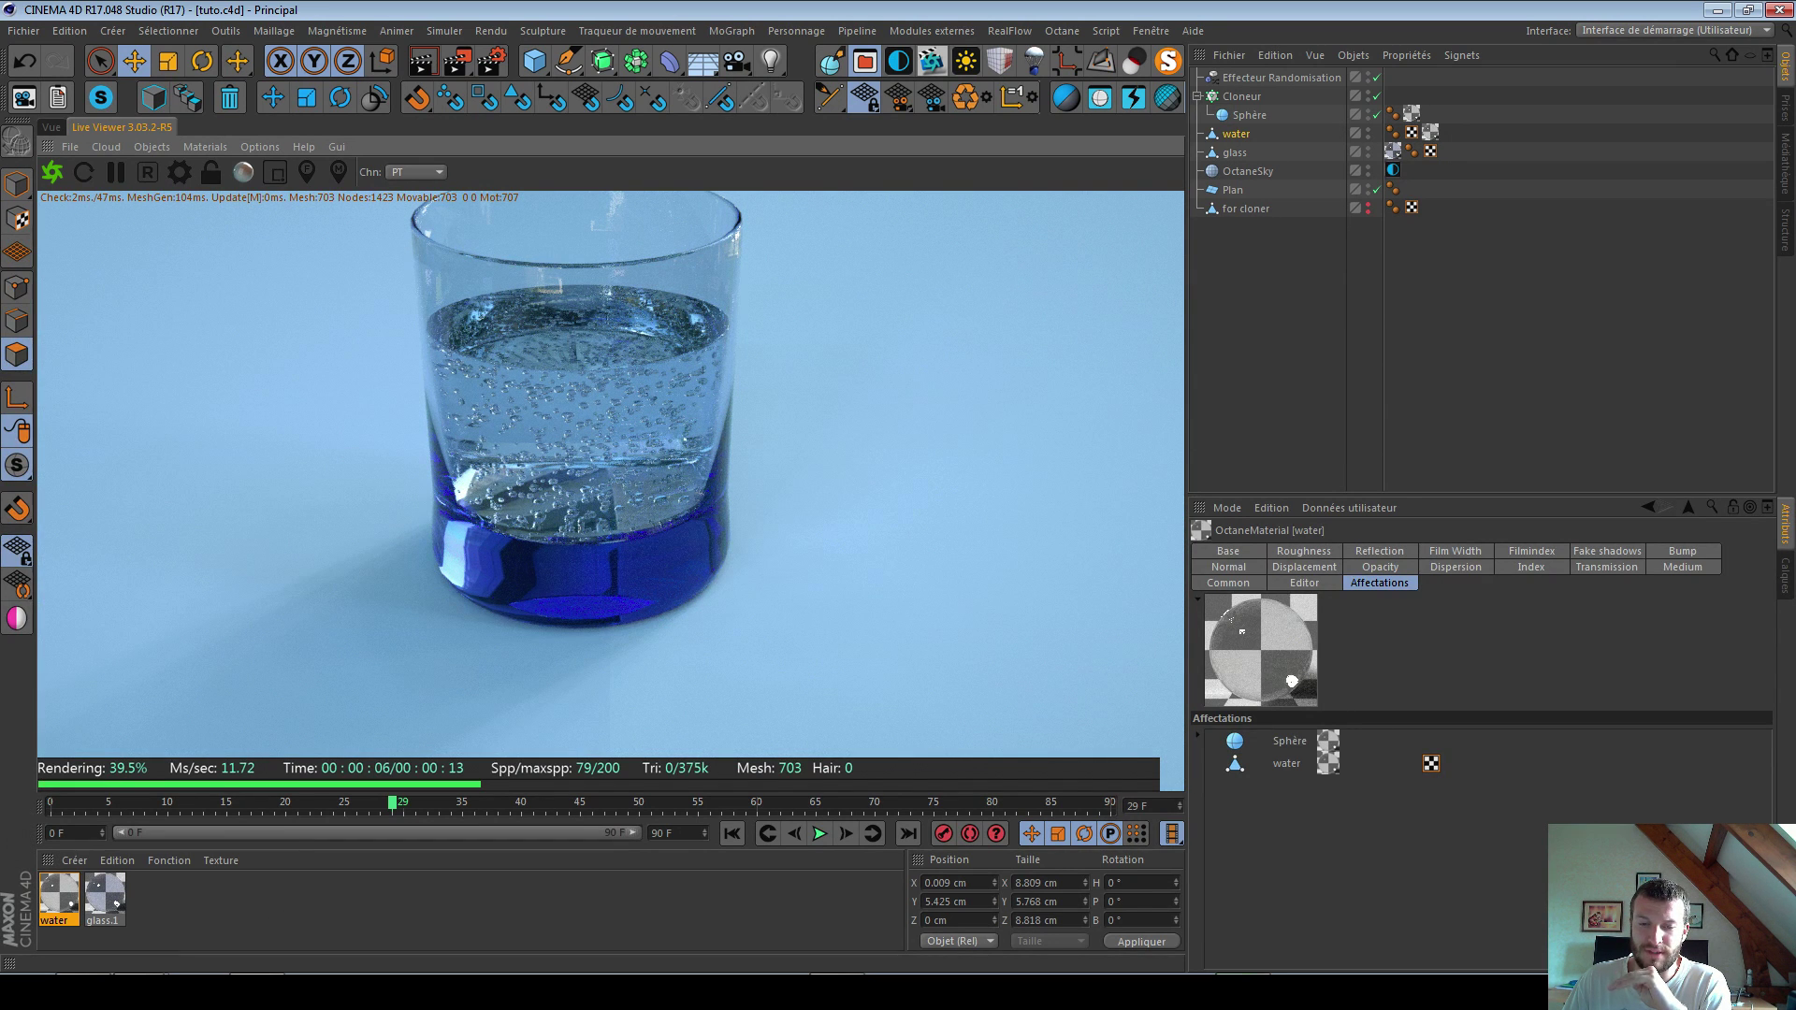
Step: Switch to Google Translate in the browser, look up the French word "plat" in English and return to Cinema 4D
{"action": "key", "text": "alt+Tab"}
{"action": "left_click", "coordinate": [273, 292]}
{"action": "key", "text": "ctrl+a"}
{"action": "type", "text": "pl"}
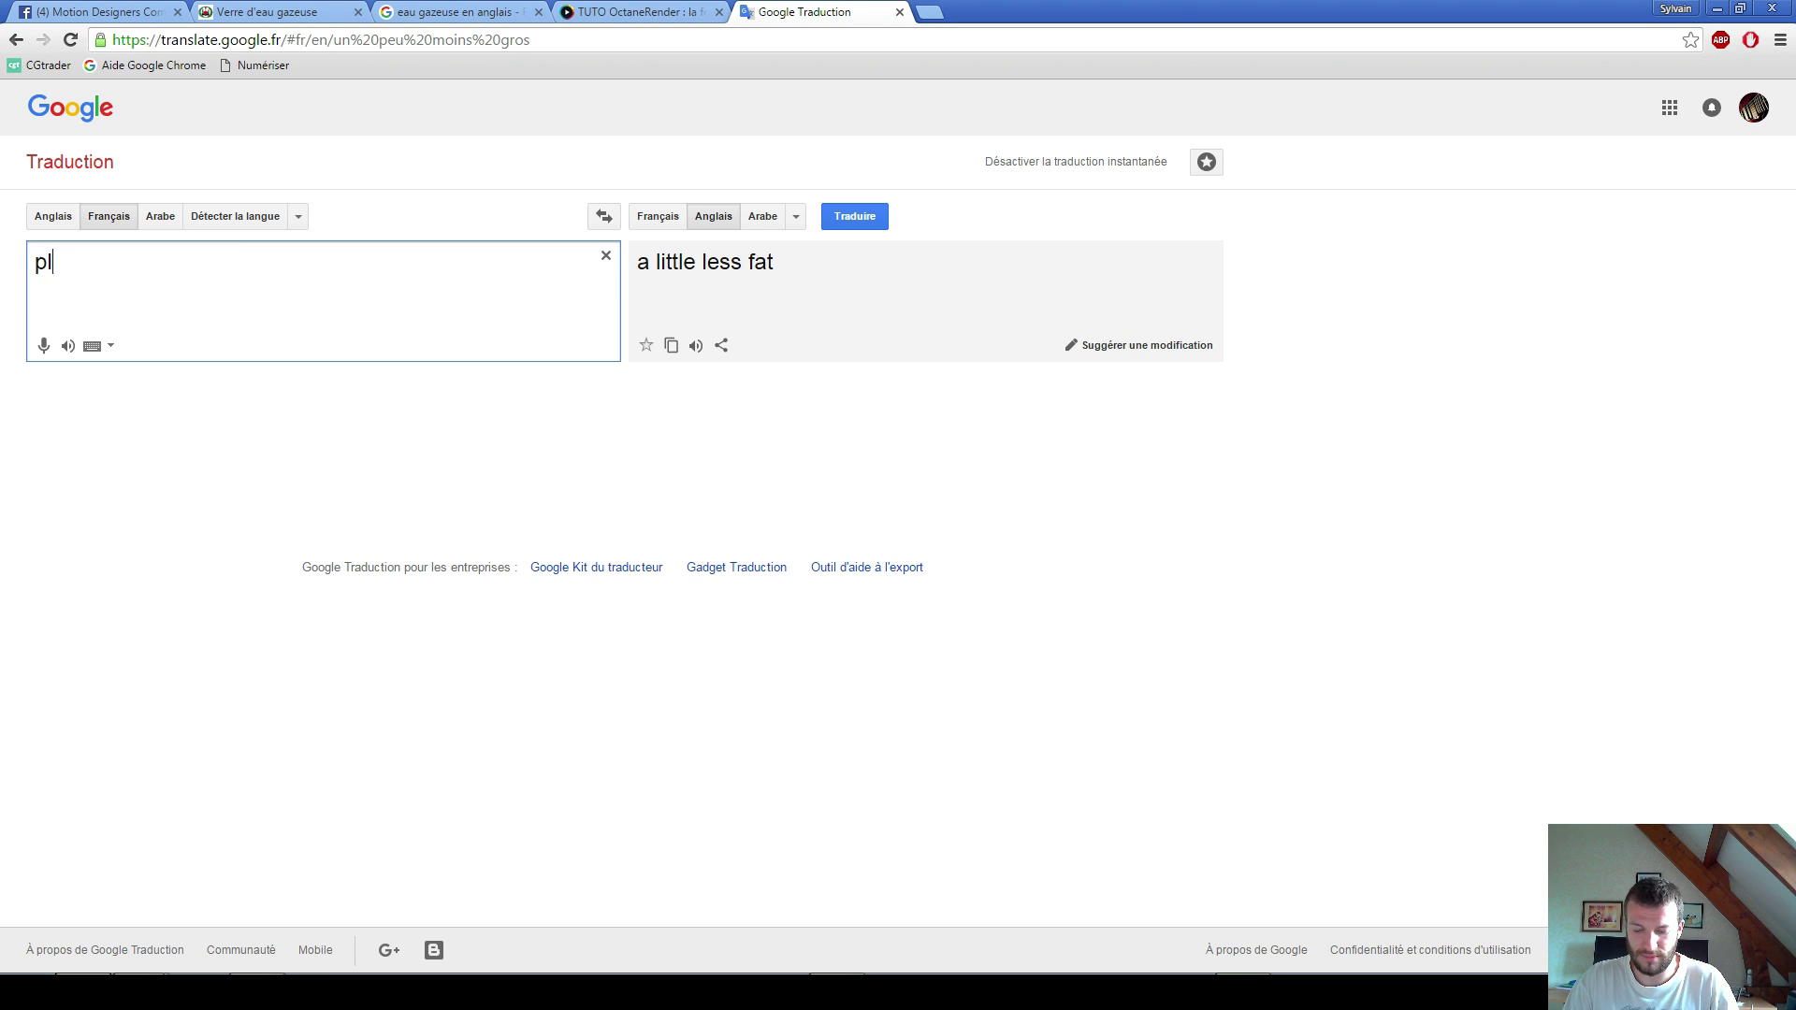
{"action": "type", "text": "at"}
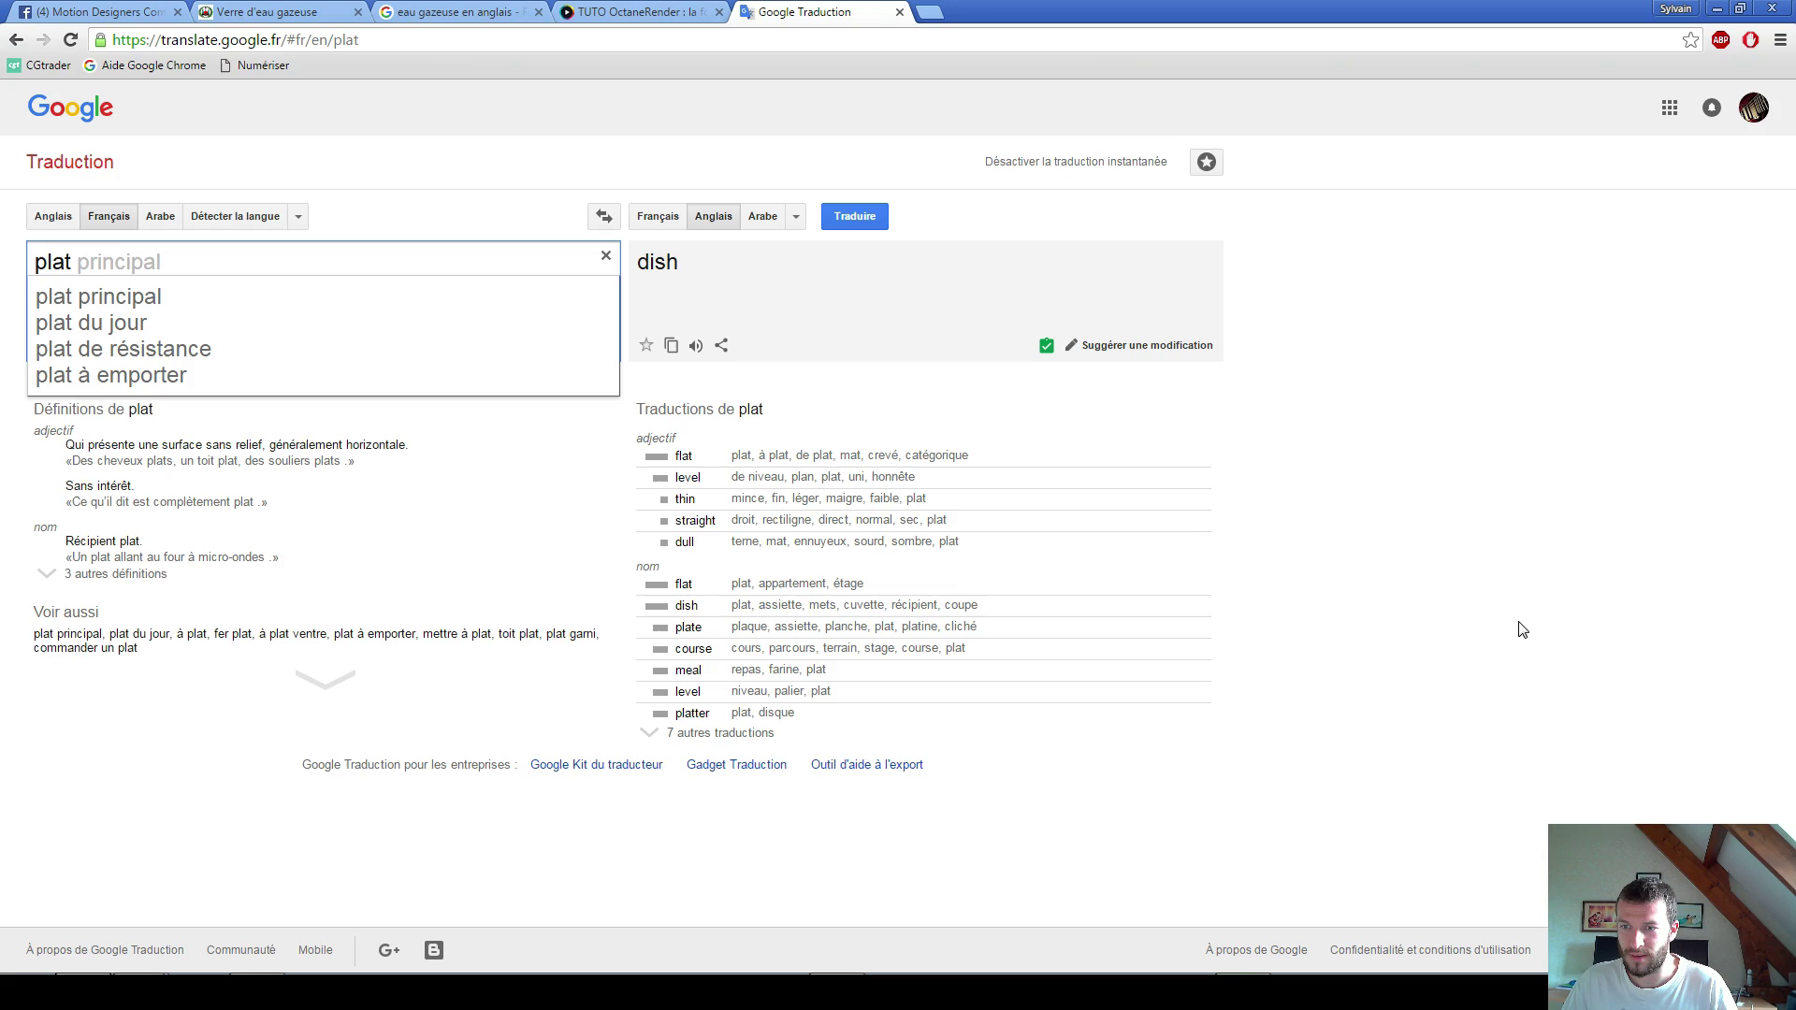
{"action": "left_click", "coordinate": [1549, 595]}
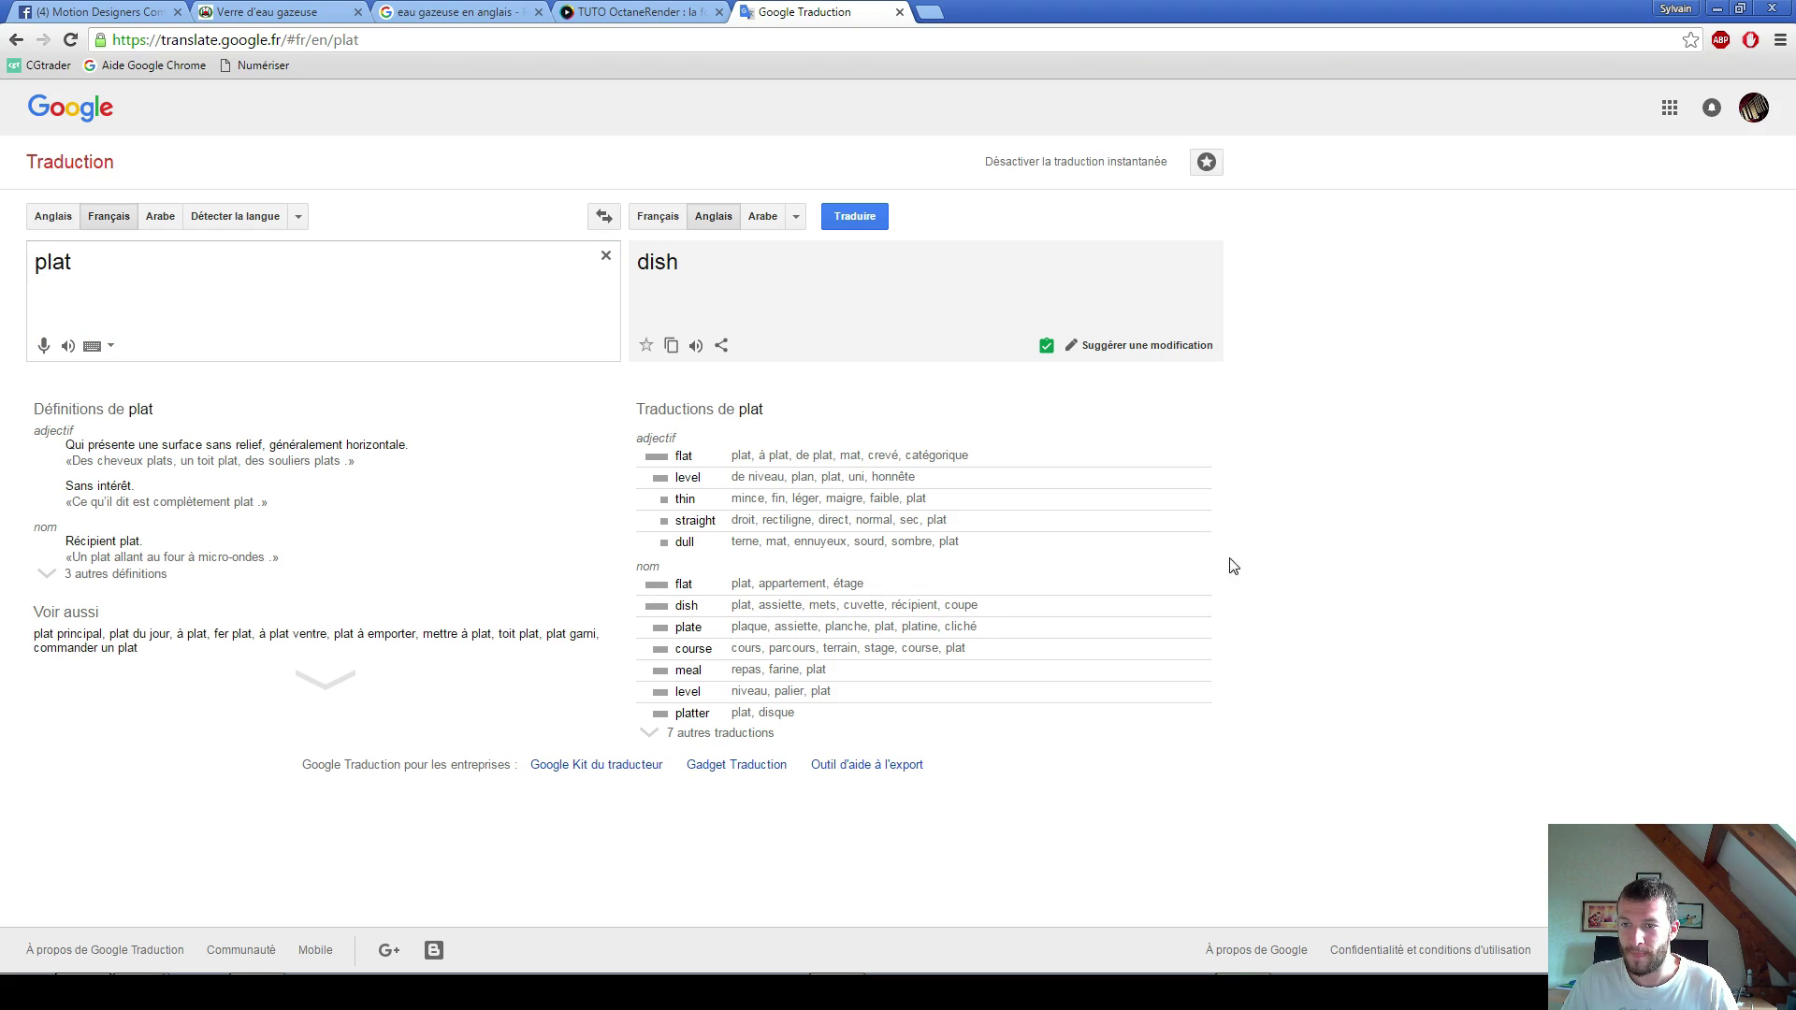
{"action": "key", "text": "alt+Tab"}
Step: Duplicate the water material and rename the original material "buble"
{"action": "left_click_drag", "start_coordinate": [675, 470], "coordinate": [578, 371]}
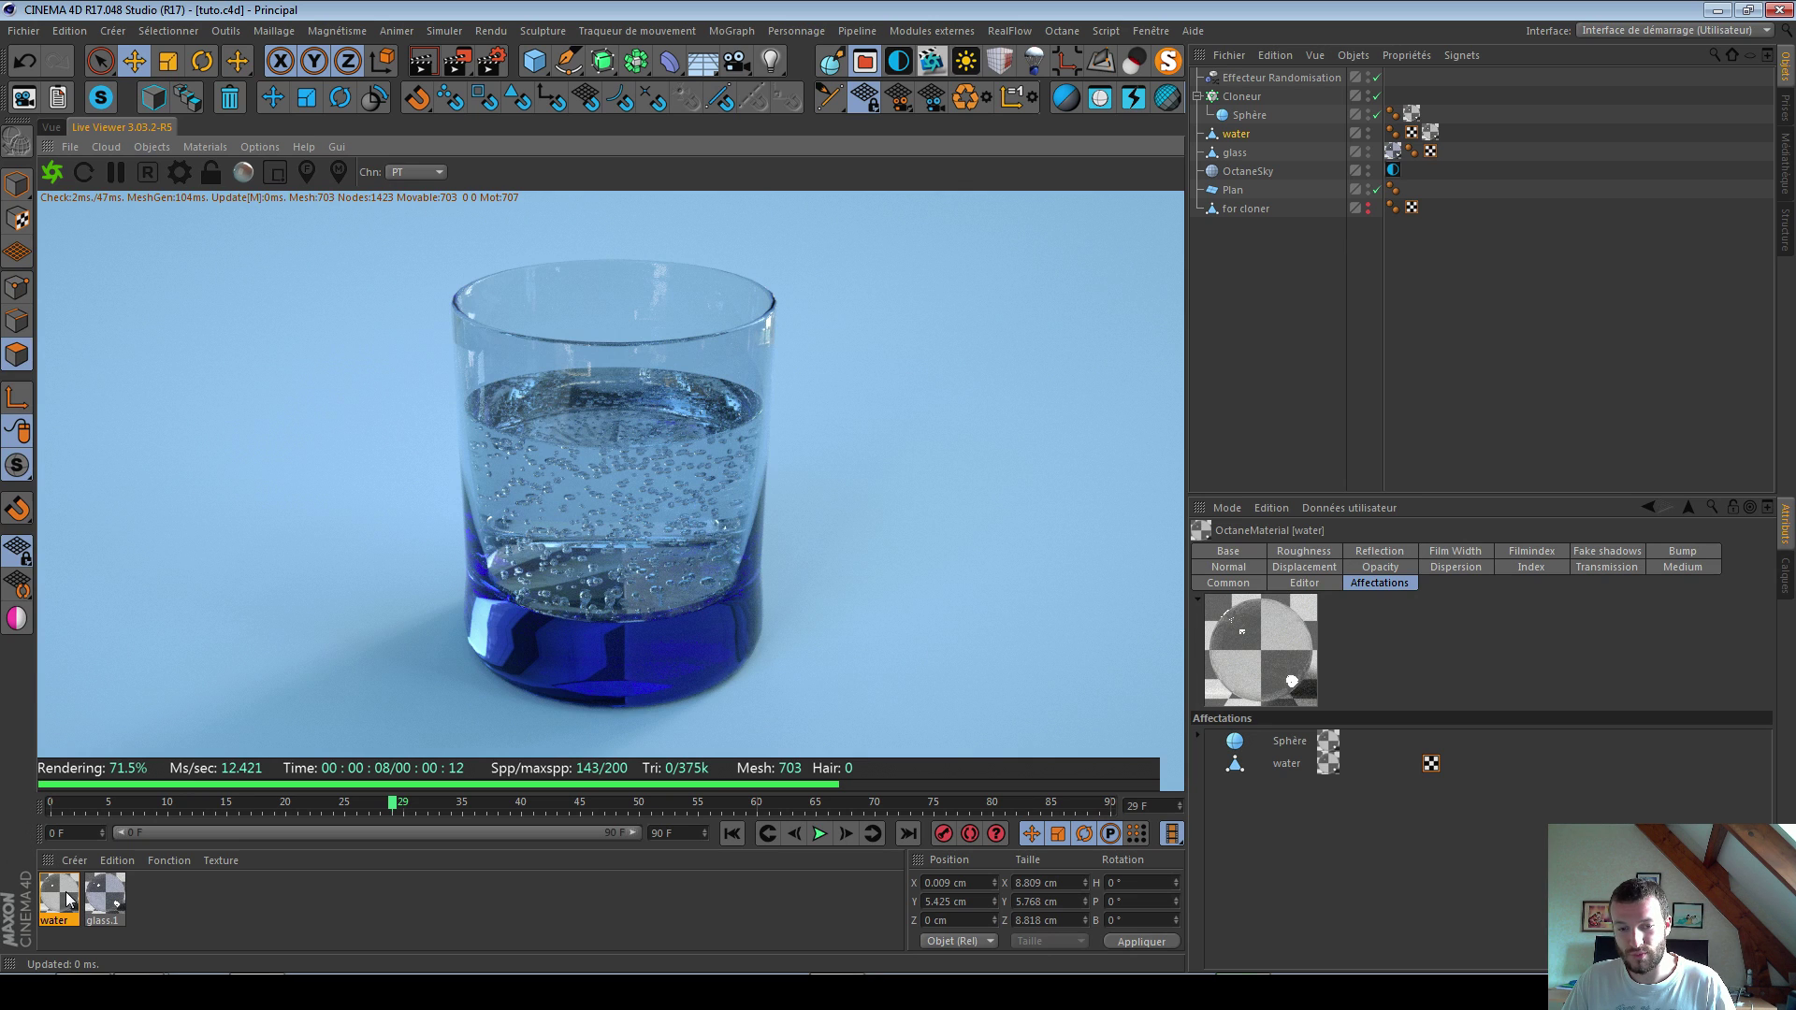
{"action": "key", "text": "ctrl+c"}
{"action": "key", "text": "ctrl+v"}
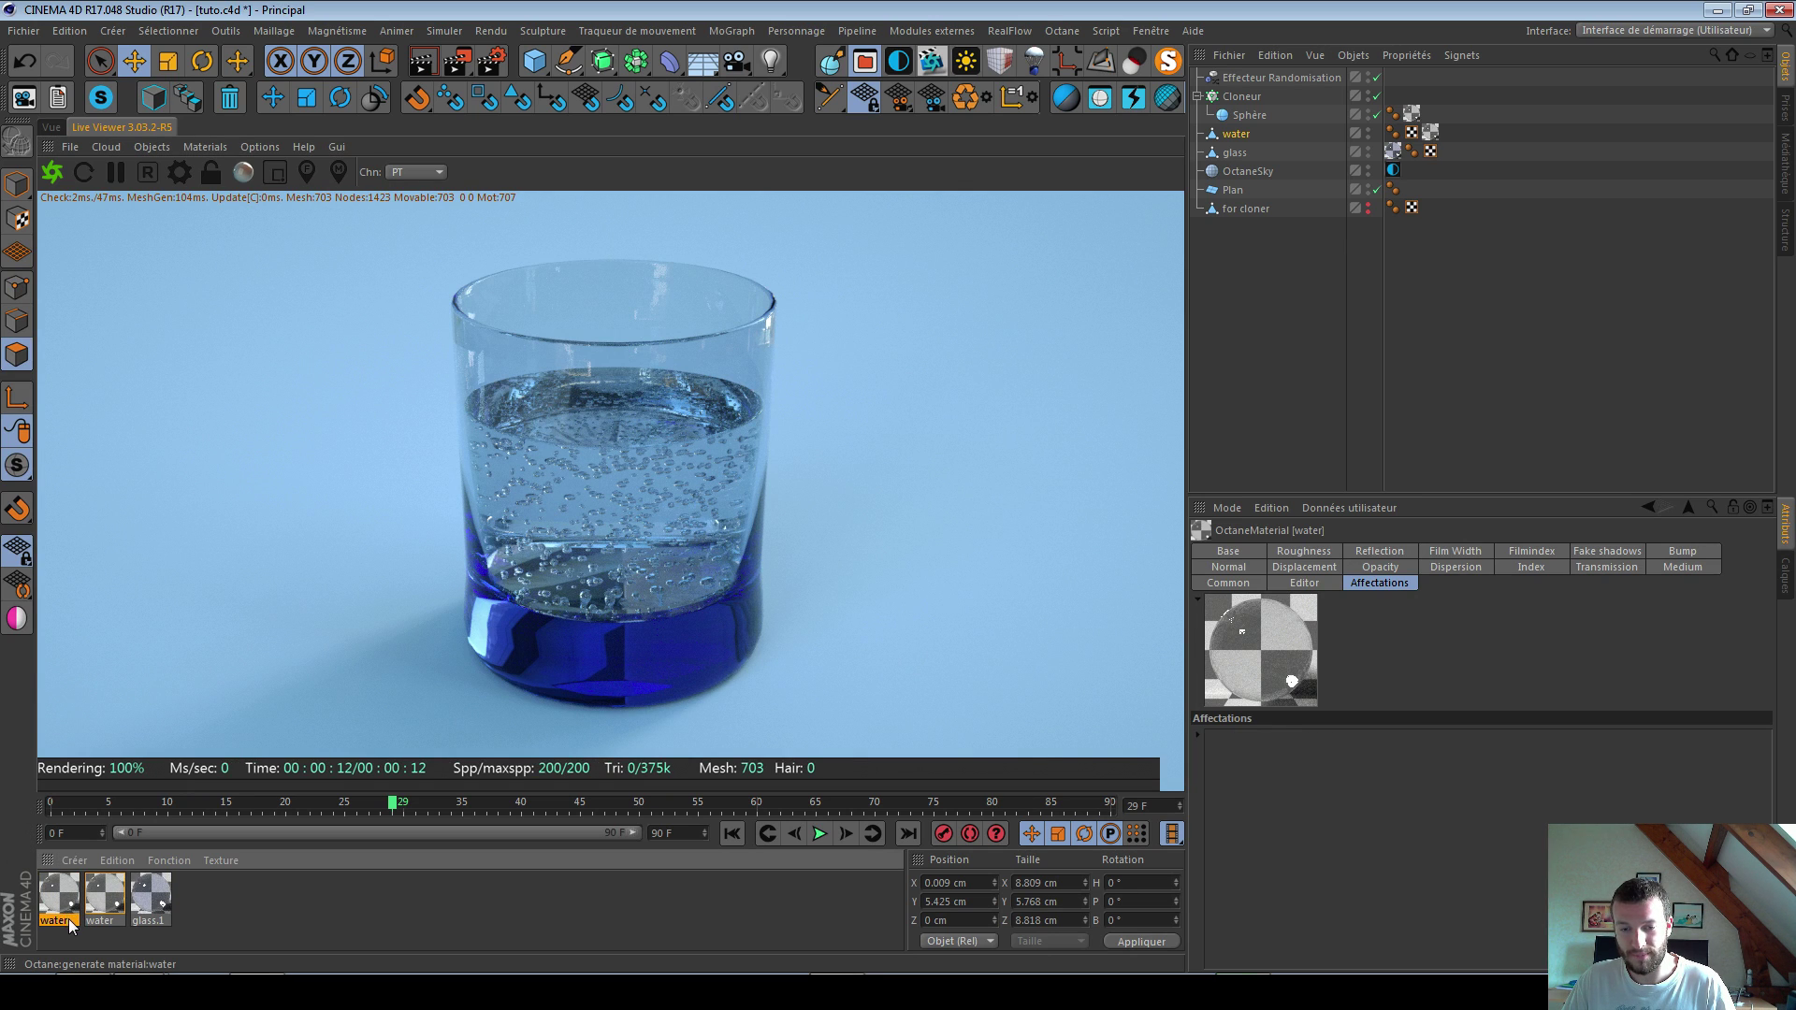
{"action": "left_click", "coordinate": [103, 922]}
{"action": "double_click", "coordinate": [109, 921]}
{"action": "type", "text": "buble"}
{"action": "key", "text": "Return"}
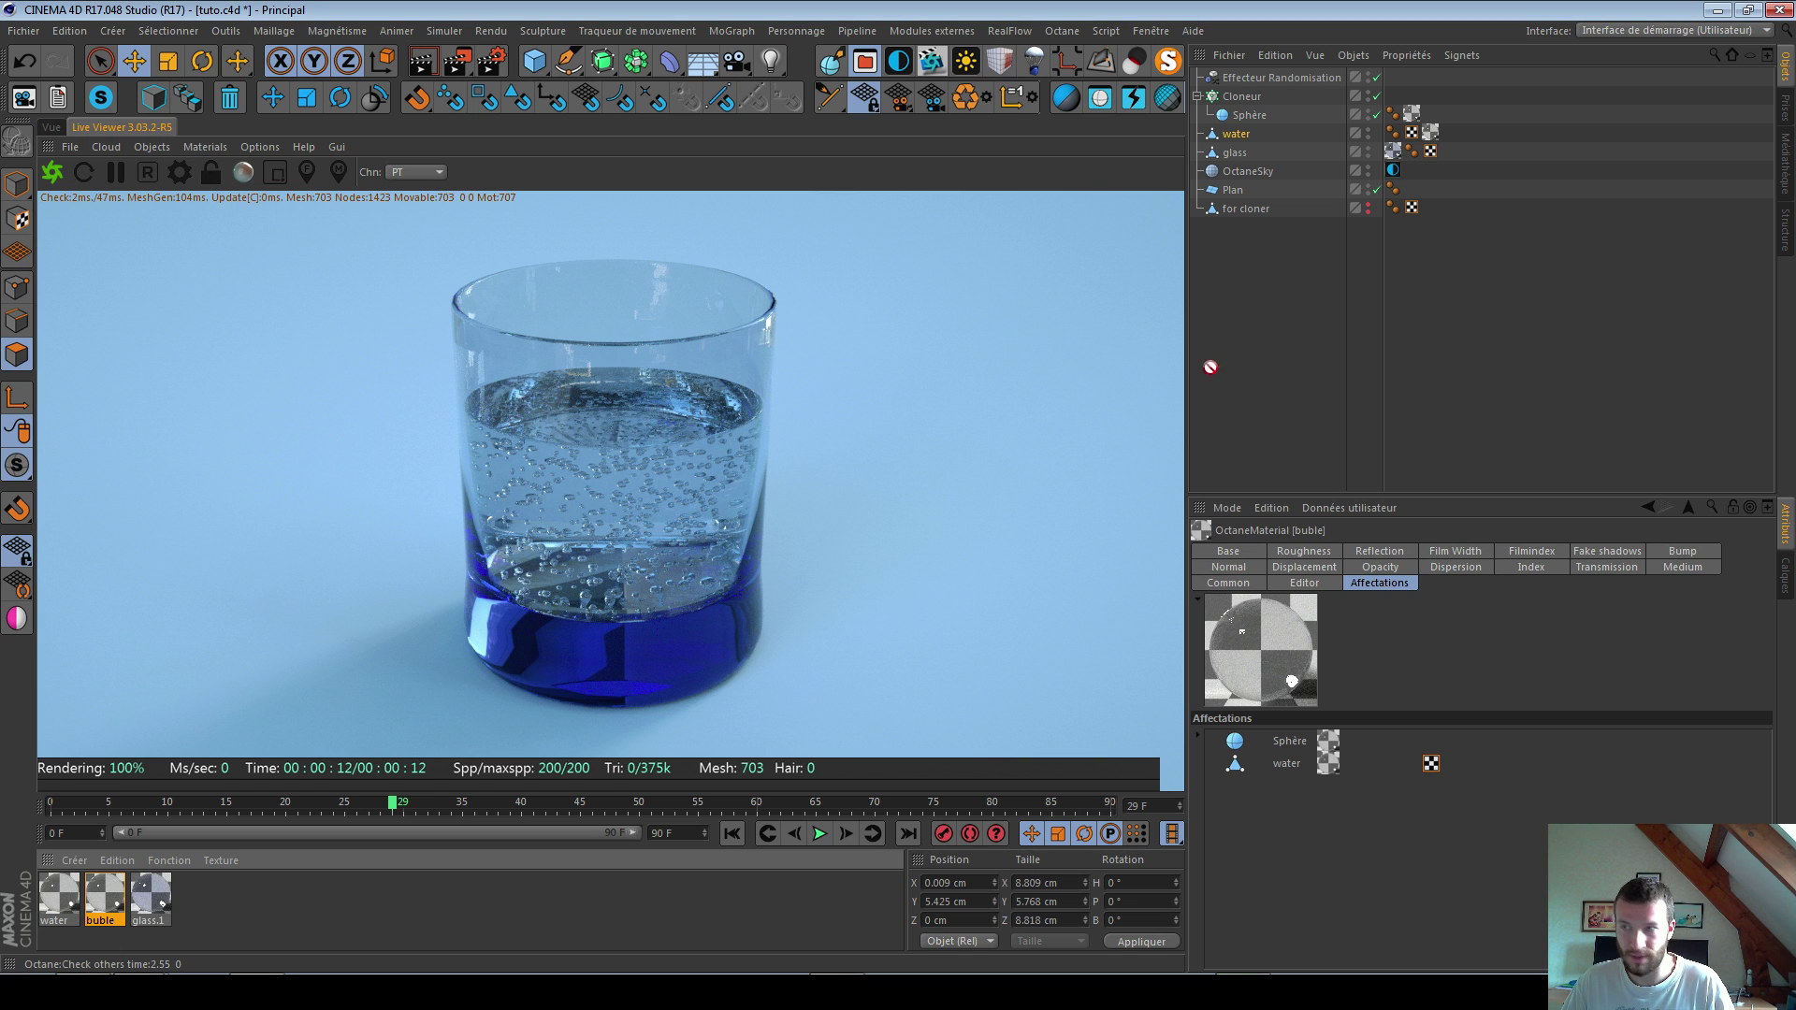
Step: Assign the duplicated water material to the water object, leaving buble on the sphere only
{"action": "left_click_drag", "start_coordinate": [1438, 139], "coordinate": [1432, 132]}
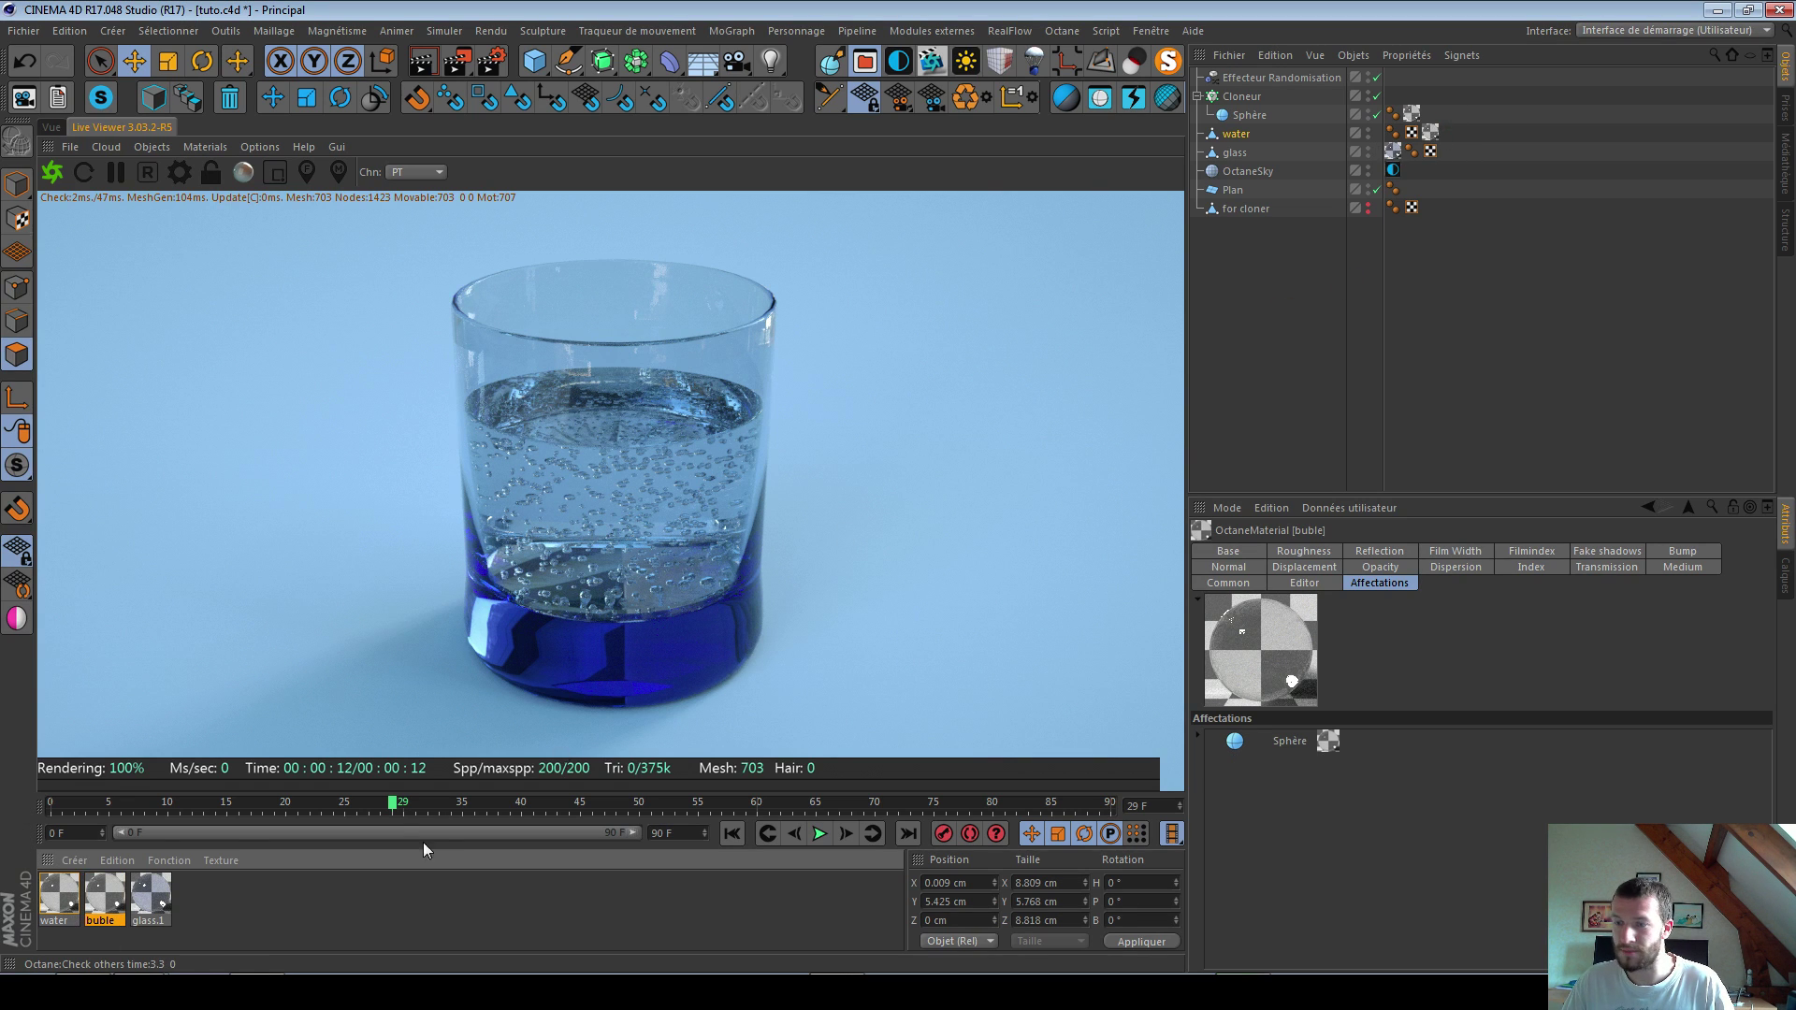
Step: Load a noise (Bruit) shader into the water material's Bump channel and set its global scale to 70%
{"action": "left_click", "coordinate": [60, 900]}
{"action": "double_click", "coordinate": [63, 900]}
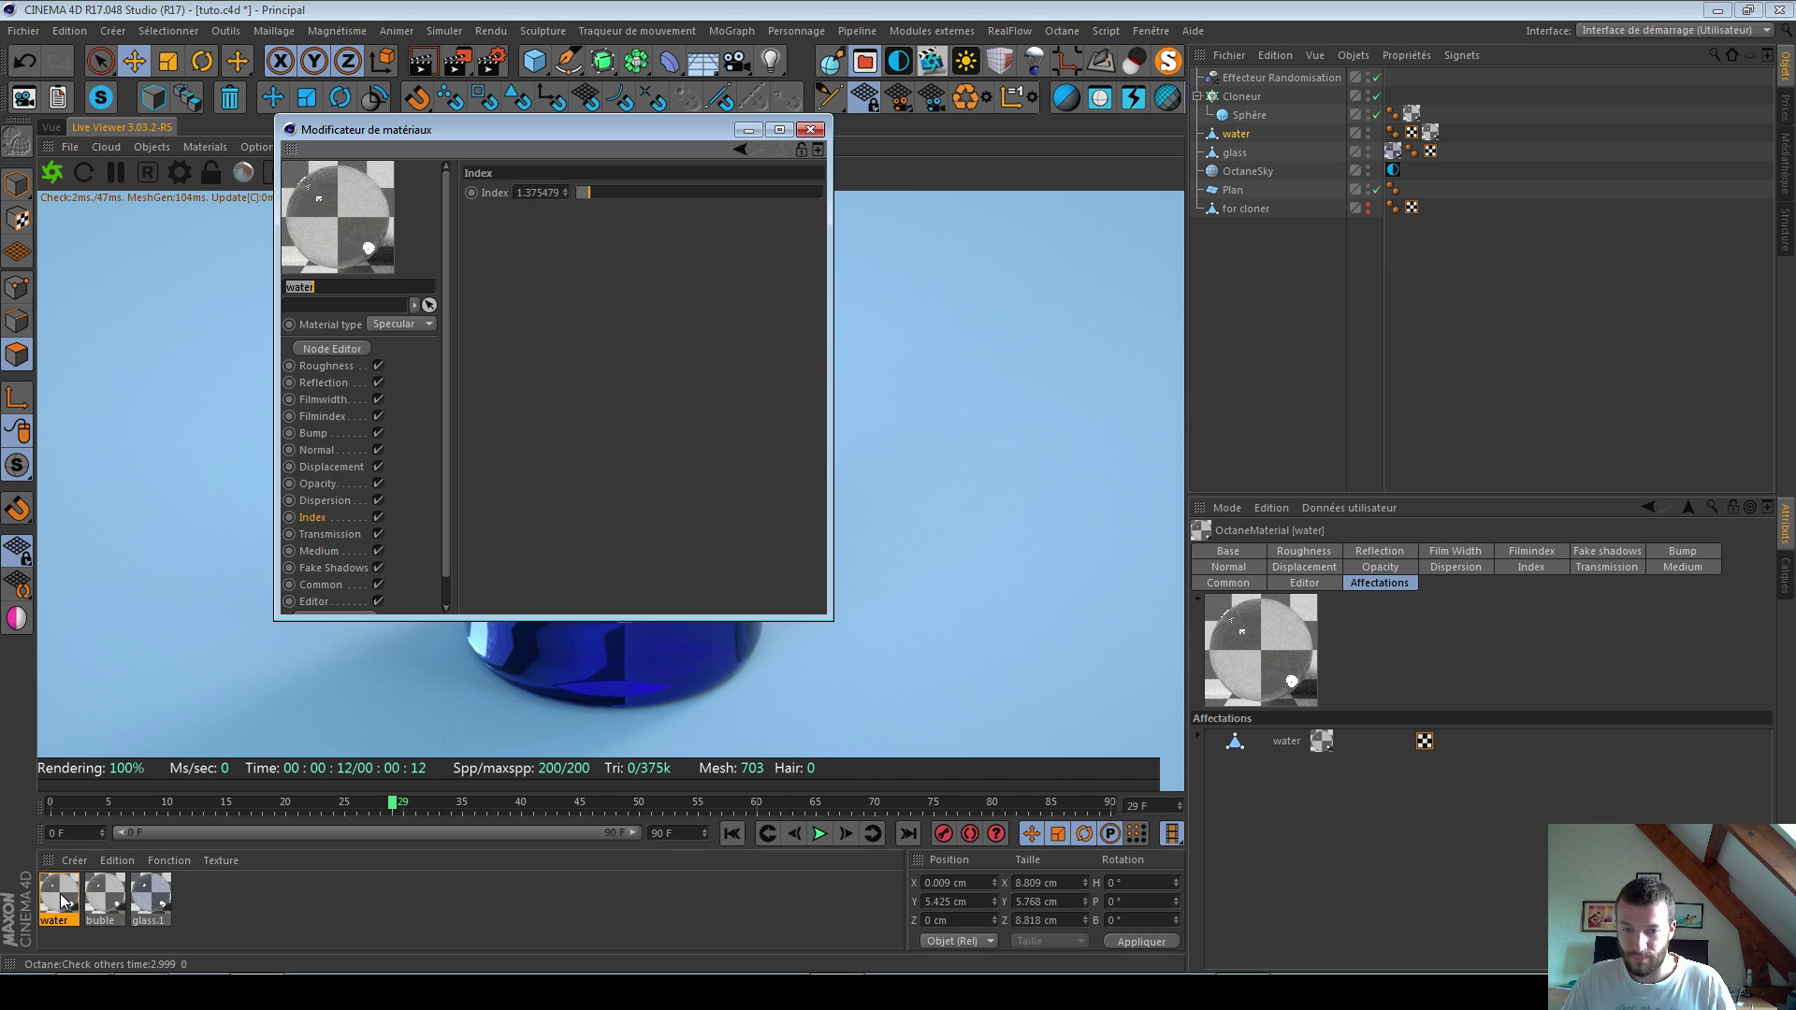
{"action": "left_click_drag", "start_coordinate": [679, 131], "coordinate": [1401, 271]}
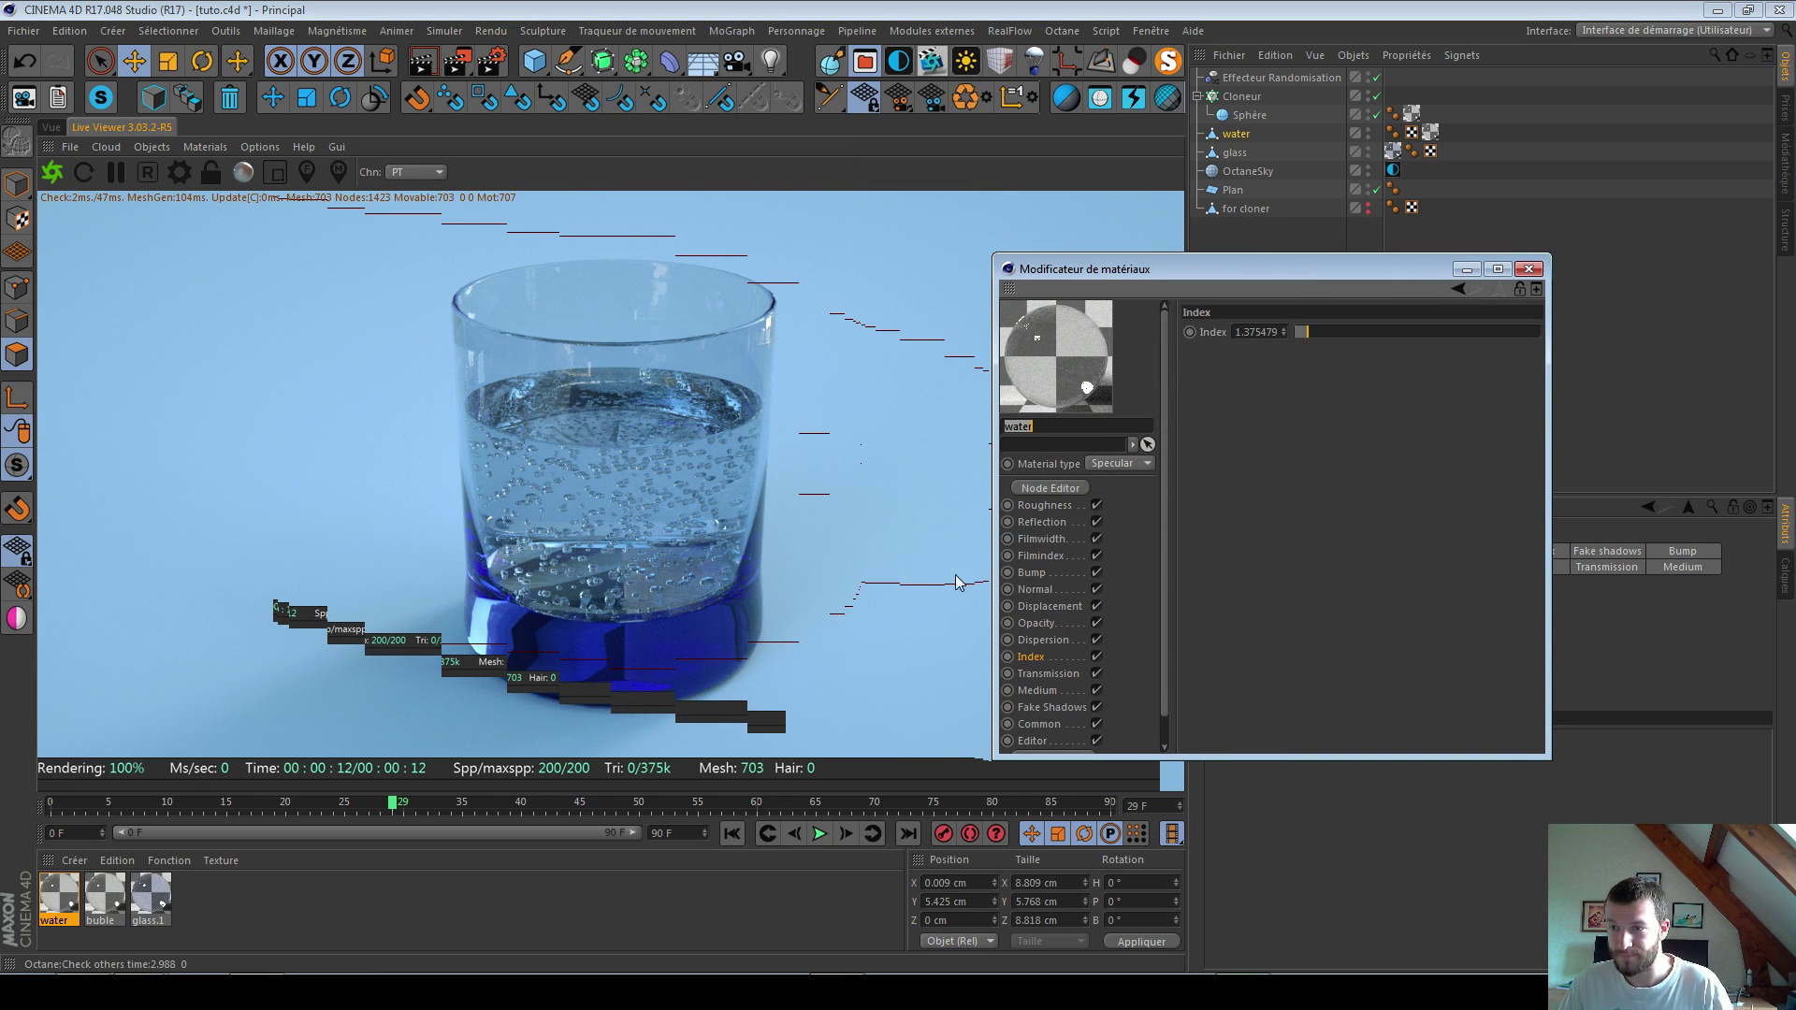
{"action": "left_click", "coordinate": [1032, 573]}
{"action": "left_click", "coordinate": [1248, 418]}
{"action": "left_click", "coordinate": [1285, 598]}
{"action": "left_click", "coordinate": [1271, 458]}
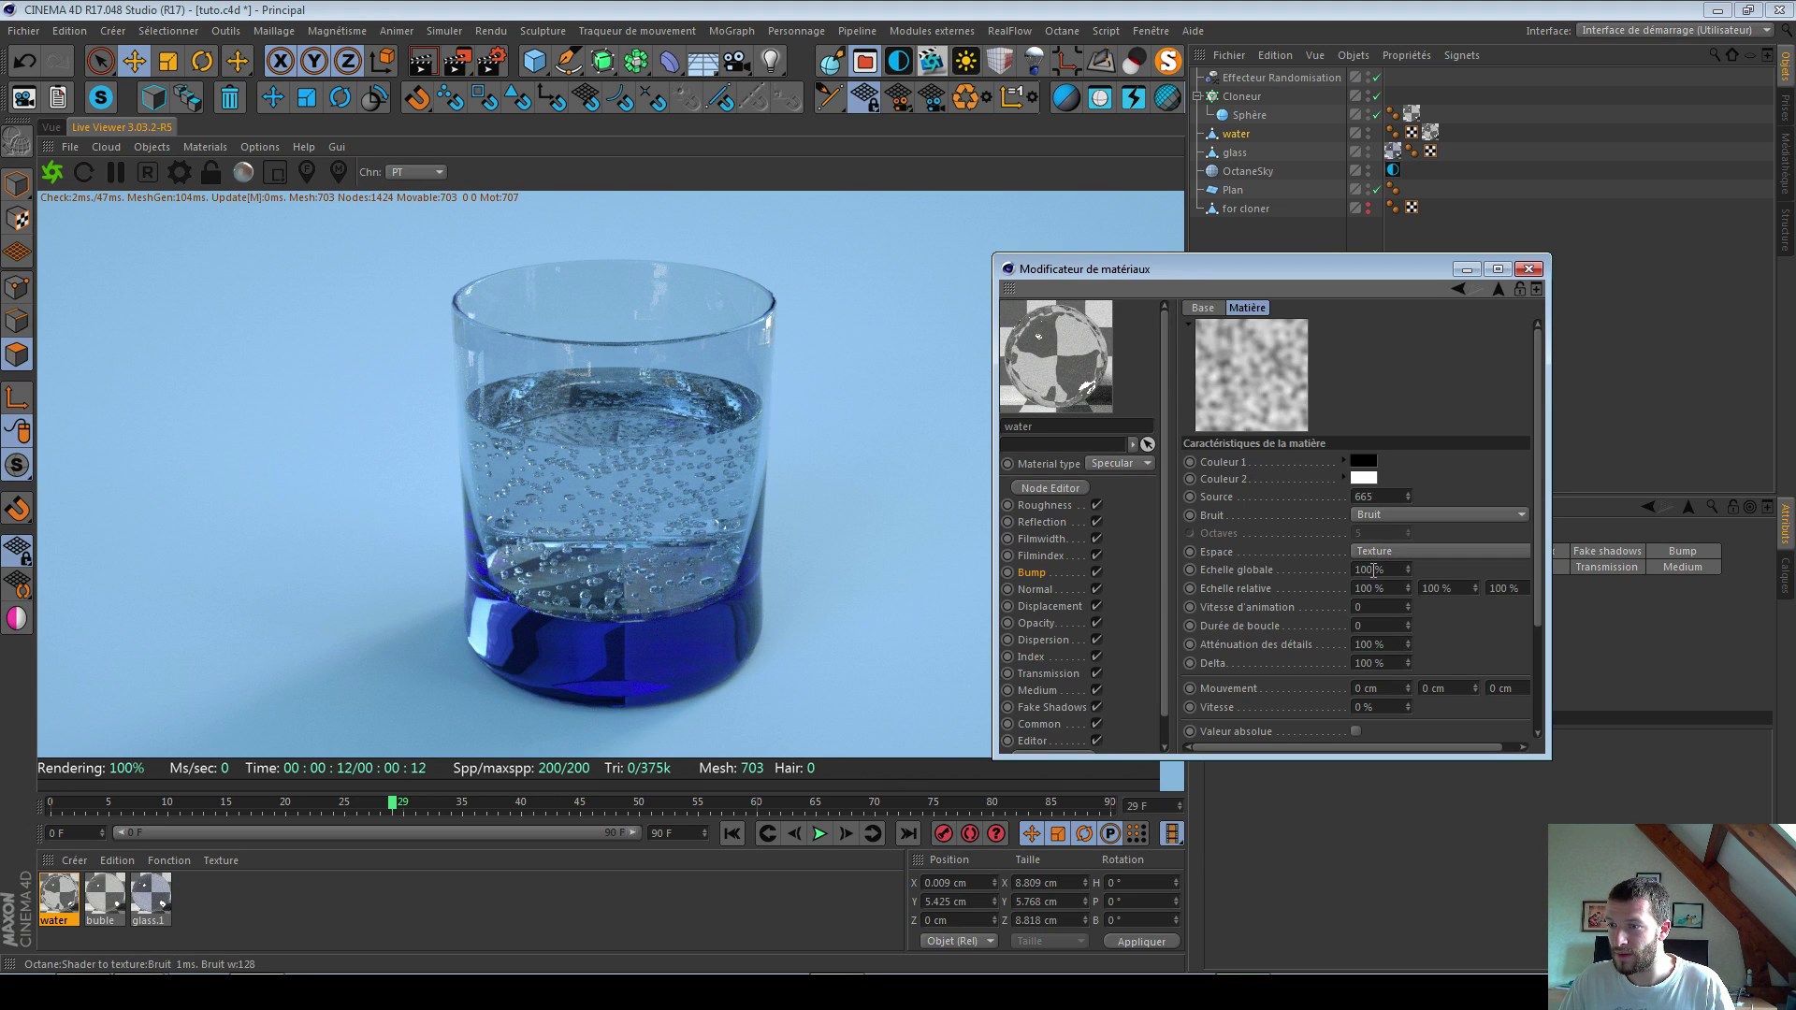
{"action": "key", "text": "Return"}
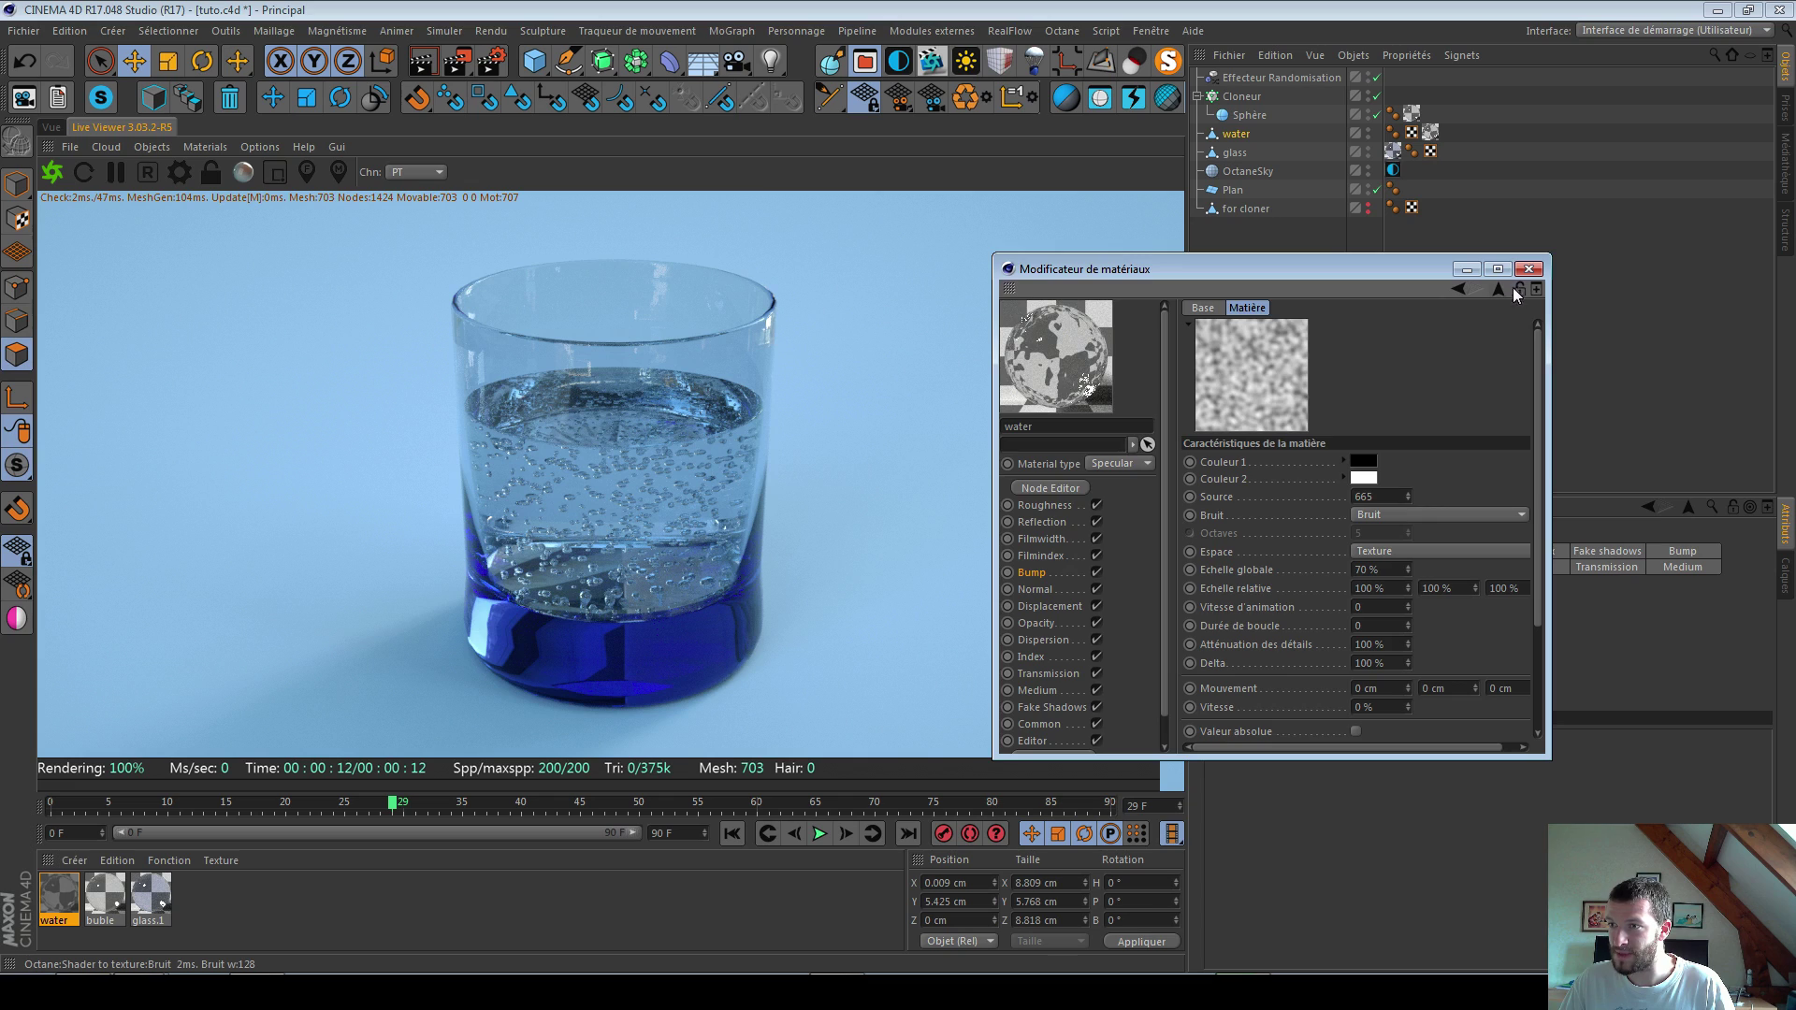
{"action": "left_click", "coordinate": [1529, 269]}
Step: Examine the water's bumpy surface in the live render, using a temporary render region around the waterline
{"action": "left_click", "coordinate": [52, 126]}
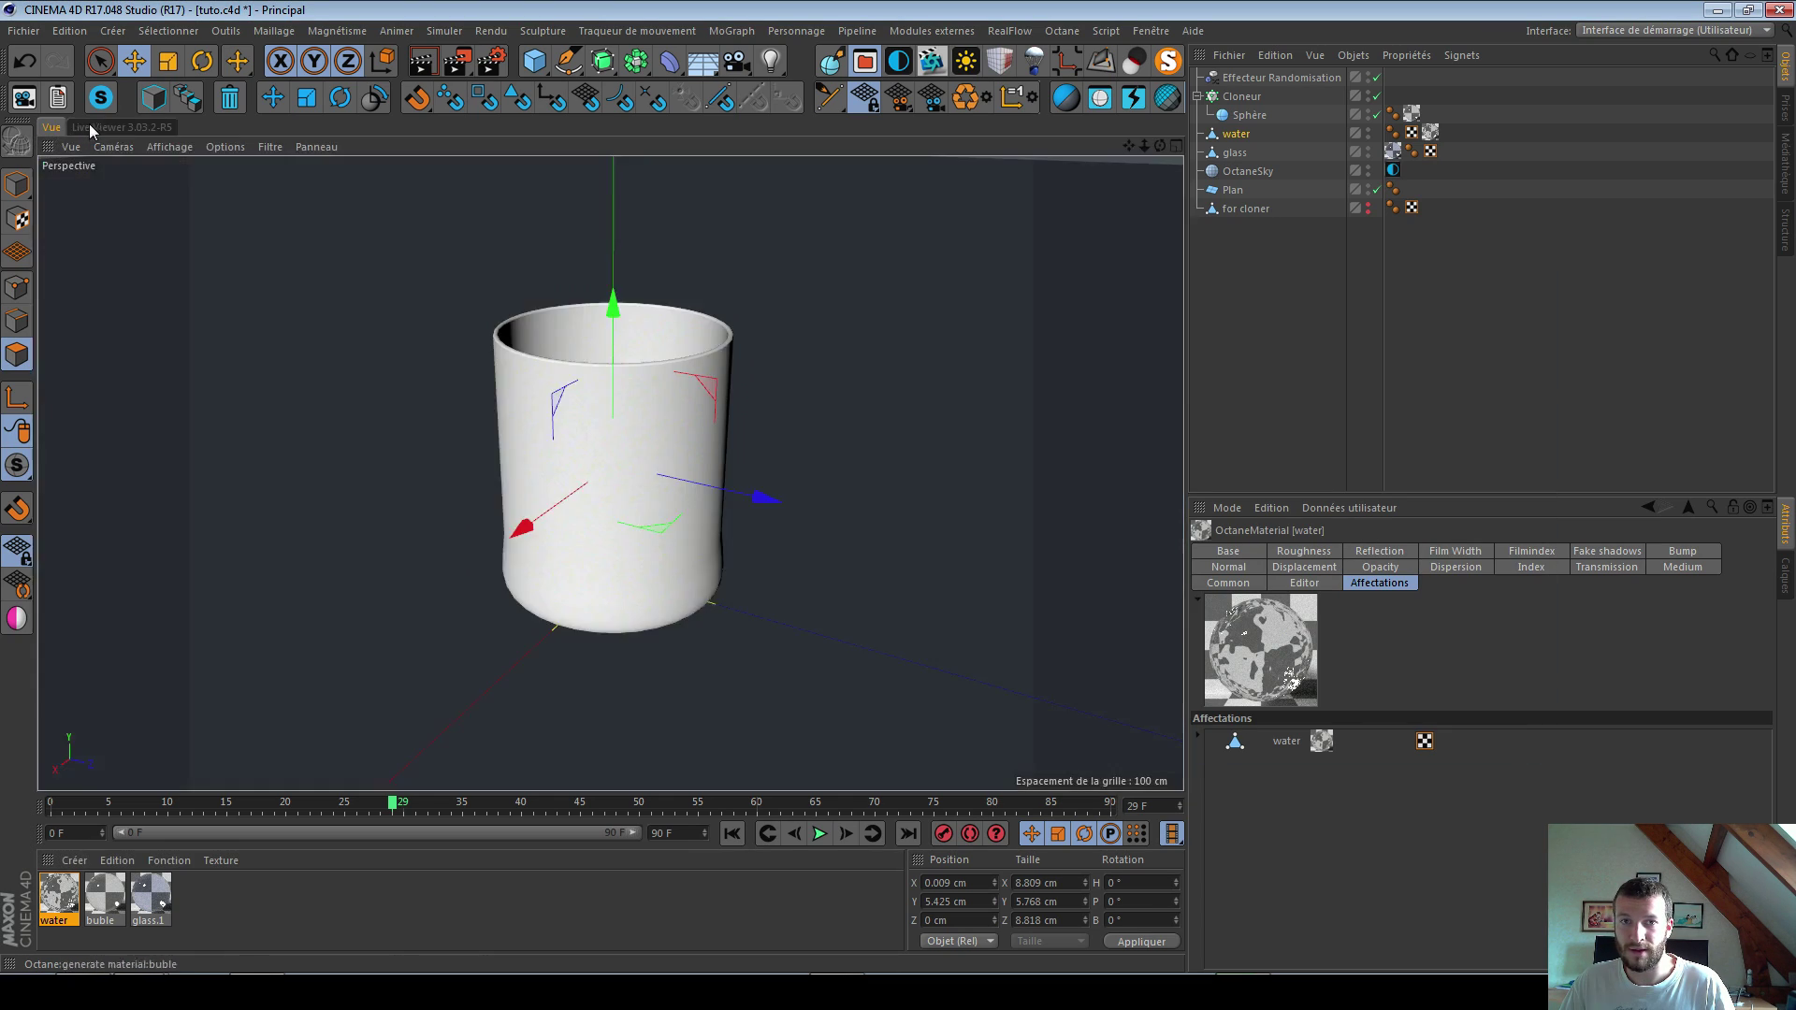
{"action": "left_click", "coordinate": [94, 126]}
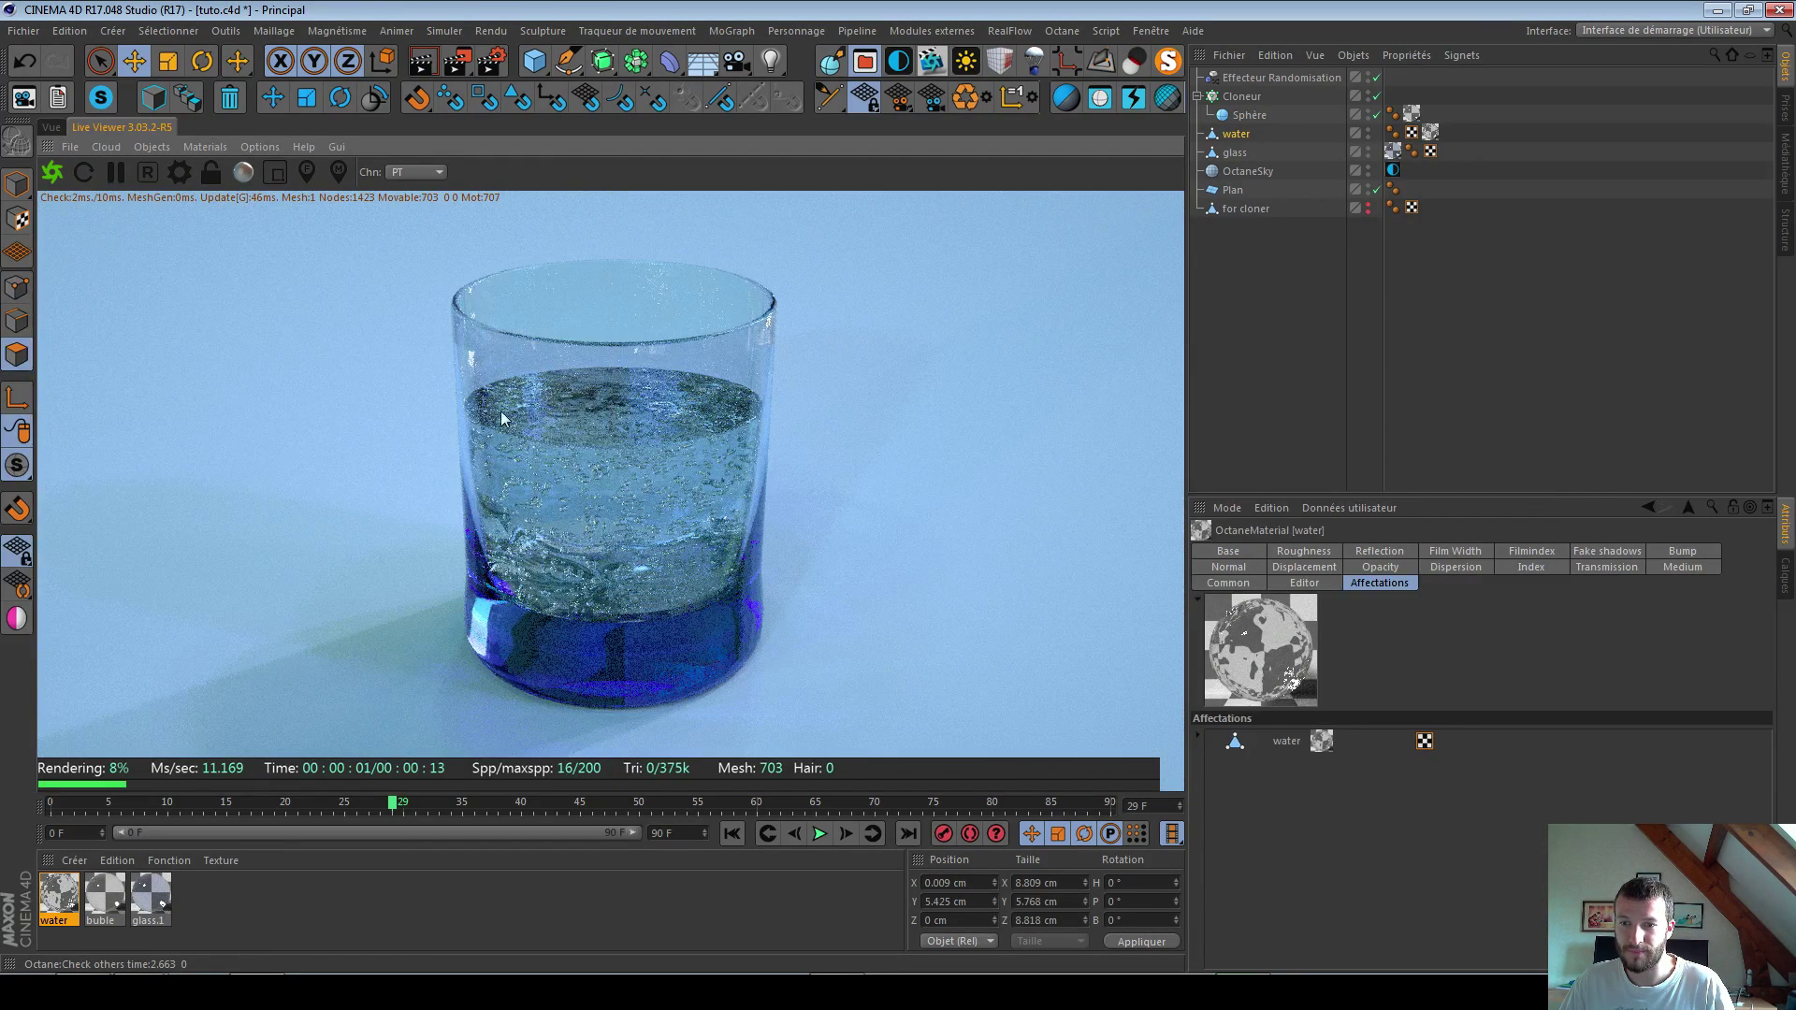
{"action": "left_click", "coordinate": [275, 172]}
{"action": "left_click_drag", "start_coordinate": [460, 349], "coordinate": [784, 452]}
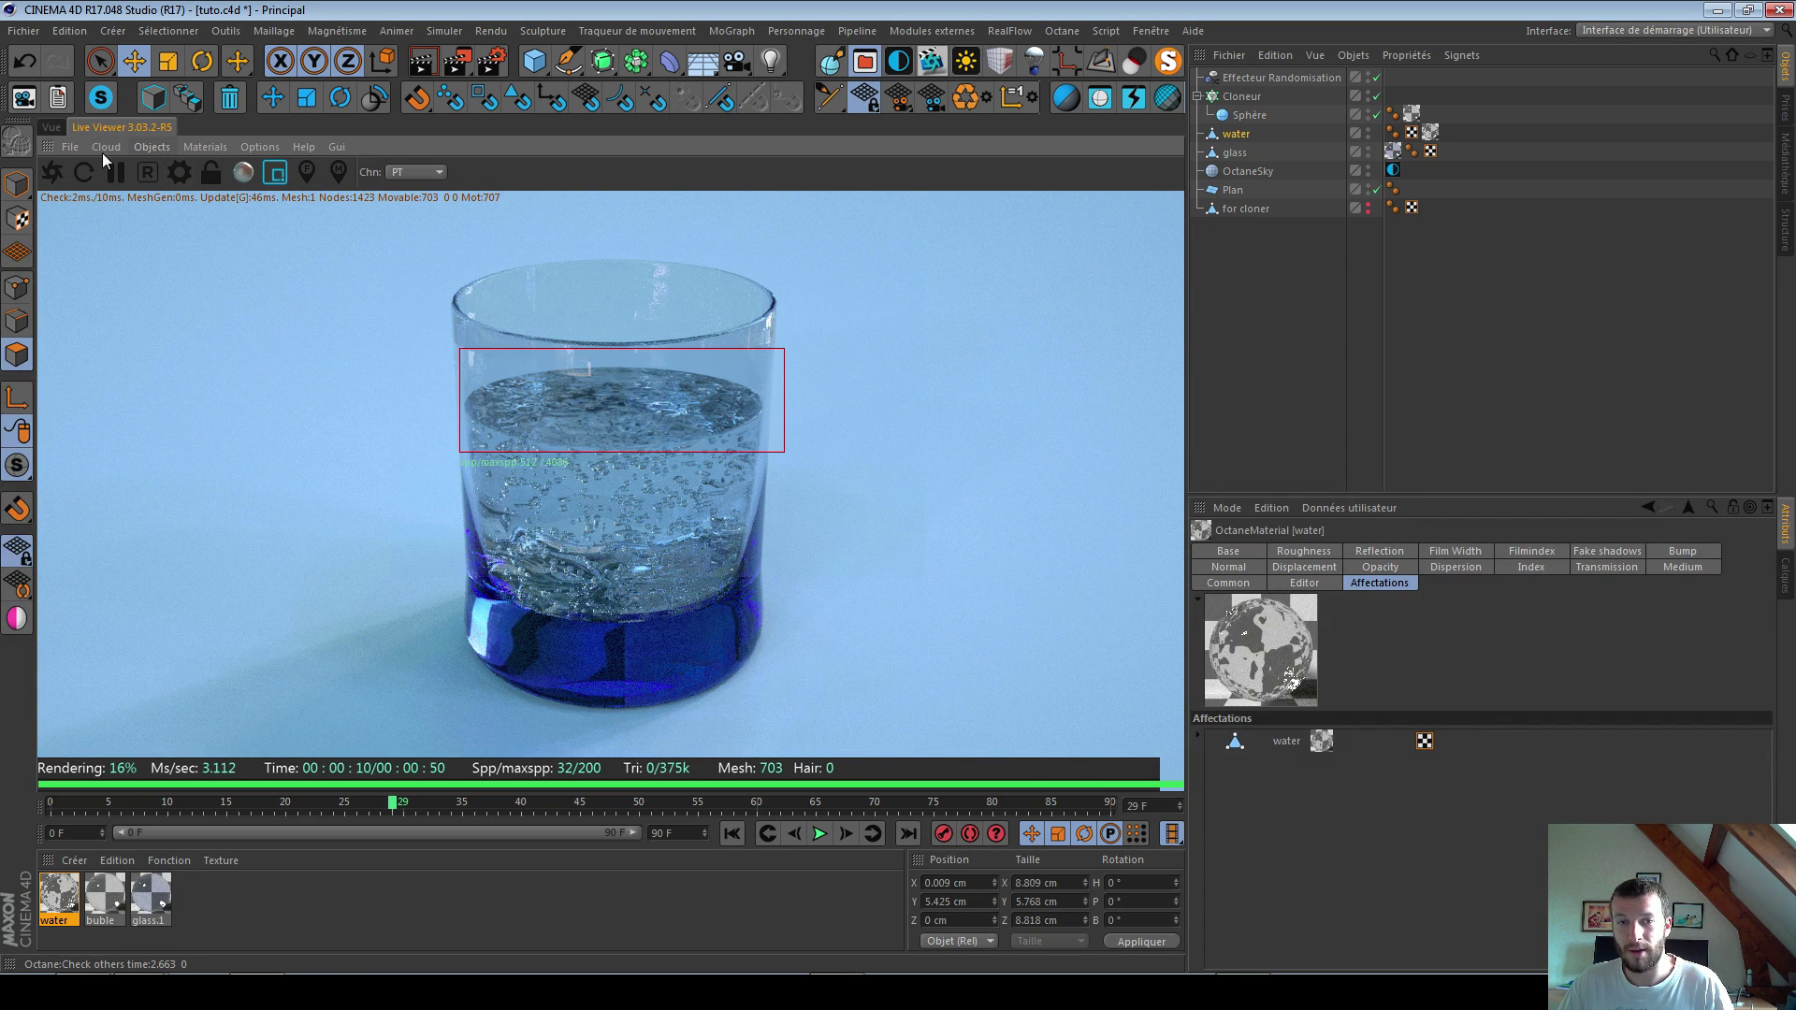
{"action": "left_click", "coordinate": [272, 177]}
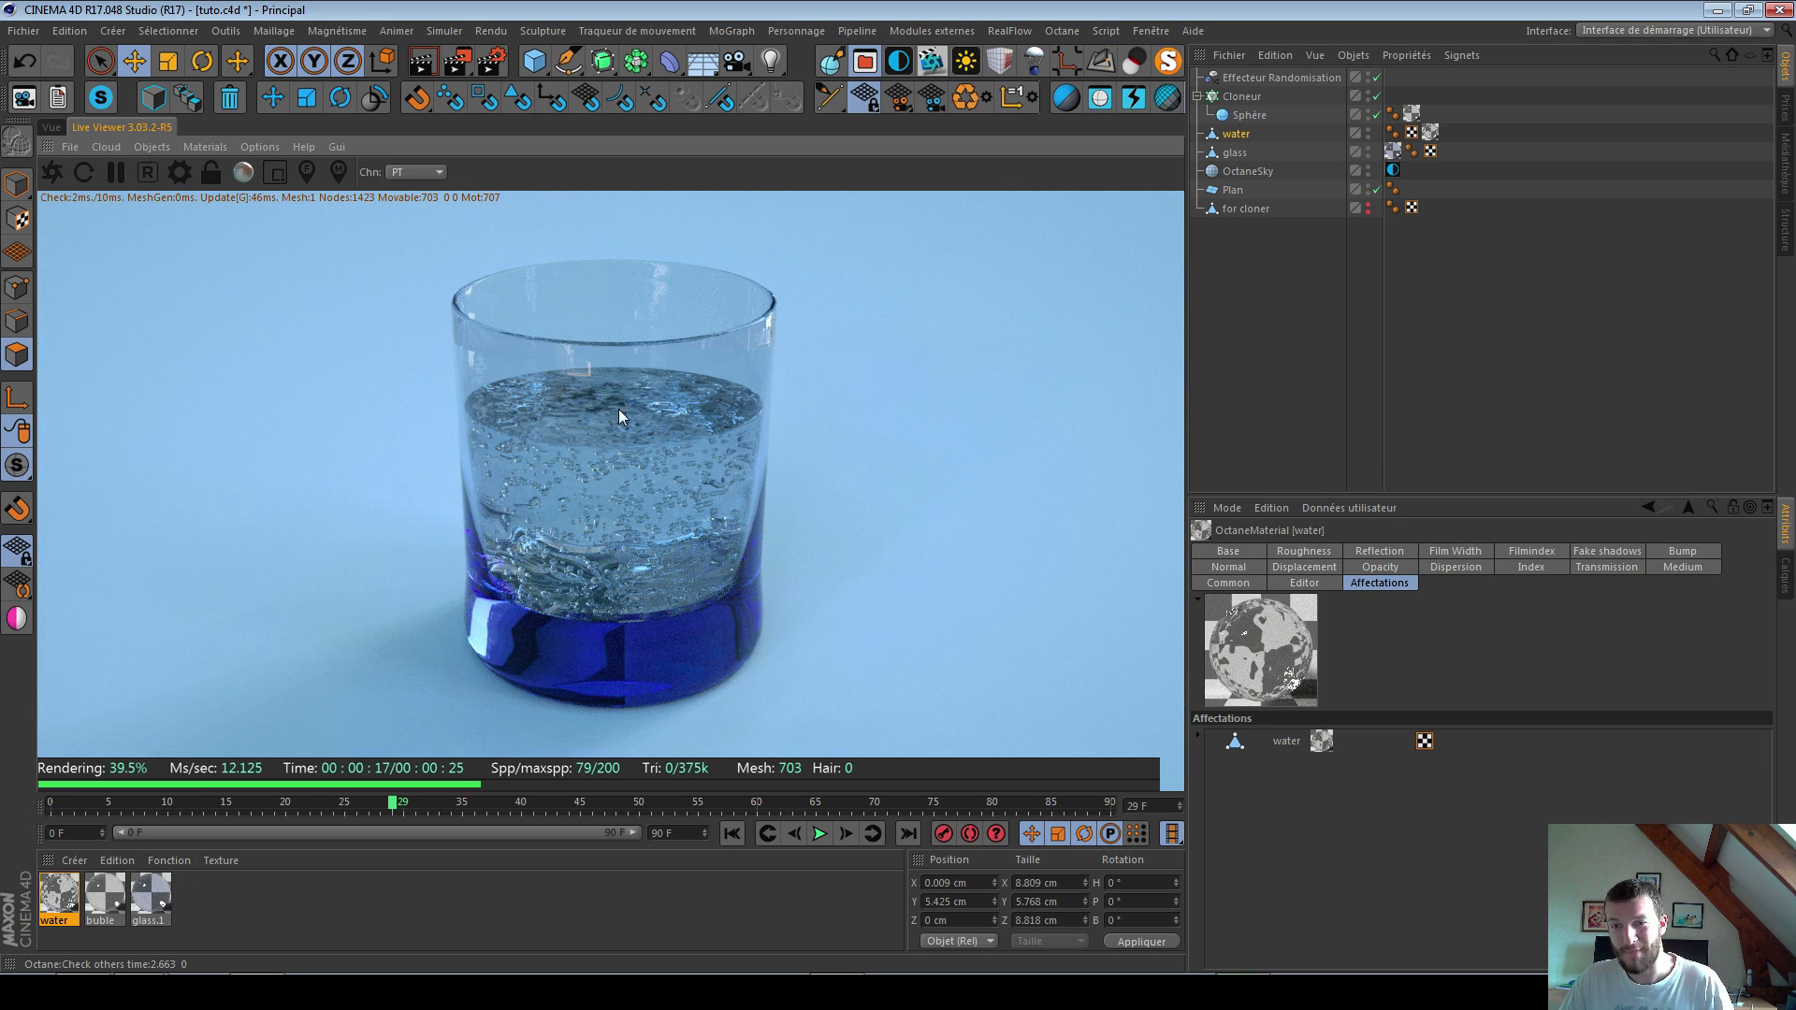
Step: Isolate the water object with MagicSolo and add the bevelled rim's polygon loops to its top face selection
{"action": "left_click", "coordinate": [116, 904]}
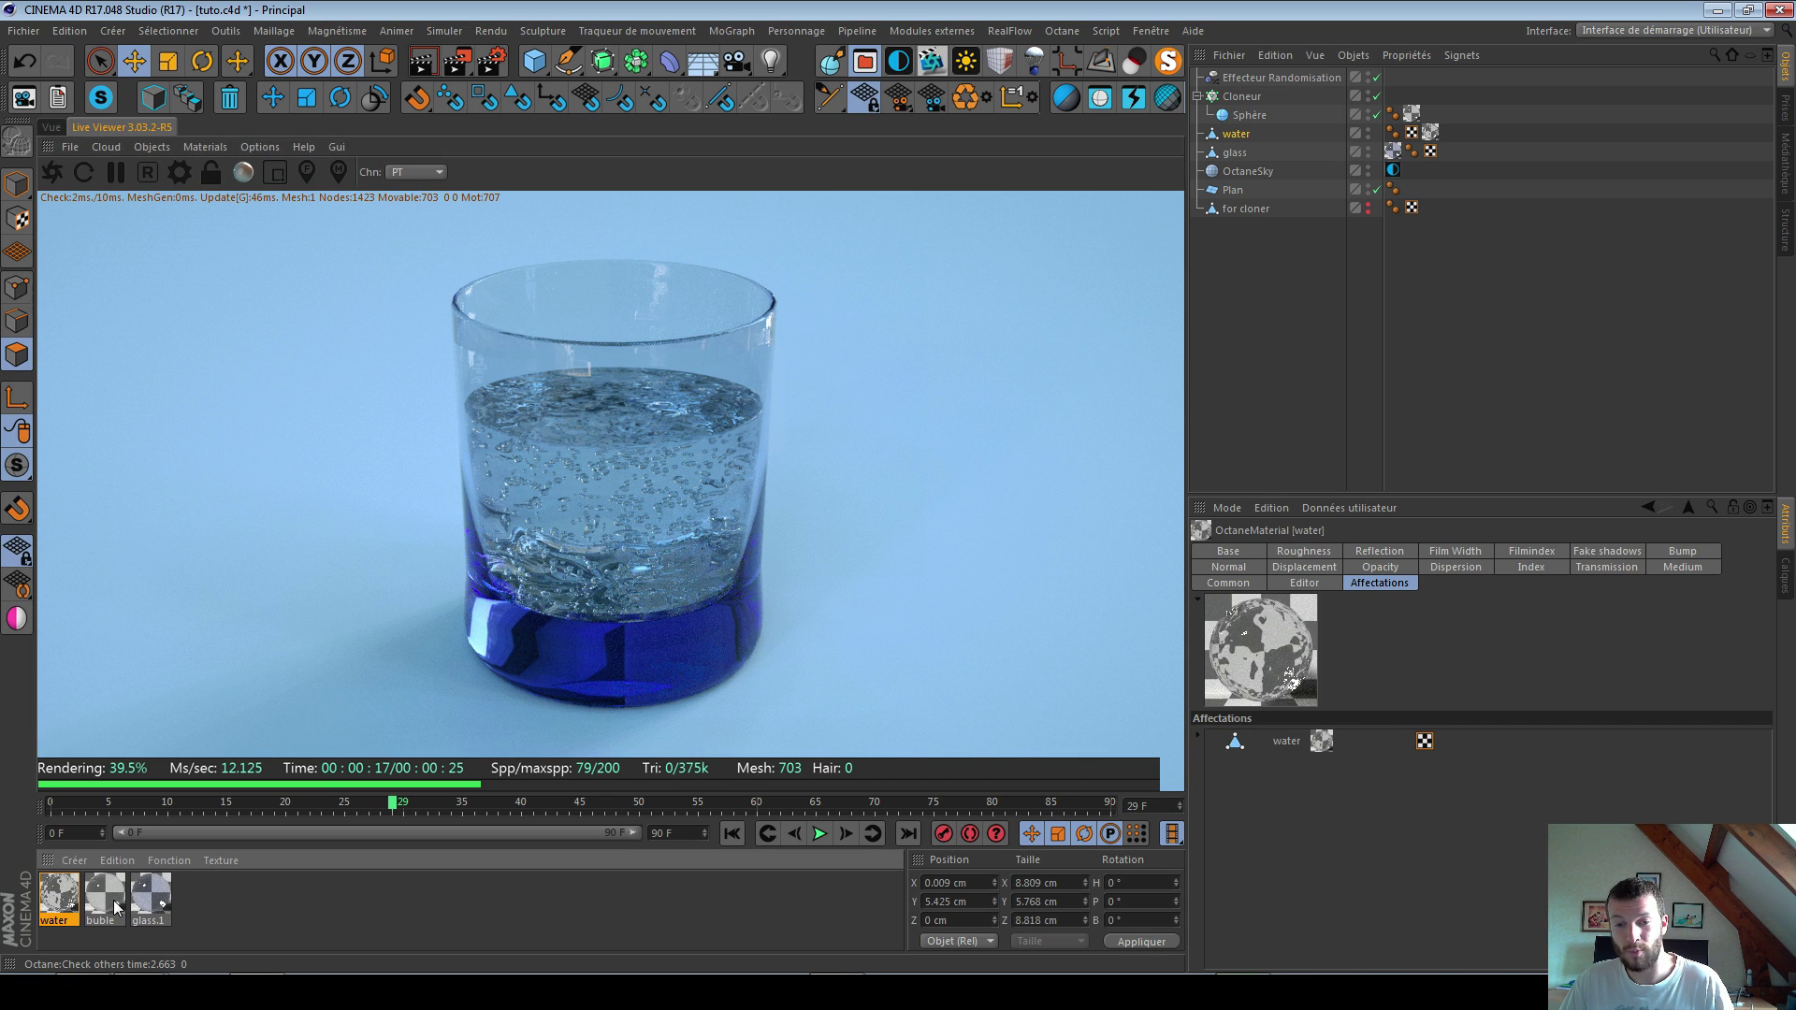
{"action": "left_click", "coordinate": [51, 126]}
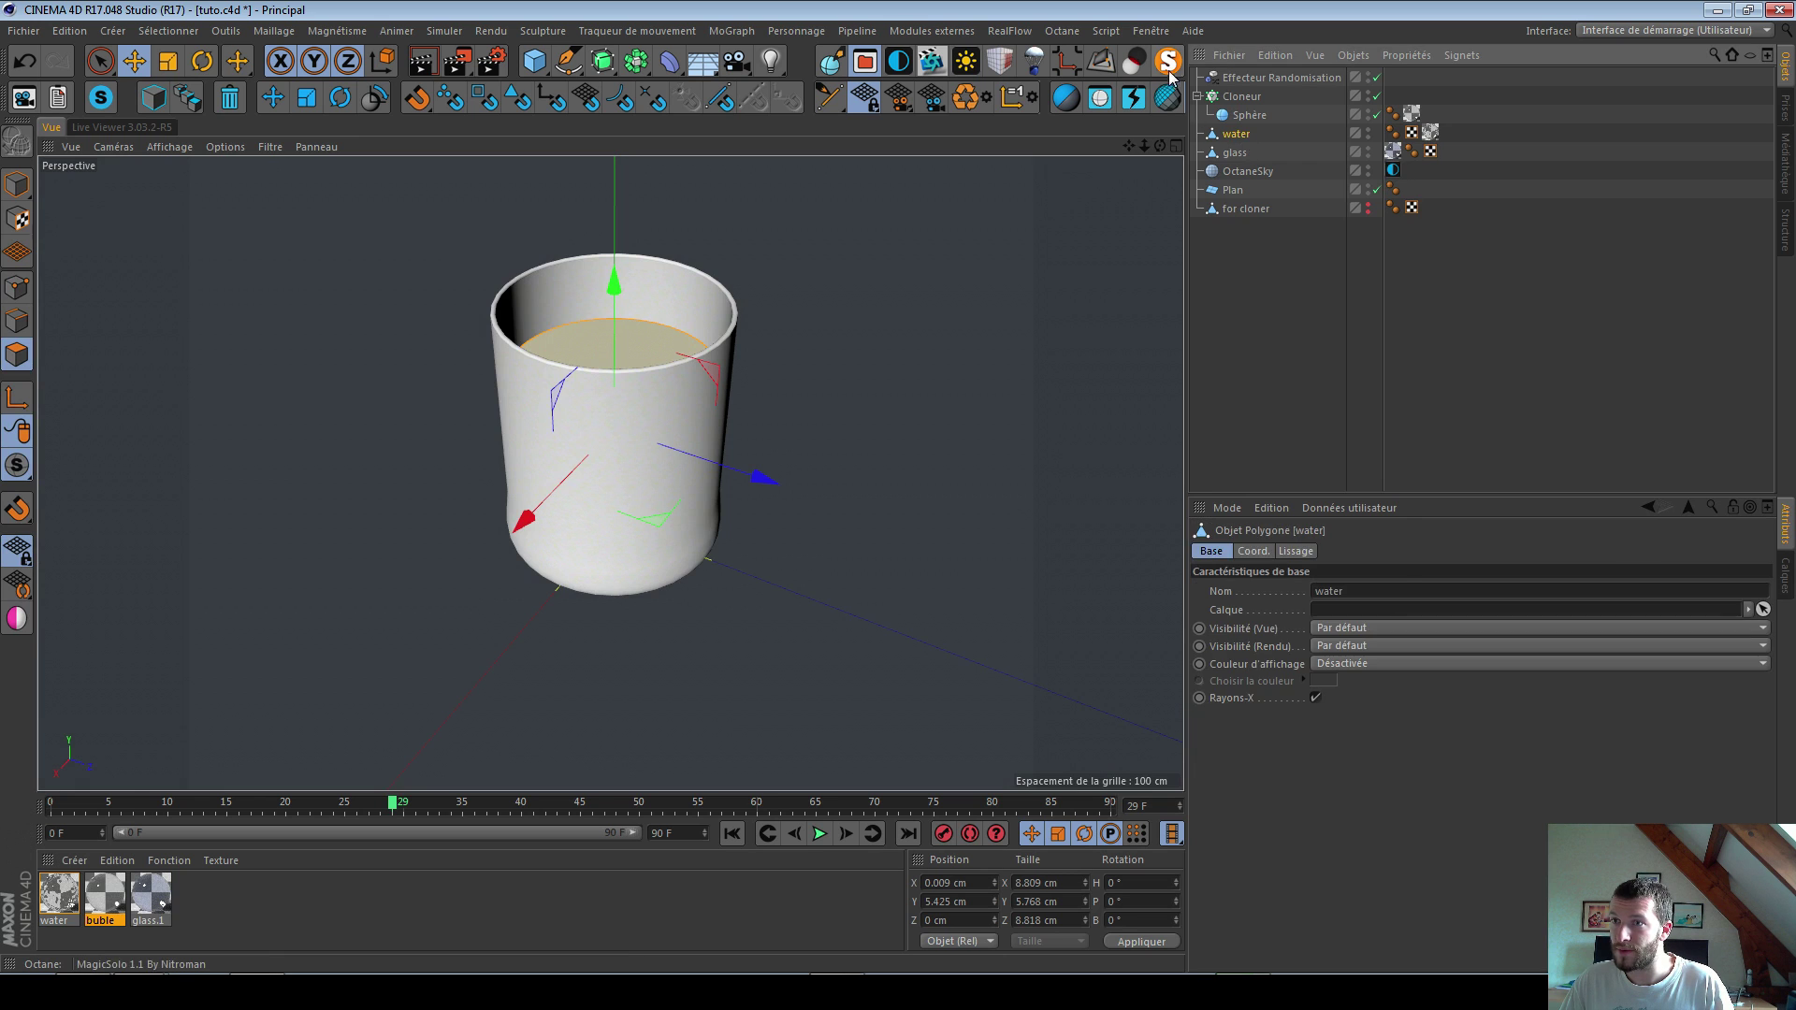
{"action": "left_click", "coordinate": [1167, 62]}
{"action": "scroll", "coordinate": [748, 436], "scroll_direction": "up", "scroll_amount": 8}
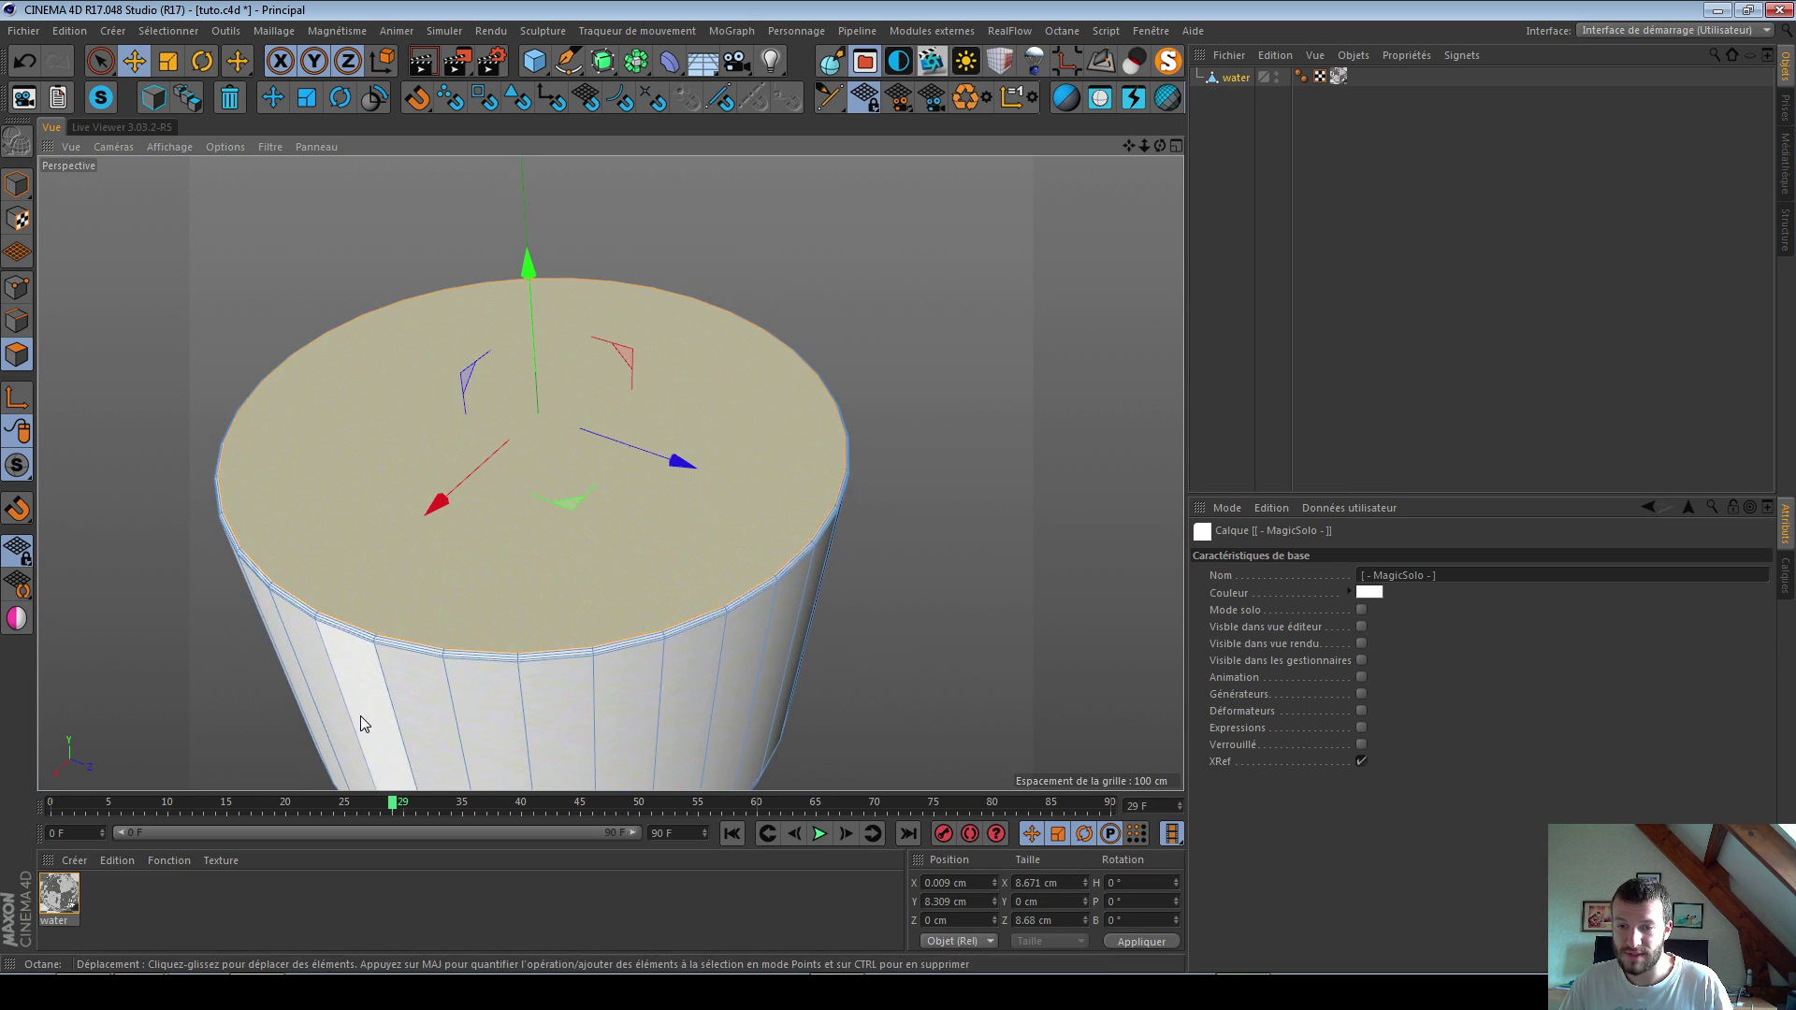
{"action": "scroll", "coordinate": [518, 654], "scroll_direction": "up", "scroll_amount": 8}
{"action": "key", "text": "u"}
{"action": "key", "text": "l"}
{"action": "left_click", "coordinate": [339, 649]}
{"action": "left_click", "coordinate": [343, 671]}
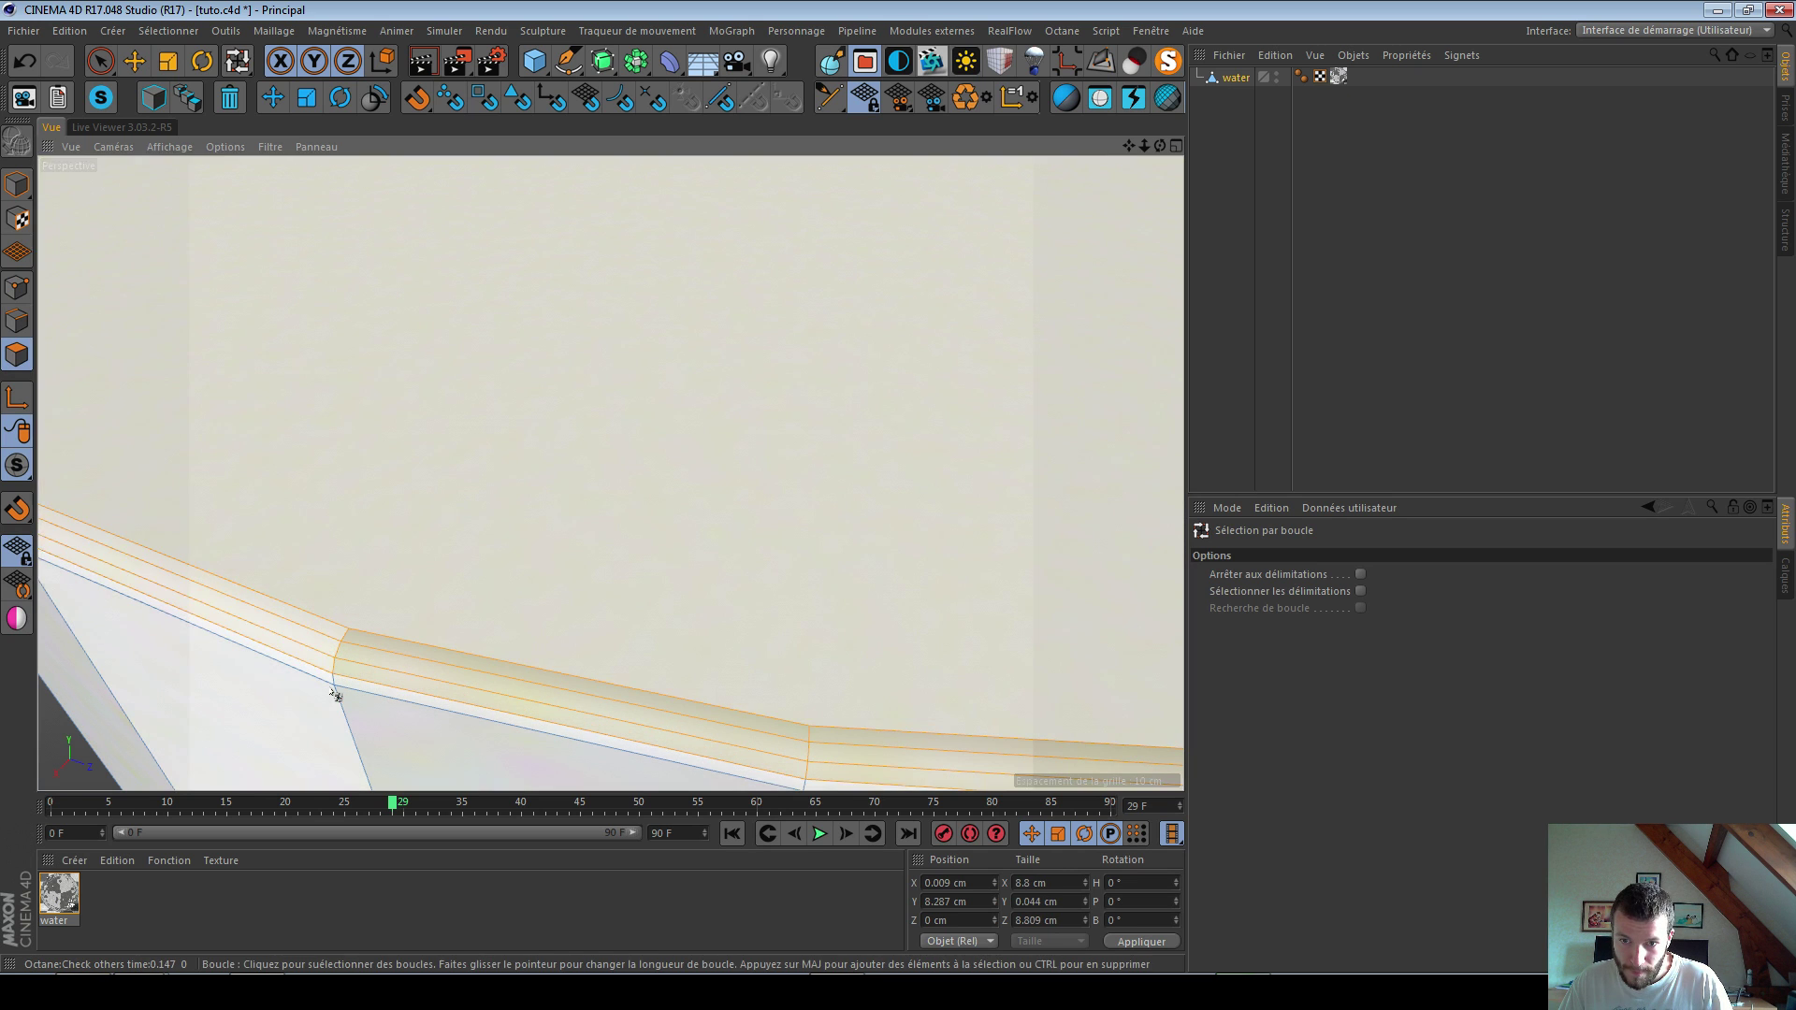
Step: Apply the water material to the selected top polygons and bring back the other scene objects
{"action": "key", "text": "e"}
{"action": "left_click_drag", "start_coordinate": [75, 898], "coordinate": [608, 441]}
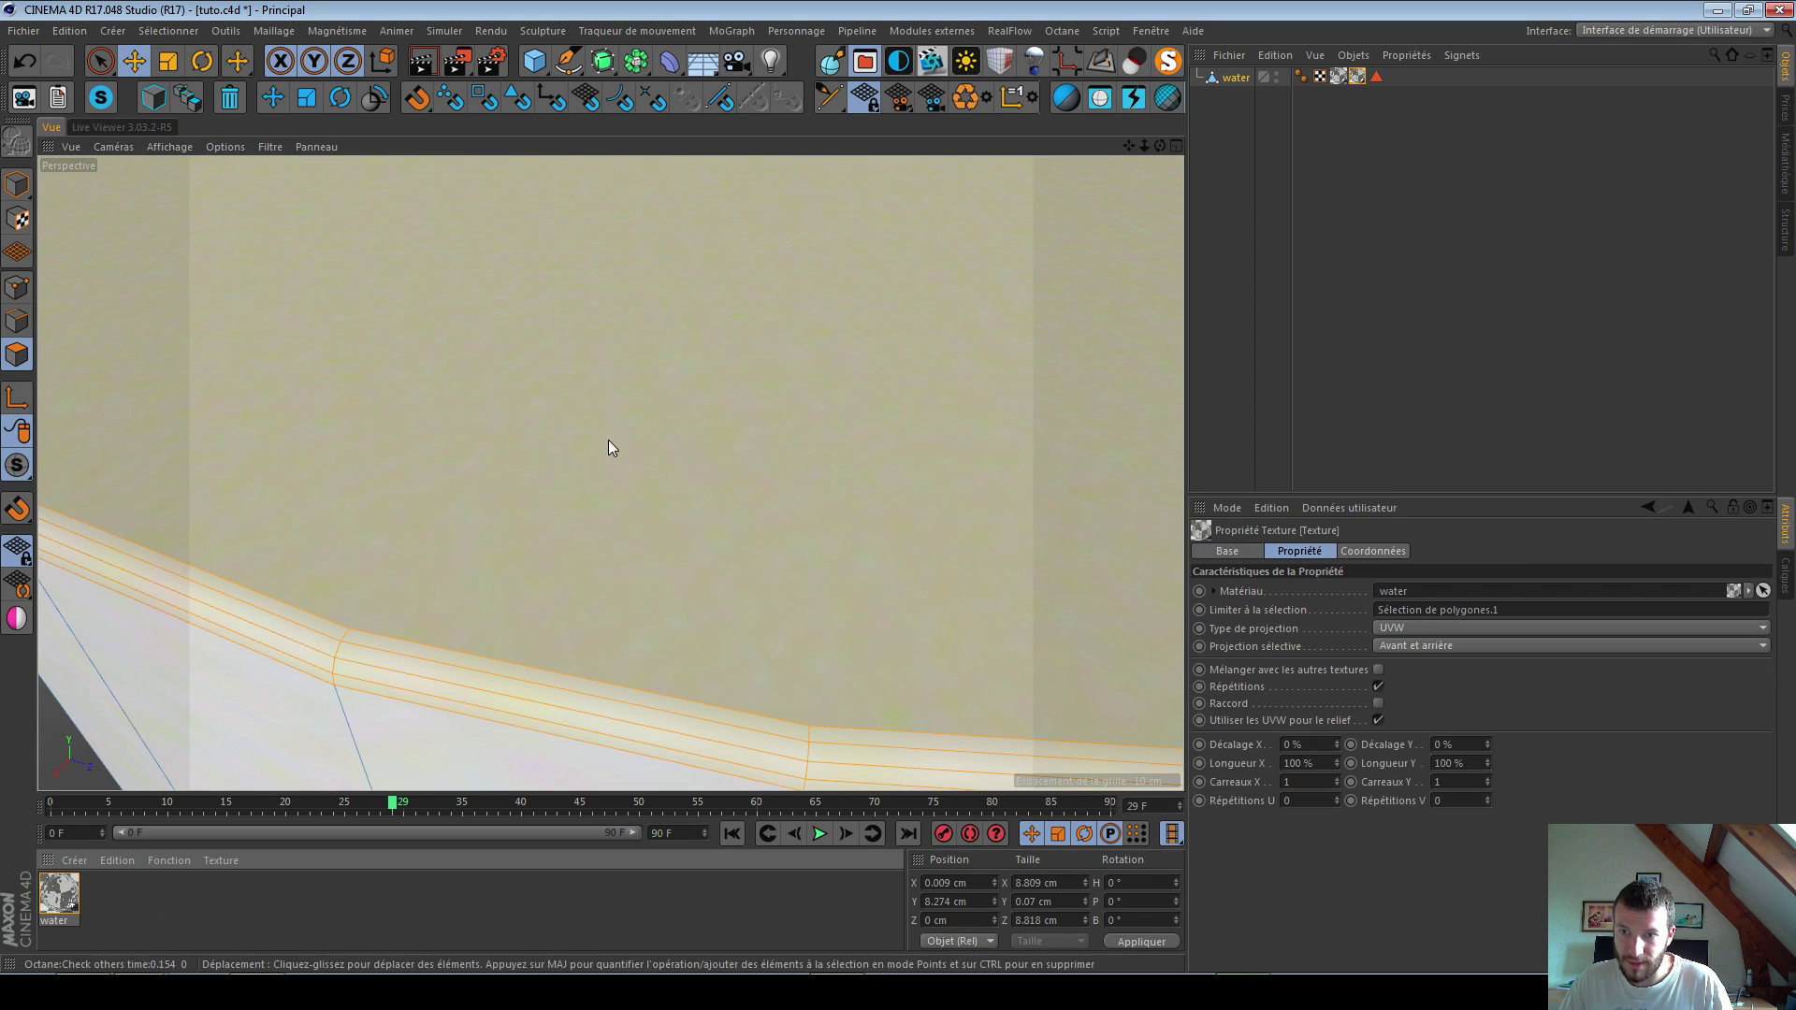
{"action": "scroll", "coordinate": [807, 470], "scroll_direction": "down", "scroll_amount": 5}
{"action": "left_click", "coordinate": [1158, 66]}
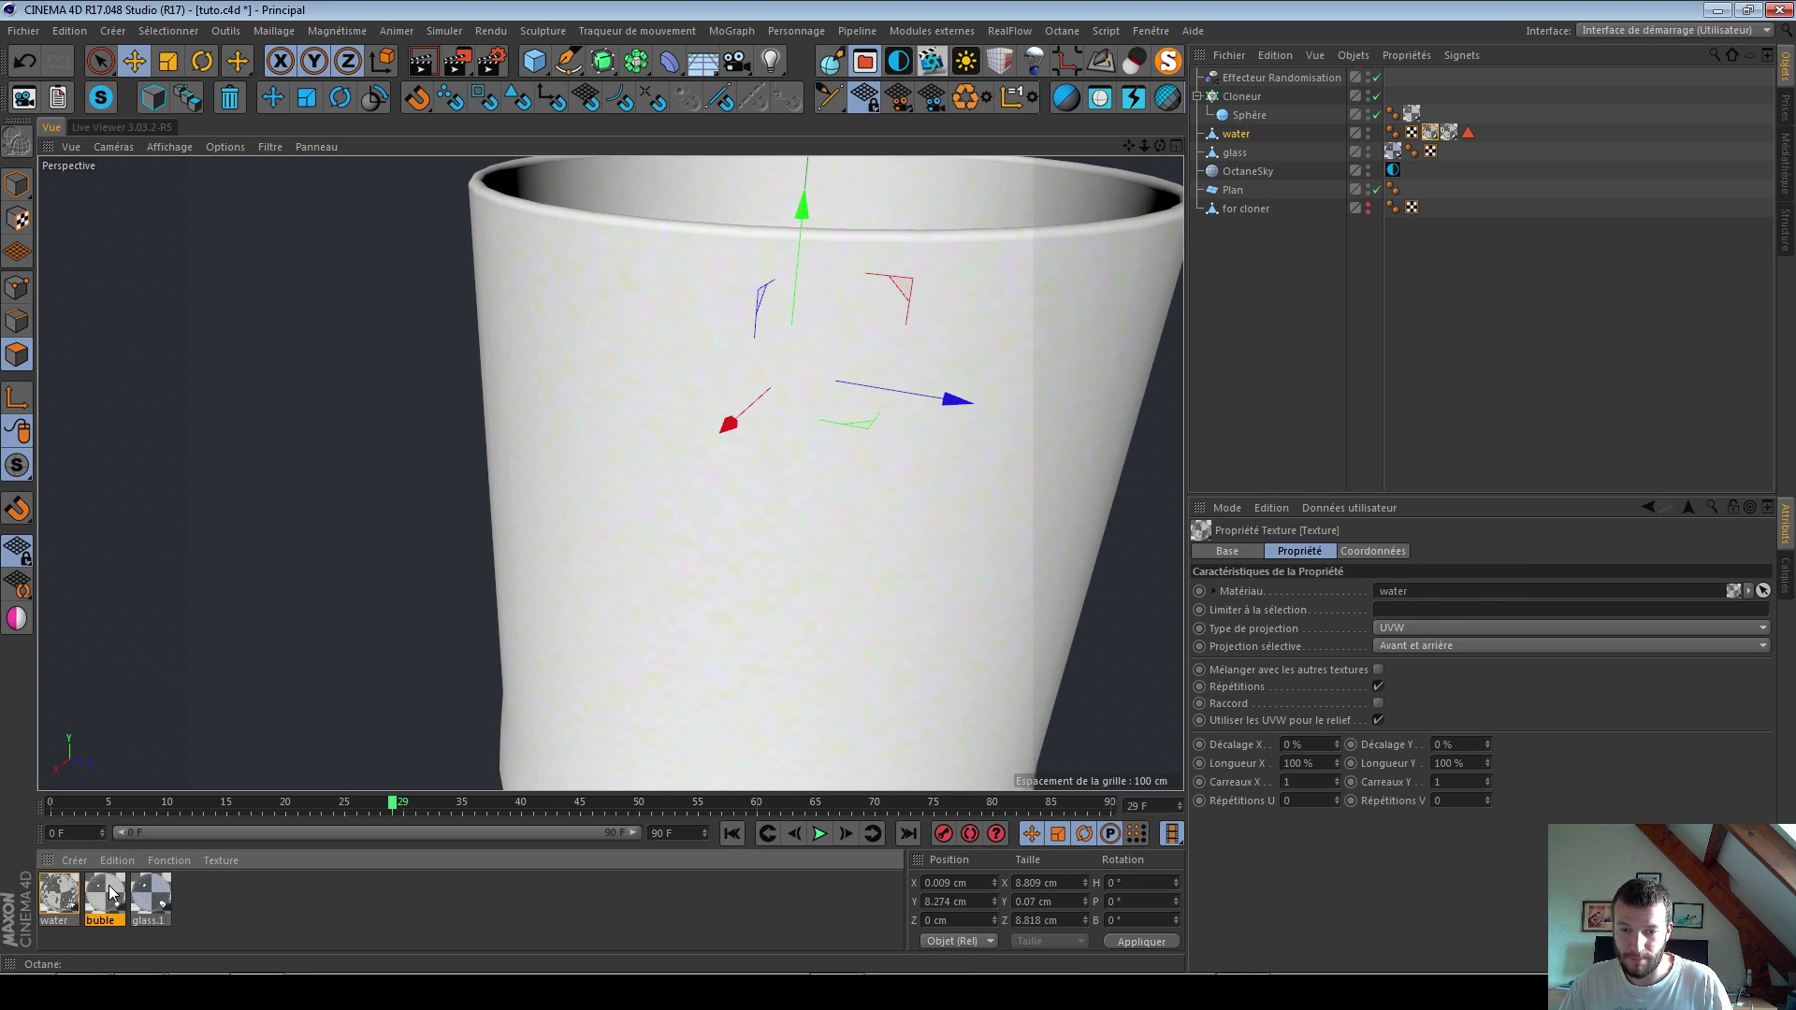
Step: Assign the buble material to the water object's unrestricted texture tag and save the scene
{"action": "left_click_drag", "start_coordinate": [1434, 140], "coordinate": [1431, 136]}
{"action": "middle_click_drag", "start_coordinate": [884, 309], "coordinate": [786, 309], "text": "alt"}
{"action": "scroll", "coordinate": [739, 341], "scroll_direction": "down", "scroll_amount": 3}
{"action": "key", "text": "ctrl+s"}
{"action": "scroll", "coordinate": [614, 468], "scroll_direction": "down", "scroll_amount": 2}
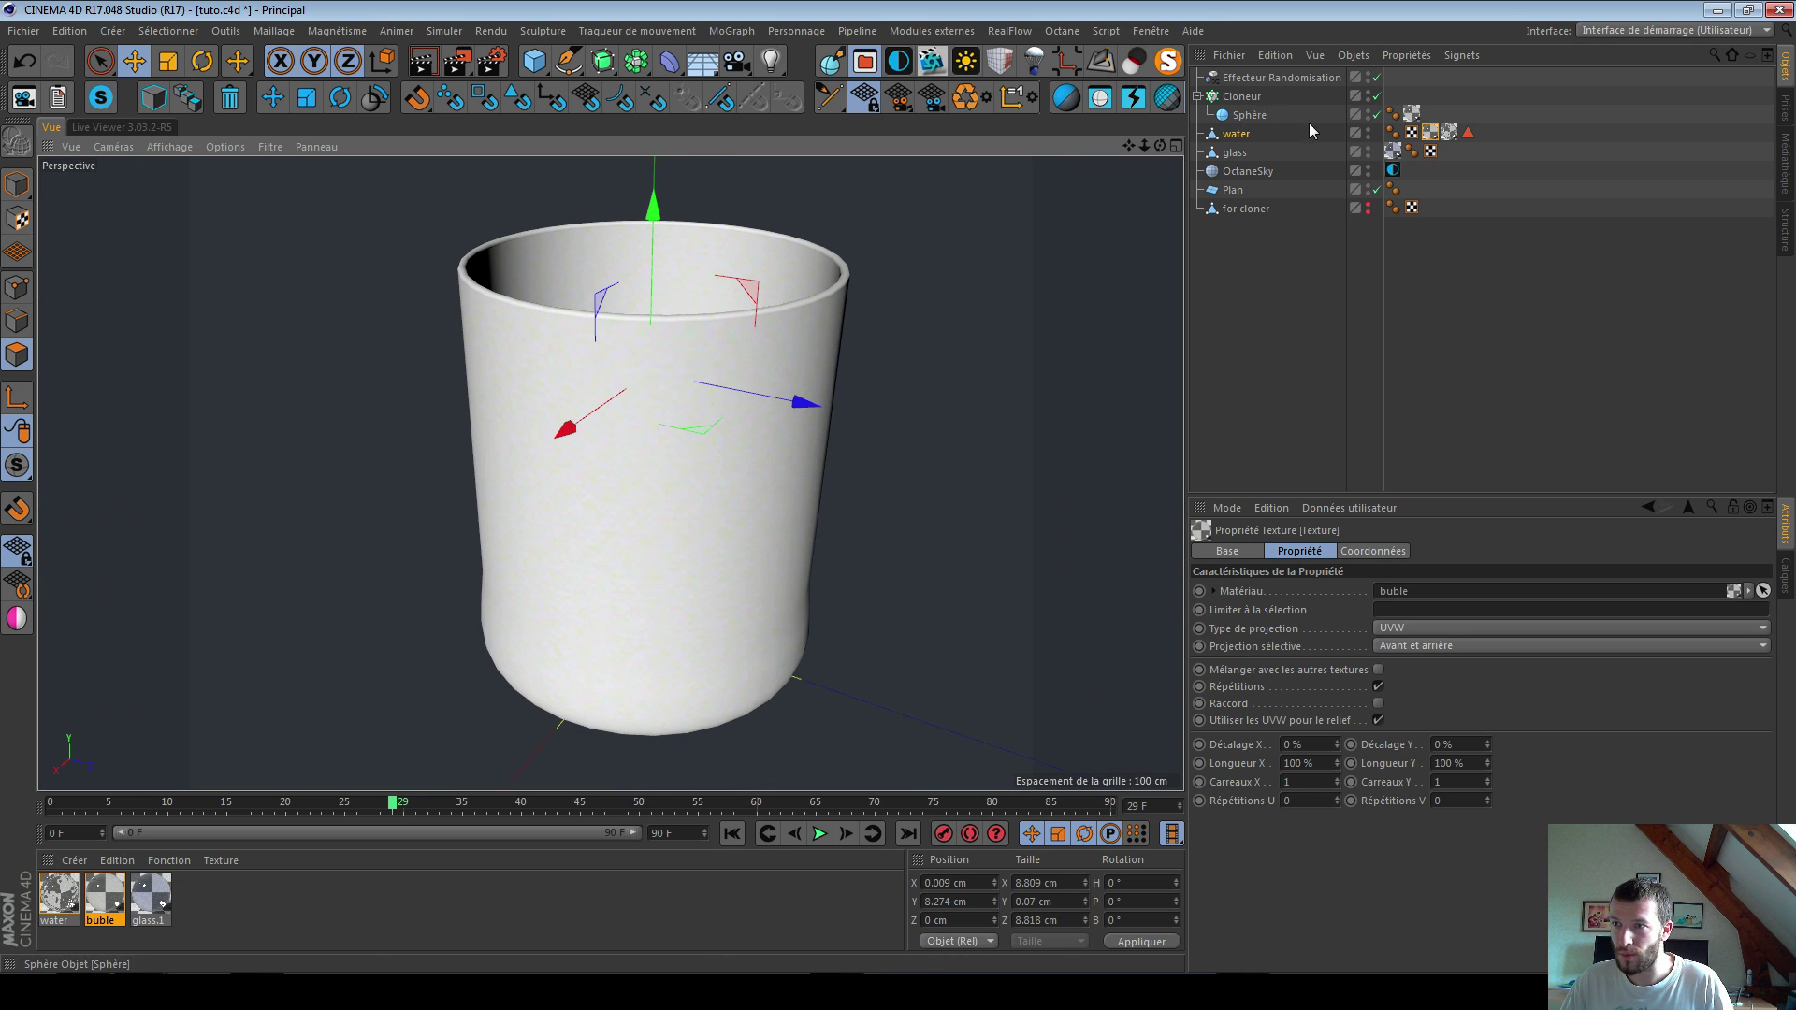
Step: Hide the glass and inset the water's top face twice, making rings about 7 cm and 3.3 cm wide
{"action": "left_click", "coordinate": [1368, 149]}
{"action": "scroll", "coordinate": [673, 440], "scroll_direction": "up", "scroll_amount": 4}
{"action": "left_click", "coordinate": [434, 488]}
{"action": "left_click_drag", "start_coordinate": [530, 490], "coordinate": [537, 509], "text": "alt"}
{"action": "key", "text": "i"}
{"action": "right_click", "coordinate": [542, 507]}
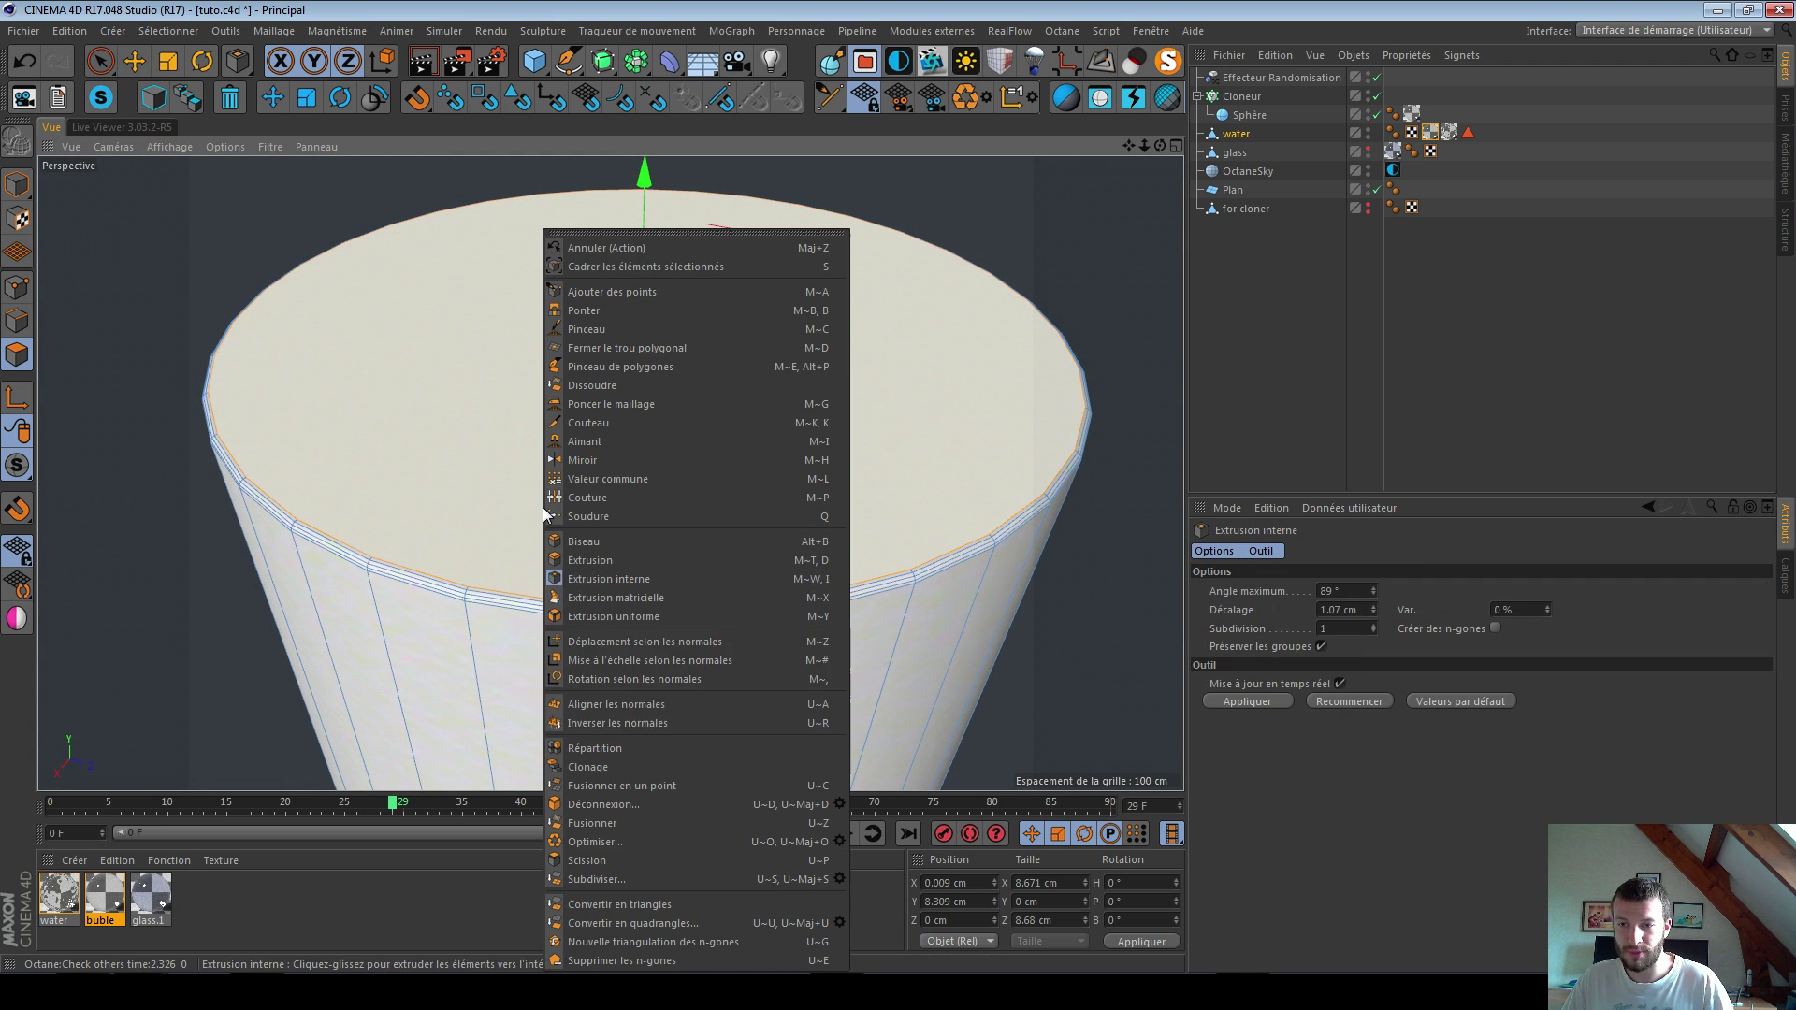
{"action": "left_click", "coordinate": [677, 579]}
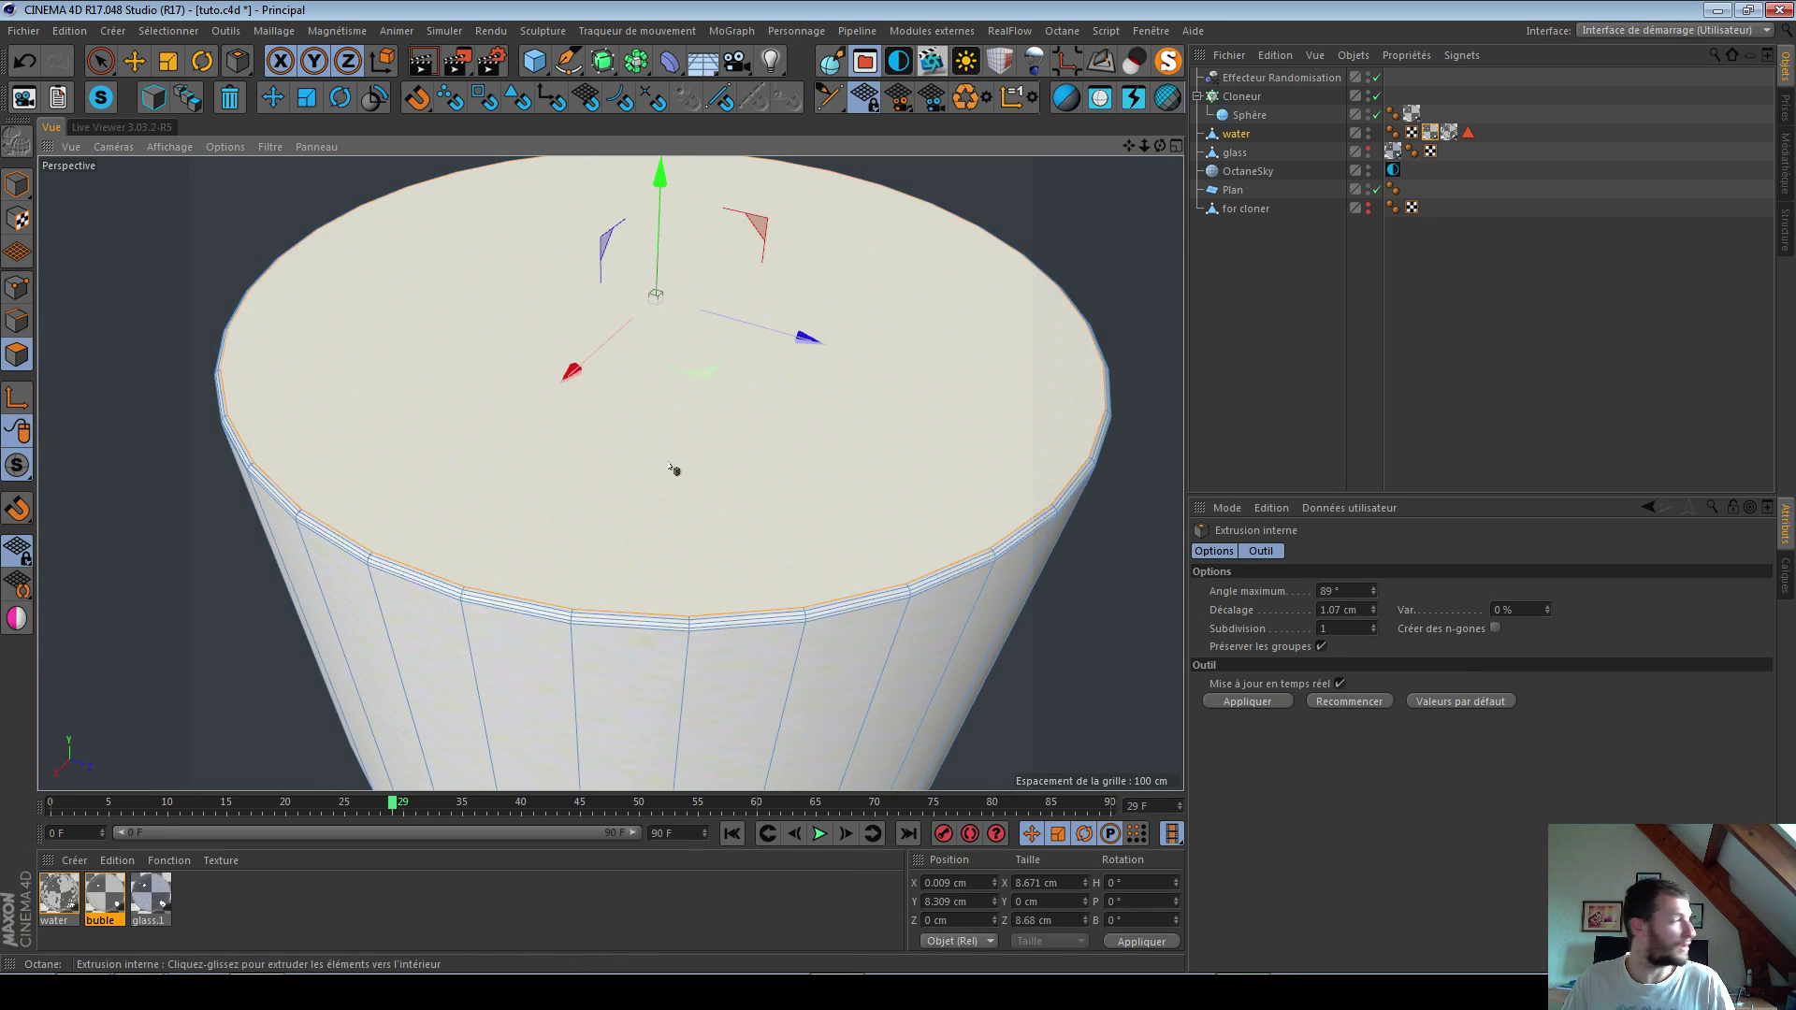
{"action": "right_click_drag", "start_coordinate": [670, 467], "coordinate": [690, 469], "text": "alt"}
{"action": "middle_click_drag", "start_coordinate": [730, 461], "coordinate": [711, 500], "text": "alt"}
{"action": "left_click_drag", "start_coordinate": [732, 460], "coordinate": [800, 453]}
{"action": "key", "text": "e"}
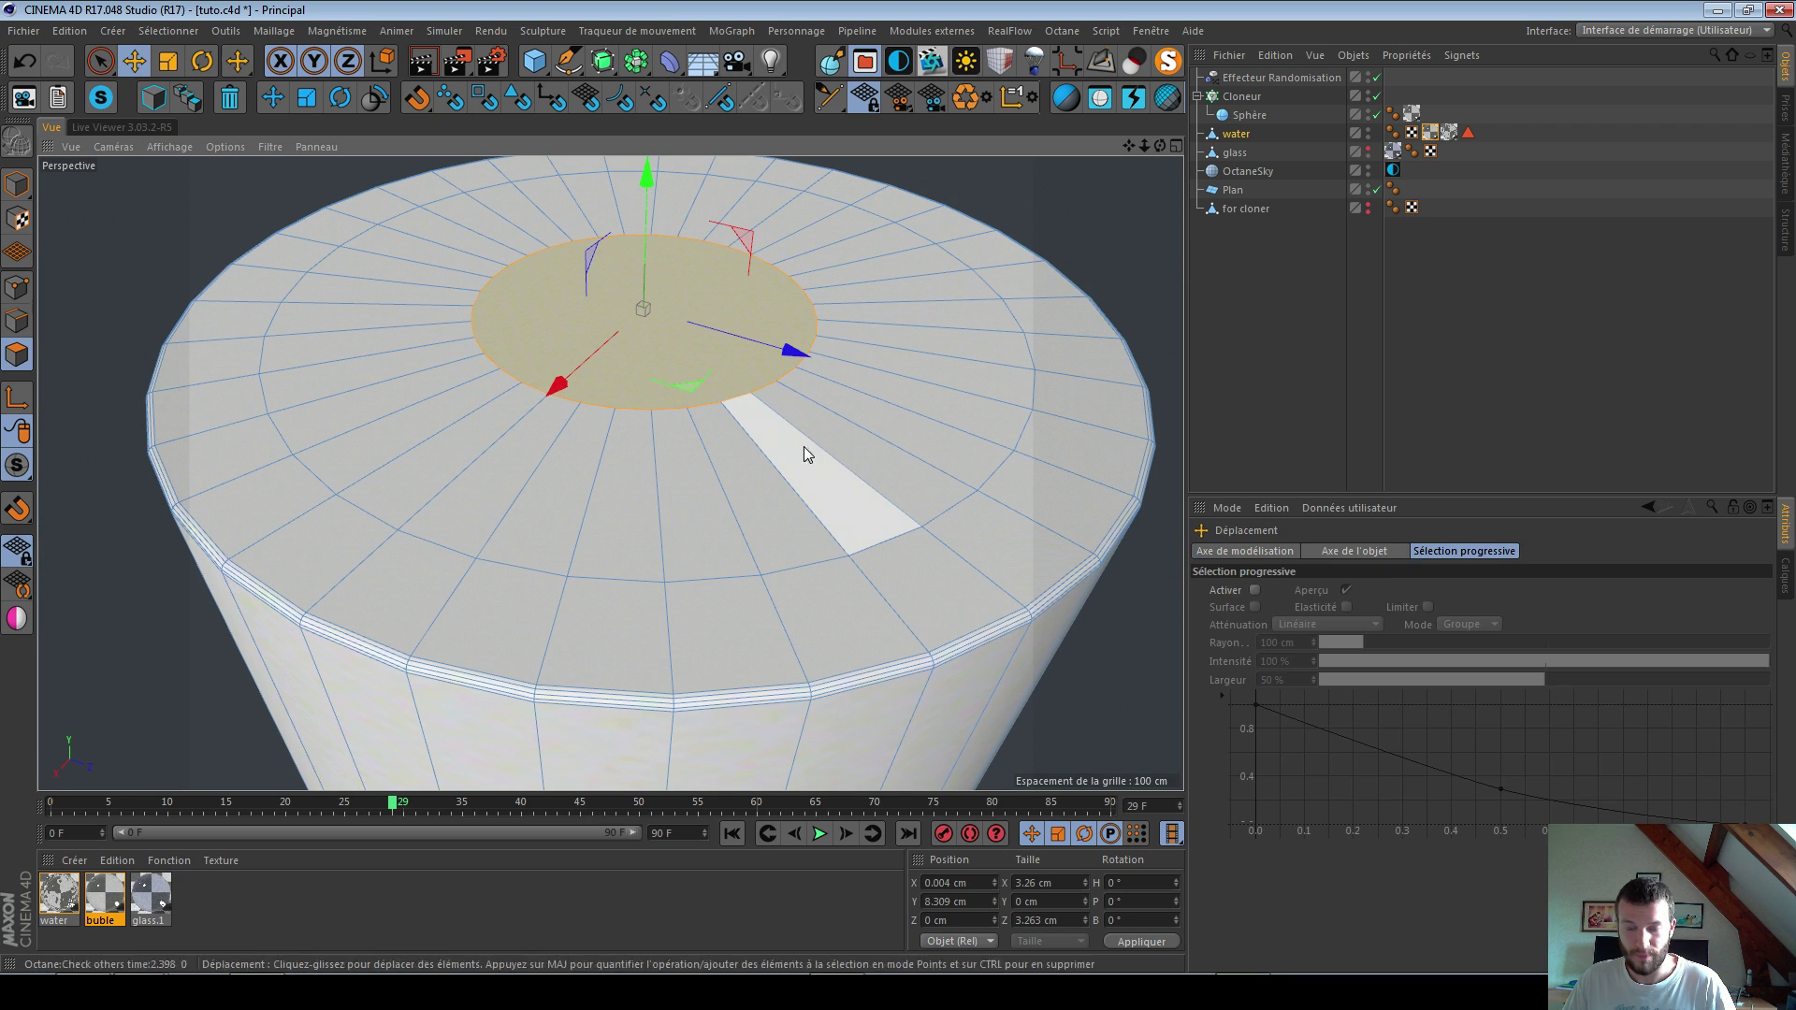
Step: Bevel the edge loop of the wider ring on the water's top by about 0.2 cm with 1 subdivision
{"action": "left_click", "coordinate": [16, 320]}
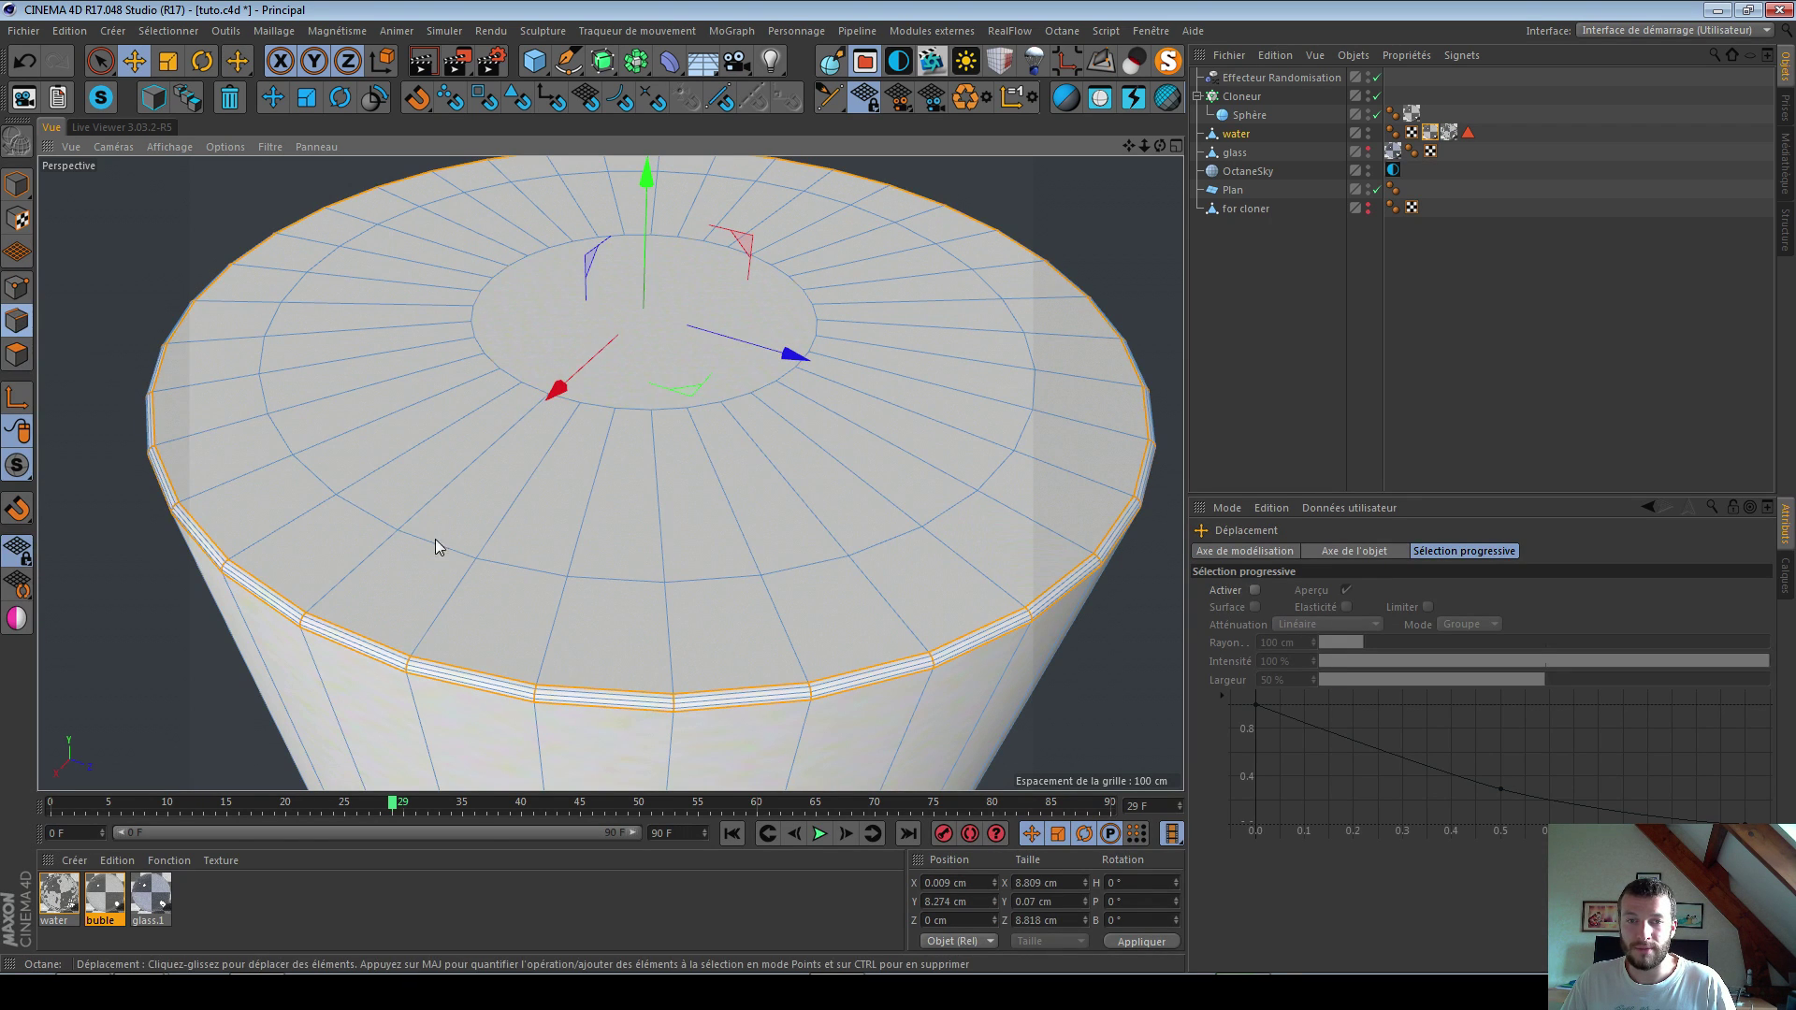
{"action": "double_click", "coordinate": [436, 544]}
{"action": "left_click_drag", "start_coordinate": [440, 580], "coordinate": [380, 540], "text": "alt"}
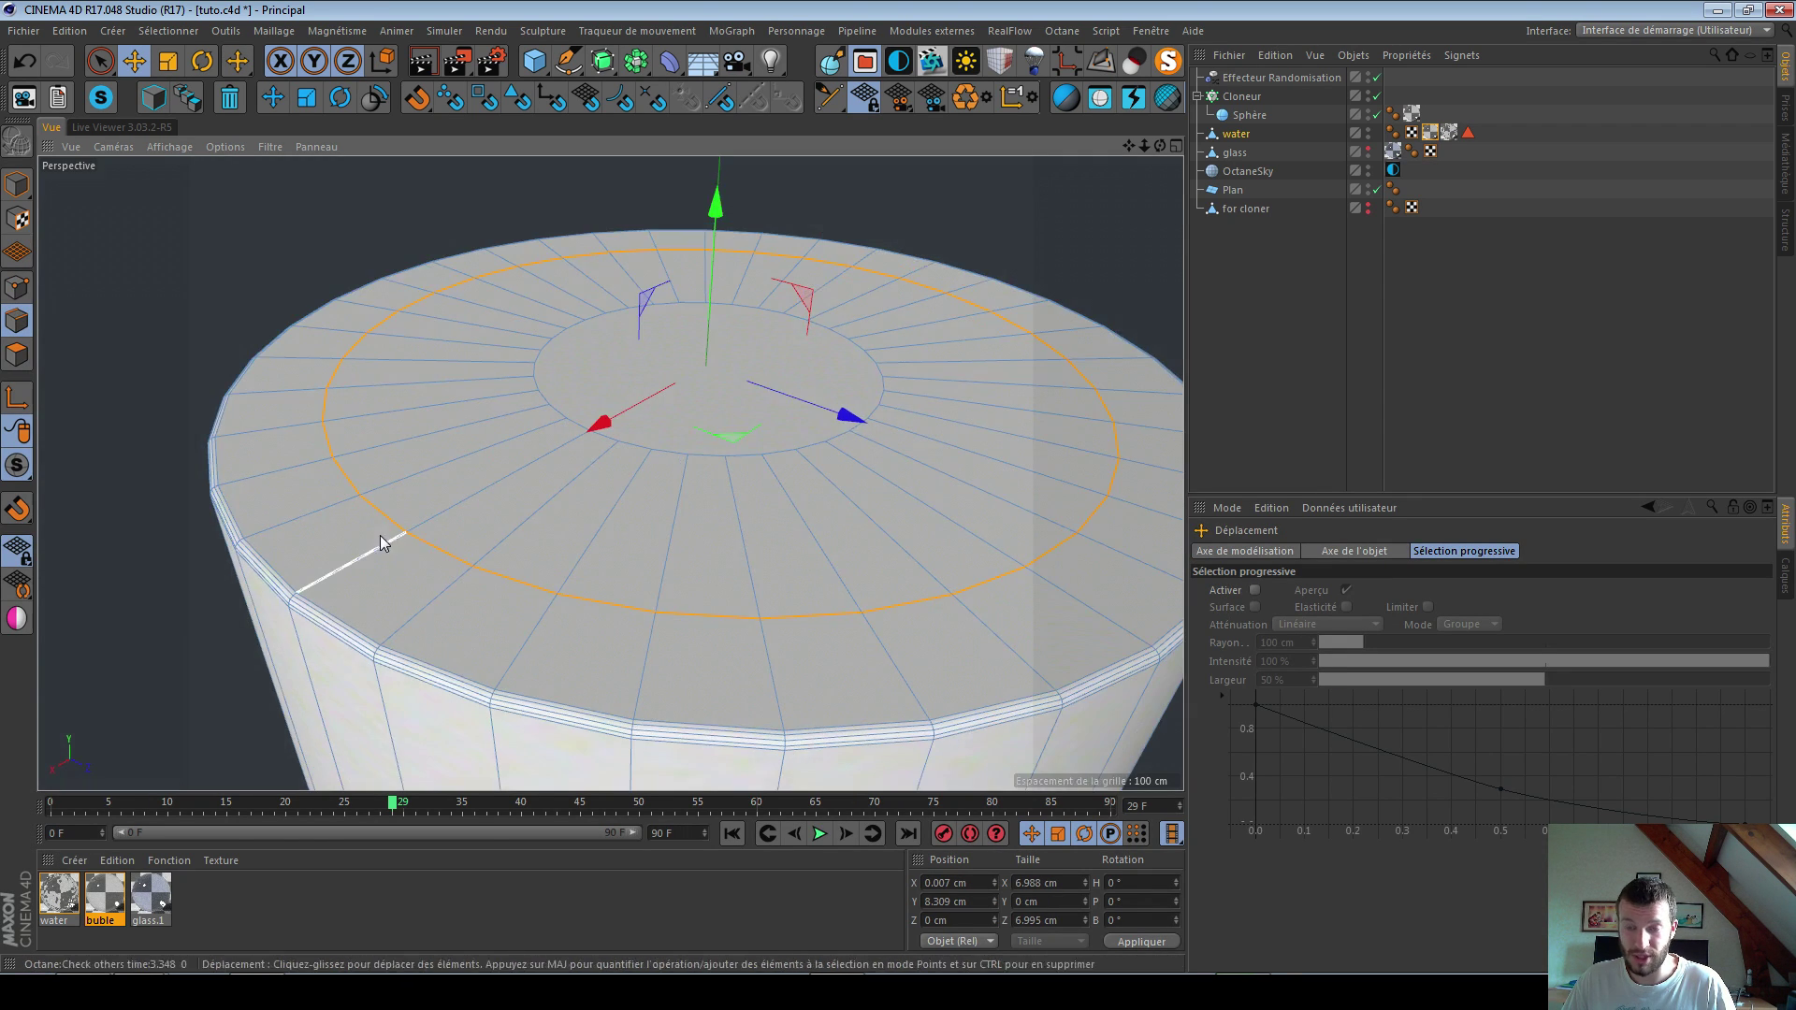
{"action": "key", "text": "m"}
{"action": "key", "text": "s"}
{"action": "right_click_drag", "start_coordinate": [431, 555], "coordinate": [497, 562], "text": "alt"}
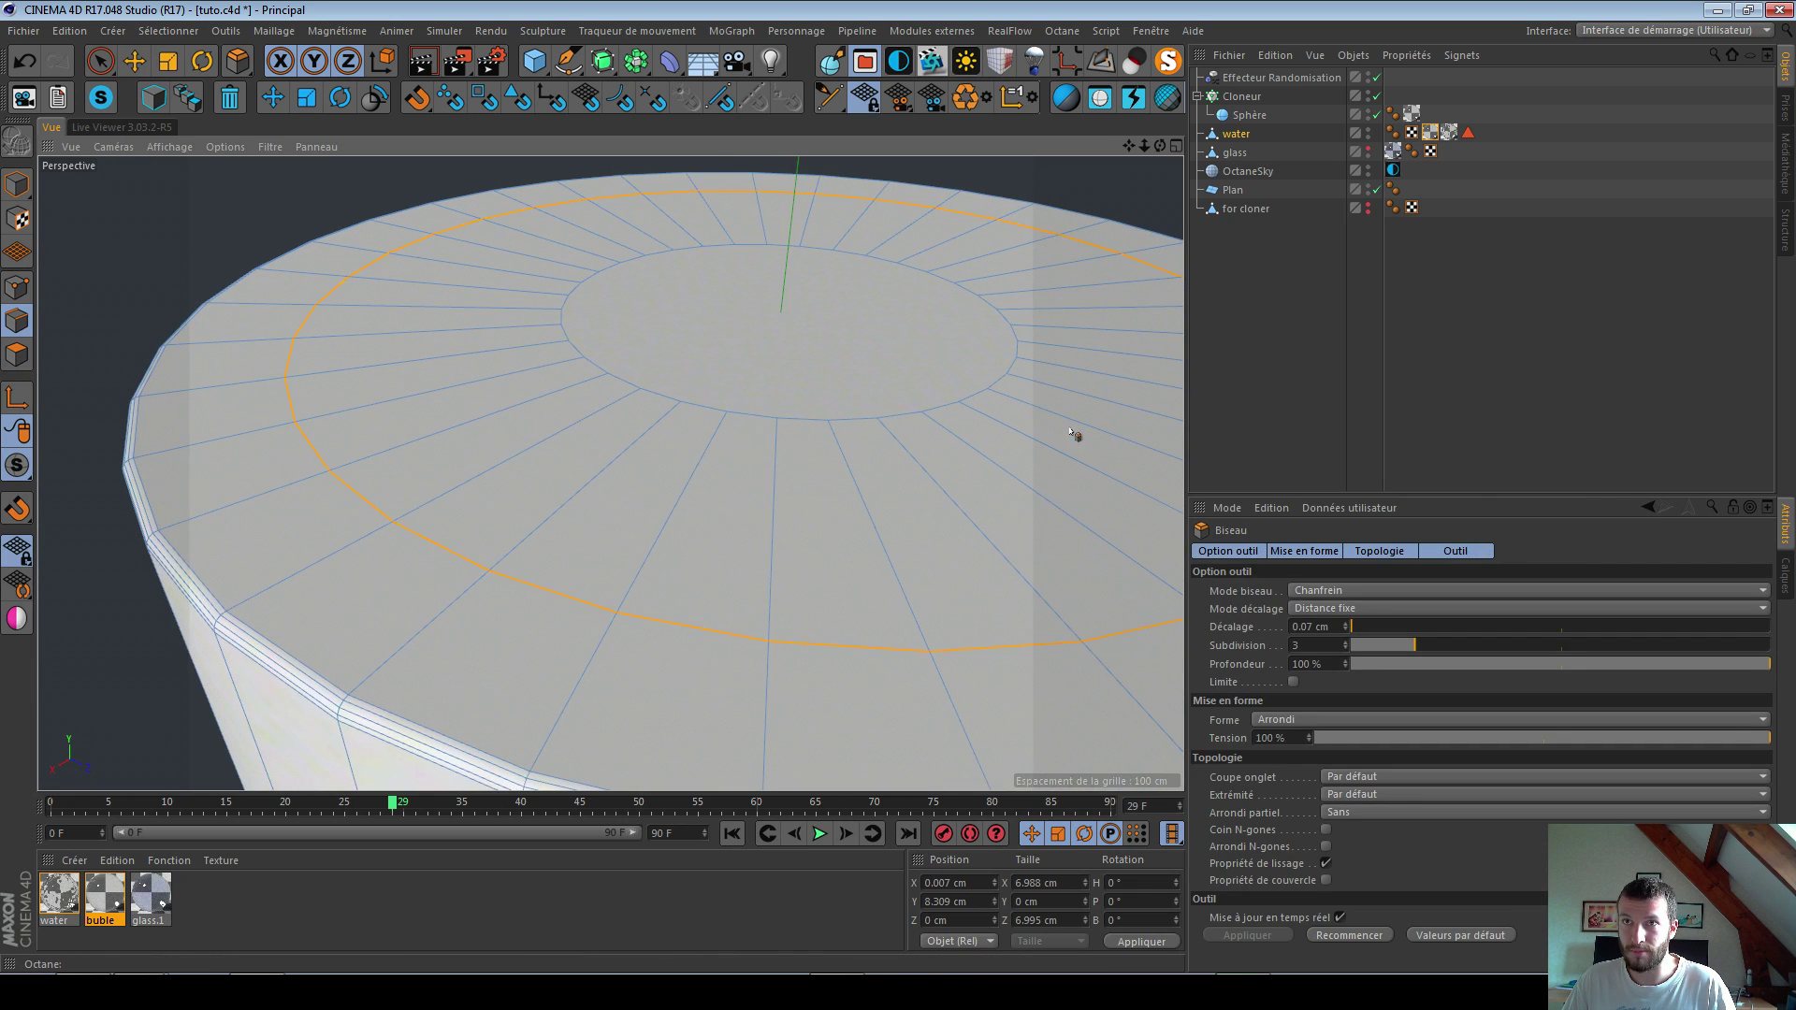
{"action": "left_click_drag", "start_coordinate": [539, 498], "coordinate": [589, 498]}
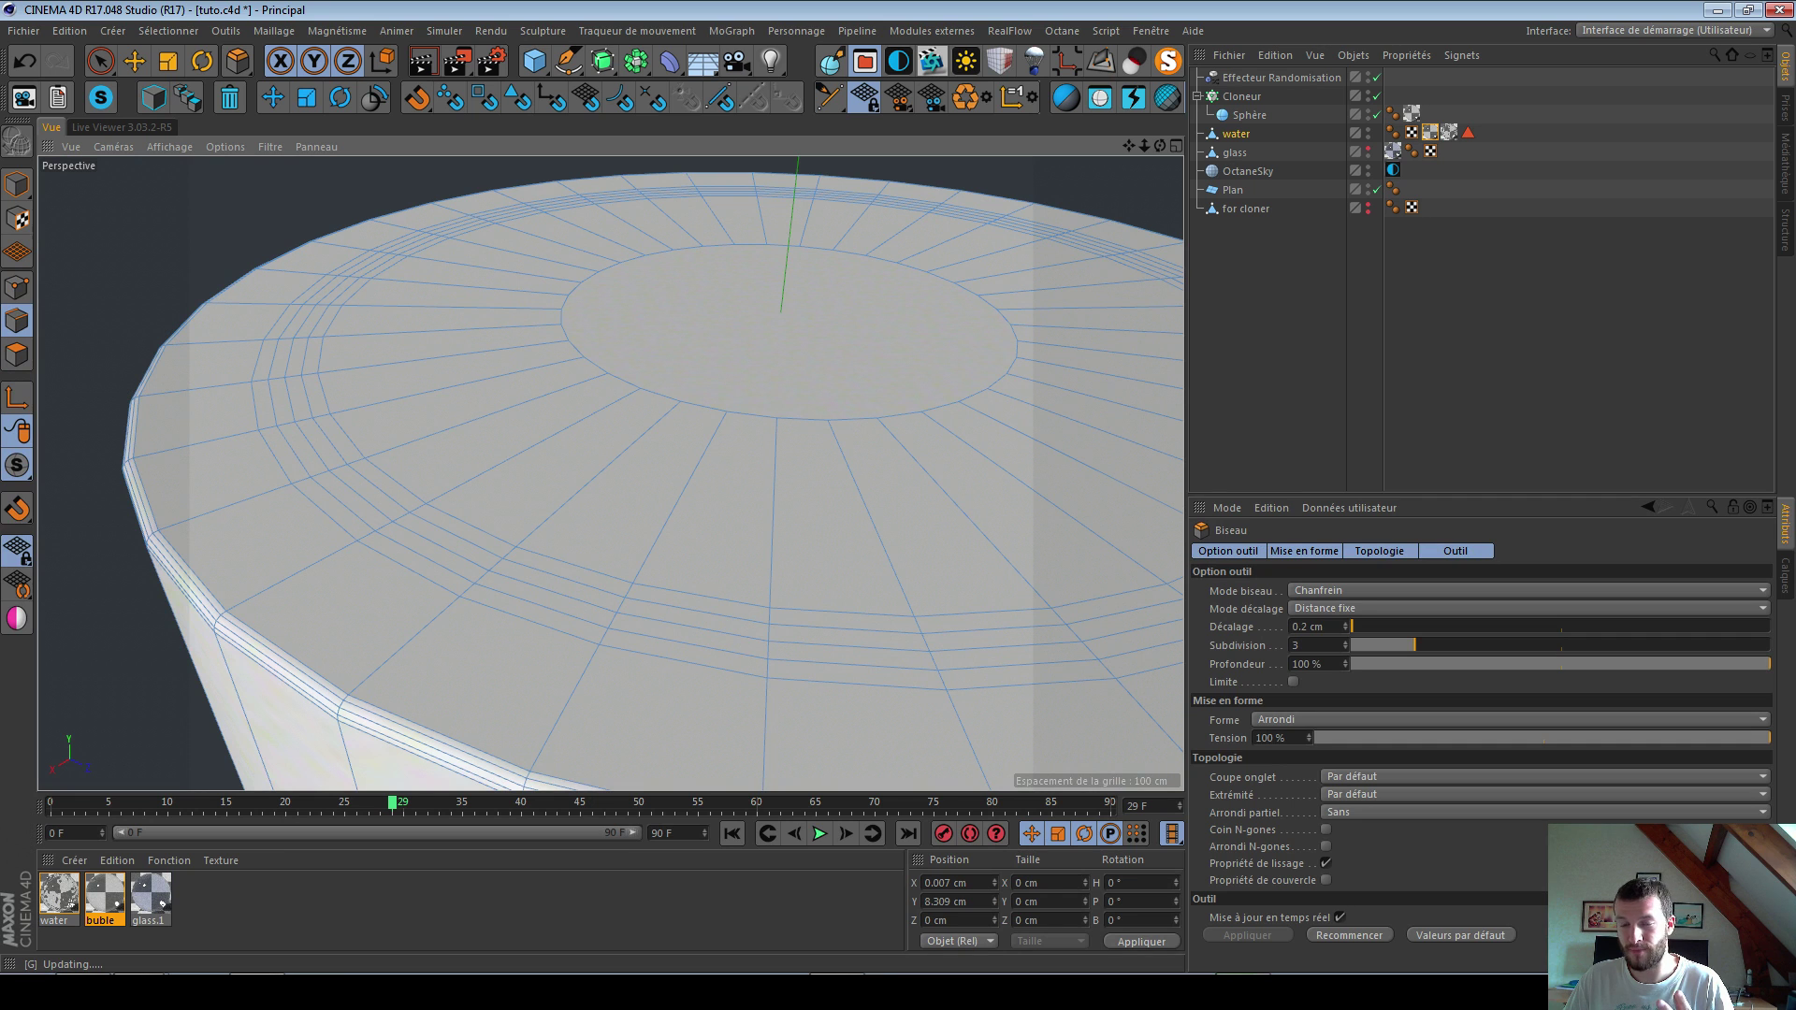
{"action": "left_click", "coordinate": [1337, 645]}
{"action": "type", "text": "1"}
{"action": "key", "text": "Return"}
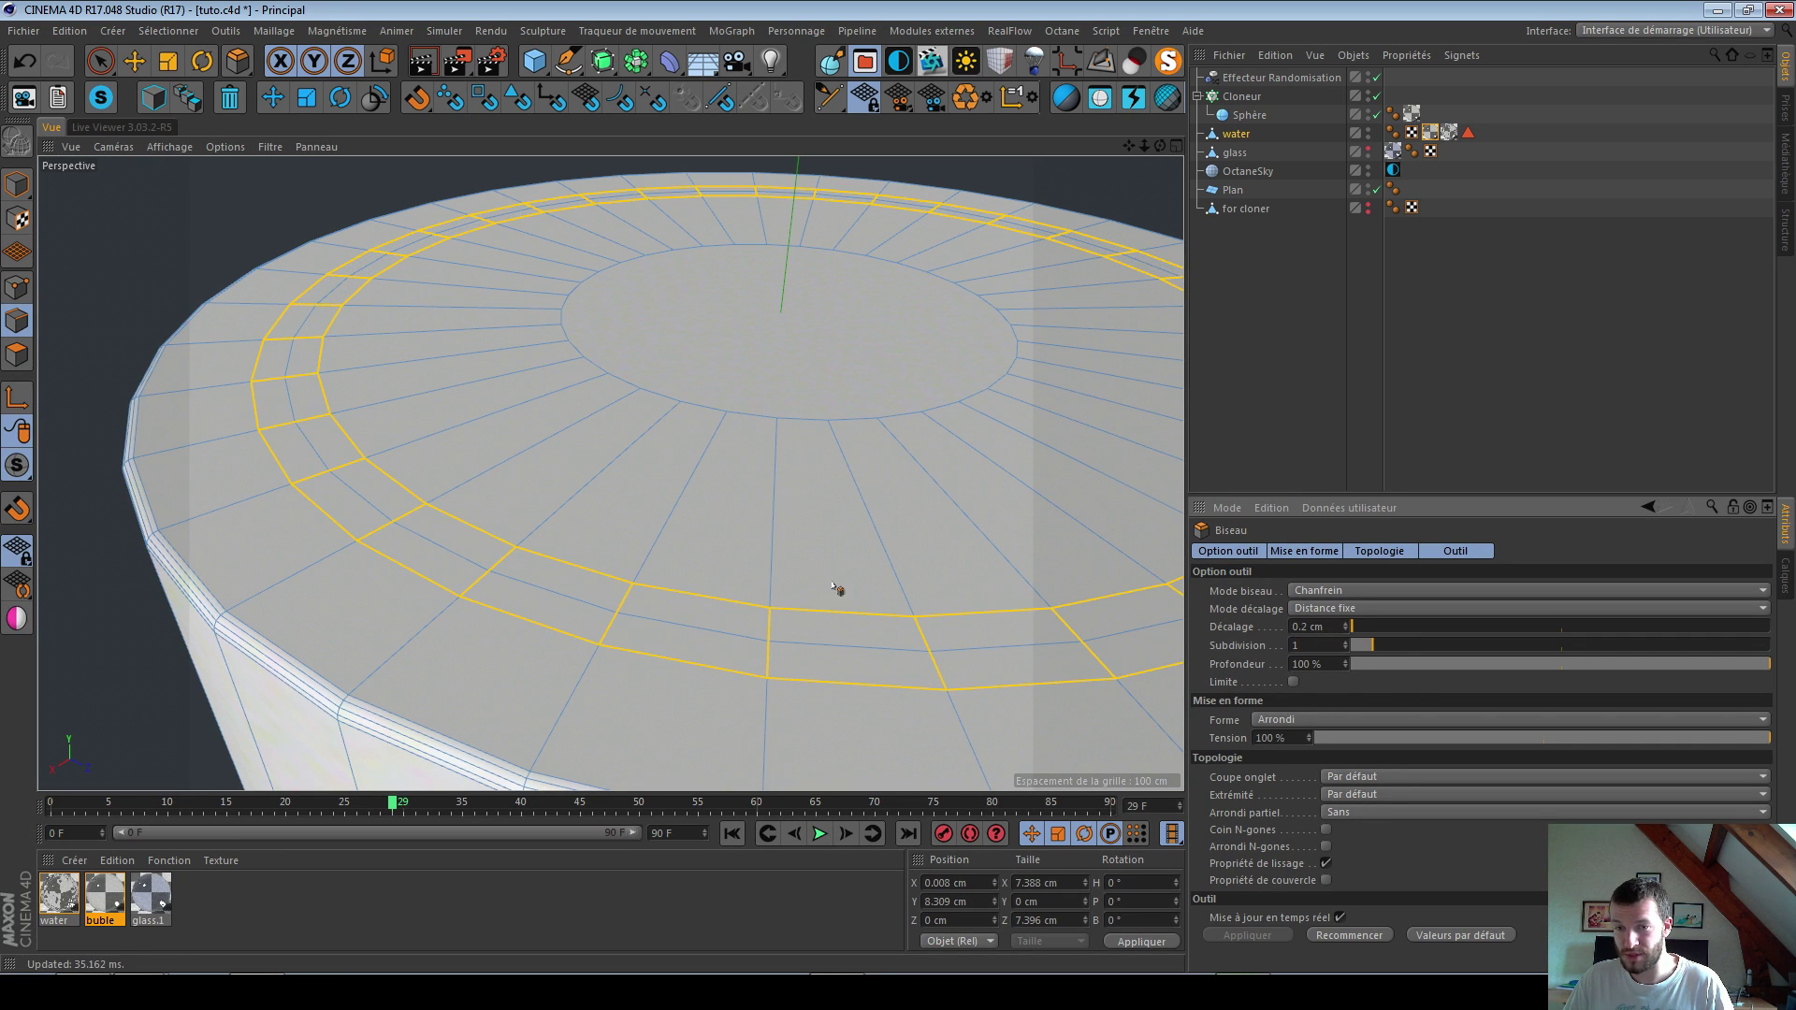
Step: Raise the middle edge loop of the outer bevelled band to a Y position of about 8.318 cm
{"action": "key", "text": "e"}
{"action": "double_click", "coordinate": [466, 552]}
{"action": "left_click_drag", "start_coordinate": [511, 566], "coordinate": [701, 612], "text": "alt"}
{"action": "left_click_drag", "start_coordinate": [915, 451], "coordinate": [830, 689], "text": "alt"}
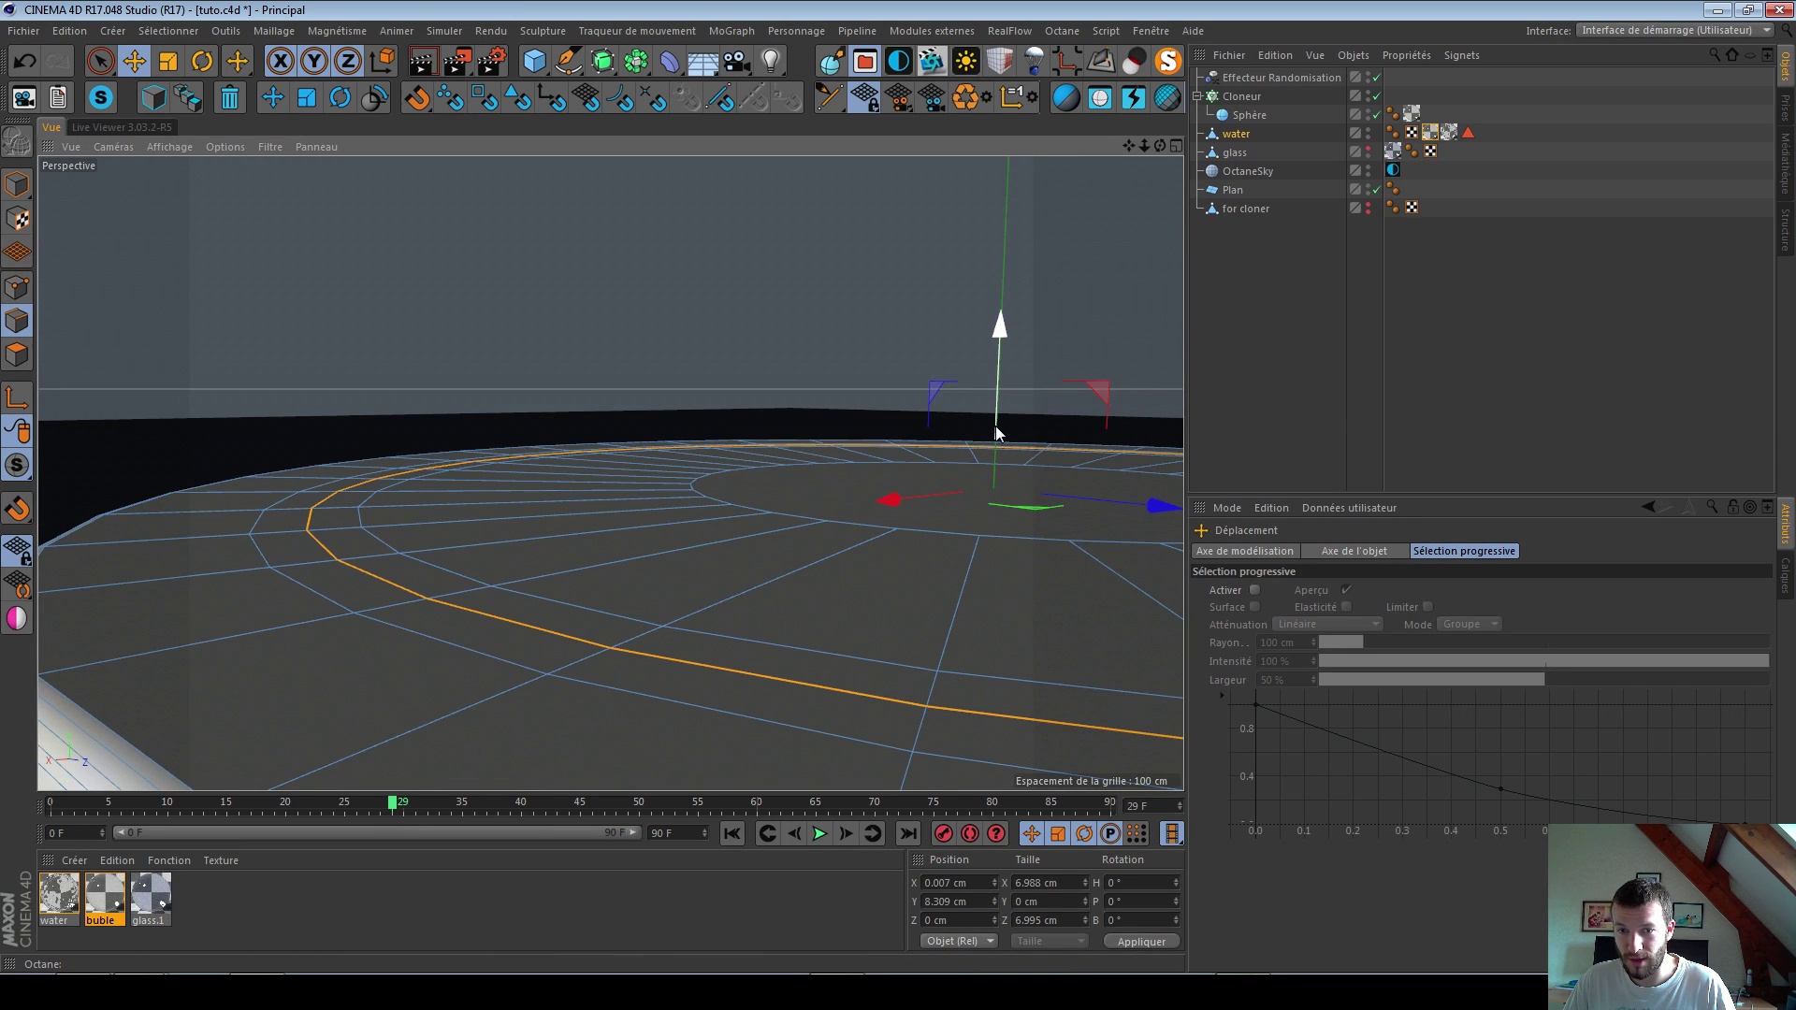
{"action": "left_click_drag", "start_coordinate": [995, 425], "coordinate": [993, 430]}
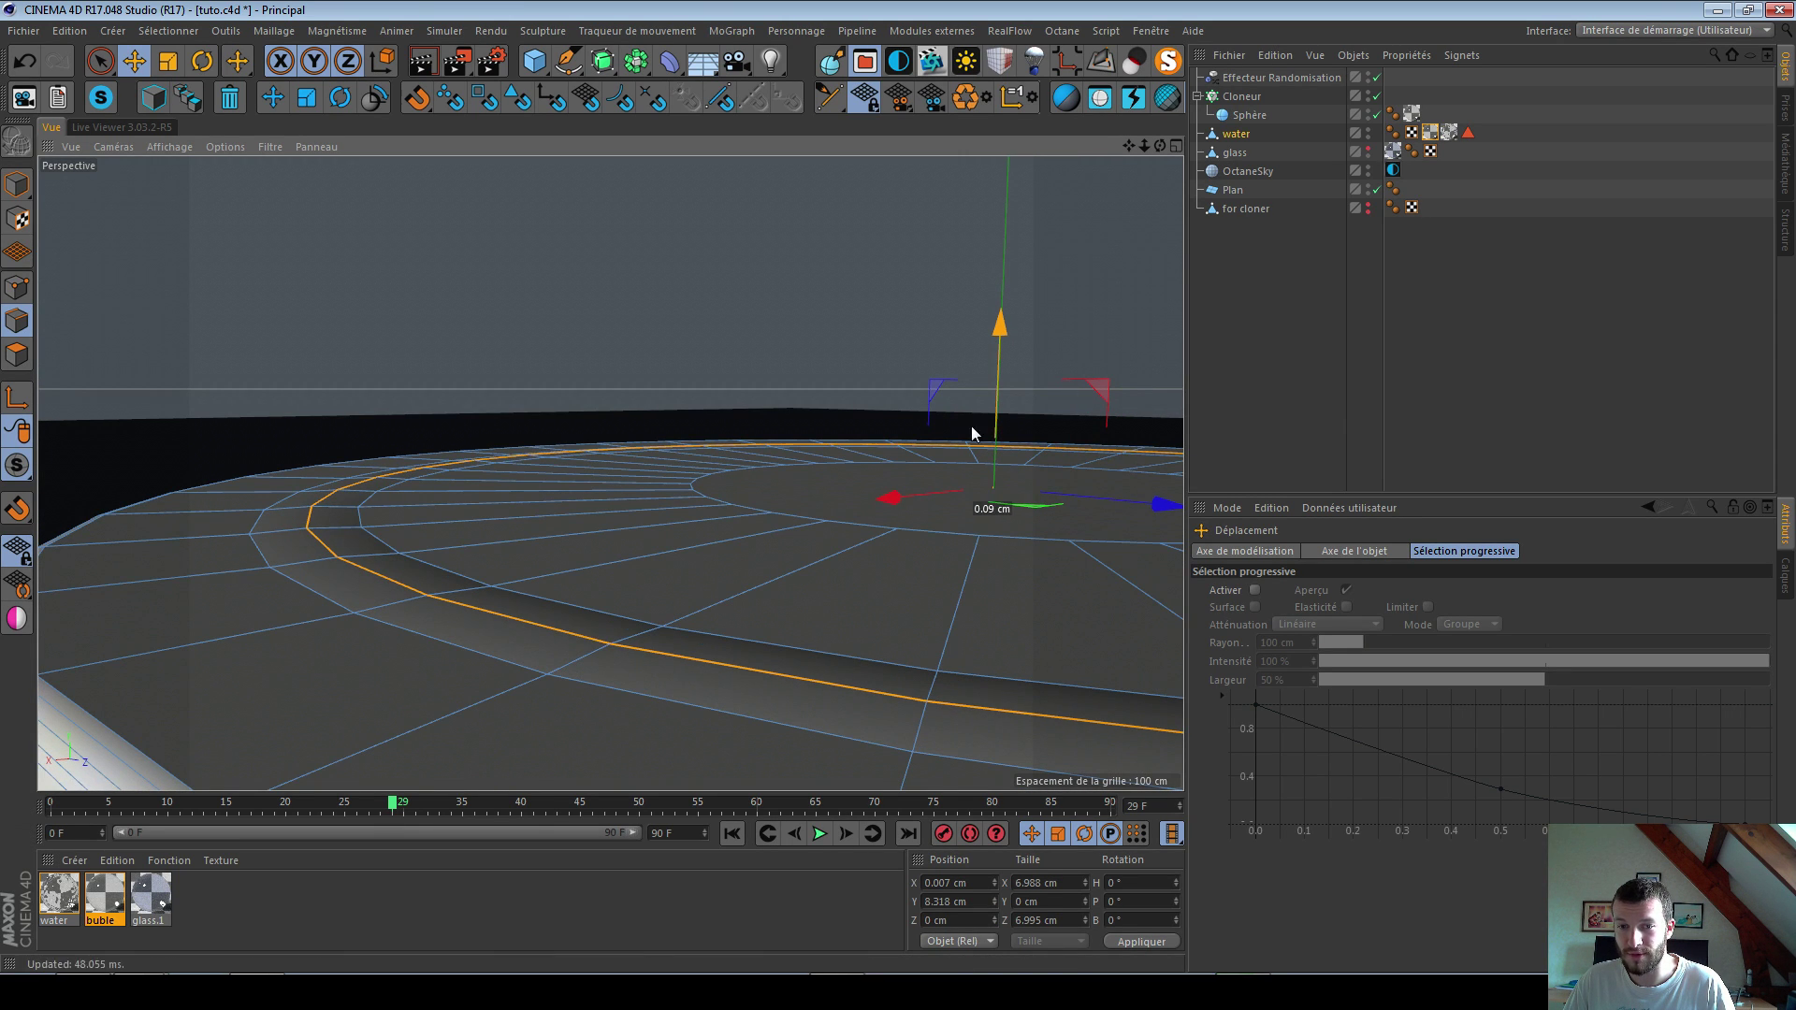
{"action": "left_click_drag", "start_coordinate": [491, 623], "coordinate": [450, 638], "text": "alt"}
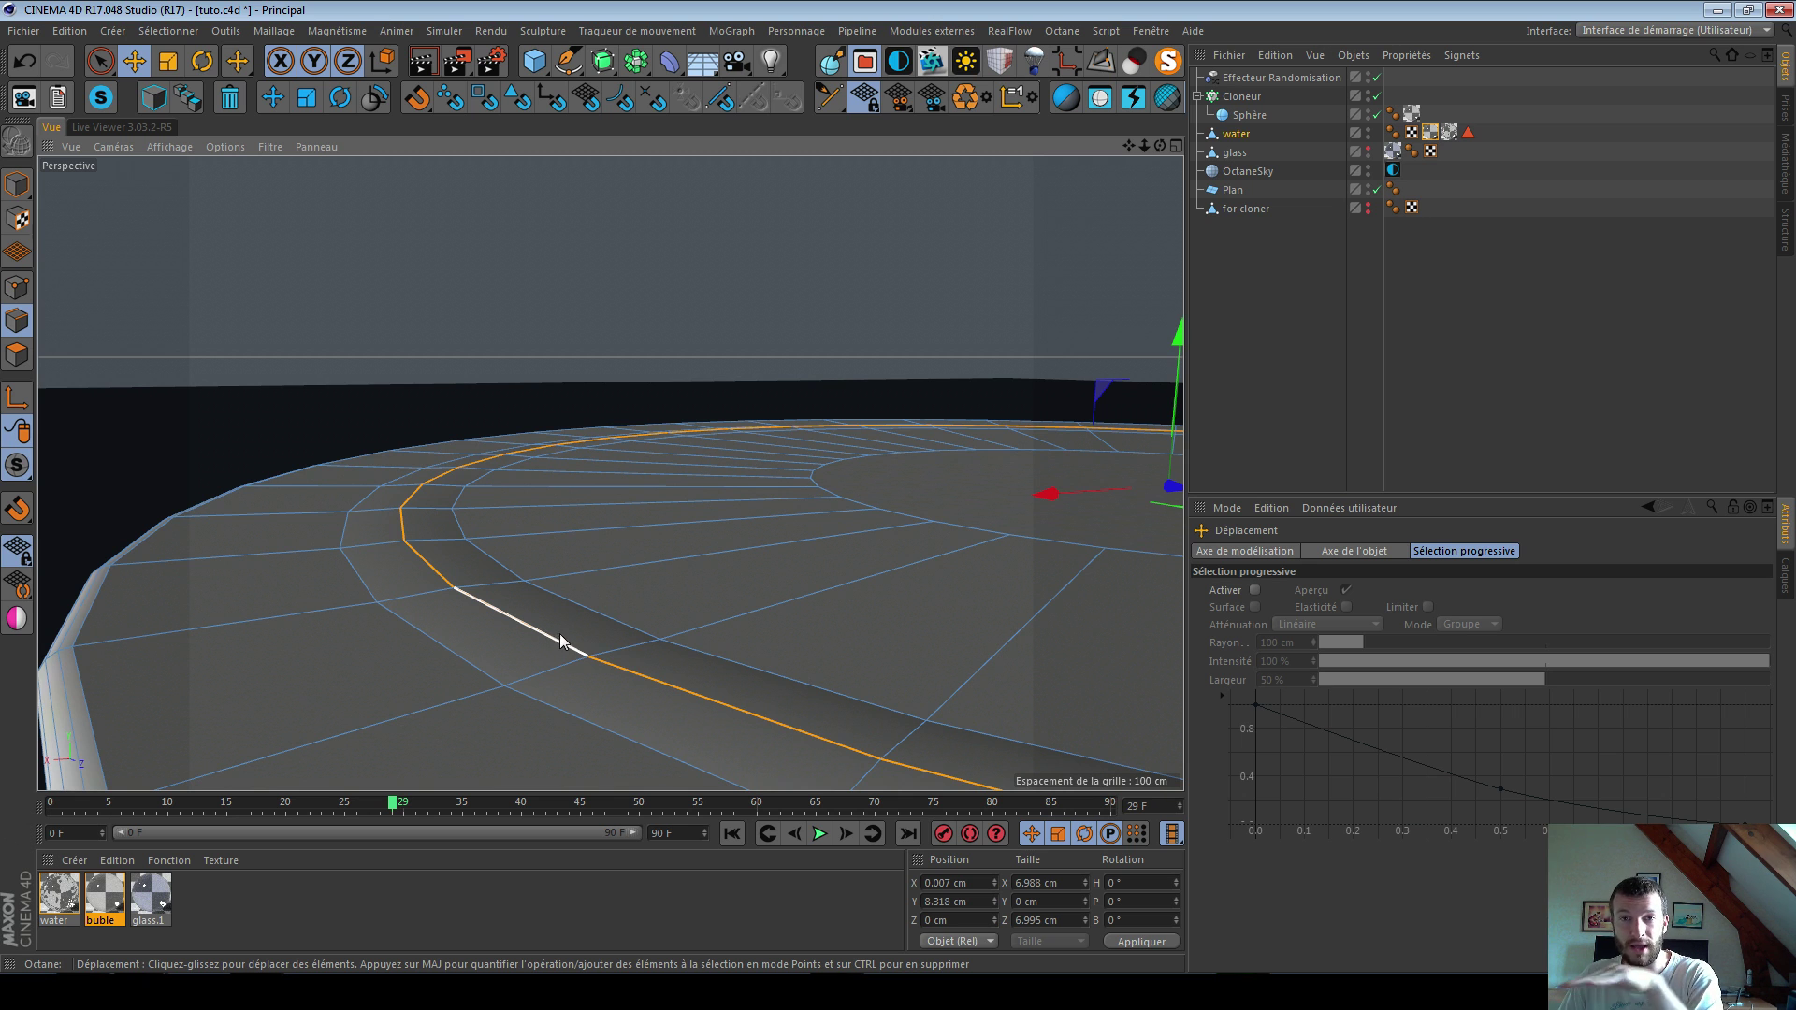
{"action": "mouse_move", "coordinate": [527, 644]}
{"action": "left_mouse_down", "text": "alt"}
{"action": "mouse_move", "coordinate": [473, 593]}
{"action": "mouse_move", "coordinate": [492, 585]}
{"action": "left_mouse_up", "text": "alt"}
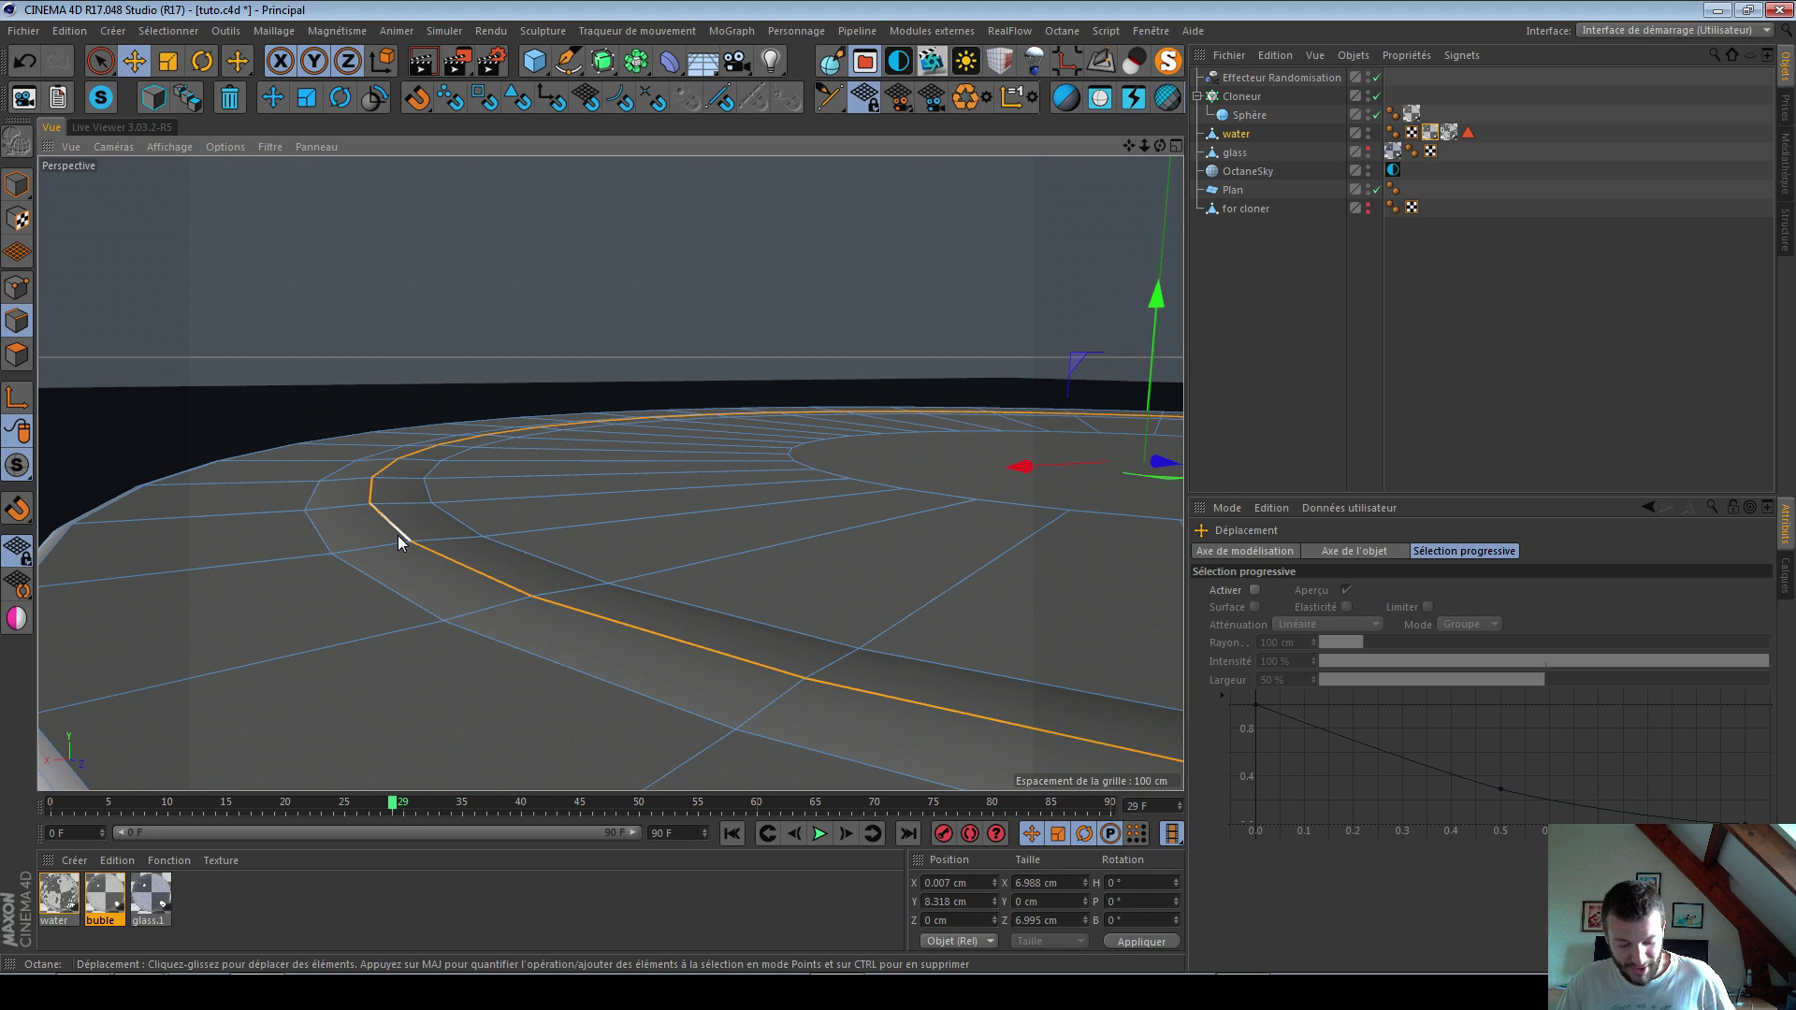
Step: Bevel the raised outer edge loop and increase the bevel's subdivisions to smooth the ripple
{"action": "key", "text": "m"}
{"action": "key", "text": "s"}
{"action": "scroll", "coordinate": [552, 617], "scroll_direction": "up", "scroll_amount": 6}
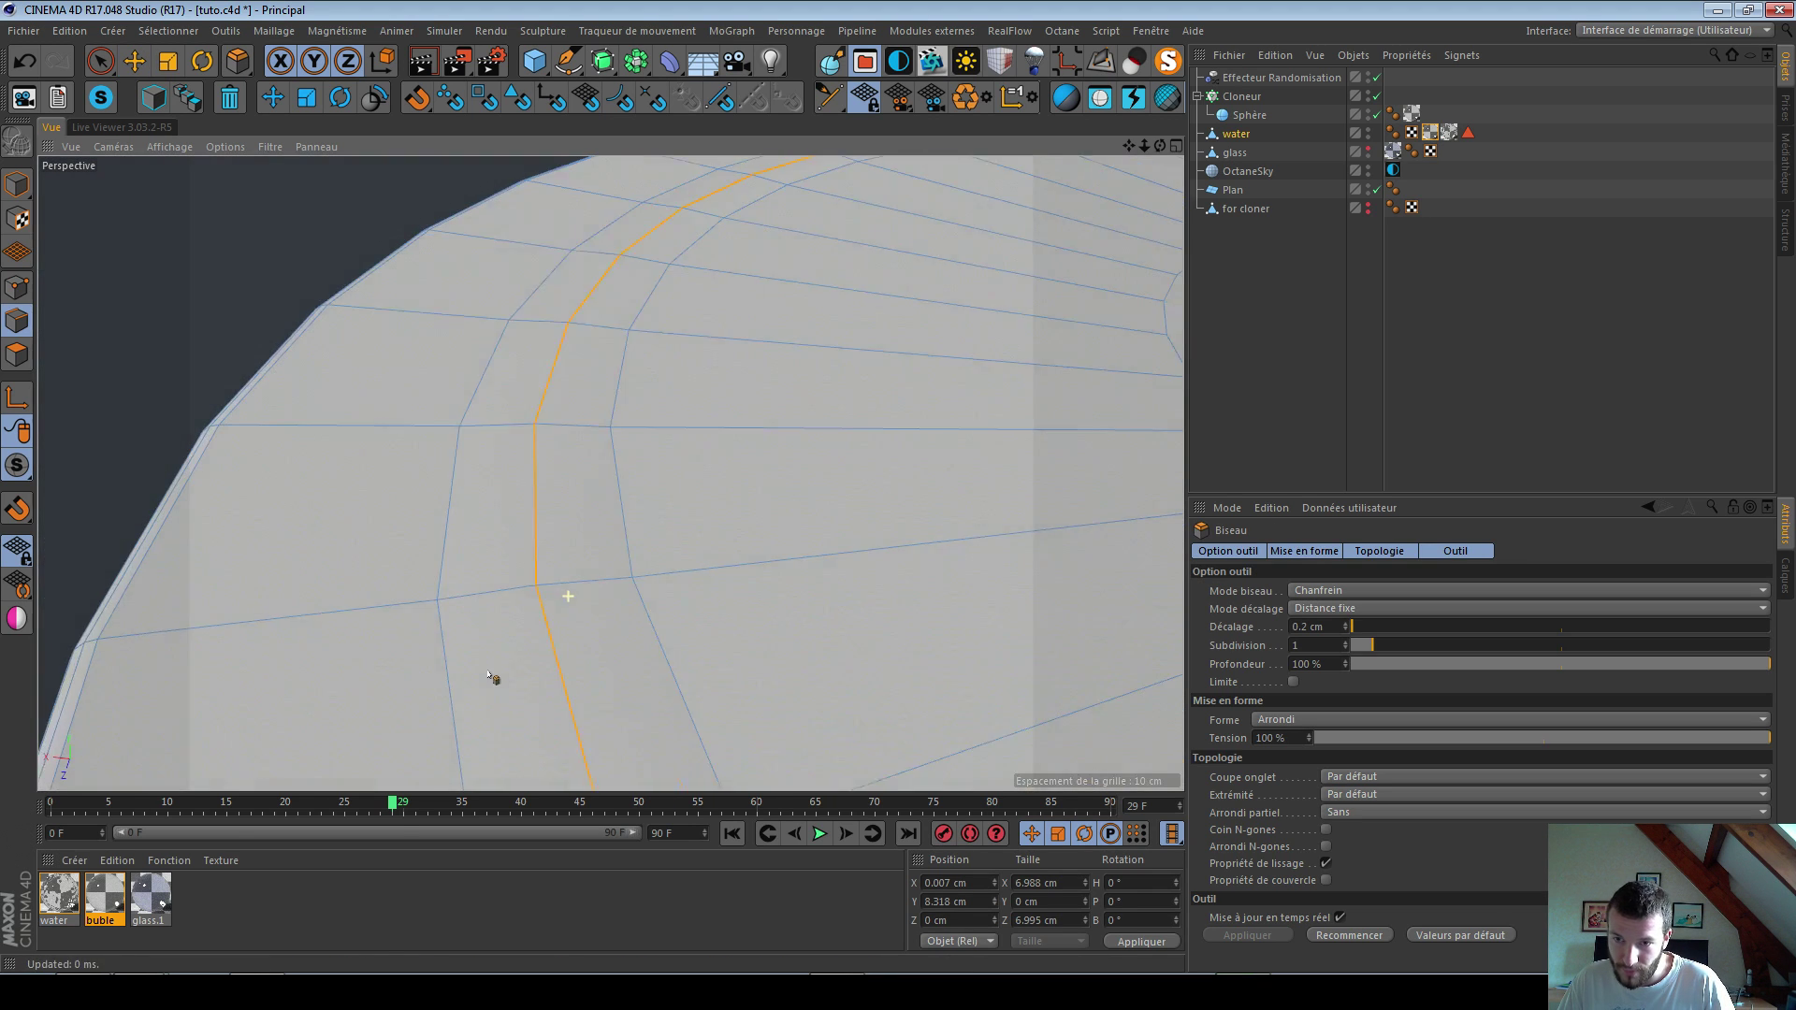
{"action": "mouse_move", "coordinate": [552, 633]}
{"action": "left_mouse_down"}
{"action": "mouse_move", "coordinate": [589, 629]}
{"action": "mouse_move", "coordinate": [574, 631]}
{"action": "left_mouse_up"}
{"action": "left_click_drag", "start_coordinate": [1392, 647], "coordinate": [1411, 653]}
{"action": "left_click_drag", "start_coordinate": [603, 609], "coordinate": [786, 613], "text": "alt"}
{"action": "left_click_drag", "start_coordinate": [489, 589], "coordinate": [593, 577], "text": "alt"}
{"action": "key", "text": "e"}
Step: Select the inner disc's edge loop on the water's top and bevel it by about 0.15 cm with 1 subdivision
{"action": "left_click_drag", "start_coordinate": [609, 473], "coordinate": [721, 422], "text": "alt"}
{"action": "left_click", "coordinate": [749, 418]}
{"action": "middle_click_drag", "start_coordinate": [765, 464], "coordinate": [447, 526], "text": "alt"}
{"action": "mouse_move", "coordinate": [447, 534]}
{"action": "left_mouse_down", "text": "alt"}
{"action": "mouse_move", "coordinate": [546, 541]}
{"action": "mouse_move", "coordinate": [496, 538]}
{"action": "left_mouse_up", "text": "alt"}
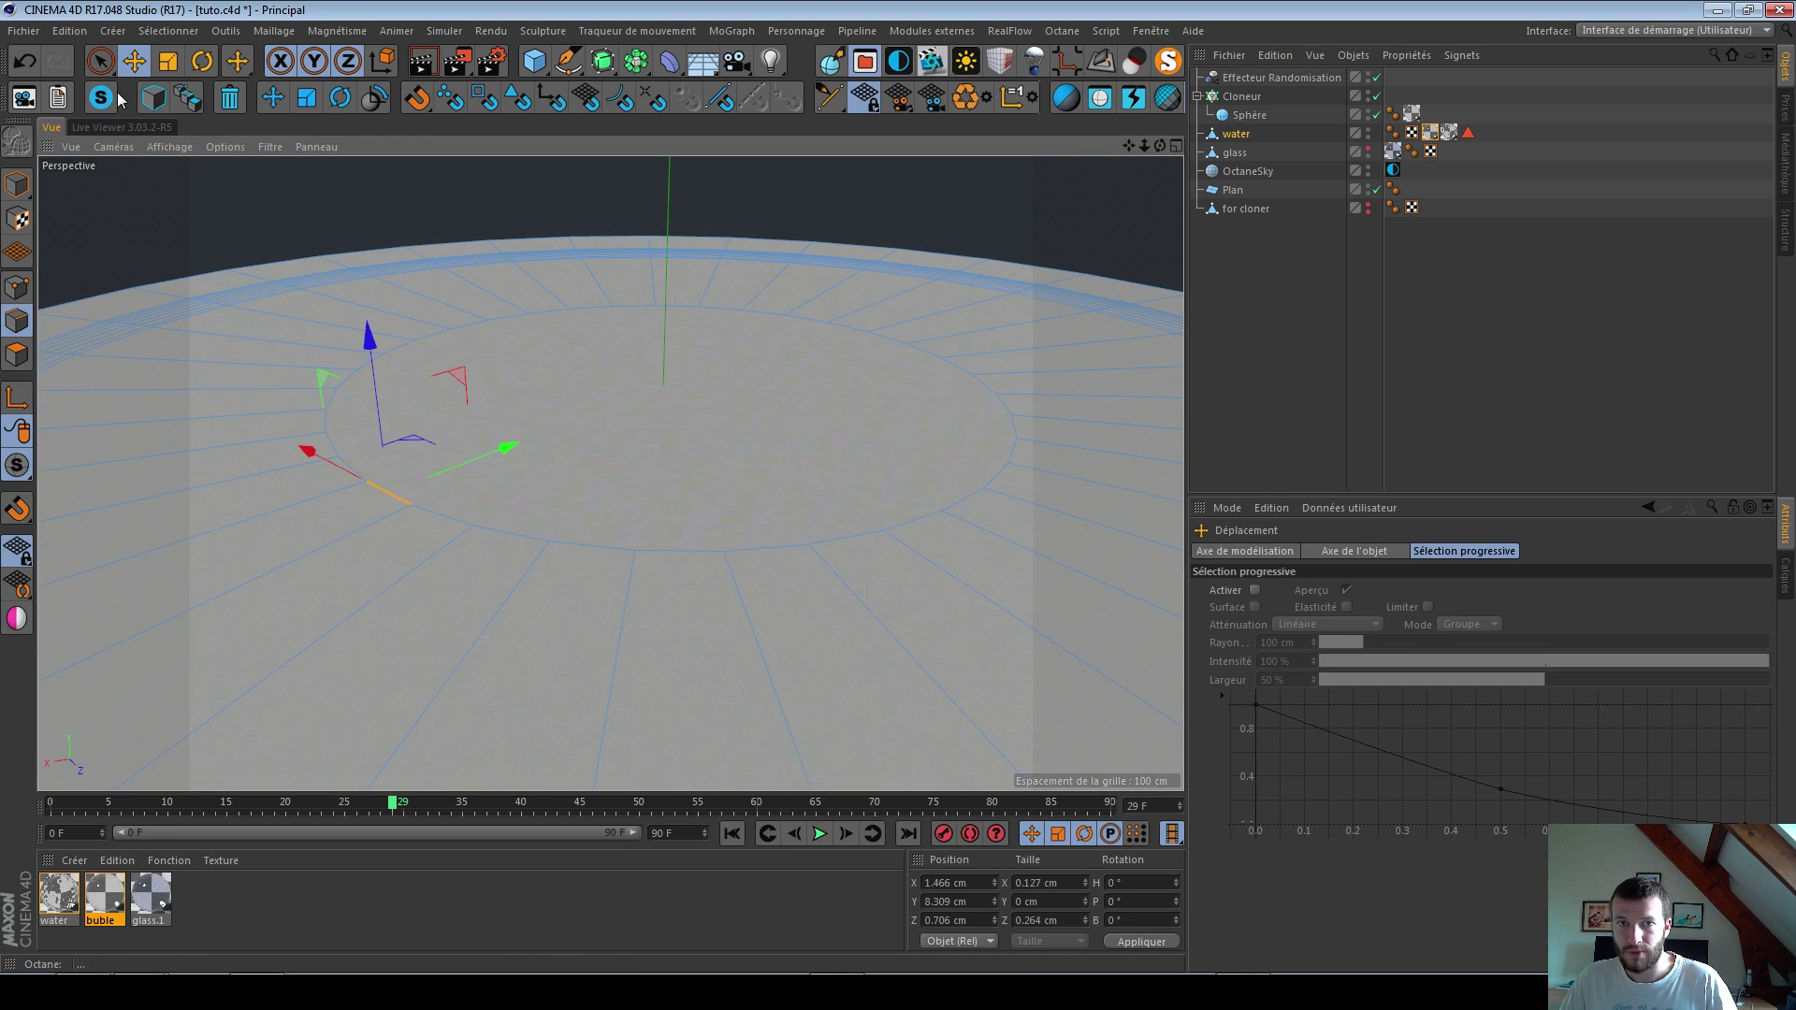
{"action": "left_click", "coordinate": [108, 61]}
{"action": "mouse_move", "coordinate": [461, 352]}
{"action": "left_mouse_down"}
{"action": "mouse_move", "coordinate": [368, 462]}
{"action": "mouse_move", "coordinate": [883, 533]}
{"action": "mouse_move", "coordinate": [993, 361]}
{"action": "mouse_move", "coordinate": [495, 329]}
{"action": "left_mouse_up"}
{"action": "mouse_move", "coordinate": [570, 272]}
{"action": "left_mouse_down", "text": "ctrl"}
{"action": "mouse_move", "coordinate": [263, 298]}
{"action": "mouse_move", "coordinate": [579, 723]}
{"action": "mouse_move", "coordinate": [1131, 473]}
{"action": "mouse_move", "coordinate": [842, 233]}
{"action": "mouse_move", "coordinate": [675, 225]}
{"action": "left_mouse_up", "text": "ctrl"}
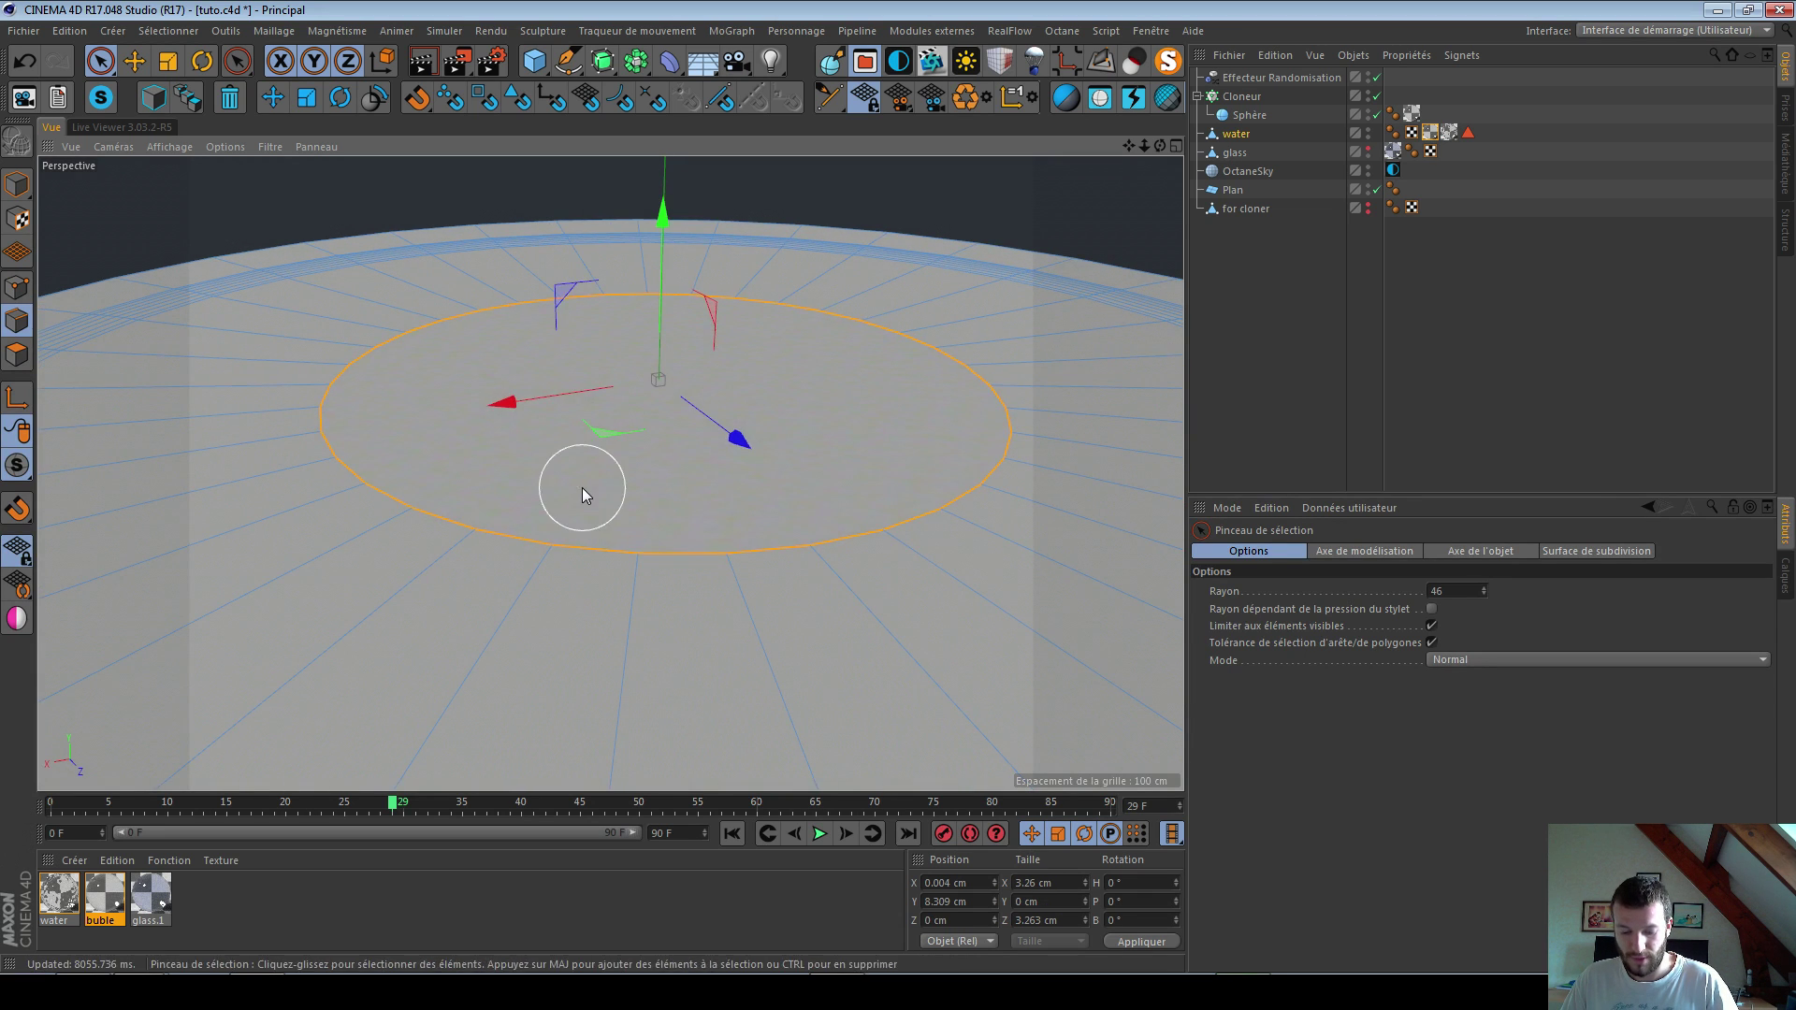
{"action": "key", "text": "m"}
{"action": "key", "text": "s"}
{"action": "mouse_move", "coordinate": [616, 531]}
{"action": "left_mouse_down"}
{"action": "mouse_move", "coordinate": [758, 592]}
{"action": "mouse_move", "coordinate": [730, 593]}
{"action": "left_mouse_up"}
{"action": "double_click", "coordinate": [1299, 646]}
{"action": "type", "text": "1e"}
Step: Raise the middle edge loop of the inner bevelled band to a Y position of about 8.317 cm
{"action": "double_click", "coordinate": [670, 539]}
{"action": "right_click_drag", "start_coordinate": [669, 540], "coordinate": [766, 545], "text": "alt"}
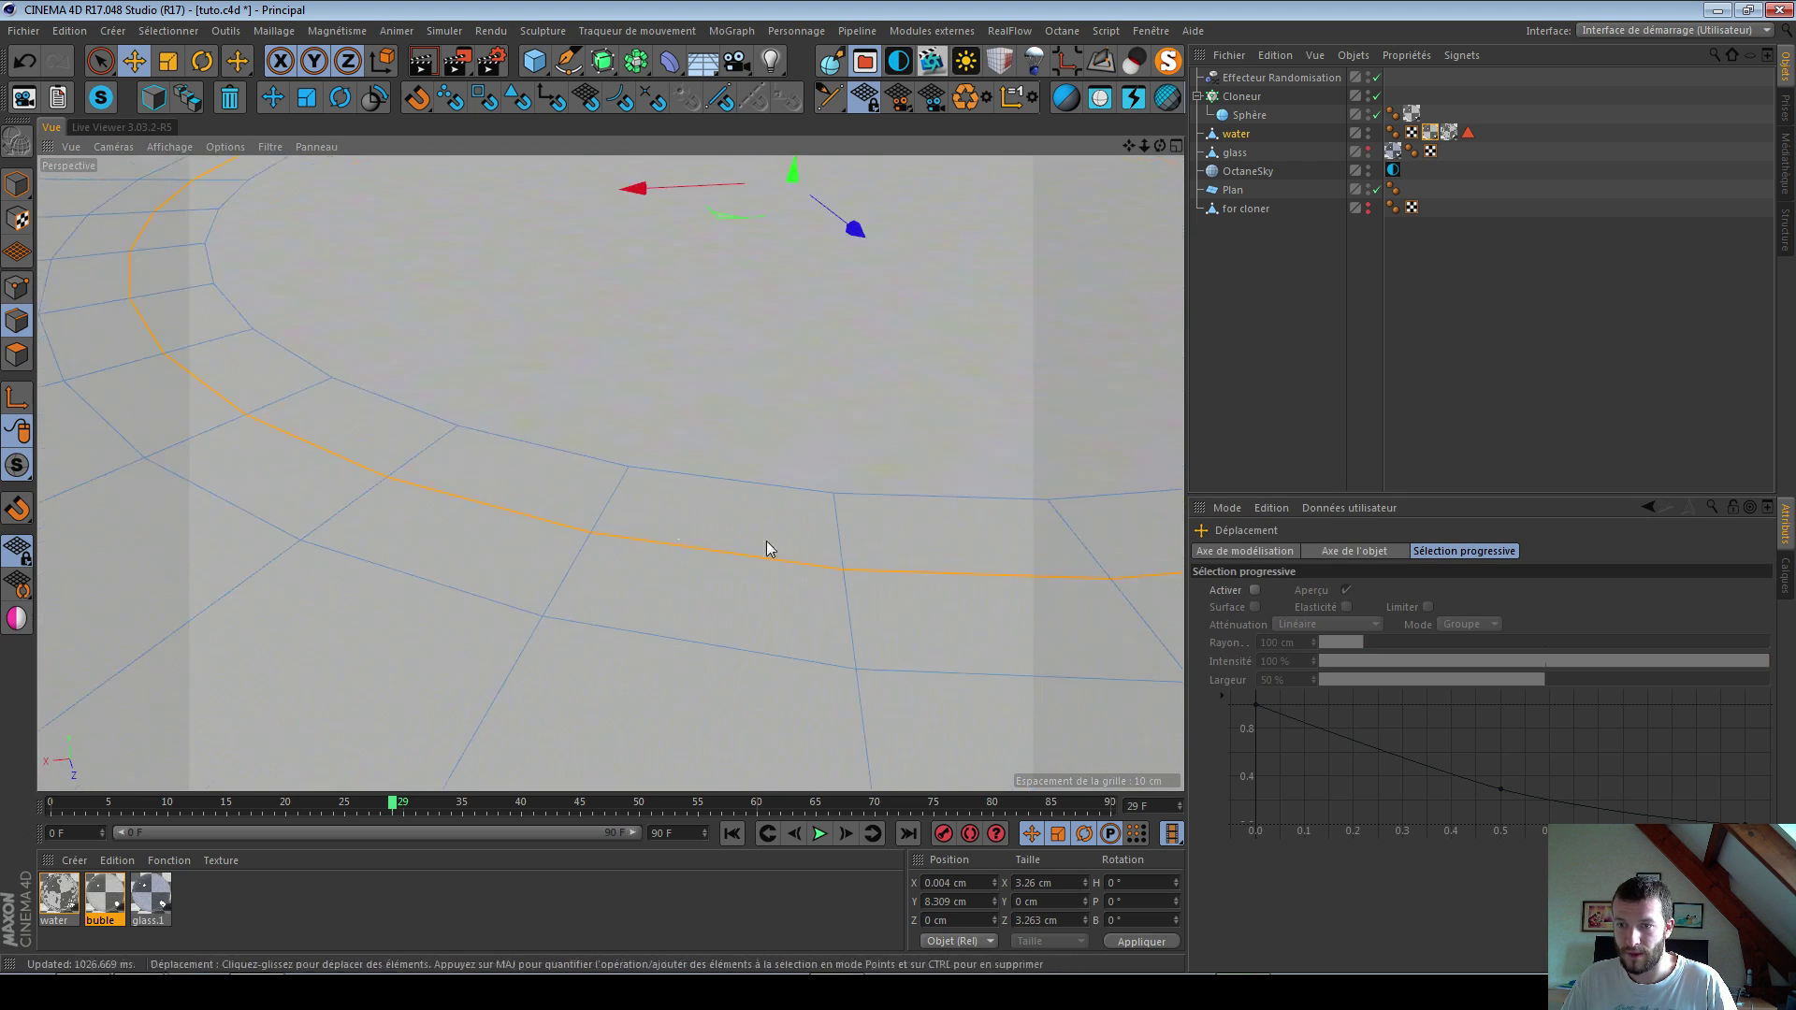
{"action": "left_click_drag", "start_coordinate": [700, 525], "coordinate": [676, 432], "text": "alt"}
{"action": "left_click_drag", "start_coordinate": [879, 238], "coordinate": [881, 241]}
Step: Bevel the raised inner edge loop by about 0.122 cm and set its subdivisions to 5
{"action": "key", "text": "m"}
{"action": "key", "text": "s"}
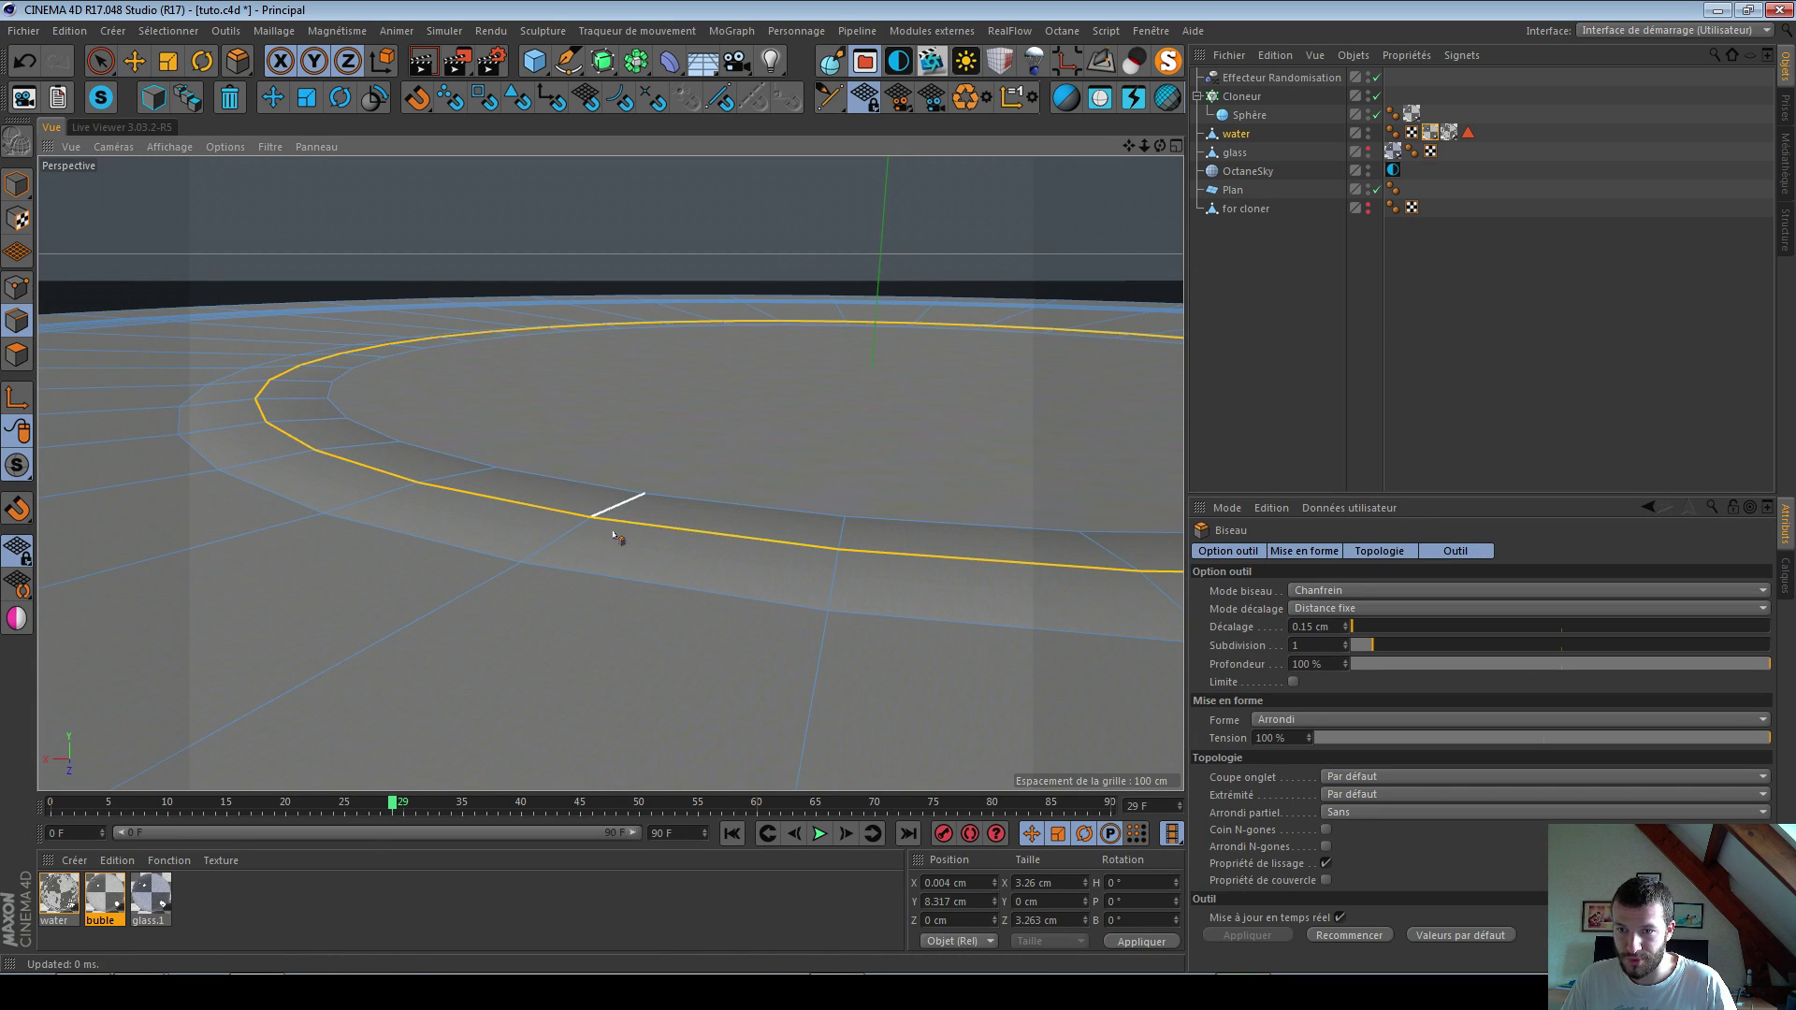
{"action": "scroll", "coordinate": [670, 569], "scroll_direction": "up", "scroll_amount": 3}
{"action": "left_click_drag", "start_coordinate": [670, 569], "coordinate": [714, 573]}
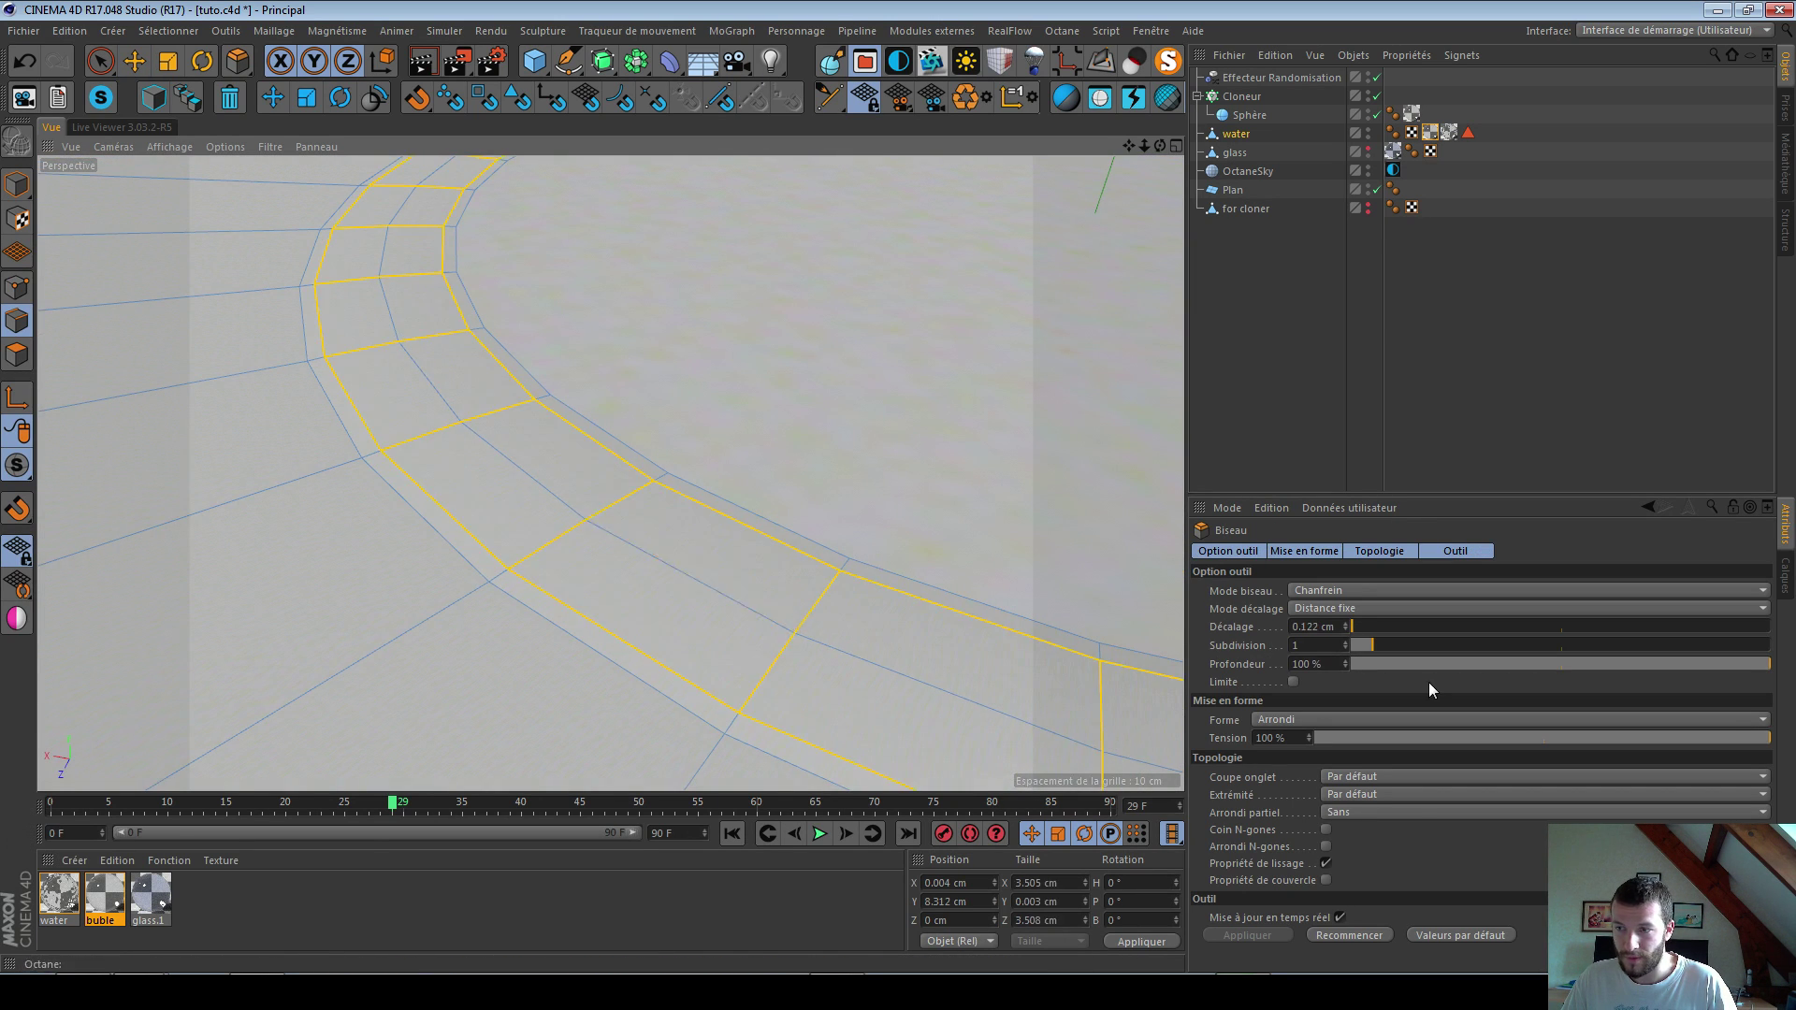
{"action": "left_click", "coordinate": [1407, 644]}
{"action": "scroll", "coordinate": [621, 474], "scroll_direction": "down", "scroll_amount": 4}
{"action": "key", "text": "e"}
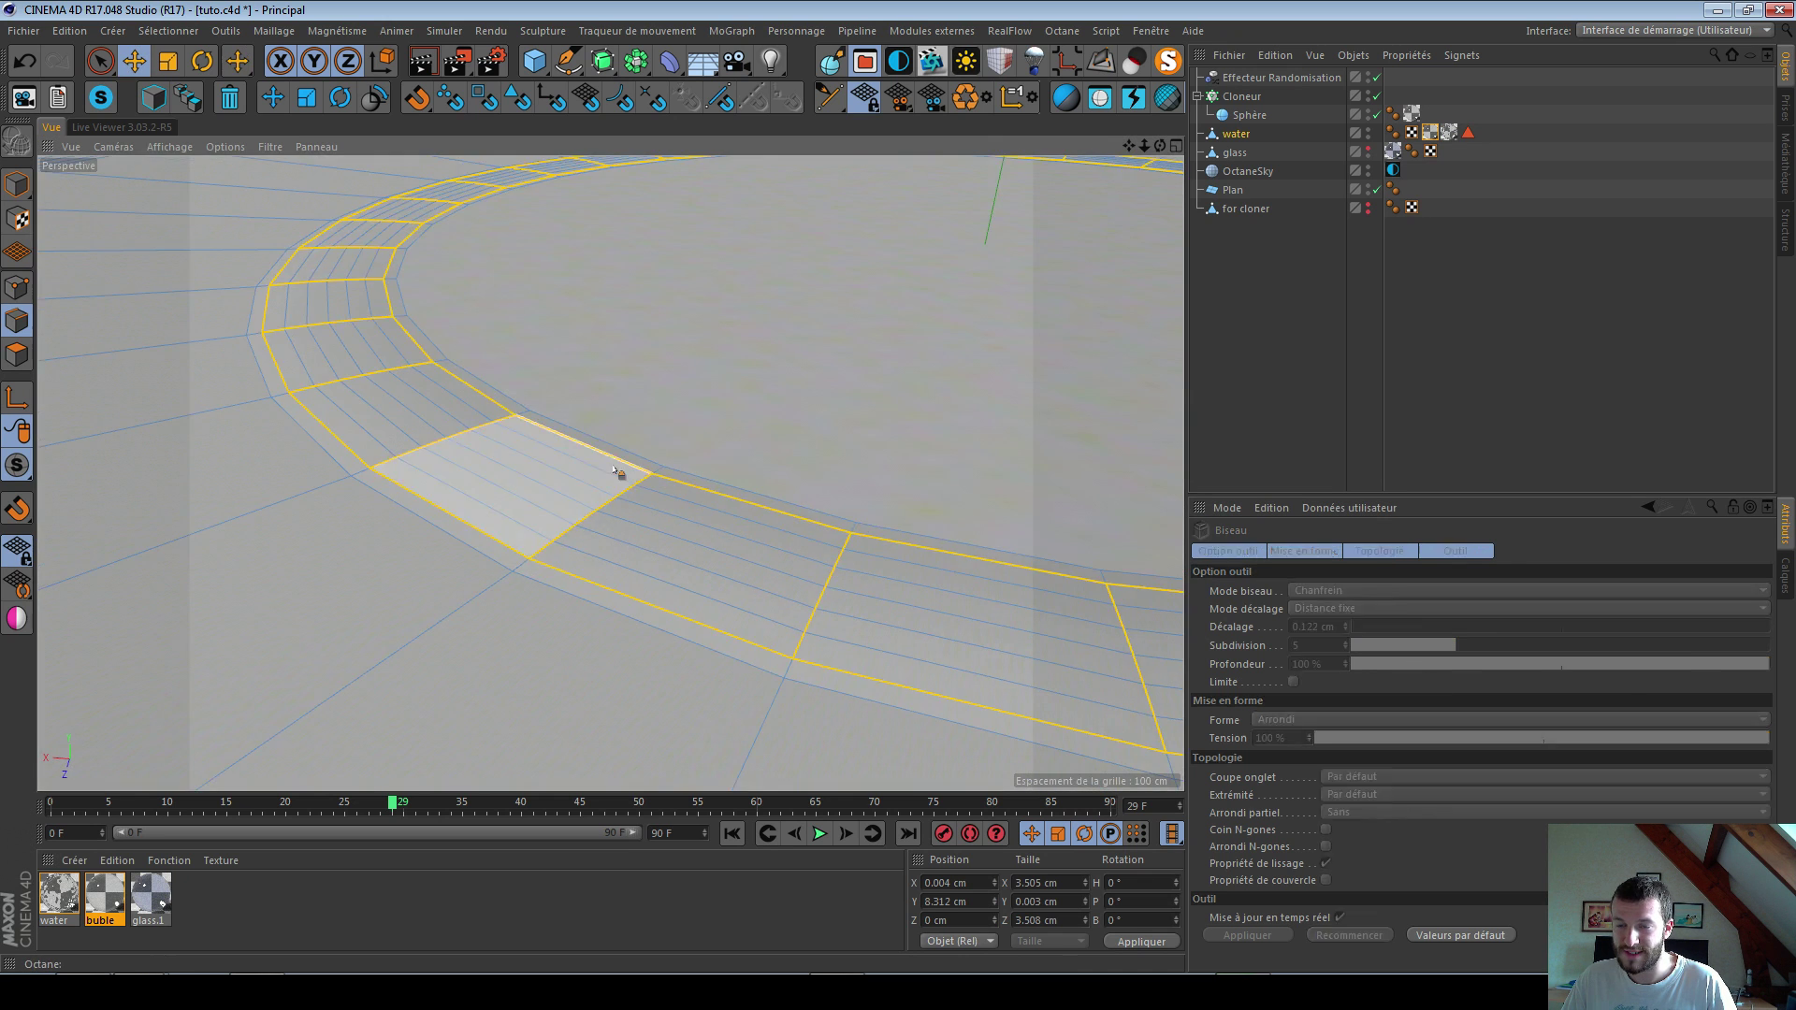
{"action": "left_click_drag", "start_coordinate": [499, 513], "coordinate": [464, 555], "text": "alt"}
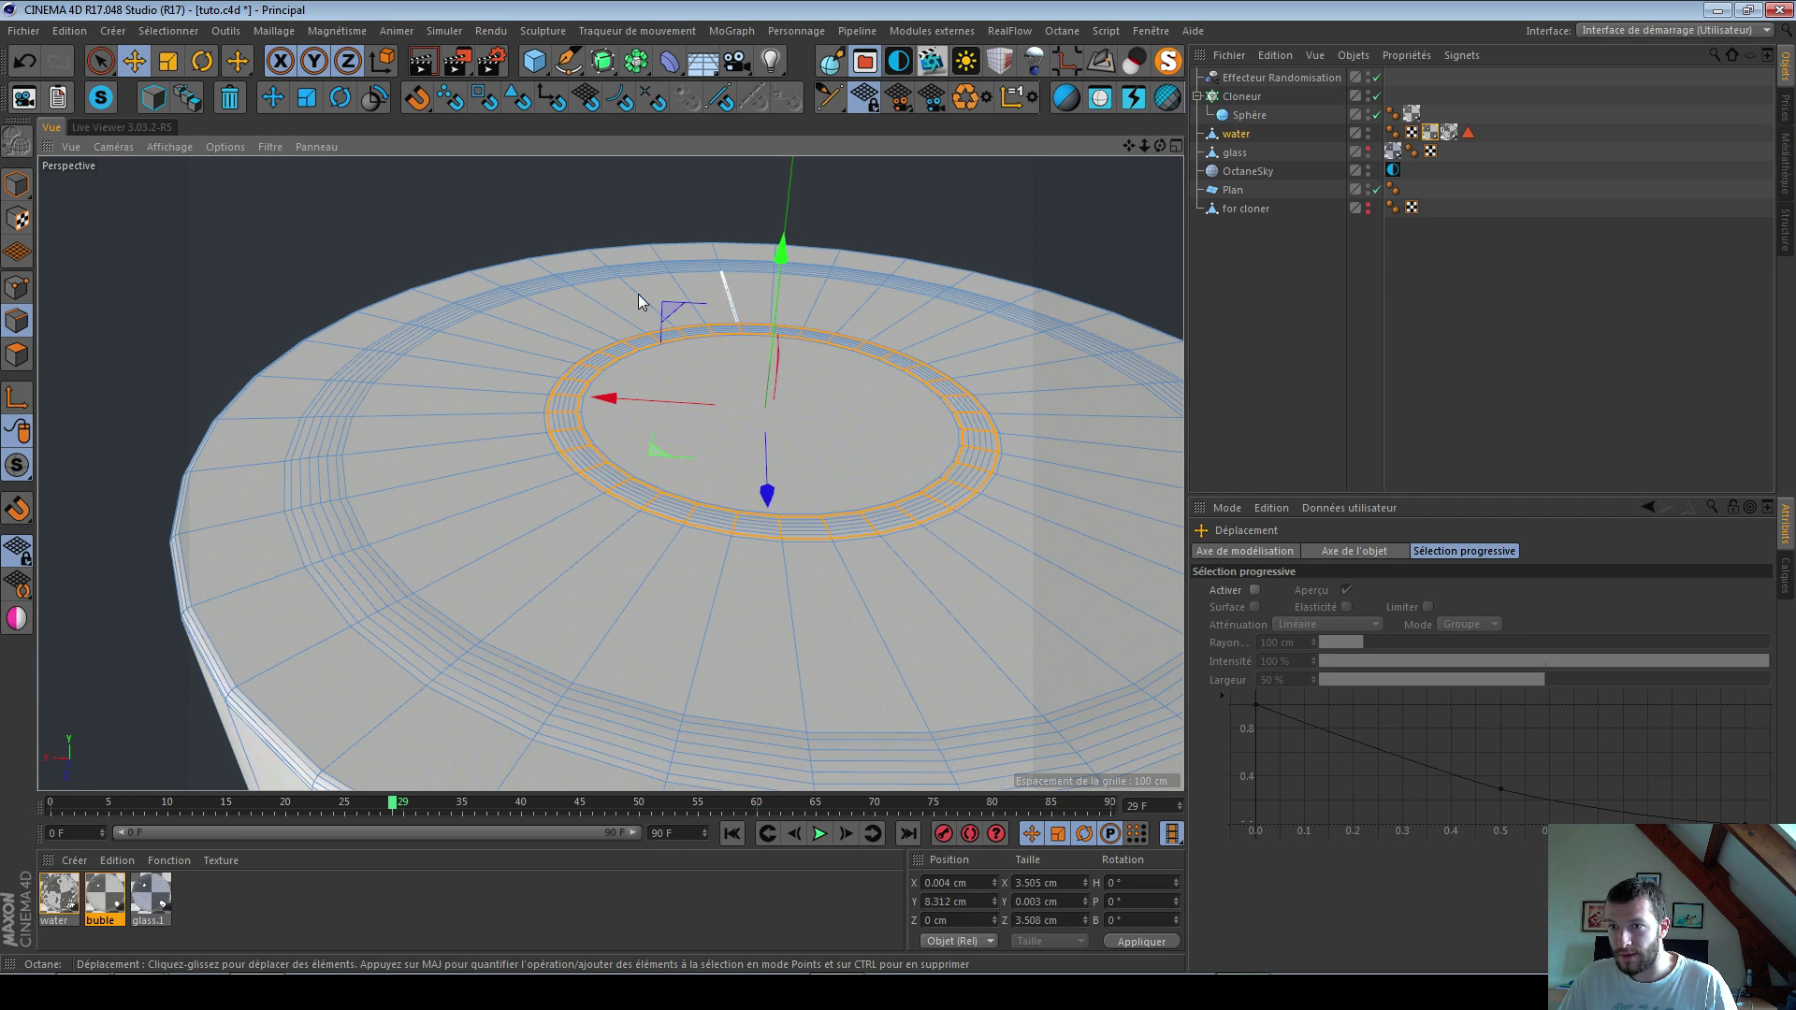
Step: Ready a loop cut for the water mesh, and switch to Google Translate to translate "boucle" into English
{"action": "key", "text": "k"}
{"action": "key", "text": "l"}
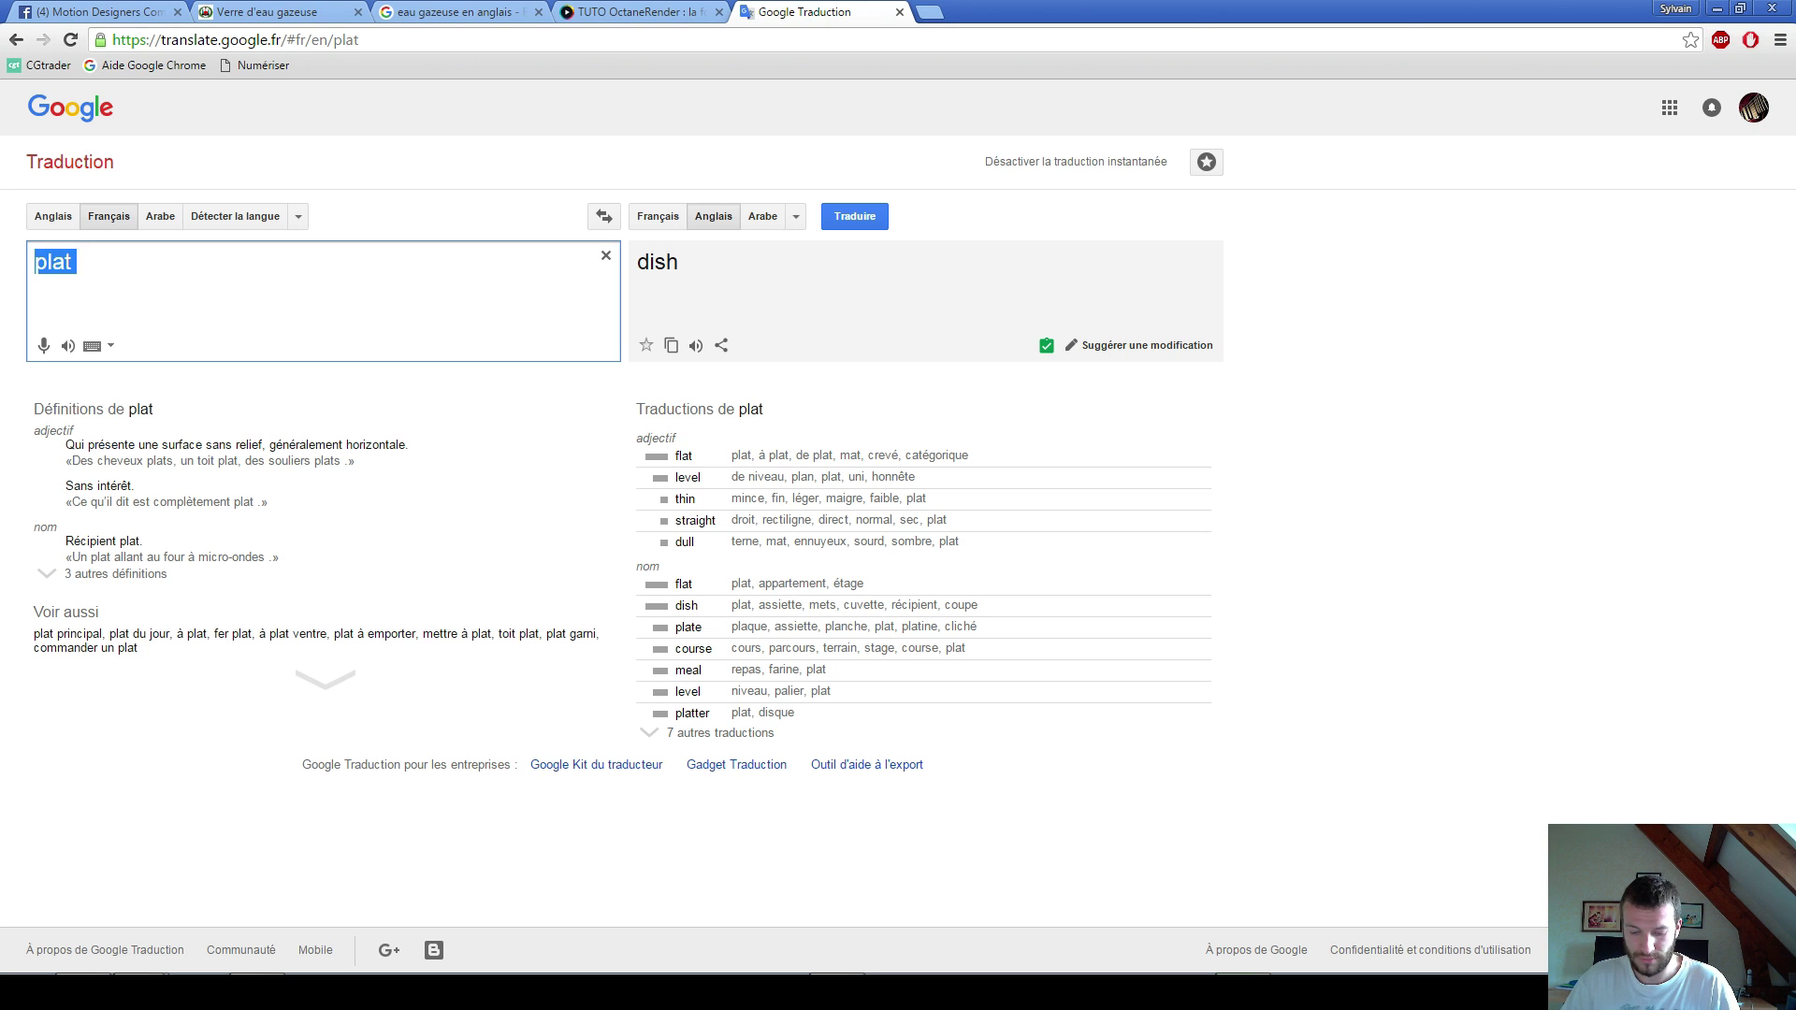
{"action": "key", "text": "BackSpace"}
{"action": "type", "text": "cle"}
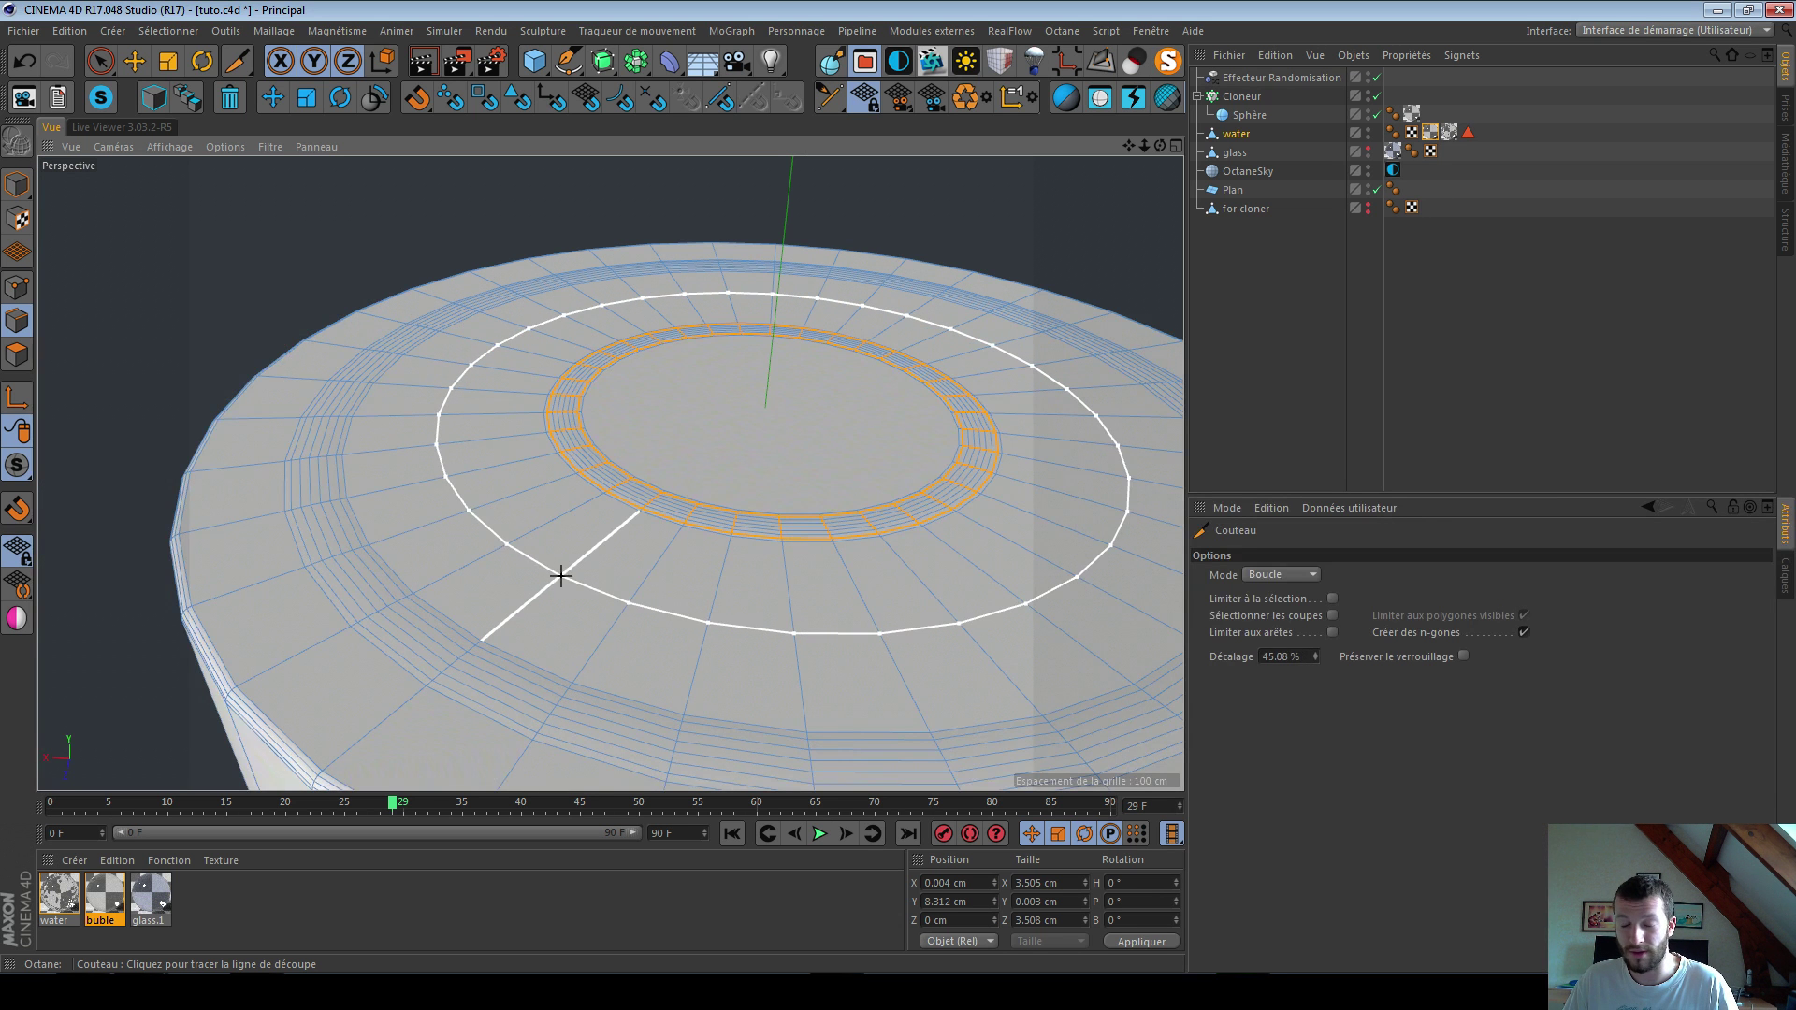
Step: Cut an edge loop around the ring between the water's two ripple bands at a 50% offset
{"action": "left_click", "coordinate": [566, 569]}
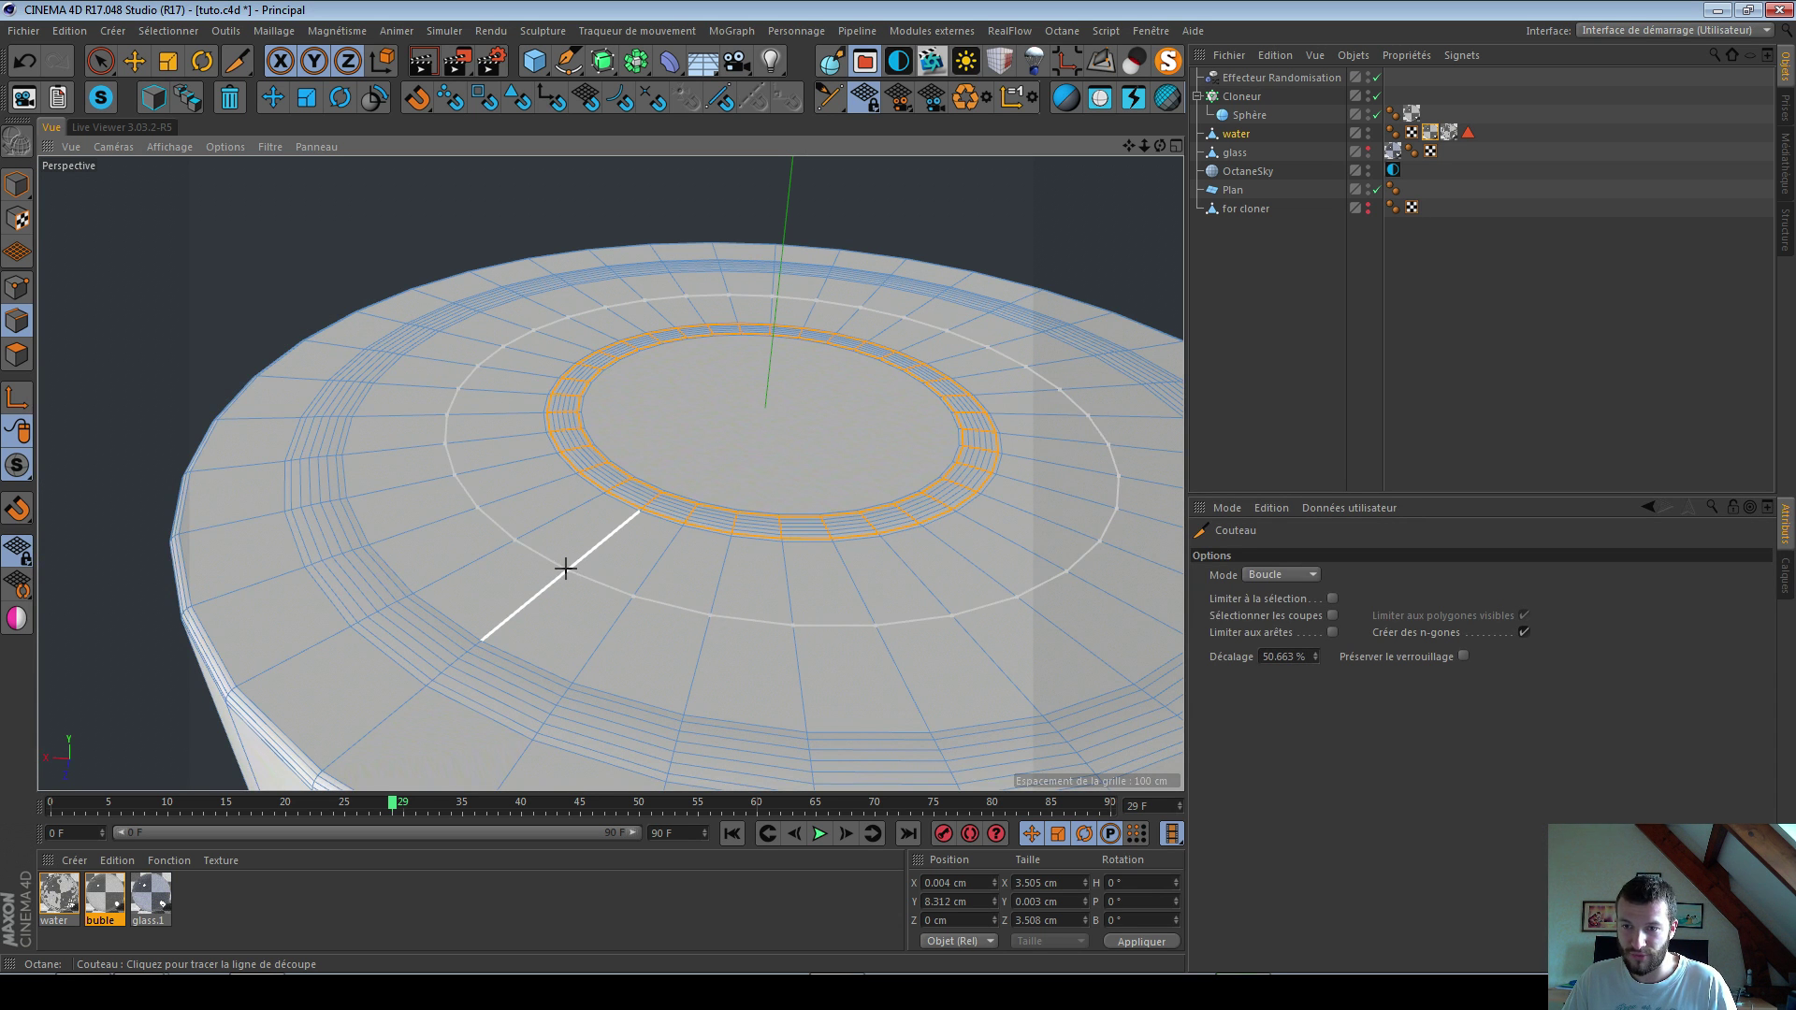
{"action": "double_click", "coordinate": [1290, 659]}
{"action": "type", "text": "50"}
{"action": "key", "text": "Return"}
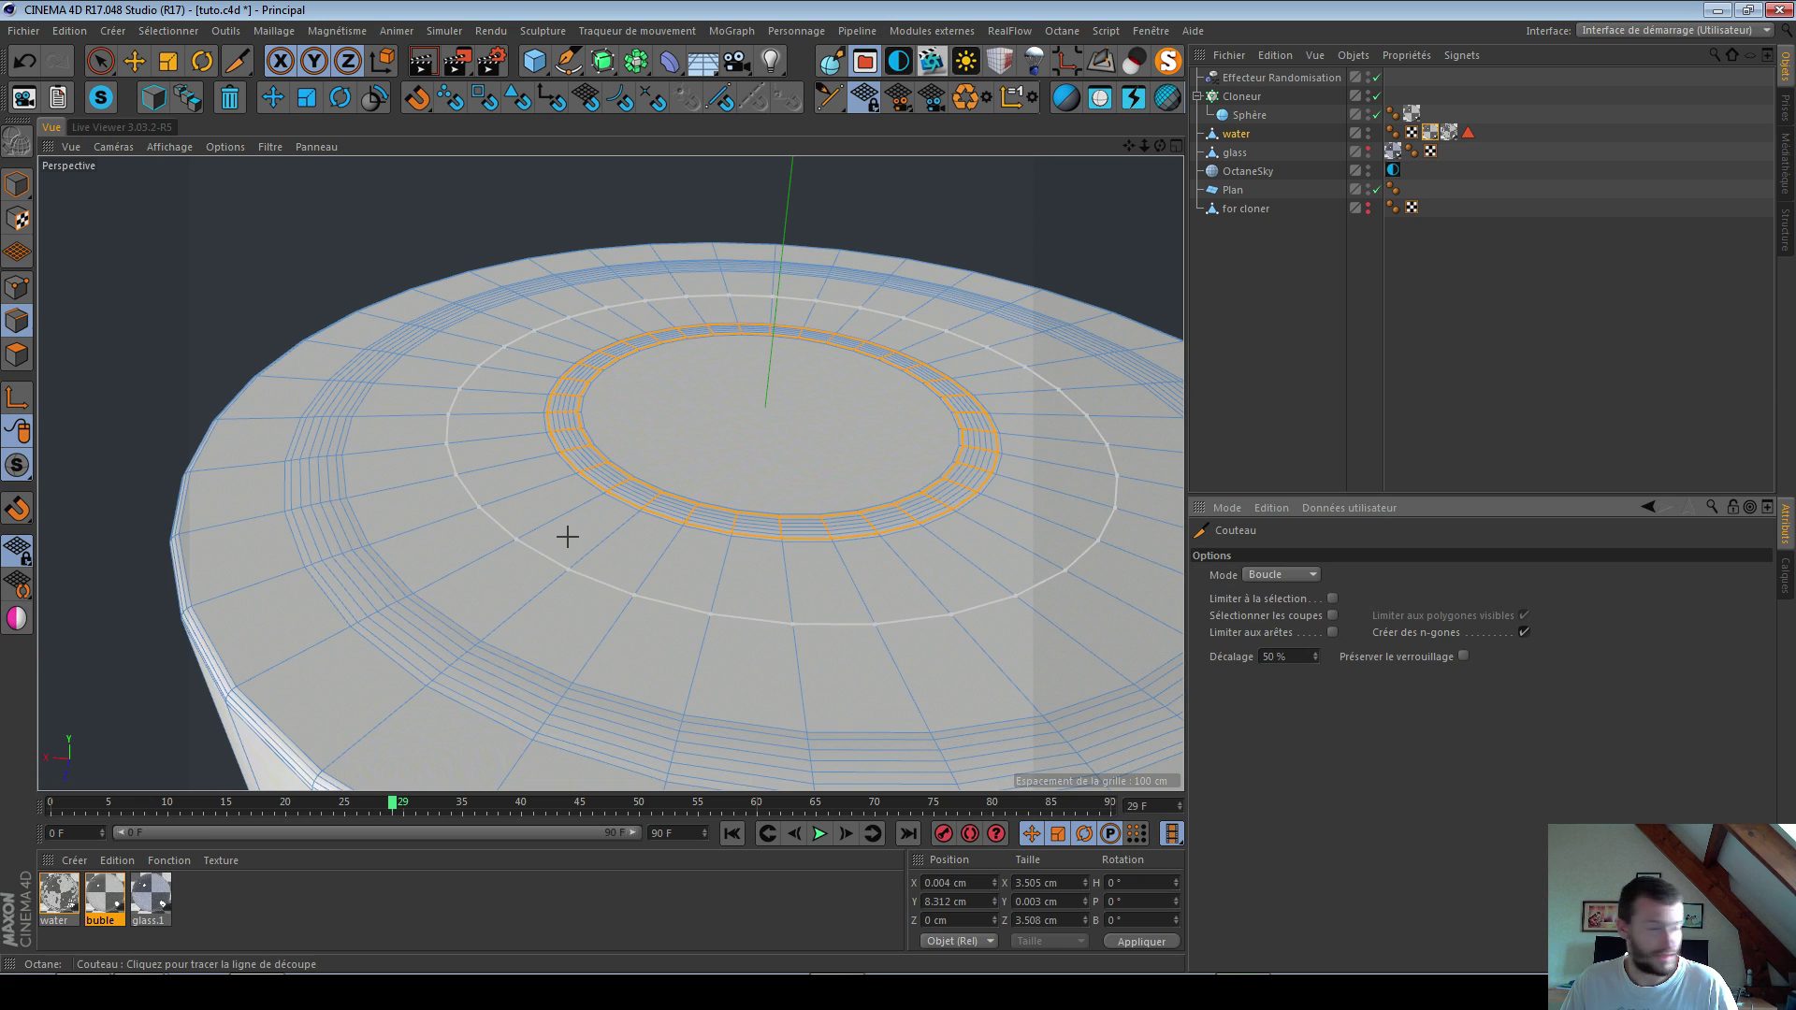
{"action": "middle_click_drag", "start_coordinate": [883, 555], "coordinate": [732, 520], "text": "alt"}
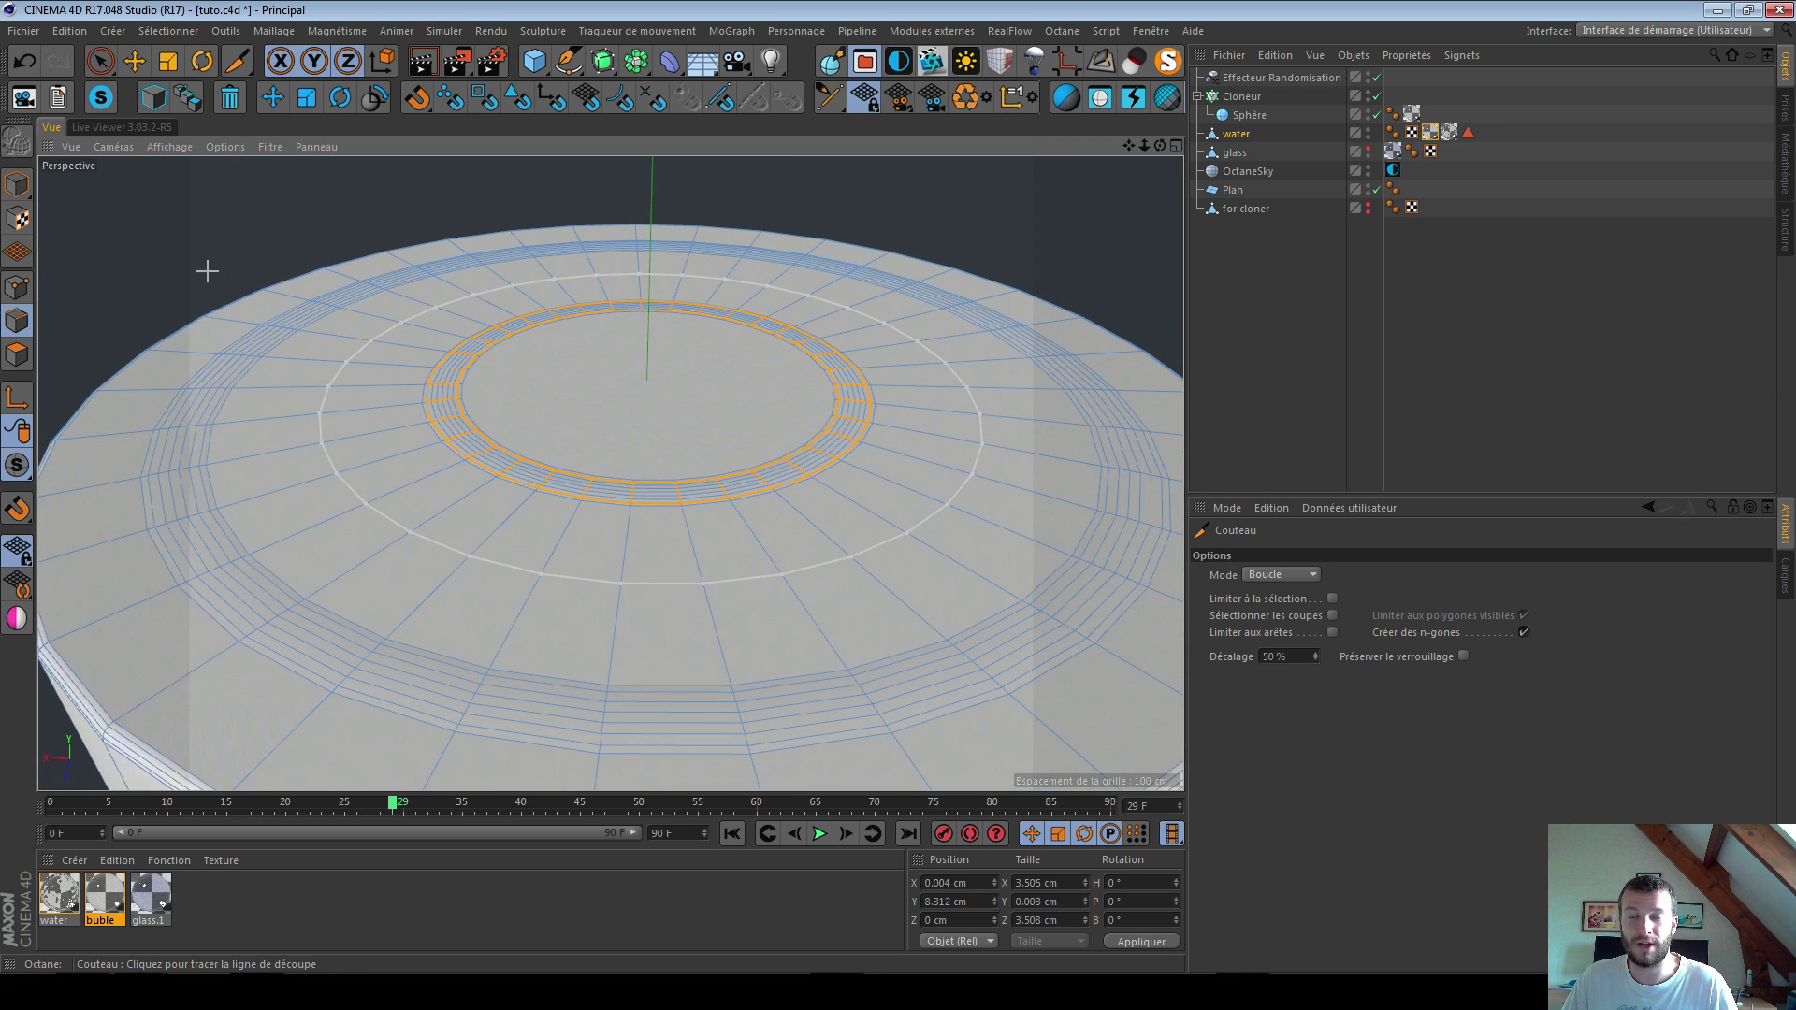
Step: Select the edge loop between the two ripple bands and lower it to a Y position of about 8.289 cm
{"action": "key", "text": "e"}
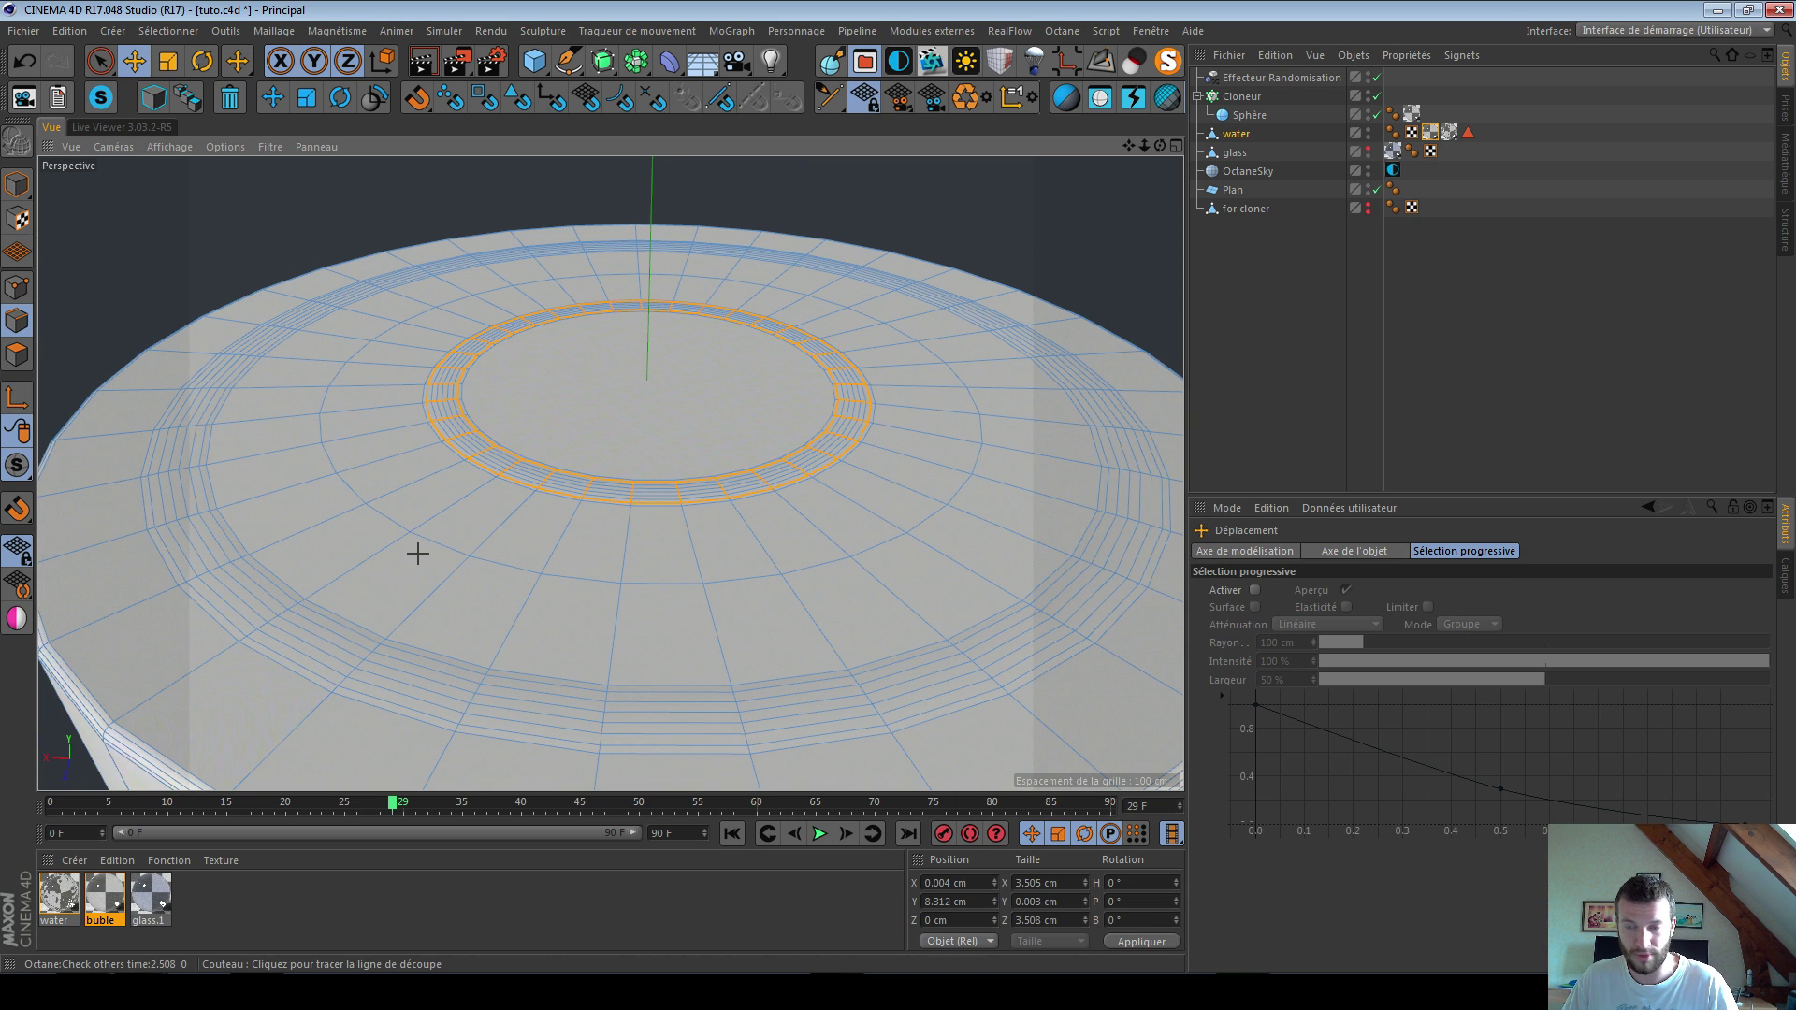
{"action": "double_click", "coordinate": [435, 540]}
{"action": "left_click_drag", "start_coordinate": [421, 525], "coordinate": [491, 500], "text": "alt"}
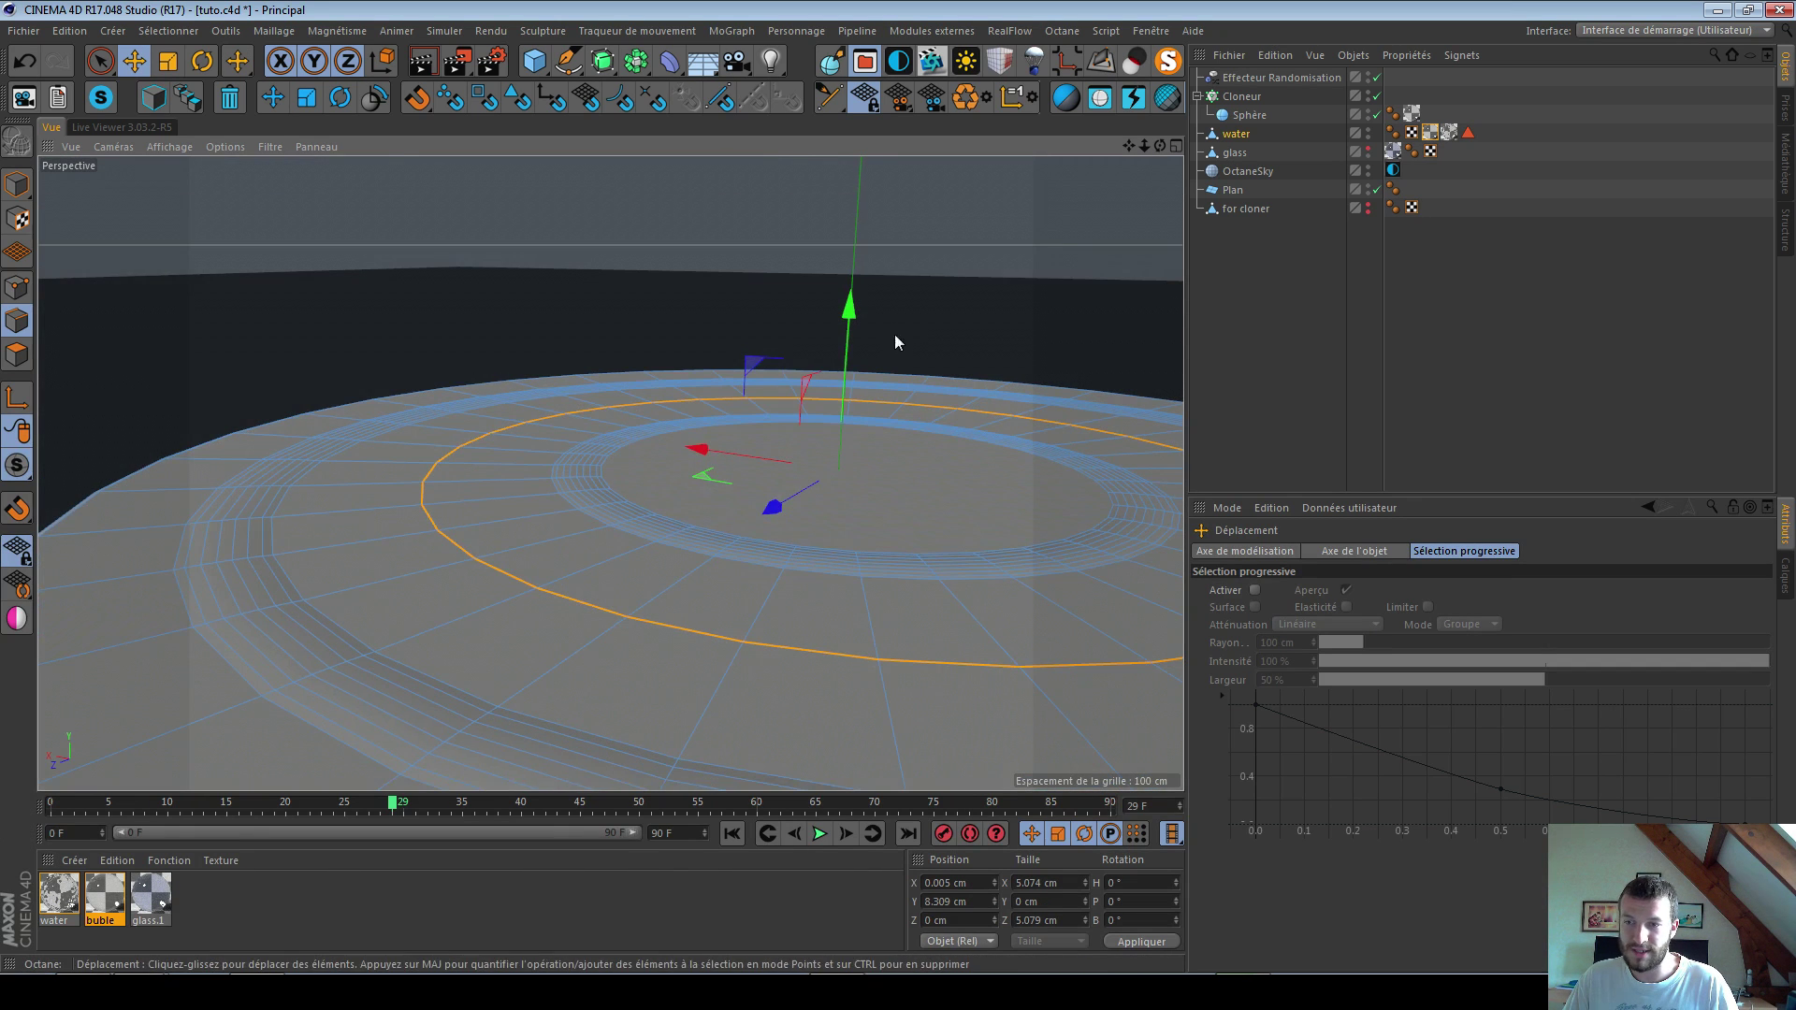
{"action": "left_click_drag", "start_coordinate": [851, 312], "coordinate": [848, 319]}
{"action": "left_click_drag", "start_coordinate": [663, 535], "coordinate": [774, 434], "text": "alt"}
Step: Bevel the lowered edge loop by about 0.687 cm and set its subdivisions to 6
{"action": "key", "text": "m"}
{"action": "key", "text": "s"}
{"action": "left_click_drag", "start_coordinate": [576, 603], "coordinate": [649, 589]}
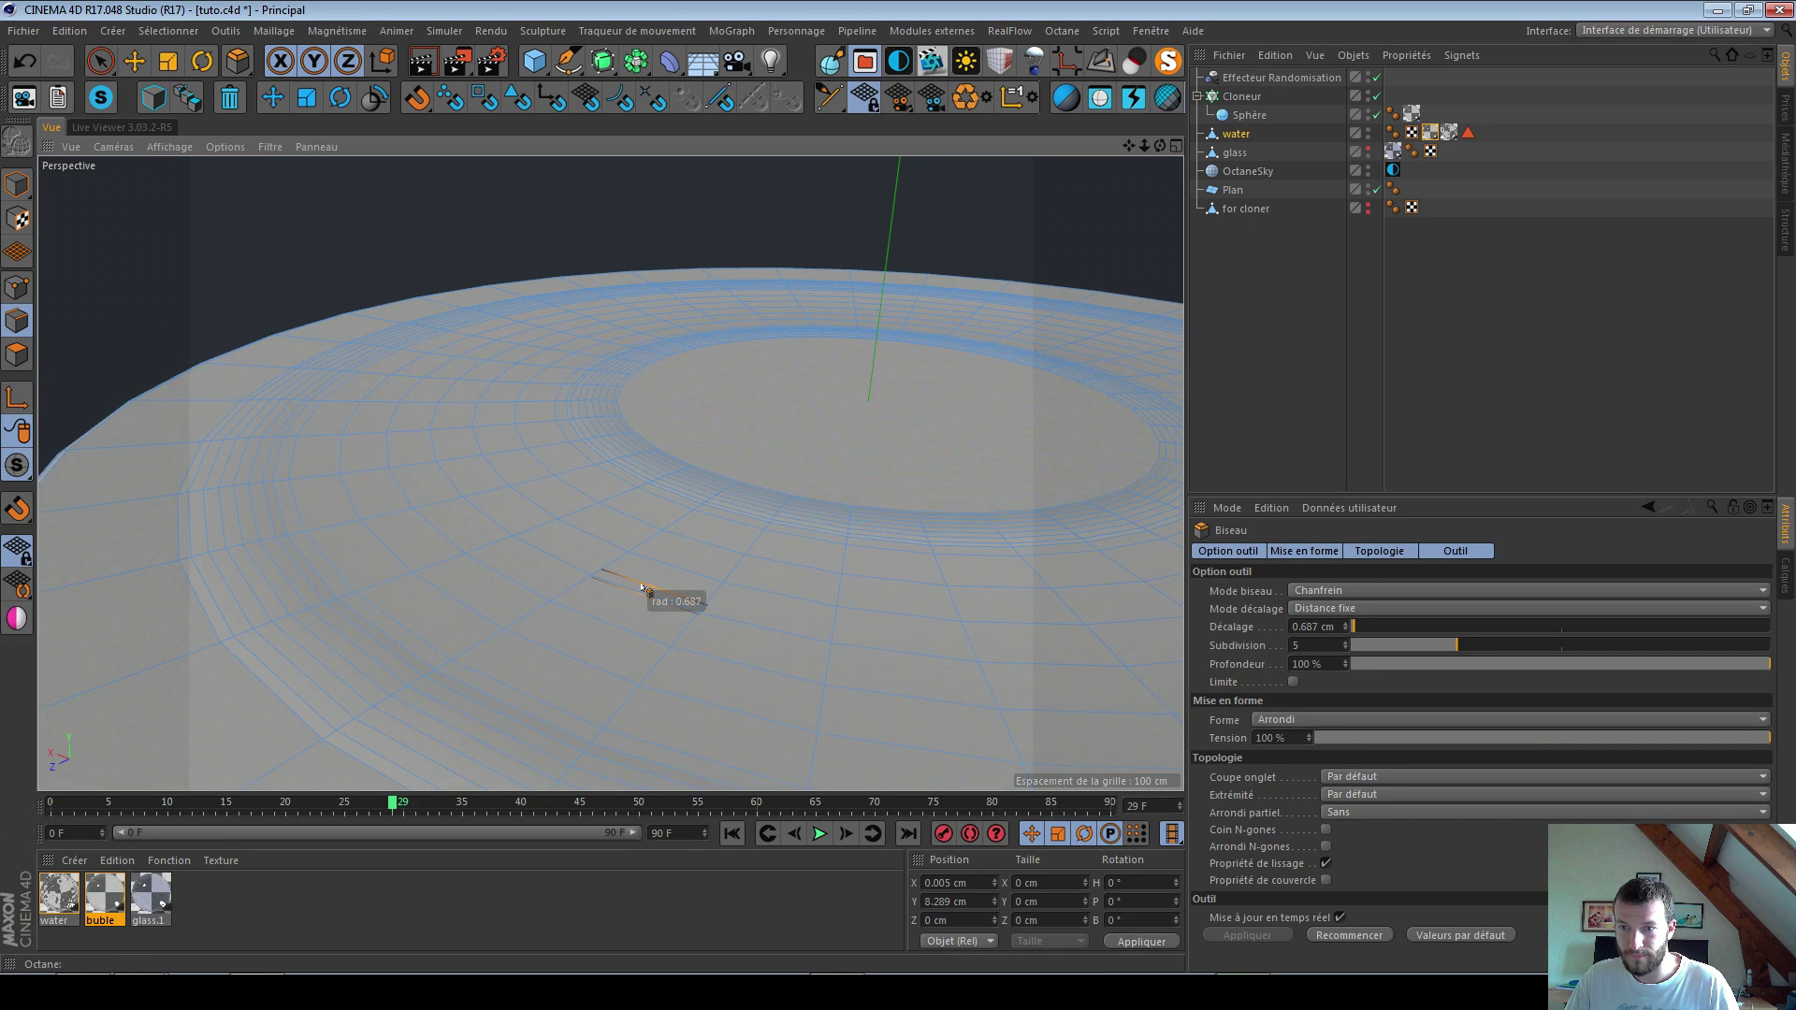
{"action": "left_click_drag", "start_coordinate": [642, 587], "coordinate": [643, 588]}
{"action": "left_click", "coordinate": [1346, 642]}
{"action": "scroll", "coordinate": [491, 525], "scroll_direction": "down", "scroll_amount": 4}
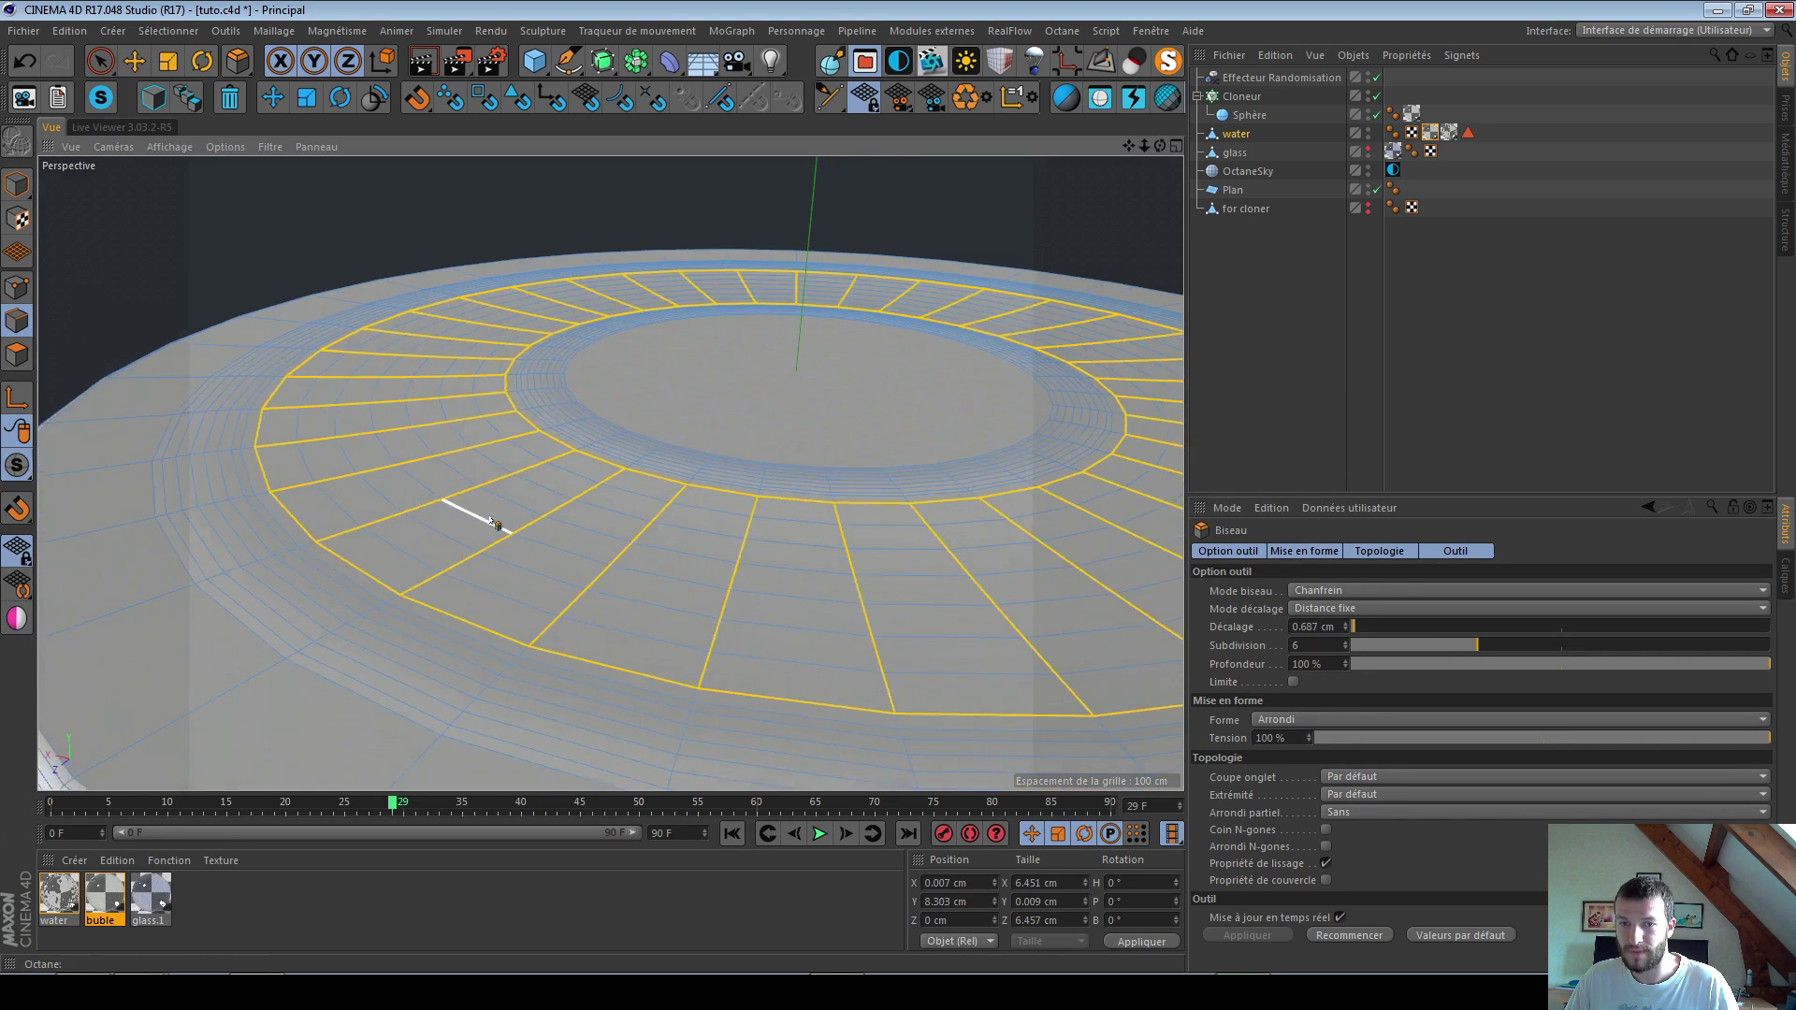
Step: Cut an edge loop around the outermost ring of the water's top and select it
{"action": "key", "text": "k"}
{"action": "key", "text": "l"}
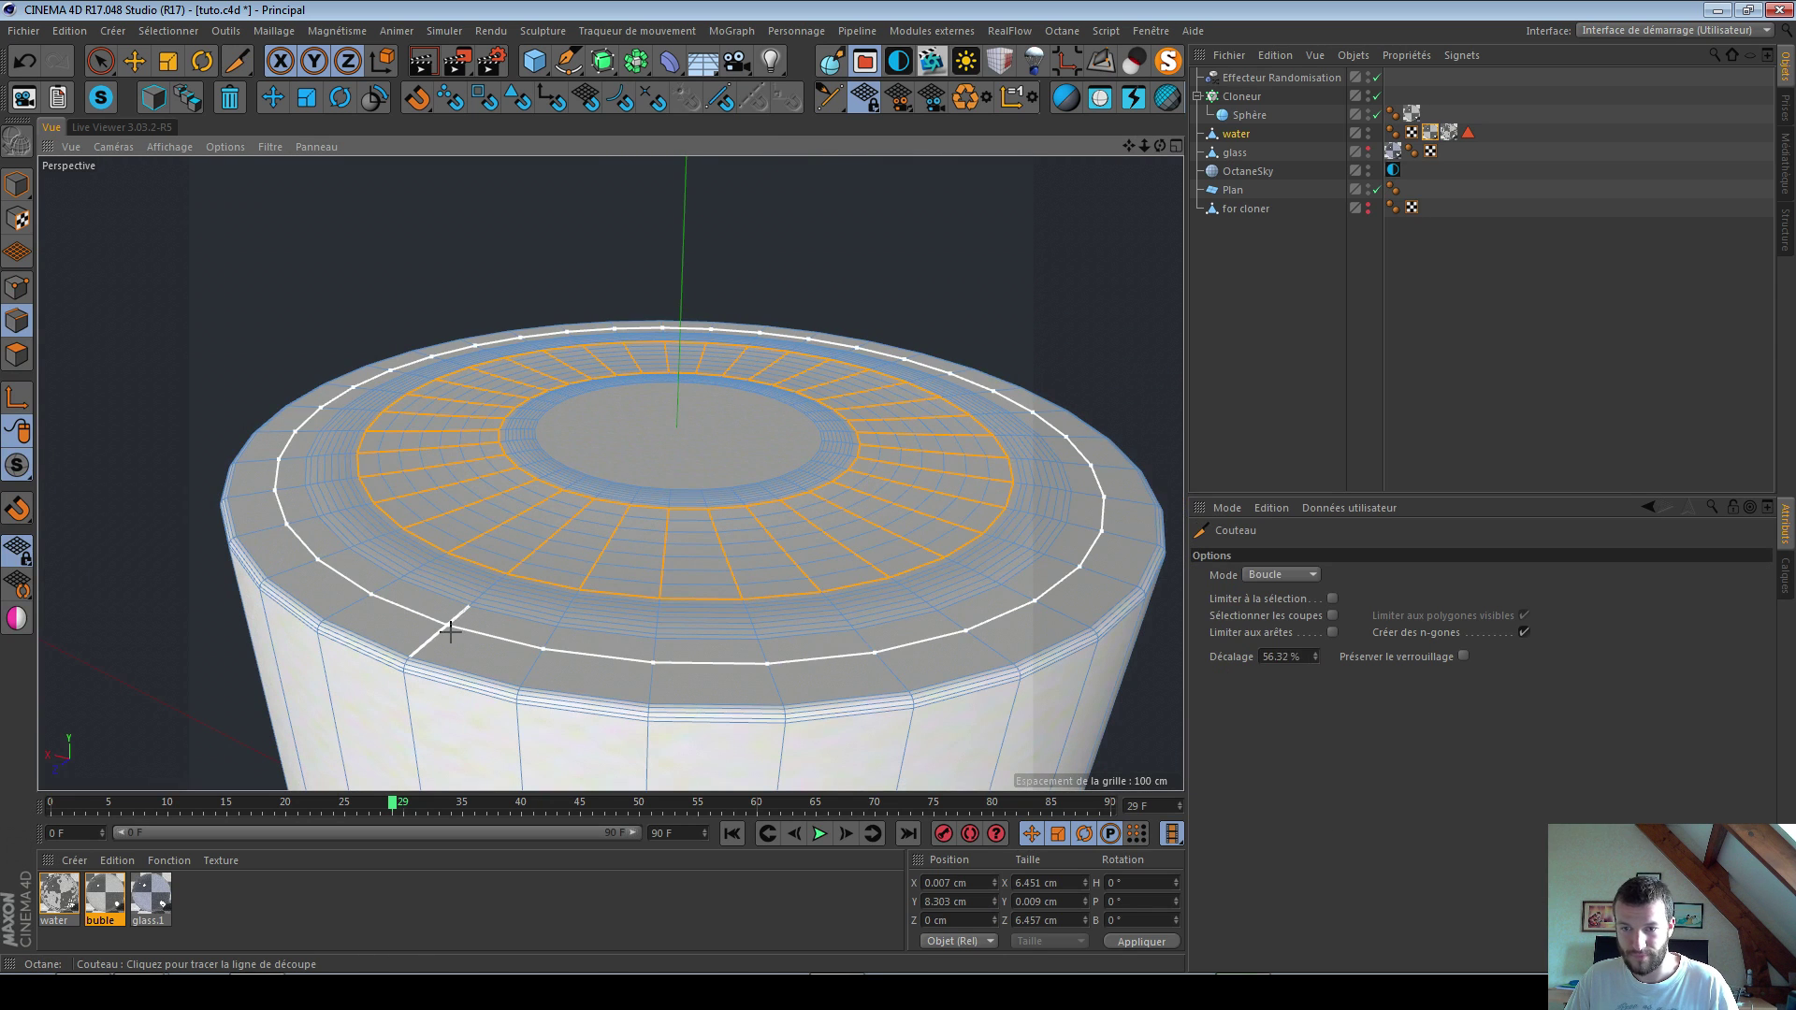
{"action": "key", "text": "e"}
{"action": "double_click", "coordinate": [407, 619]}
{"action": "left_click_drag", "start_coordinate": [372, 602], "coordinate": [315, 567], "text": "alt"}
{"action": "scroll", "coordinate": [432, 592], "scroll_direction": "up", "scroll_amount": 3}
{"action": "left_click_drag", "start_coordinate": [432, 599], "coordinate": [921, 350], "text": "alt"}
Step: Bevel the outermost ring's edge loop by about 0.25 cm with 6 subdivisions
{"action": "key", "text": "m"}
{"action": "key", "text": "s"}
{"action": "left_click_drag", "start_coordinate": [725, 577], "coordinate": [842, 577]}
{"action": "left_click_drag", "start_coordinate": [618, 597], "coordinate": [657, 642], "text": "alt"}
{"action": "right_click_drag", "start_coordinate": [752, 581], "coordinate": [717, 577], "text": "alt"}
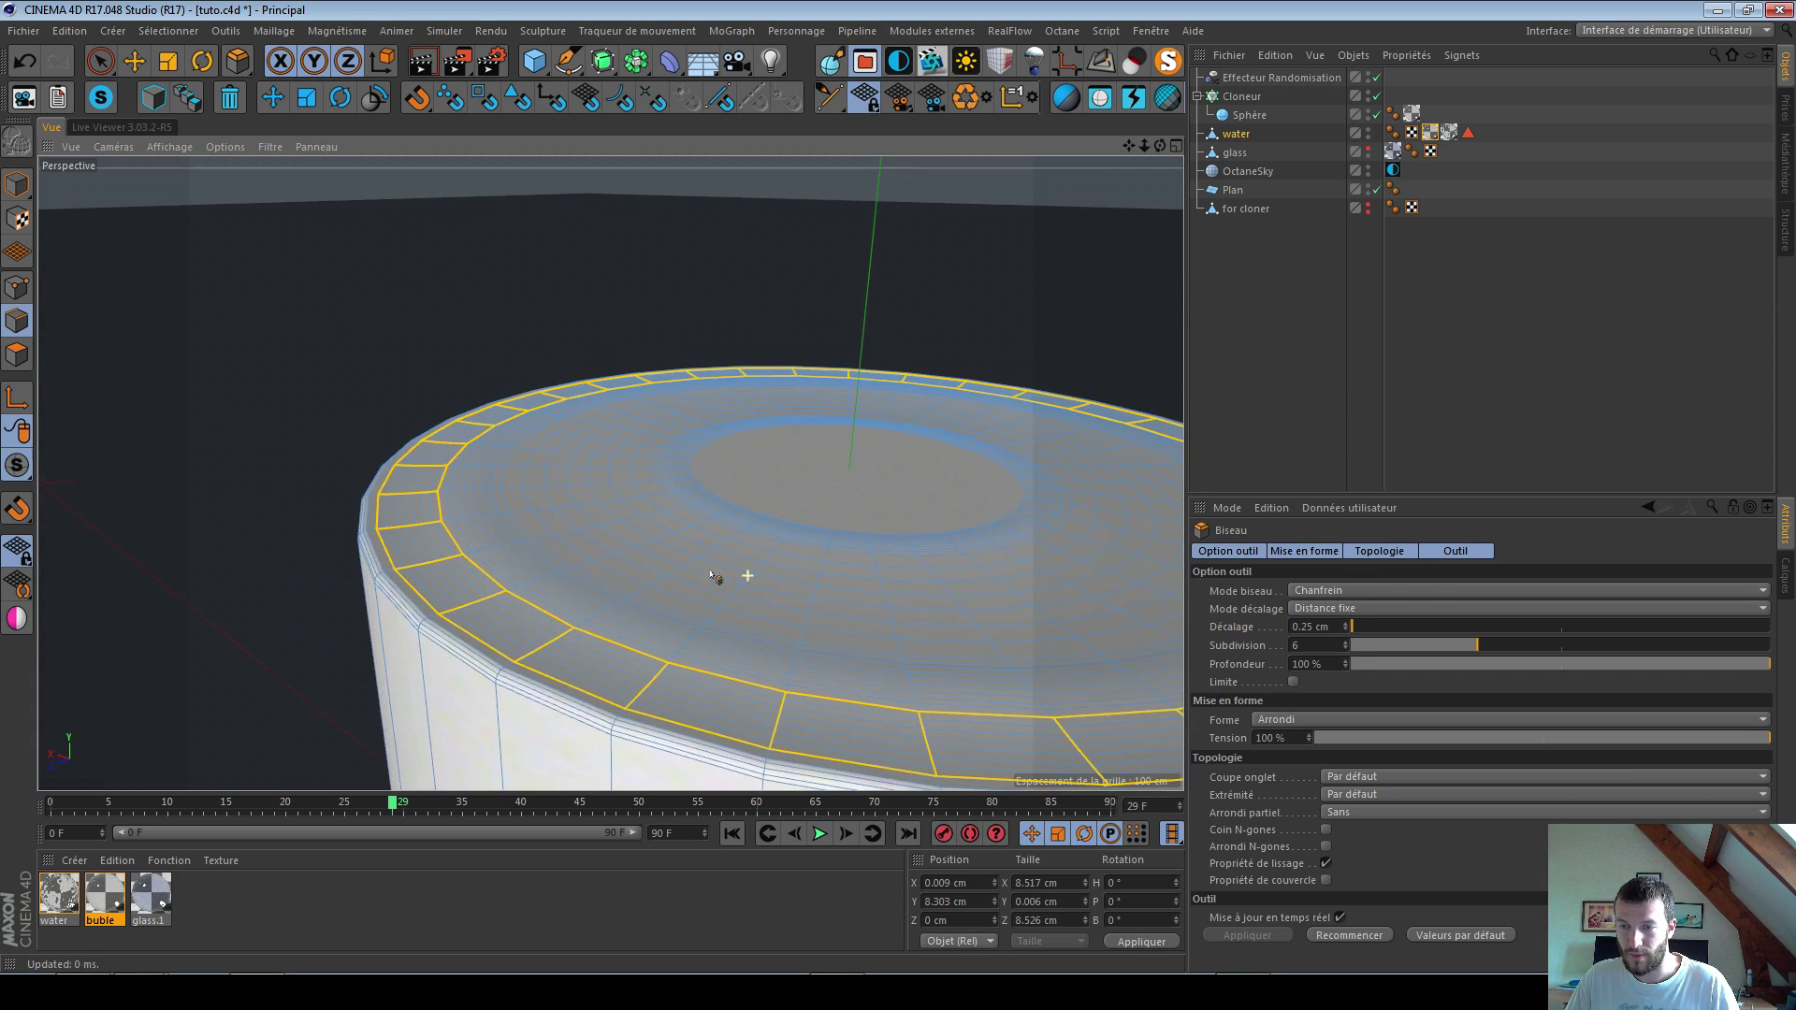
Step: Inset the water's central disc to about 0.595 cm across and raise it to a Y position of about 8.323 cm
{"action": "key", "text": "e"}
{"action": "middle_click_drag", "start_coordinate": [782, 512], "coordinate": [539, 575], "text": "alt"}
{"action": "left_click", "coordinate": [17, 354]}
{"action": "right_click_drag", "start_coordinate": [539, 575], "coordinate": [586, 568], "text": "alt"}
{"action": "key", "text": "i"}
{"action": "key", "text": "i"}
{"action": "left_click_drag", "start_coordinate": [588, 575], "coordinate": [643, 564]}
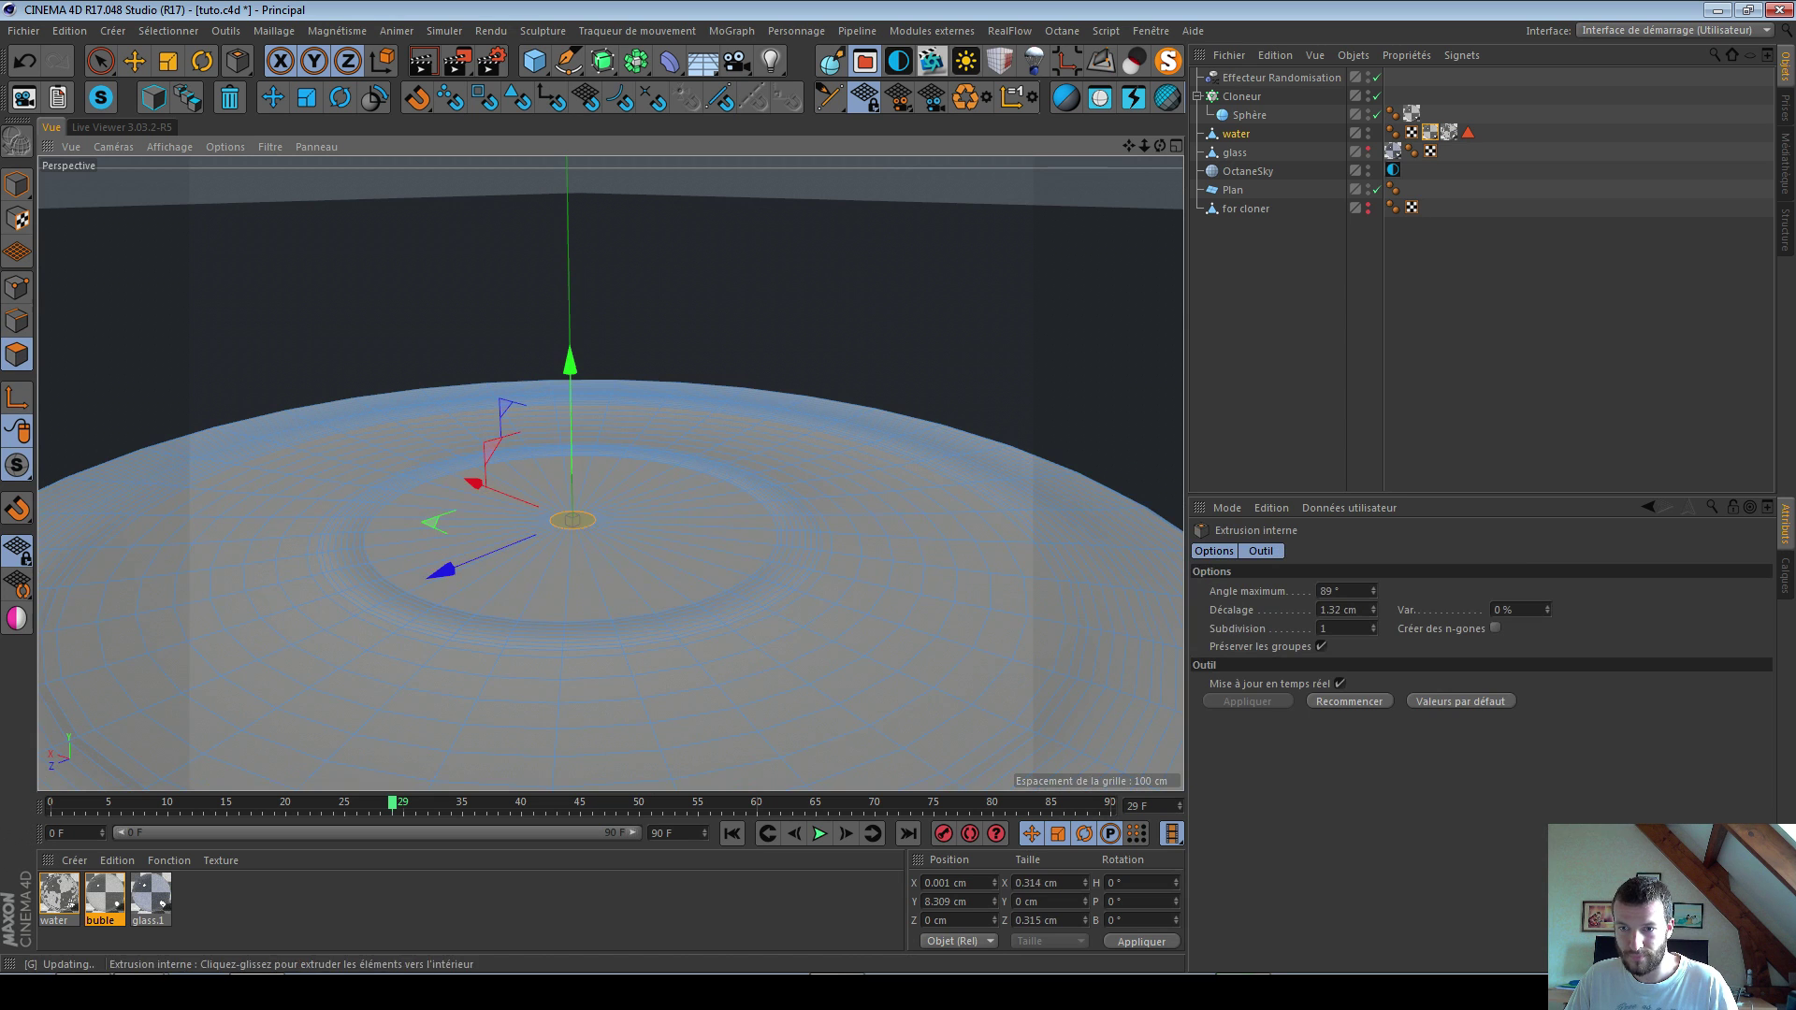
{"action": "key", "text": "e"}
{"action": "right_click_drag", "start_coordinate": [567, 422], "coordinate": [657, 539], "text": "alt"}
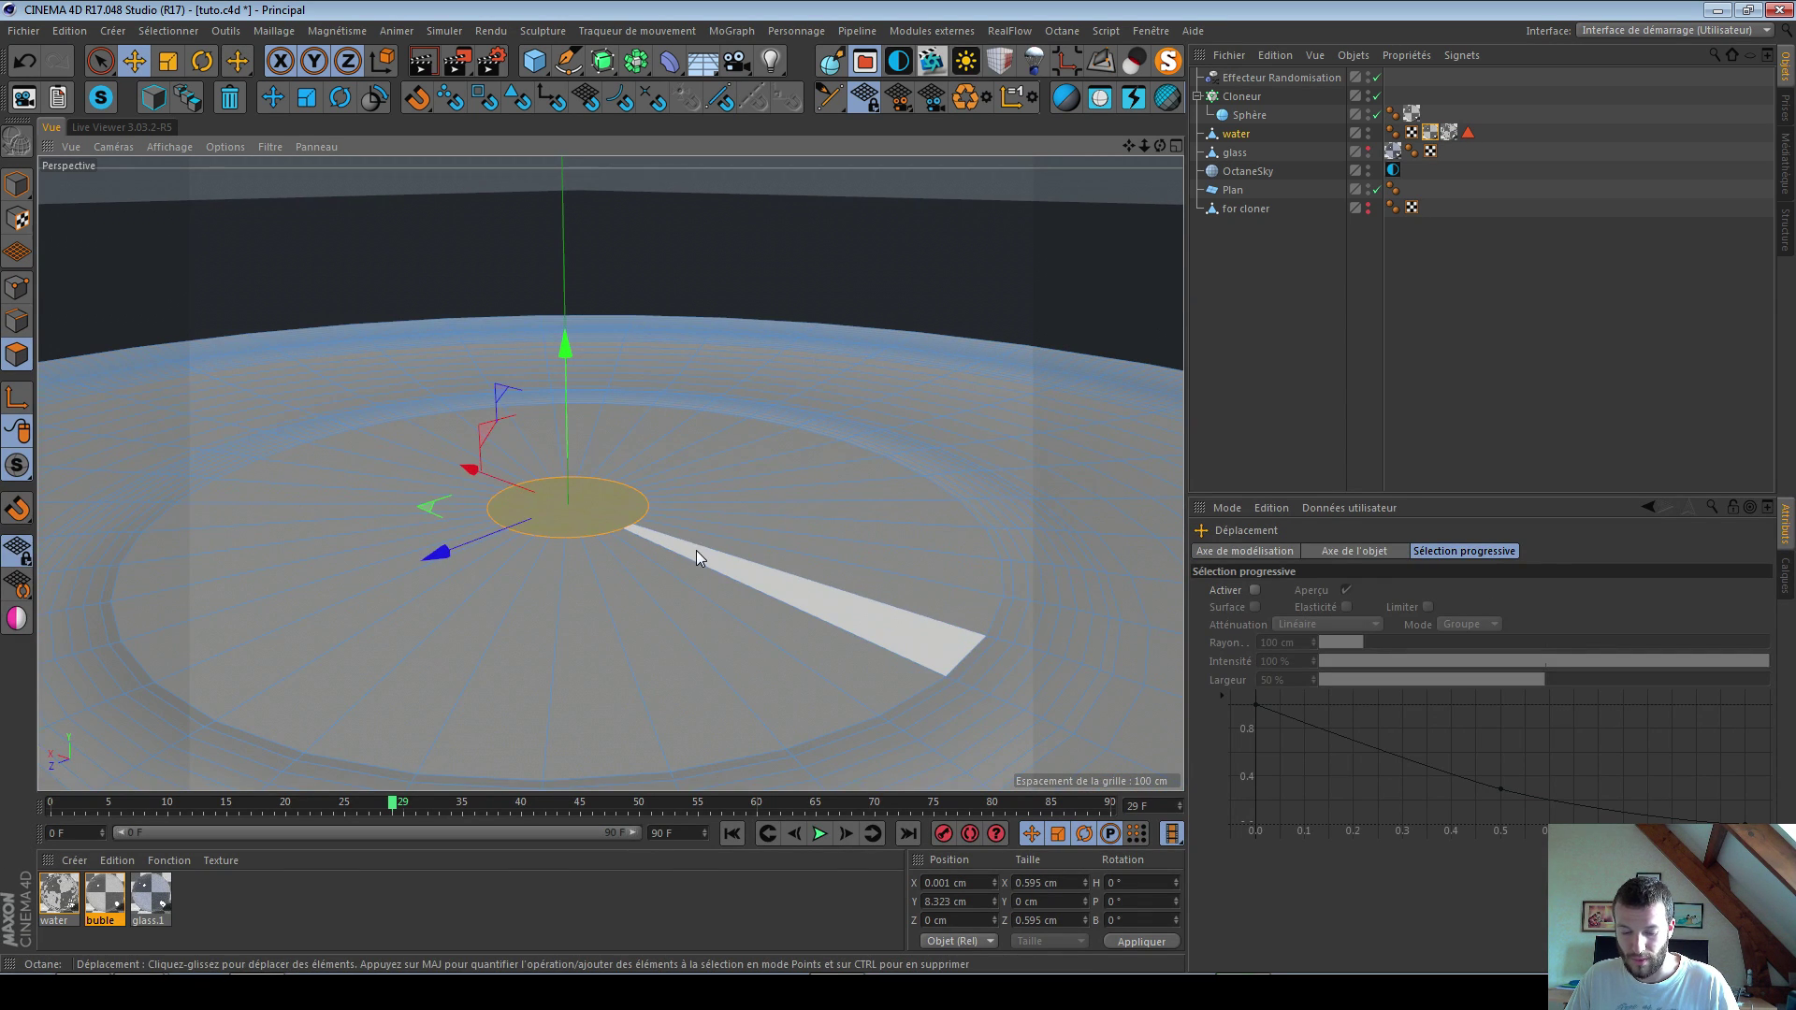
Step: Inset the small raised disc to about 0.154 cm across and move it to a Y position of about 8.319 cm
{"action": "key", "text": "i"}
{"action": "mouse_move", "coordinate": [787, 577]}
{"action": "left_mouse_down"}
{"action": "mouse_move", "coordinate": [832, 577]}
{"action": "mouse_move", "coordinate": [795, 578]}
{"action": "left_mouse_up"}
{"action": "key", "text": "e"}
{"action": "left_click_drag", "start_coordinate": [565, 384], "coordinate": [565, 384]}
Step: Cut an edge loop midway between the centre disc and the inner ripple, select it and lower it slightly
{"action": "key", "text": "k"}
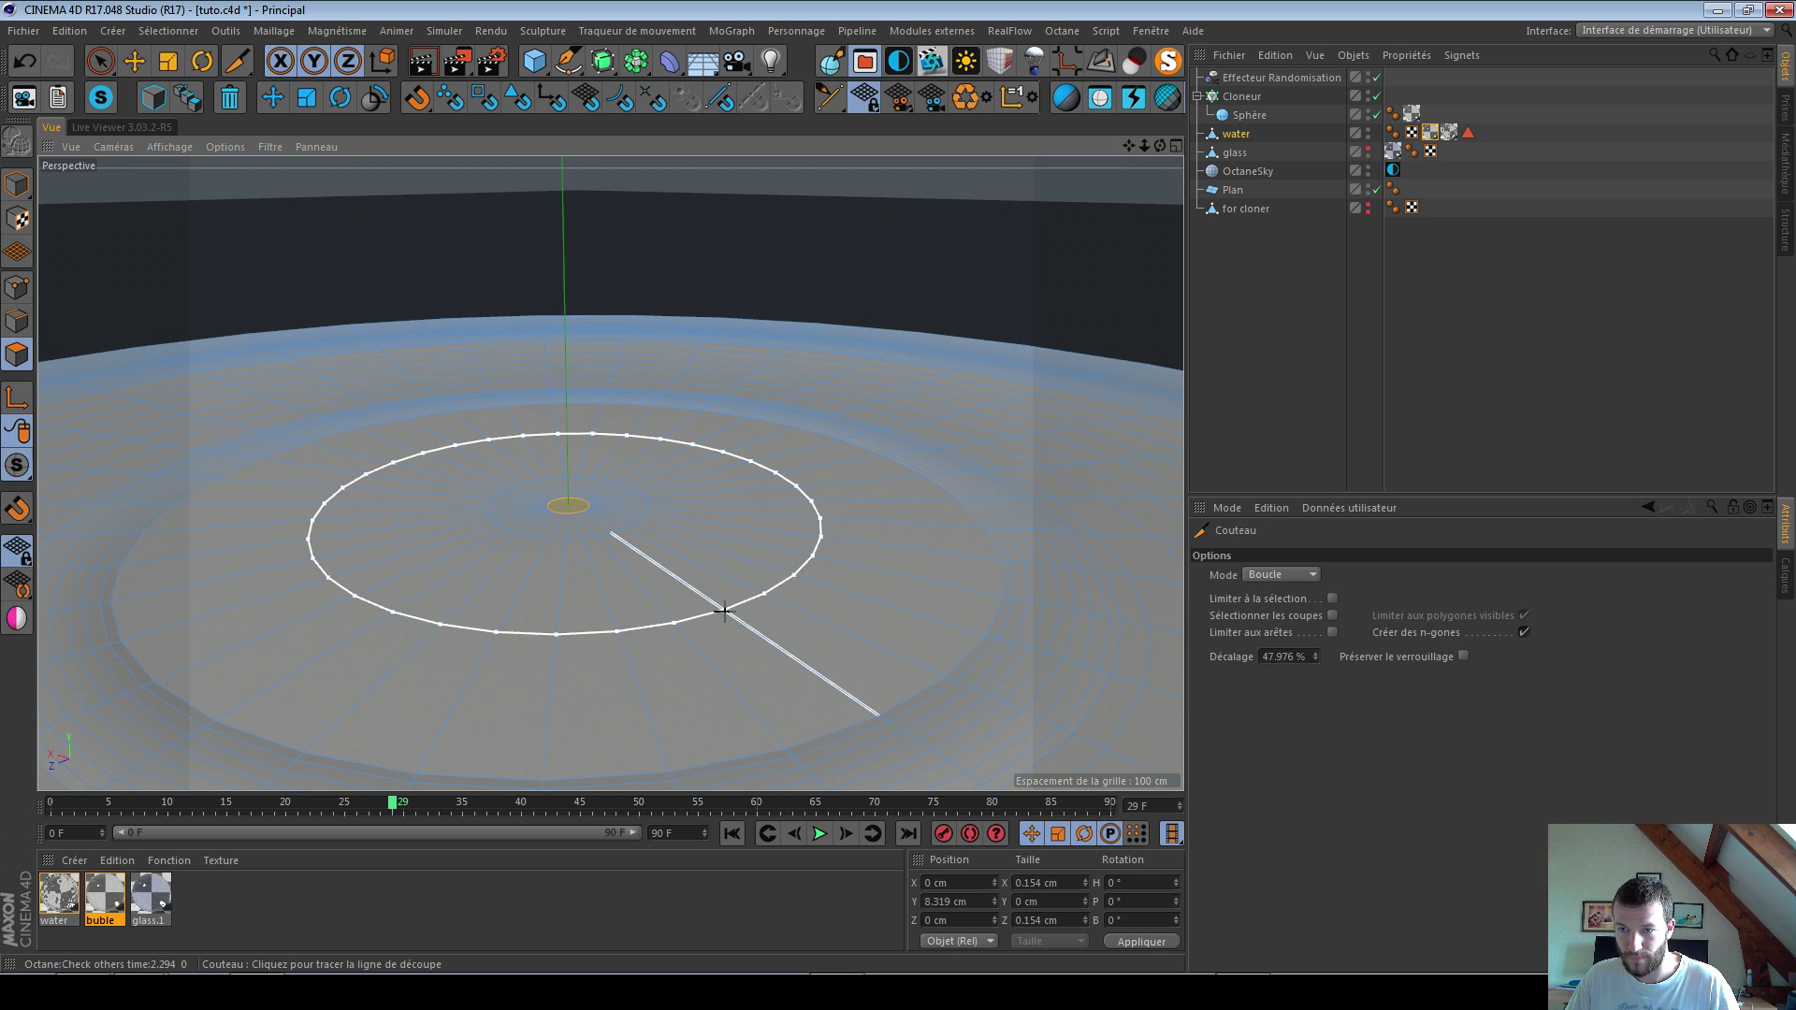
{"action": "key", "text": "e"}
{"action": "left_click", "coordinate": [758, 599]}
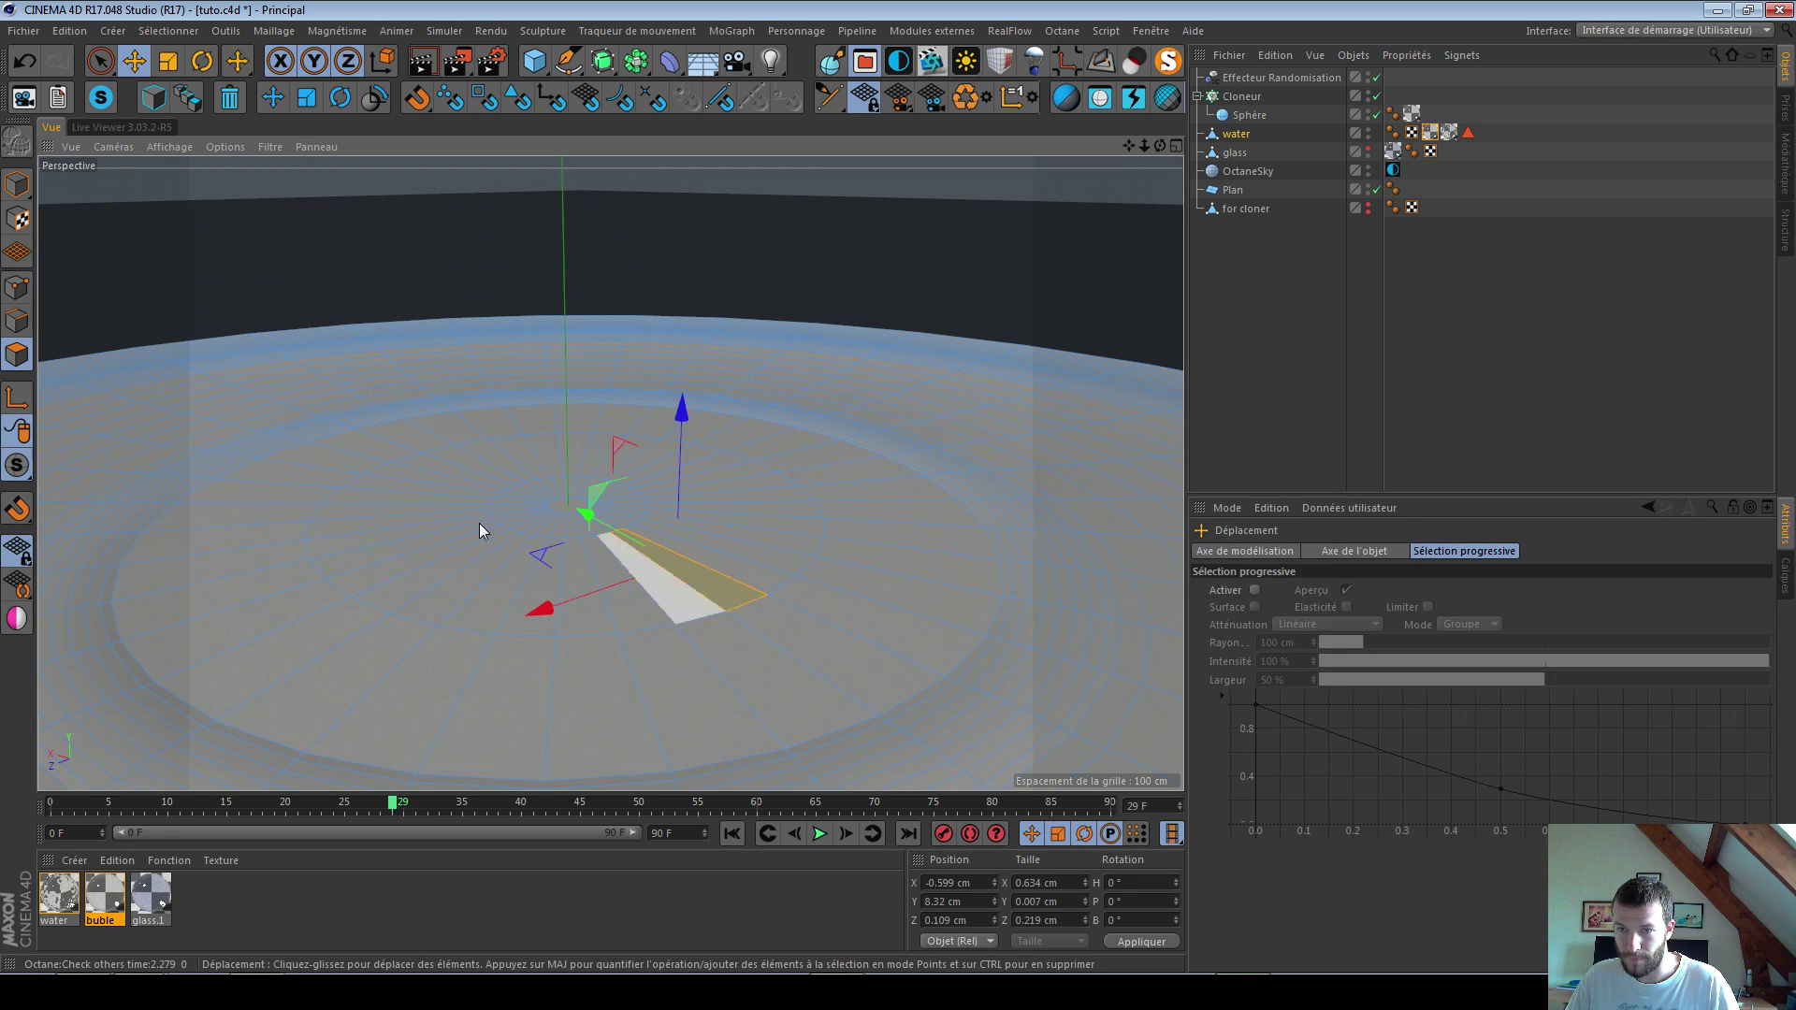
{"action": "left_click", "coordinate": [17, 320]}
{"action": "double_click", "coordinate": [748, 598]}
{"action": "left_click_drag", "start_coordinate": [677, 596], "coordinate": [661, 544], "text": "alt"}
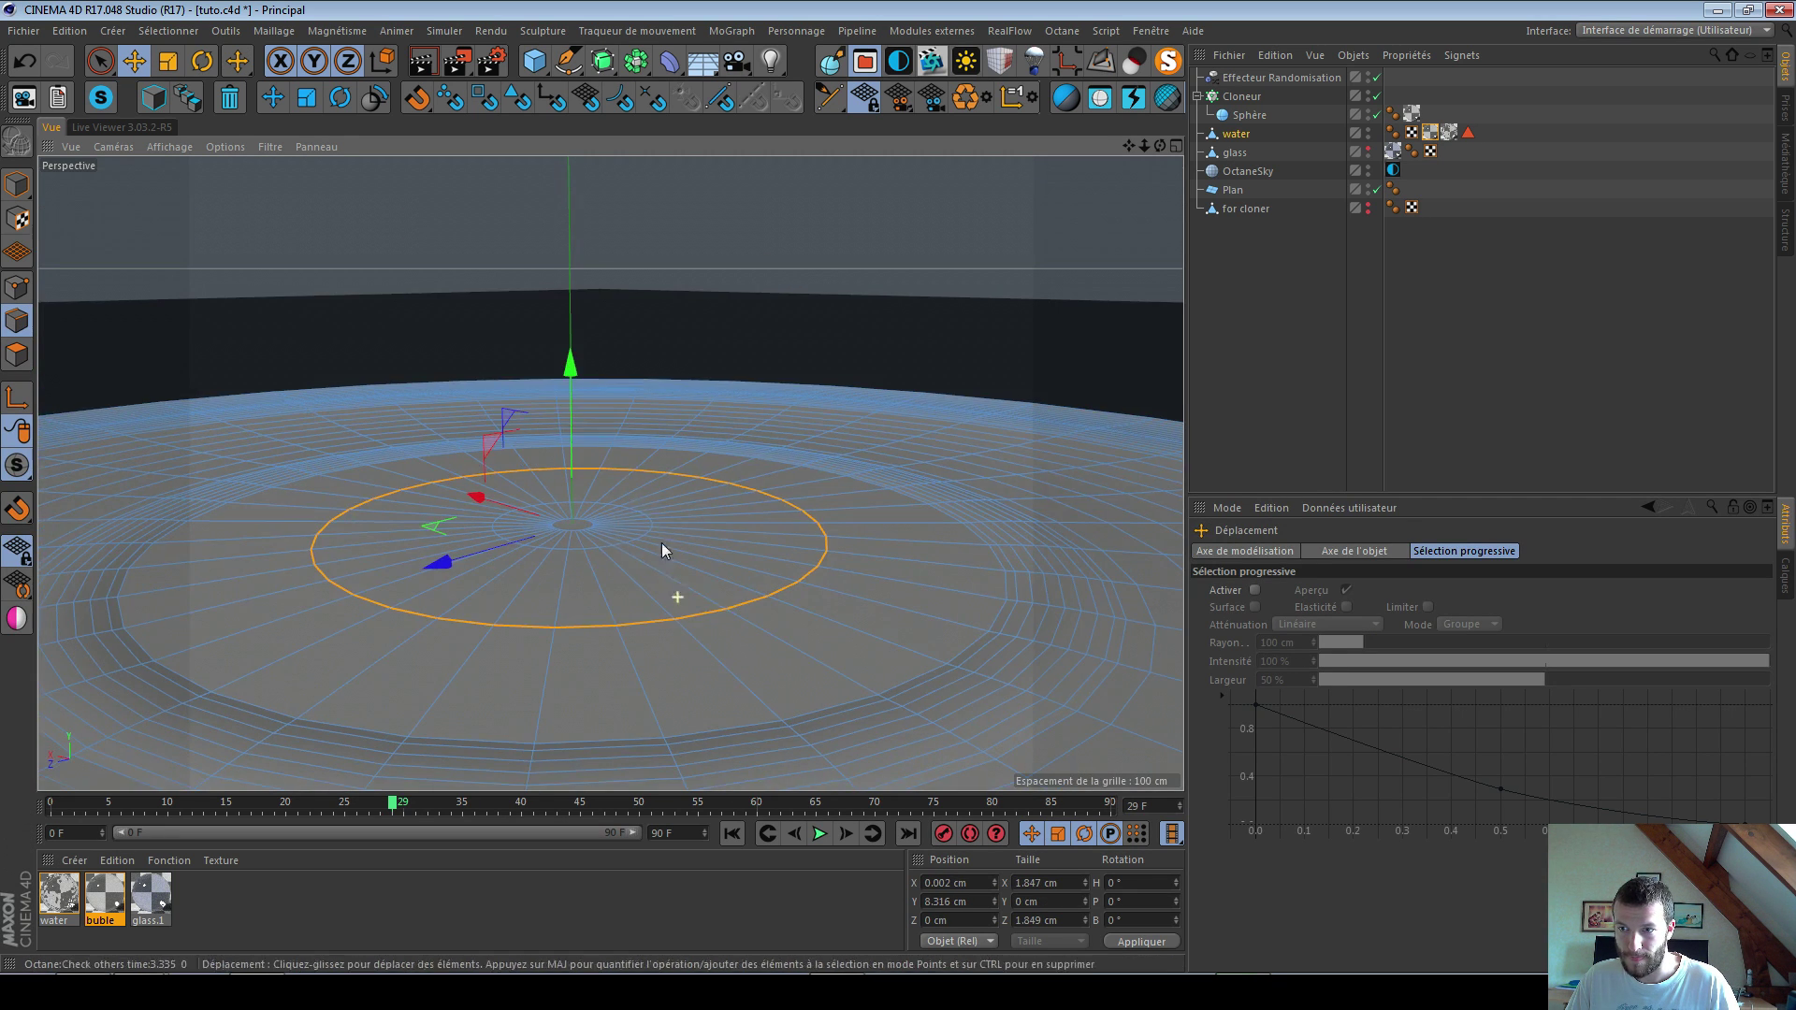
{"action": "left_click_drag", "start_coordinate": [569, 396], "coordinate": [559, 404]}
Step: Bevel the lowered loop around the centre by about 0.45 cm with 6 subdivisions and save the scene
{"action": "key", "text": "m"}
{"action": "key", "text": "s"}
{"action": "left_click_drag", "start_coordinate": [744, 675], "coordinate": [721, 573], "text": "alt"}
{"action": "right_click_drag", "start_coordinate": [721, 573], "coordinate": [505, 574], "text": "alt"}
{"action": "key", "text": "ctrl+s"}
{"action": "left_click_drag", "start_coordinate": [727, 643], "coordinate": [658, 561], "text": "alt"}
{"action": "right_click_drag", "start_coordinate": [658, 561], "coordinate": [574, 545], "text": "alt"}
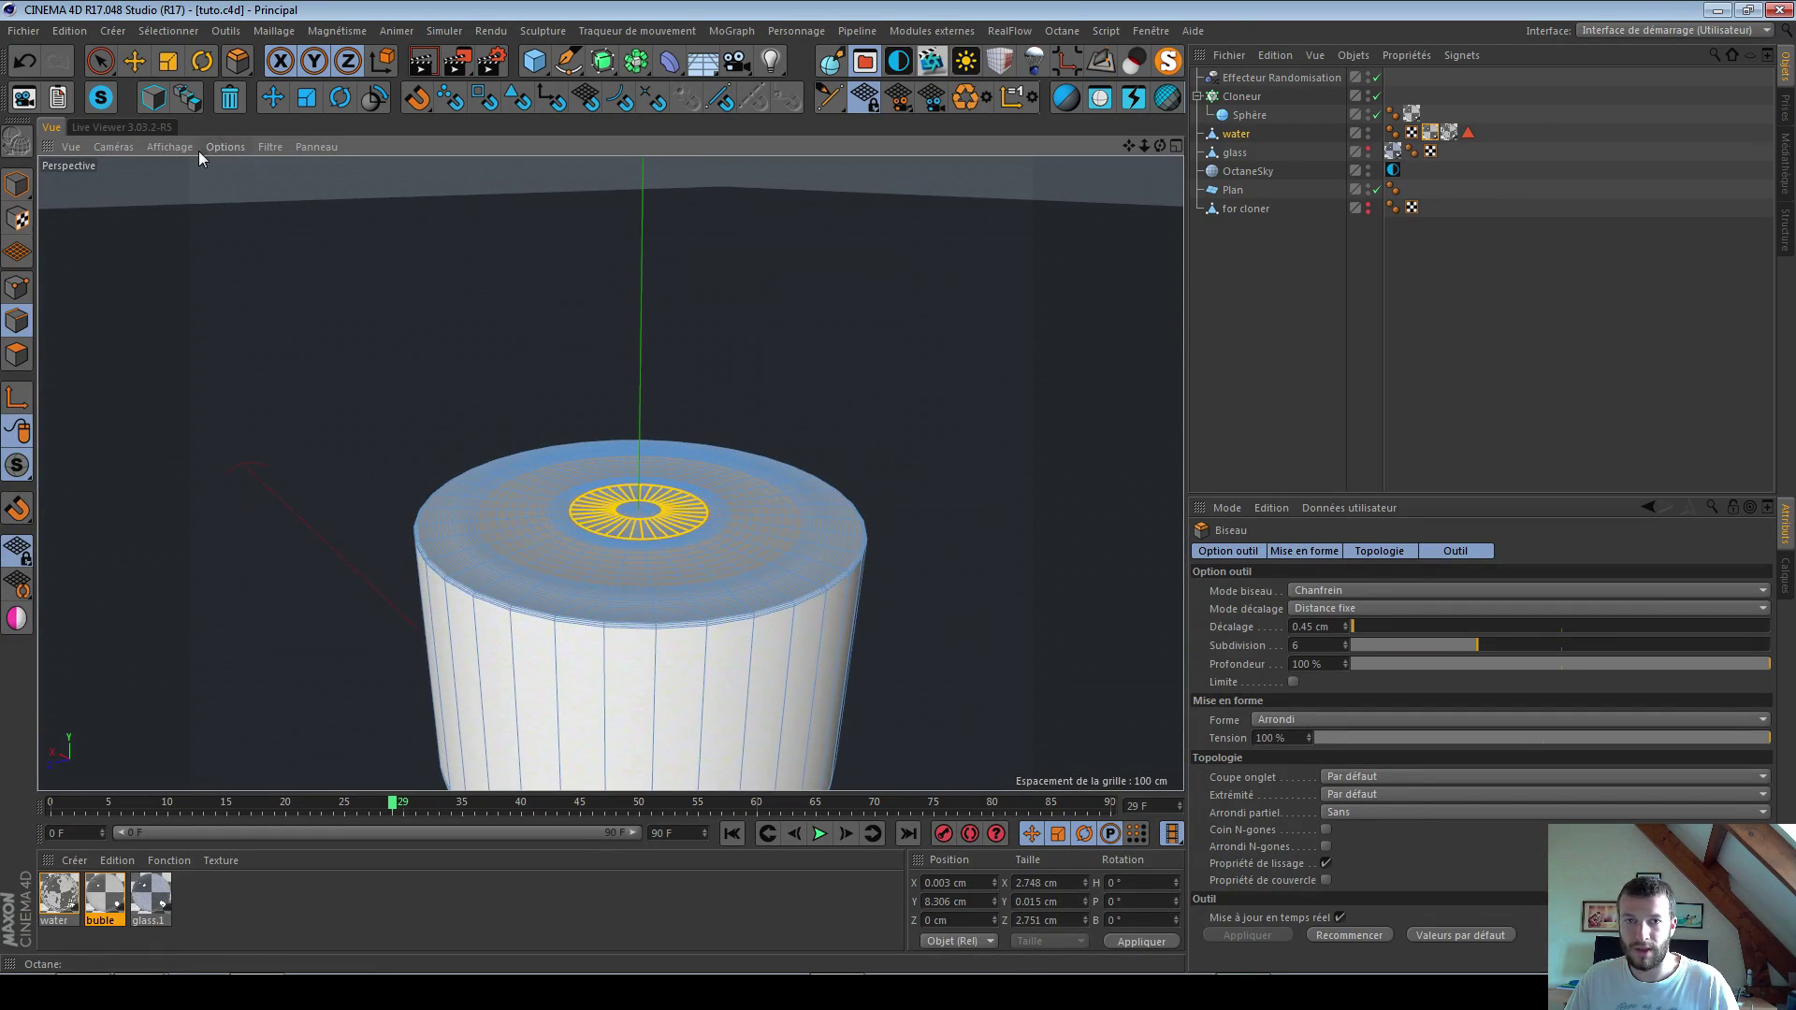
Step: Show the Octane live render and restrict rendering to a region around the water surface
{"action": "left_click", "coordinate": [155, 129]}
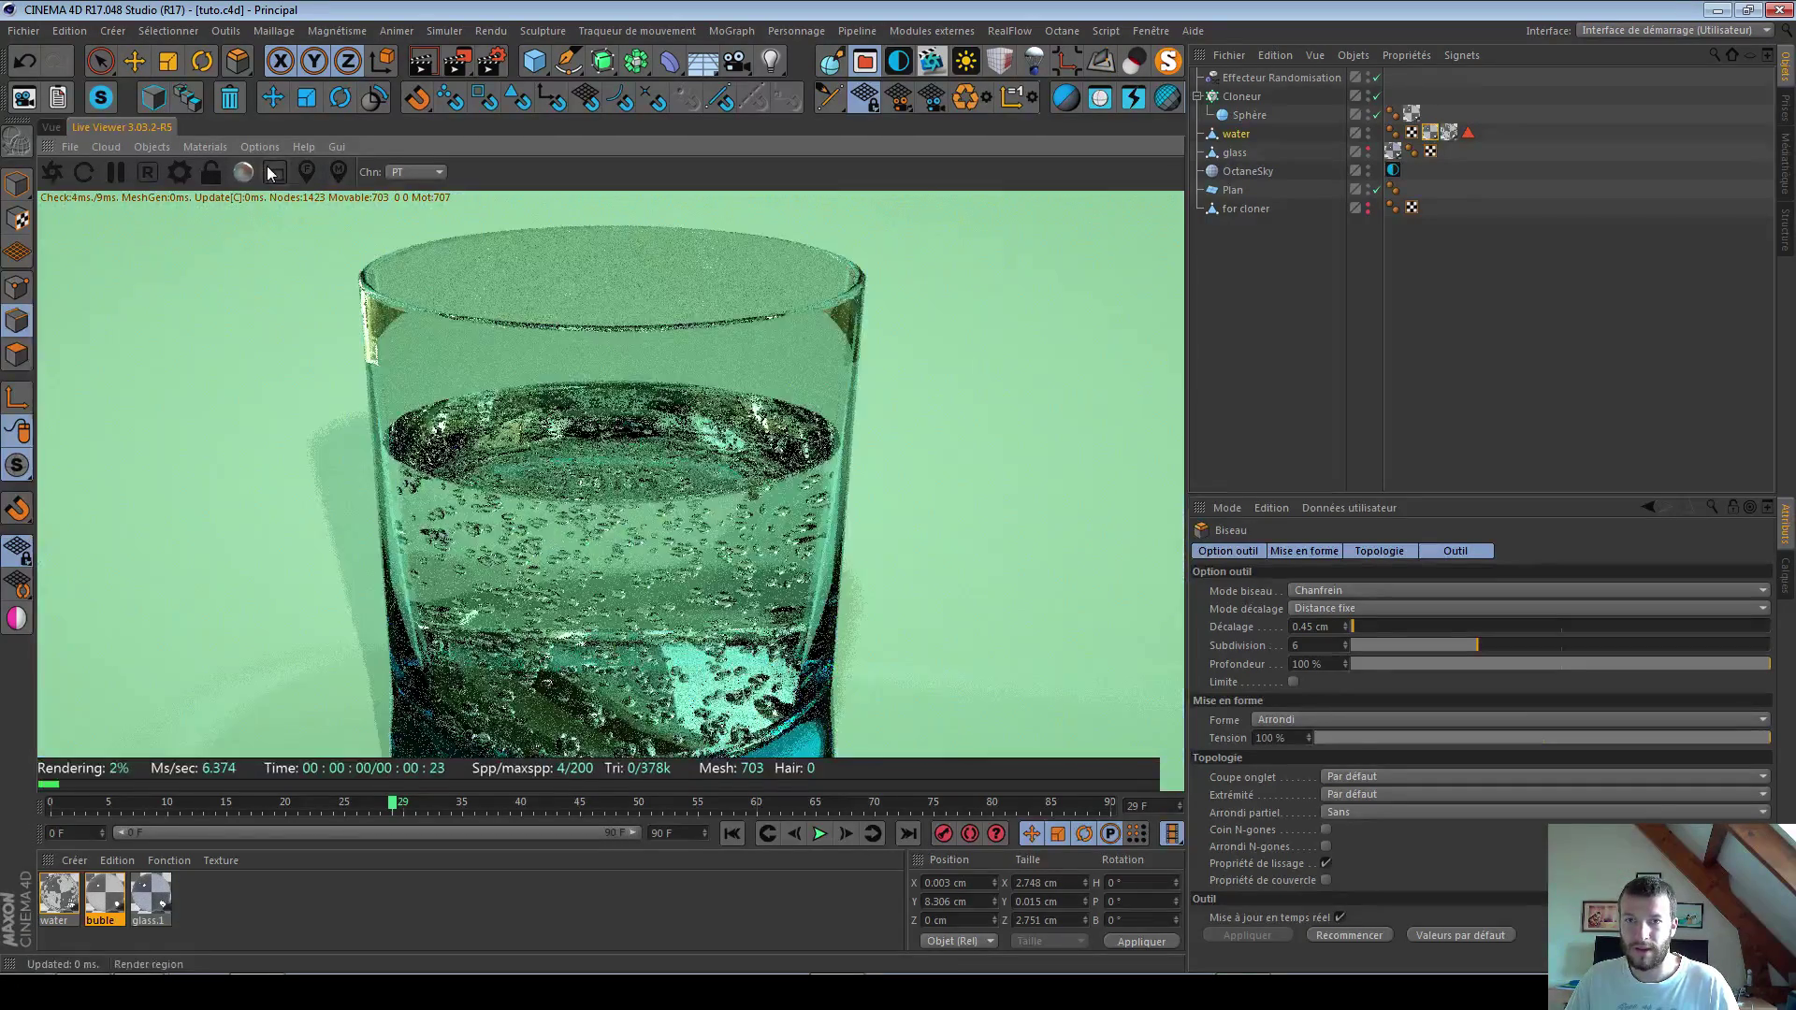
{"action": "left_click", "coordinate": [275, 171]}
{"action": "left_click_drag", "start_coordinate": [278, 325], "coordinate": [896, 524]}
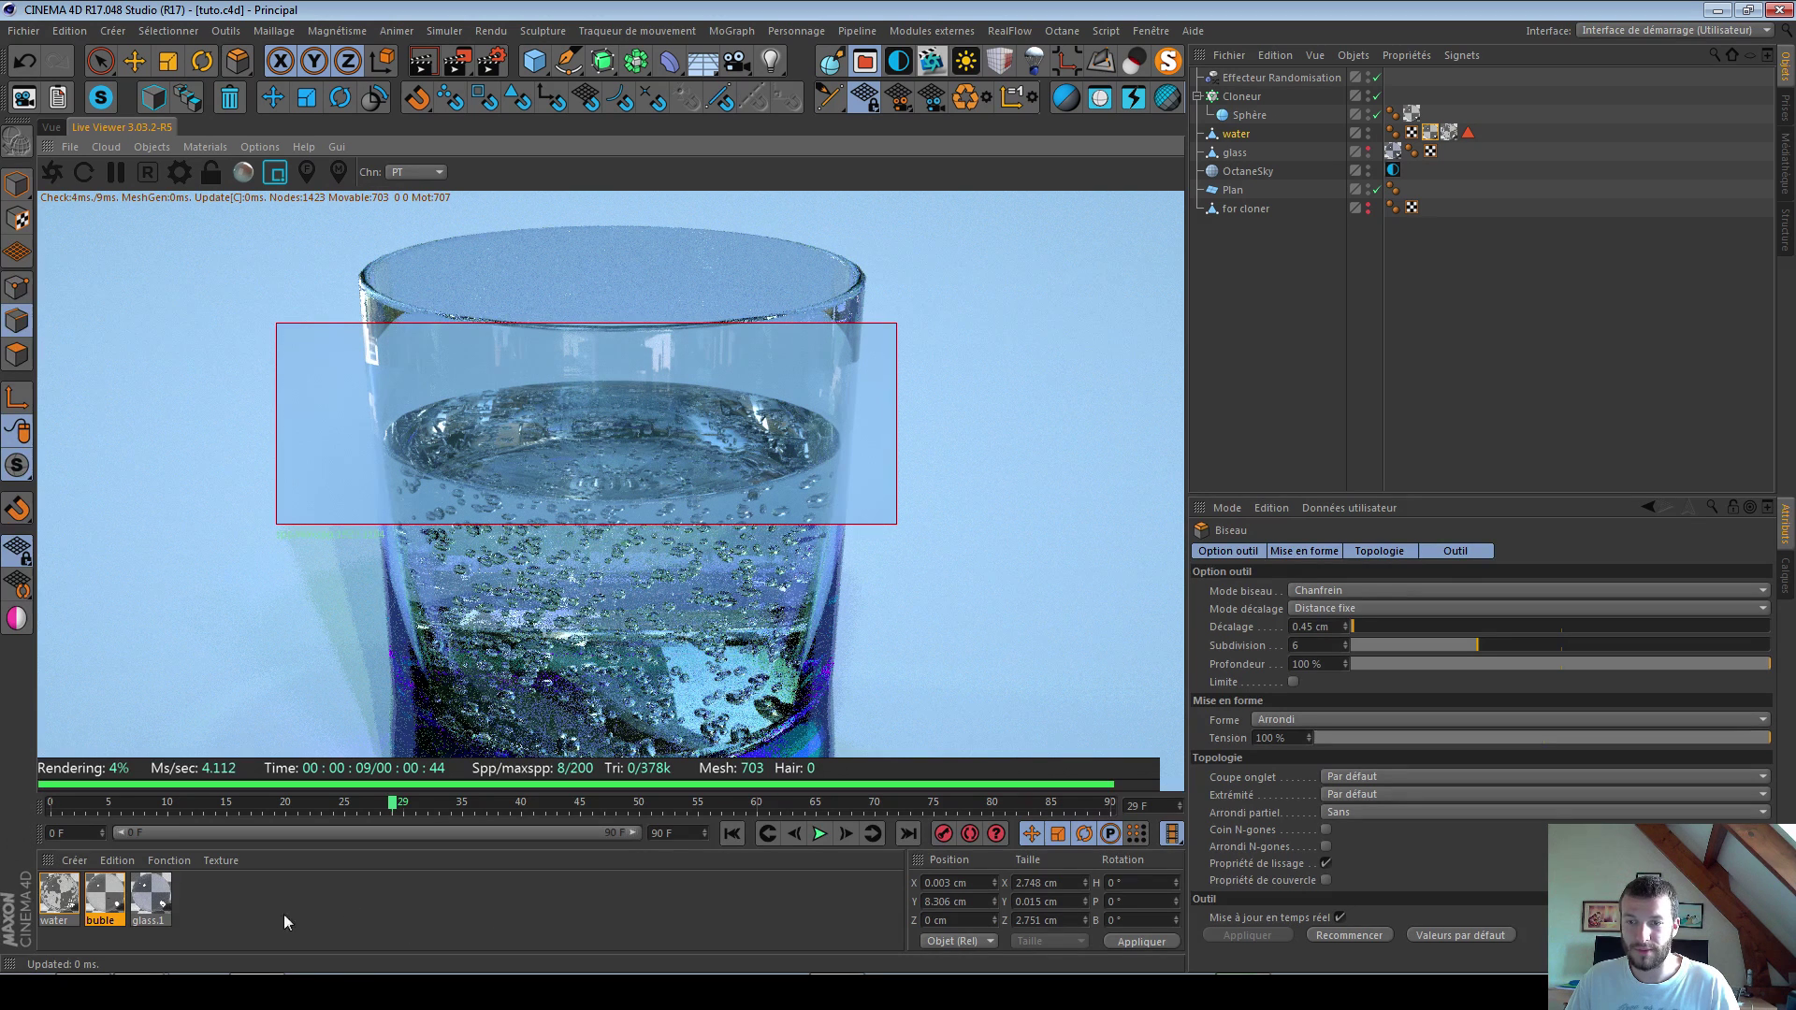
Step: Try the water tag limited to Sélection de polygones.1 last in the tag order, compare the render, and restore its place
{"action": "left_click_drag", "start_coordinate": [1449, 133], "coordinate": [1482, 135]}
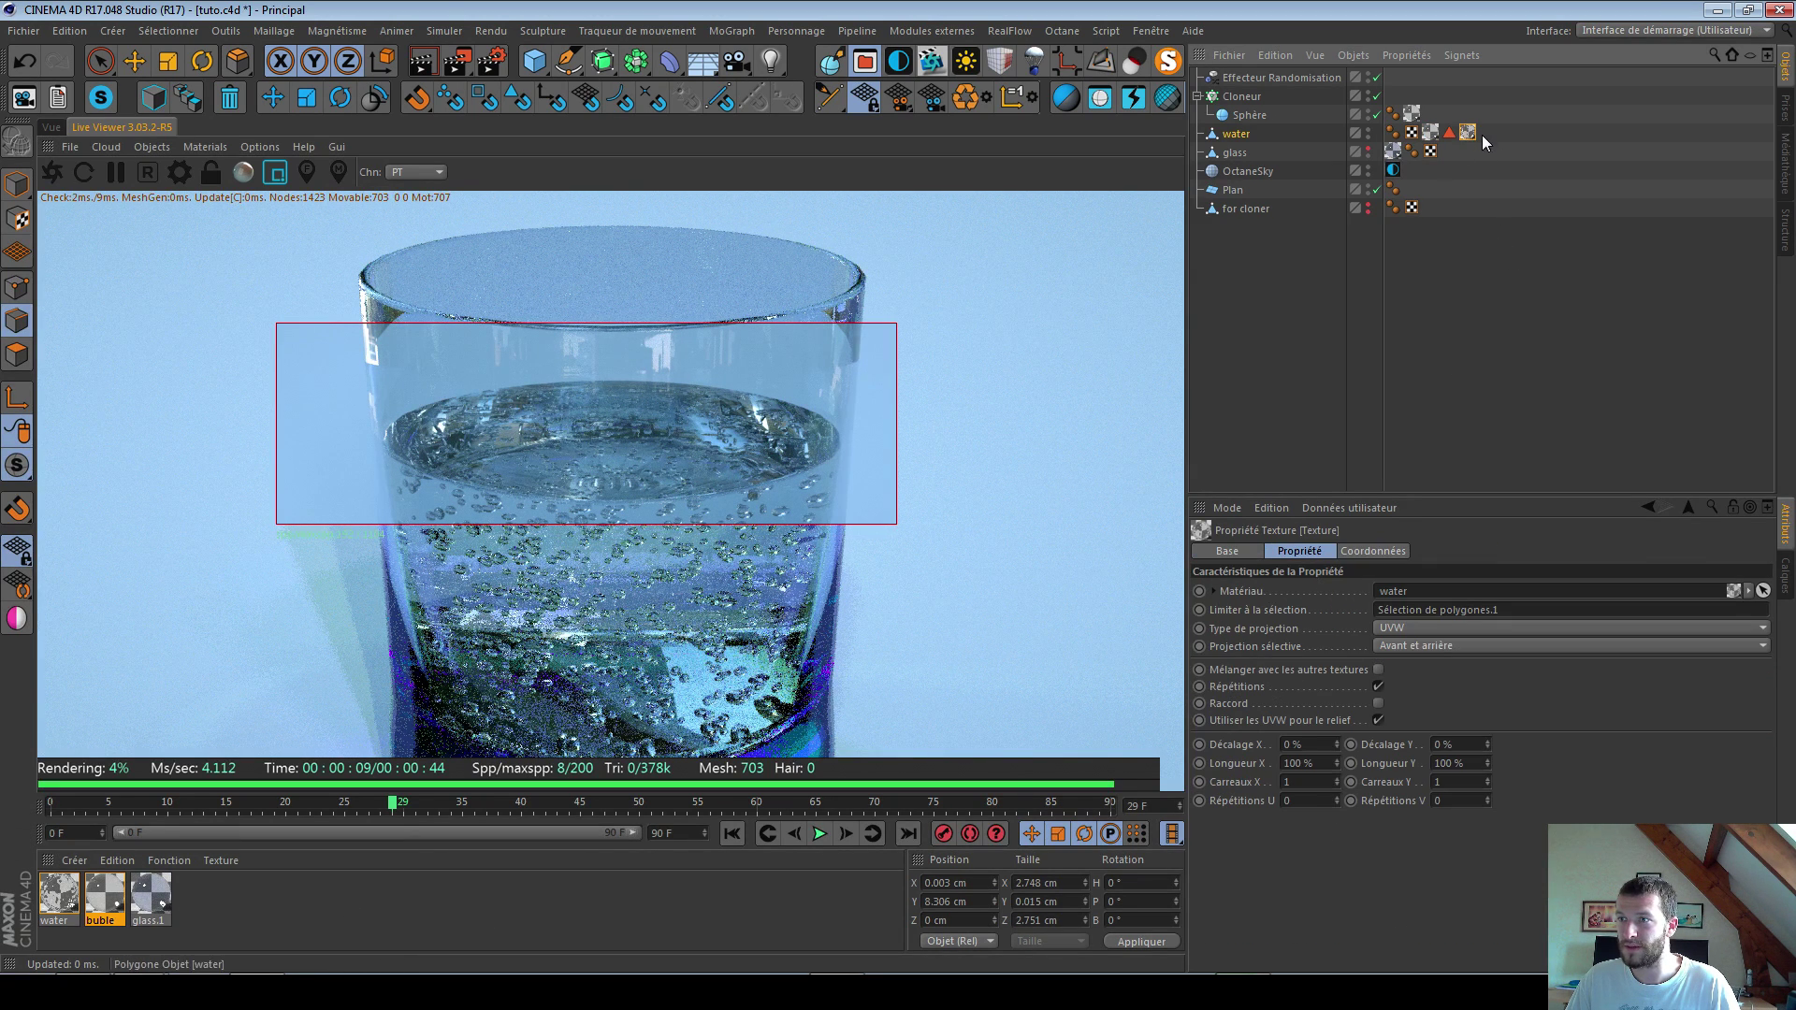
{"action": "left_click", "coordinate": [52, 129]}
{"action": "left_click", "coordinate": [143, 129]}
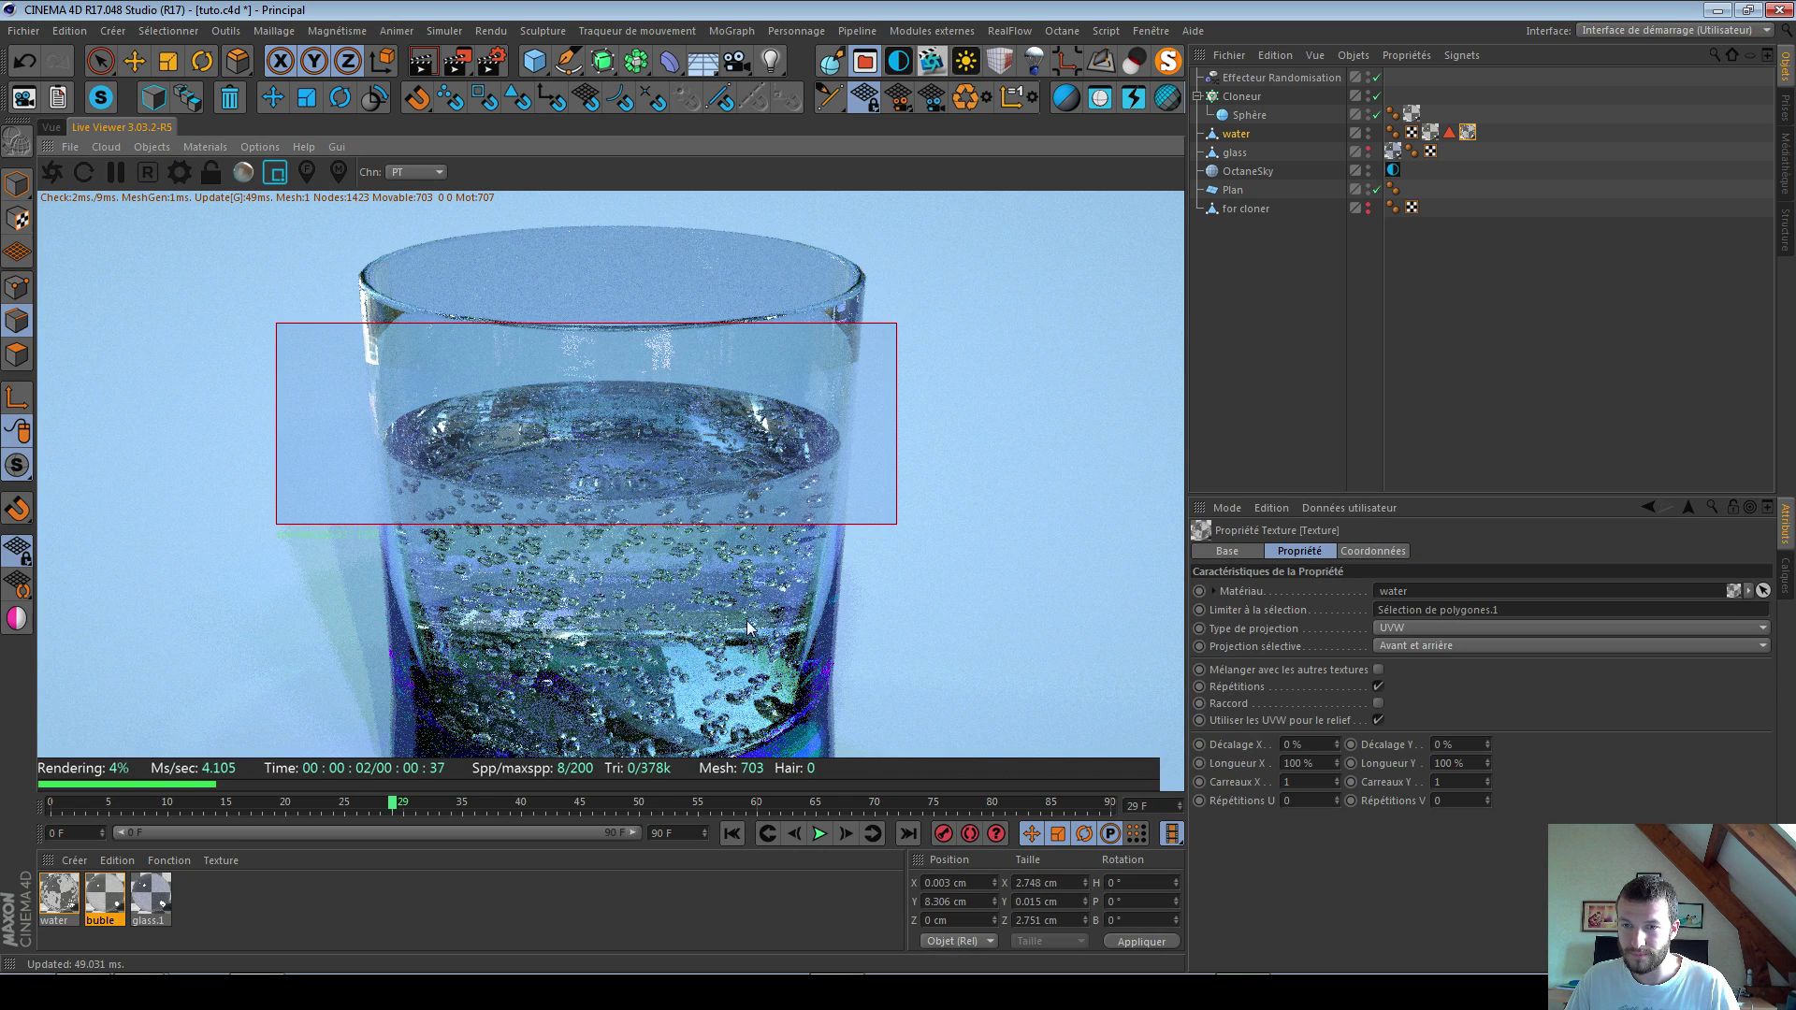
{"action": "left_click_drag", "start_coordinate": [1471, 133], "coordinate": [1441, 134]}
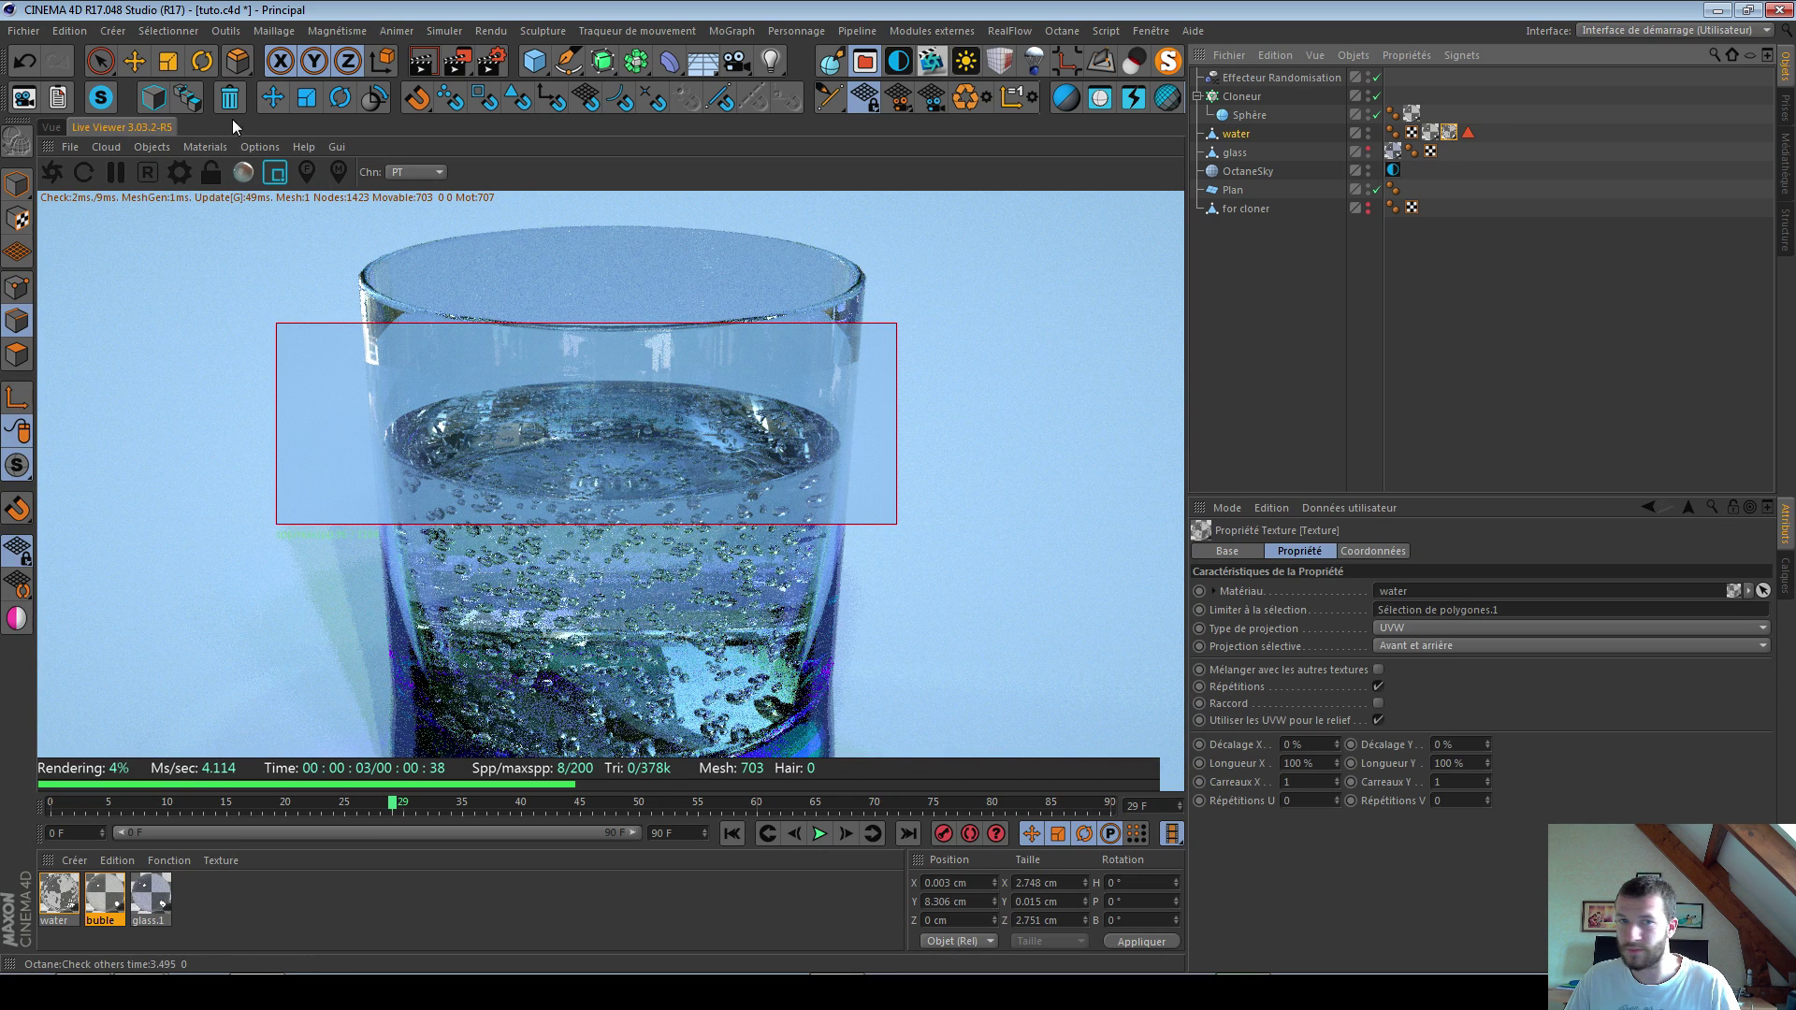
{"action": "left_click", "coordinate": [46, 127]}
{"action": "left_click", "coordinate": [134, 127]}
Step: Save the scene, turn off the render region and render the whole glass from farther away
{"action": "key", "text": "ctrl+s"}
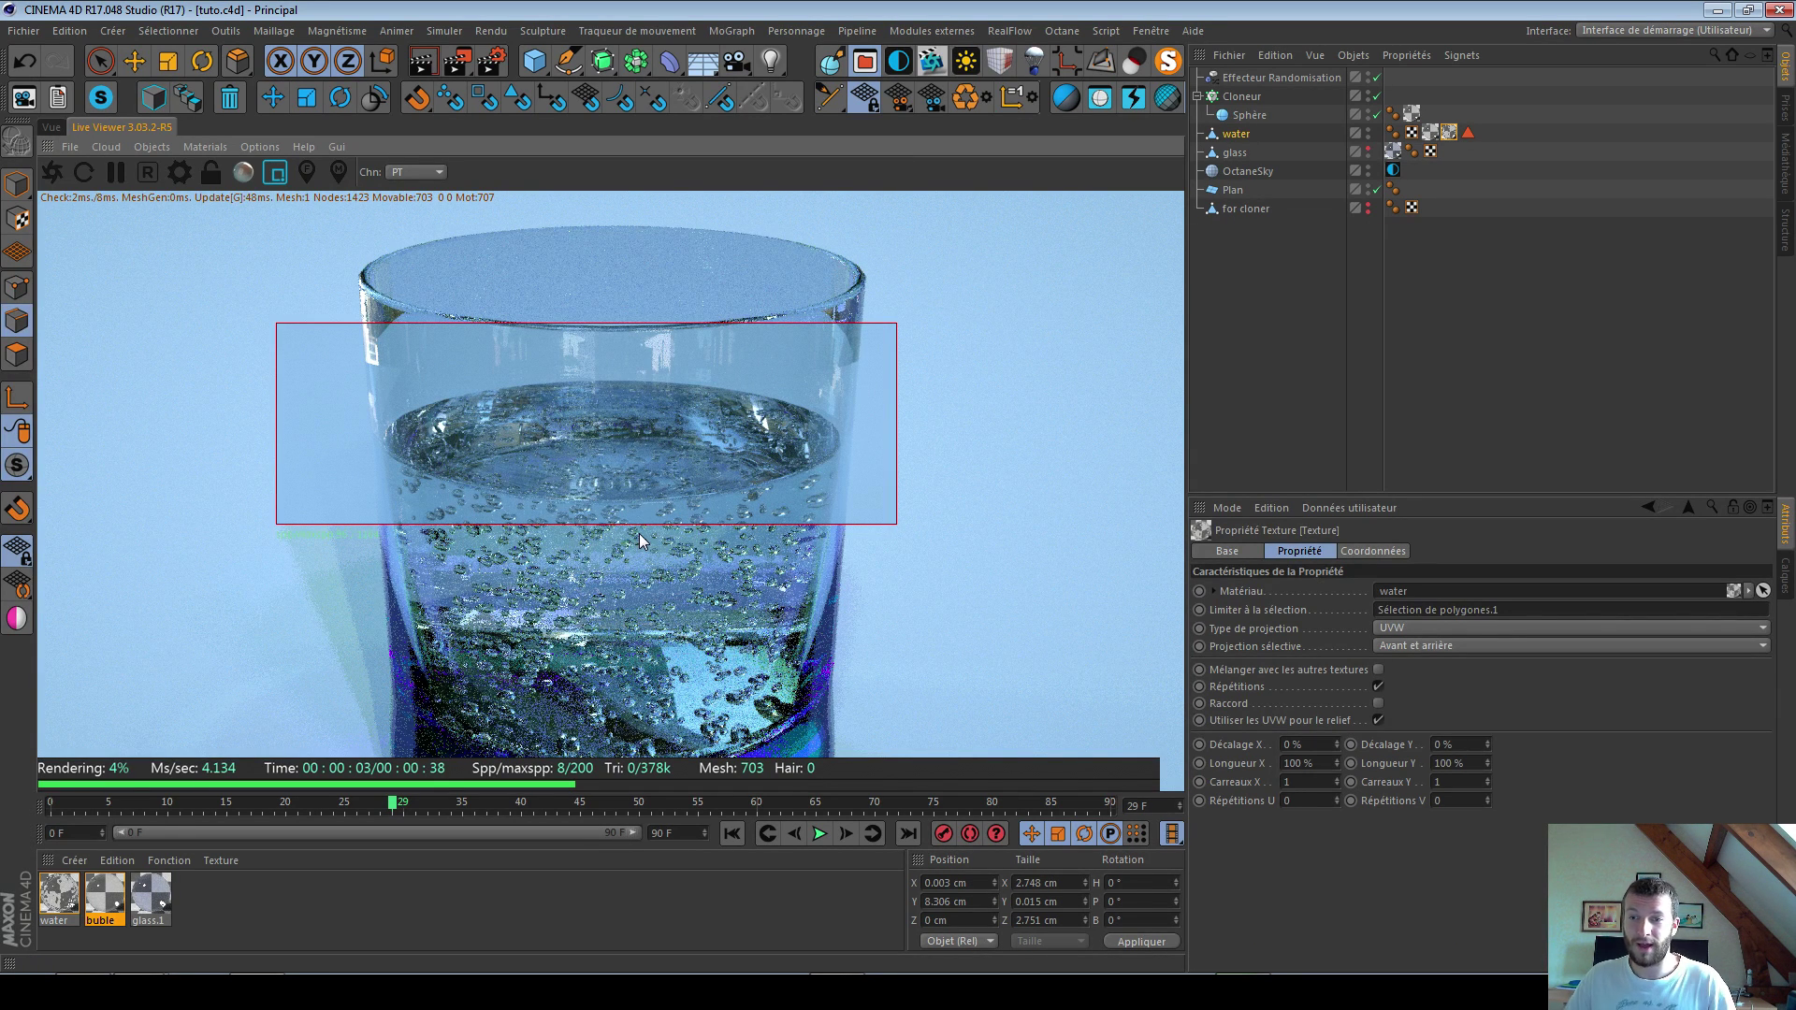
{"action": "left_click", "coordinate": [275, 172]}
{"action": "scroll", "coordinate": [372, 543], "scroll_direction": "down", "scroll_amount": 3}
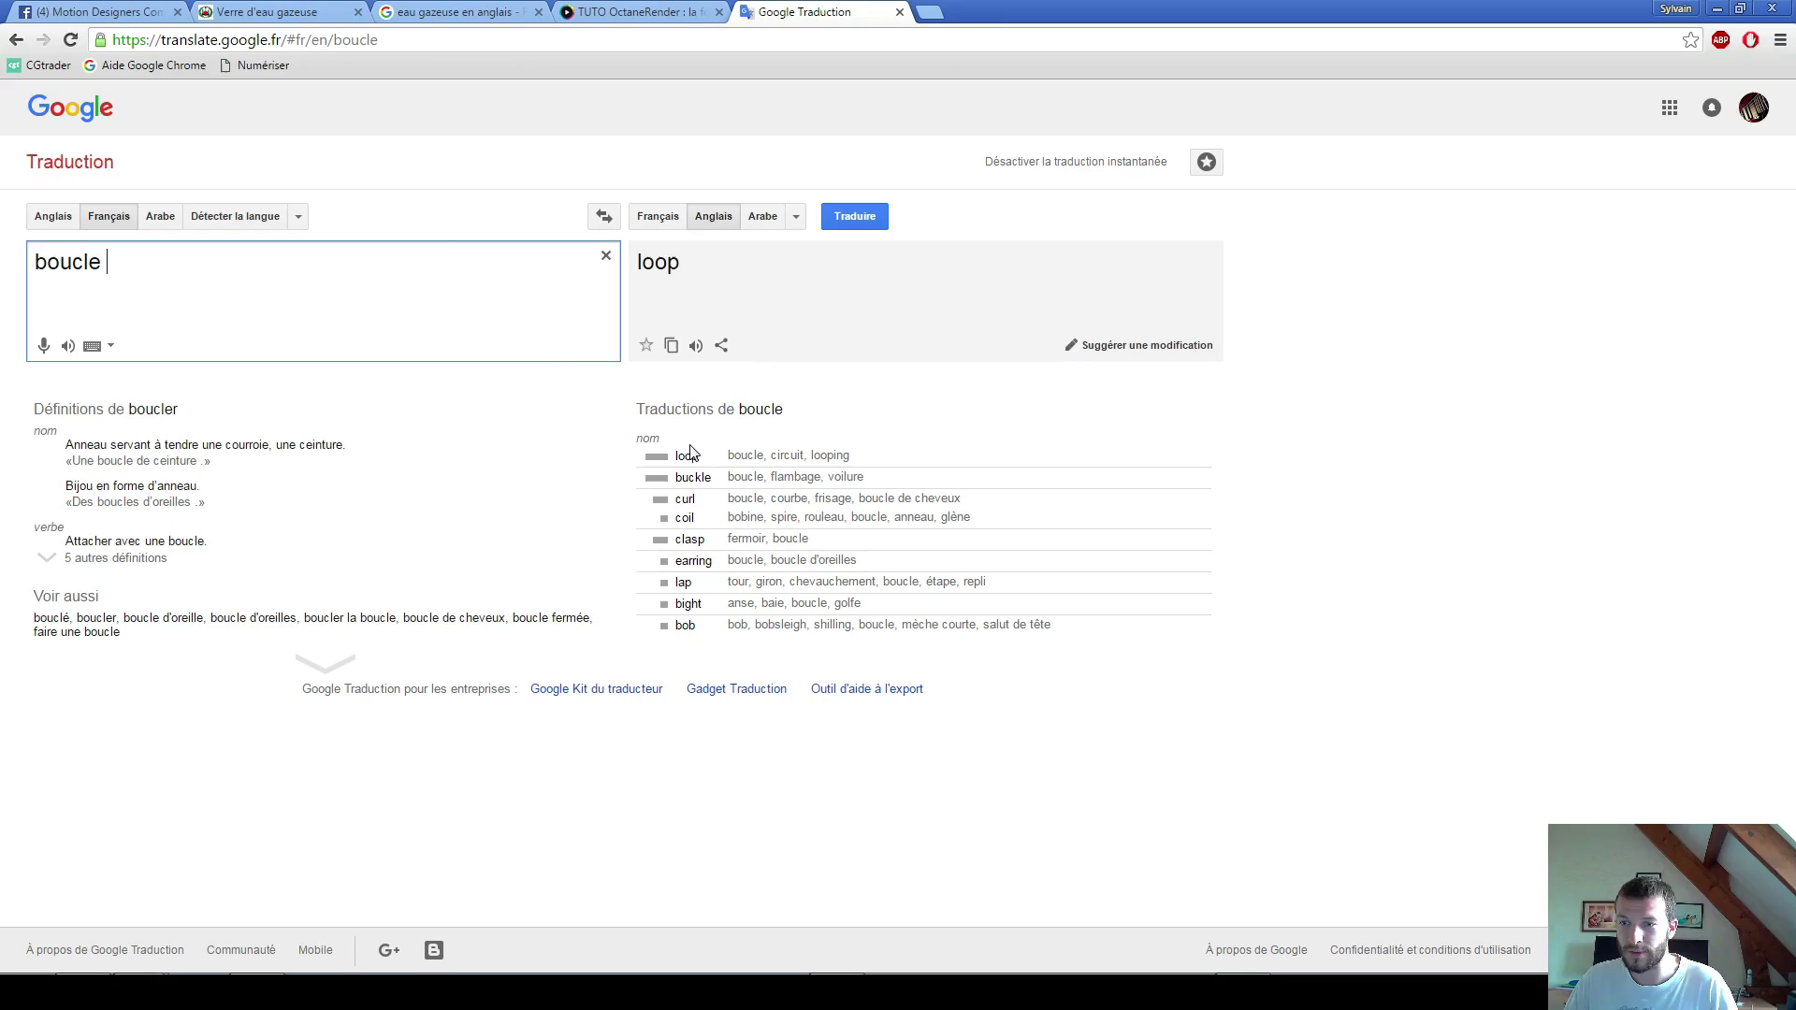
Step: Play the English pronunciation of "sparkling water" in the browser's translation result
{"action": "left_click", "coordinate": [454, 12]}
{"action": "left_click", "coordinate": [761, 280]}
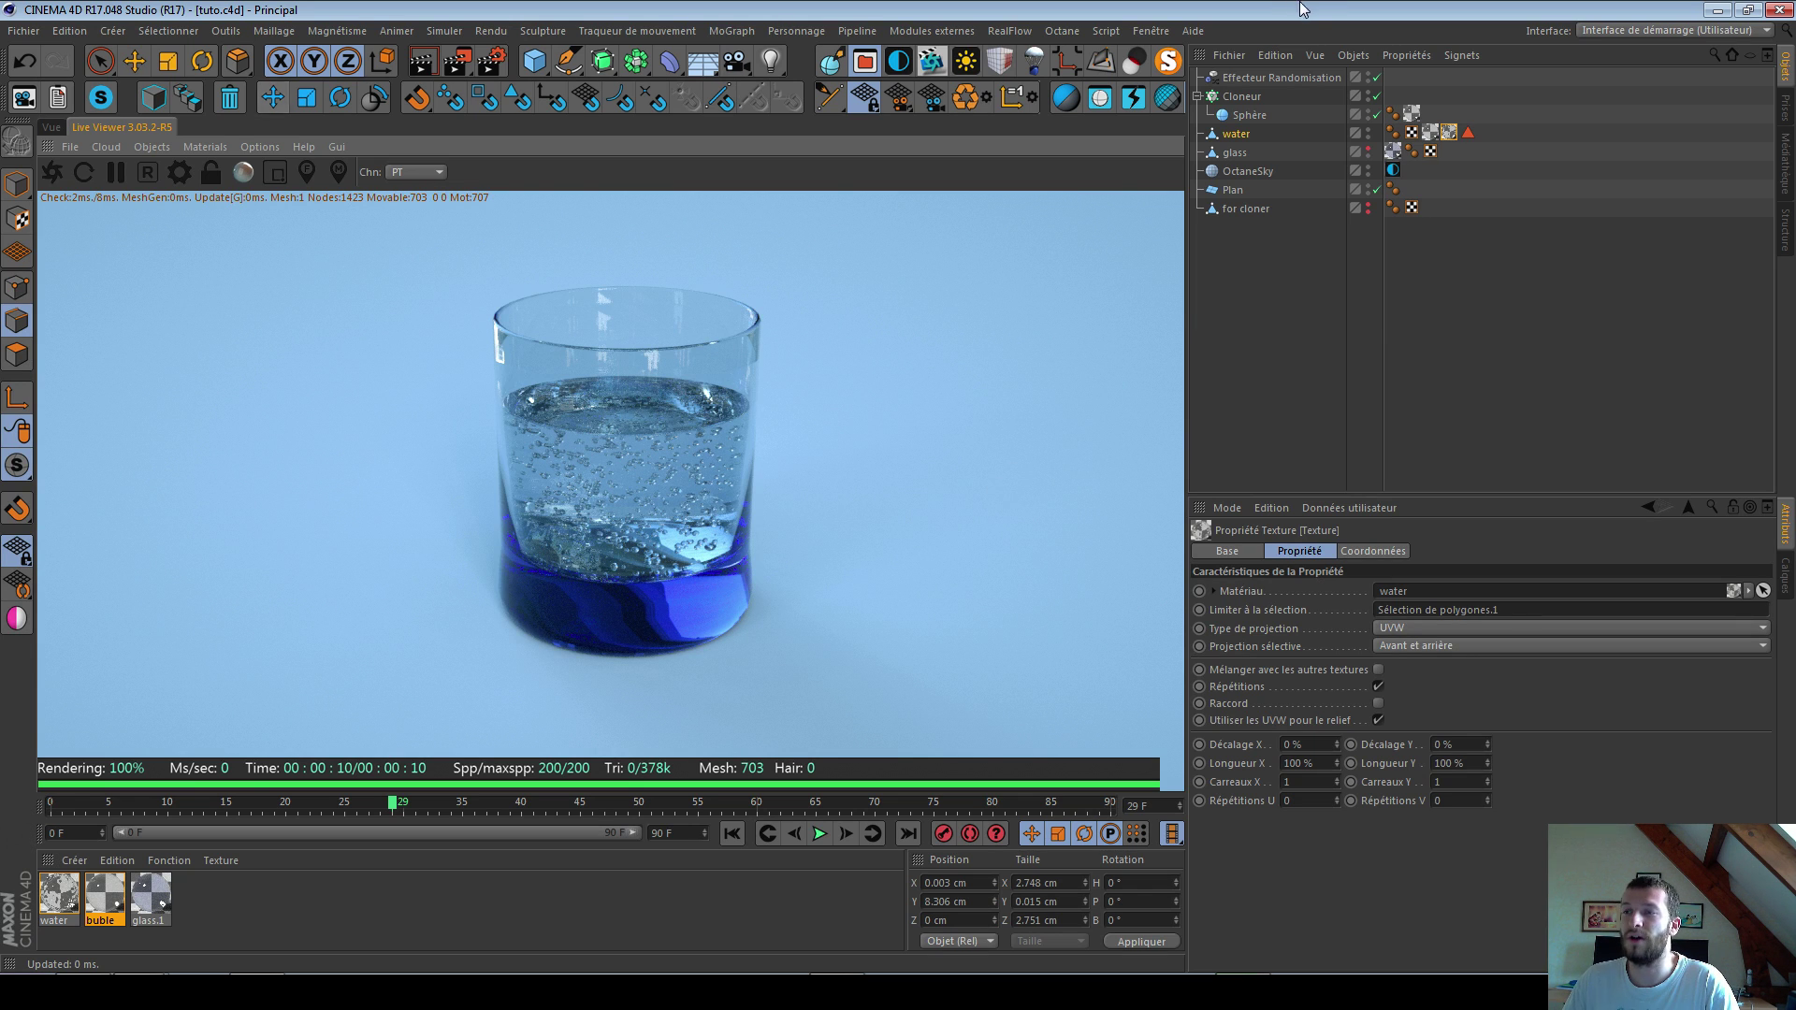
{"action": "left_click", "coordinate": [1246, 79]}
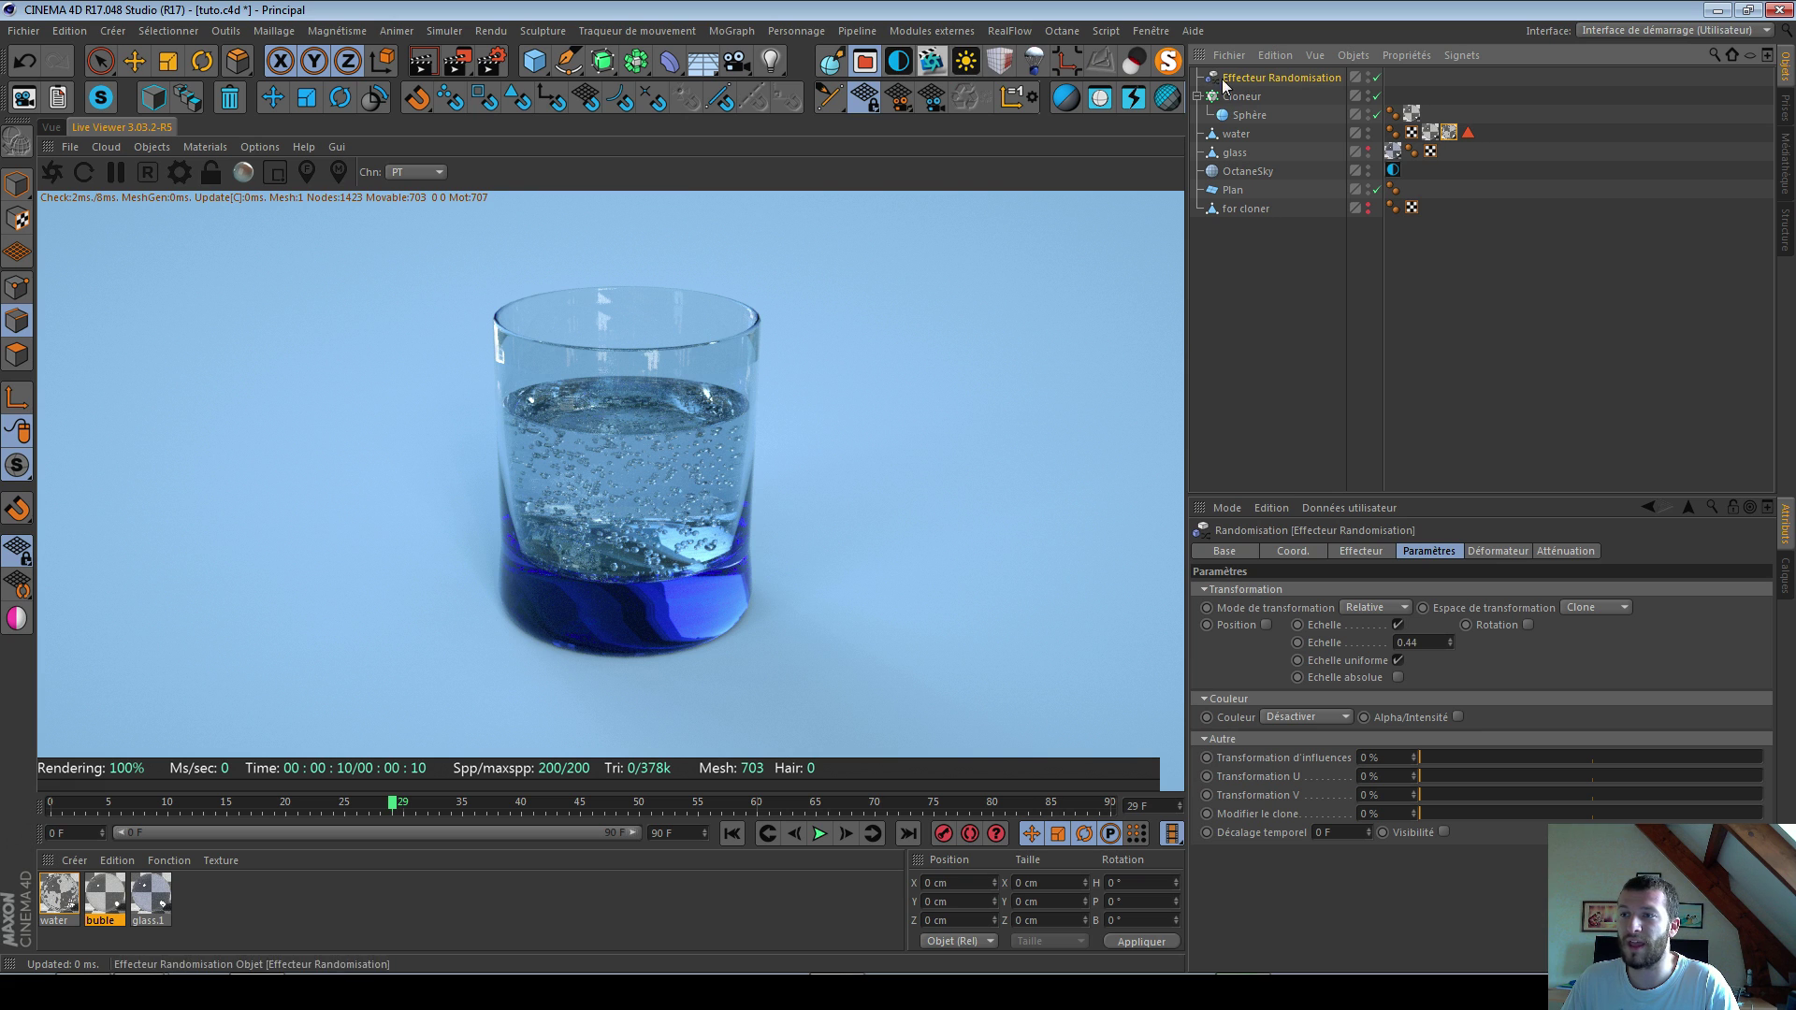
{"action": "left_click", "coordinate": [669, 61]}
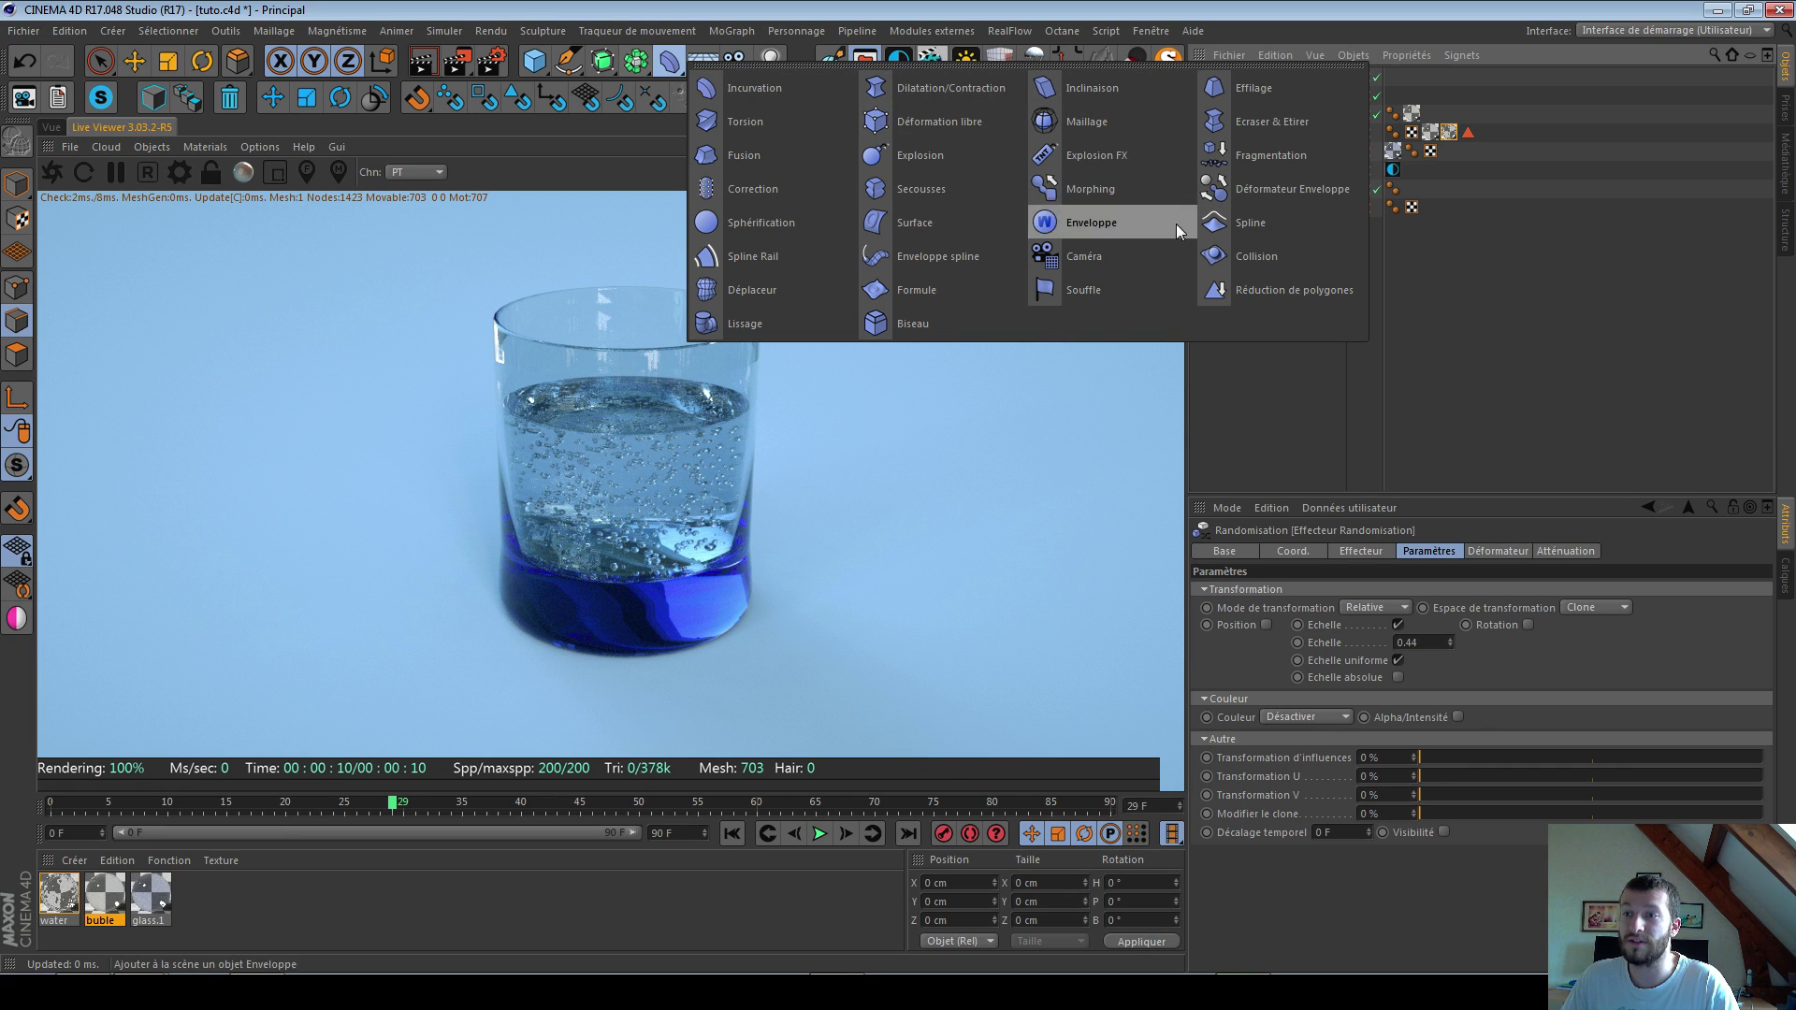
{"action": "left_click", "coordinate": [1231, 426]}
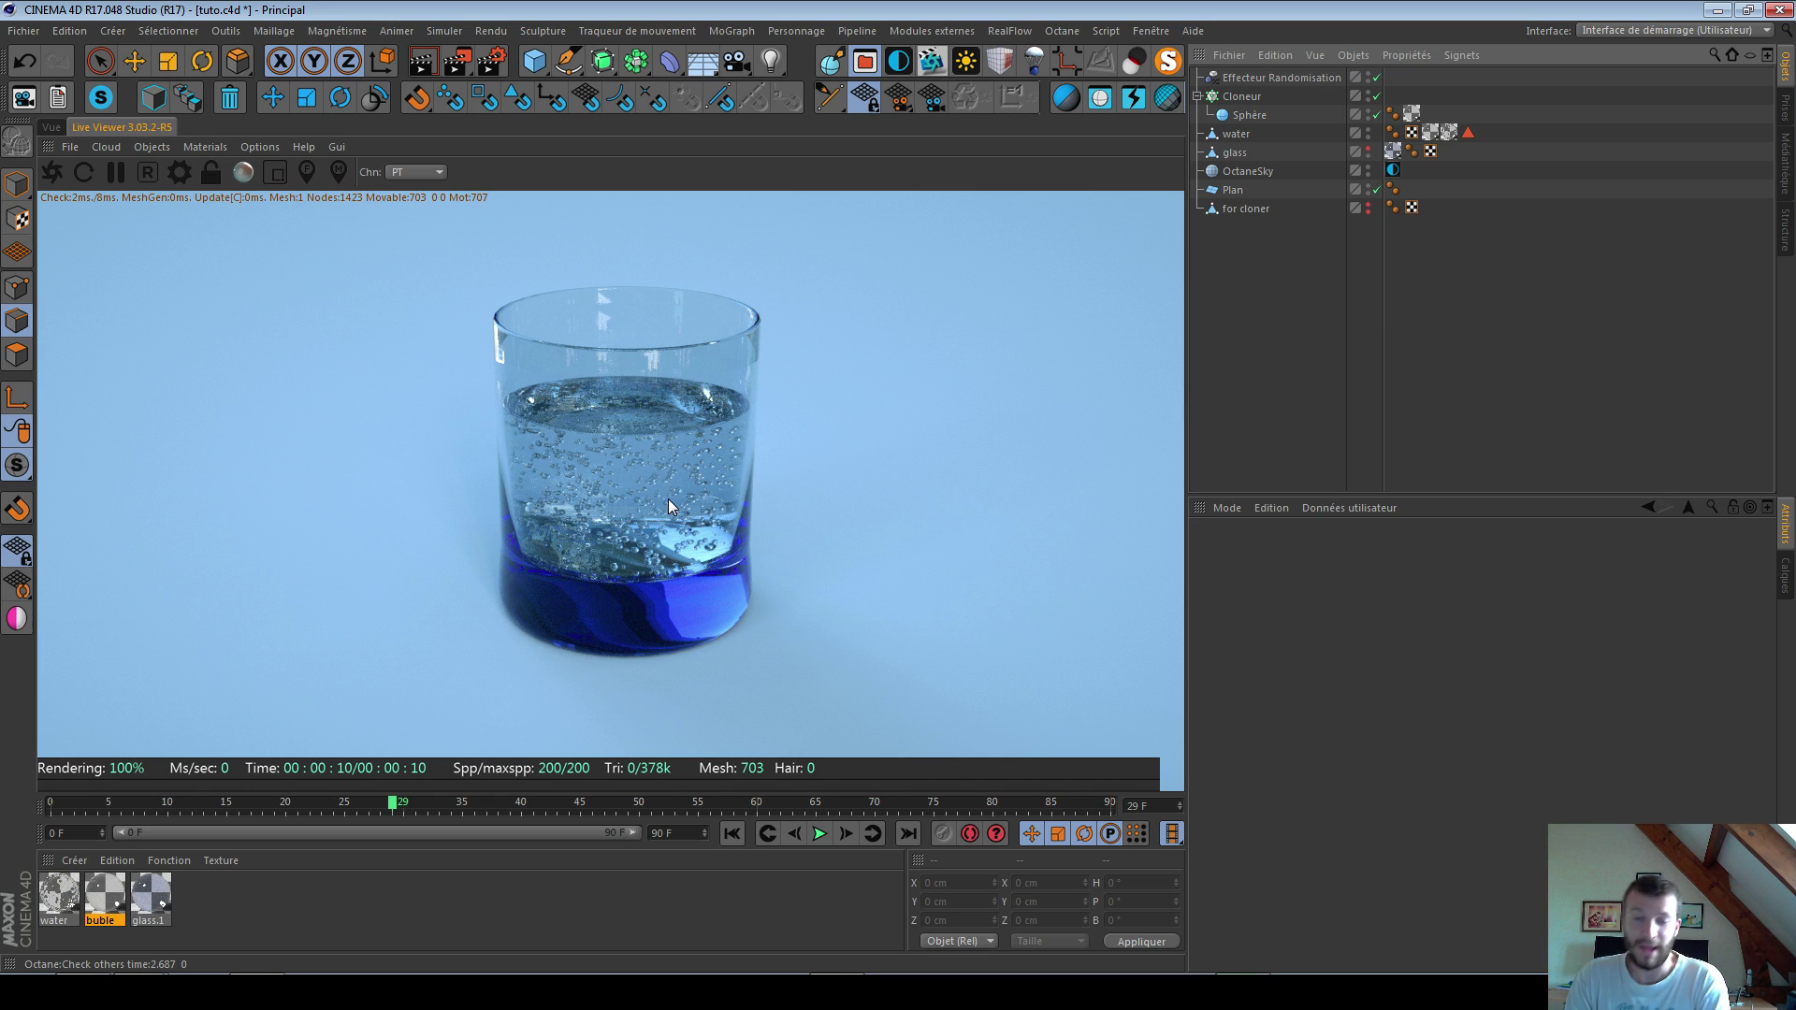
Step: Switch to the browser, examine the recent posts in the Motion Designers Community Facebook group, and return to Cinema 4D
{"action": "key", "text": "alt+Tab"}
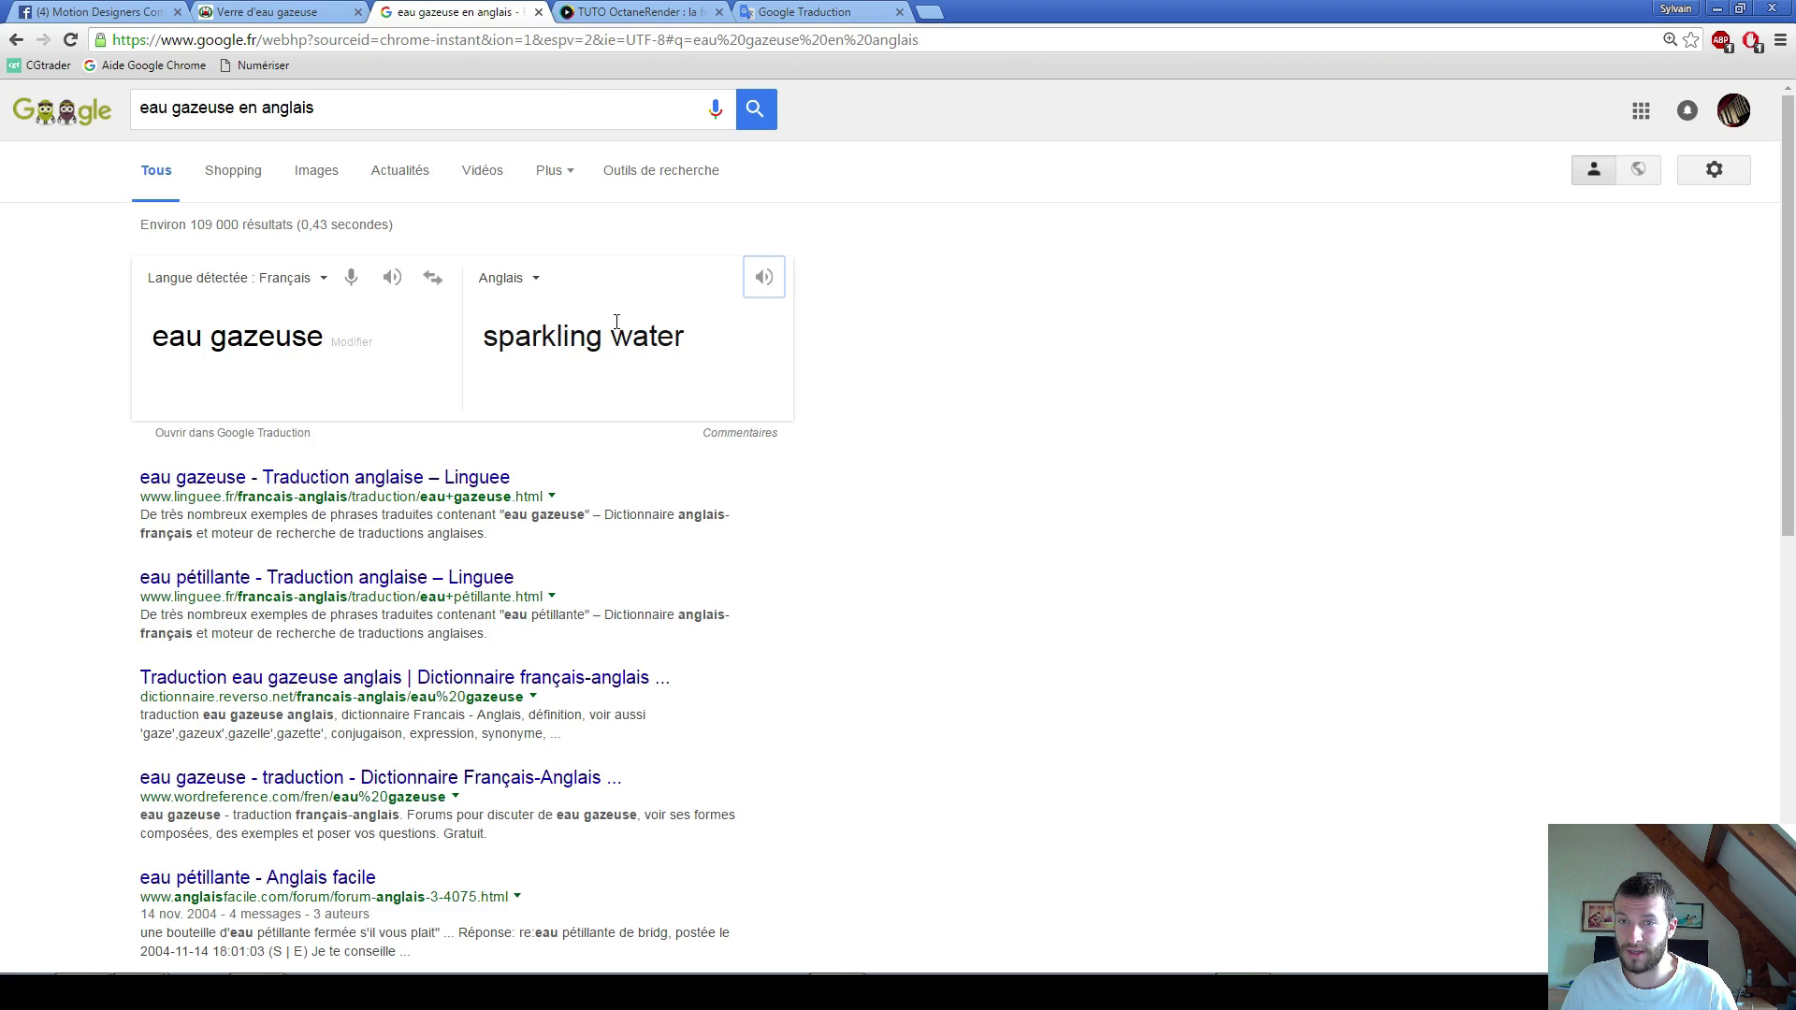
{"action": "left_click", "coordinate": [91, 10]}
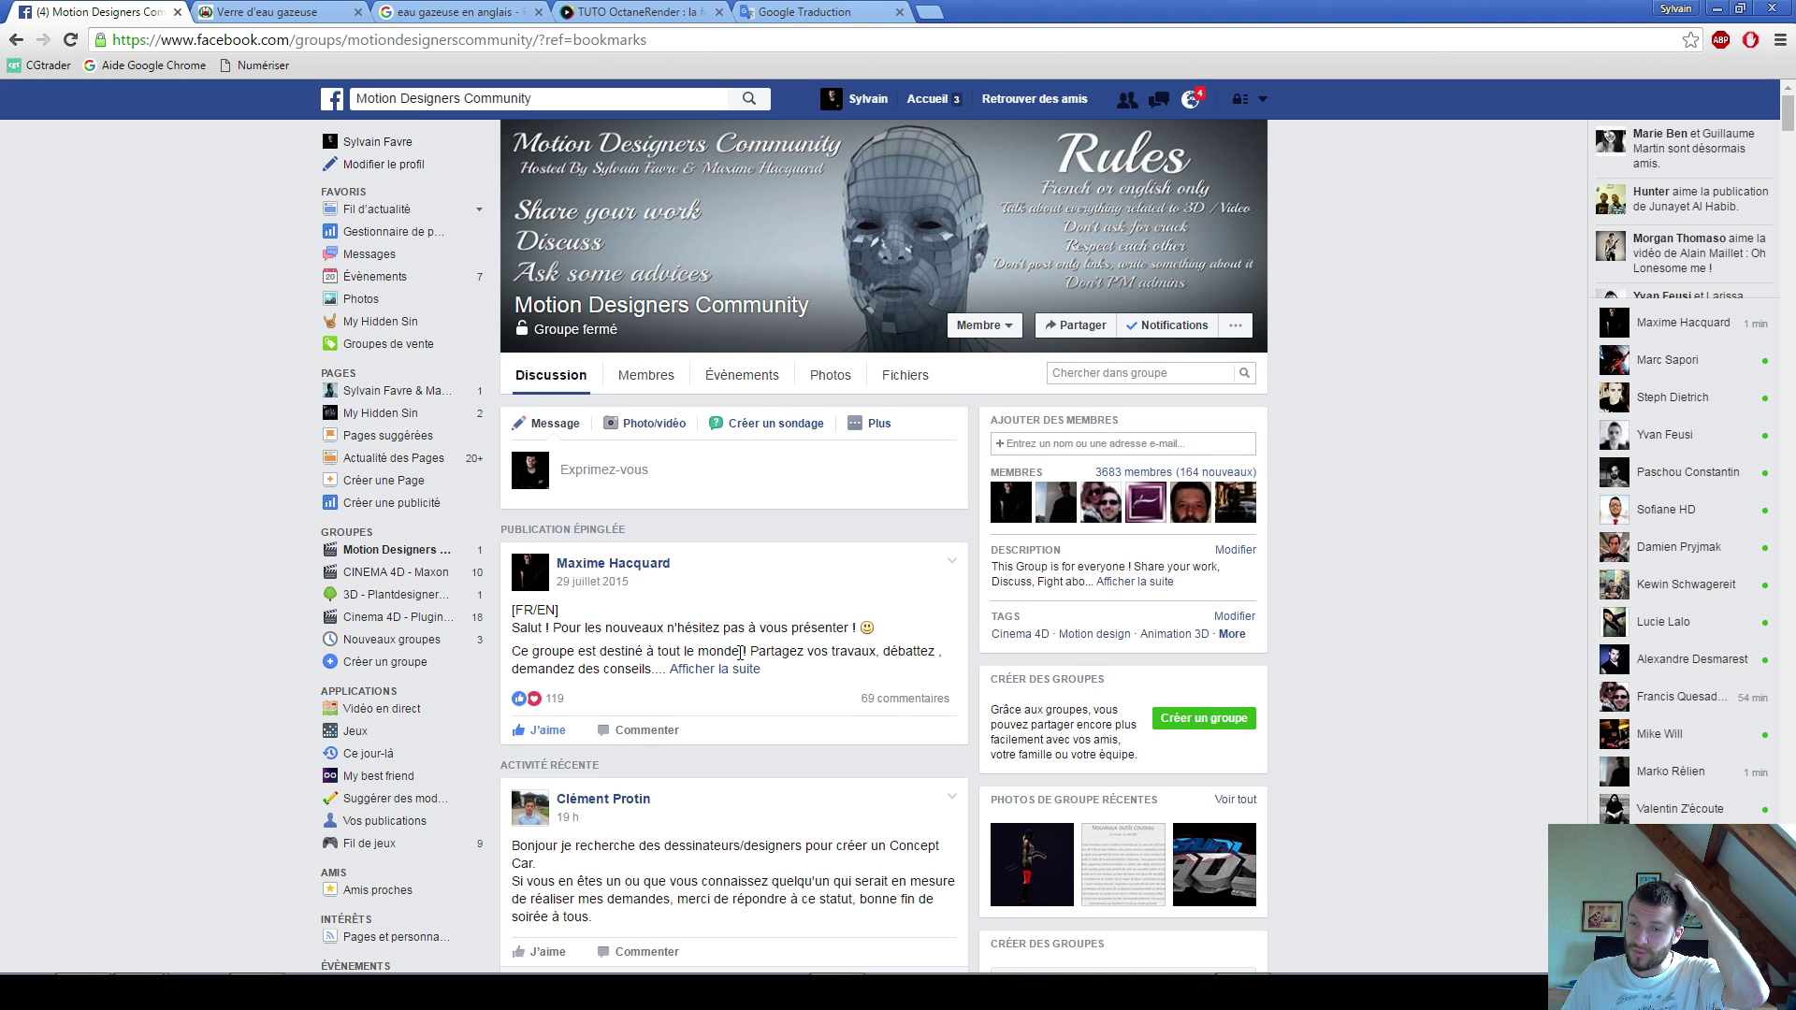
{"action": "scroll", "coordinate": [757, 698], "scroll_direction": "down", "scroll_amount": 5}
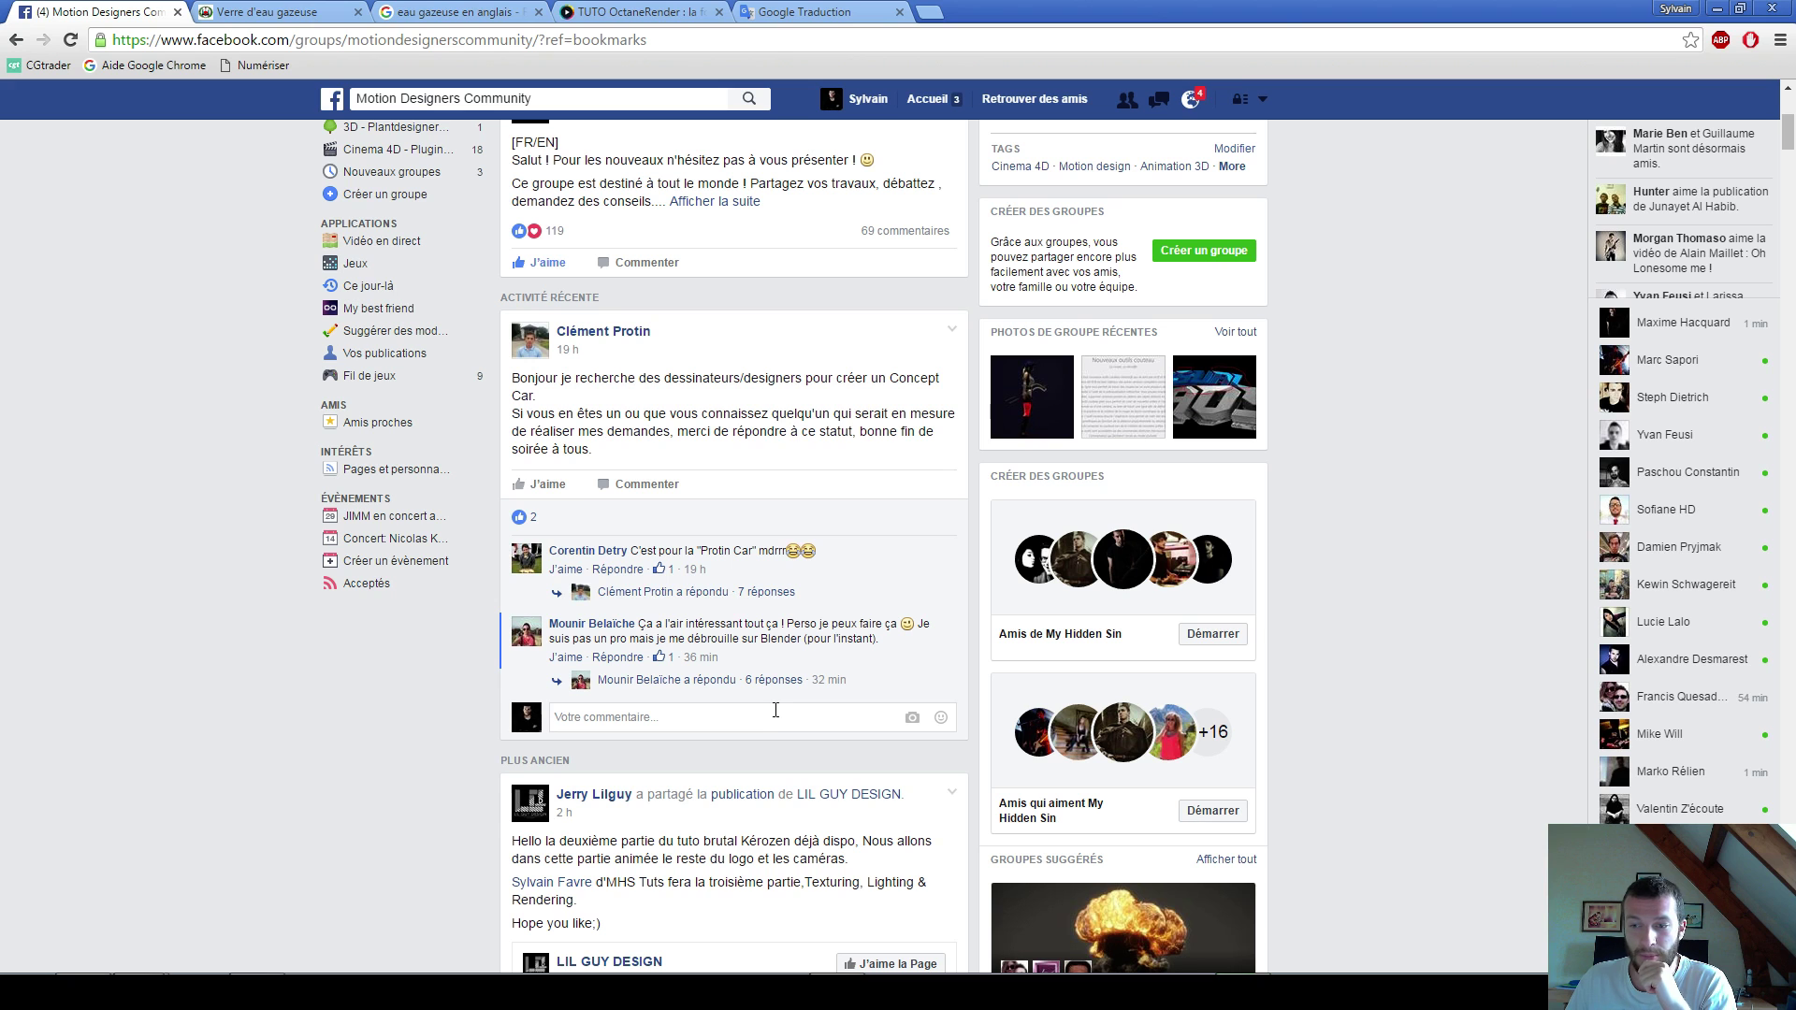
{"action": "scroll", "coordinate": [775, 713], "scroll_direction": "down", "scroll_amount": 8}
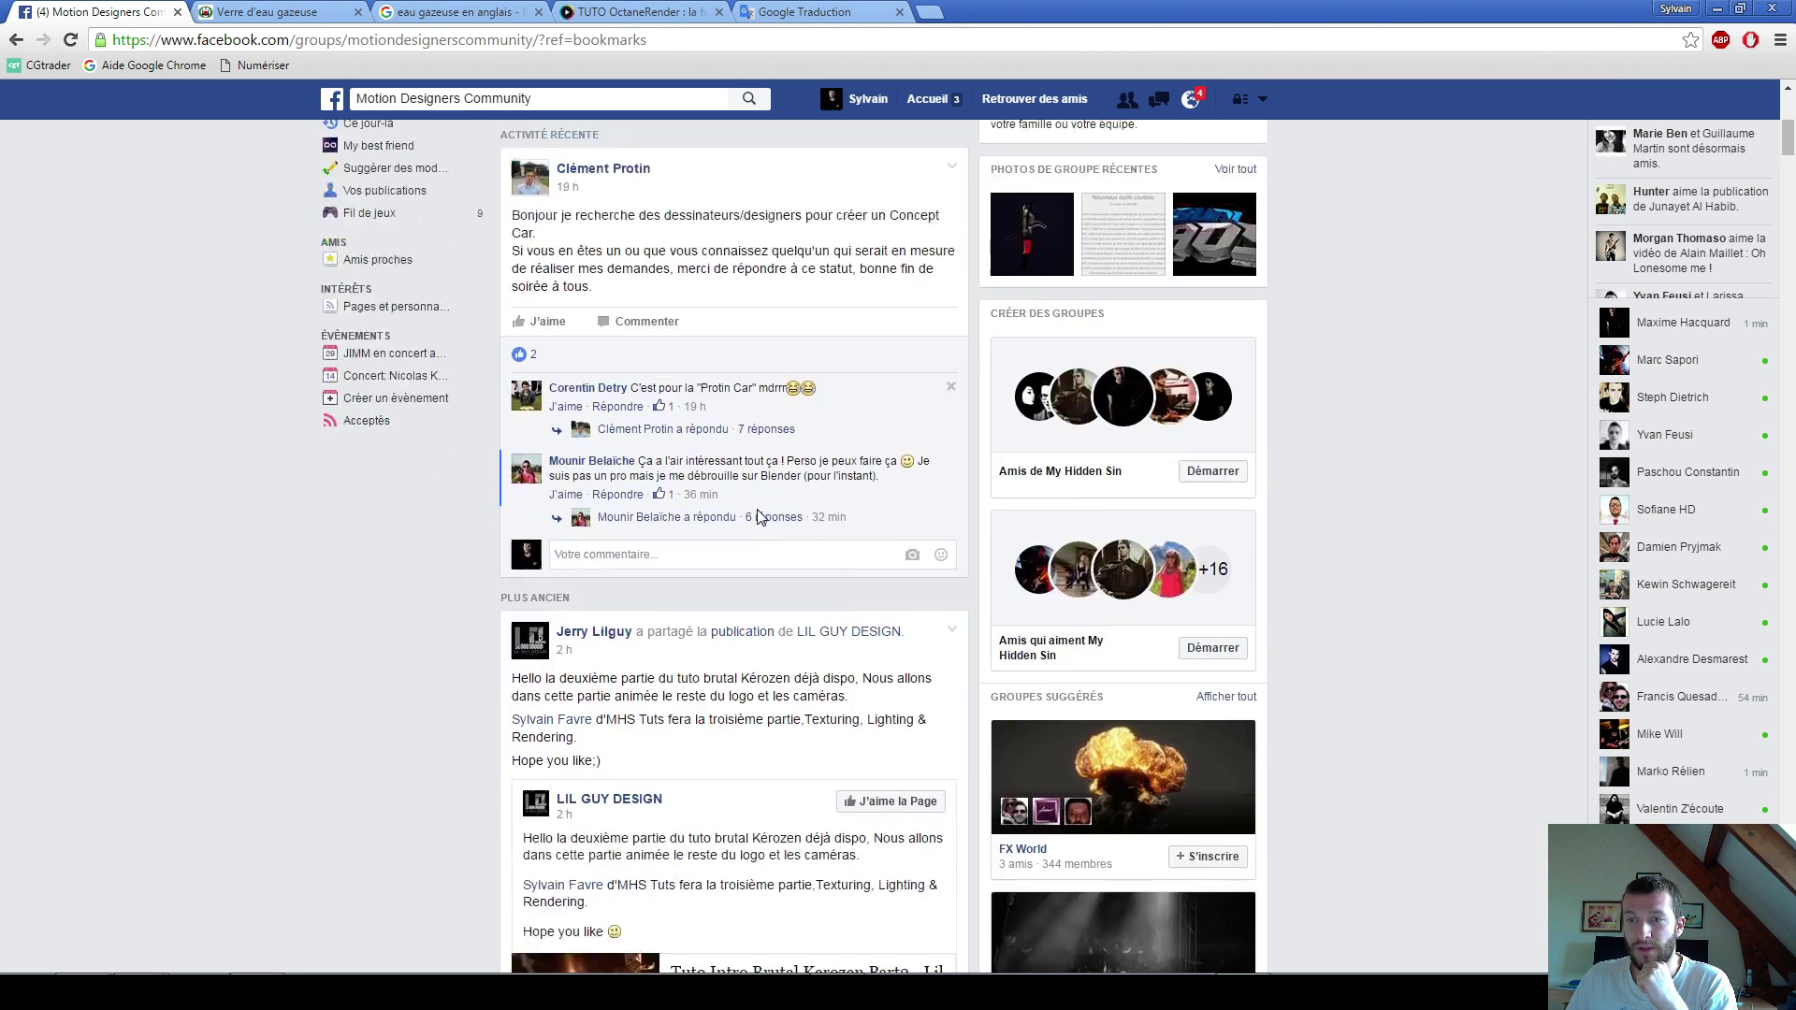
{"action": "scroll", "coordinate": [745, 500], "scroll_direction": "down", "scroll_amount": 9}
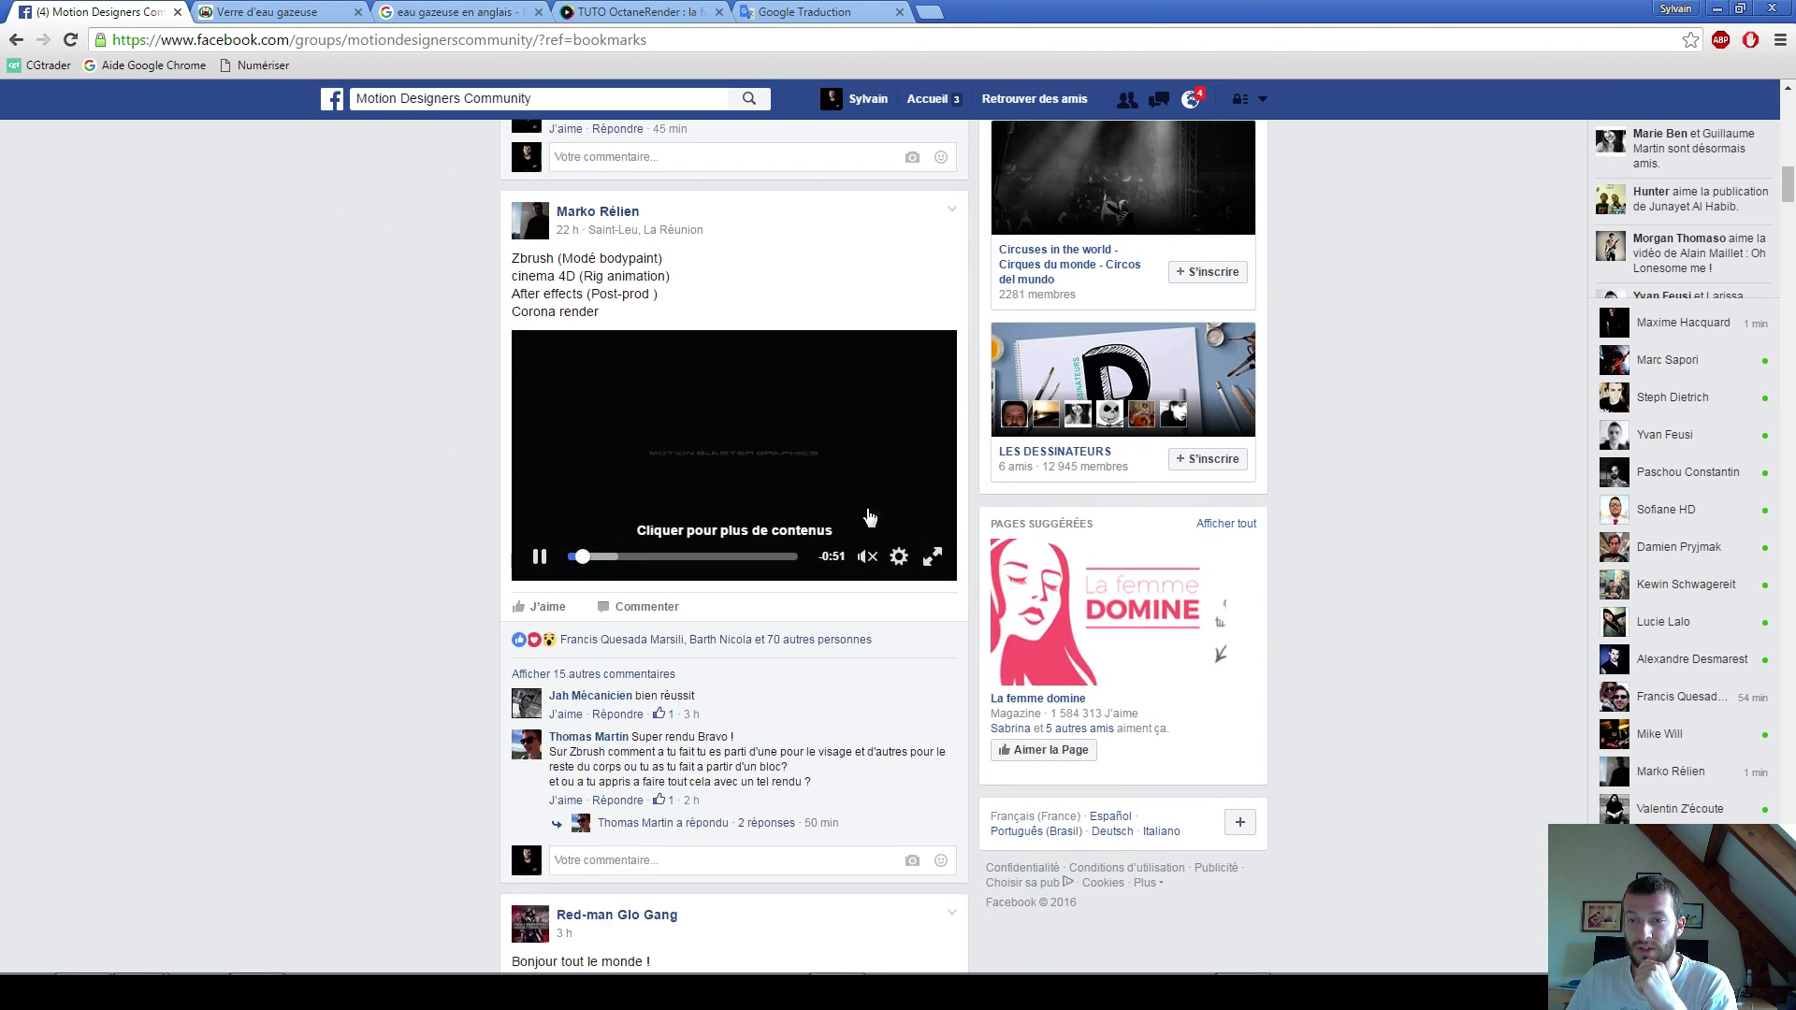
{"action": "scroll", "coordinate": [816, 487], "scroll_direction": "down", "scroll_amount": 12}
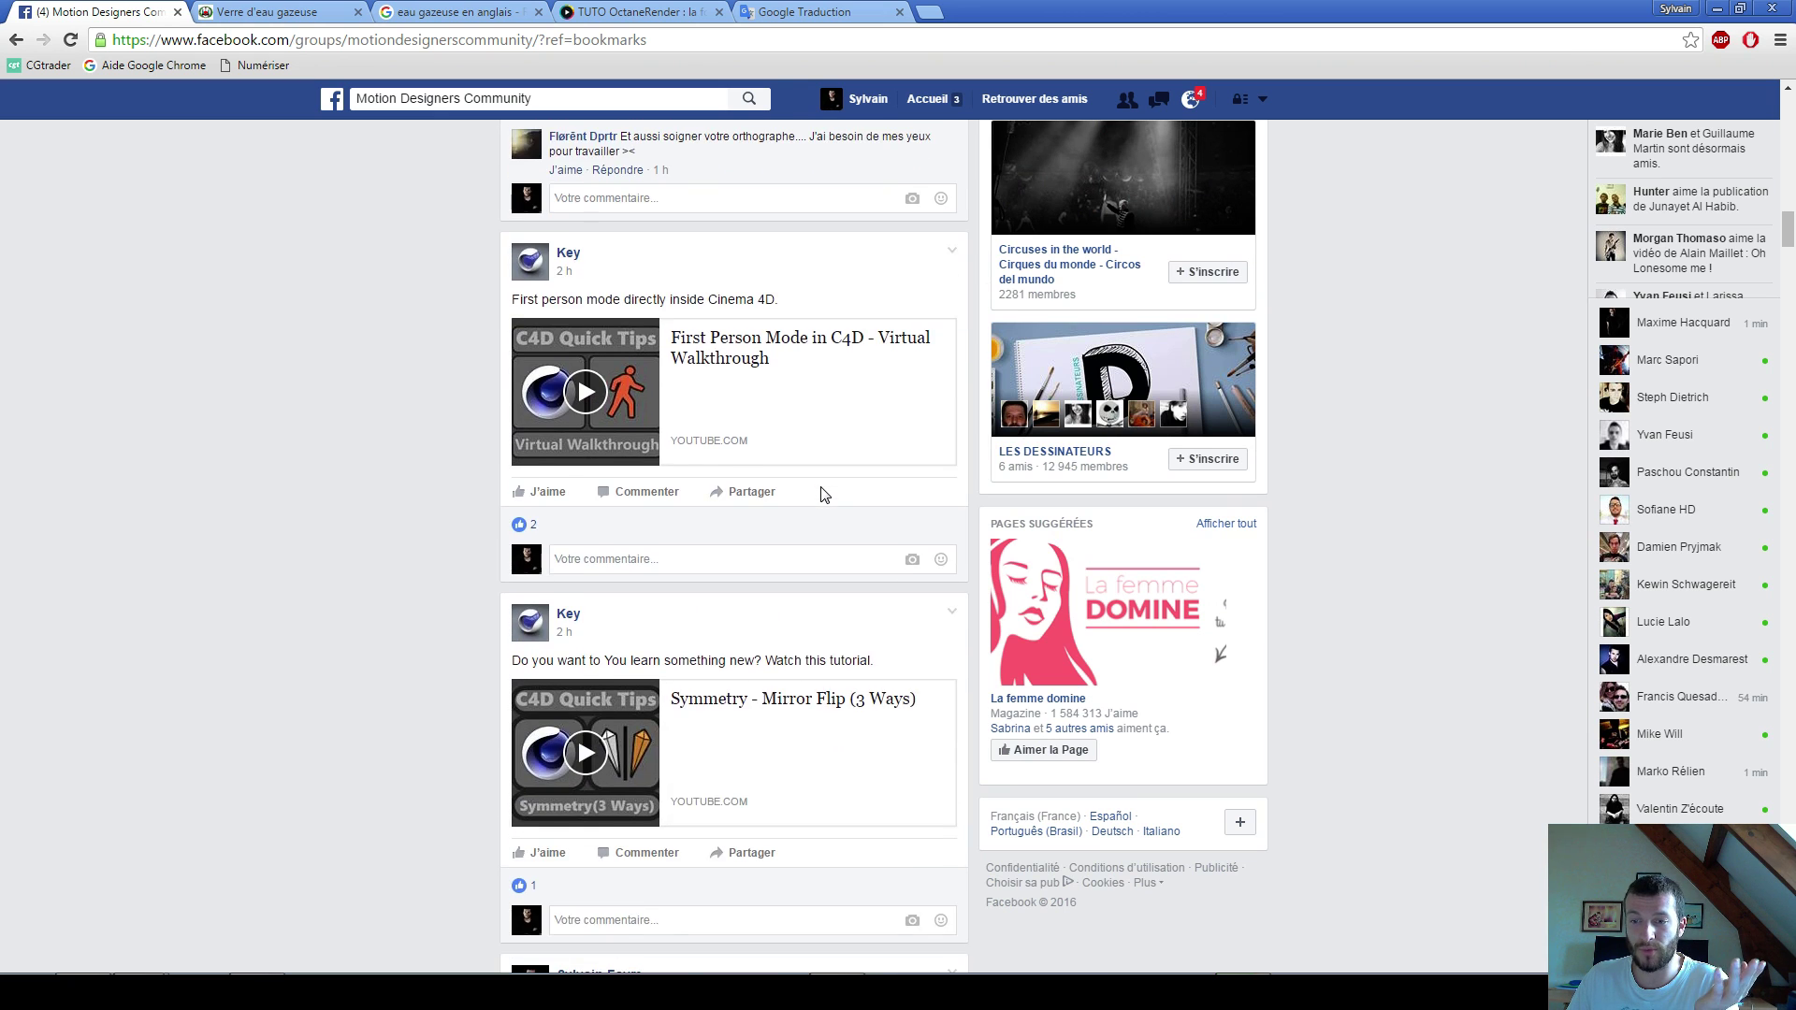
{"action": "scroll", "coordinate": [824, 494], "scroll_direction": "down", "scroll_amount": 4}
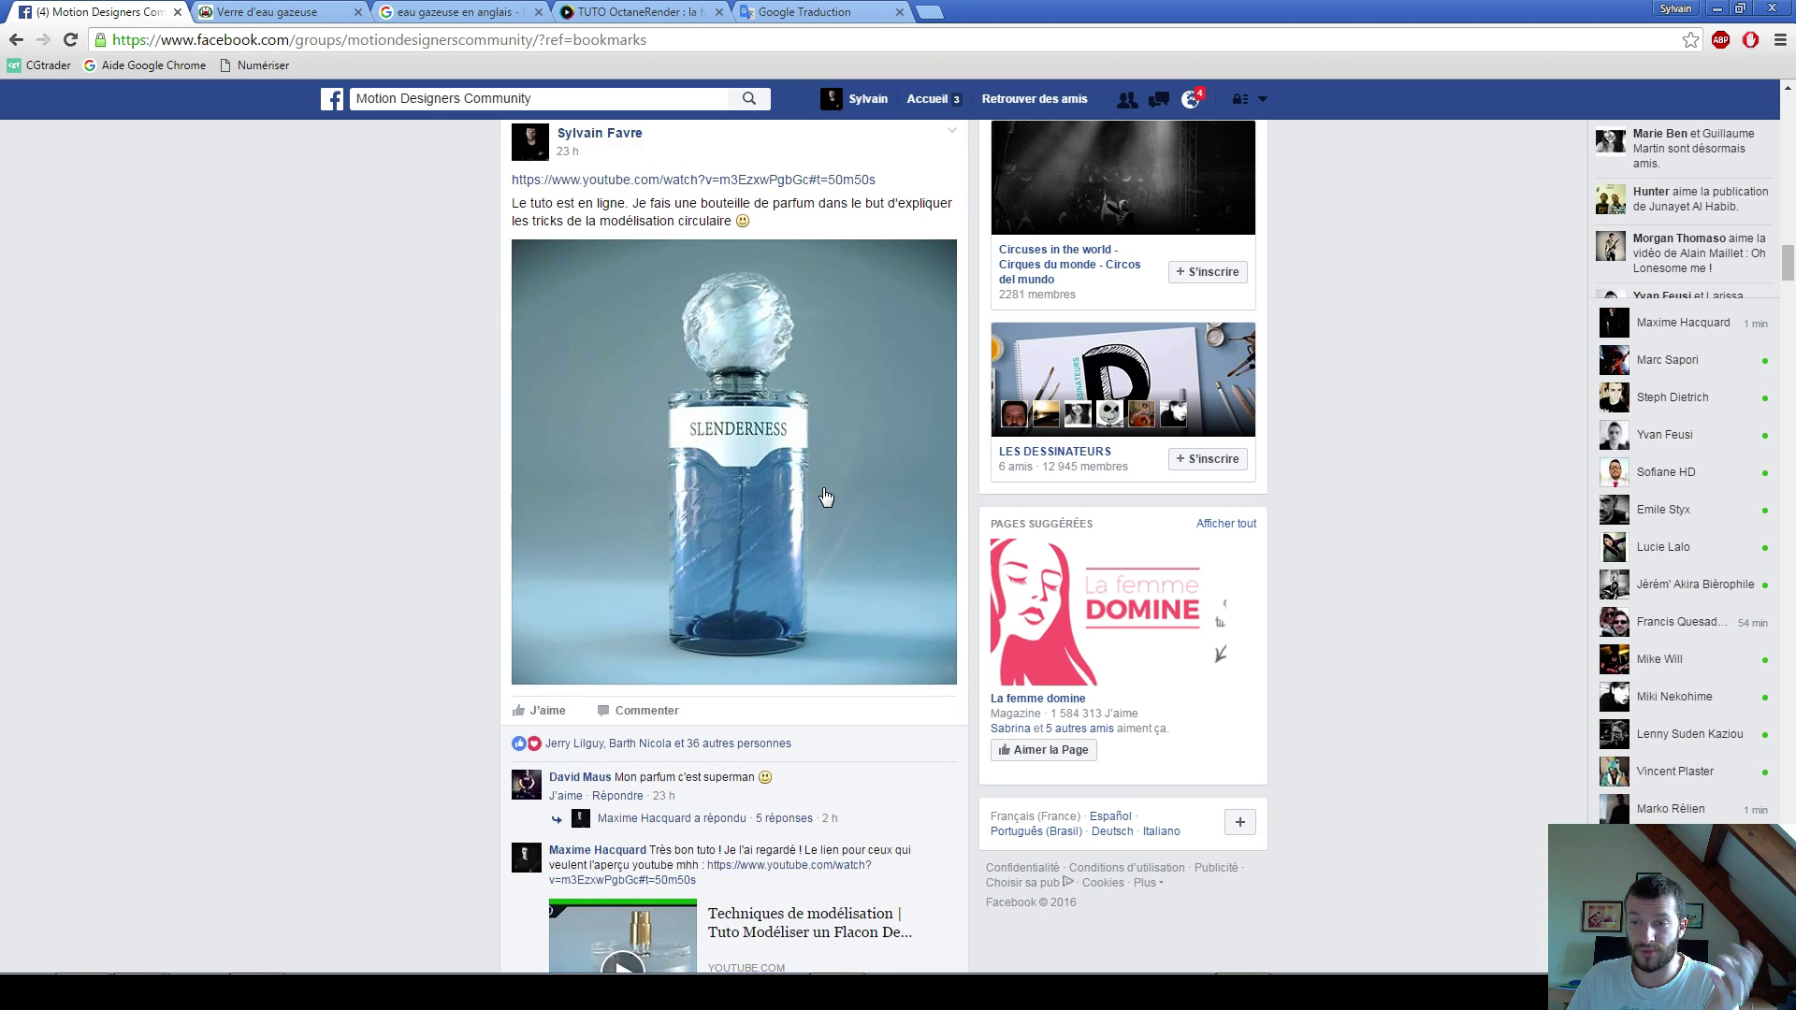
{"action": "scroll", "coordinate": [802, 482], "scroll_direction": "down", "scroll_amount": 3}
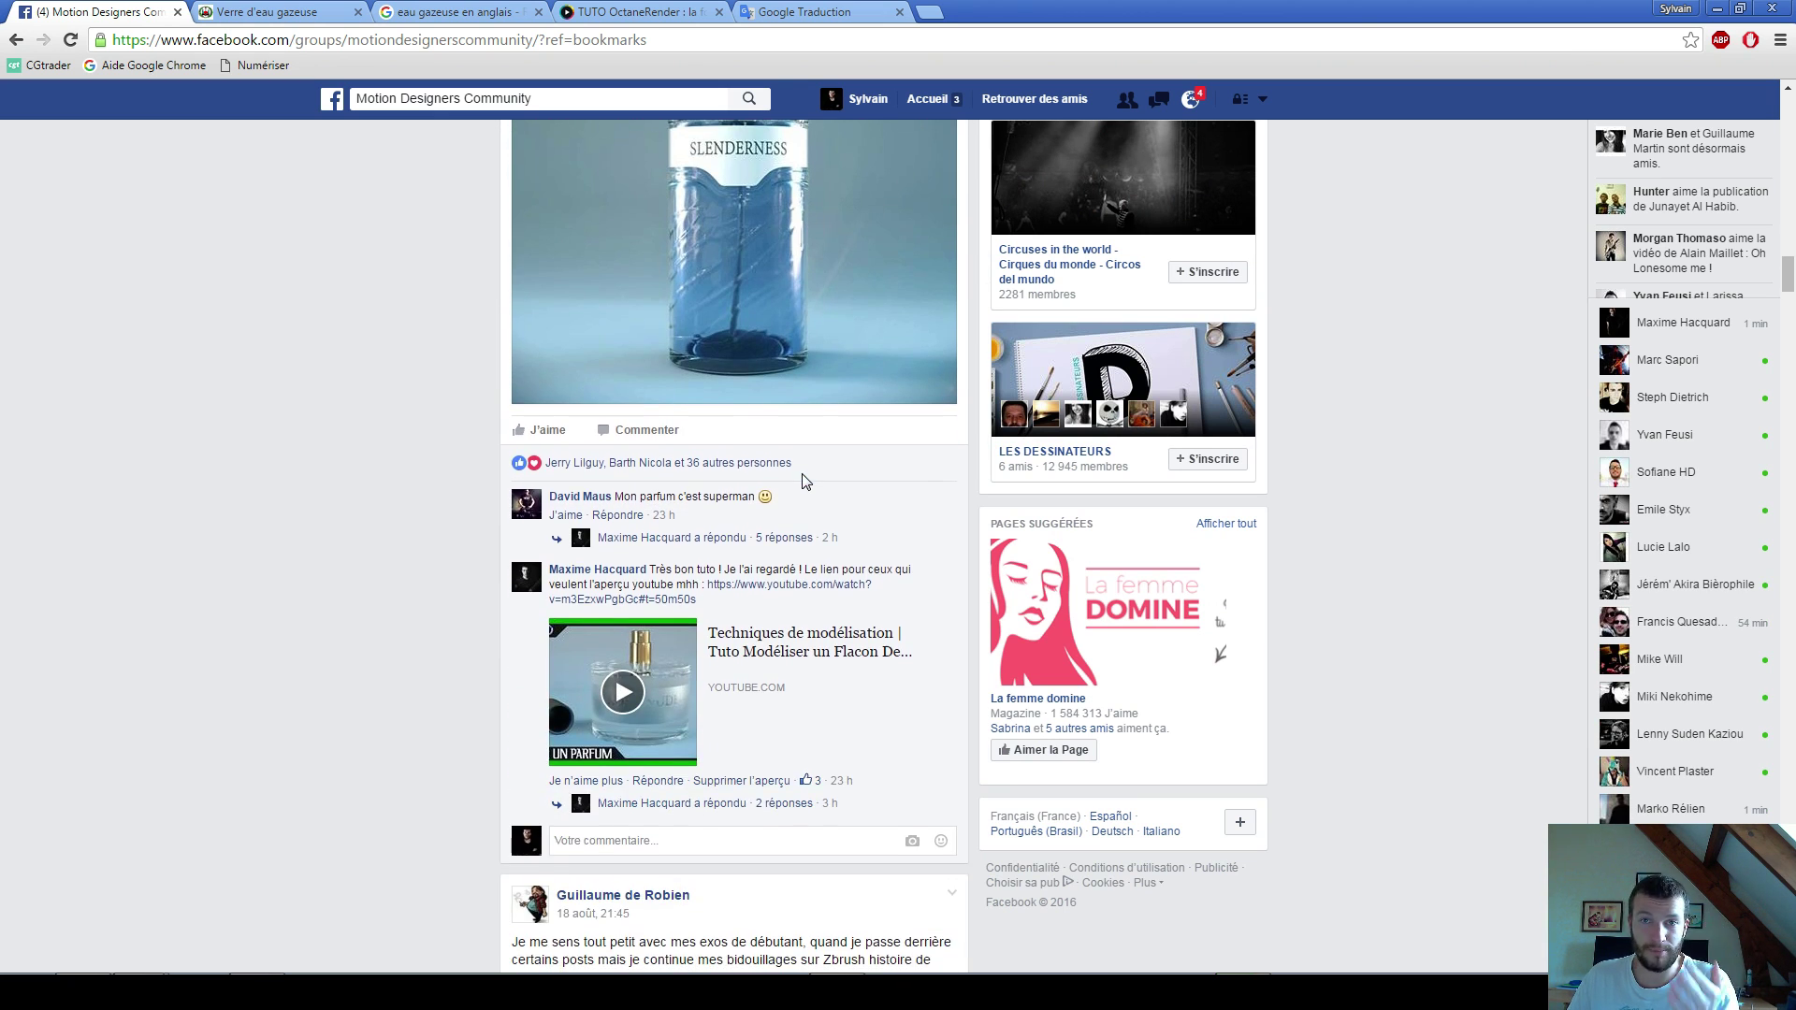
{"action": "scroll", "coordinate": [804, 482], "scroll_direction": "down", "scroll_amount": 7}
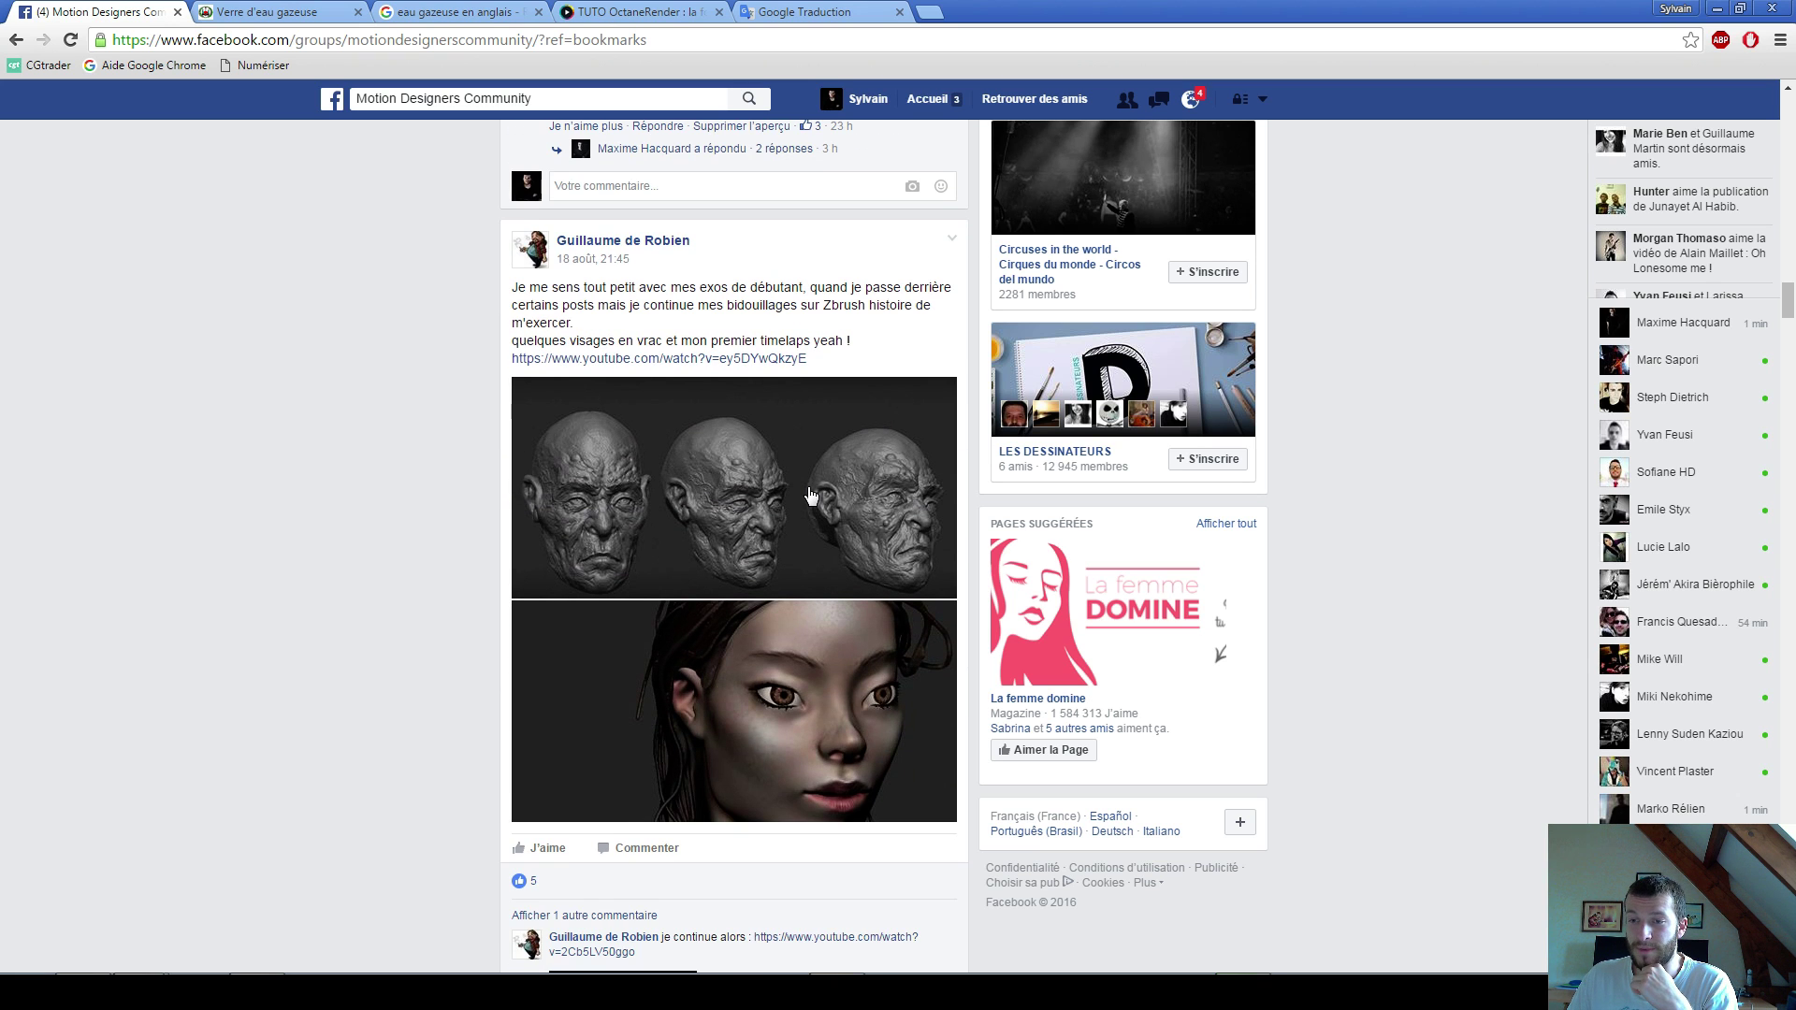
{"action": "scroll", "coordinate": [429, 537], "scroll_direction": "down", "scroll_amount": 8}
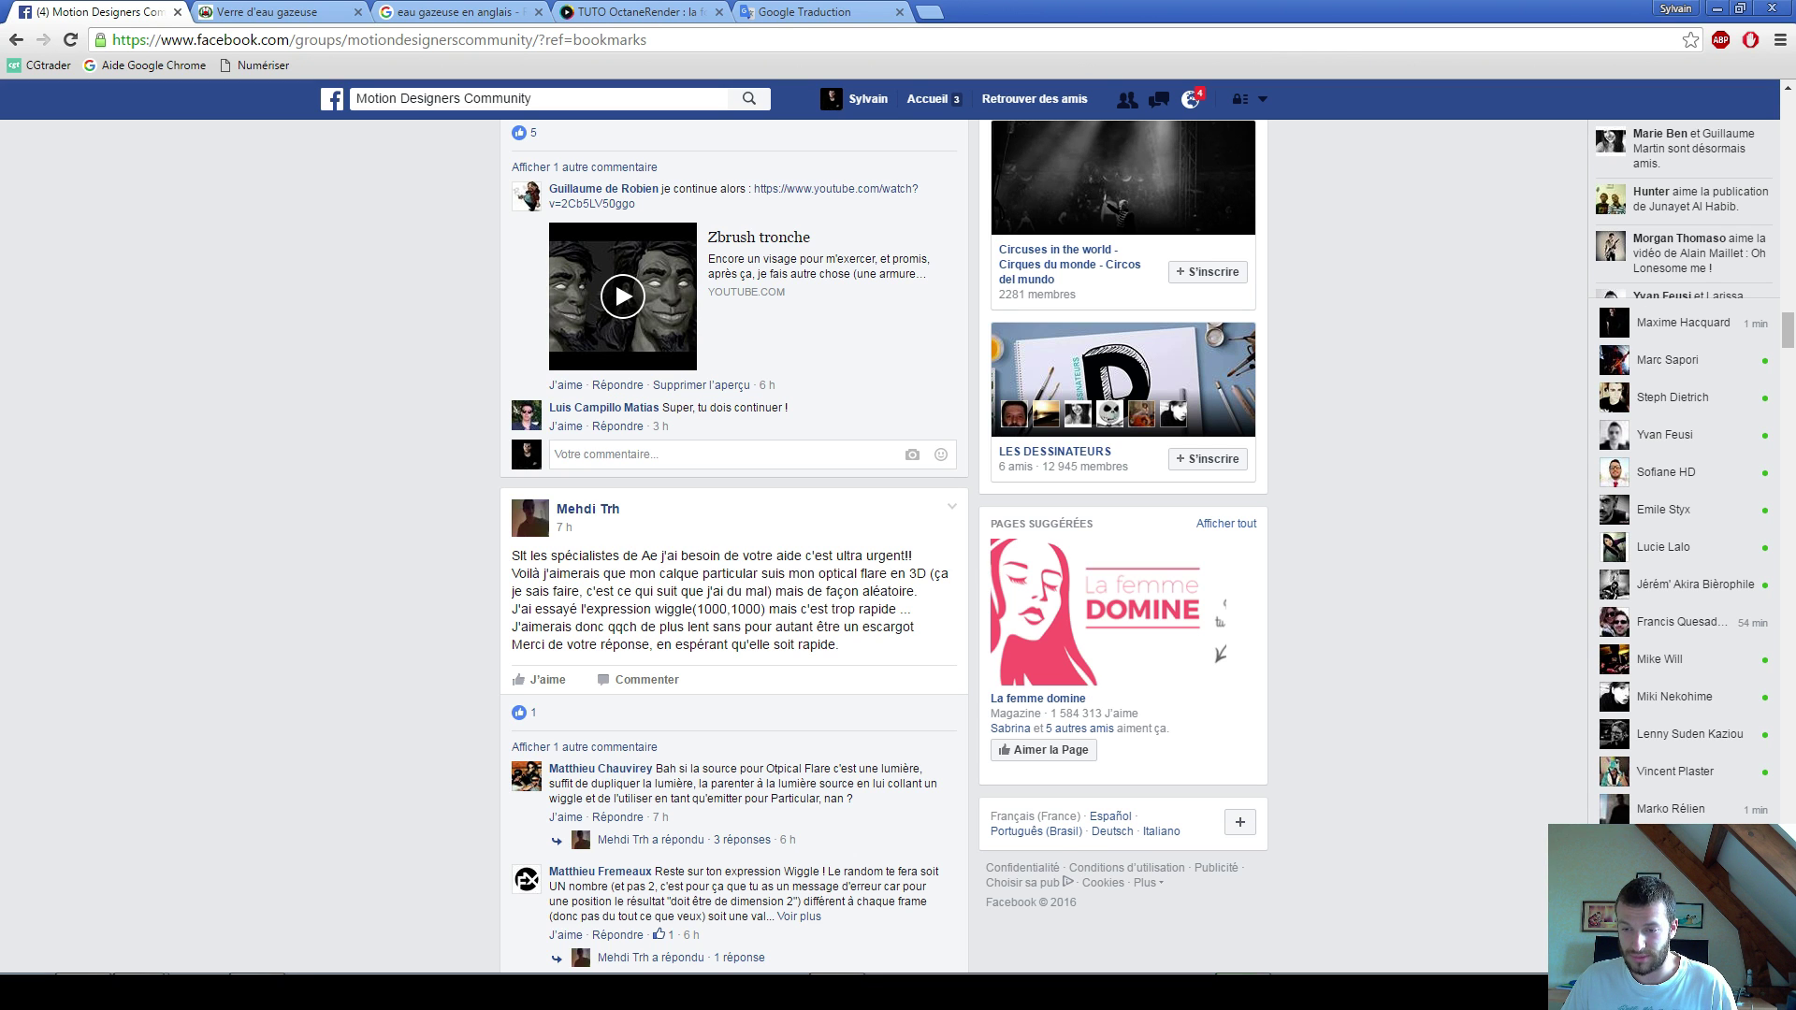
{"action": "key", "text": "alt+Tab"}
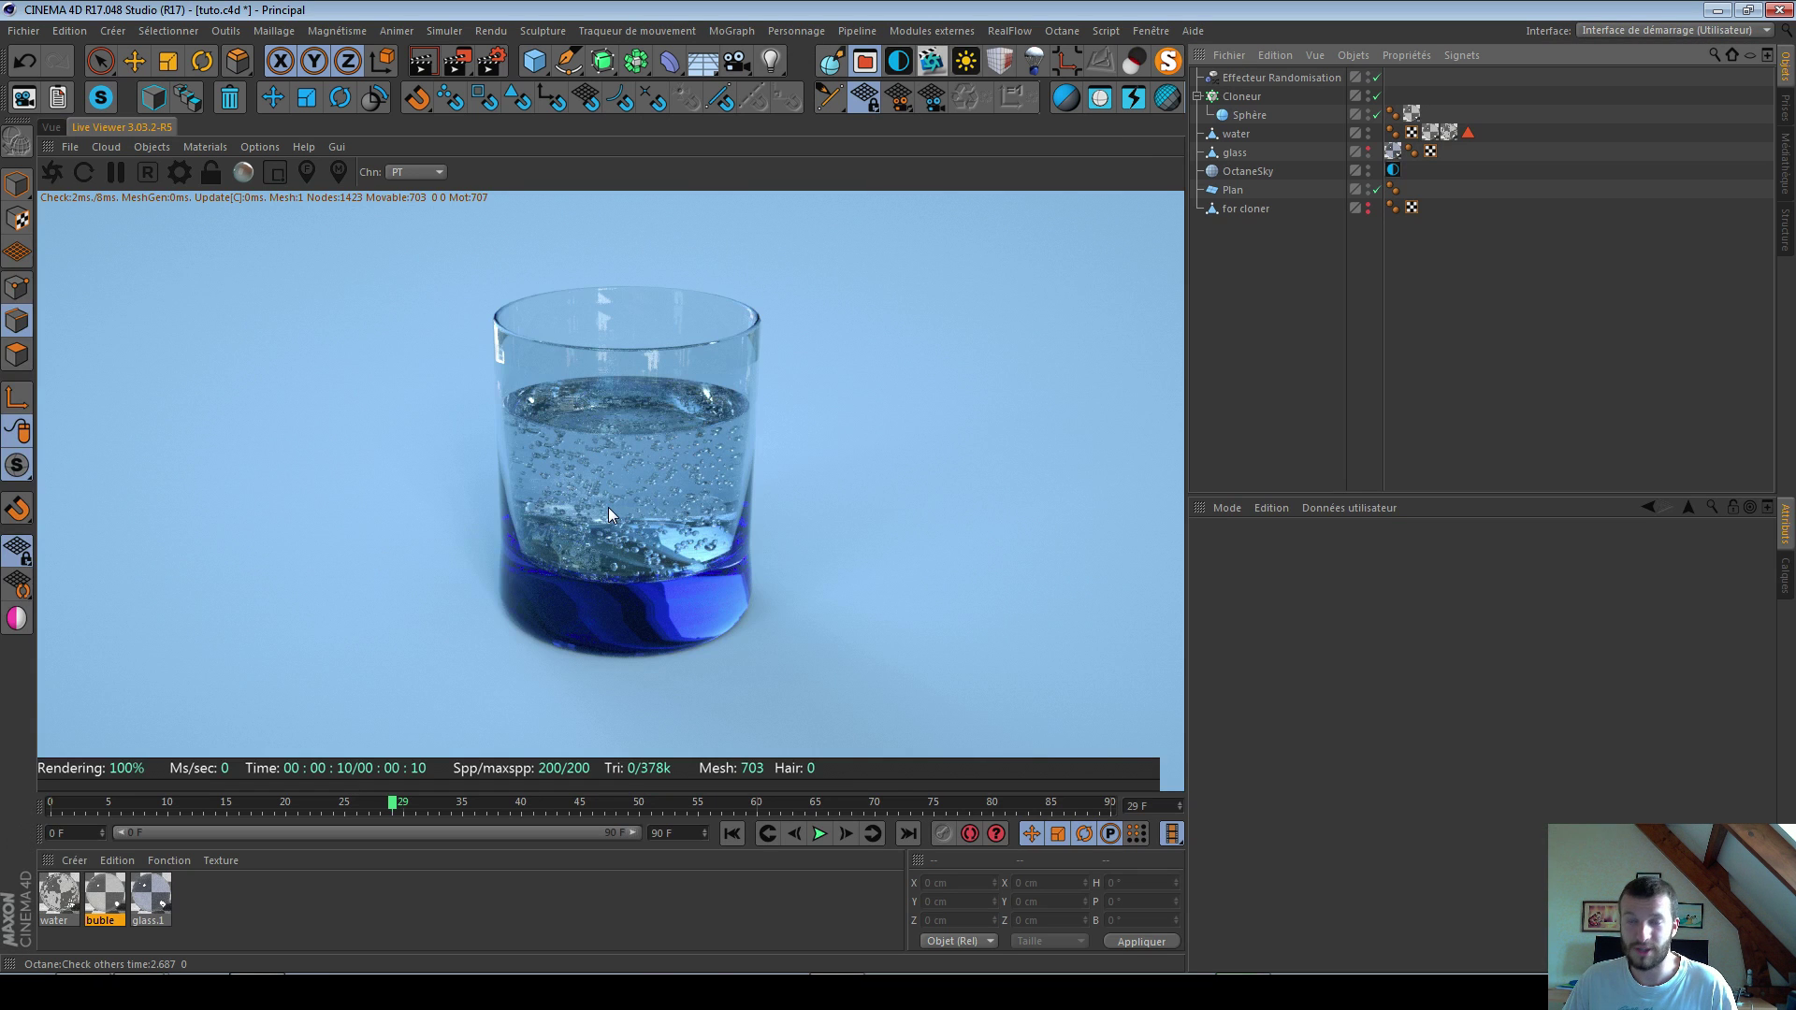